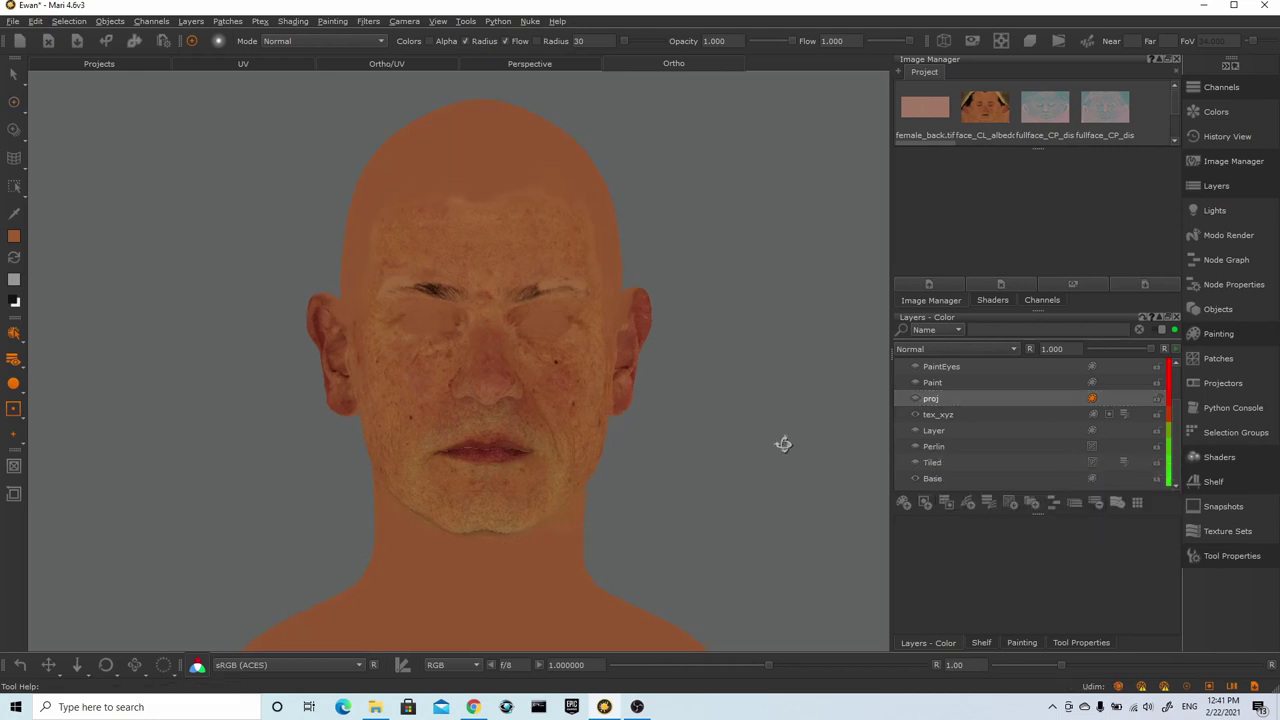
Show the Tiled, Perlin and Layer layers of the Color channel and inspect the skin from several angles
alt+drag(780, 440, 744, 443)
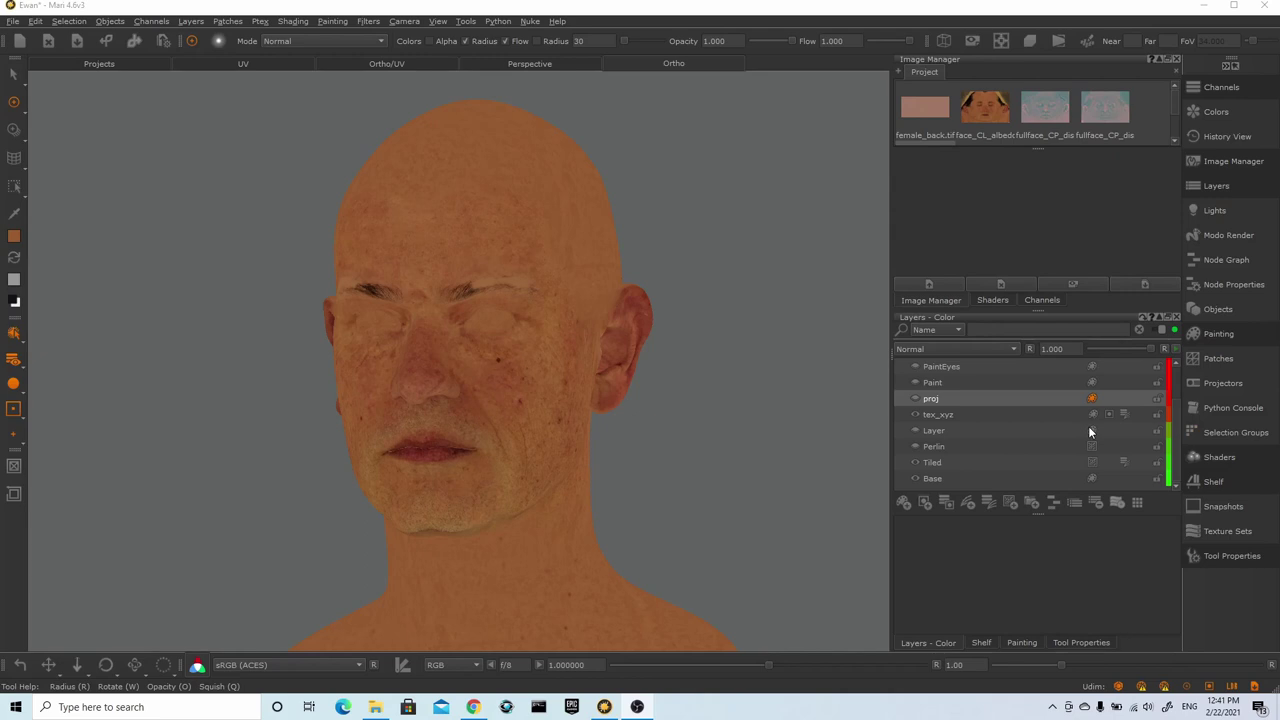
click(958, 465)
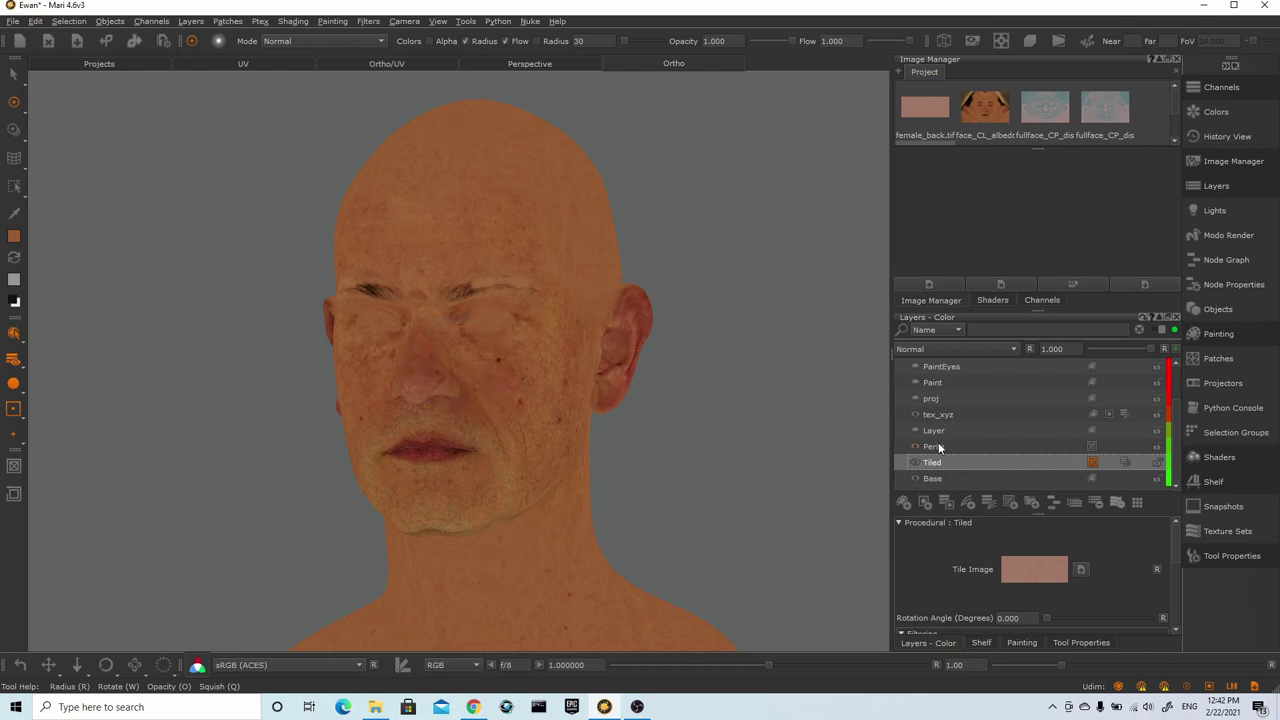
click(938, 446)
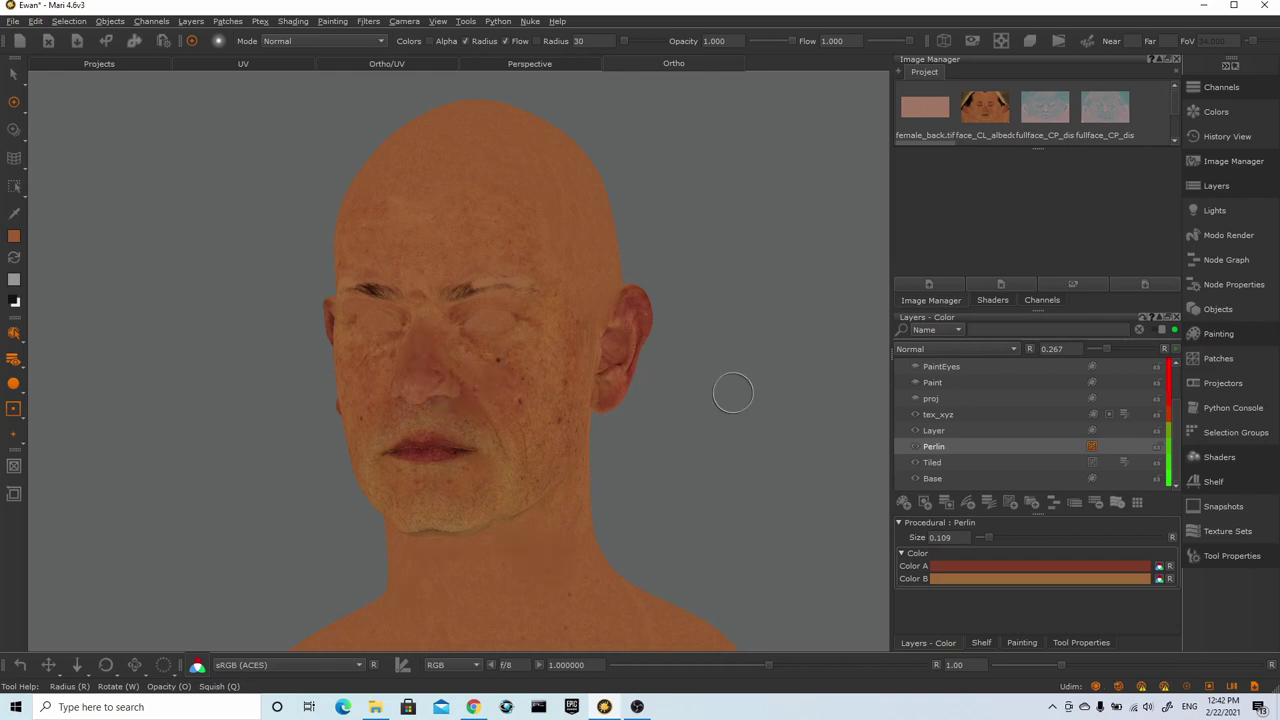
alt+drag(734, 391, 871, 420)
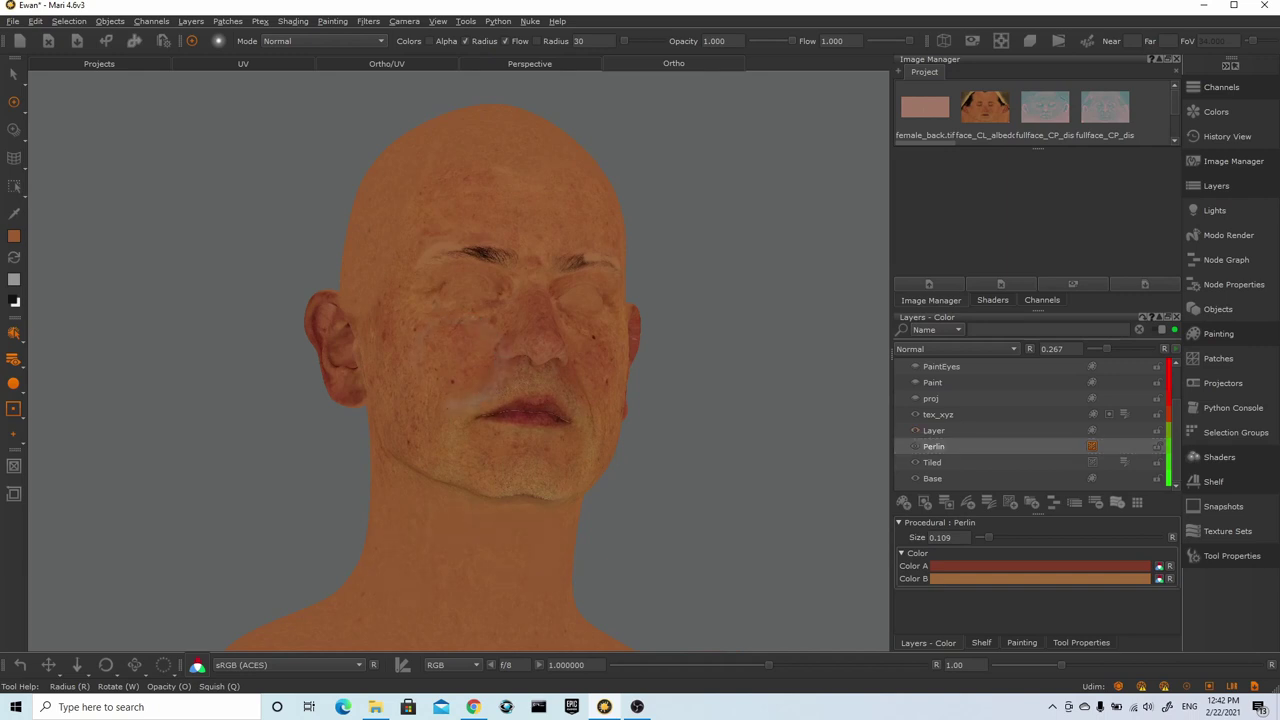
alt+drag(854, 430, 775, 386)
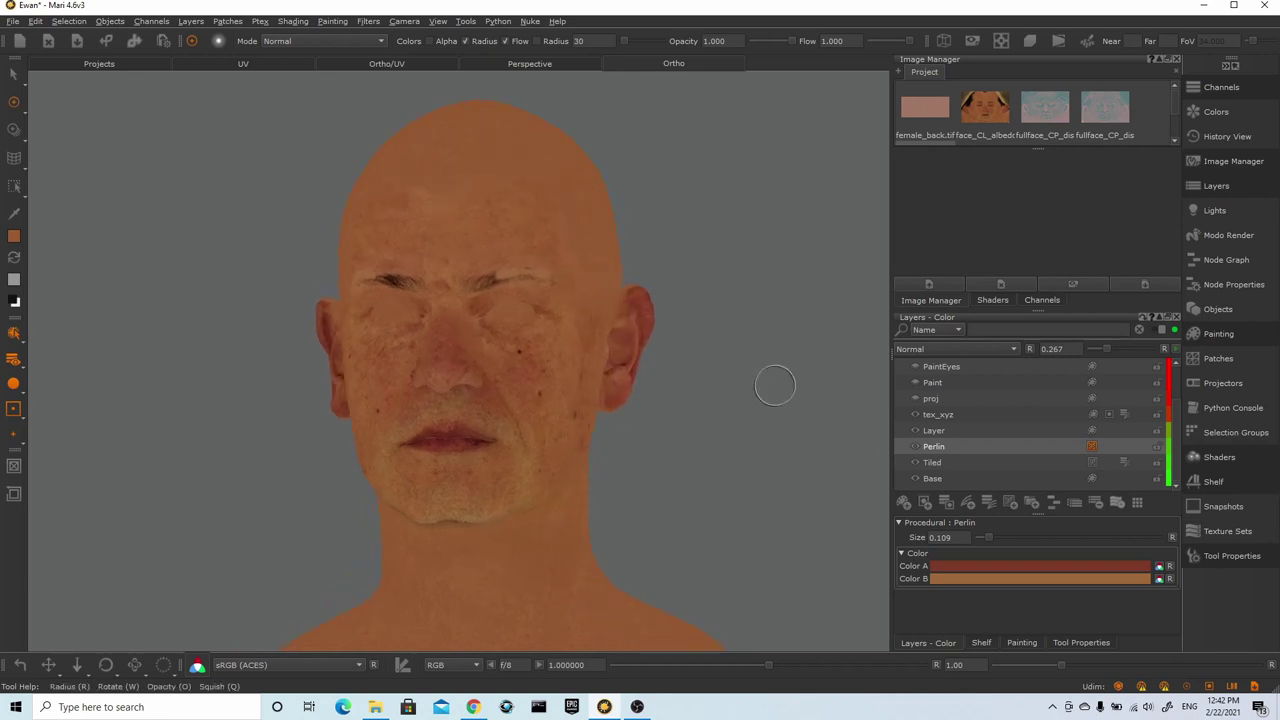
Show the proj, Paint and PaintEyes layers and inspect the face and eye sockets up close
click(926, 398)
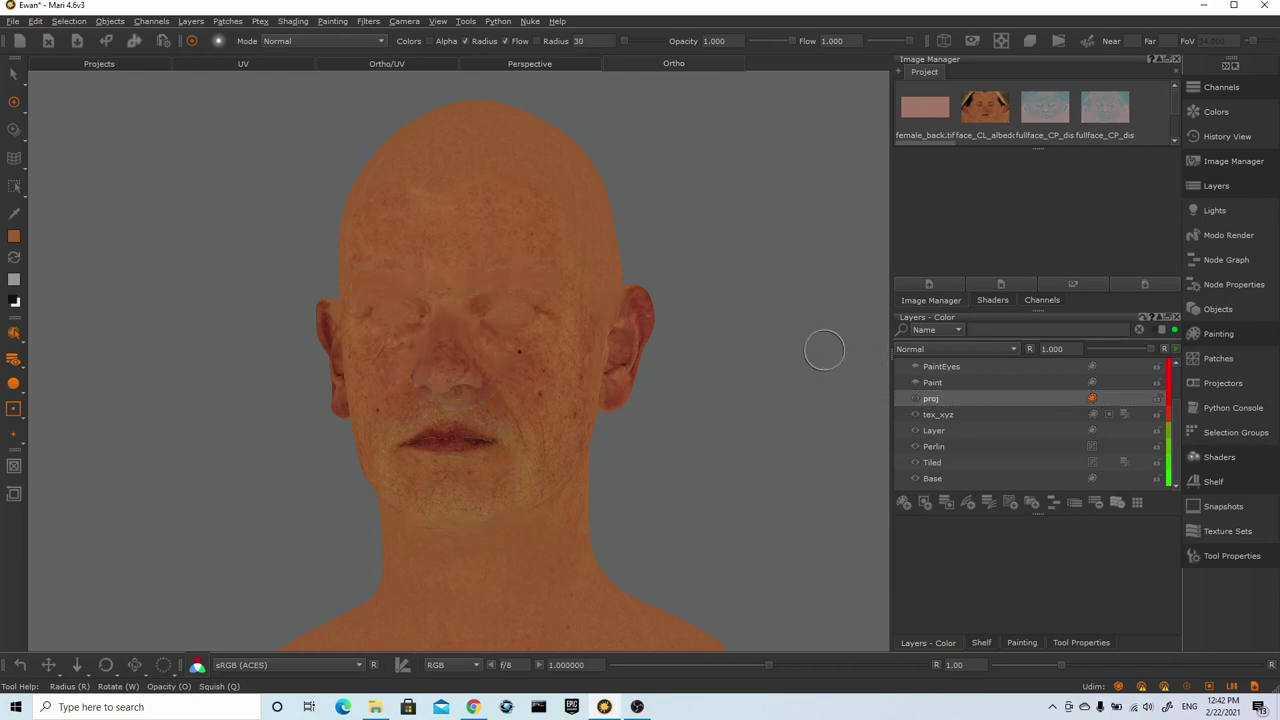
alt+drag(871, 371, 834, 360)
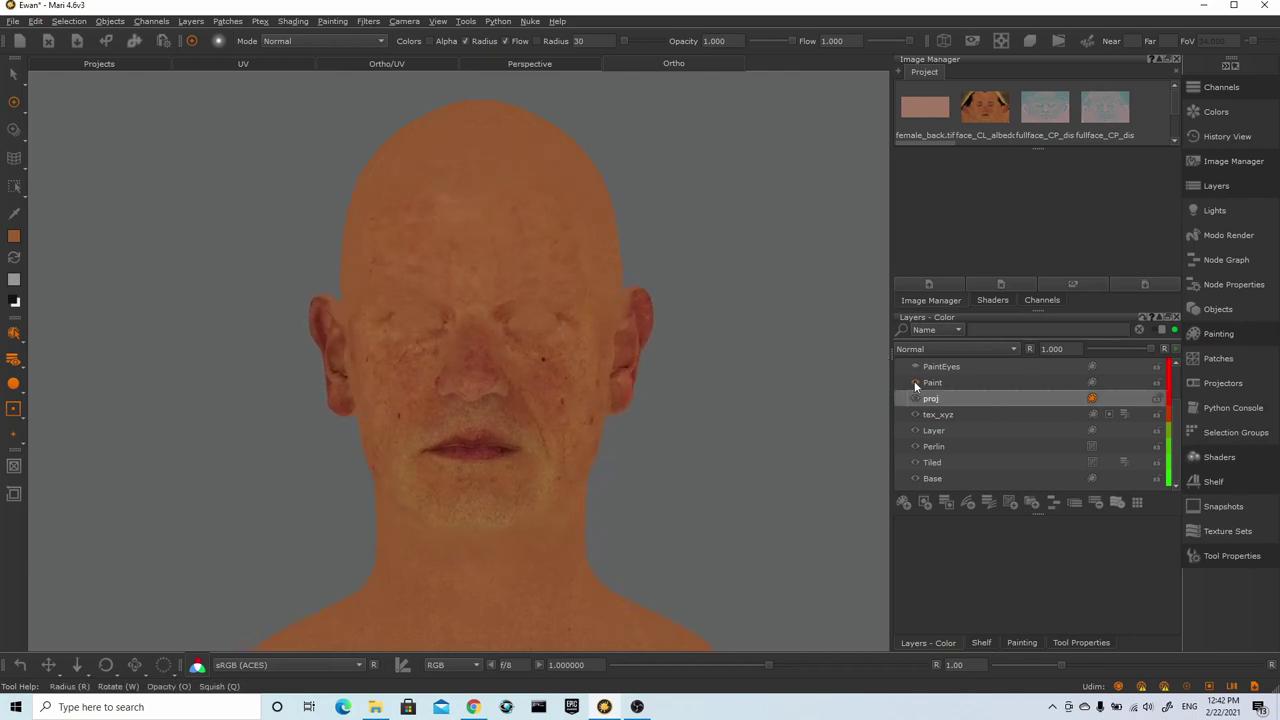
click(914, 398)
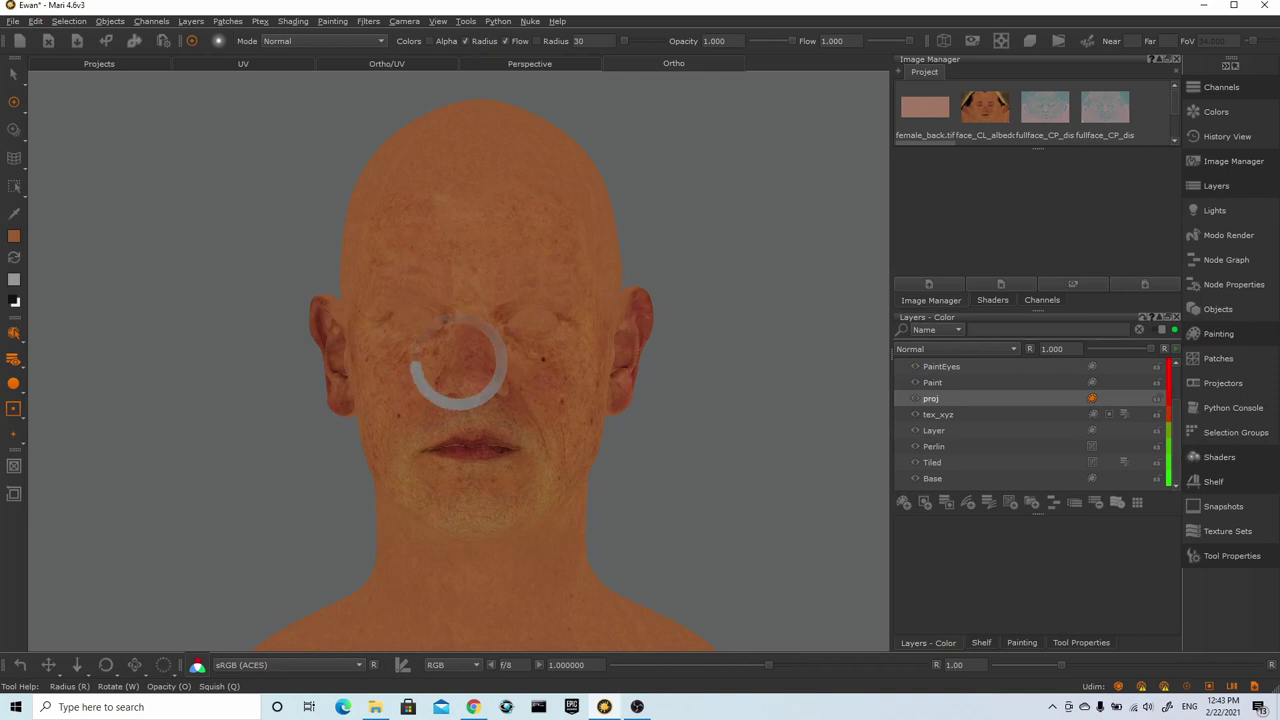
alt+right_drag(794, 340, 834, 411)
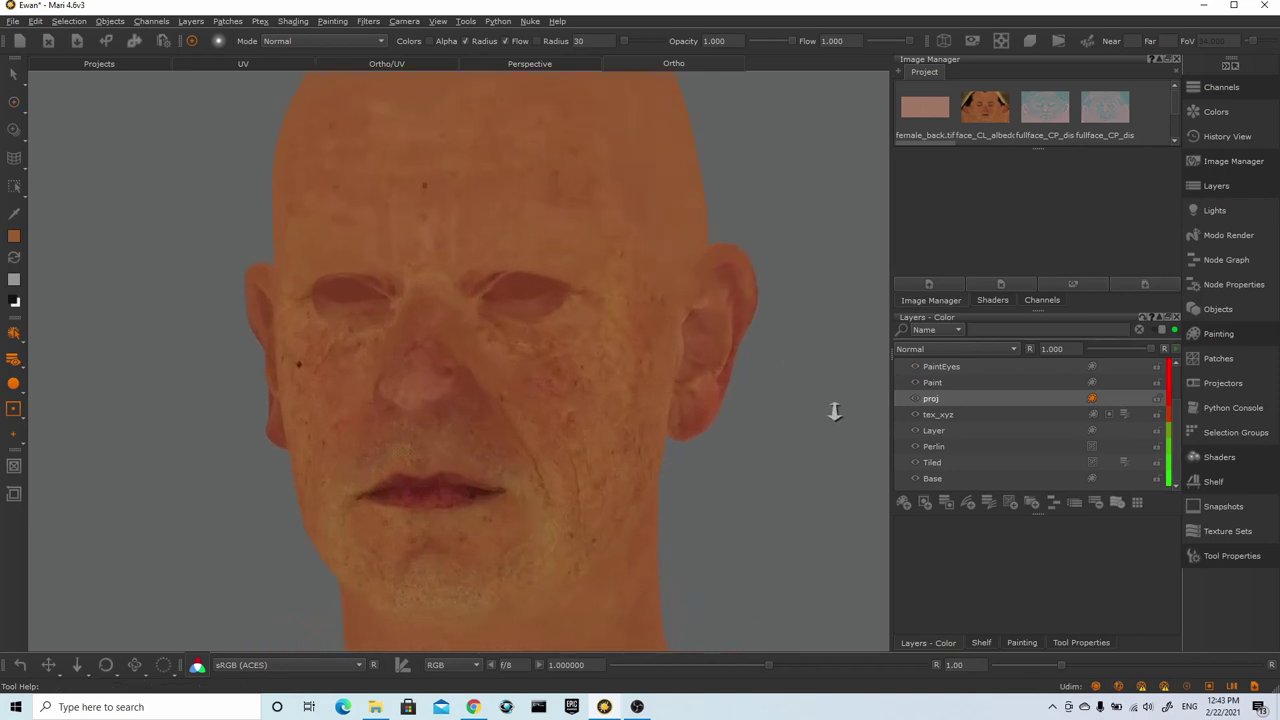
mouse_move(834, 411)
alt+mouse_down()
mouse_move(908, 420)
mouse_move(831, 417)
alt+mouse_up()
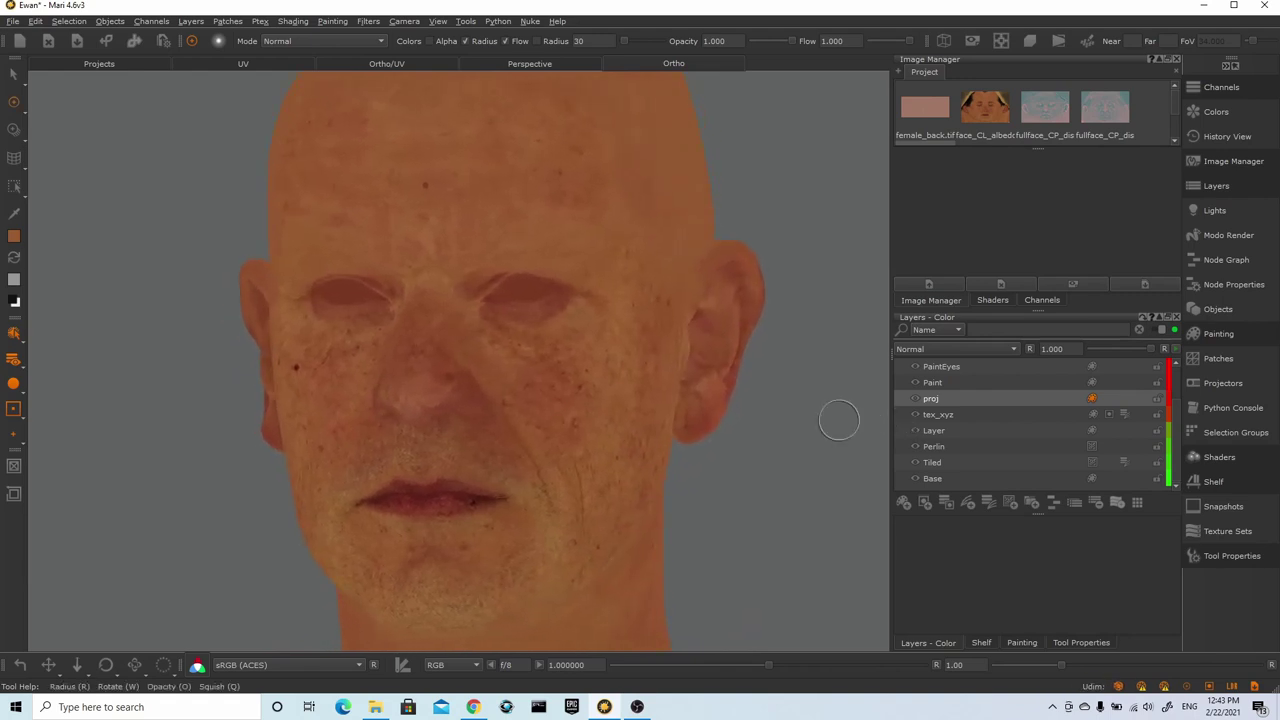
Show the Copy Channel, Contrast and Grade1 adjustment layers and inspect the corrected skin color on the whole bust
scroll(943, 408, up, 1)
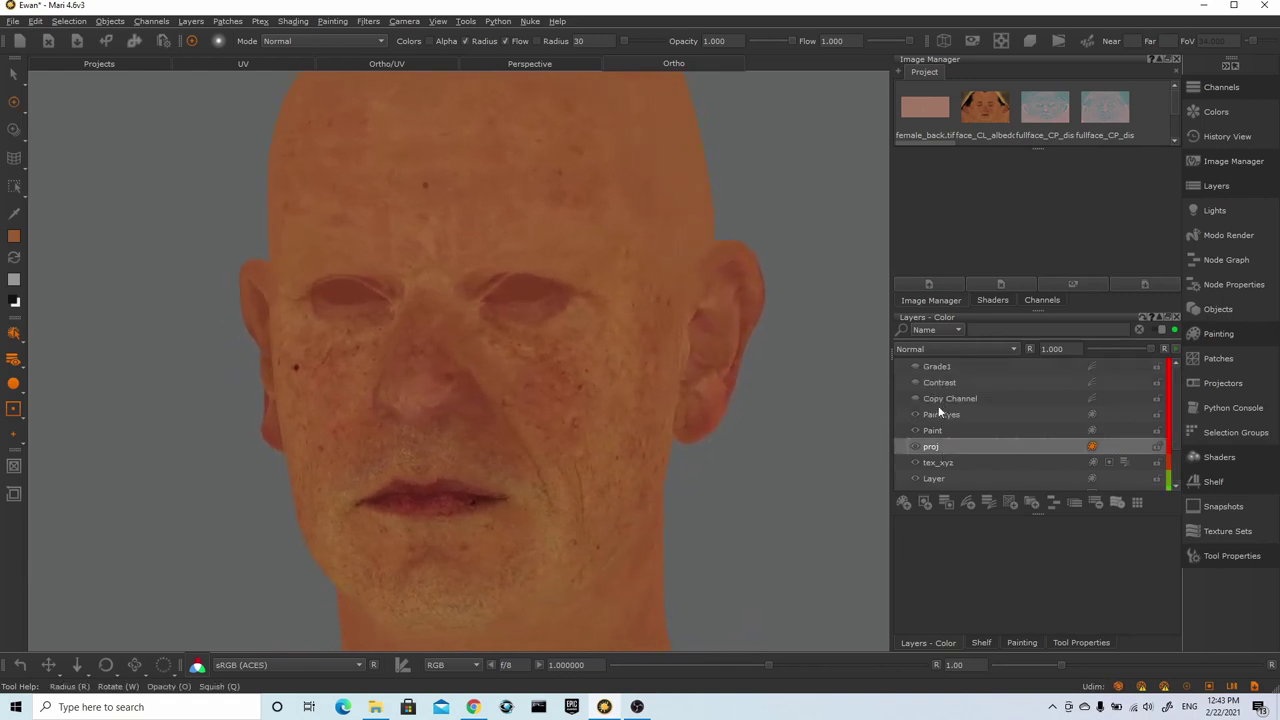
click(939, 399)
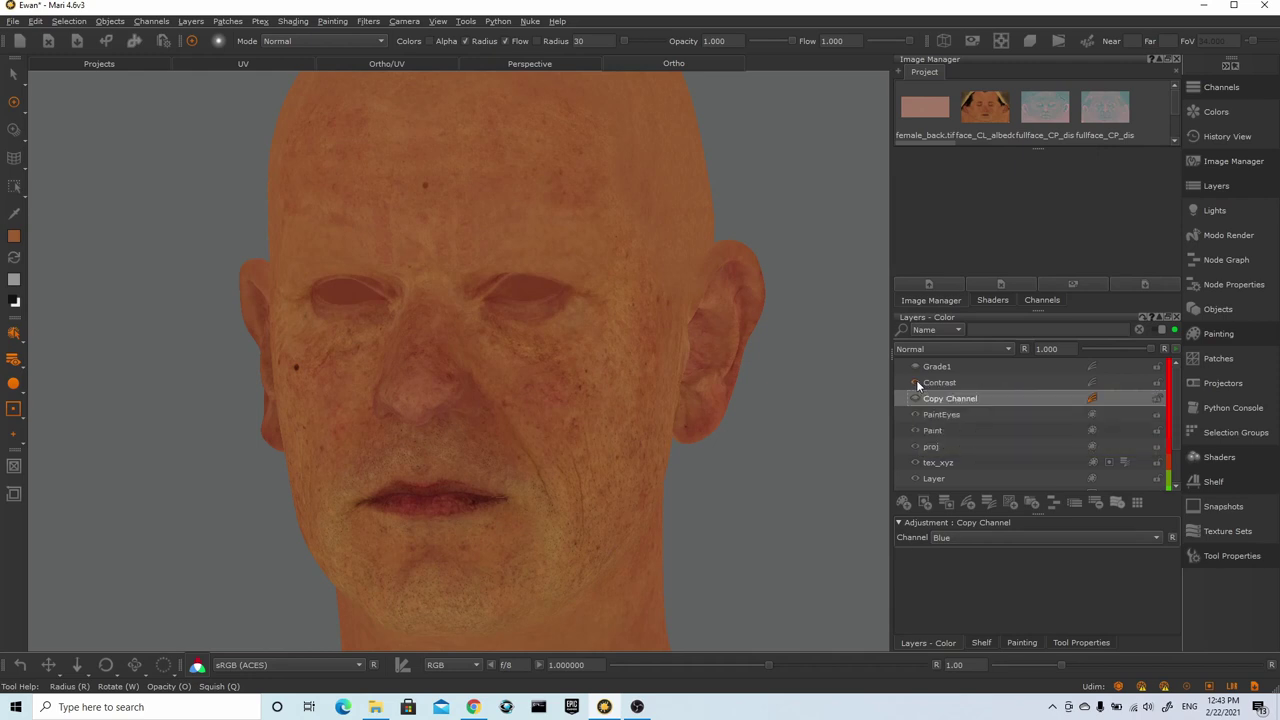
click(914, 366)
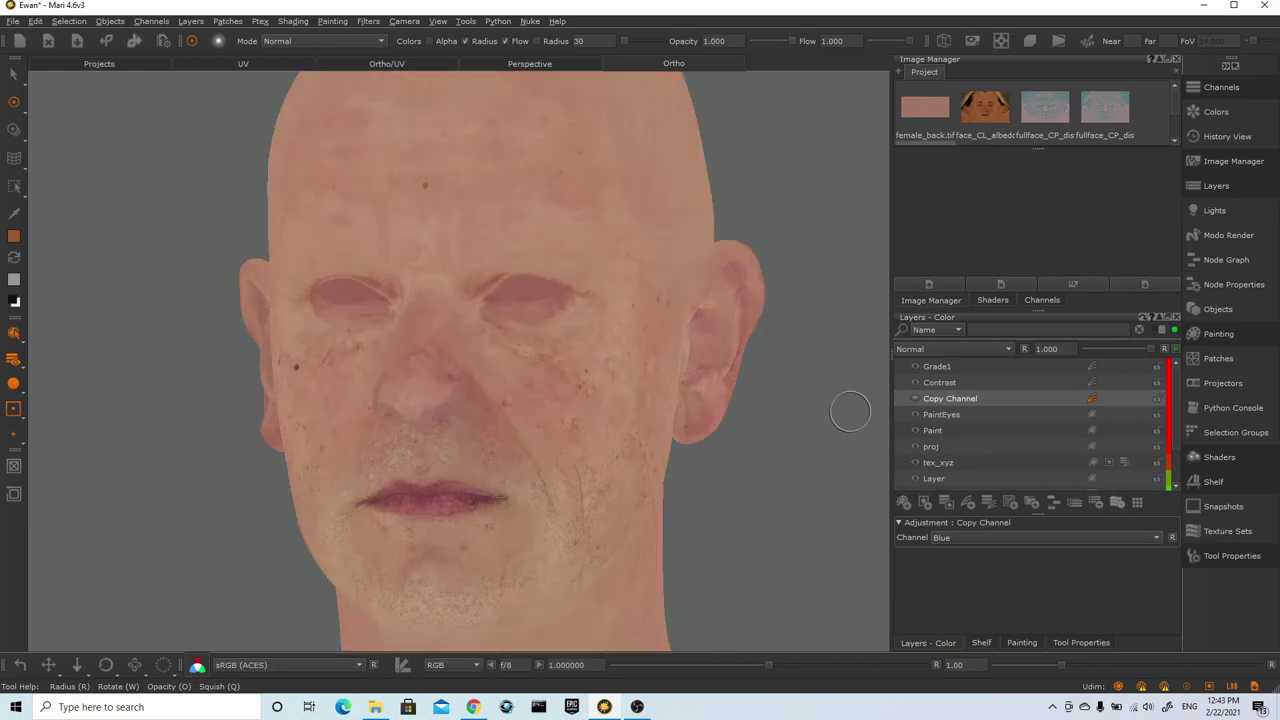
scroll(741, 425, down, 2)
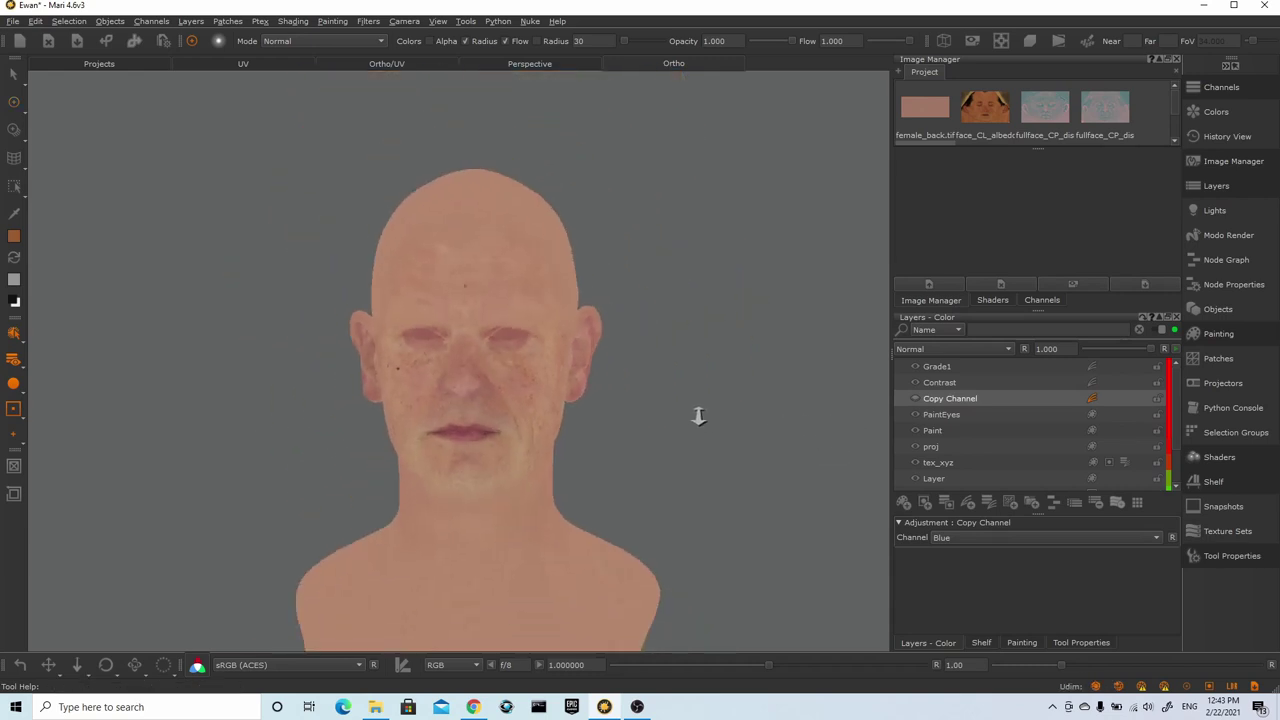
middle_drag(694, 414, 600, 418)
alt+drag(601, 419, 652, 426)
alt+right_drag(652, 426, 797, 509)
alt+drag(797, 509, 862, 496)
mouse_move(861, 497)
middle_down()
mouse_move(883, 500)
mouse_move(866, 491)
middle_up()
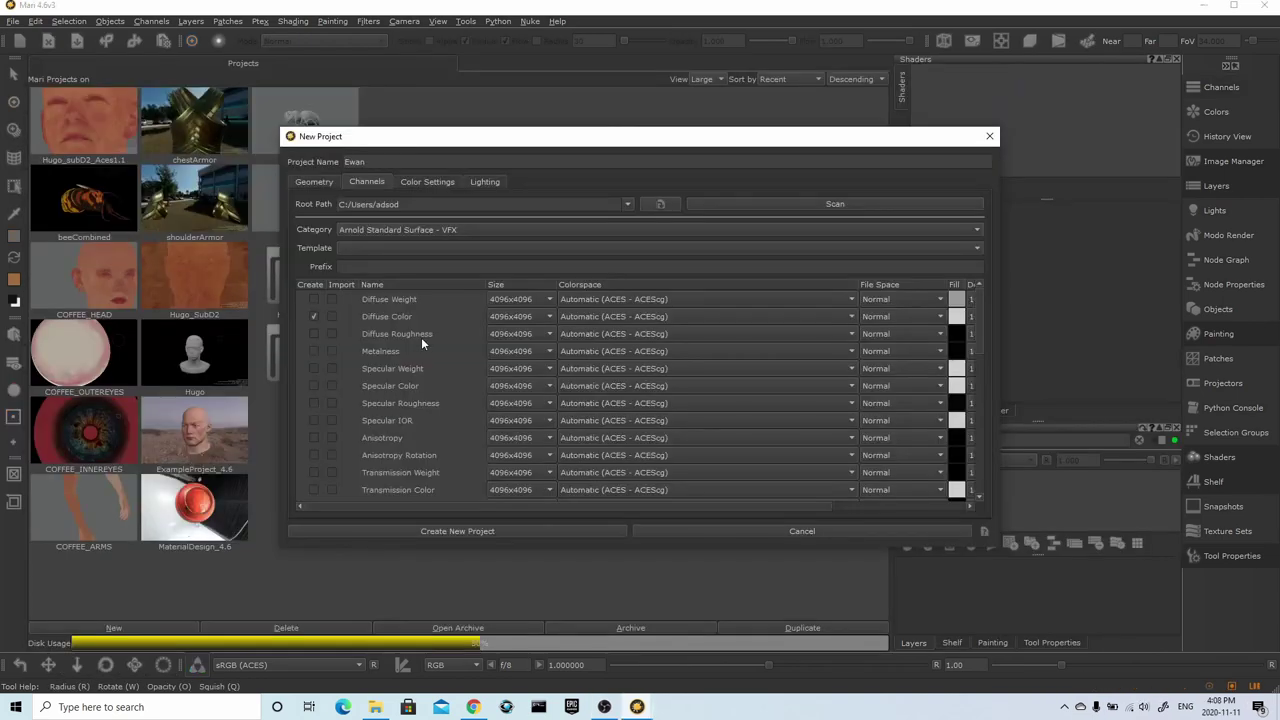
Set the Diffuse Color channel's size to 8192x8192 and check the Displacement channel's size and colorspace
click(503, 315)
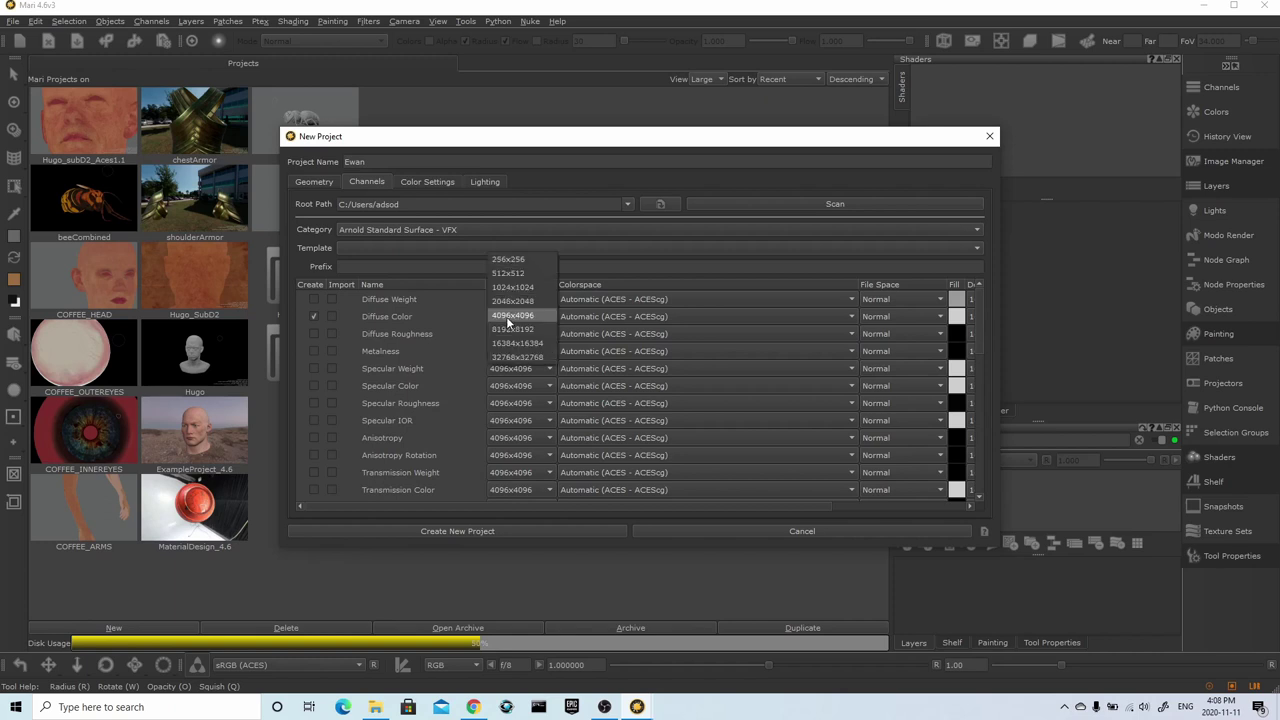
click(520, 333)
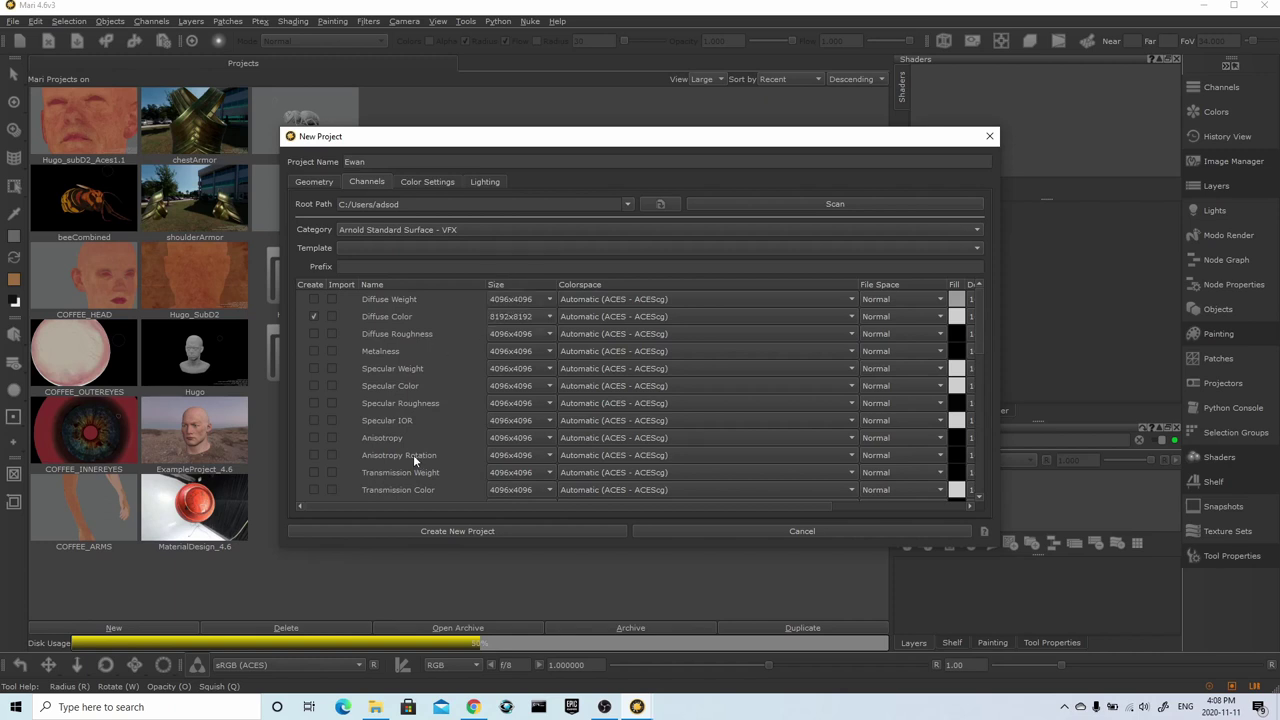
scroll(413, 451, down, 10)
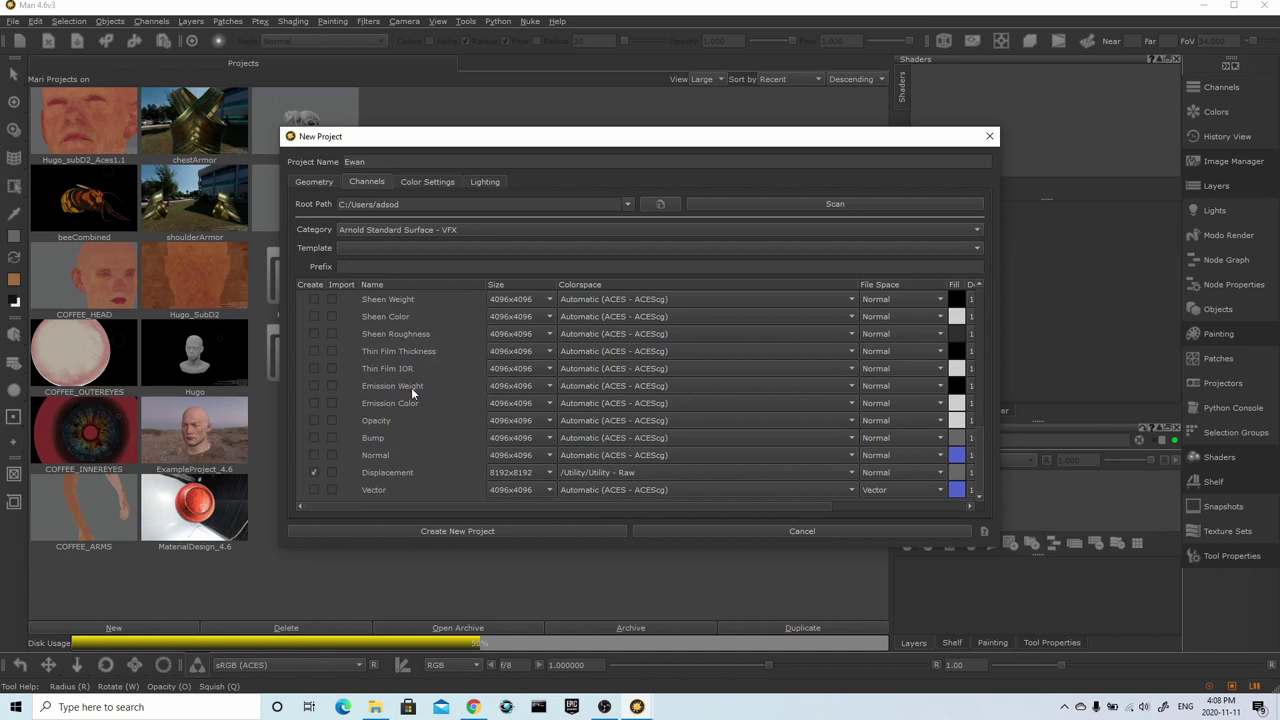
Review the new project's color management and lighting settings, and create the project
click(423, 182)
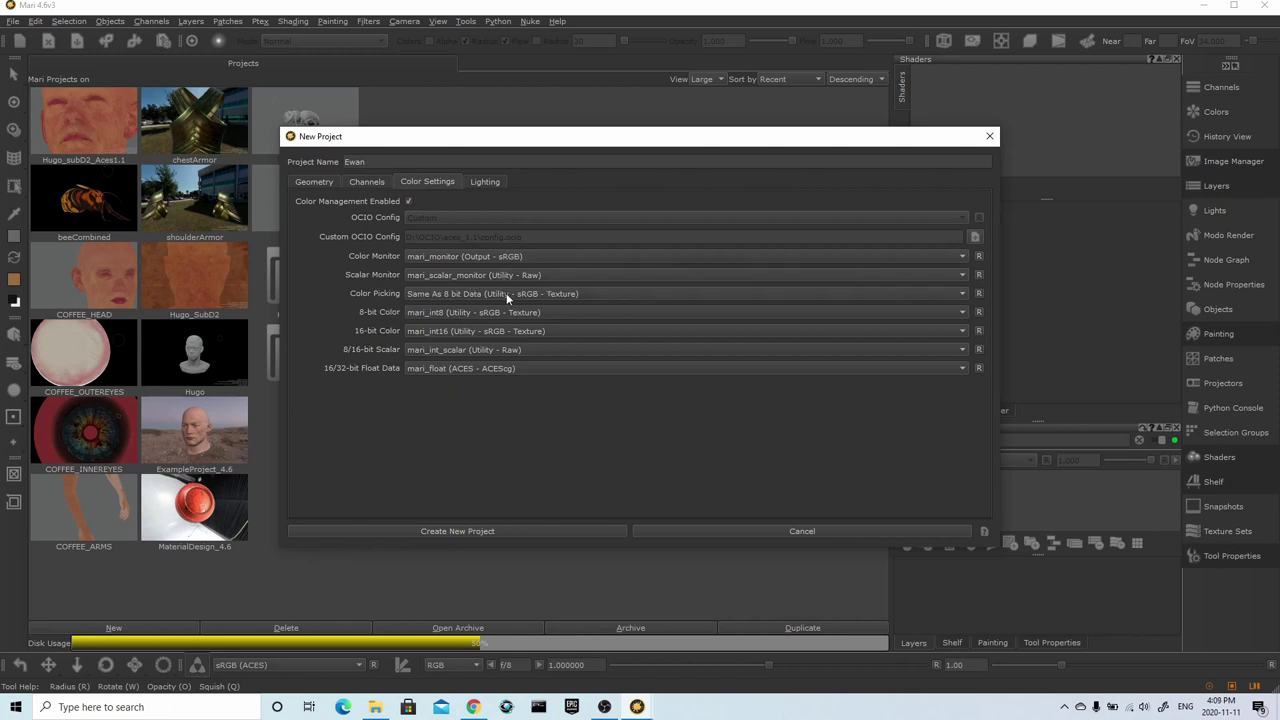
mouse_move(526, 297)
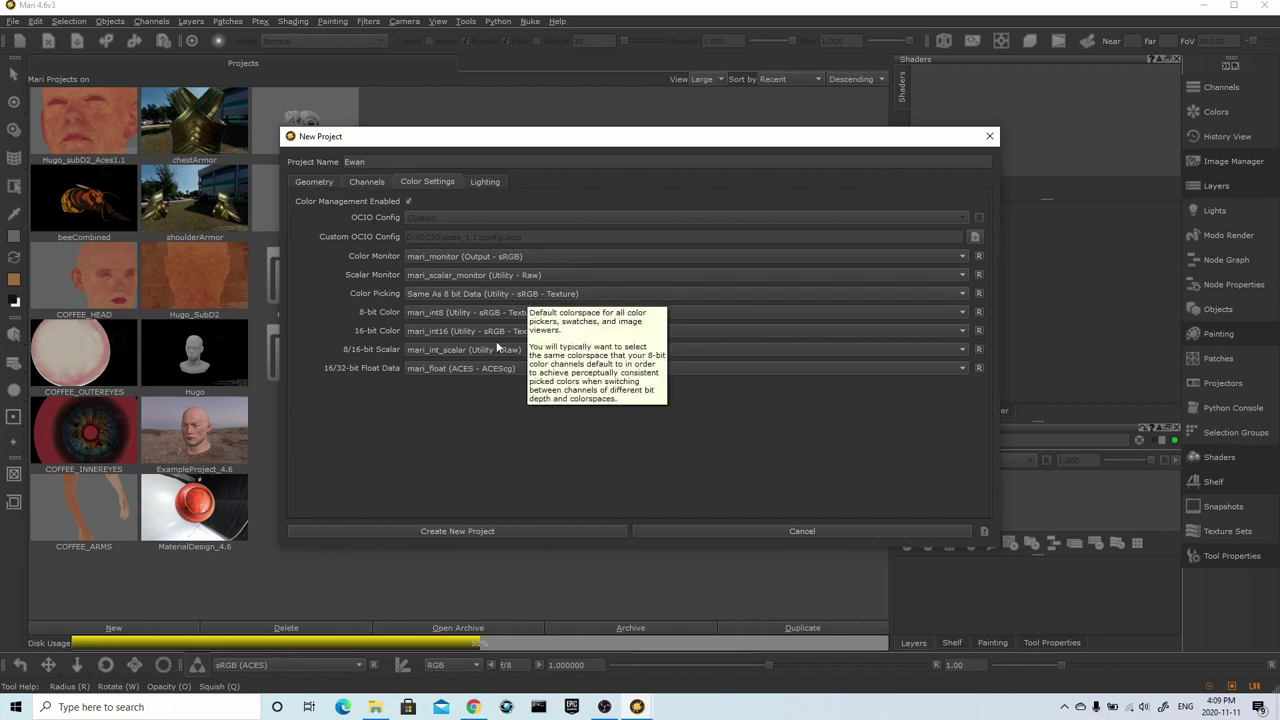
click(484, 183)
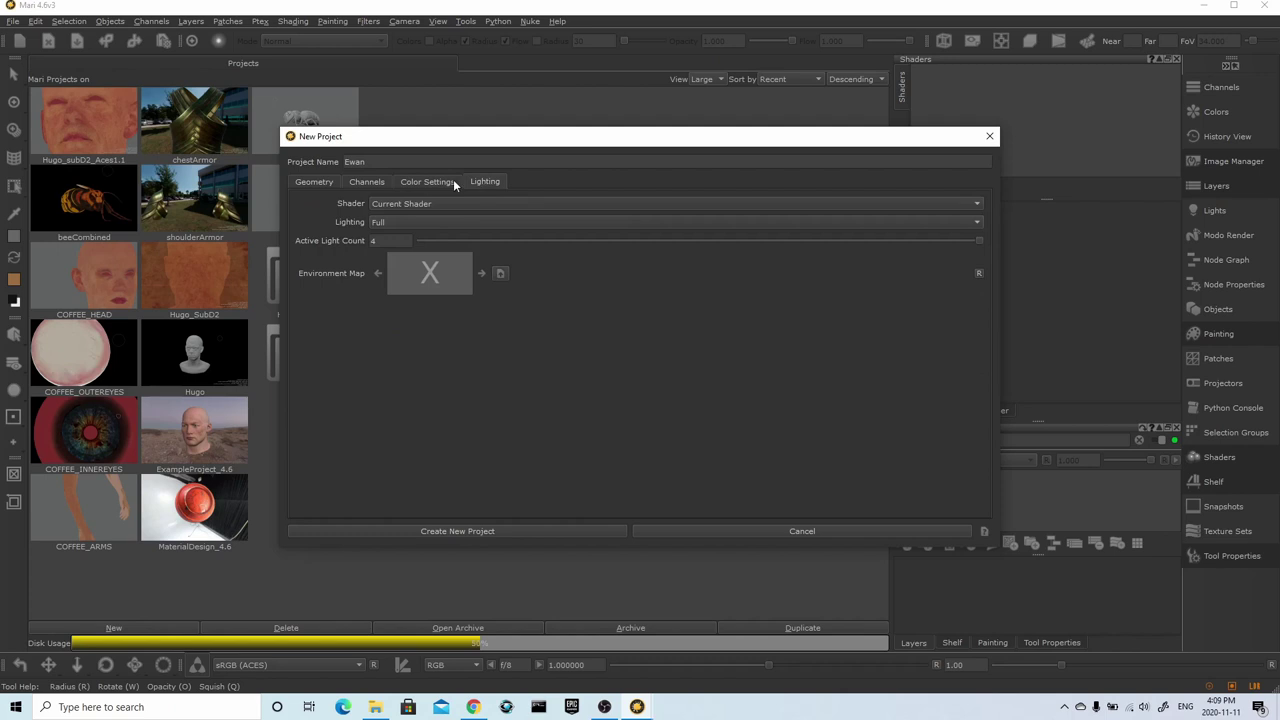
click(437, 182)
click(547, 533)
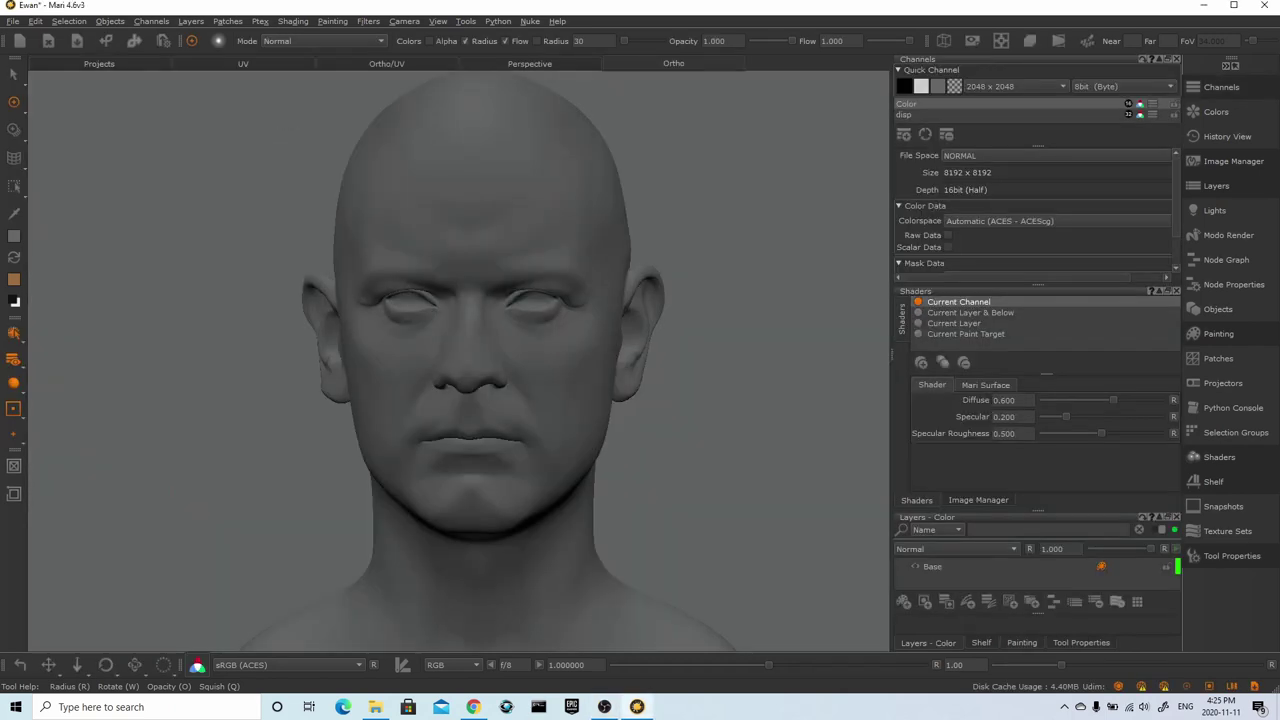
Add a paint layer above Base in the Color channel and open the image import into that current layer
mouse_move(753, 375)
middle_down()
mouse_move(726, 391)
mouse_move(614, 398)
mouse_move(734, 389)
middle_up()
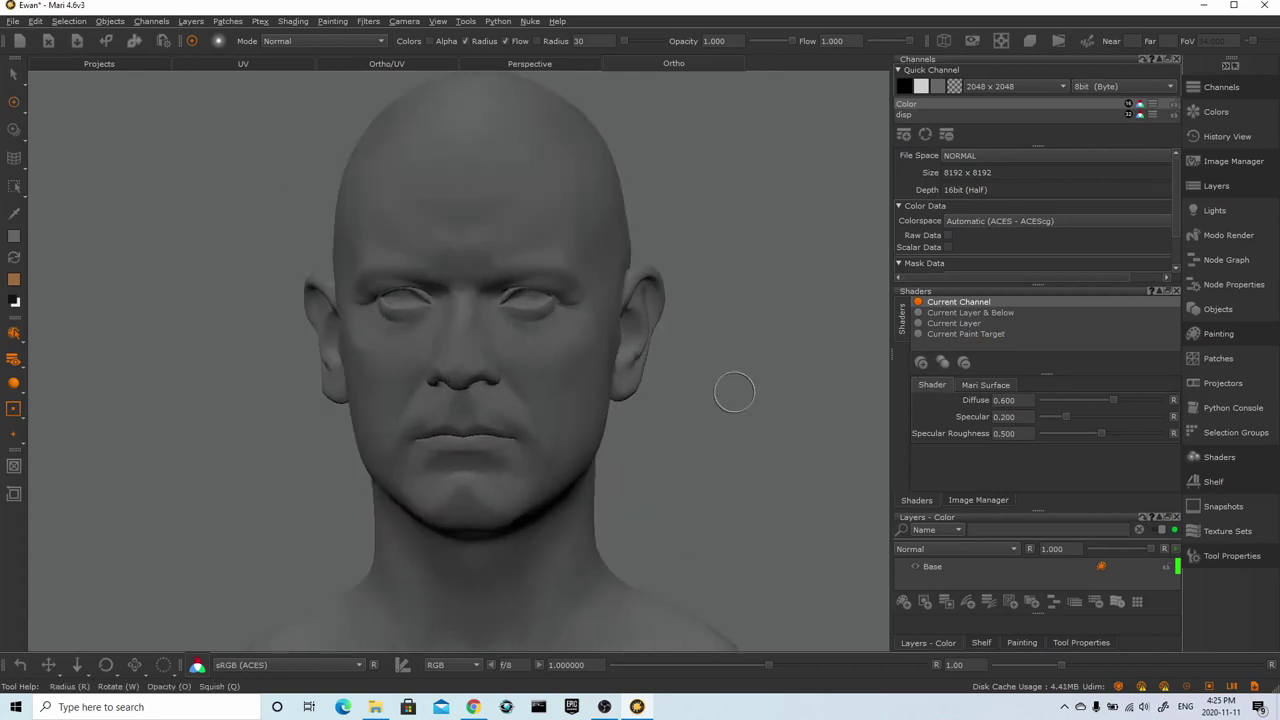
click(903, 601)
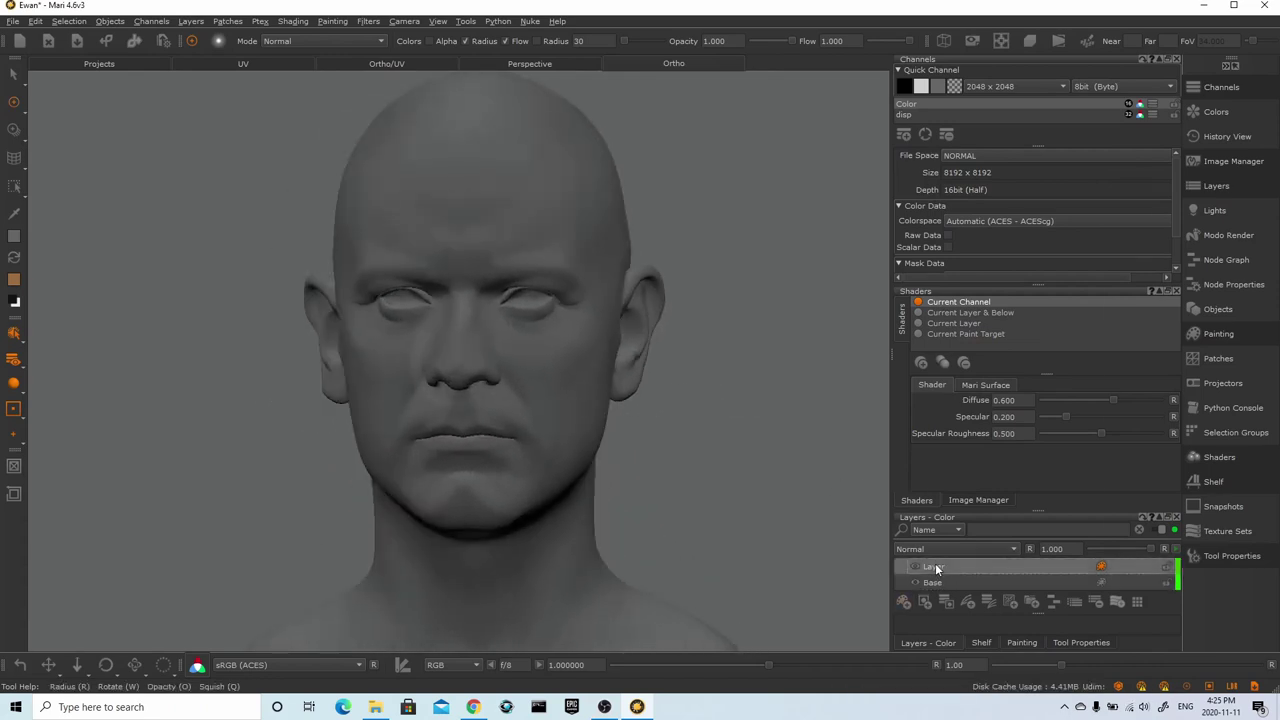
right_click(935, 566)
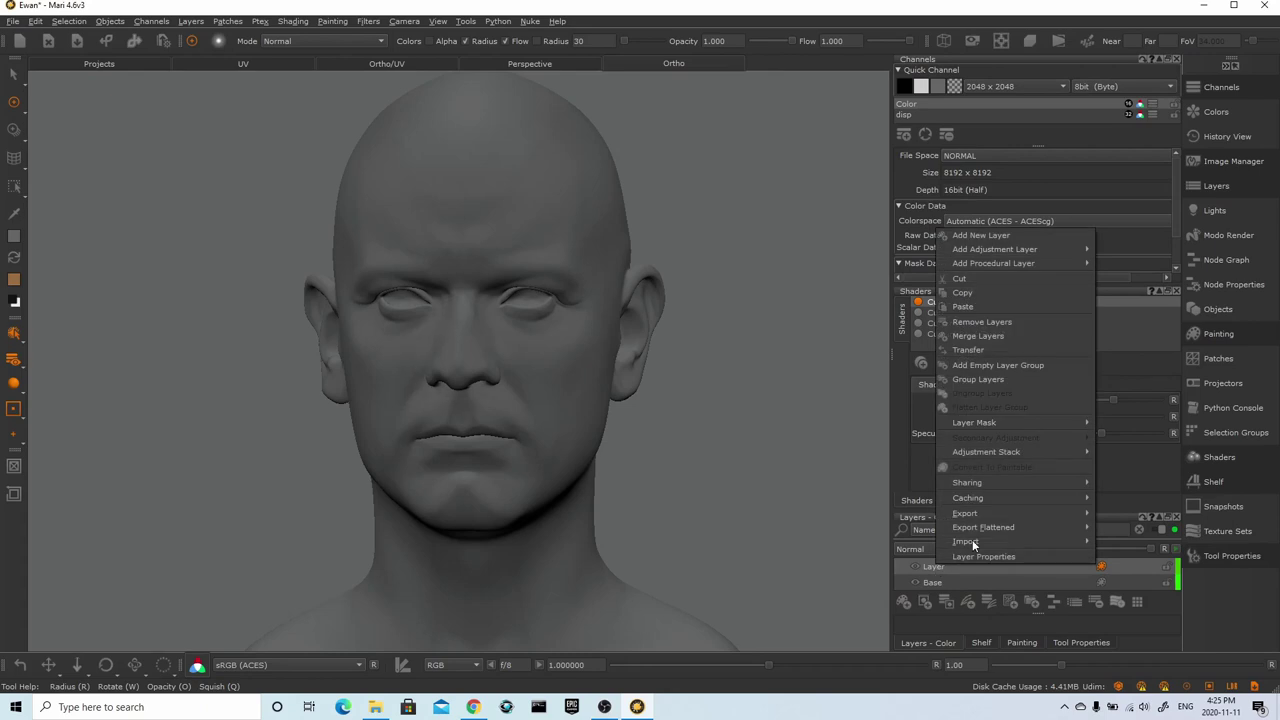
mouse_move(1000, 543)
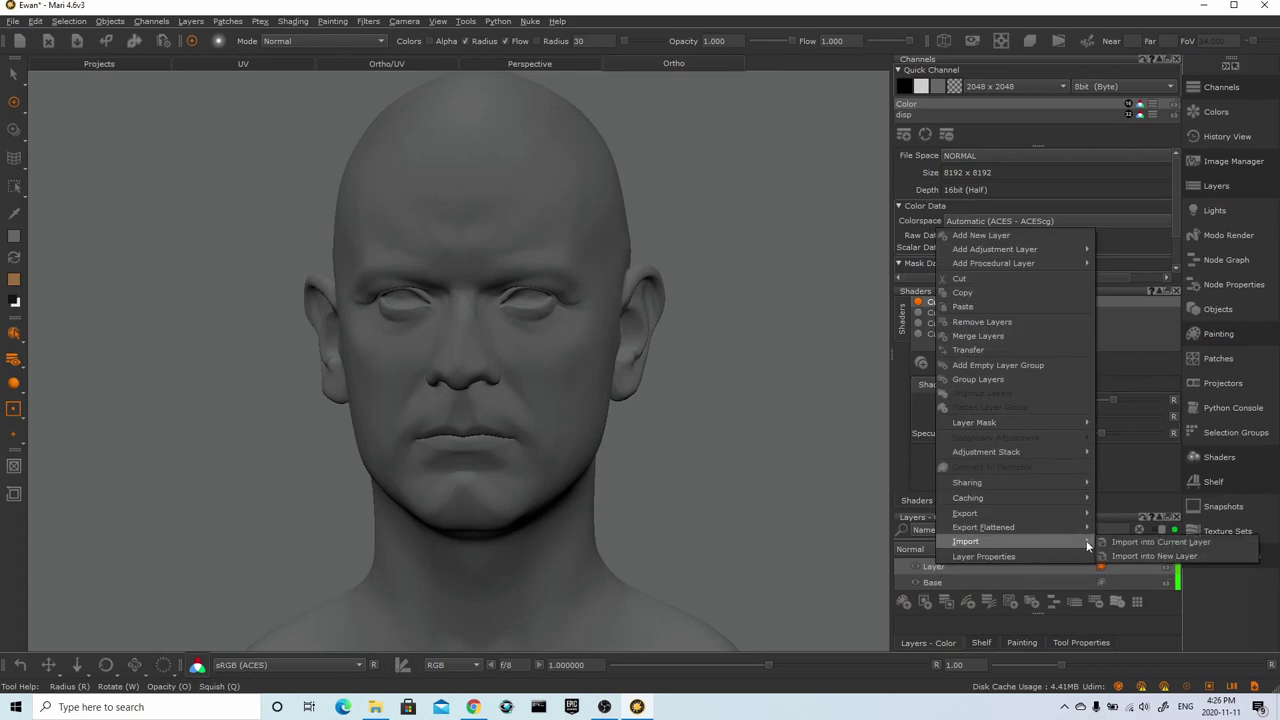
click(1150, 542)
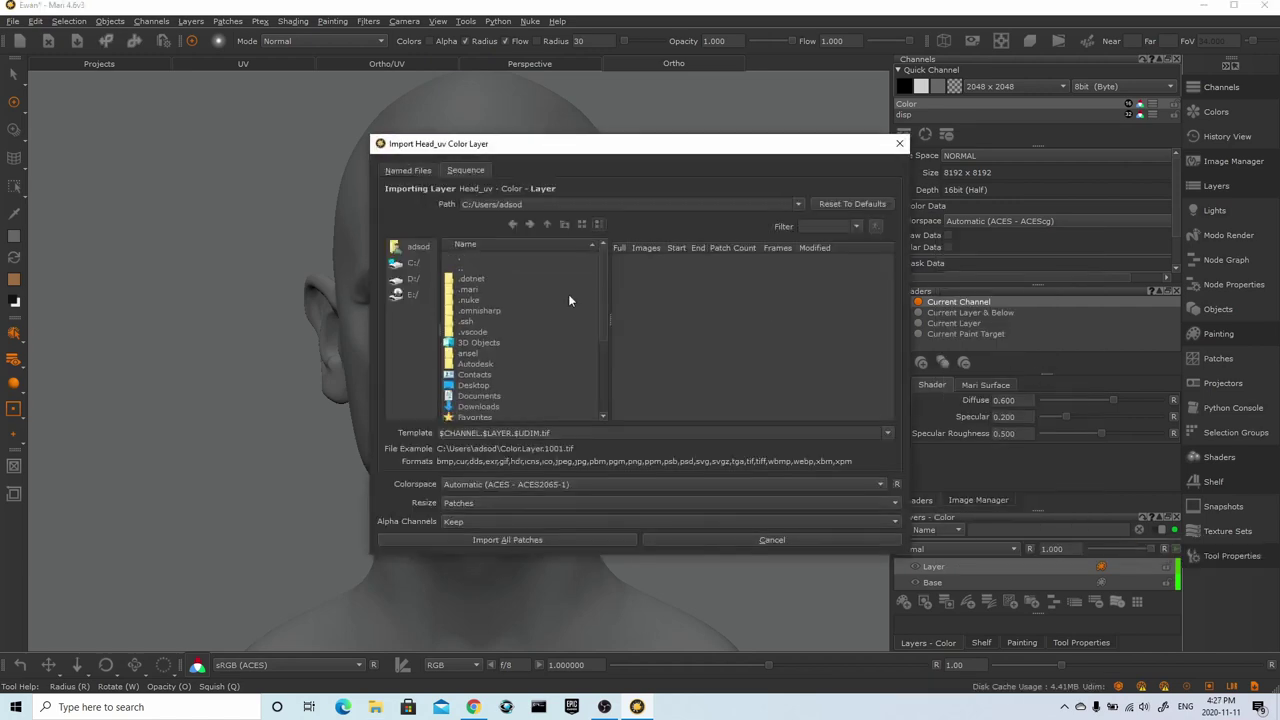
Browse the D: drive to the Wrap3D/EWAN/Textures/Textures folder as the import source
click(412, 279)
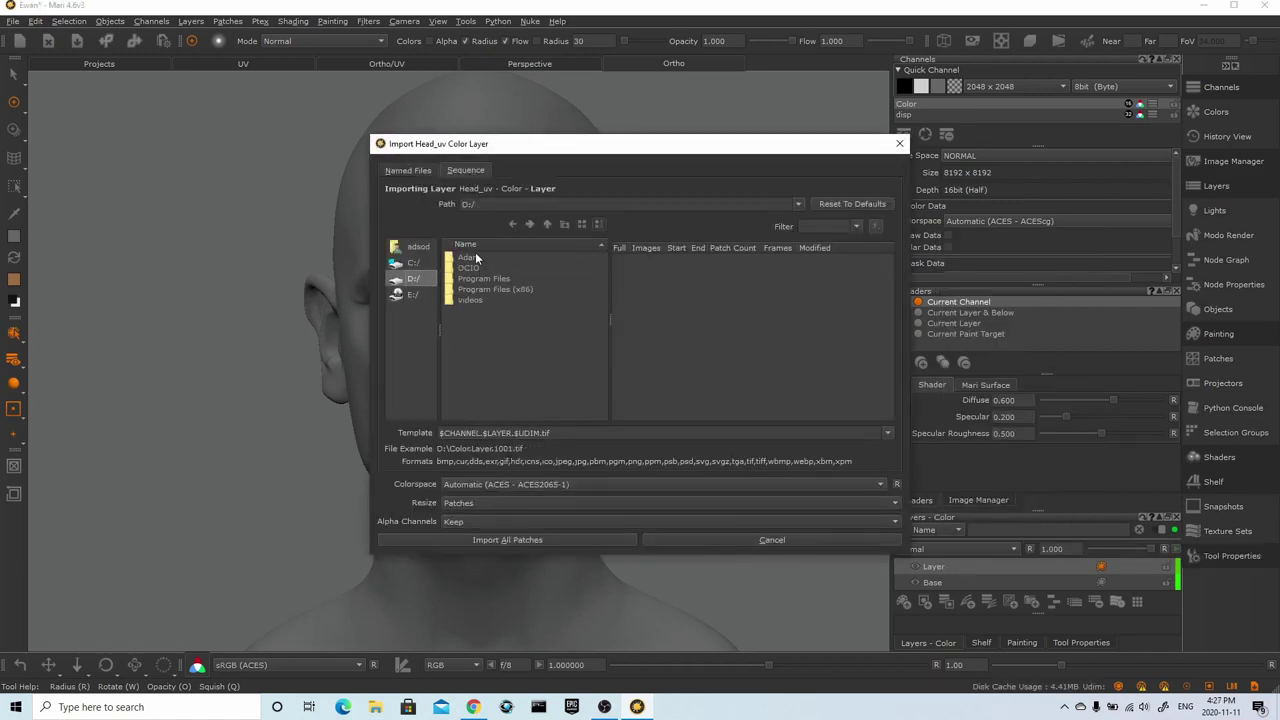
double_click(468, 258)
double_click(487, 299)
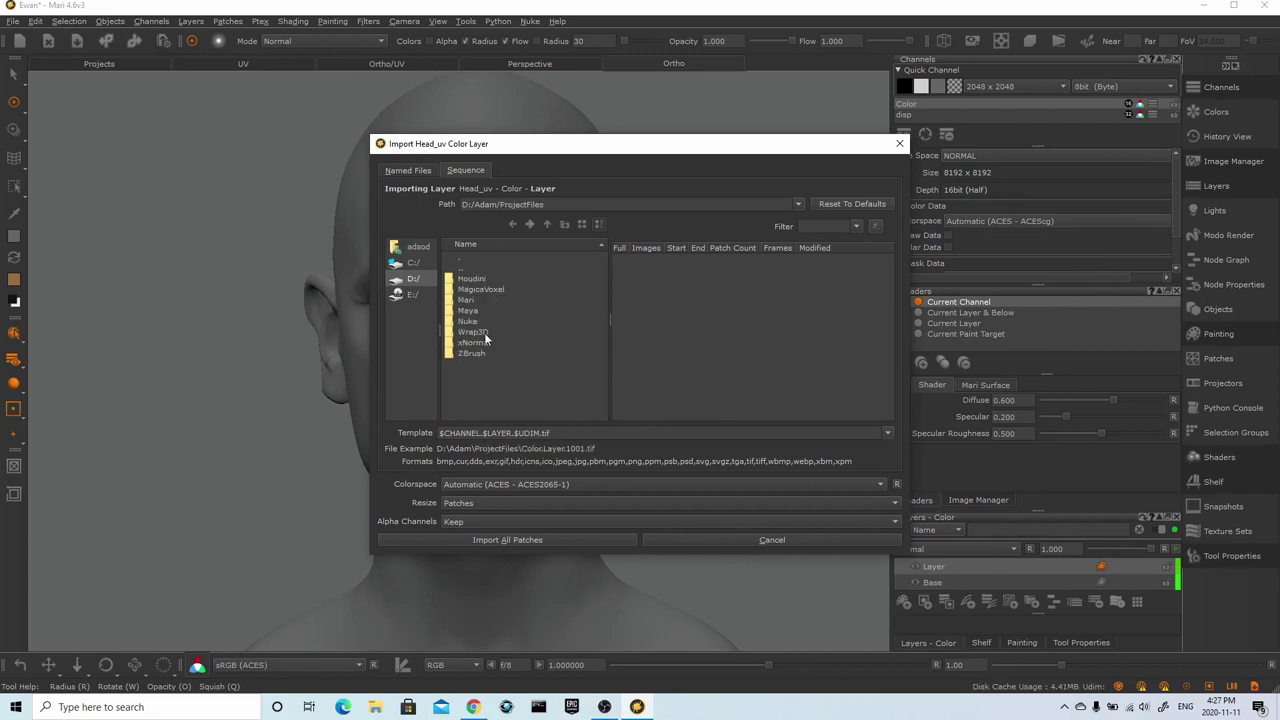
double_click(482, 333)
double_click(480, 289)
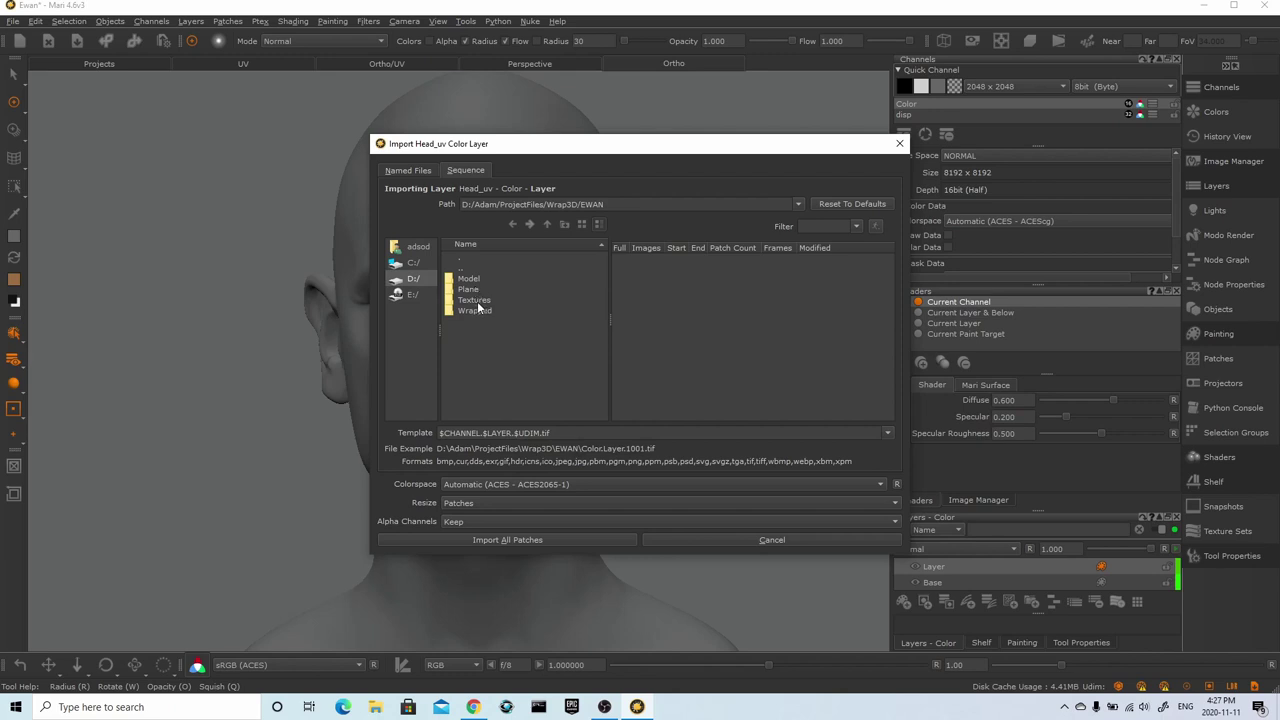
double_click(477, 299)
double_click(473, 278)
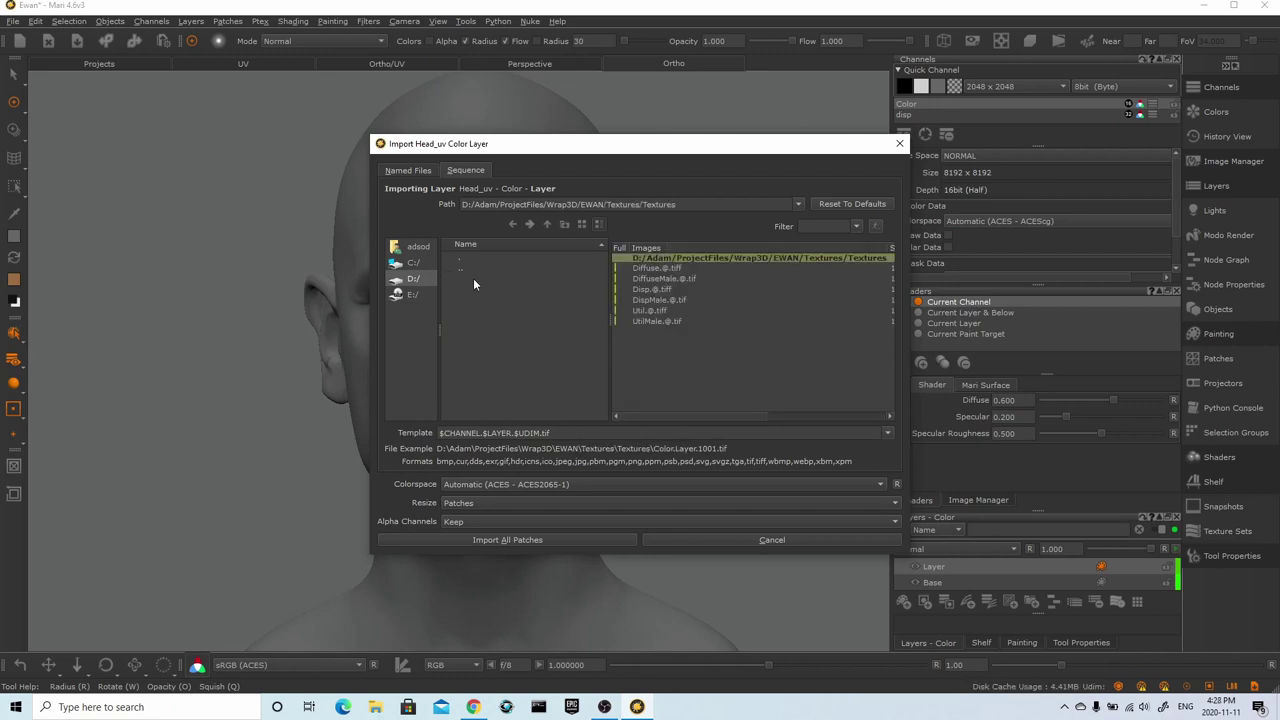
Import all patches of the DiffuseMale.@.tif sequence with the colorspace kept at Automatic (Utility - sRGB - Texture)
click(680, 277)
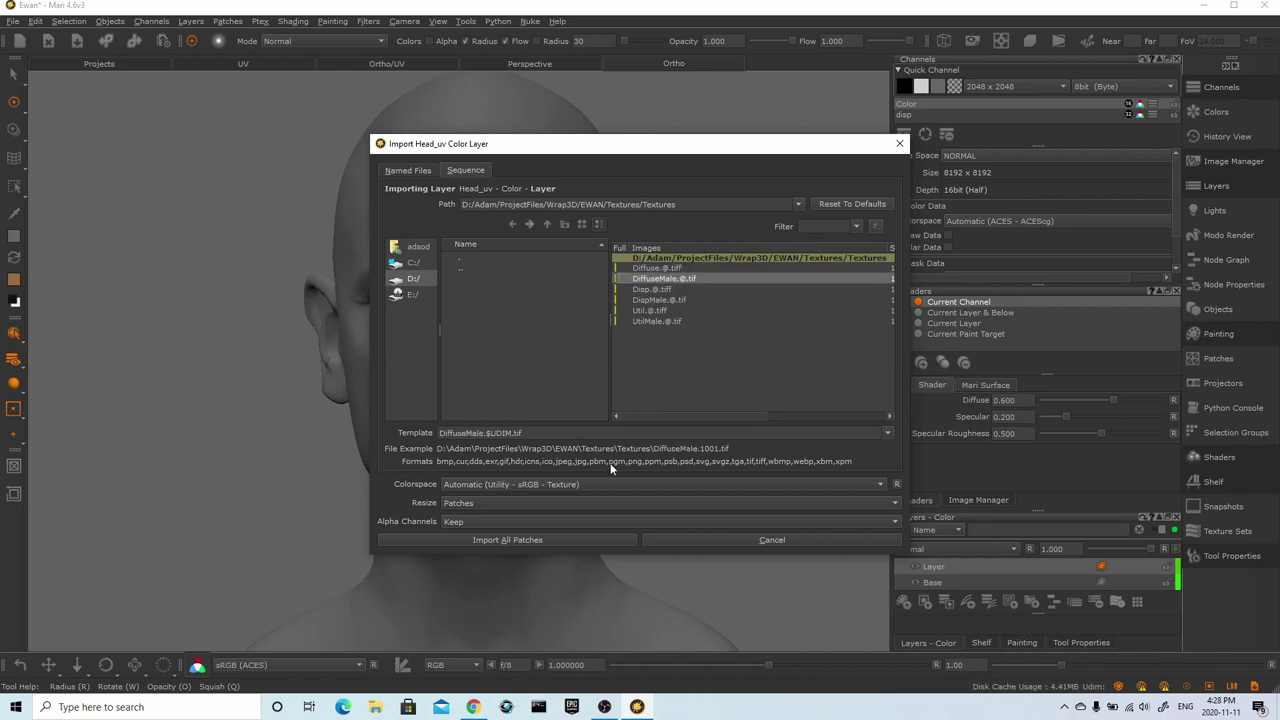
click(536, 484)
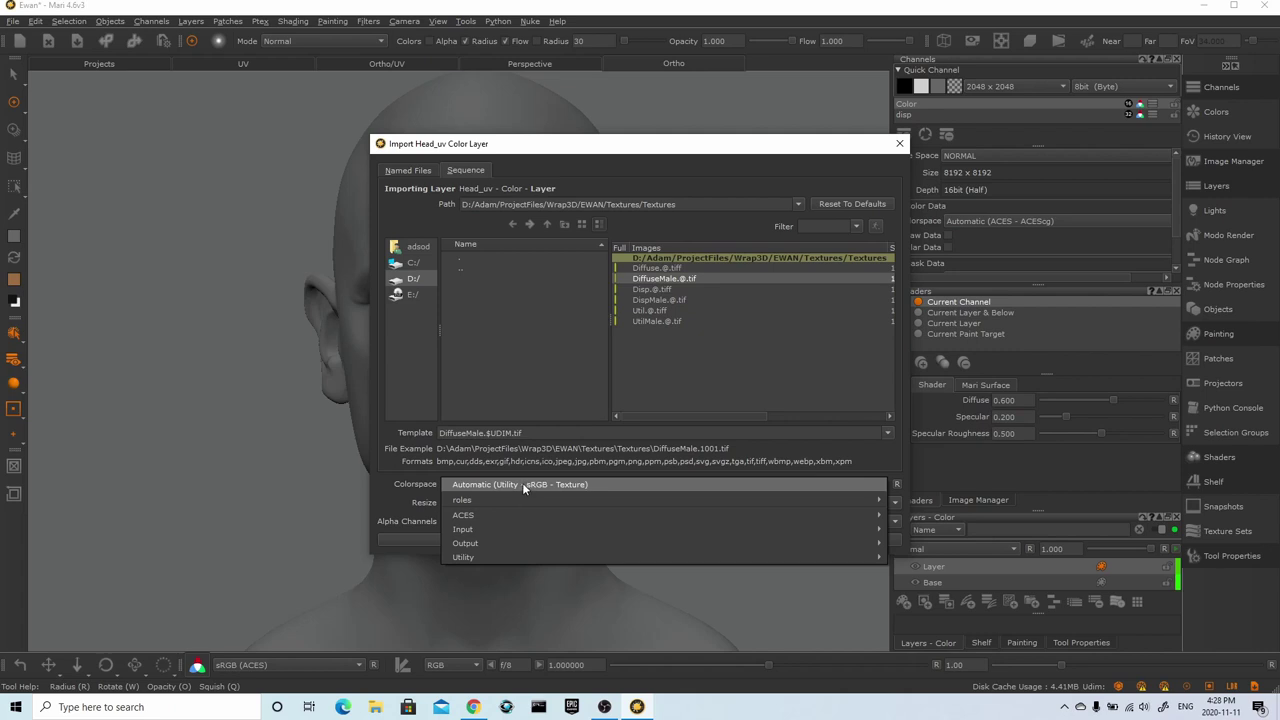
click(385, 467)
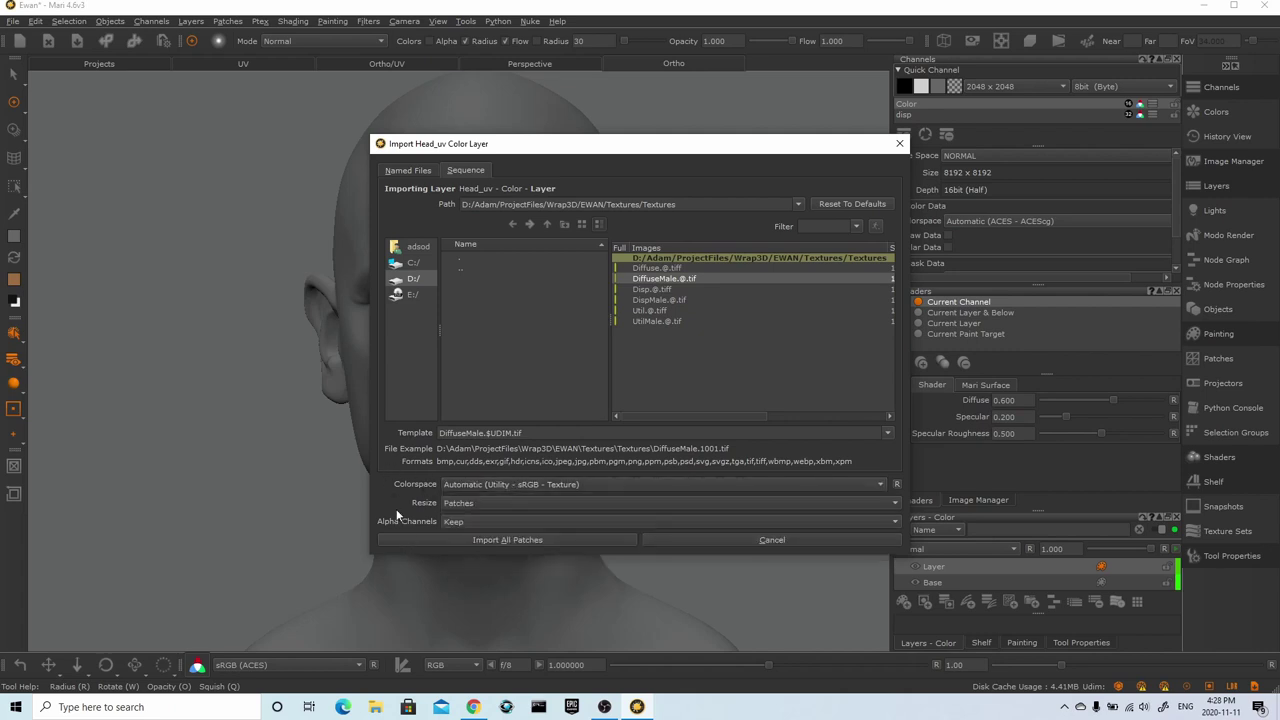
click(510, 540)
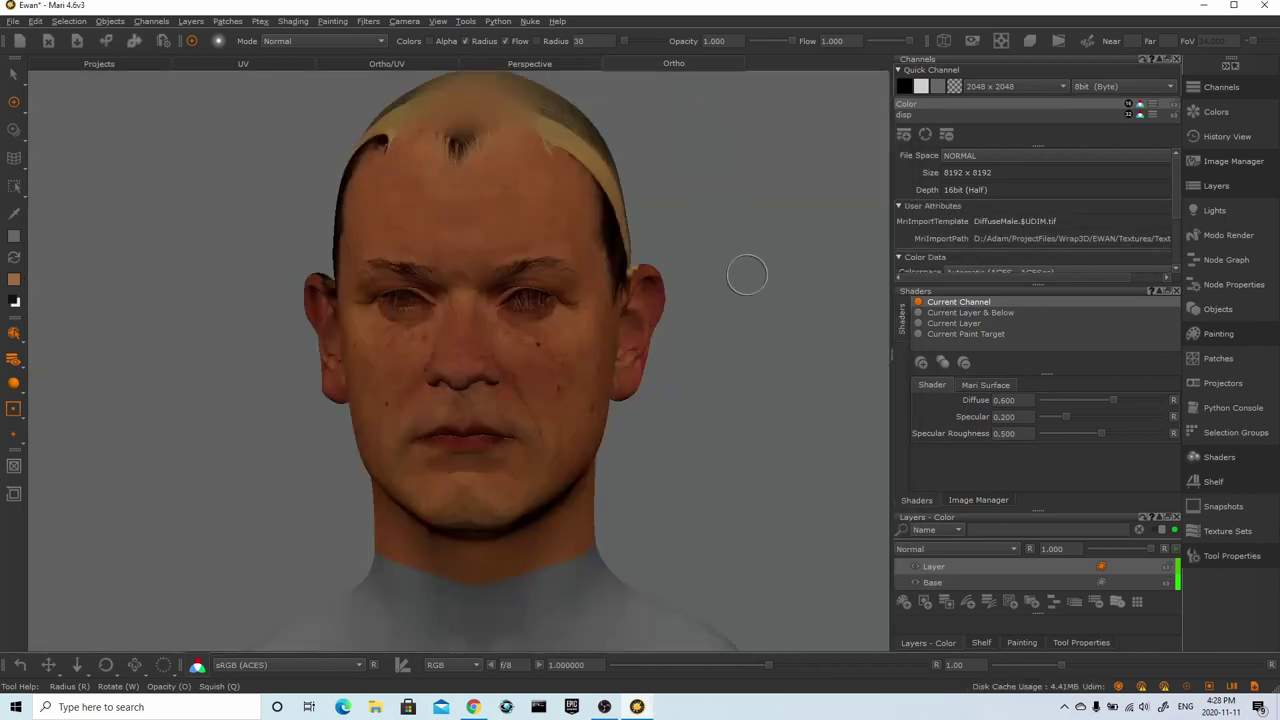
Inspect the imported skin texture around the face, ear and neck, and switch the viewport to flat, unshaded lighting
alt+drag(763, 283, 731, 314)
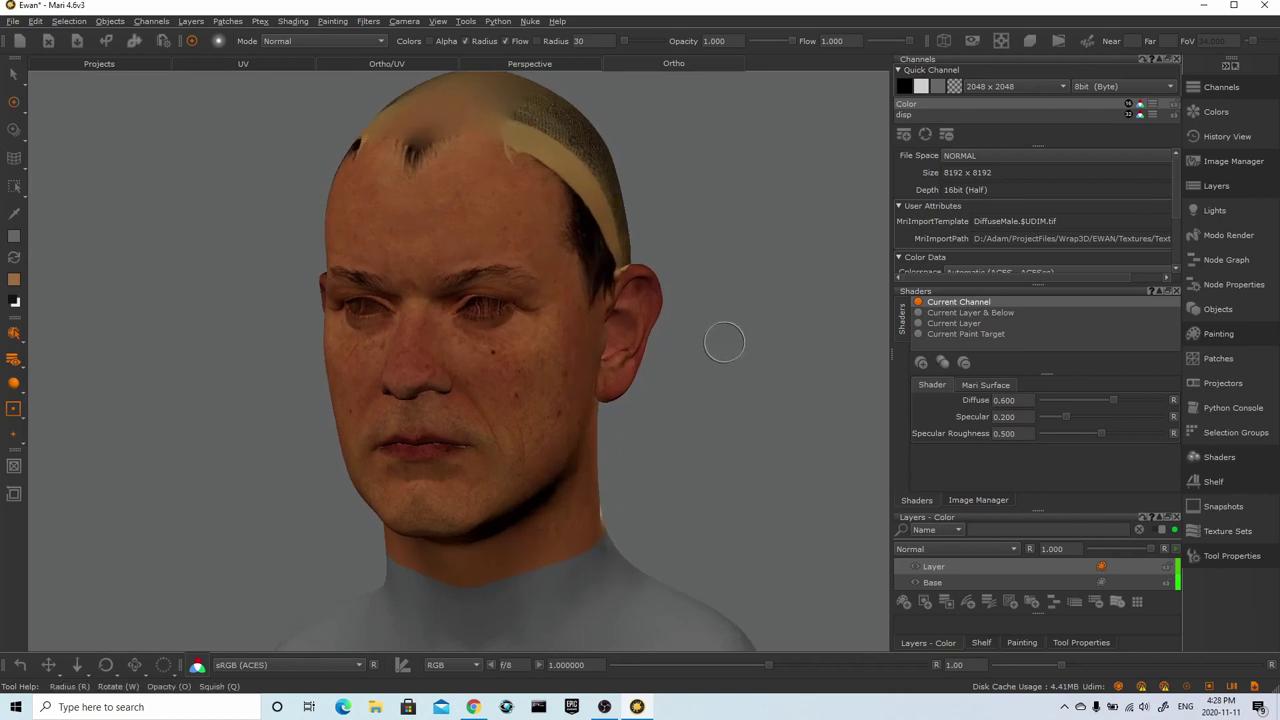
middle_drag(750, 397, 734, 427)
alt+drag(734, 427, 751, 427)
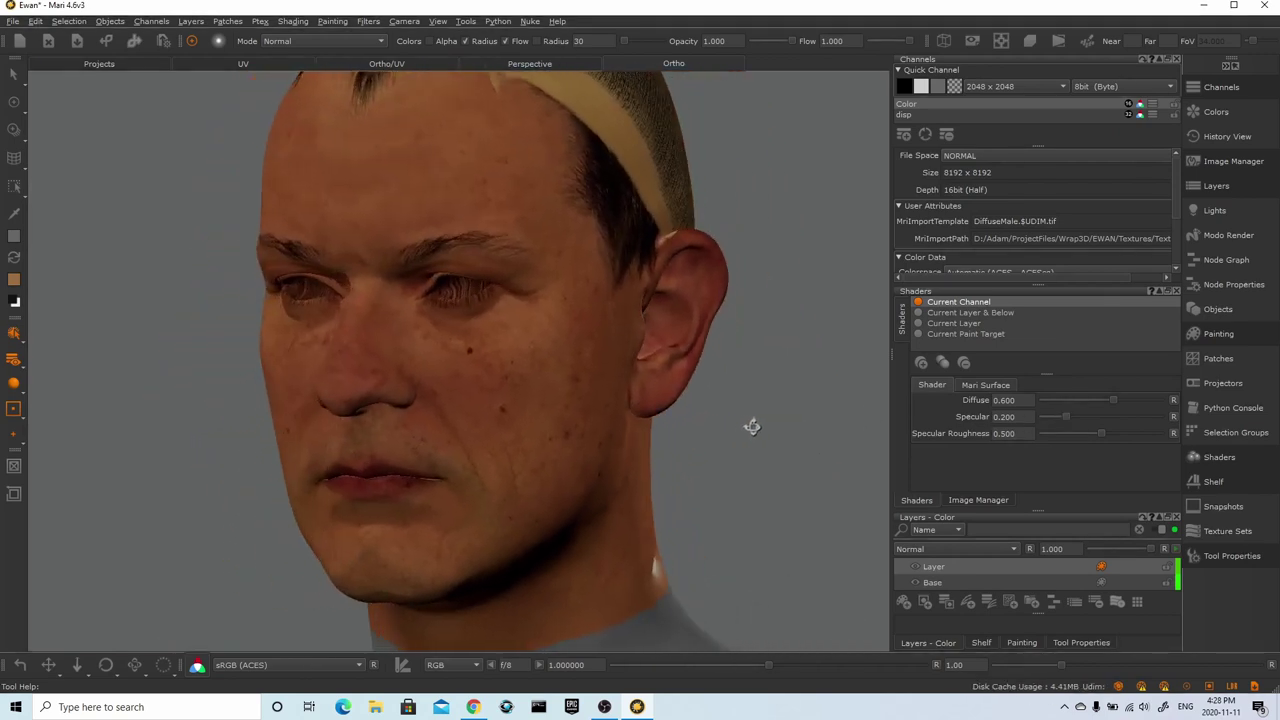
click(14, 384)
click(55, 385)
alt+drag(112, 418, 139, 422)
mouse_move(138, 421)
middle_down()
mouse_move(249, 411)
mouse_move(157, 429)
mouse_move(86, 420)
middle_up()
alt+drag(745, 423, 573, 420)
alt+right_drag(573, 420, 700, 474)
alt+middle_drag(700, 474, 692, 287)
scroll(740, 260, down, 5)
alt+drag(692, 287, 640, 284)
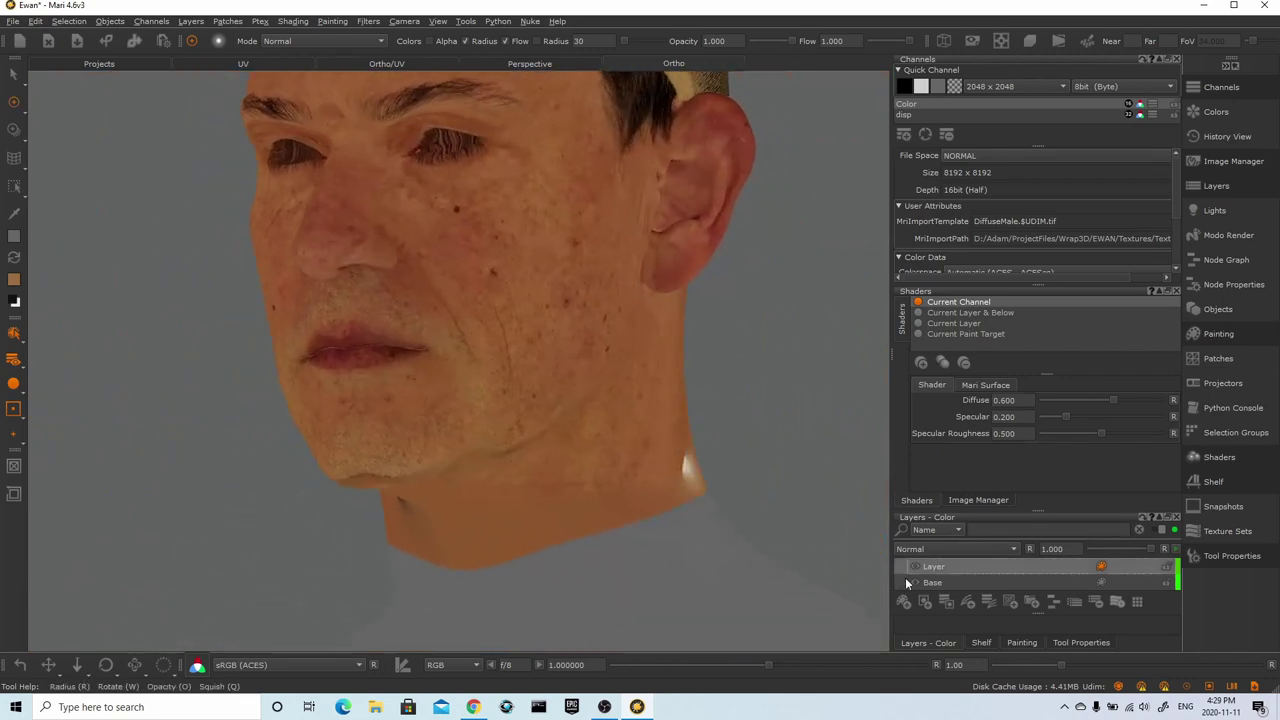
Rename the imported texture's paint layer as tex_xyz and make the Base layer active
double_click(934, 566)
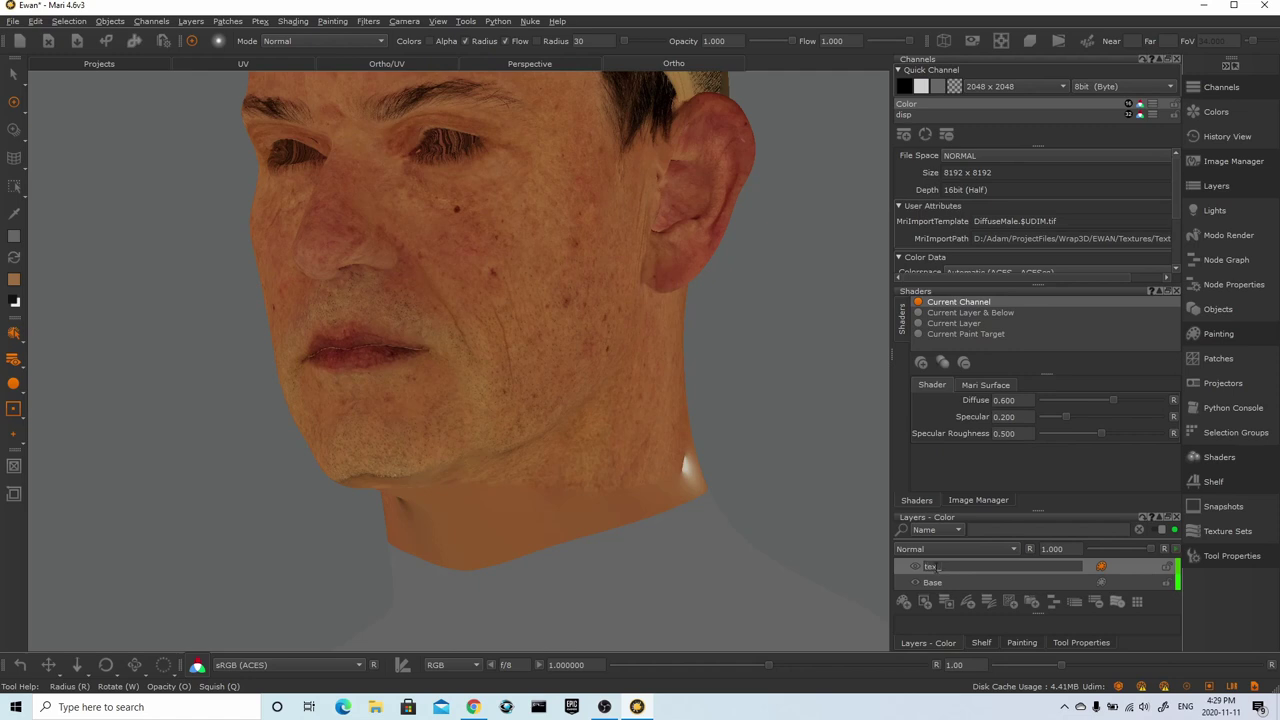
click(948, 583)
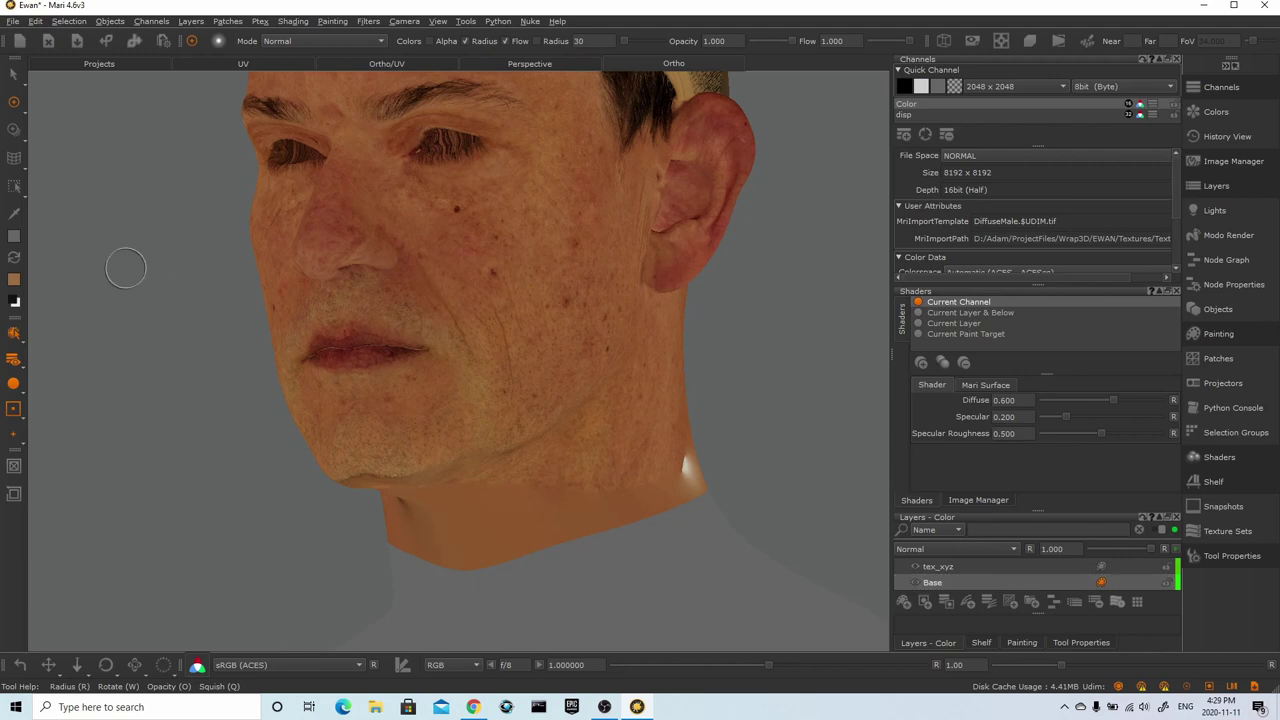
Sample a skin tone from the neck with the eyedropper and choose the linear brush from the Basic Brushes
click(14, 214)
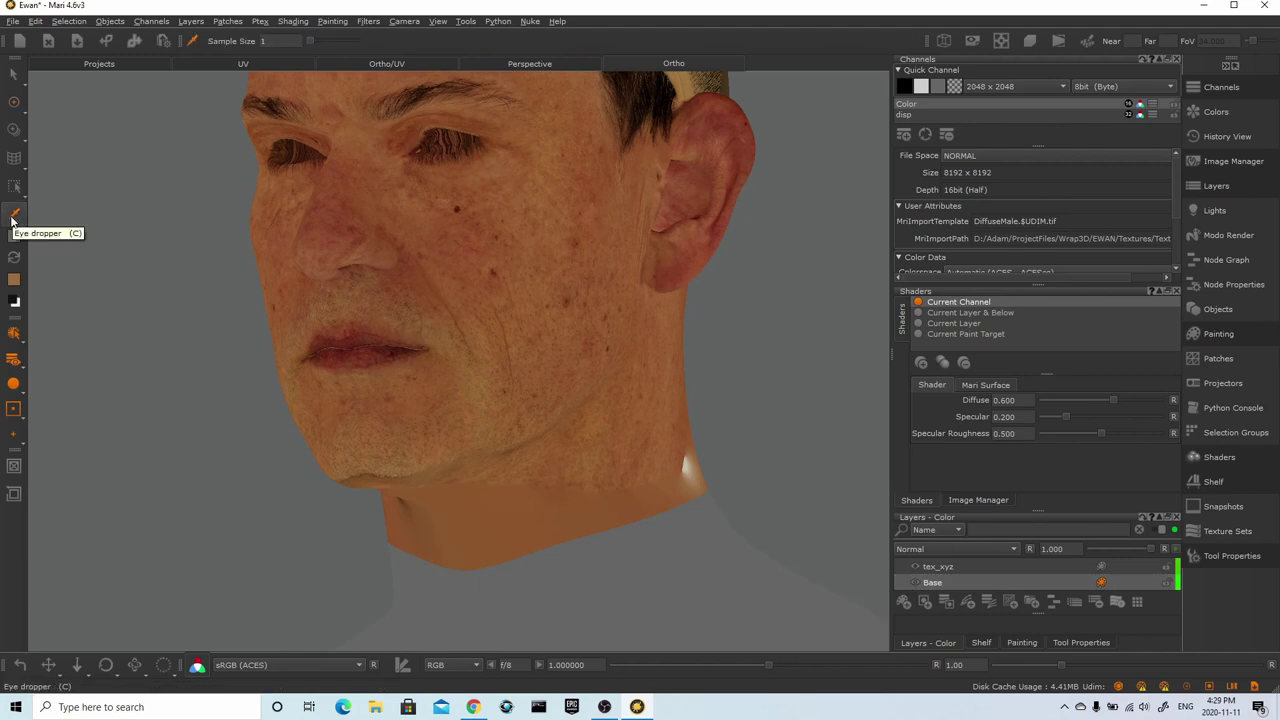
middle_drag(685, 331, 556, 351)
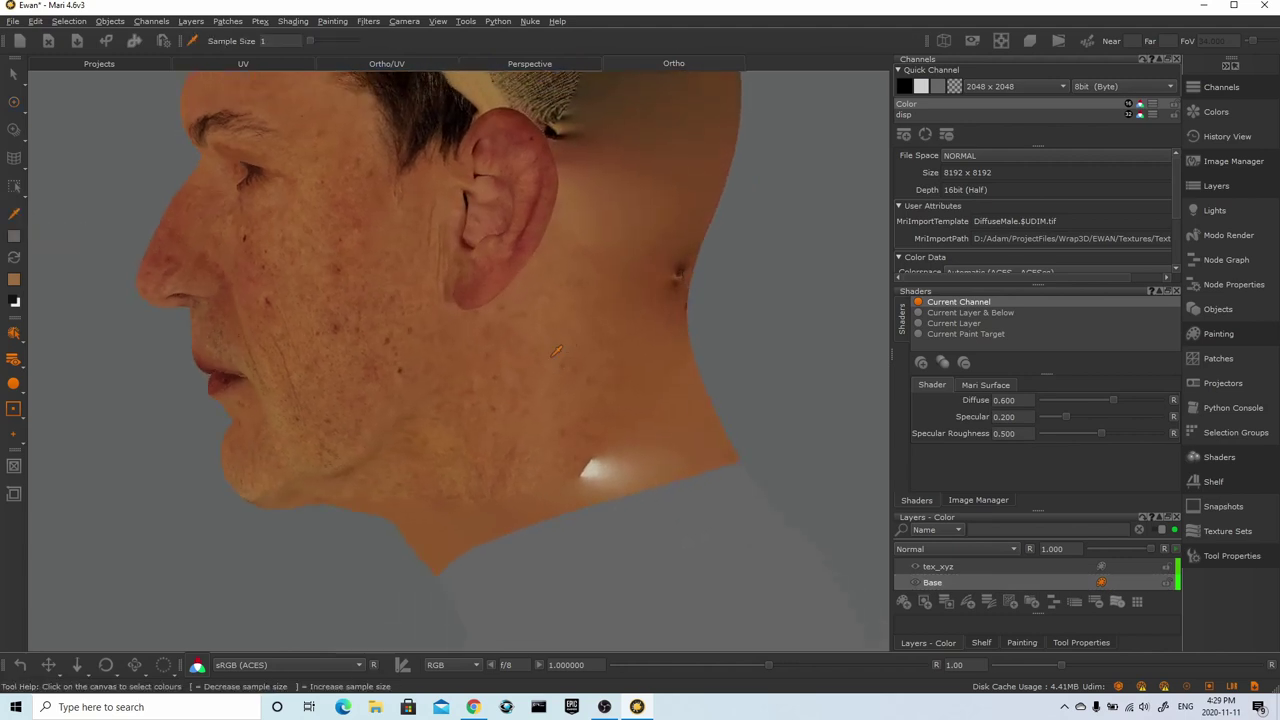
click(982, 643)
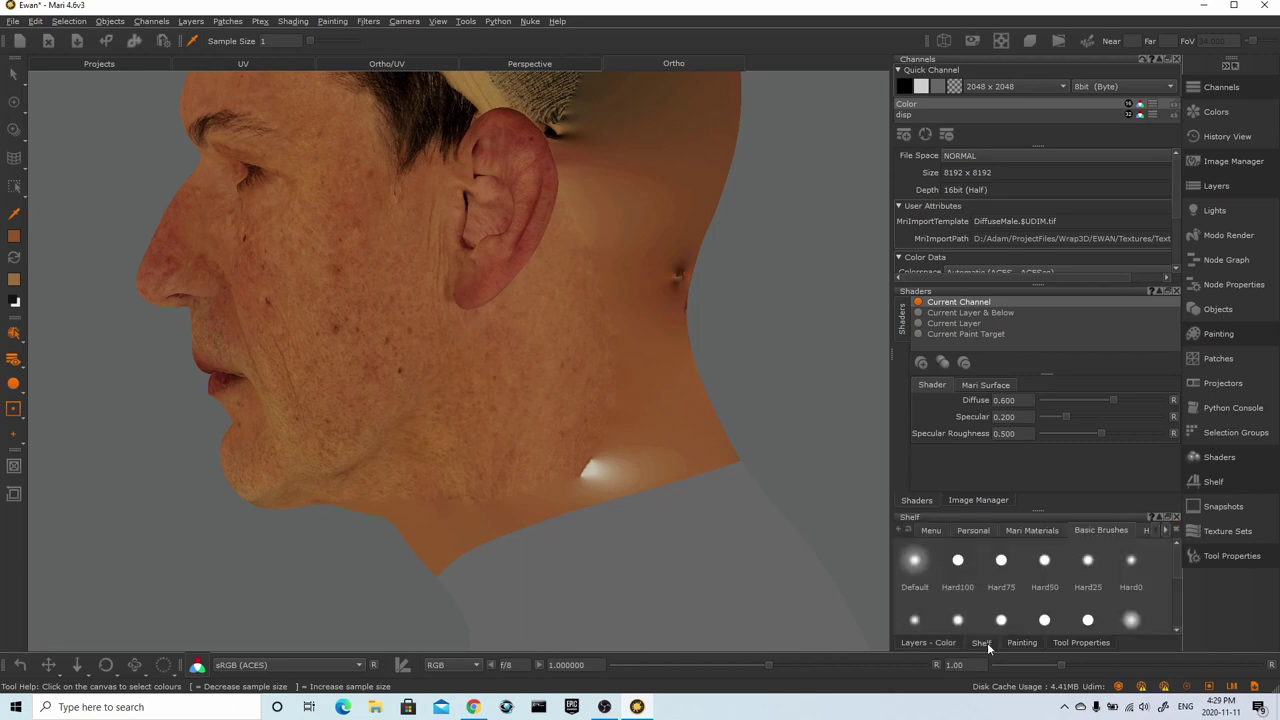
click(1160, 532)
click(1131, 567)
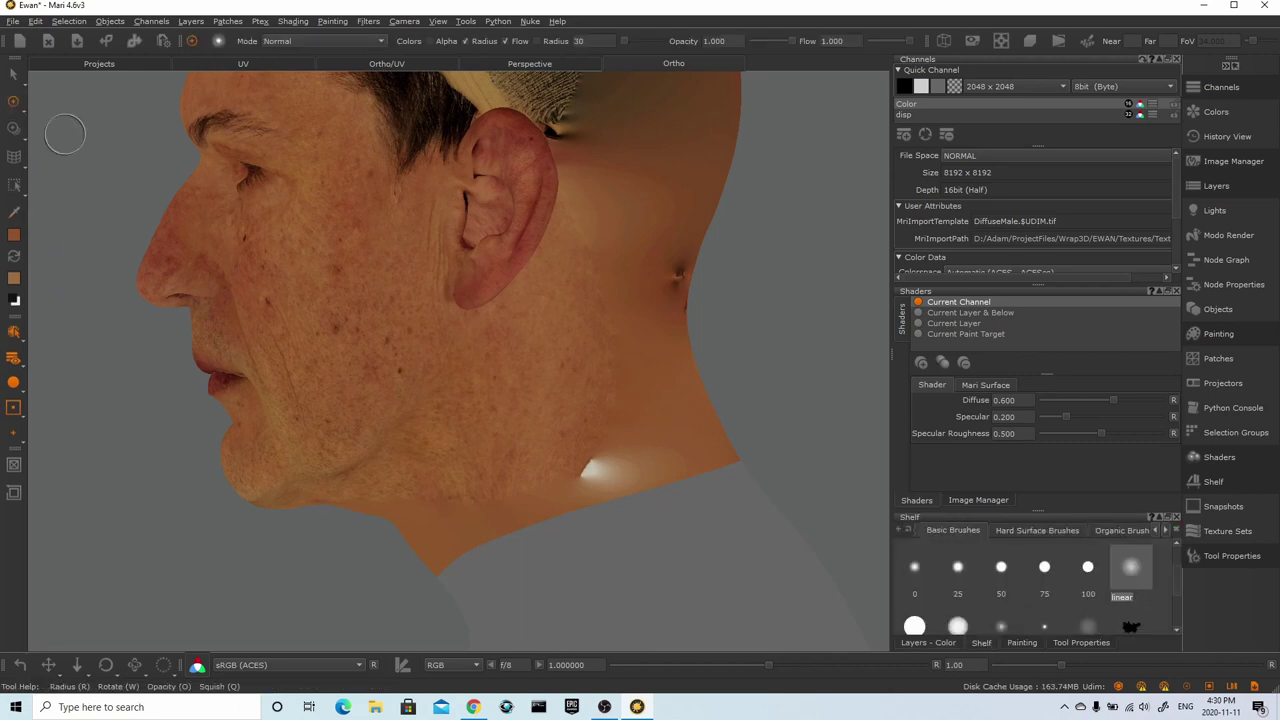
Enlarge the brush to a radius of 136 and paint the sampled skin tone over the lower neck and shoulders on Base
alt+drag(706, 508, 660, 525)
mouse_move(692, 527)
mouse_down()
mouse_move(638, 530)
mouse_move(645, 517)
mouse_up()
key(r)
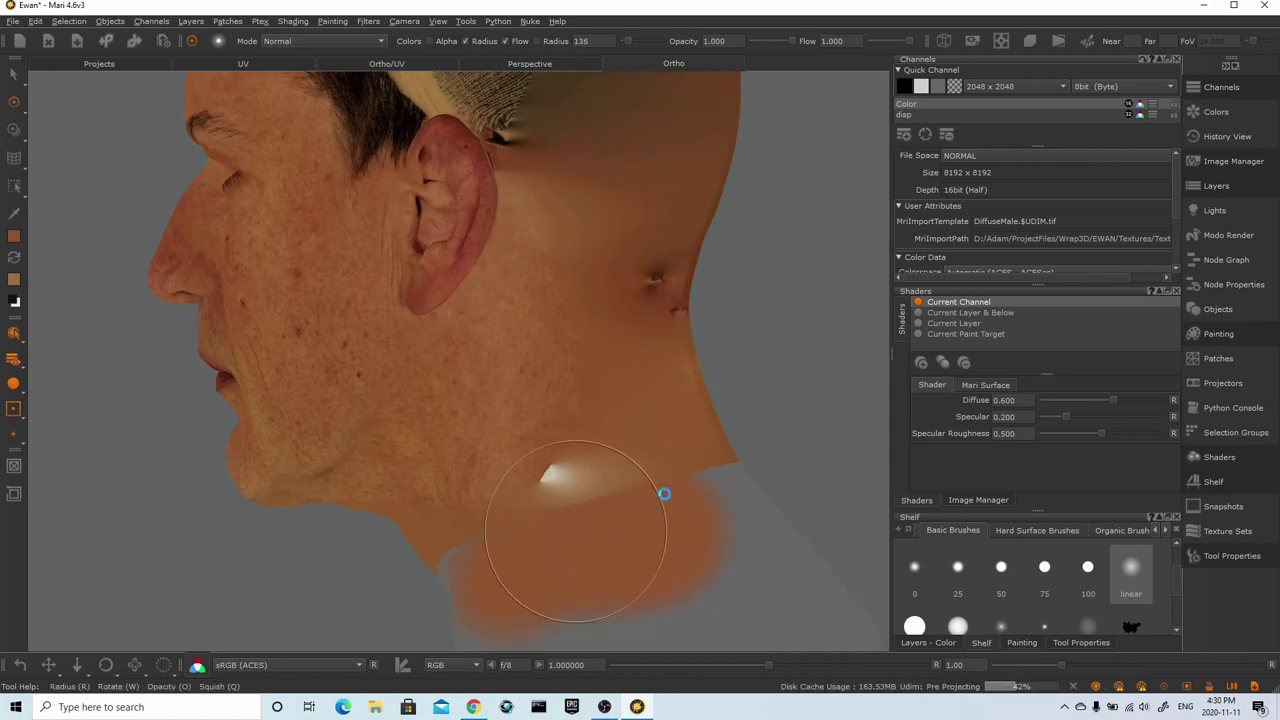
middle_drag(671, 483, 540, 505)
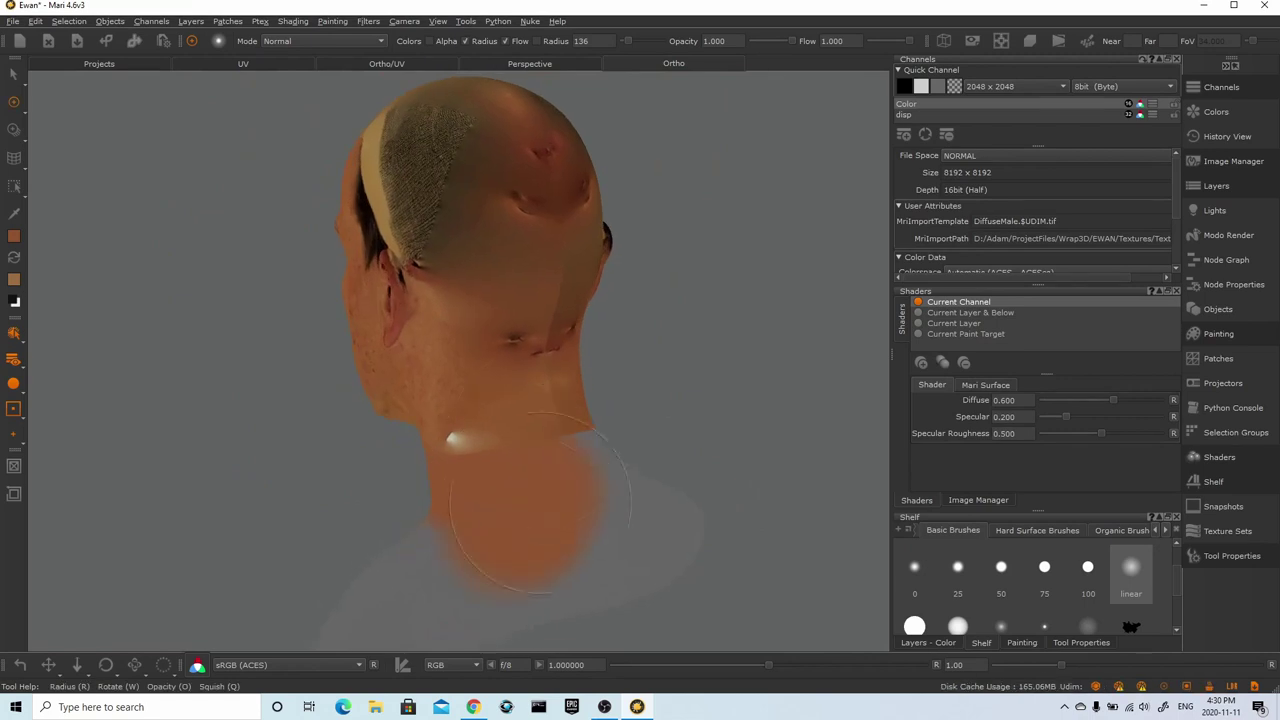
drag(463, 557, 630, 530)
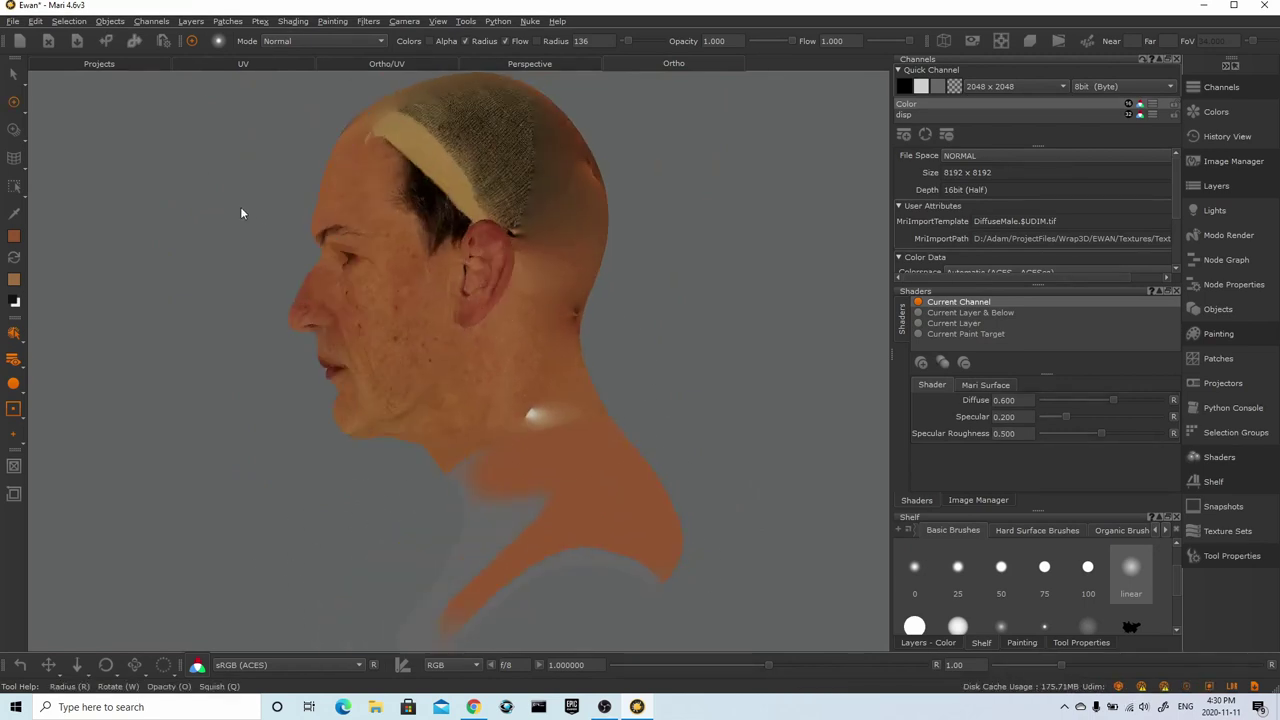
Cover the remaining bare areas of UV patch 1002 with the skin tone in the UV view and return to the Ortho view
click(243, 63)
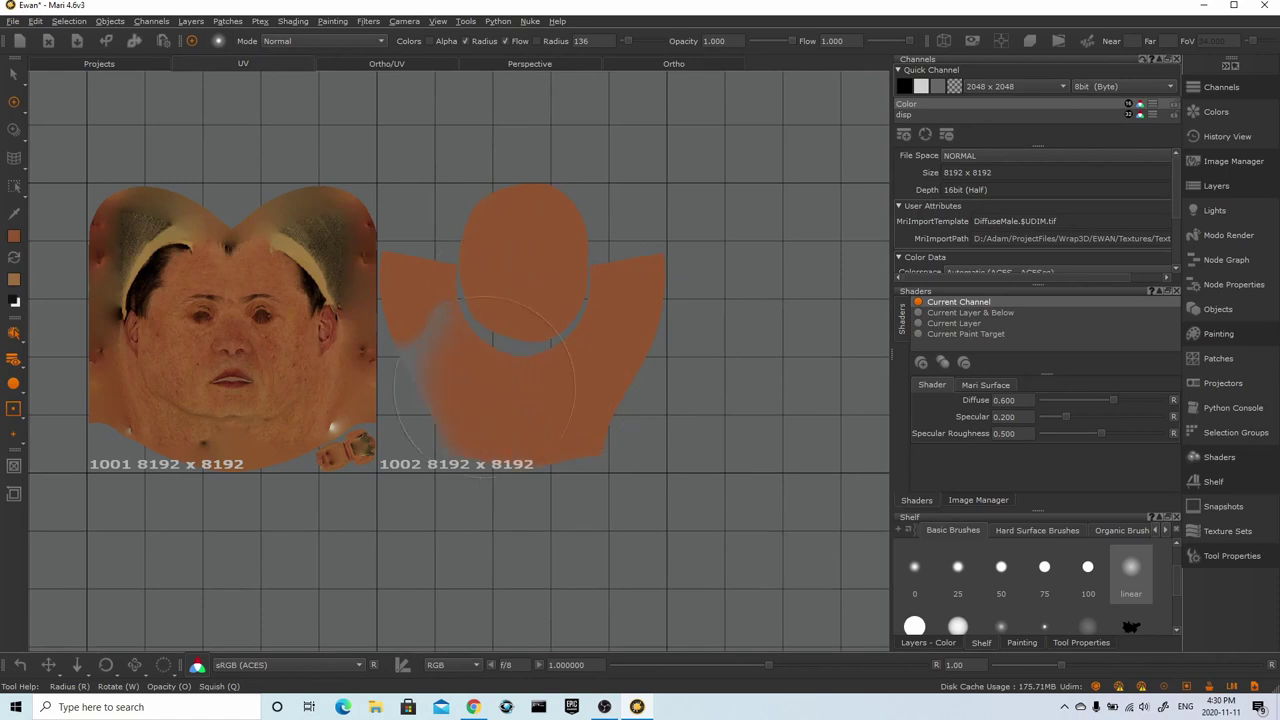
mouse_move(437, 249)
mouse_down()
mouse_move(486, 457)
mouse_move(555, 382)
mouse_up()
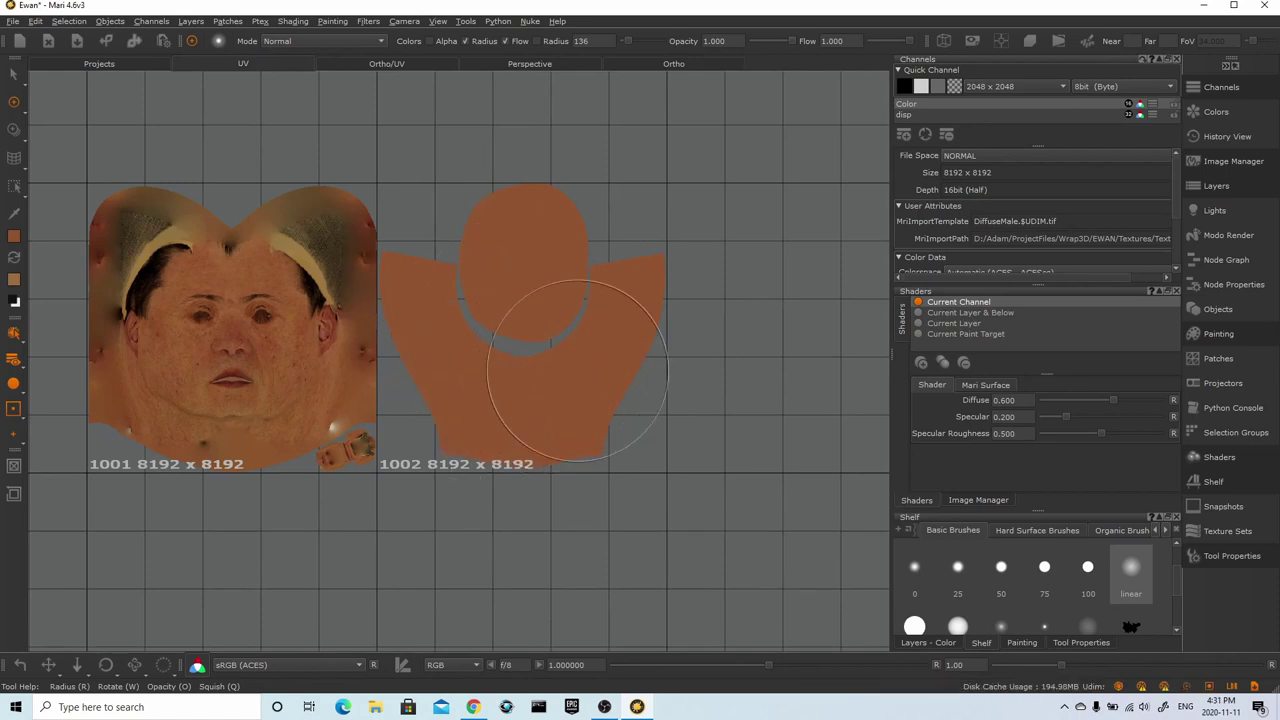
click(138, 68)
click(660, 64)
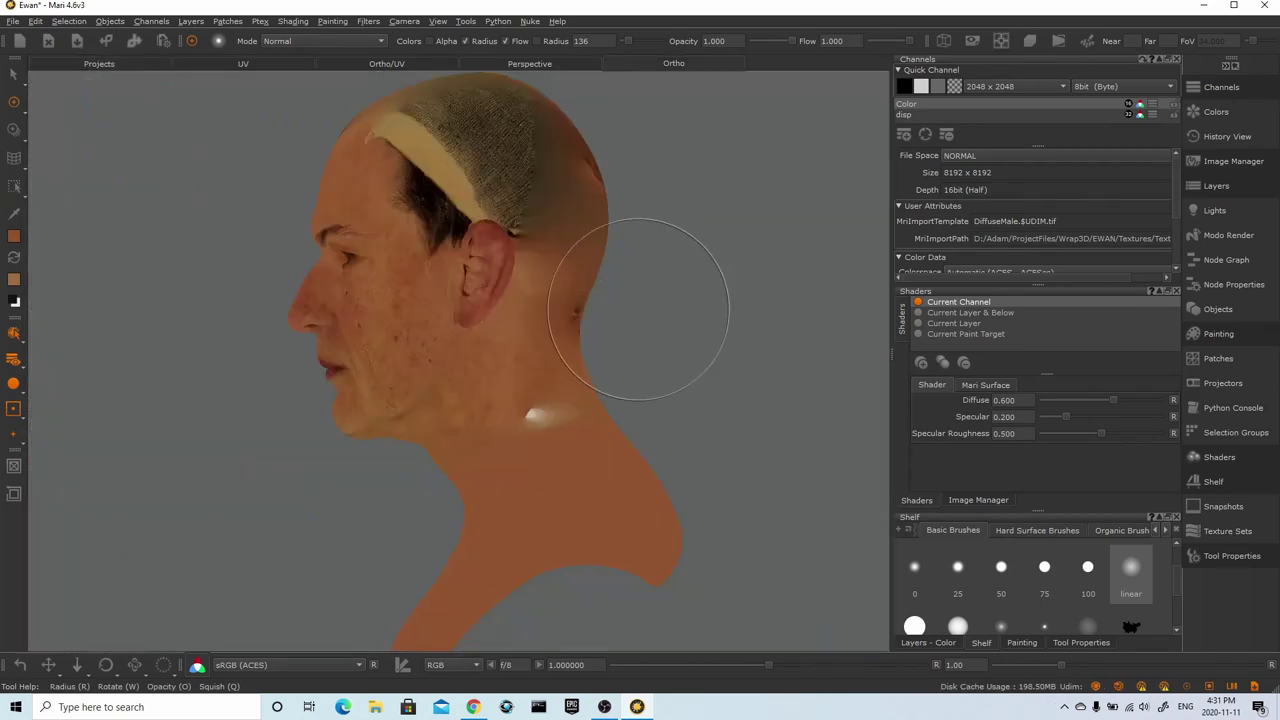
Make the tex_xyz layer active and set the paint brush's blend mode to Clear
scroll(643, 306, up, 5)
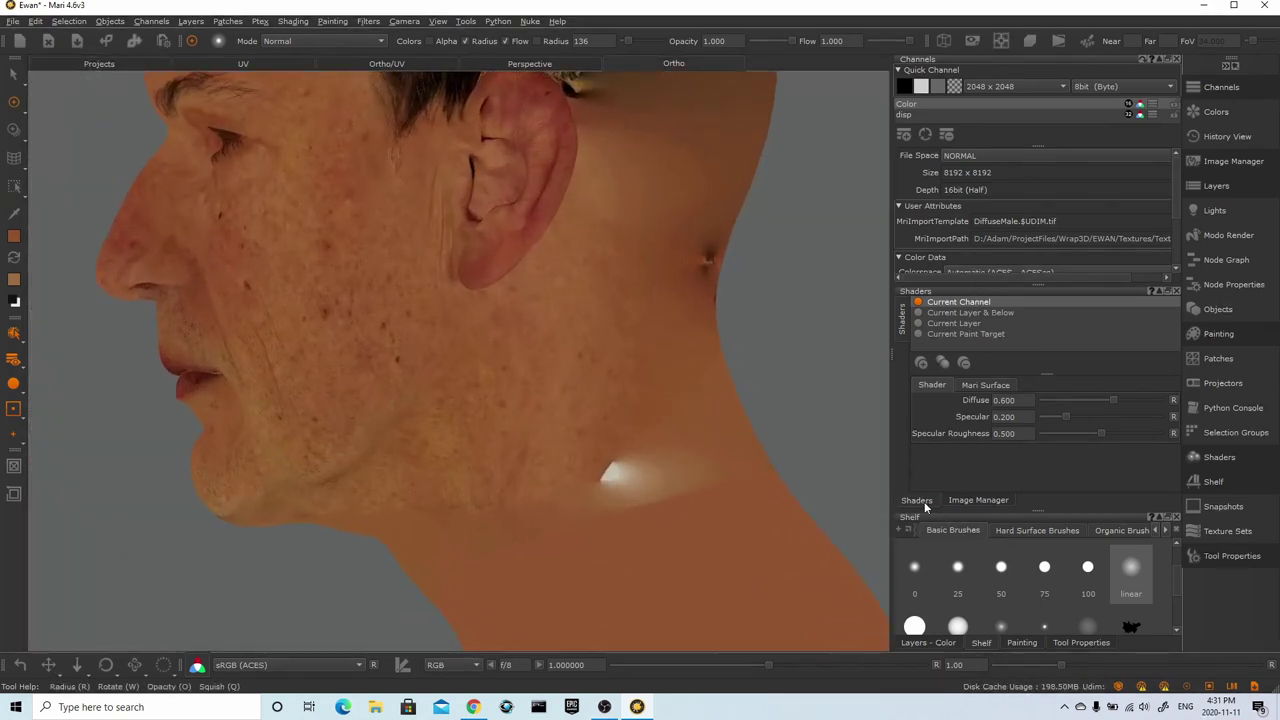
click(930, 642)
click(940, 567)
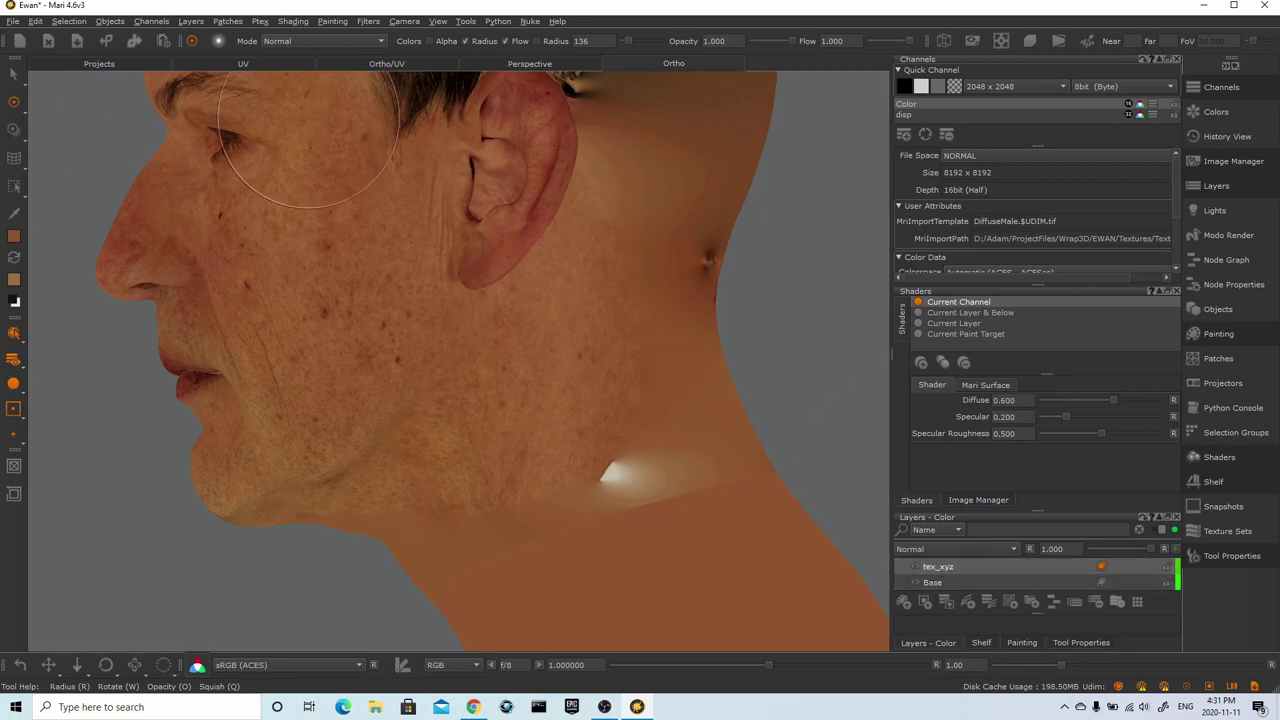
click(312, 46)
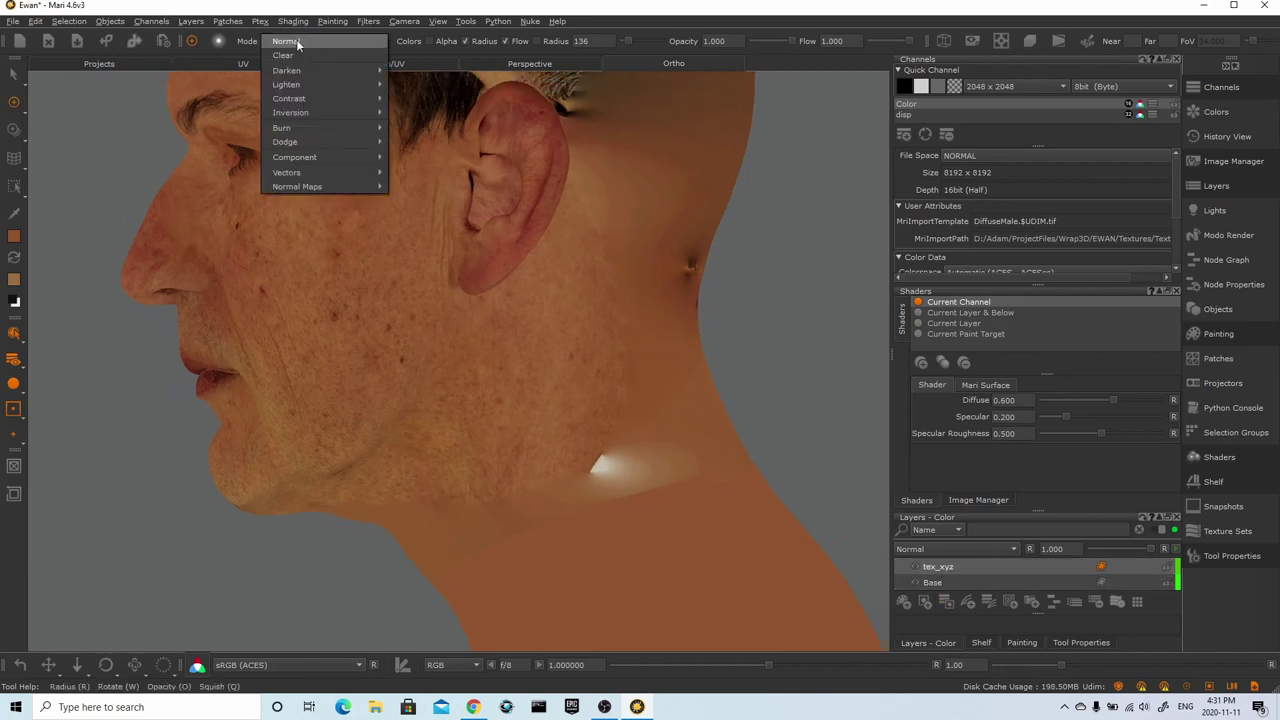
click(285, 55)
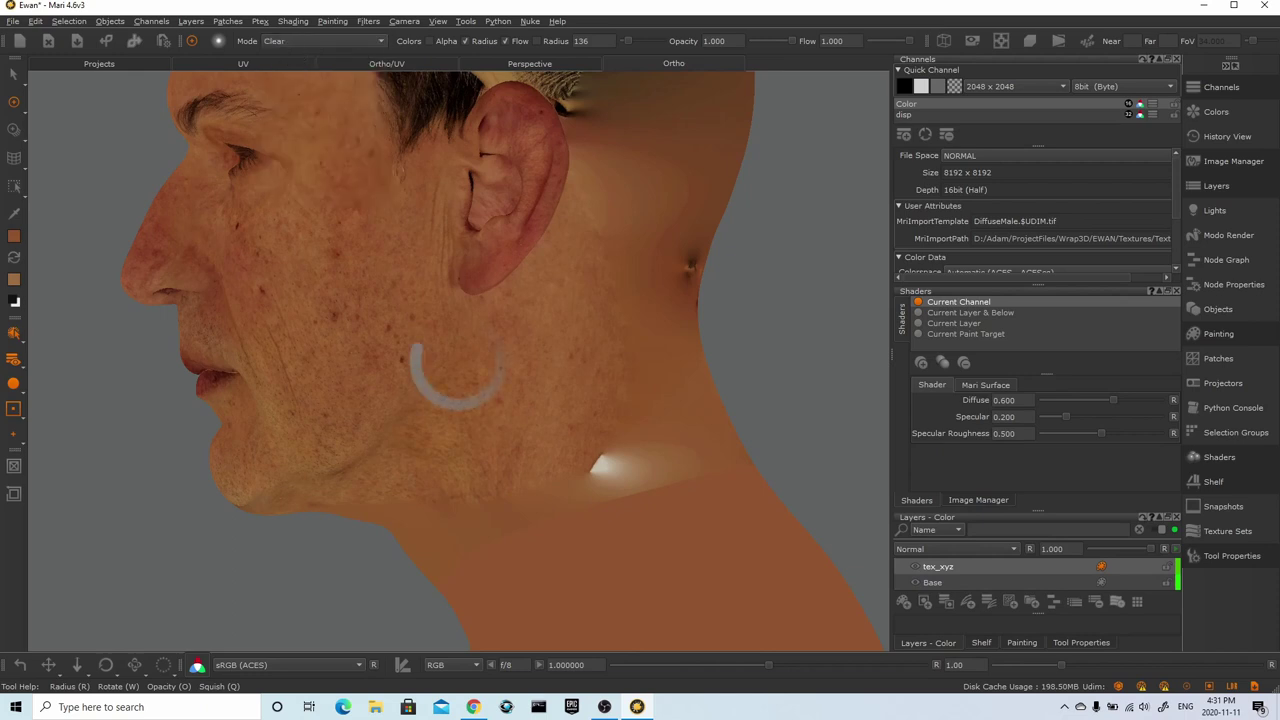
Erase the stretched texture and white artifact along the neck seam on the head's left side in tex_xyz
mouse_move(688, 386)
alt+right_down()
mouse_move(711, 391)
mouse_move(668, 392)
alt+right_up()
alt+middle_drag(668, 392, 616, 279)
mouse_move(616, 279)
alt+right_down()
mouse_move(660, 394)
mouse_move(648, 360)
alt+right_up()
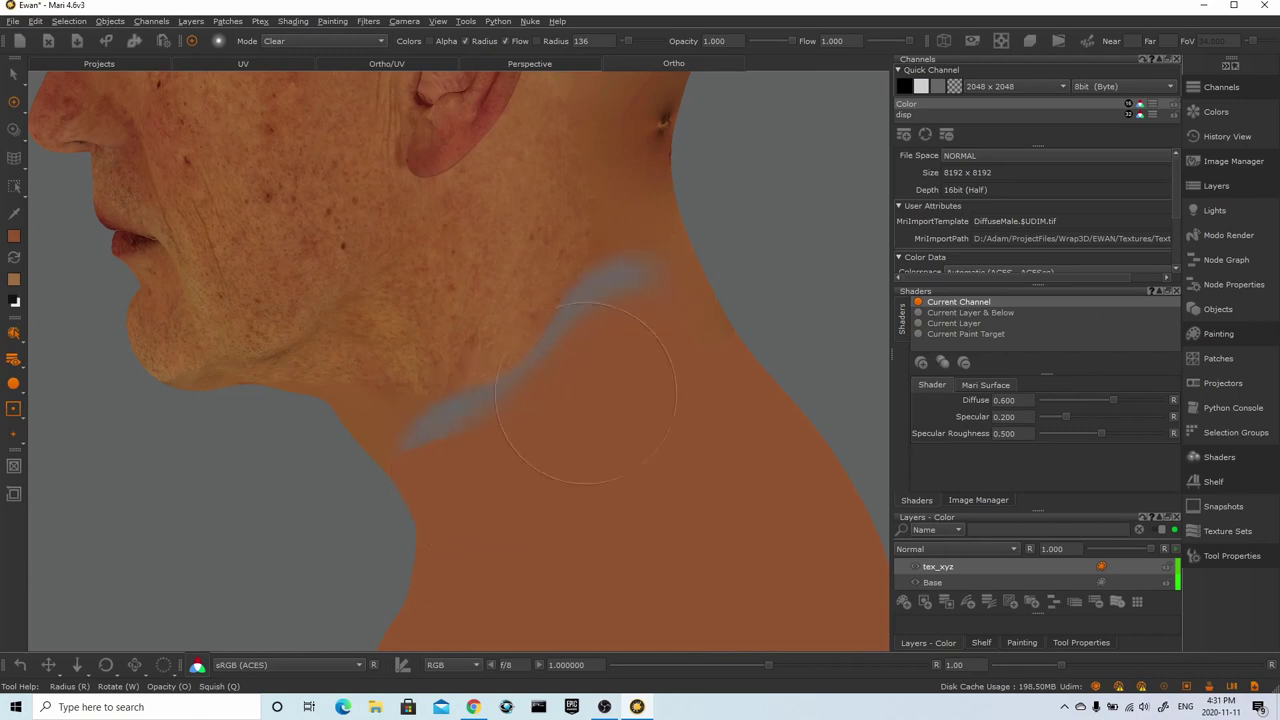
drag(586, 393, 448, 479)
Erase the smeared texture under the jaw and across the front and right side of the neck in tex_xyz
alt+right_drag(382, 446, 475, 406)
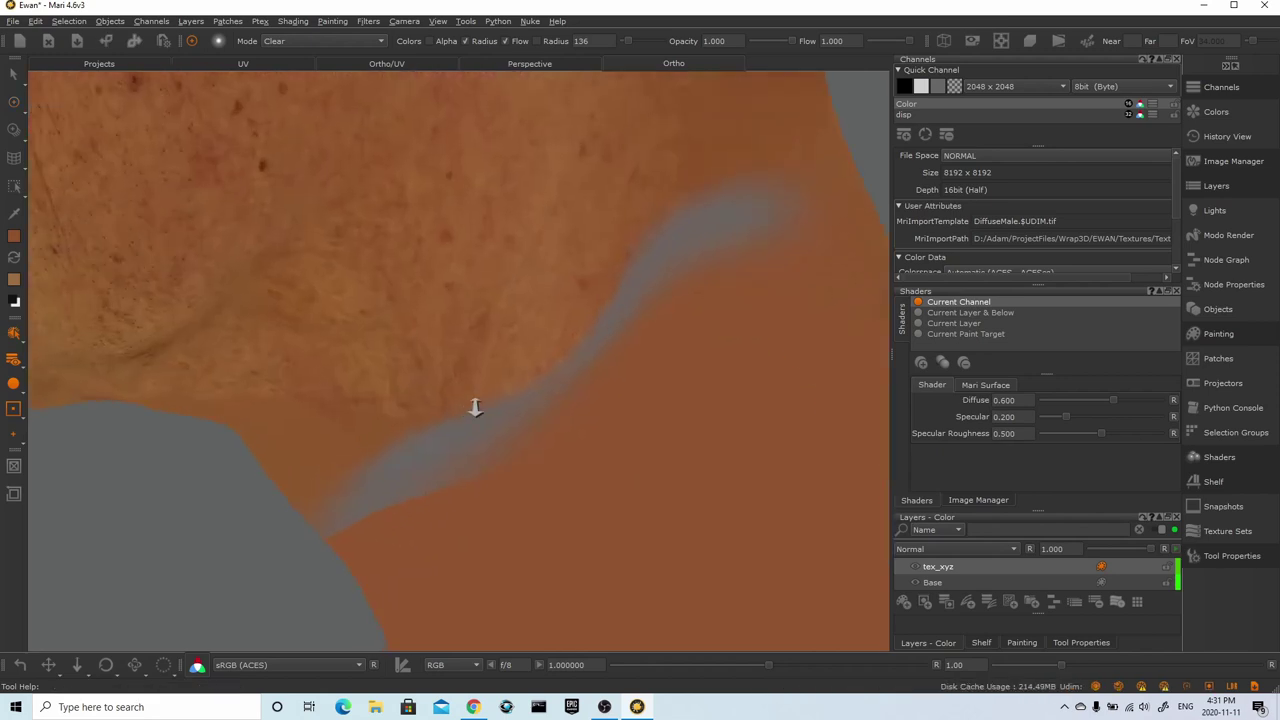
alt+drag(475, 406, 540, 374)
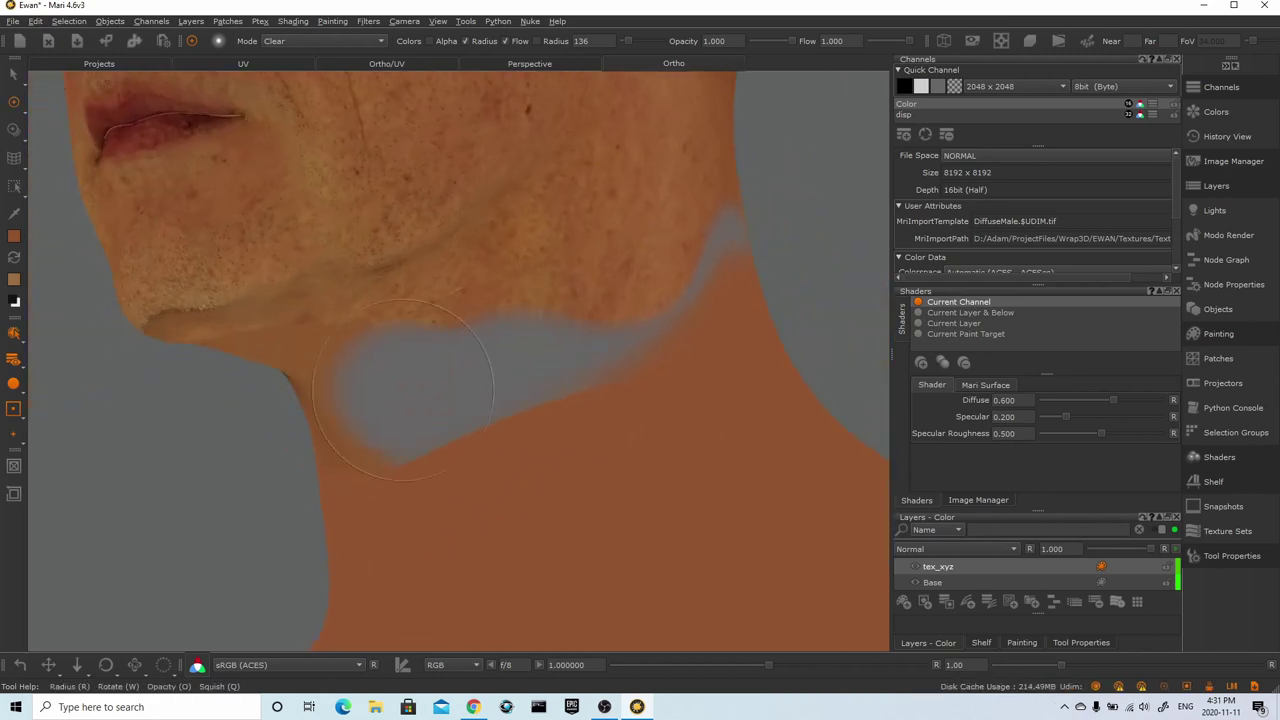
alt+right_drag(406, 423, 340, 440)
mouse_move(340, 440)
alt+mouse_down()
mouse_move(551, 383)
mouse_move(610, 383)
alt+mouse_up()
alt+right_drag(610, 383, 700, 350)
mouse_move(465, 405)
mouse_down()
mouse_move(517, 408)
mouse_move(216, 406)
mouse_up()
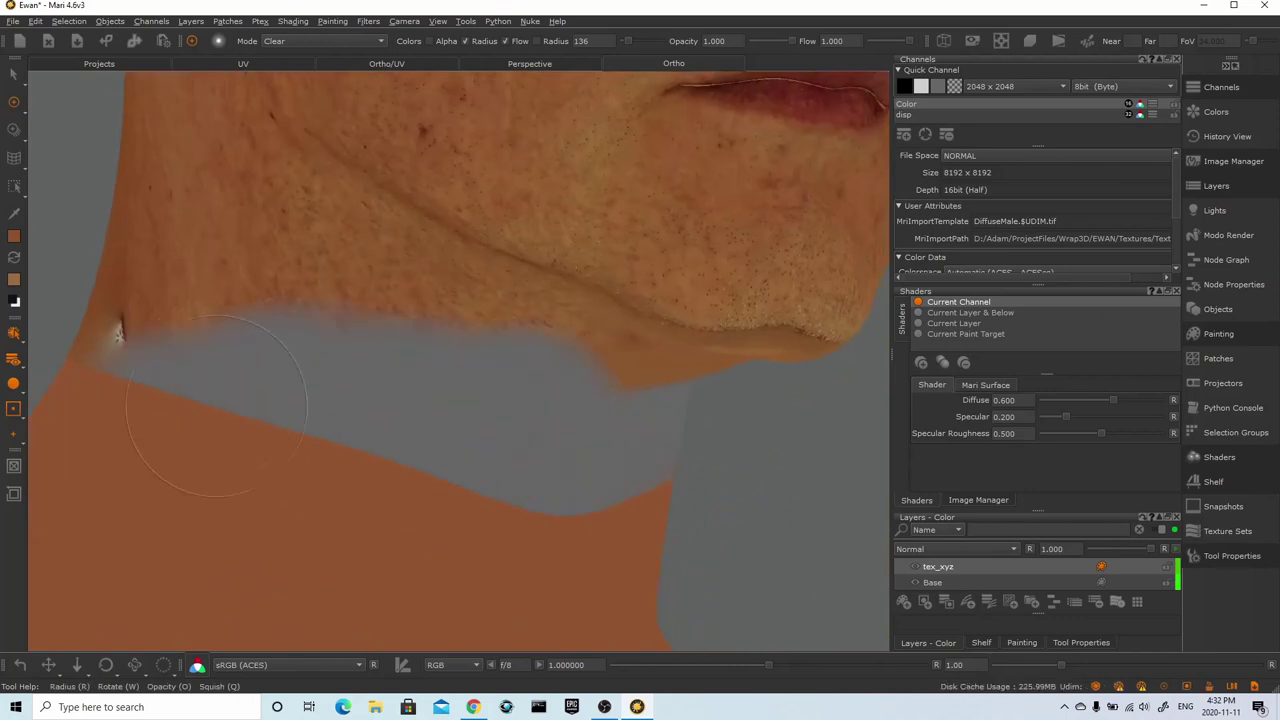
alt+drag(497, 449, 468, 333)
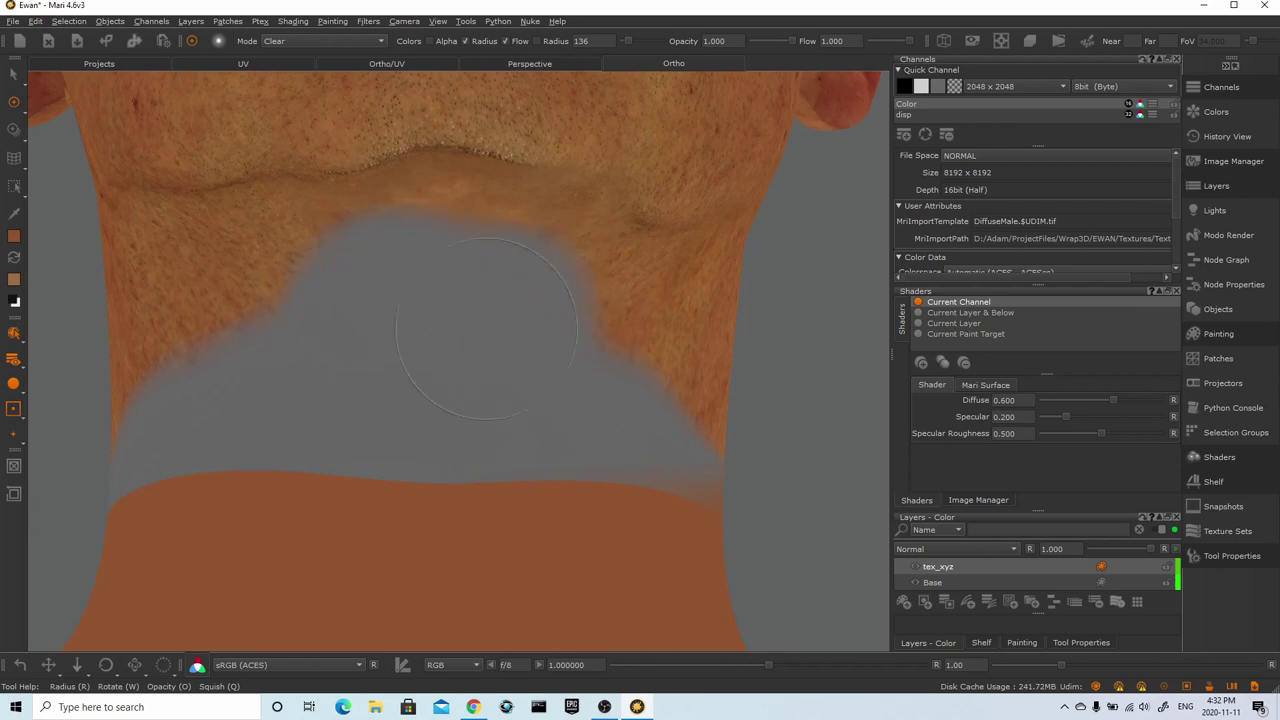
Erase the white artifact on the right side of the neck and the distorted texture across the nape
alt+drag(523, 349, 603, 367)
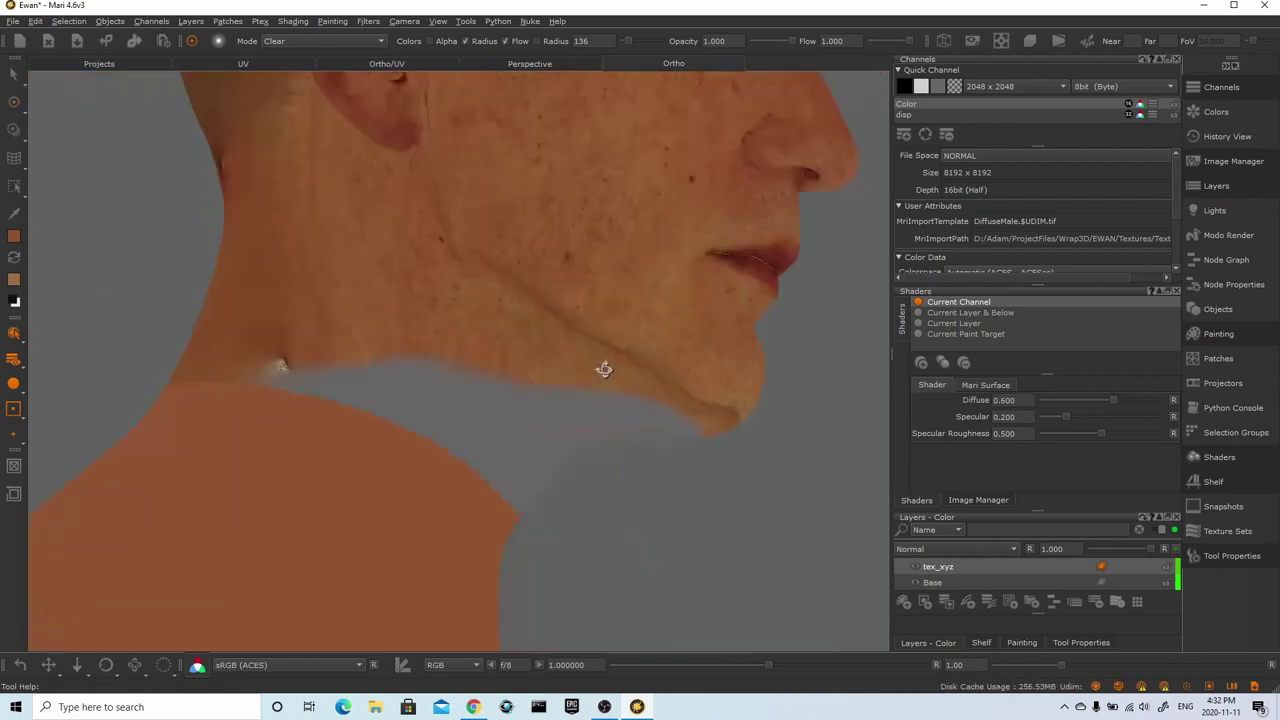
alt+right_drag(603, 367, 480, 425)
mouse_move(300, 465)
mouse_down()
mouse_move(286, 424)
mouse_move(228, 420)
mouse_move(212, 400)
mouse_up()
alt+drag(430, 450, 413, 492)
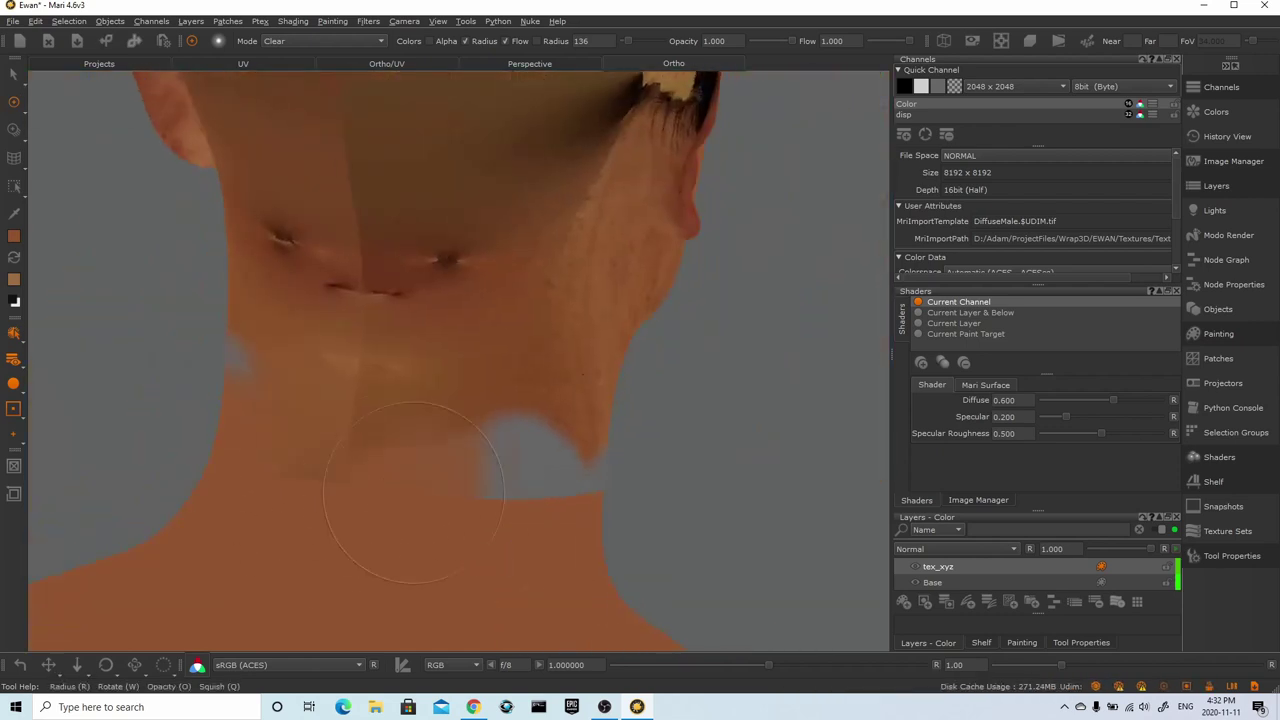
mouse_move(345, 433)
mouse_down()
mouse_move(420, 330)
mouse_move(370, 190)
mouse_move(500, 330)
mouse_move(413, 222)
mouse_up()
alt+middle_drag(413, 222, 532, 500)
alt+right_drag(532, 500, 476, 400)
mouse_move(476, 385)
mouse_down()
mouse_move(478, 370)
mouse_move(485, 475)
mouse_up()
Erase the cap texture from the back and crown of the scalp in tex_xyz
alt+drag(557, 284, 217, 289)
alt+right_drag(217, 289, 300, 300)
mouse_move(545, 195)
mouse_down()
mouse_move(578, 198)
mouse_move(605, 247)
mouse_move(545, 277)
mouse_move(420, 300)
mouse_move(290, 170)
mouse_move(449, 277)
mouse_move(270, 250)
mouse_up()
alt+right_drag(270, 250, 400, 240)
mouse_move(430, 245)
mouse_down()
mouse_move(612, 262)
mouse_move(386, 283)
mouse_move(622, 312)
mouse_up()
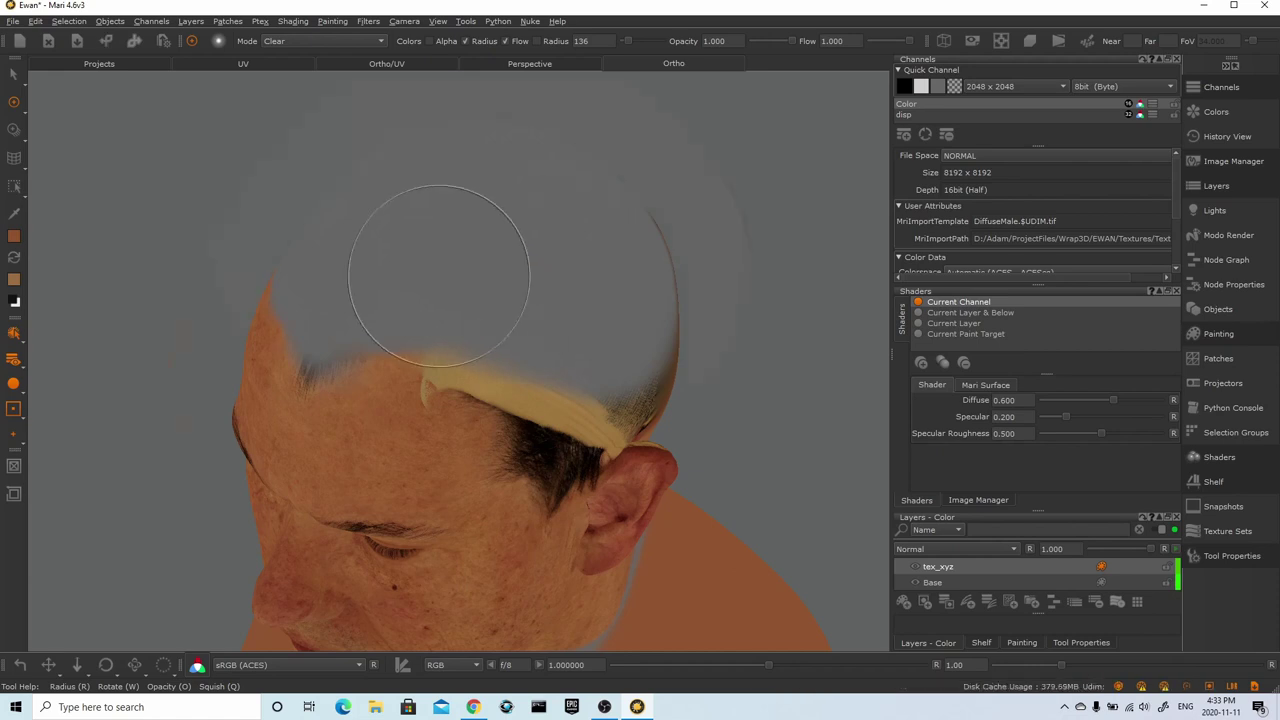
Erase the leftover cap and hair along the front hairline and the right temple, following the forehead's skin edge
alt+drag(440, 277, 610, 273)
alt+right_drag(610, 273, 659, 270)
alt+middle_drag(659, 270, 566, 470)
mouse_move(562, 270)
mouse_down()
mouse_move(550, 388)
mouse_move(466, 486)
mouse_move(276, 364)
mouse_move(460, 585)
mouse_move(270, 500)
mouse_move(220, 450)
mouse_up()
alt+drag(560, 320, 460, 300)
alt+right_drag(460, 300, 520, 300)
mouse_move(482, 325)
mouse_down()
mouse_move(482, 370)
mouse_move(510, 400)
mouse_move(754, 204)
mouse_move(797, 243)
mouse_move(846, 258)
mouse_up()
alt+right_drag(723, 150, 680, 277)
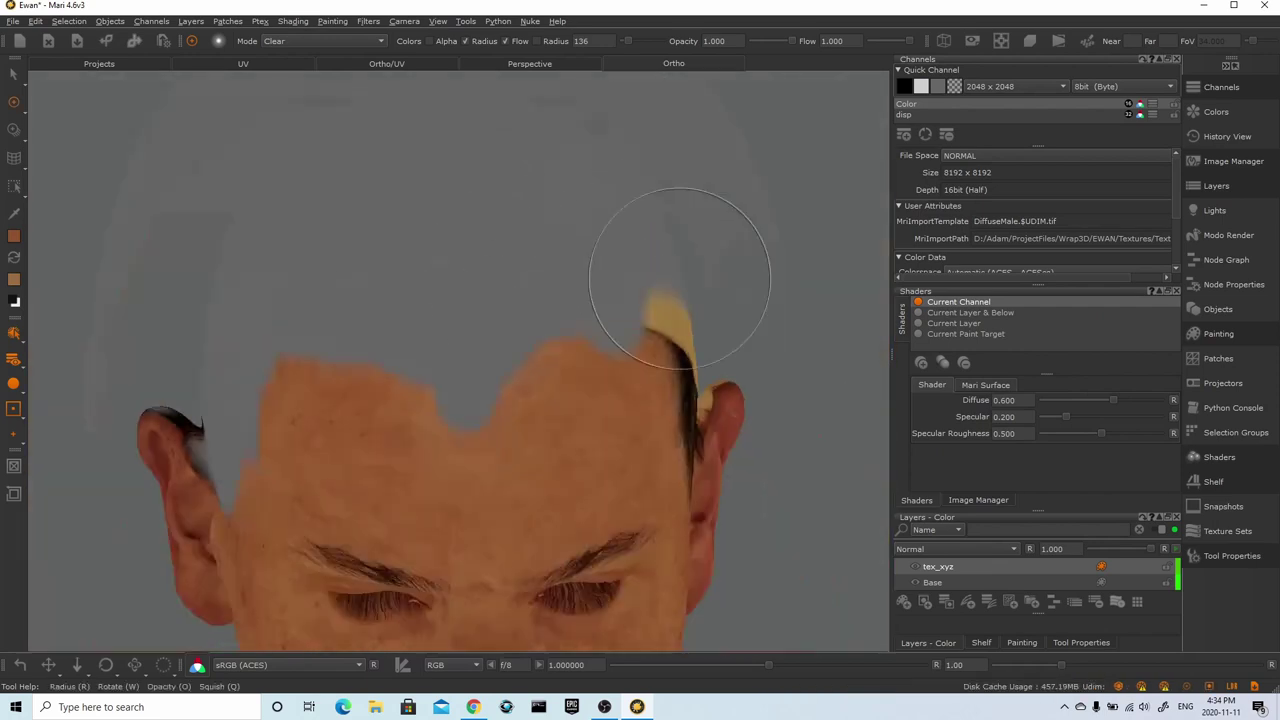
Erase the hair, cap remnants and smeared texture at the left temple and behind the left ear
alt+drag(680, 277, 480, 270)
mouse_move(480, 240)
mouse_down()
mouse_move(443, 248)
mouse_move(500, 400)
mouse_move(700, 380)
mouse_move(646, 240)
mouse_move(454, 260)
mouse_move(482, 525)
mouse_up()
alt+drag(511, 431, 600, 400)
alt+right_drag(600, 400, 583, 317)
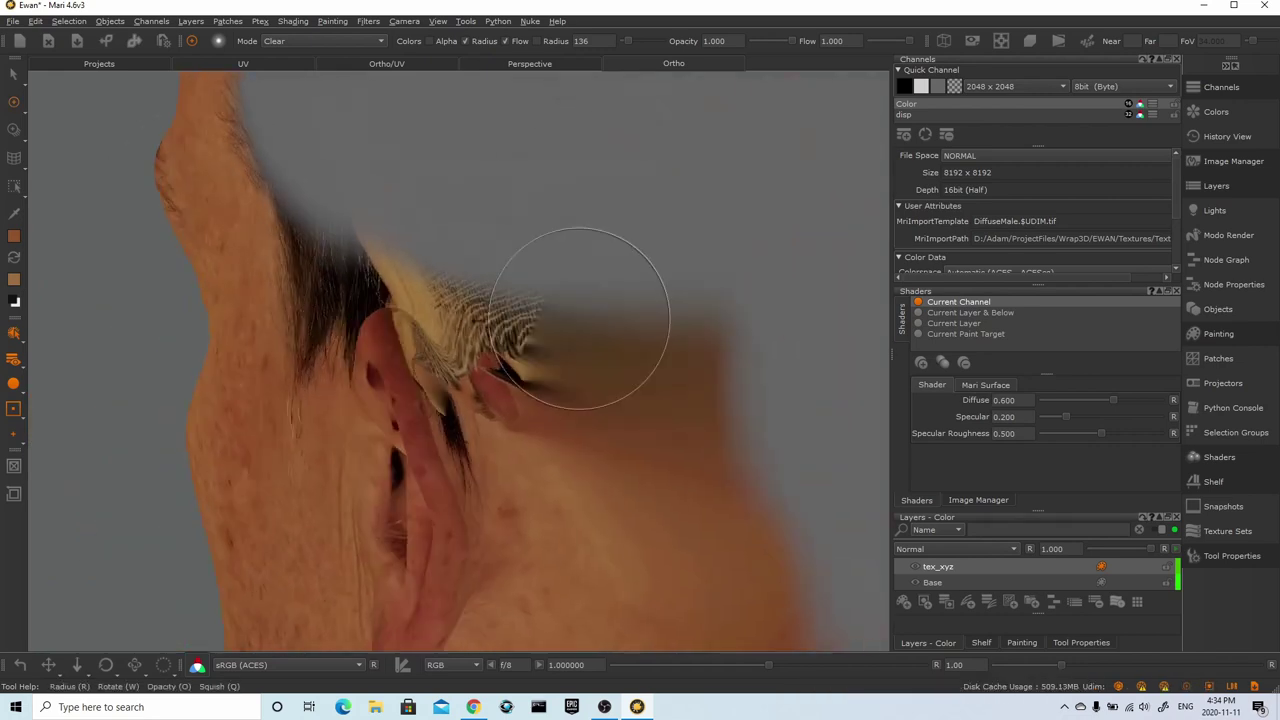
mouse_move(583, 317)
mouse_down()
mouse_move(435, 238)
mouse_move(340, 270)
mouse_move(500, 360)
mouse_move(680, 400)
mouse_move(637, 388)
mouse_move(750, 370)
mouse_up()
mouse_move(555, 280)
mouse_down()
mouse_move(550, 180)
mouse_move(614, 258)
mouse_move(655, 240)
mouse_up()
alt+drag(719, 332, 487, 285)
drag(595, 335, 640, 512)
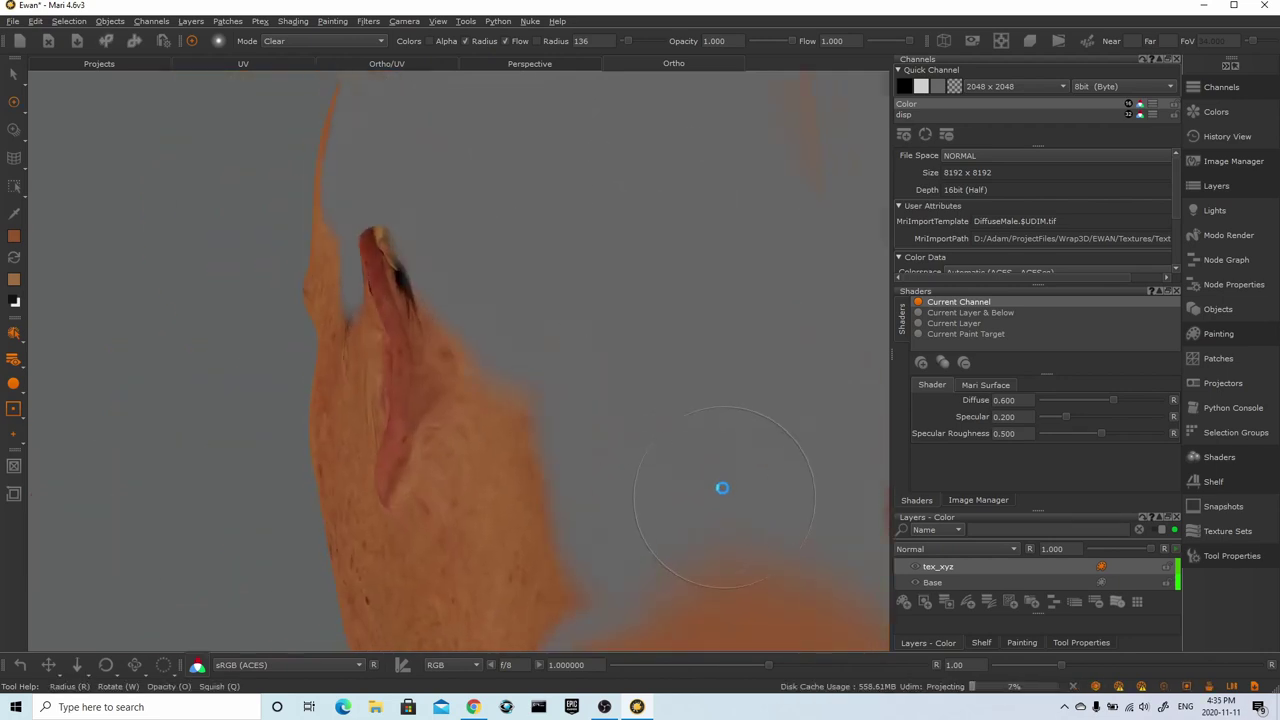
Erase the dark smears and distorted texture behind the right ear and down the back of the neck
alt+right_drag(718, 383, 582, 358)
alt+drag(582, 358, 535, 350)
mouse_move(560, 335)
mouse_down()
mouse_move(588, 310)
mouse_move(593, 357)
mouse_move(540, 385)
mouse_up()
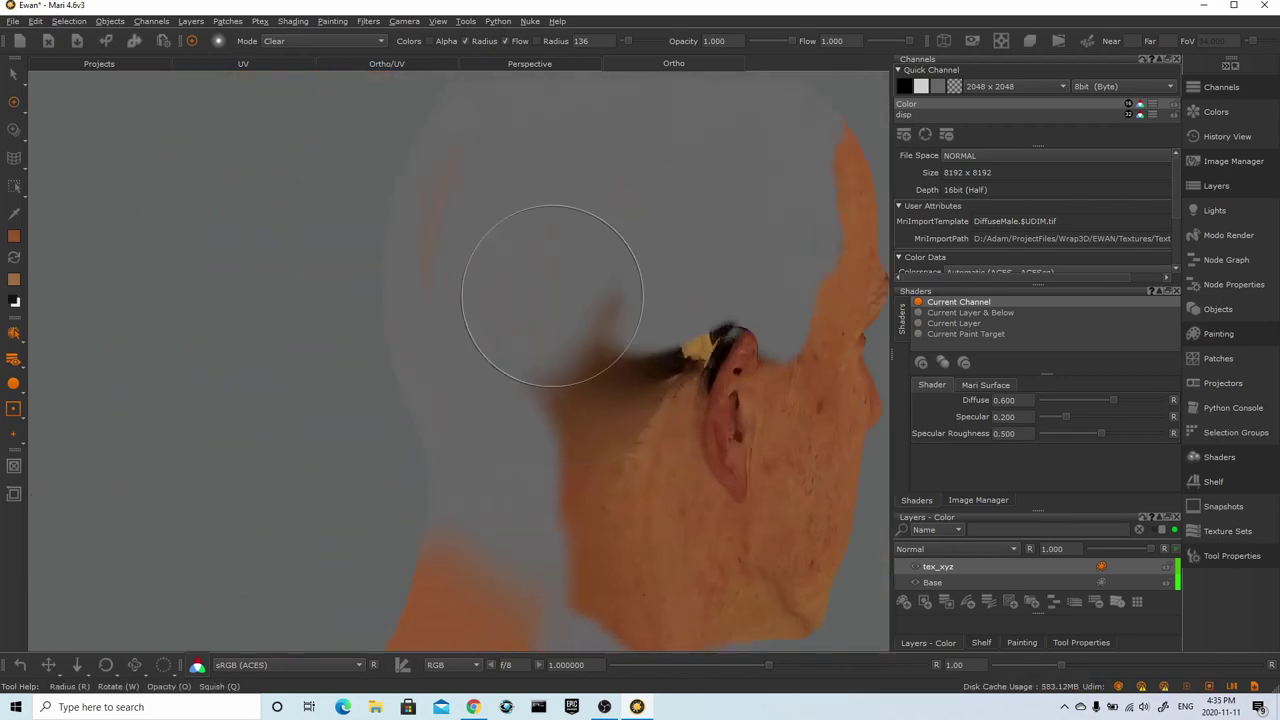
mouse_move(557, 297)
mouse_down()
mouse_move(618, 313)
mouse_move(586, 374)
mouse_move(686, 397)
mouse_move(514, 380)
mouse_move(760, 225)
mouse_move(590, 486)
mouse_up()
mouse_move(590, 480)
alt+right_down()
mouse_move(309, 357)
mouse_move(560, 420)
alt+right_up()
alt+middle_drag(560, 420, 640, 205)
mouse_move(660, 180)
mouse_down()
mouse_move(584, 284)
mouse_move(512, 465)
mouse_up()
Set the brush mode to Normal and paint the skin tone across UV patch 1001 on the Base layer
alt+right_drag(604, 238, 330, 300)
click(935, 583)
alt+right_drag(620, 185, 554, 163)
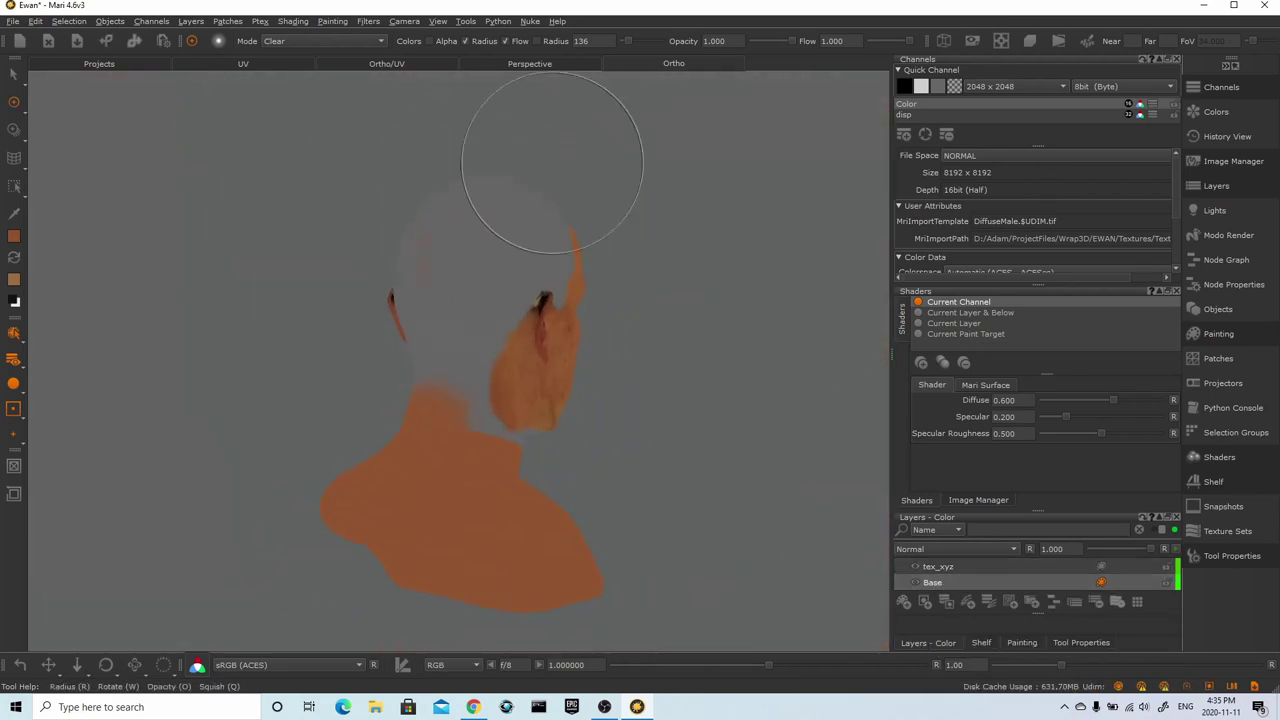
alt+drag(554, 163, 244, 229)
click(320, 41)
click(290, 52)
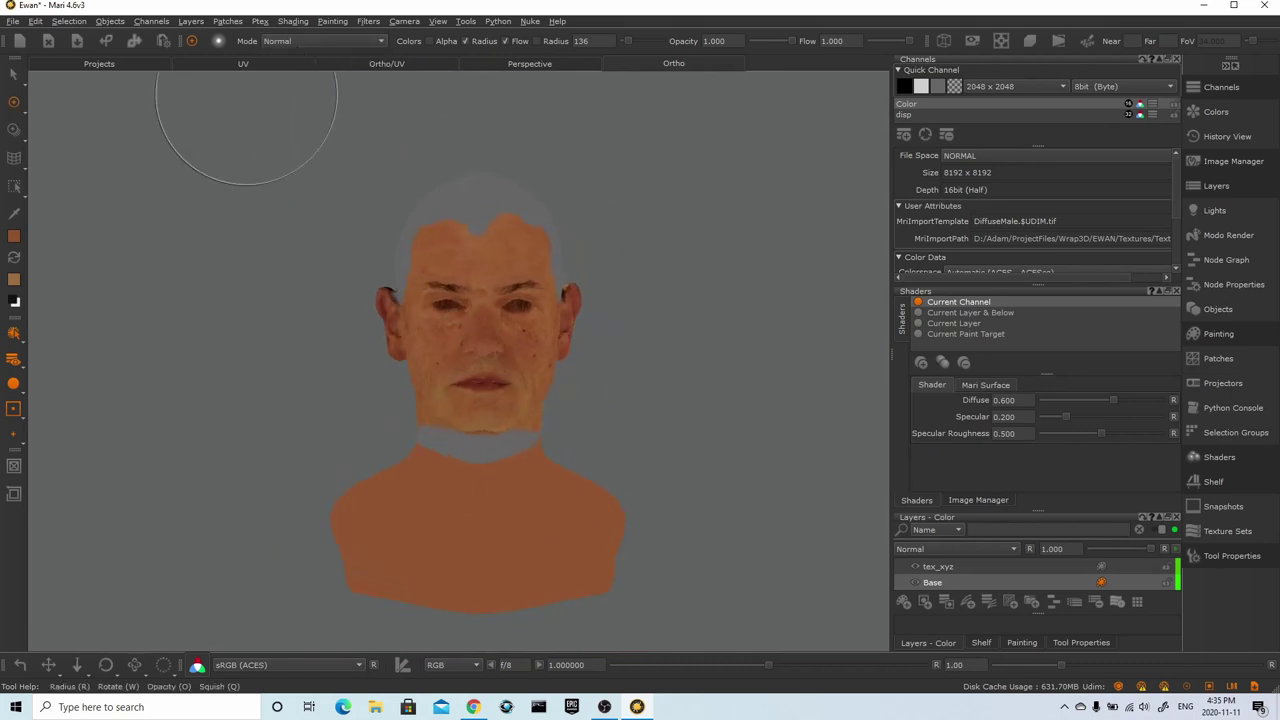
click(243, 64)
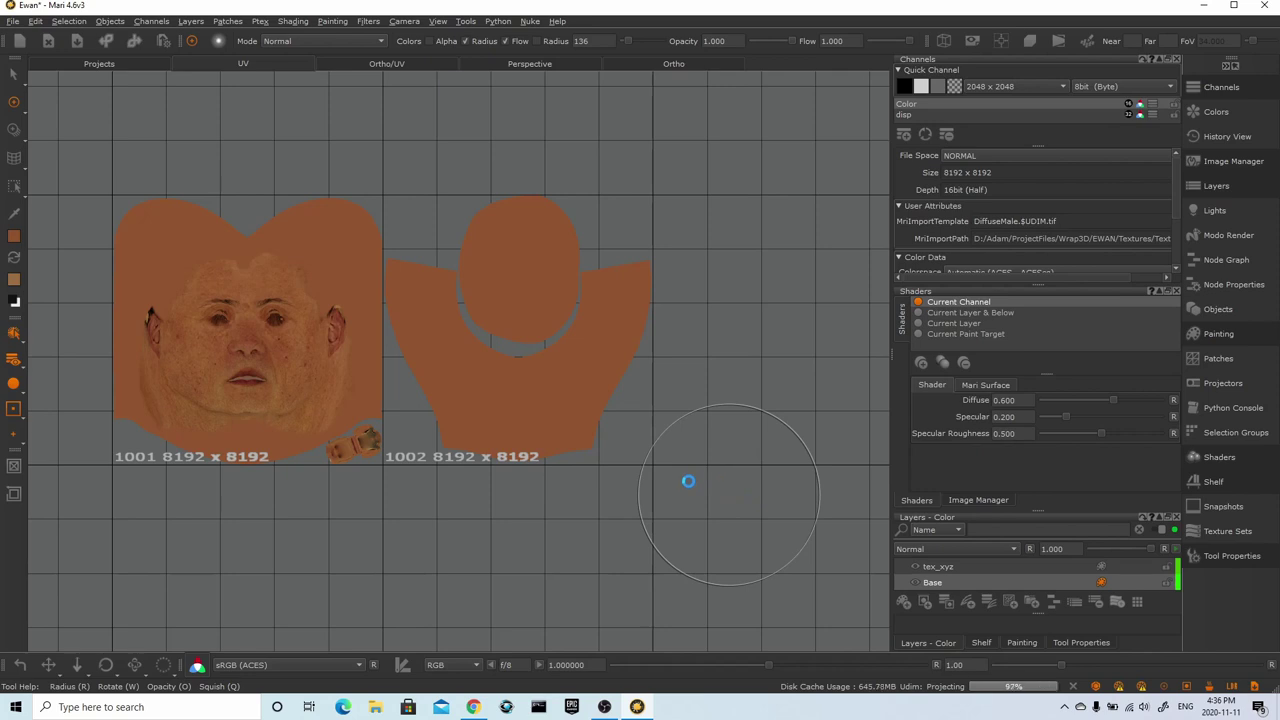
Add a Tiled procedural layer above the Base layer and enlarge the layer area to show its properties
click(1009, 601)
mouse_move(1027, 611)
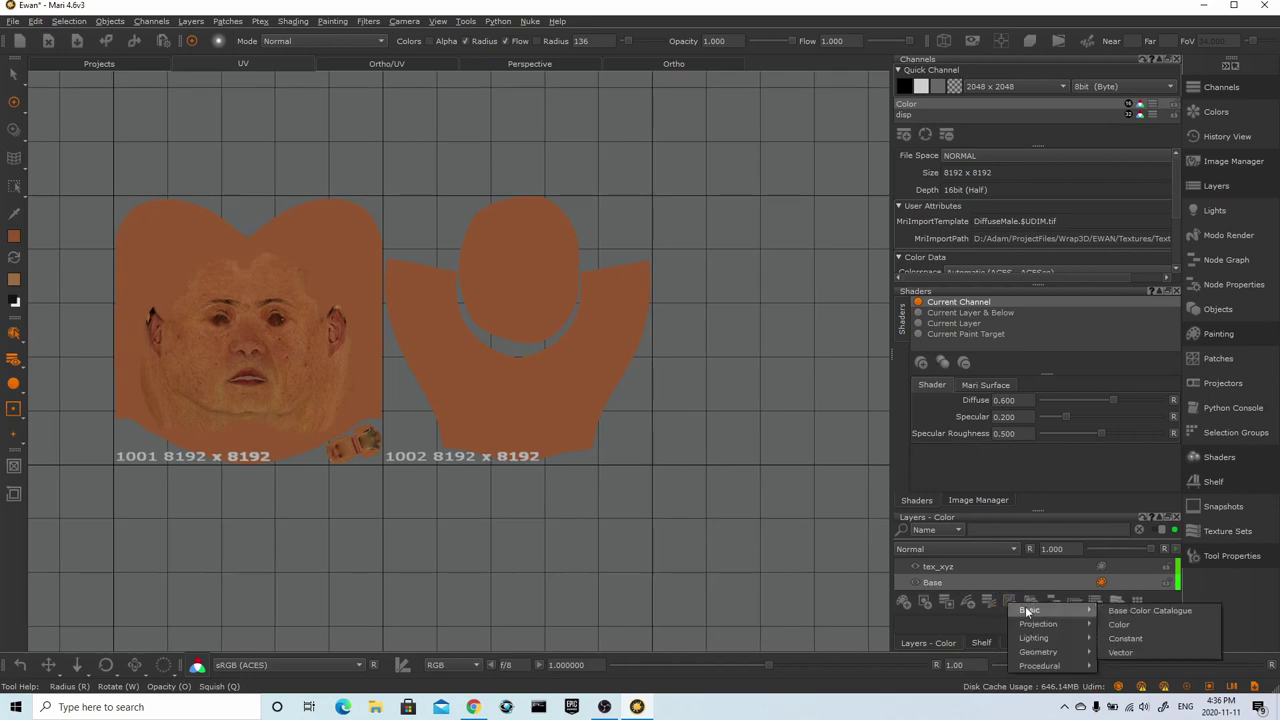
mouse_move(1040, 665)
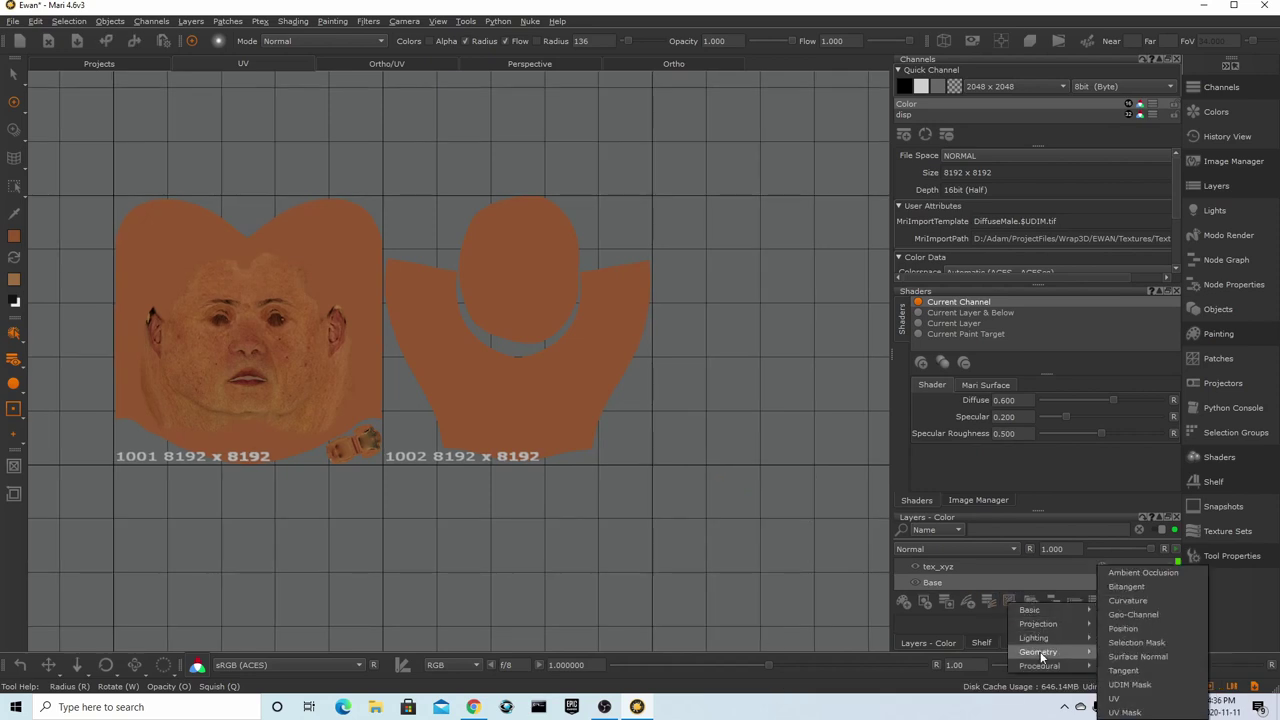
mouse_move(1124, 699)
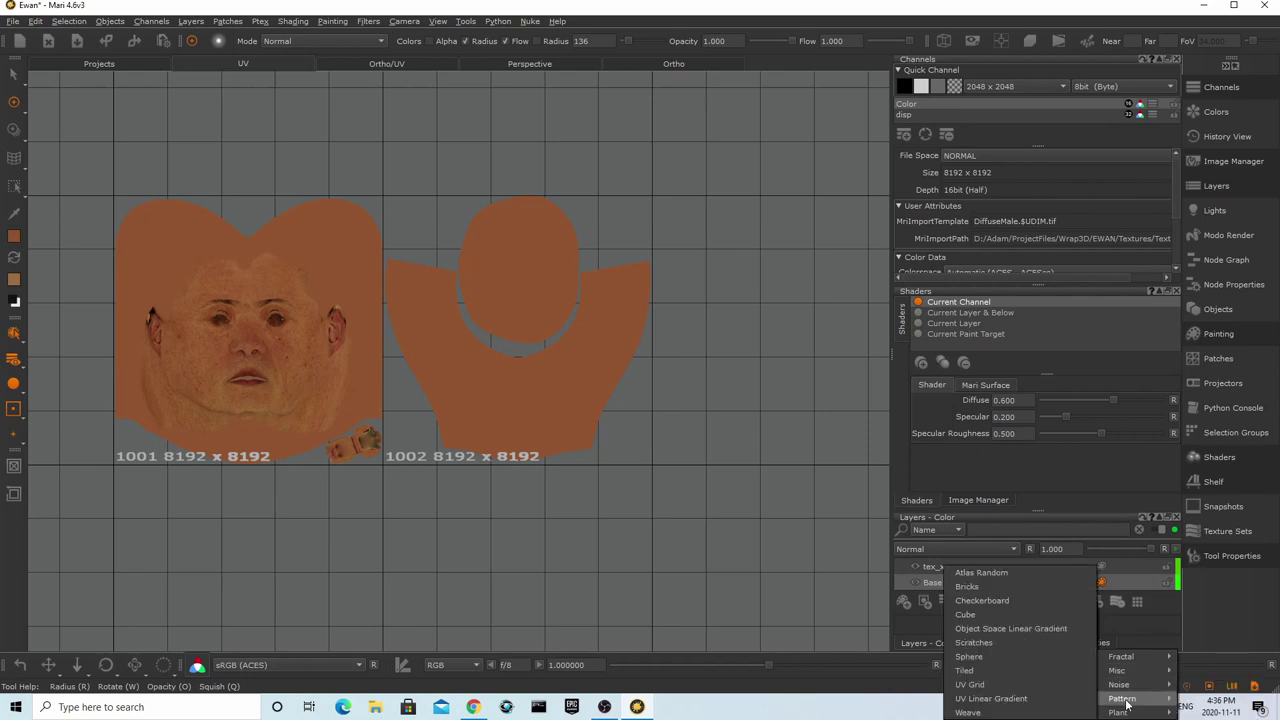
click(1011, 669)
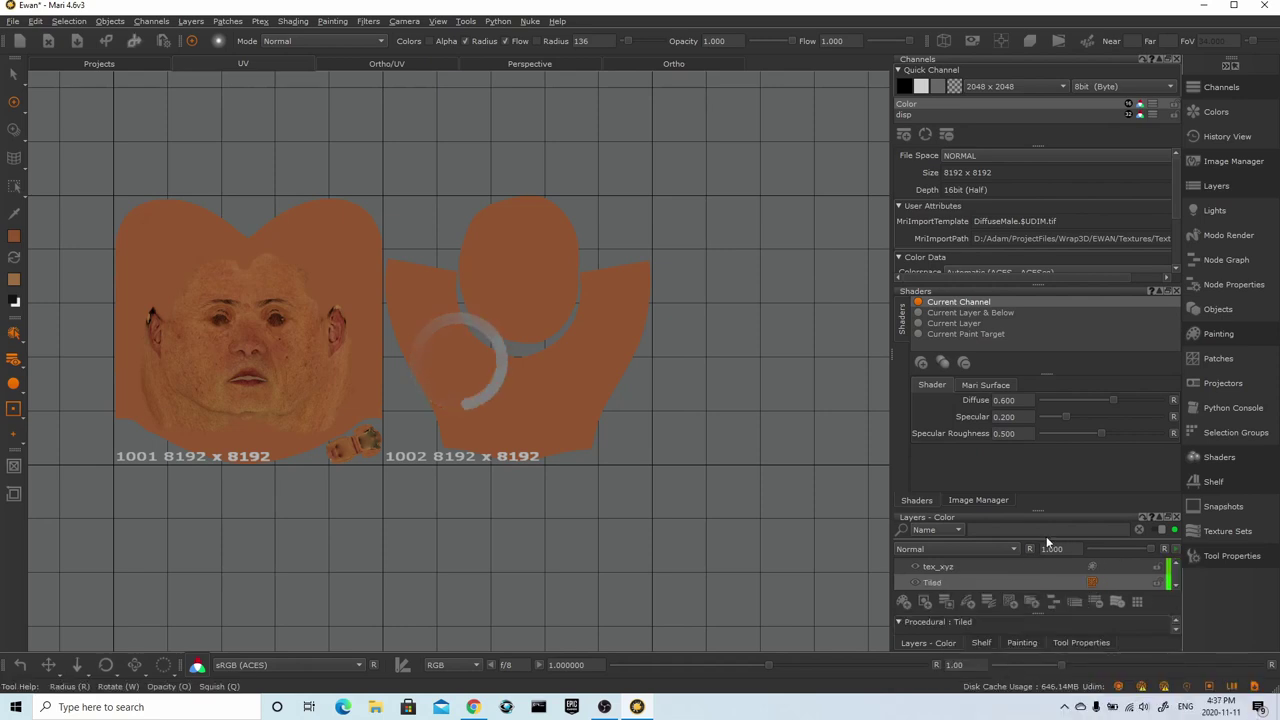
drag(1040, 510, 1042, 445)
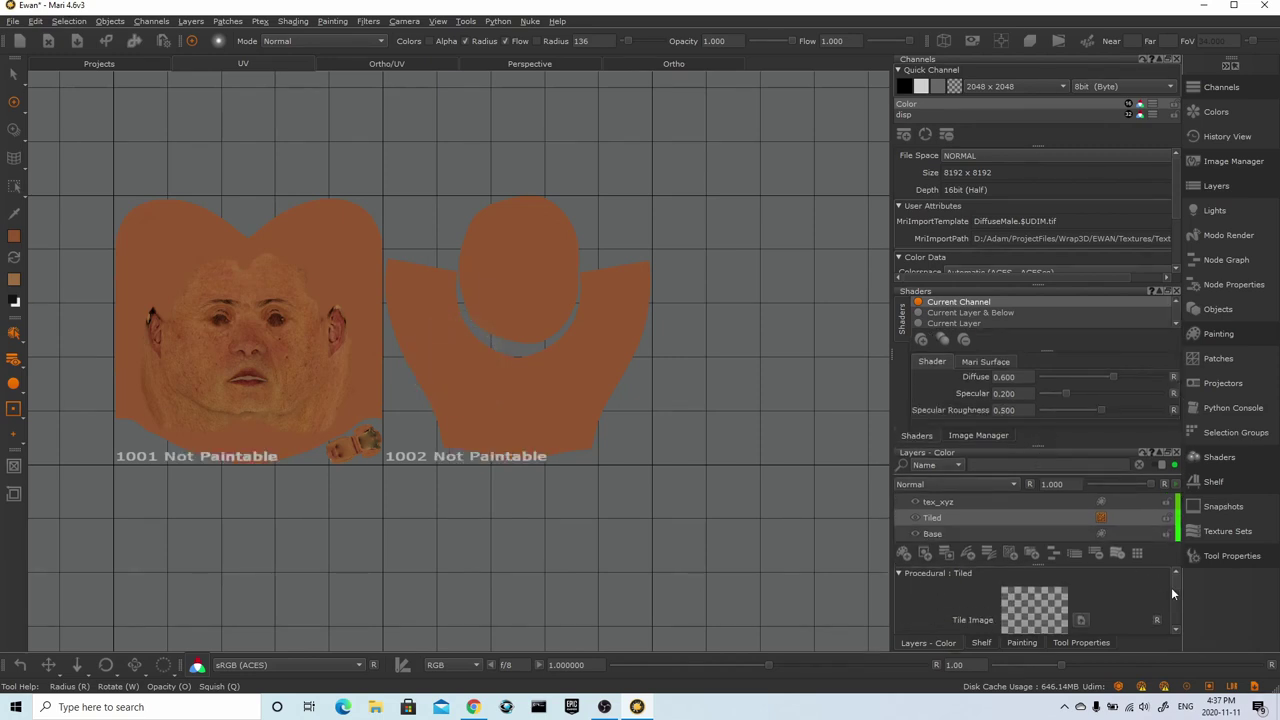
Load female_back.tif from the TEXTURES/SKIN reference folder as the Tiled layer's tile image
click(1034, 609)
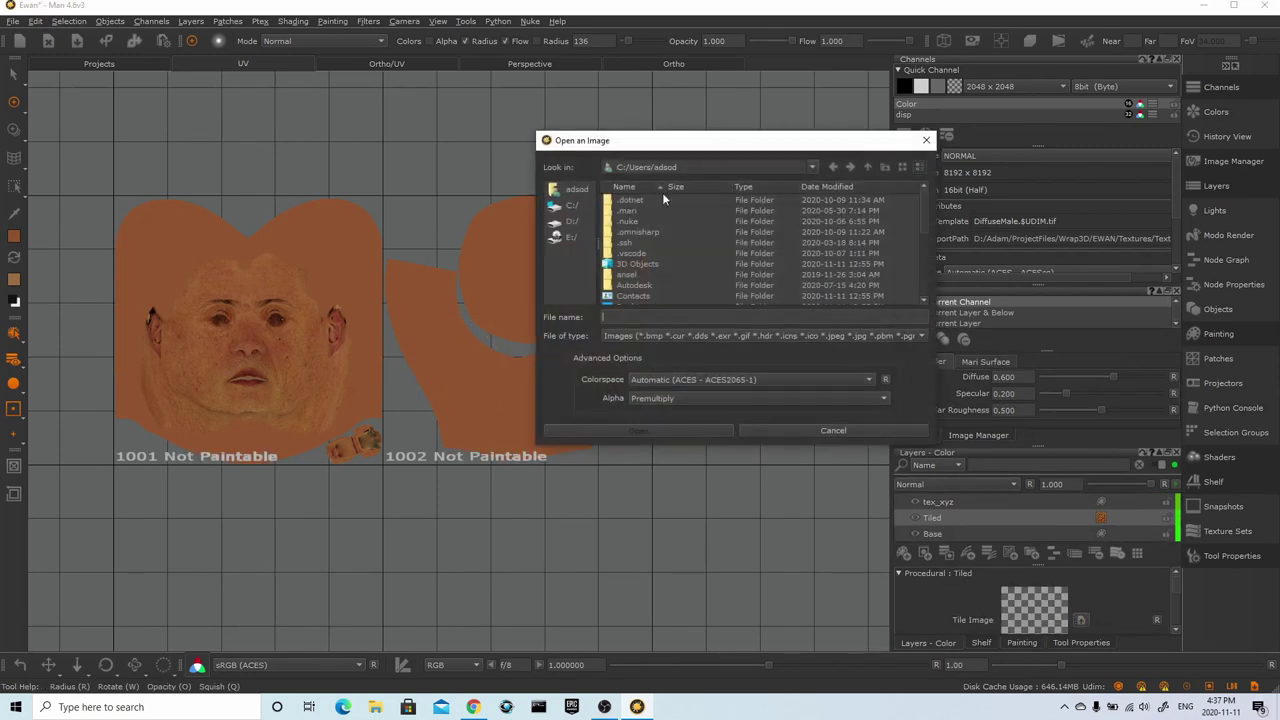
click(572, 223)
double_click(632, 202)
double_click(643, 232)
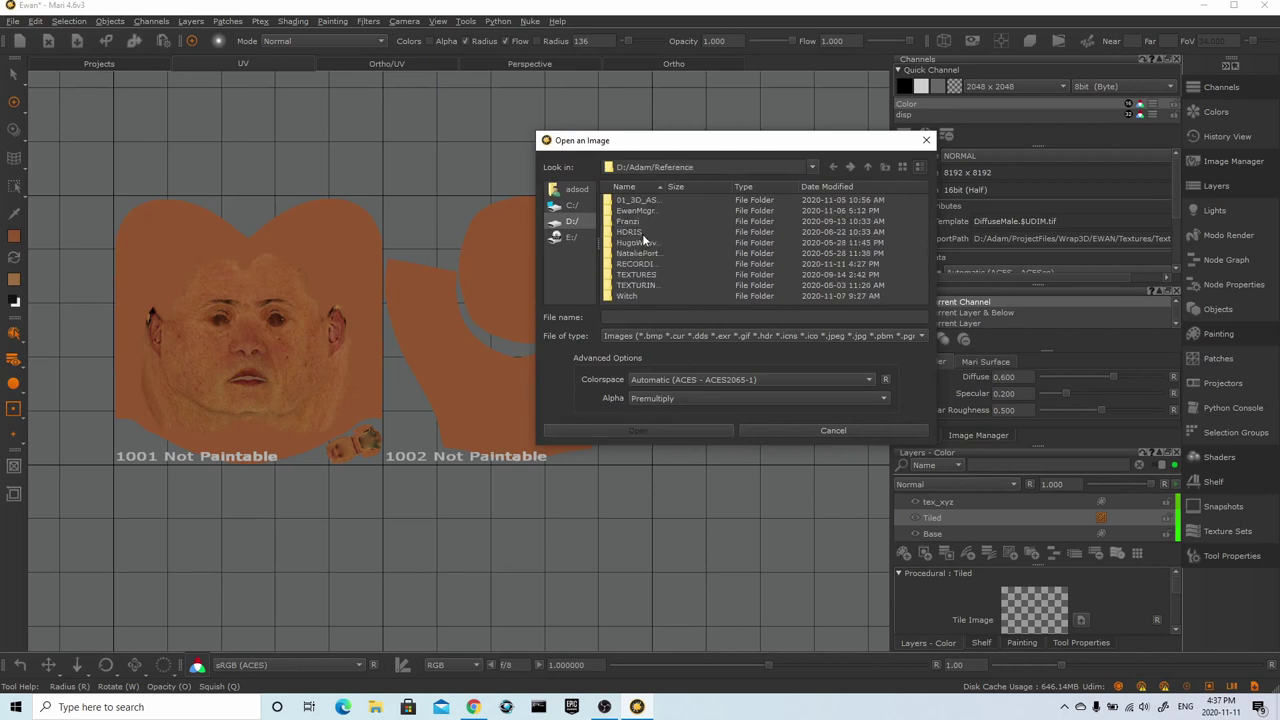
click(664, 273)
double_click(664, 275)
double_click(680, 210)
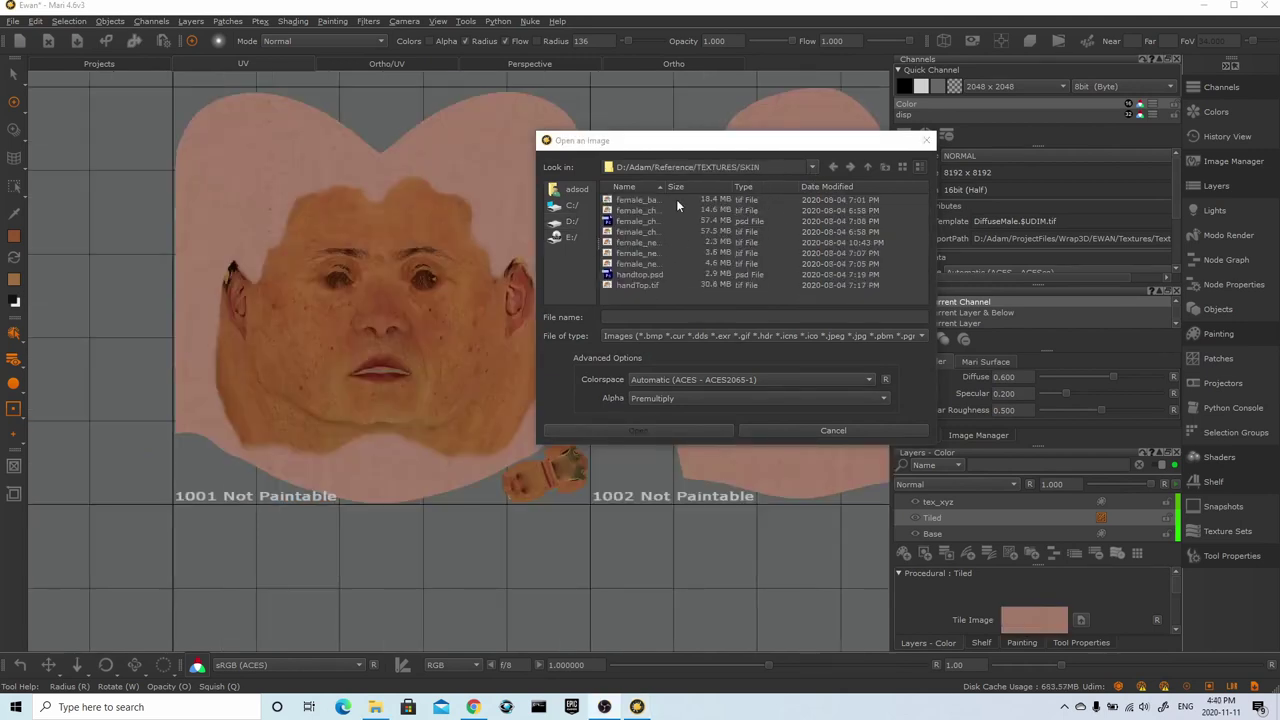
click(676, 199)
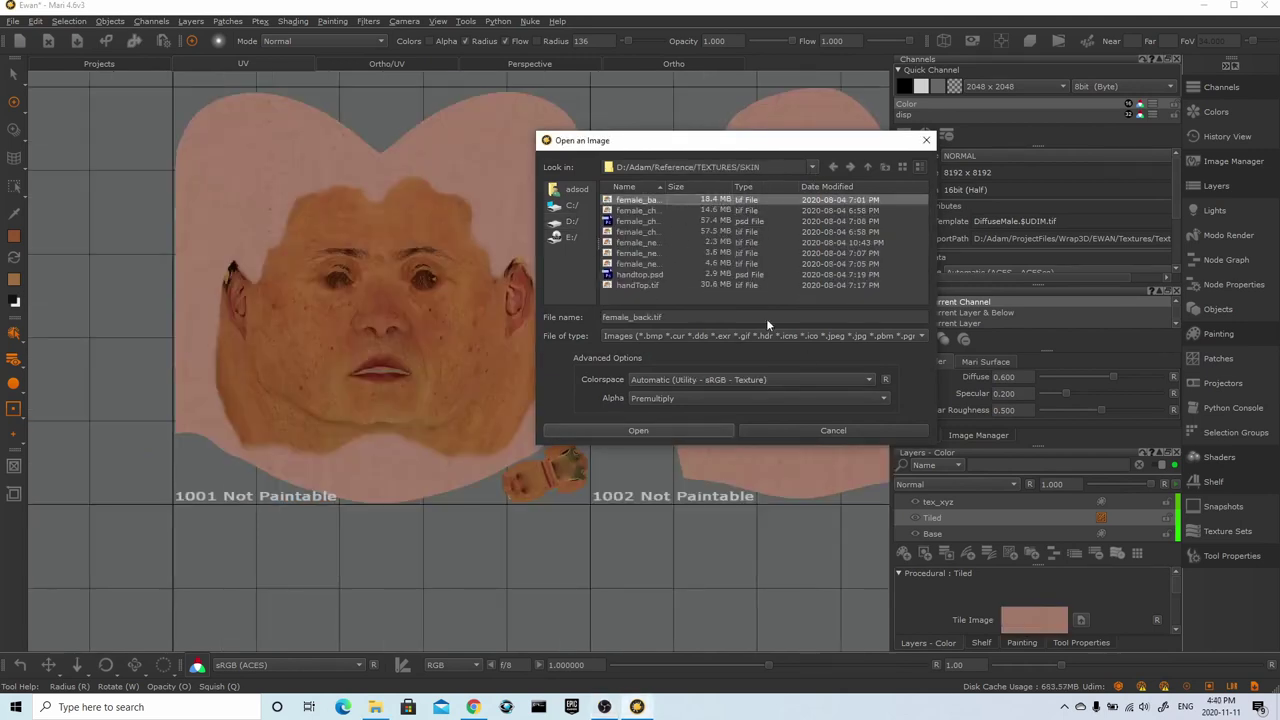
click(694, 431)
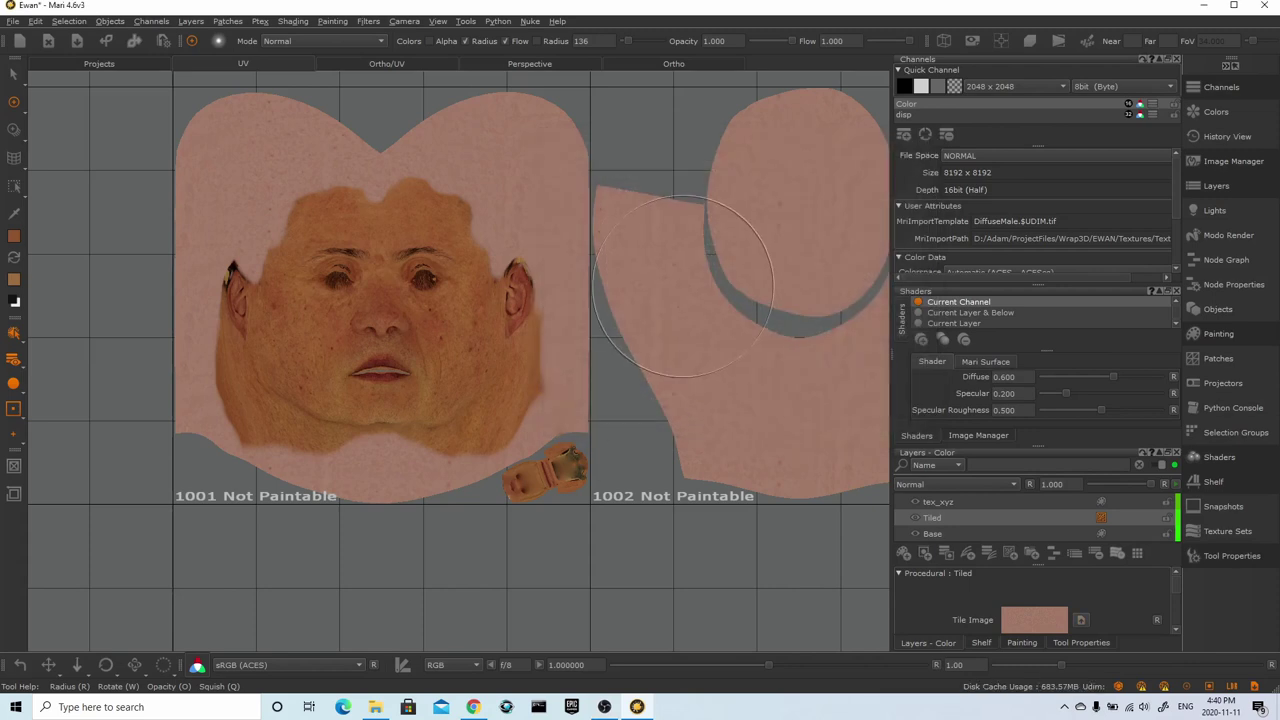
Add a Copy Channel adjustment layer set to Red and move it above the tex_xyz layer
alt+right_drag(717, 354, 703, 326)
alt+middle_drag(703, 326, 670, 404)
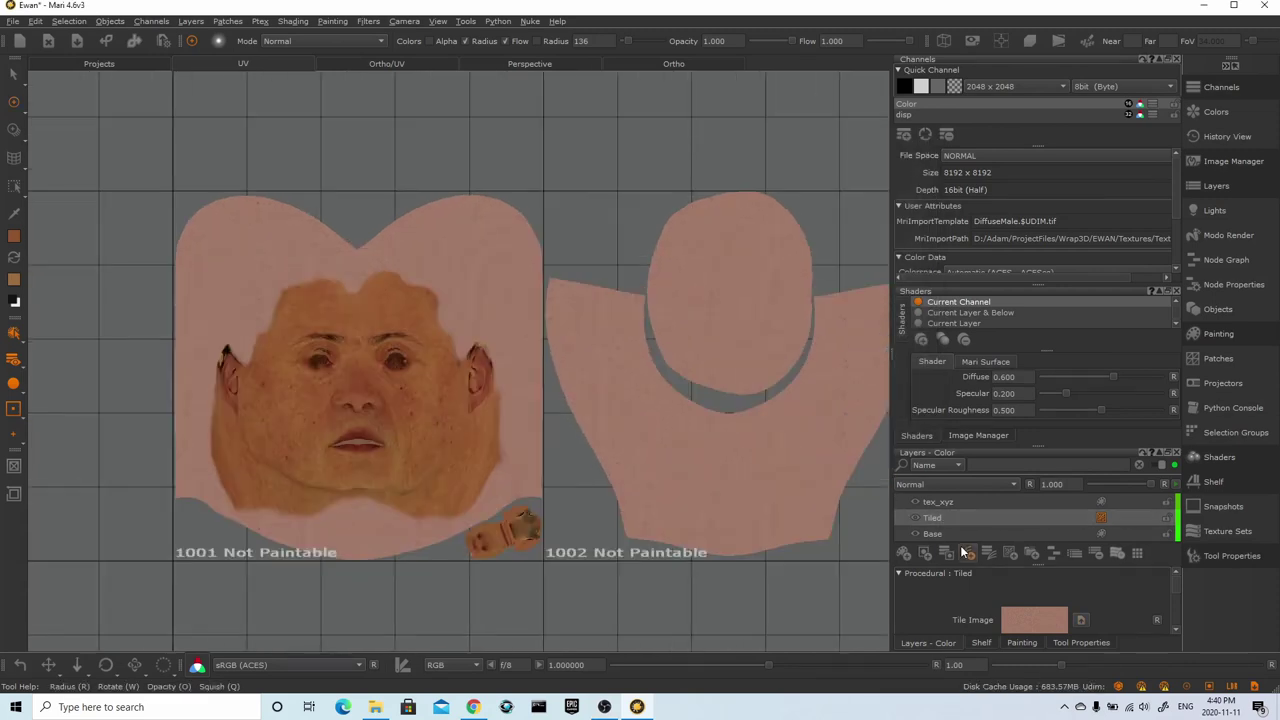
click(967, 556)
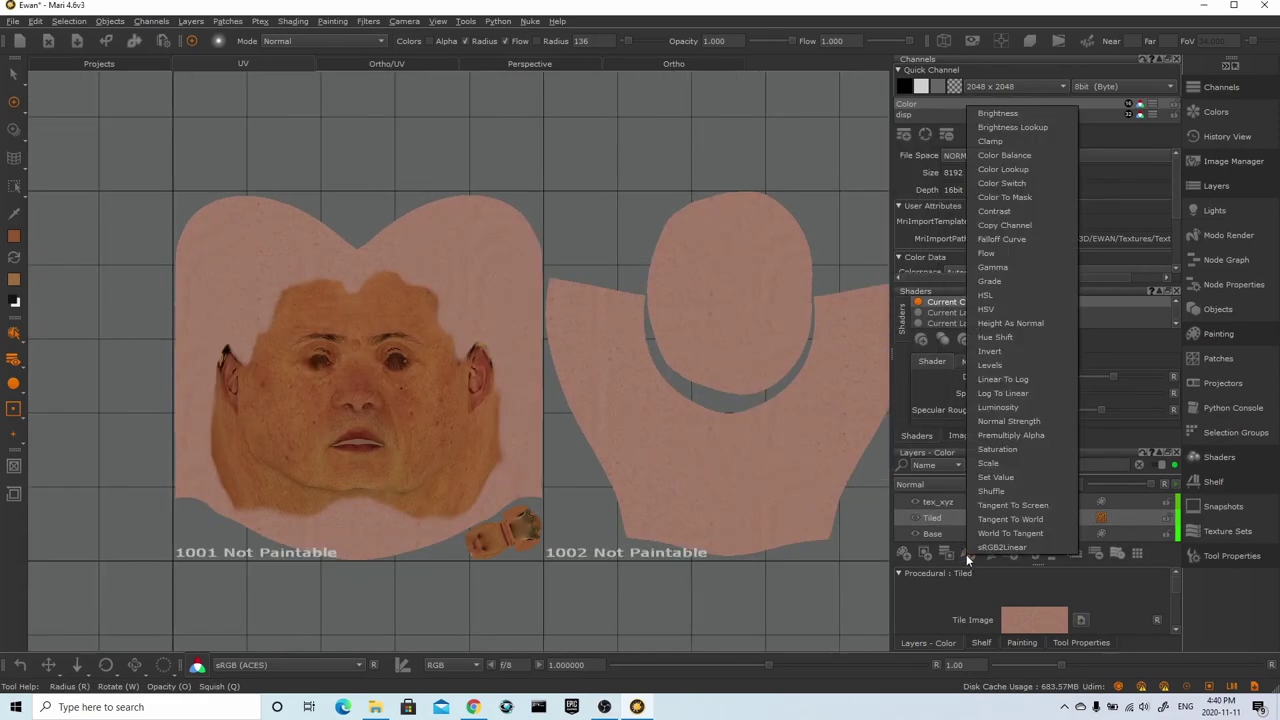
click(1030, 225)
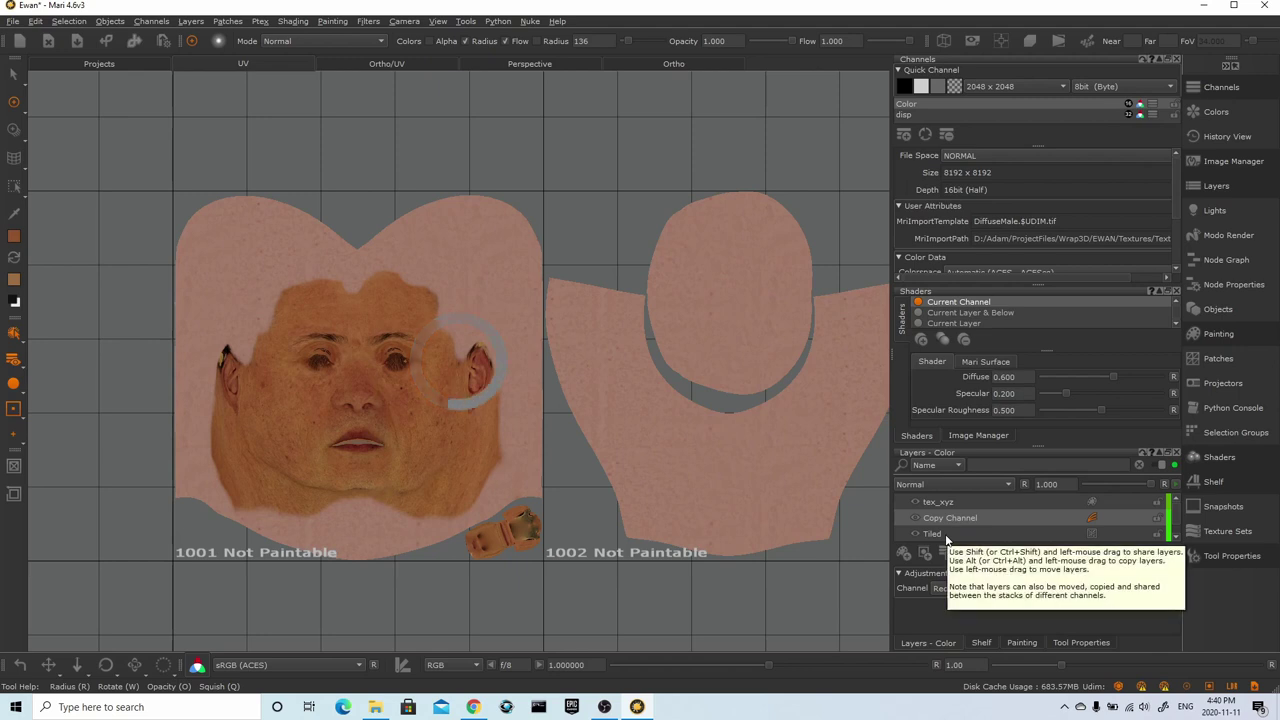
click(934, 534)
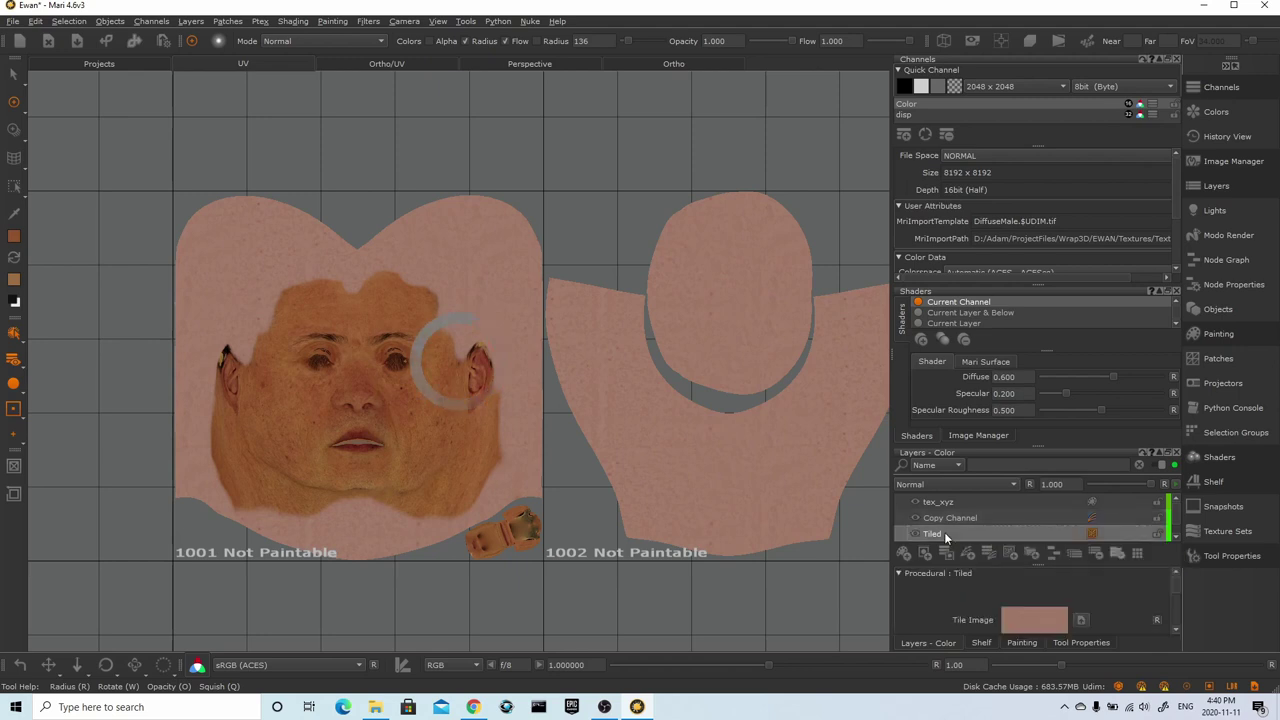
right_click(944, 532)
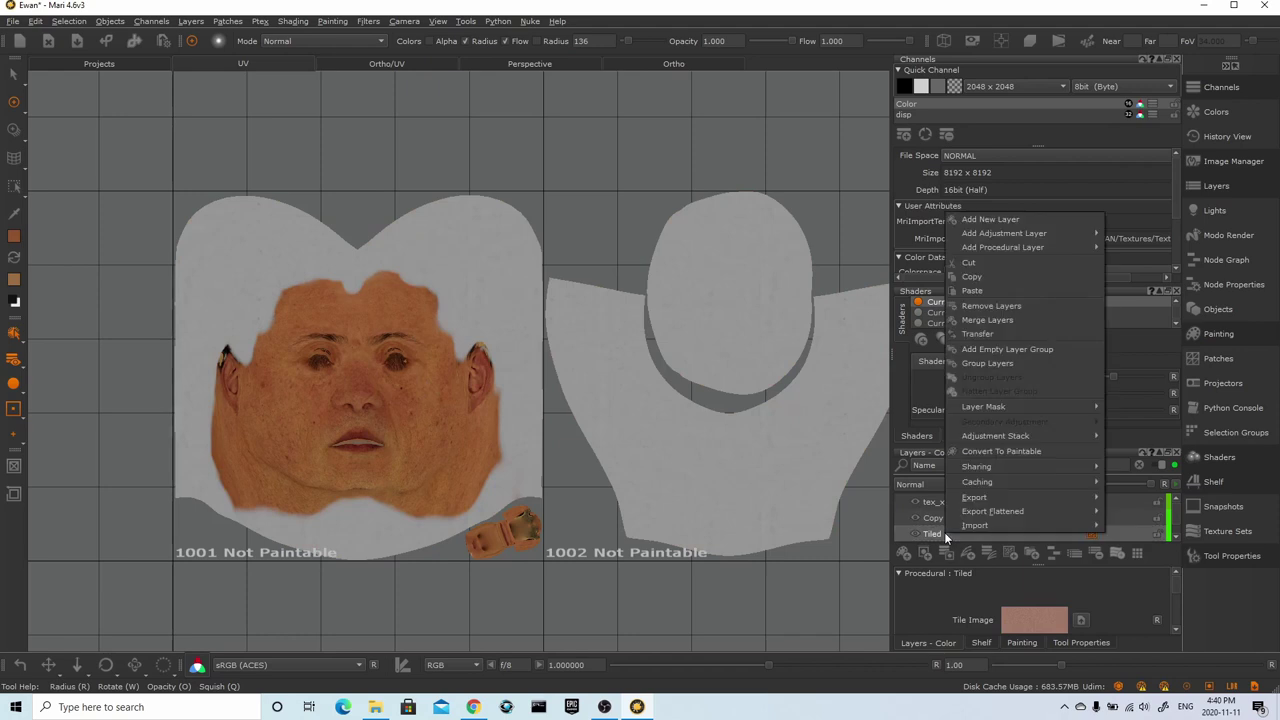
click(933, 519)
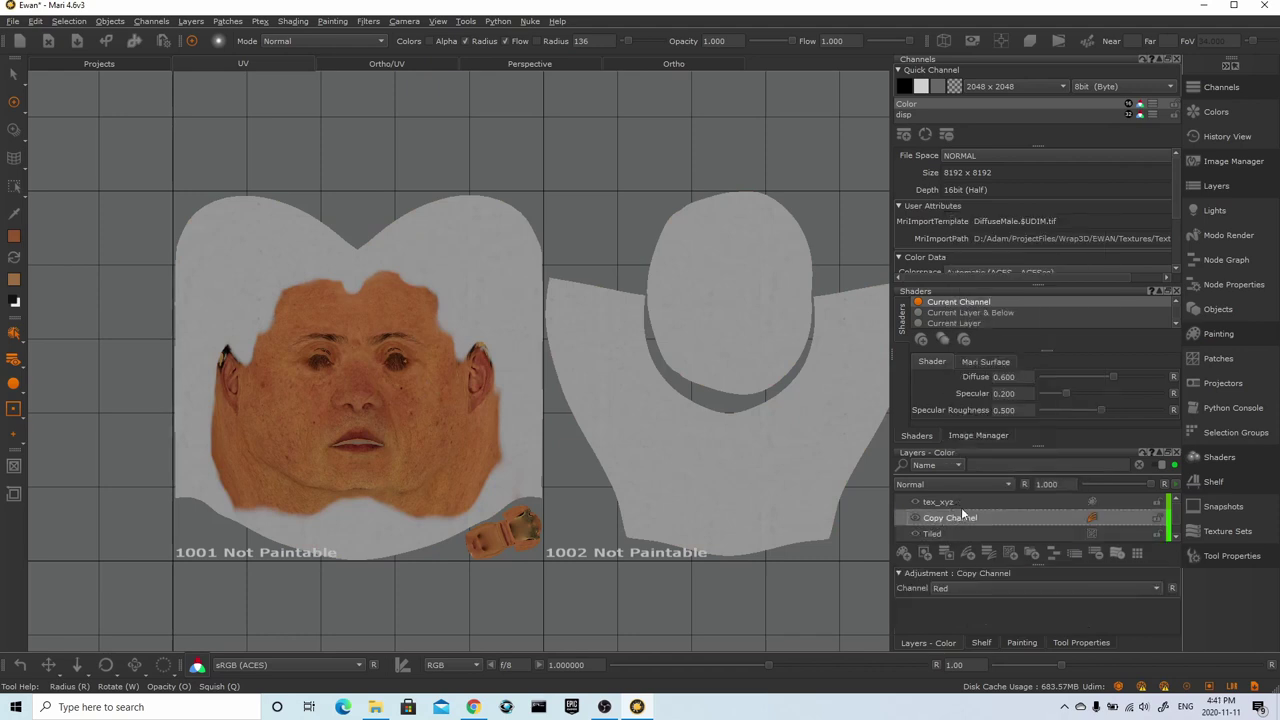
mouse_move(948, 517)
mouse_down()
mouse_move(942, 494)
mouse_move(951, 500)
mouse_up()
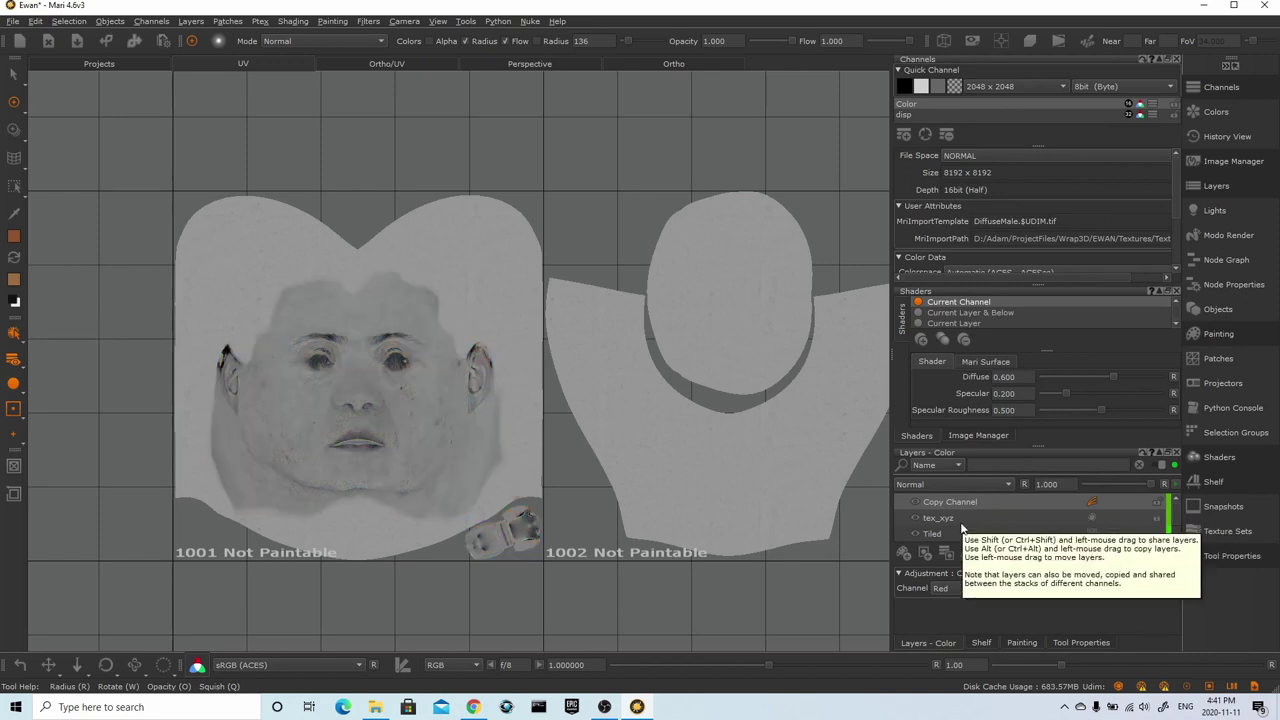
Add a Grade to the Tiled layer's adjustment stack and open its settings beside the UV patches
click(963, 534)
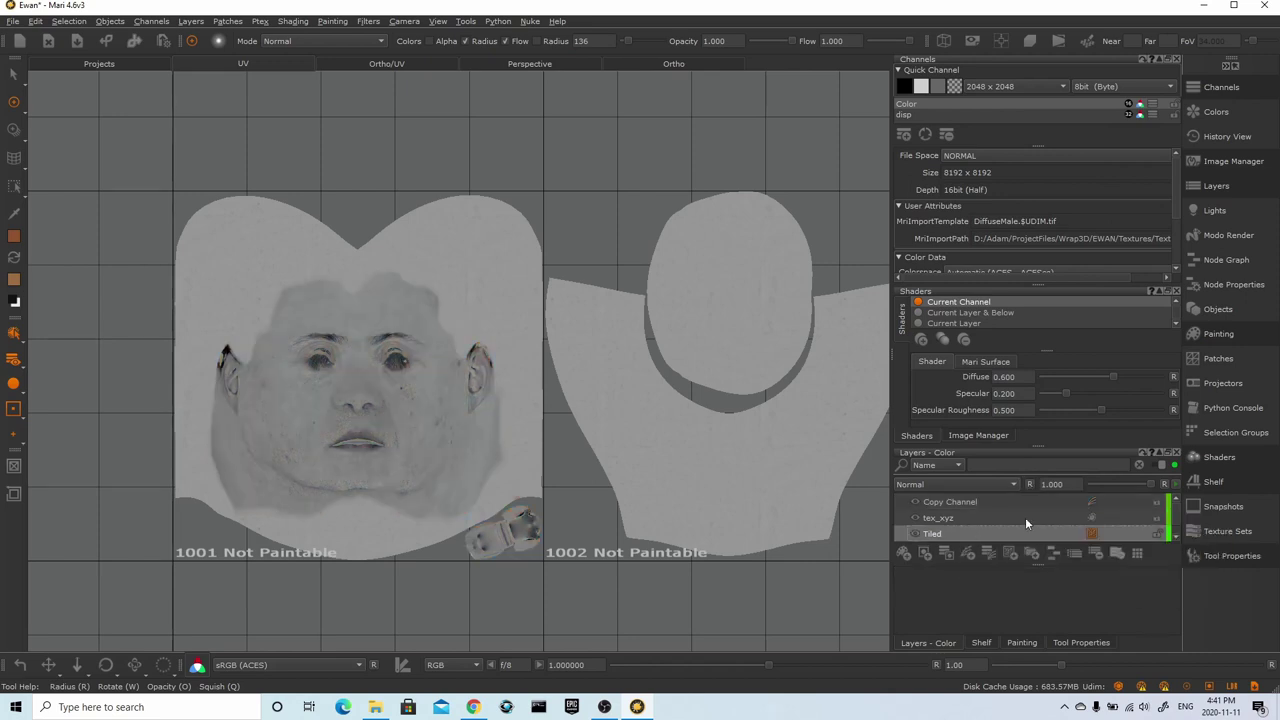
click(985, 552)
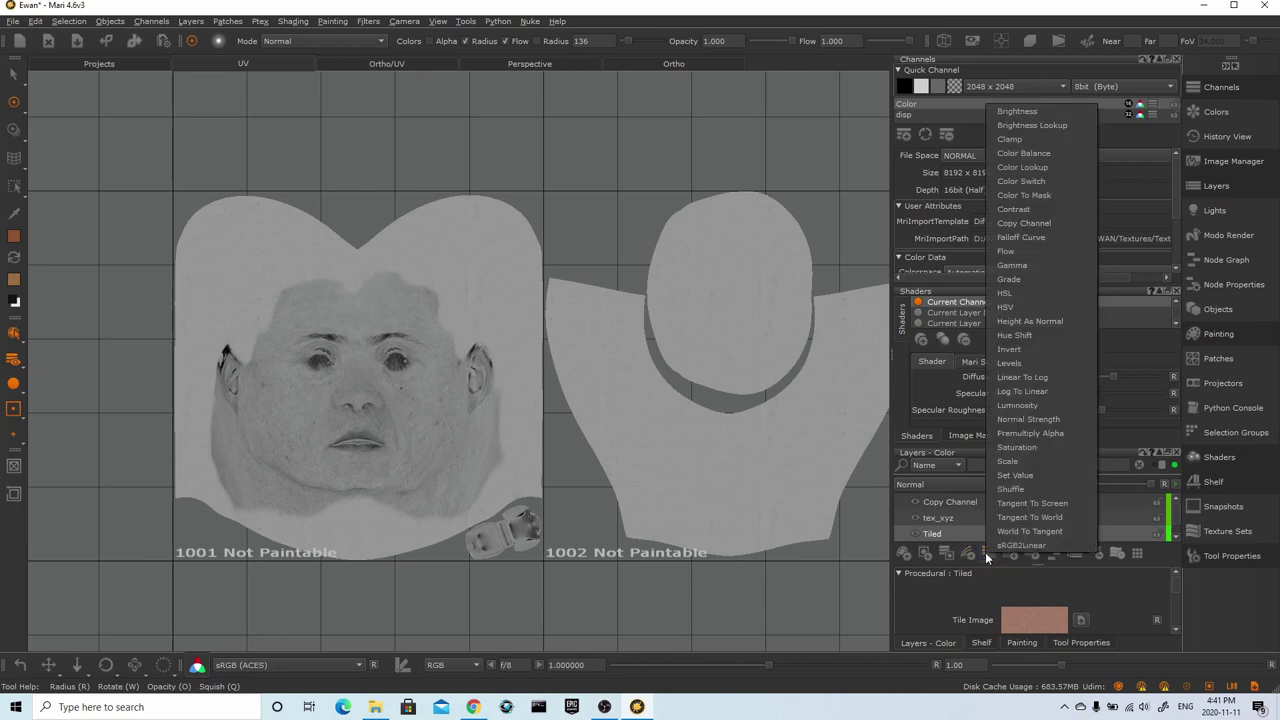
click(1029, 292)
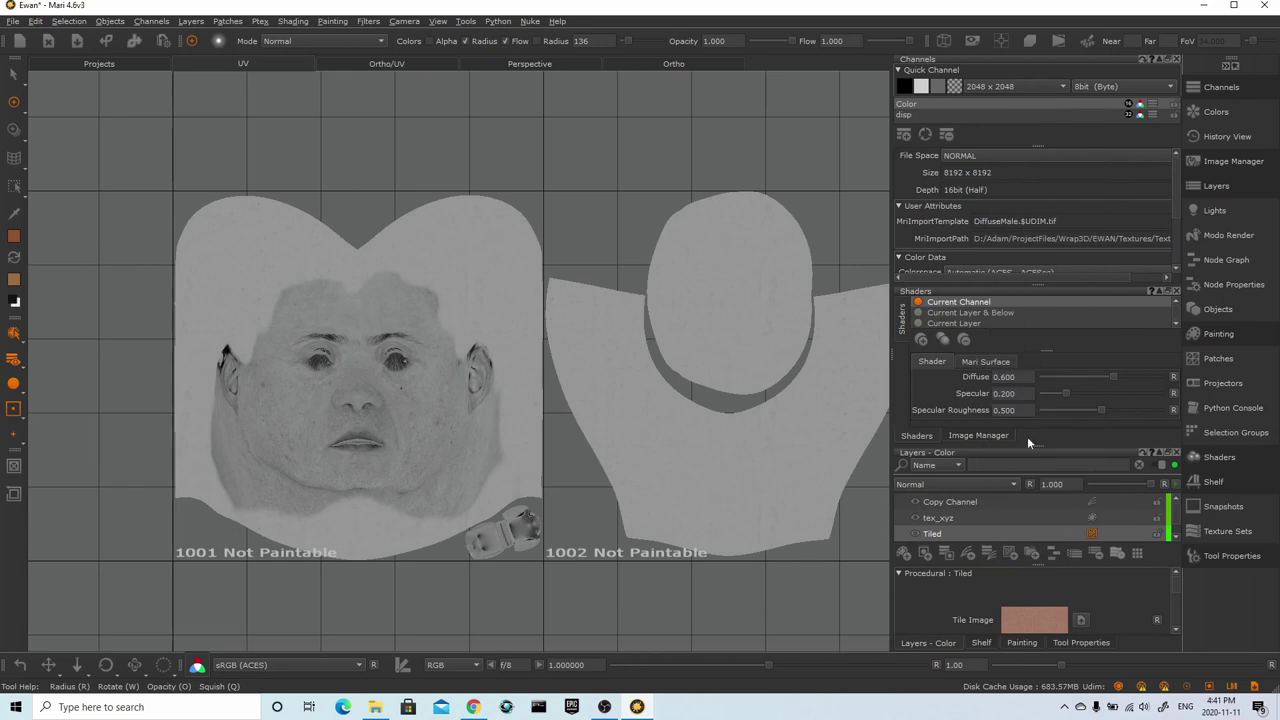
click(1124, 533)
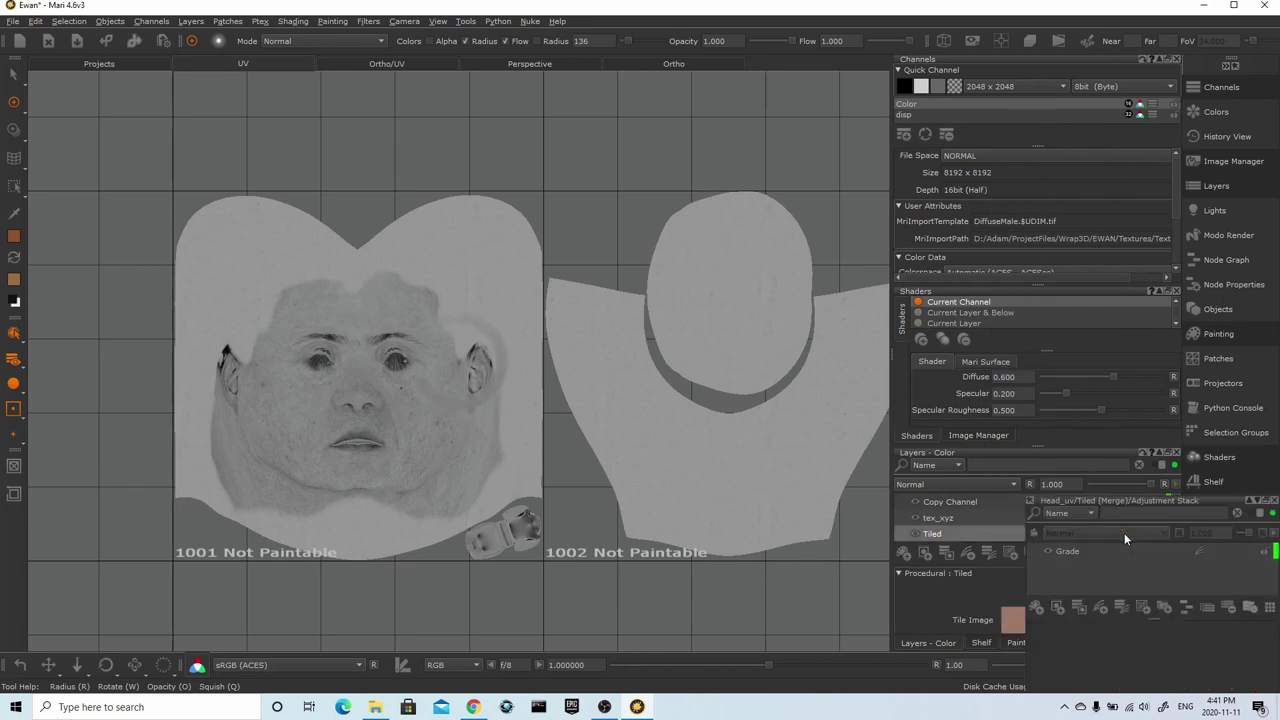
click(1067, 549)
drag(1108, 500, 695, 122)
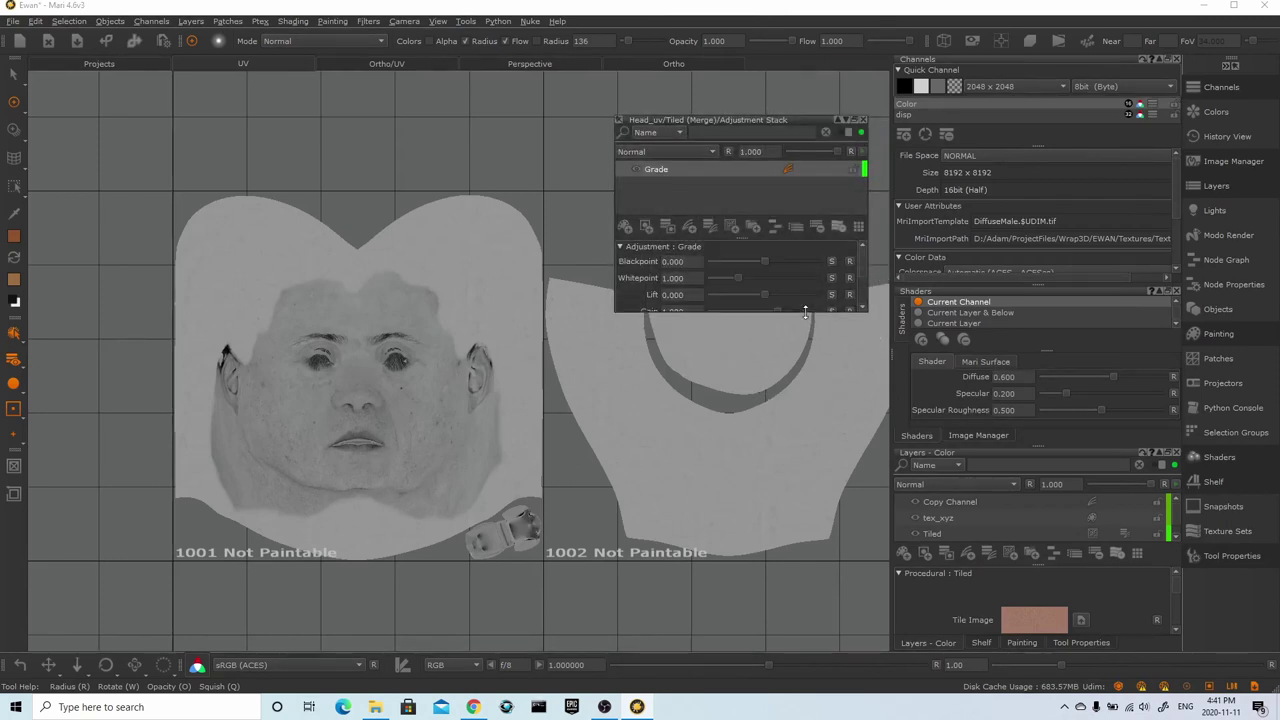
drag(807, 312, 808, 446)
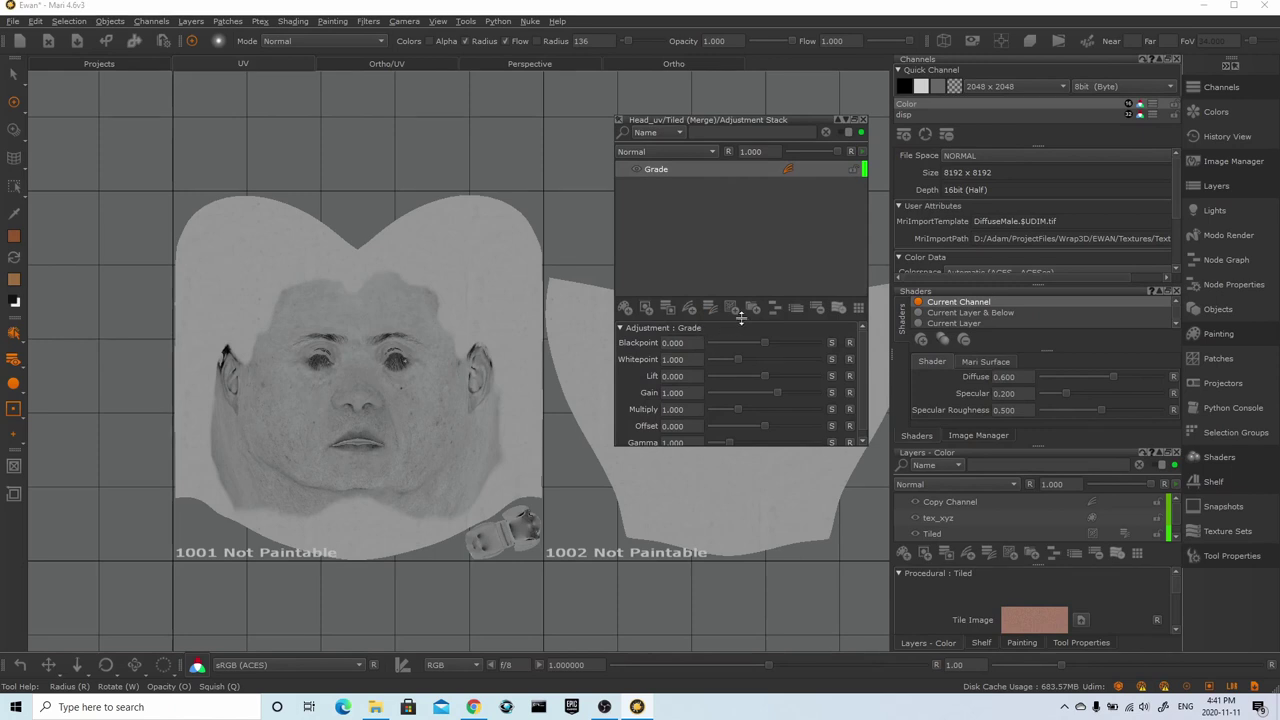
drag(740, 318, 740, 222)
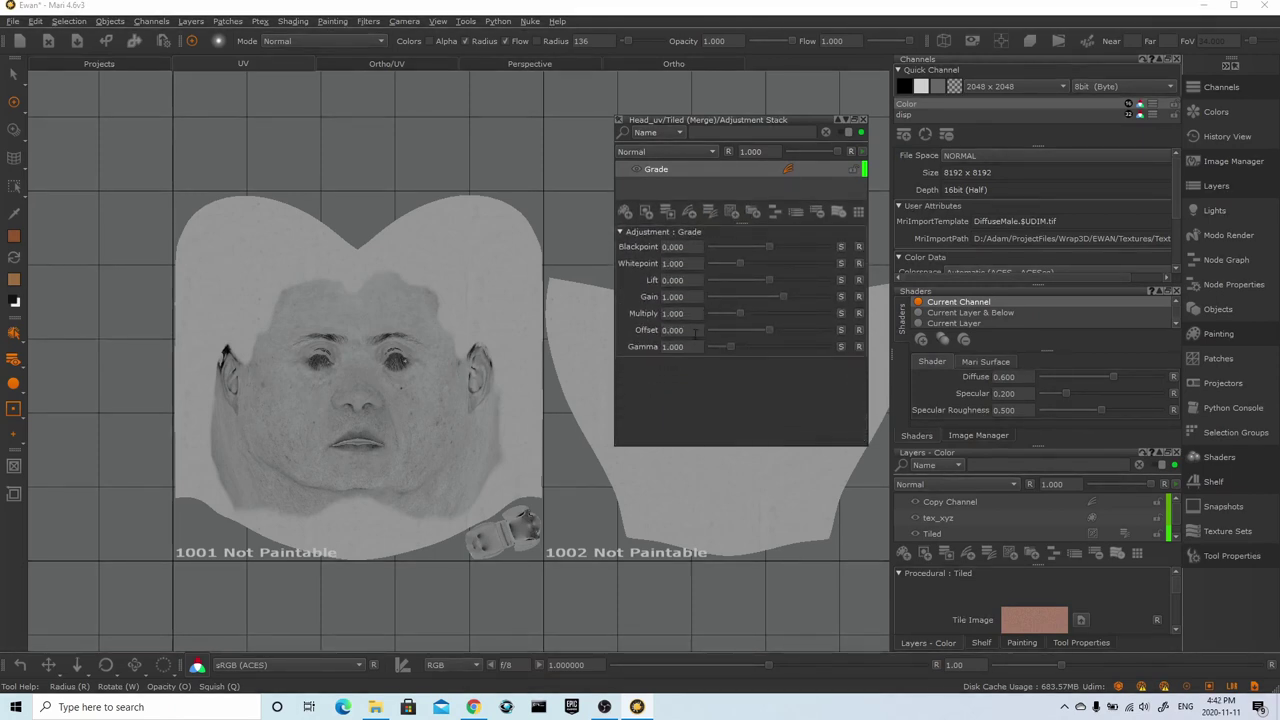
Split the Grade's Multiply into separate color components and set the red value to 0.81 to match the face
click(845, 314)
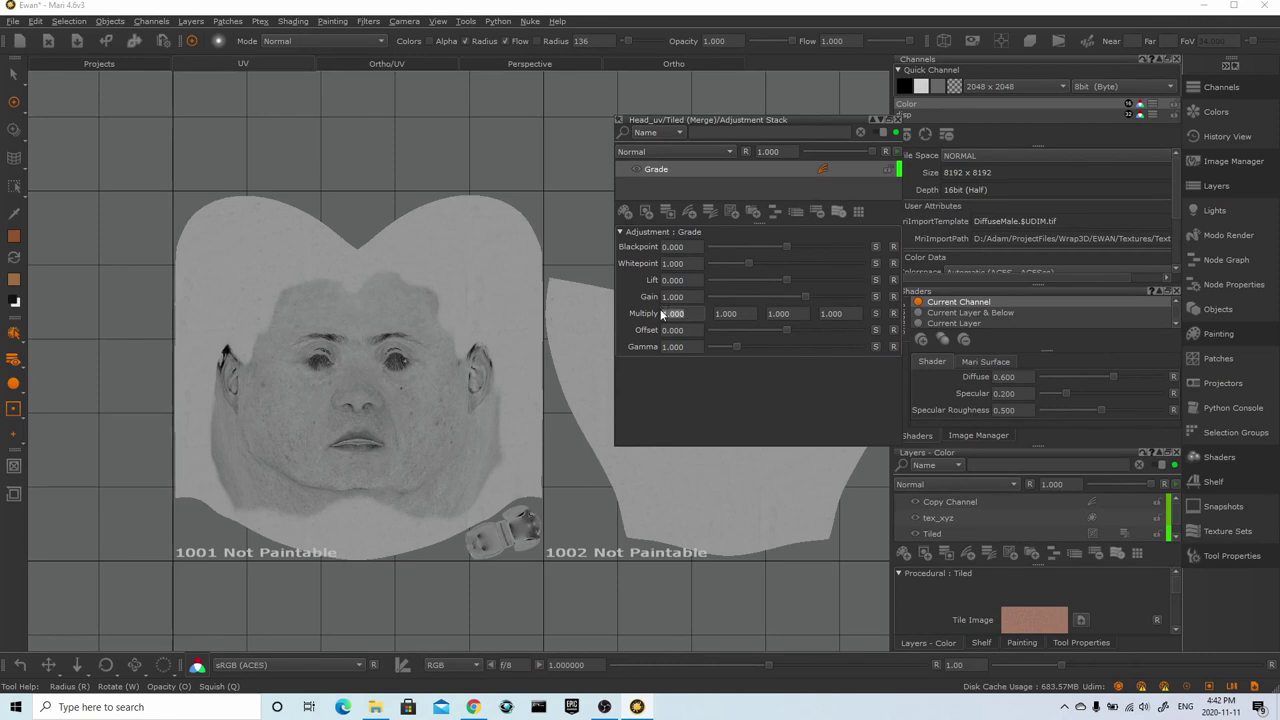
text(0.8)
key(Return)
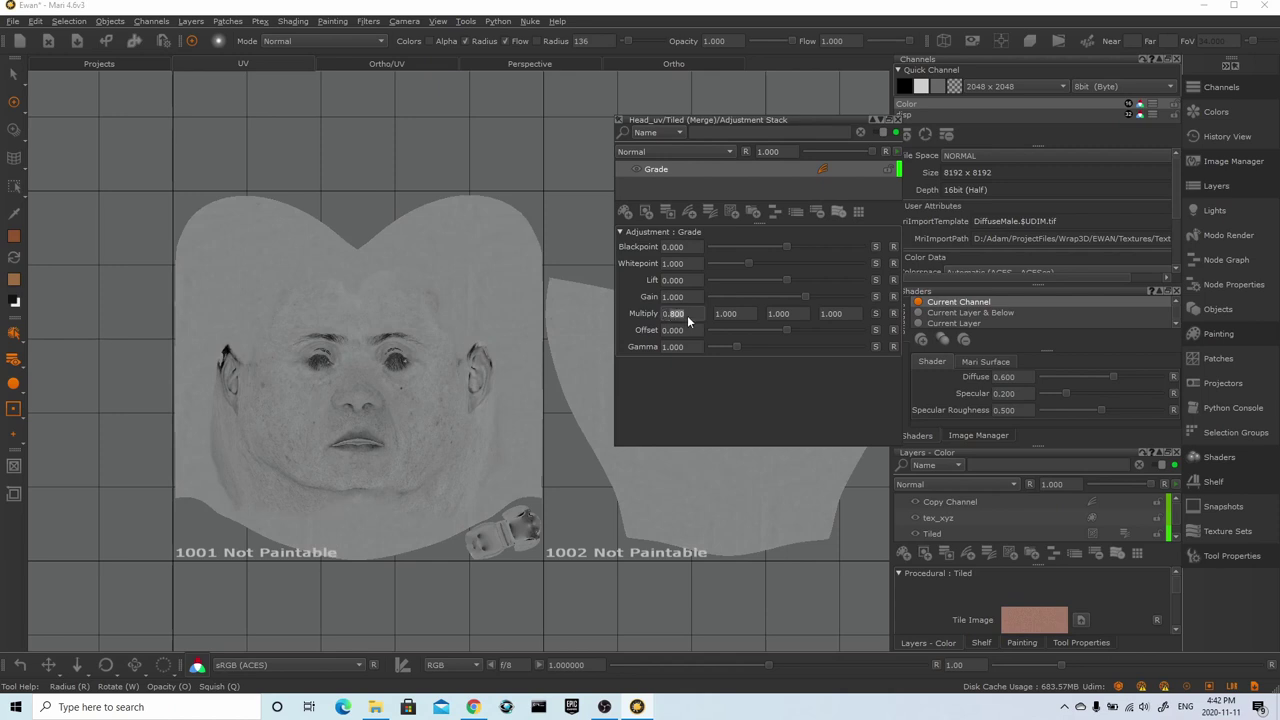
text(0.77)
key(Return)
Switch the Copy Channel adjustment to Green and set the green Multiply of the Tiled layer's Grade to 0.67
click(976, 500)
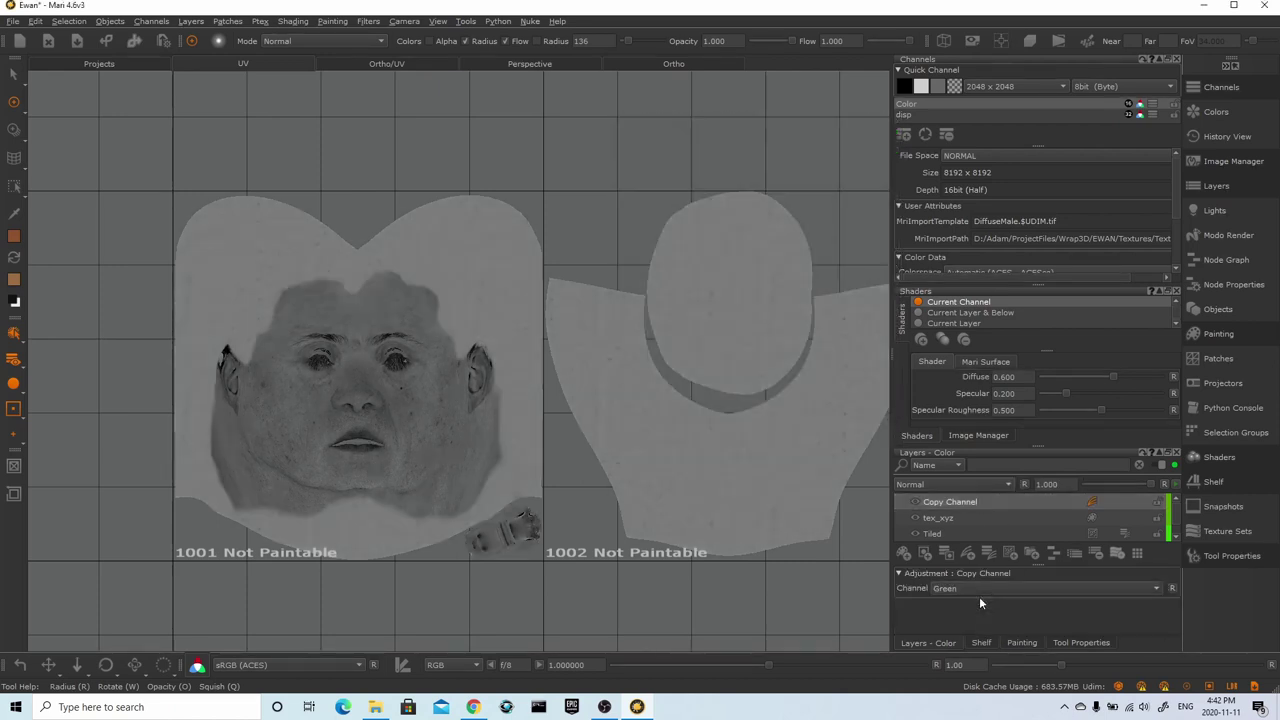
click(1092, 532)
drag(1124, 366, 712, 142)
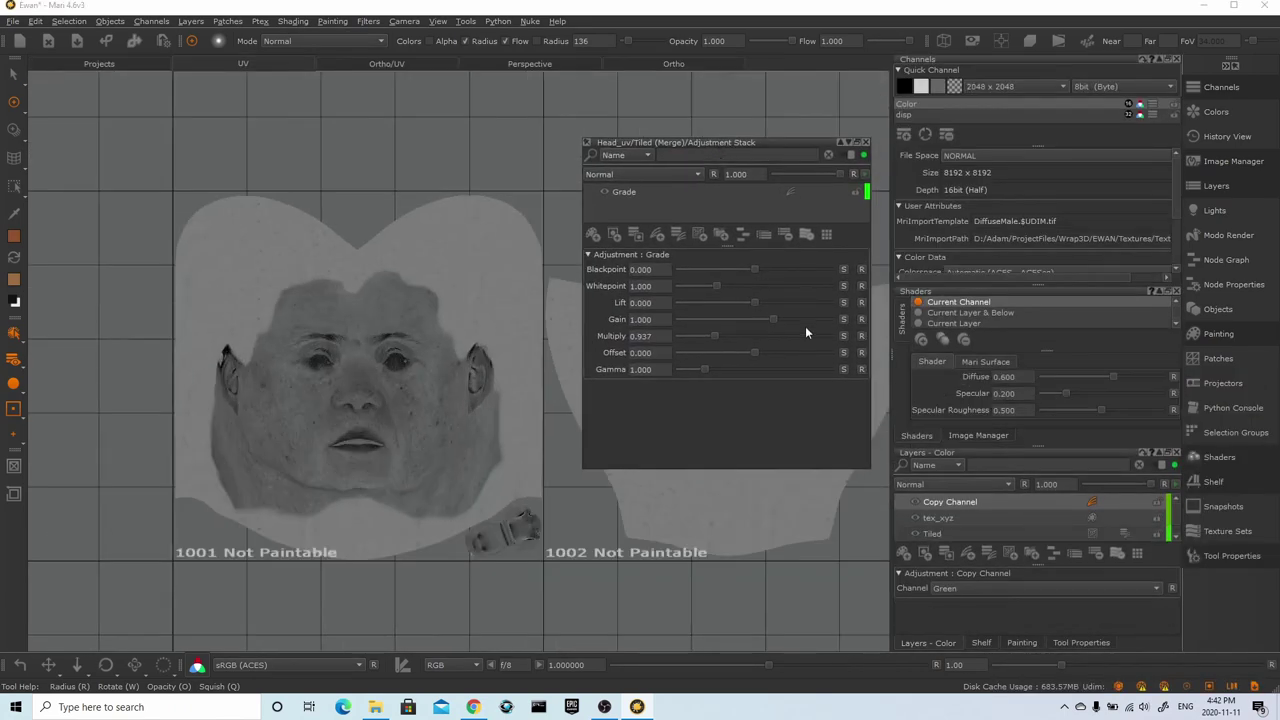
click(844, 336)
double_click(693, 336)
text(.810)
click(662, 336)
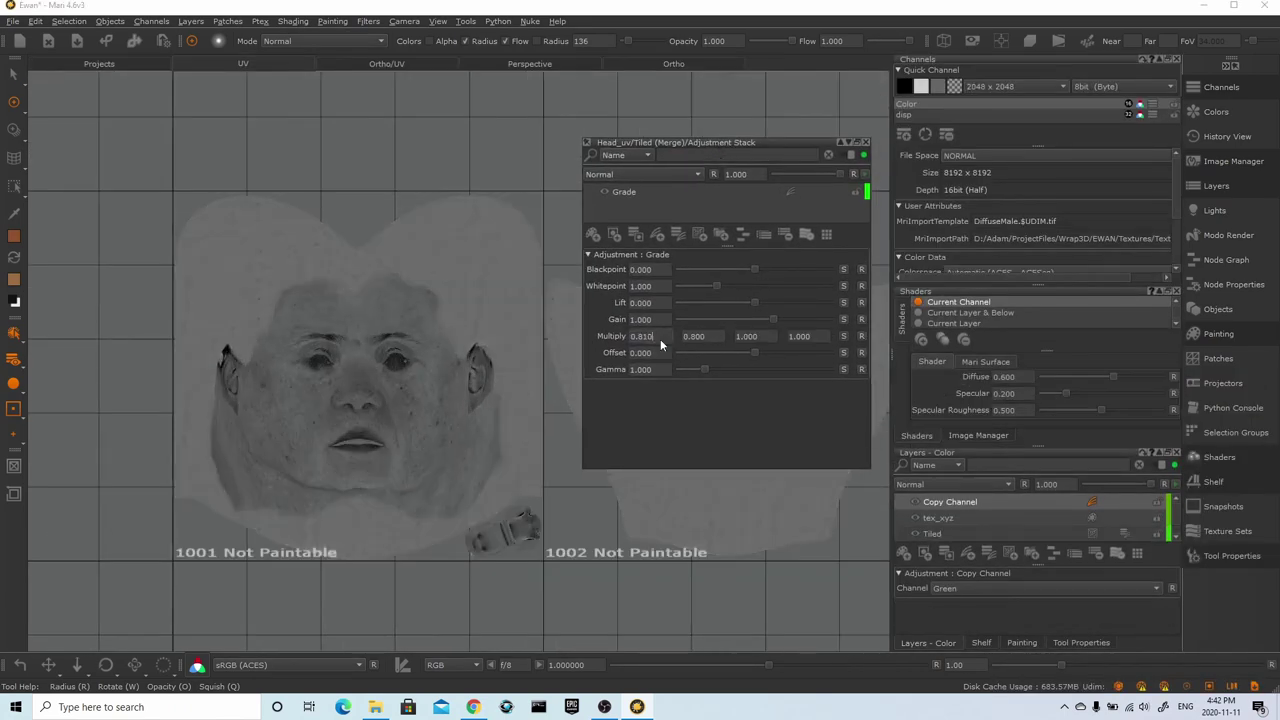
scroll(712, 335, down, 1)
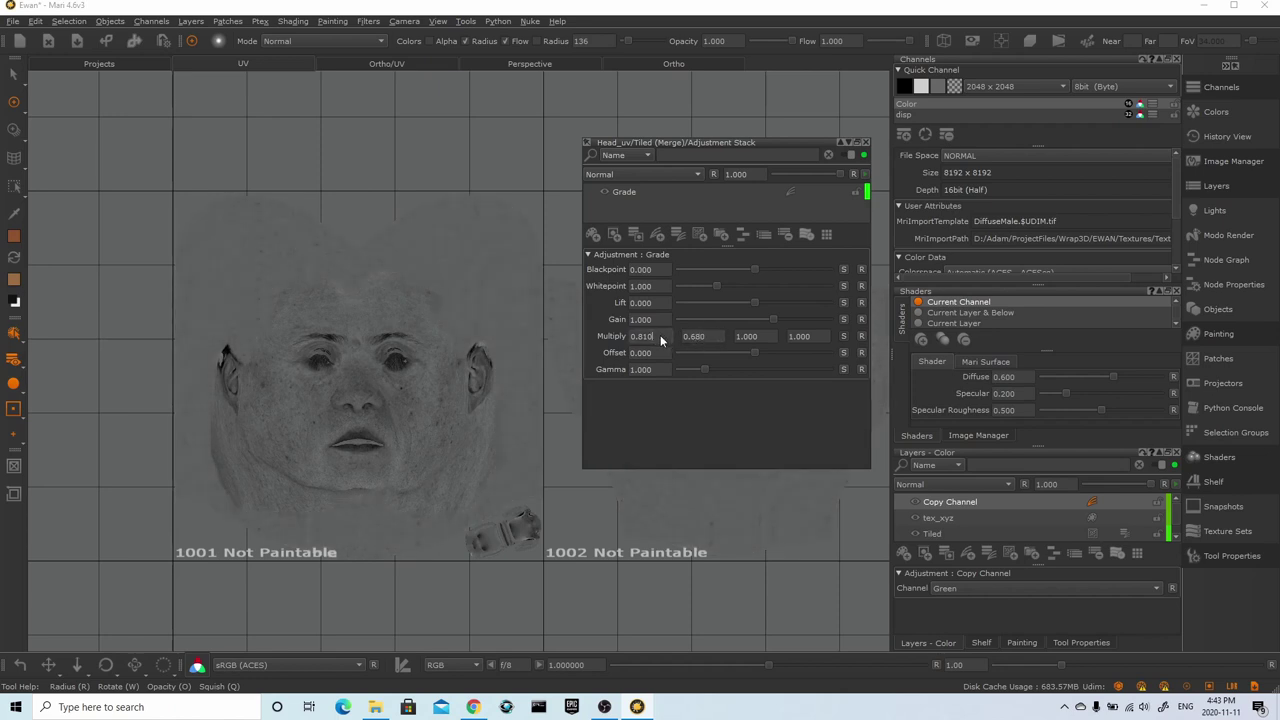
text(7)
drag(702, 336, 711, 336)
click(660, 335)
Switch the Copy Channel adjustment to Blue and lower the blue Multiply of the Tiled layer's Grade to about 0.4
click(986, 502)
click(1000, 588)
click(966, 607)
click(1124, 533)
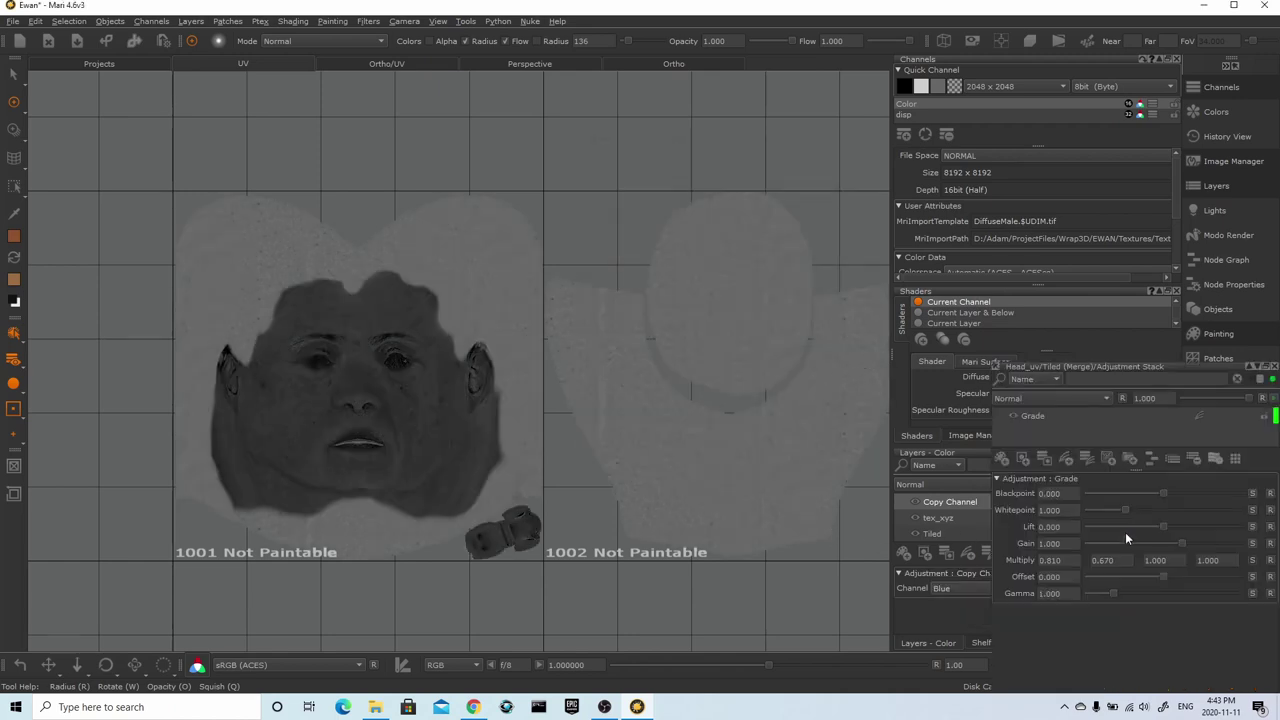
drag(1140, 368, 733, 156)
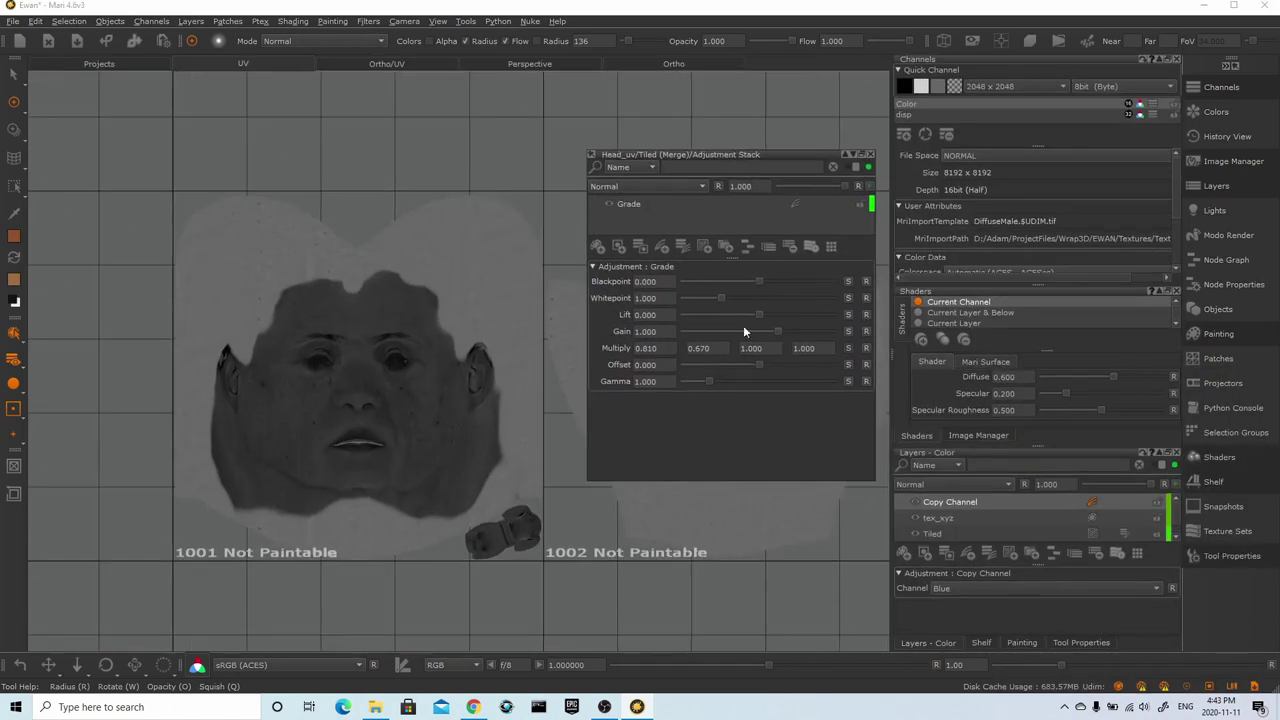
key(Return)
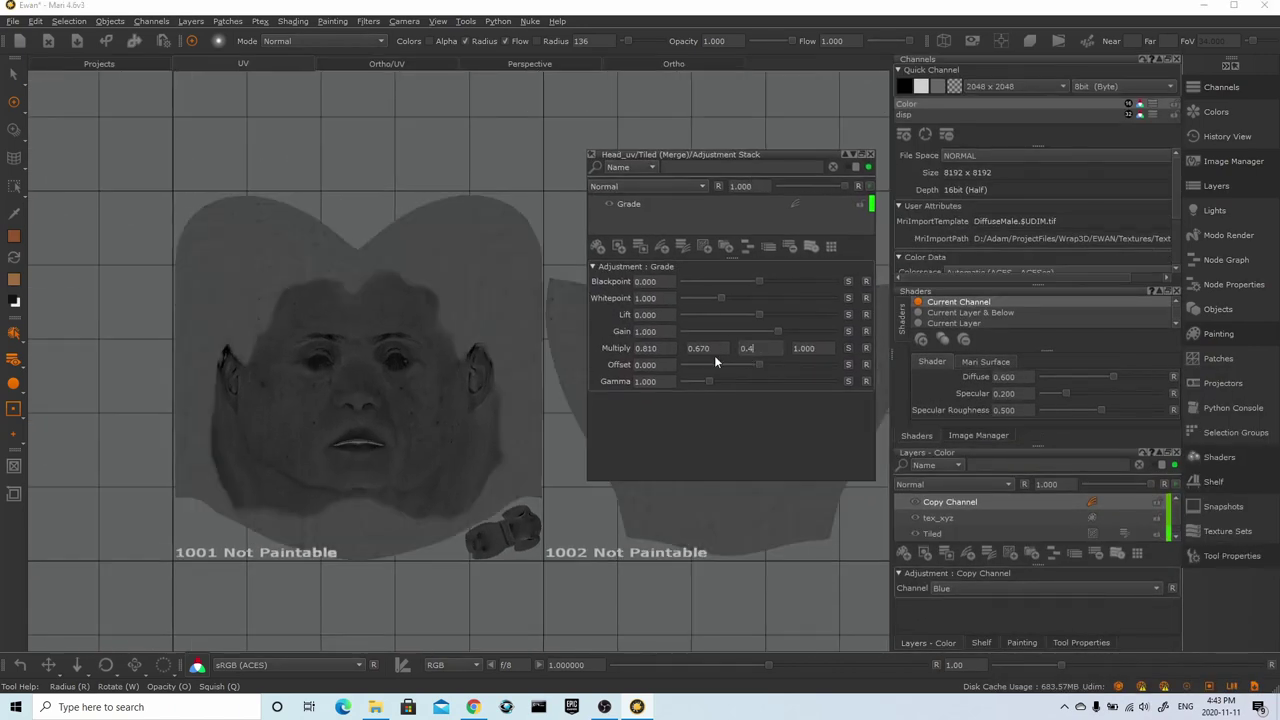
key(Return)
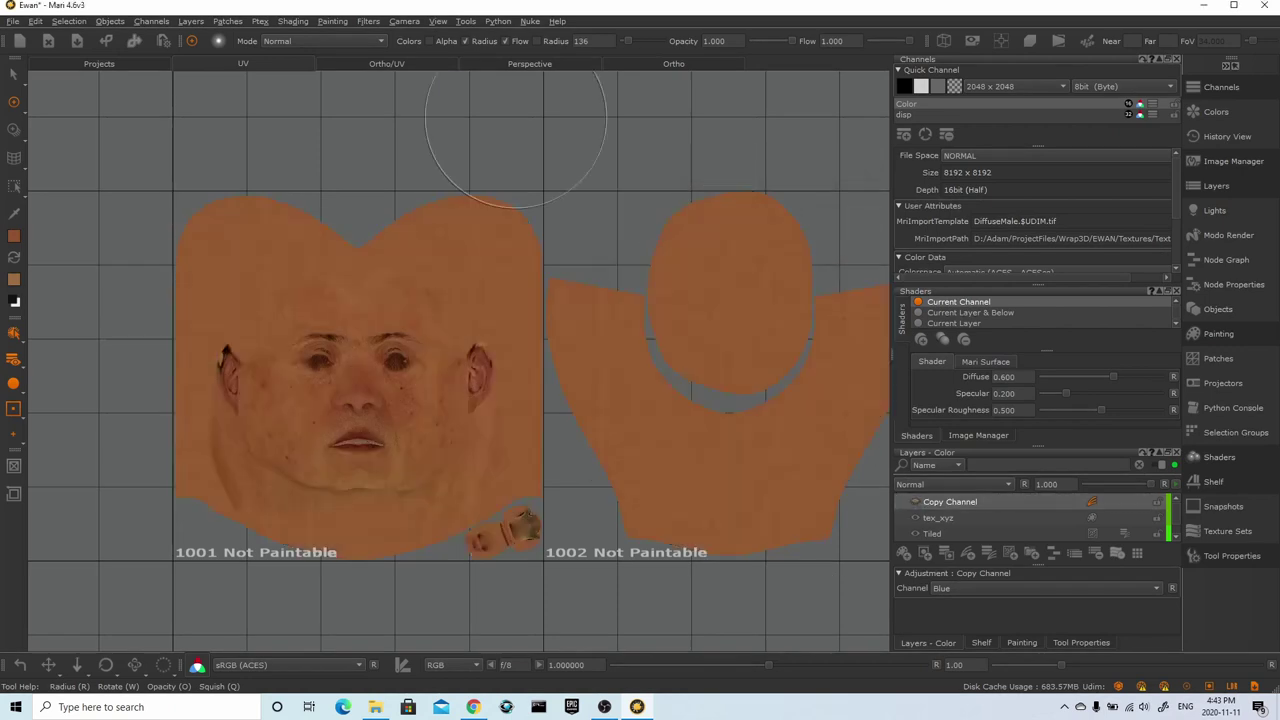
key(F10)
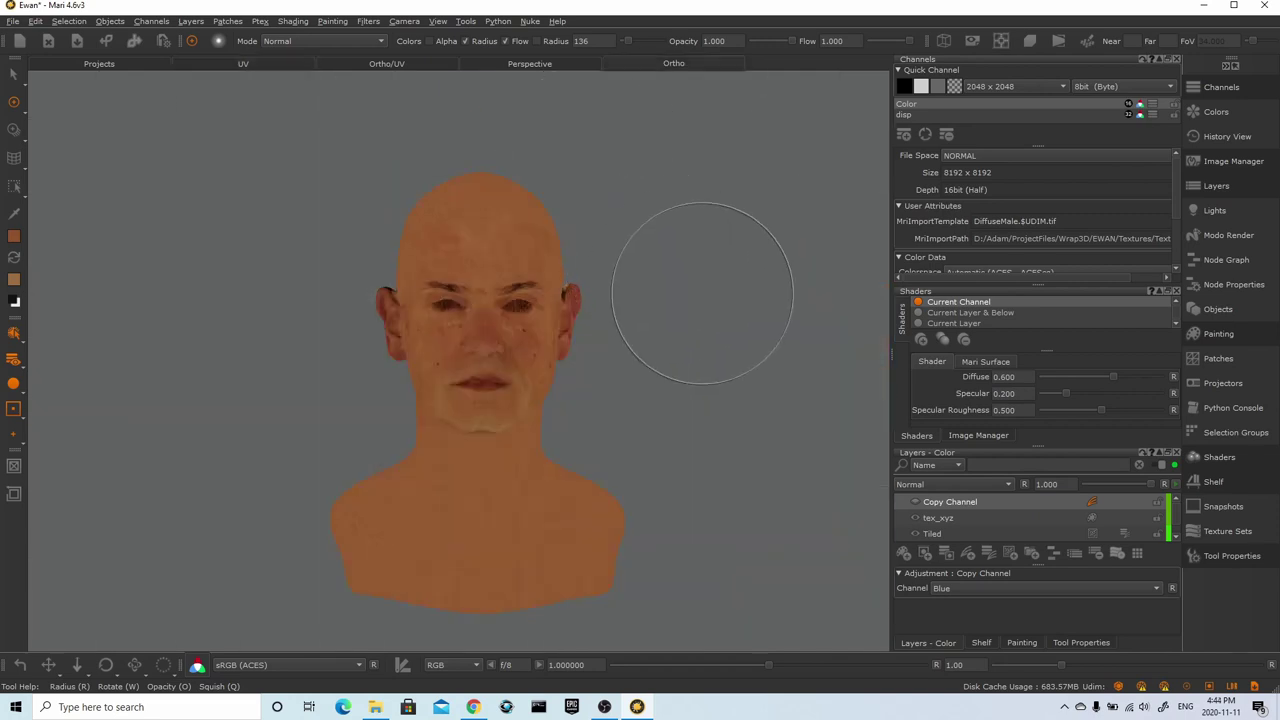
Examine how the color-matched tiled skin blends with the face around the scalp, temple, ear and neck
alt+drag(703, 292, 622, 297)
alt+right_drag(622, 297, 720, 343)
alt+drag(678, 342, 511, 353)
mouse_move(510, 352)
middle_down()
mouse_move(443, 357)
mouse_move(626, 374)
mouse_move(609, 443)
mouse_move(703, 452)
middle_up()
alt+right_drag(703, 452, 737, 437)
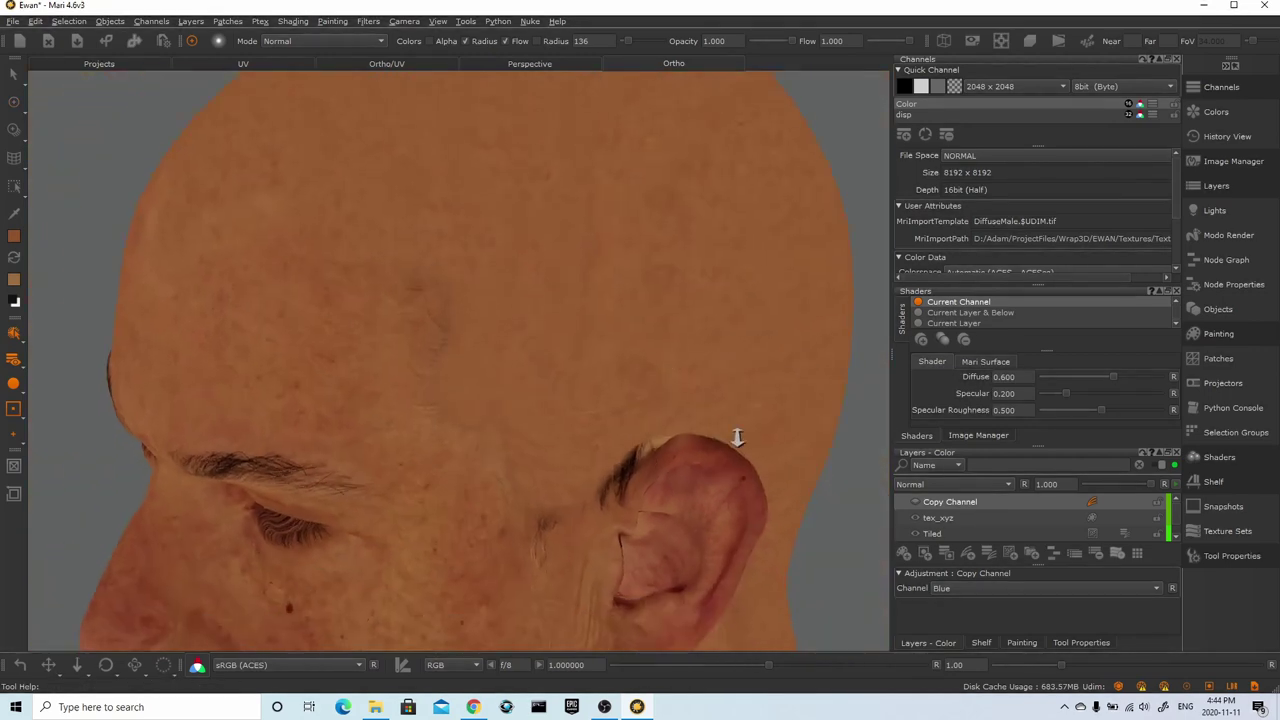
alt+drag(737, 437, 799, 417)
middle_drag(799, 417, 583, 337)
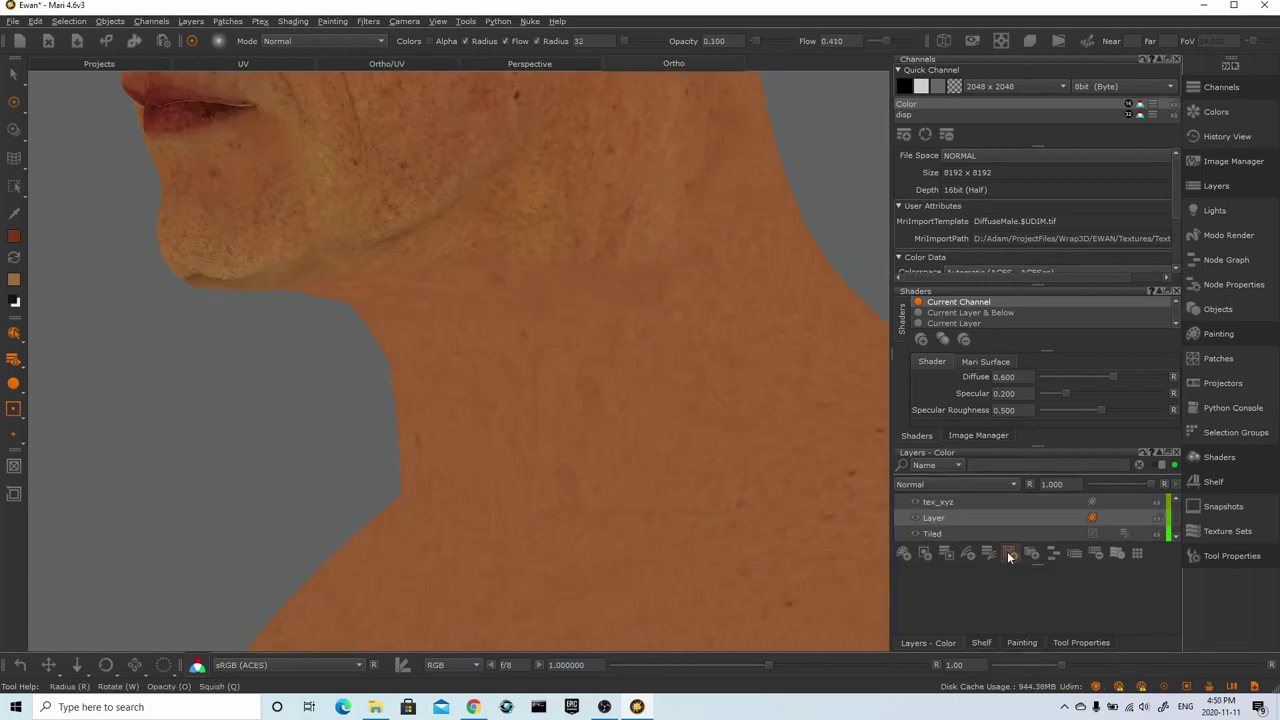
Add a procedural Perlin noise layer directly beneath the tex_xyz layer
click(1007, 551)
mouse_move(1038, 568)
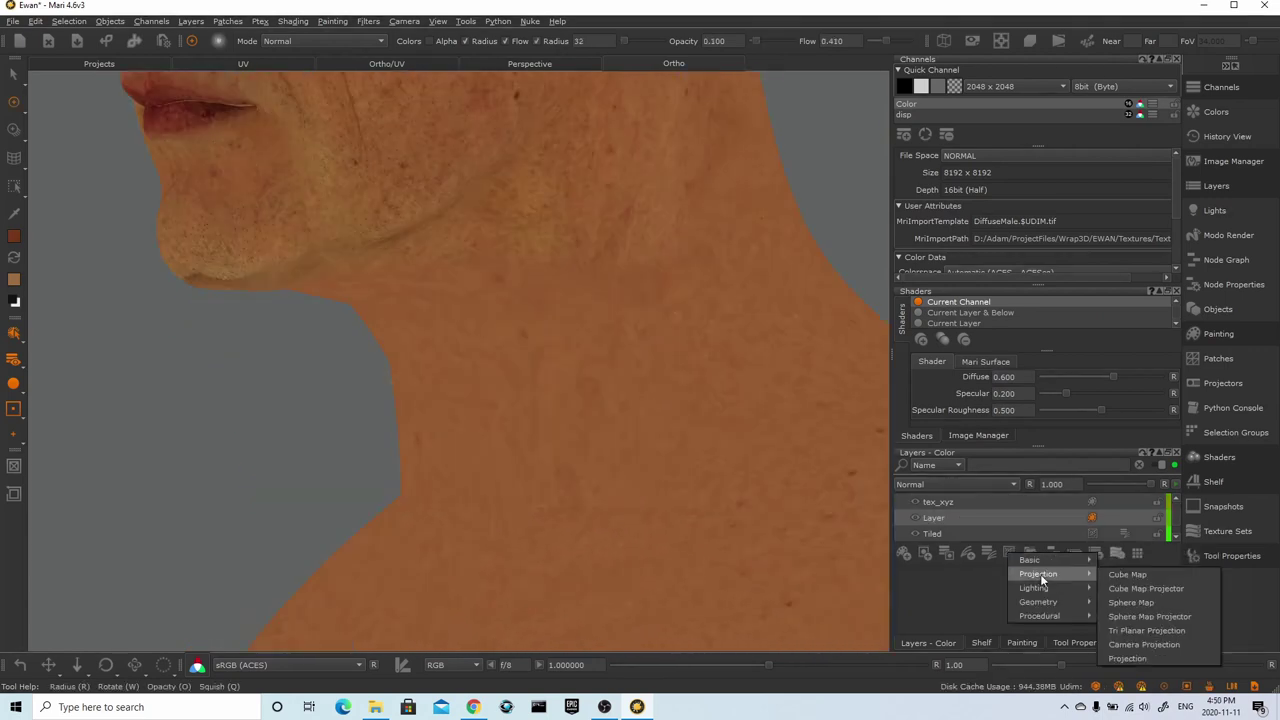
mouse_move(1049, 606)
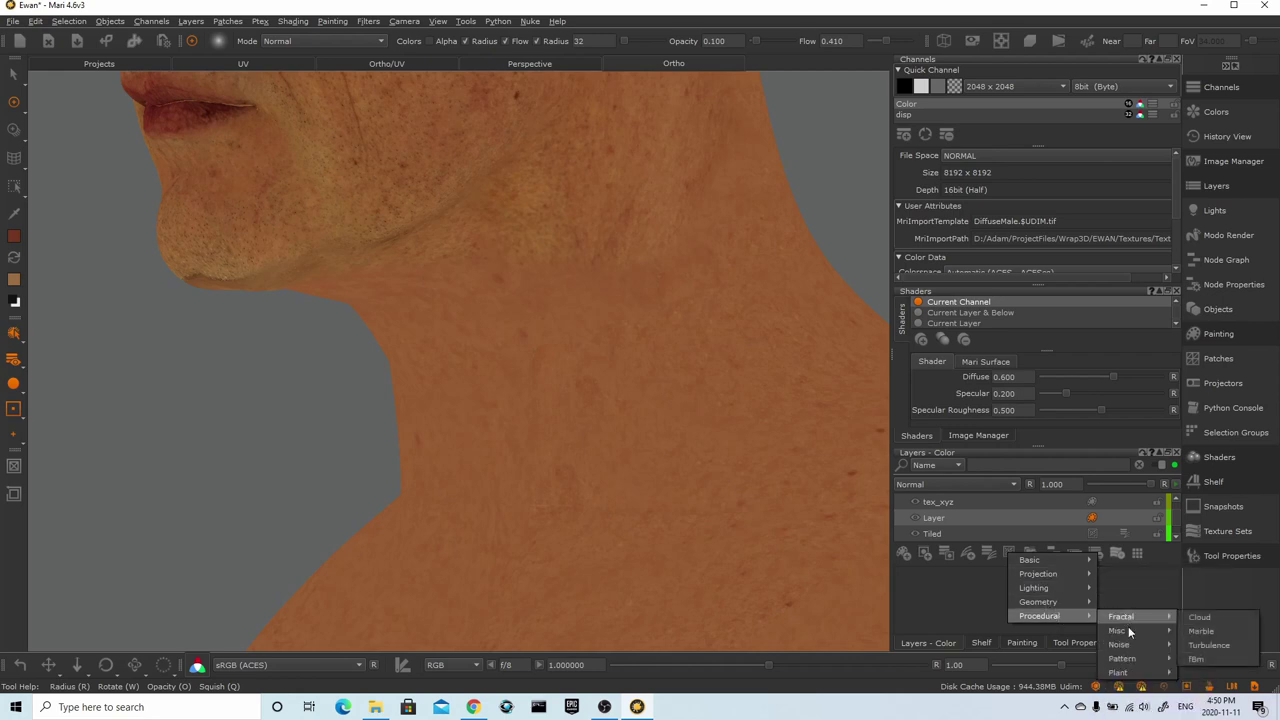
mouse_move(1130, 647)
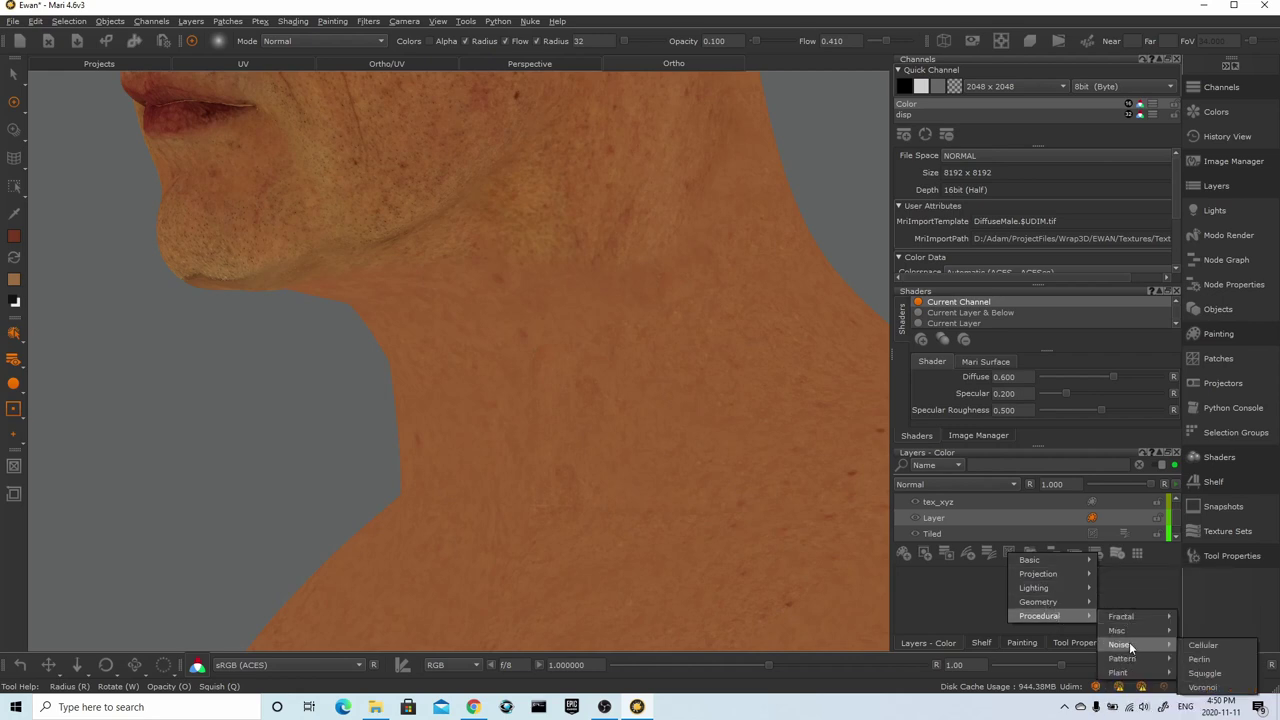
click(1199, 658)
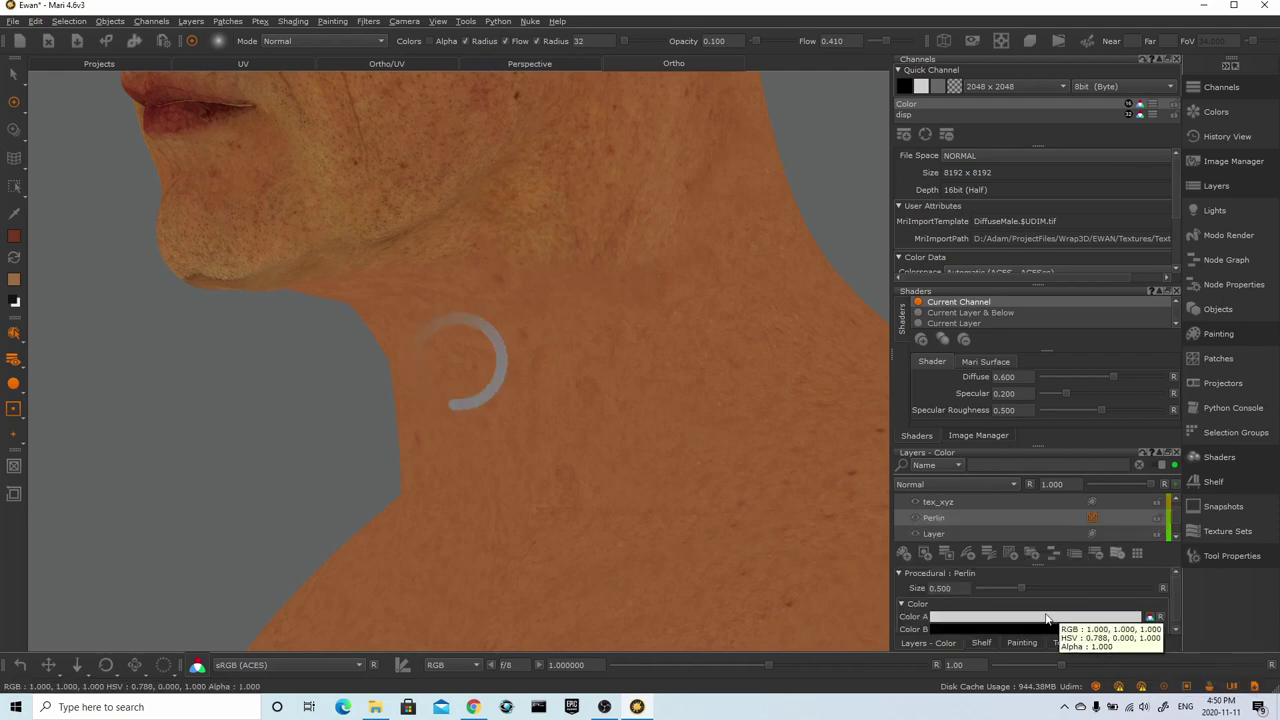
Set the Perlin layer's Color A to a reddish-brown skin tone sampled from the side of the jaw
click(1038, 620)
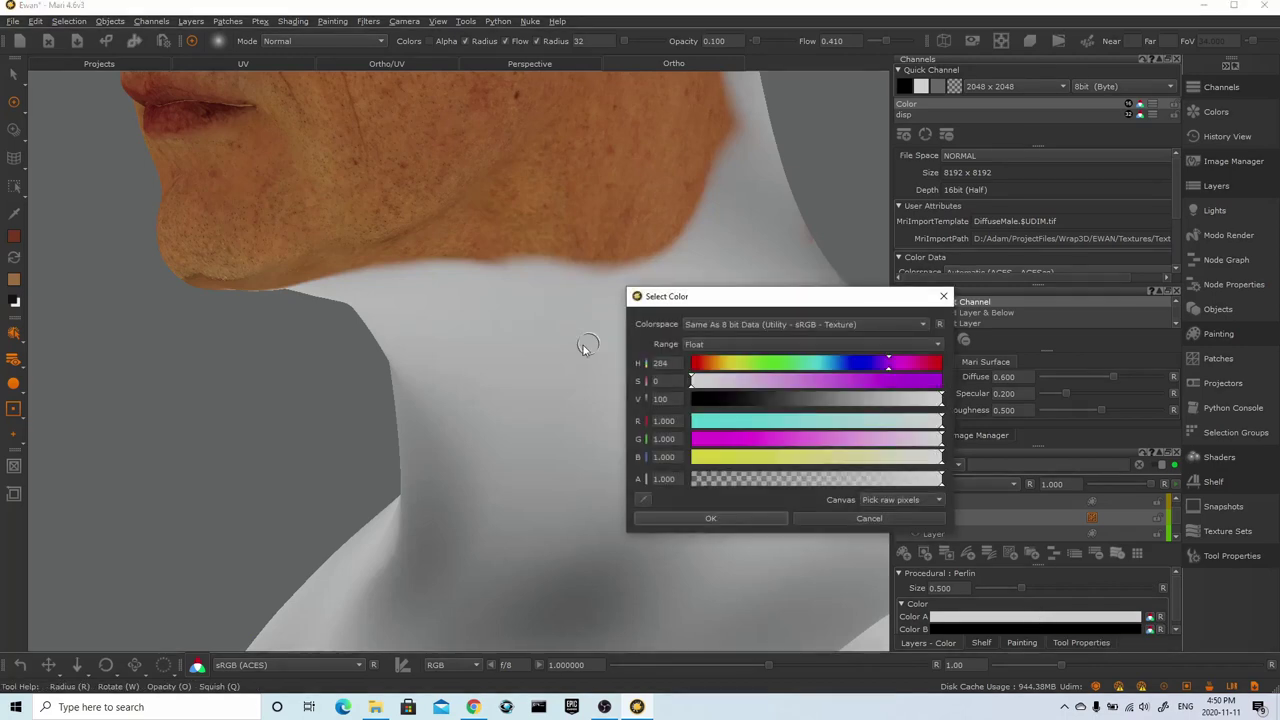
click(643, 499)
click(13, 238)
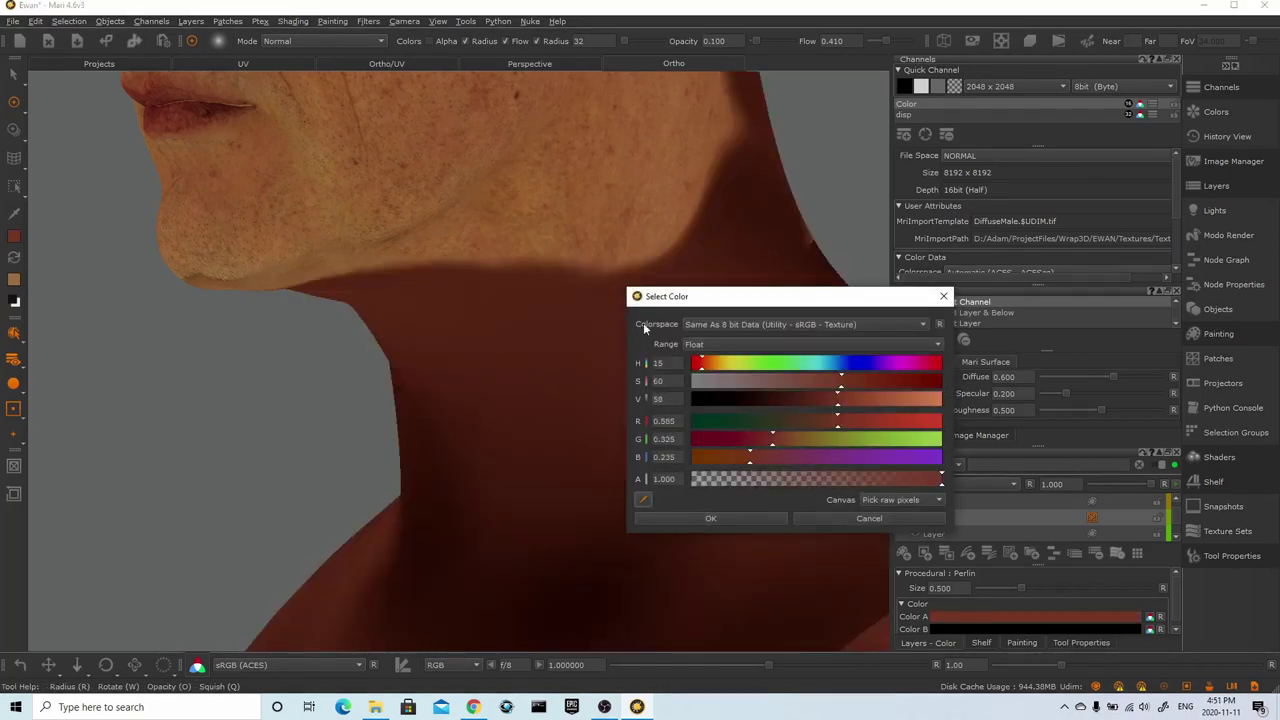
click(643, 499)
click(610, 152)
click(765, 518)
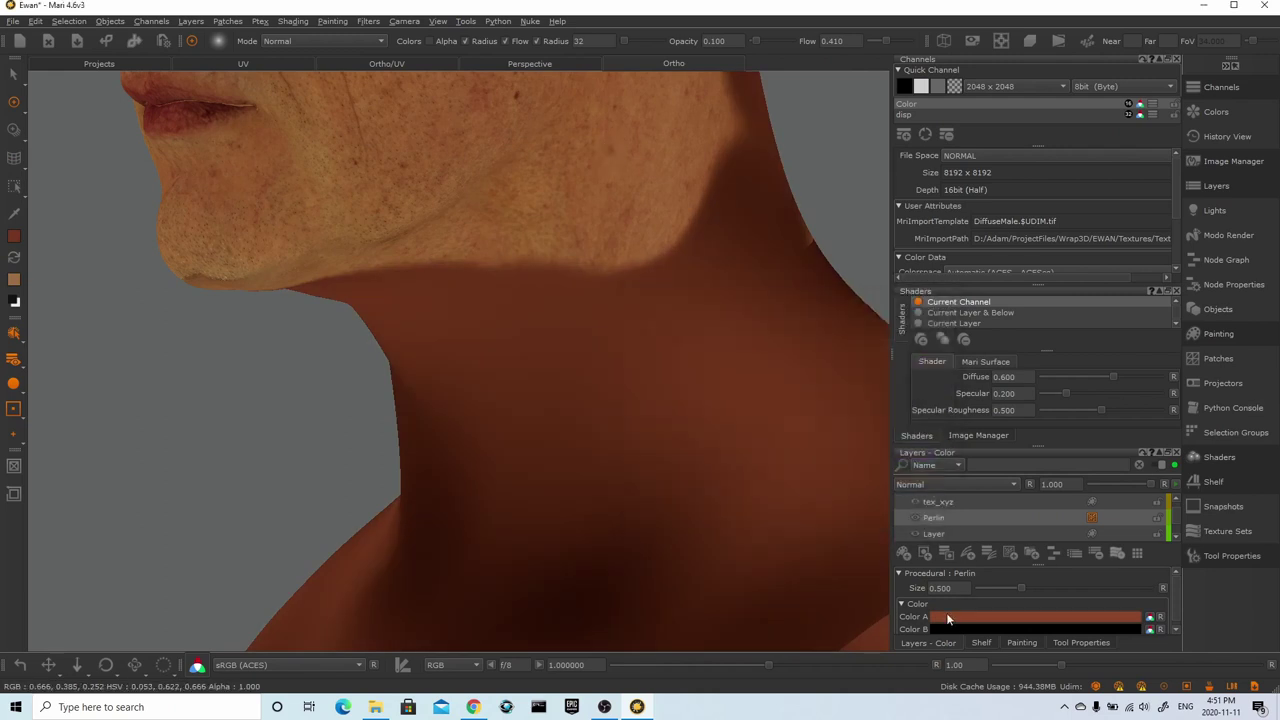
Set the Perlin layer's Color B to a lighter skin tone sampled from the lower face near the chin
click(967, 629)
click(643, 499)
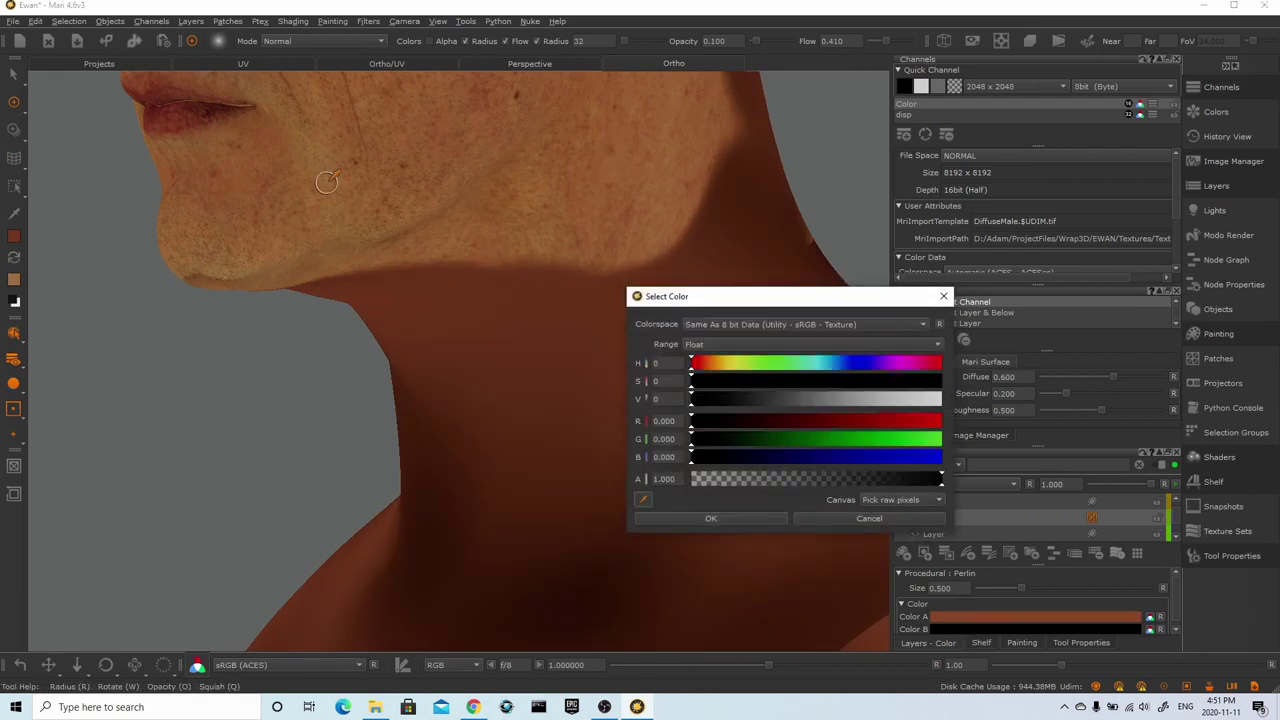
click(328, 185)
click(757, 518)
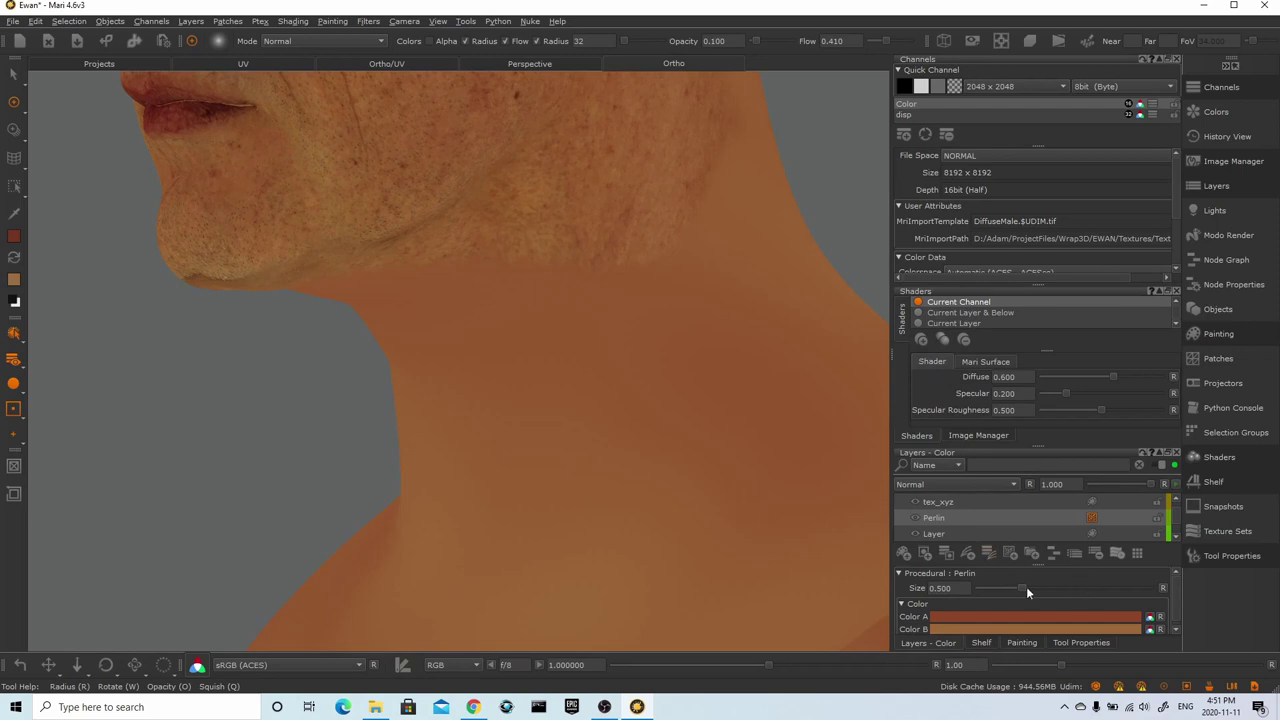
Set the Perlin noise Size to about 0.109 and lower the layer's opacity so its mottling matches the facial skin
drag(1023, 588, 991, 593)
middle_drag(291, 474, 352, 417)
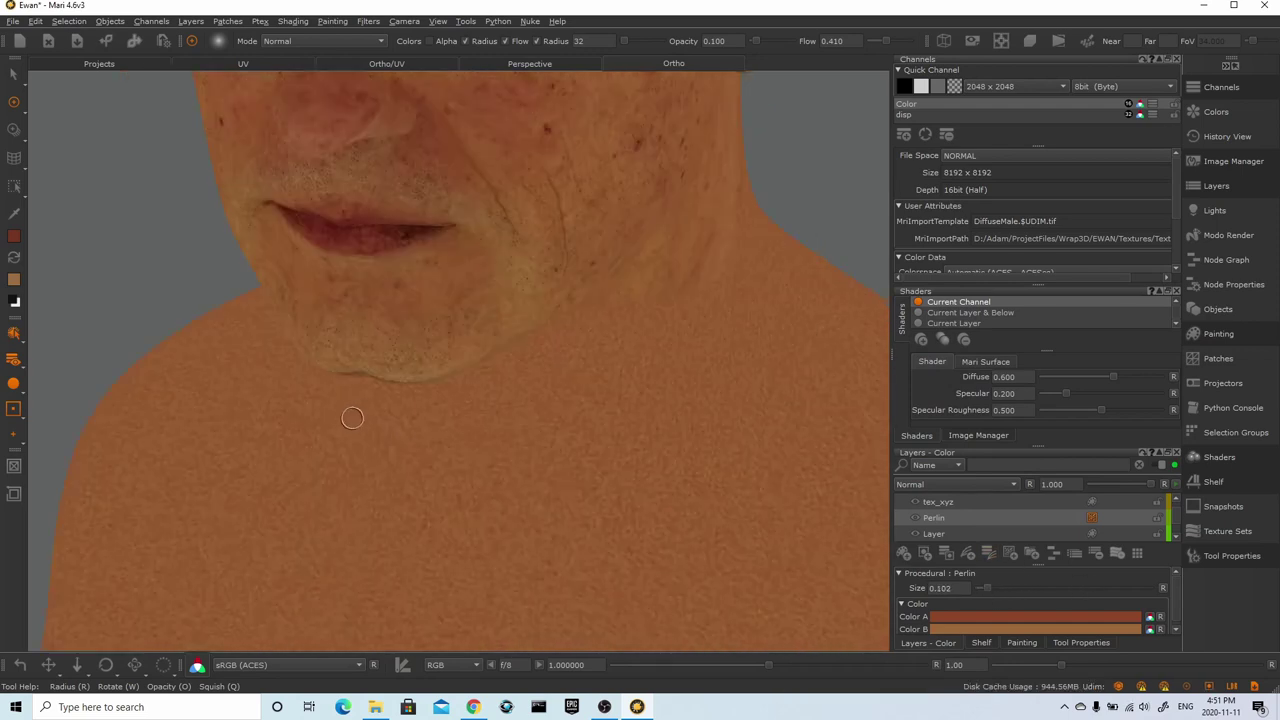
alt+drag(352, 418, 603, 434)
alt+right_drag(603, 434, 1023, 635)
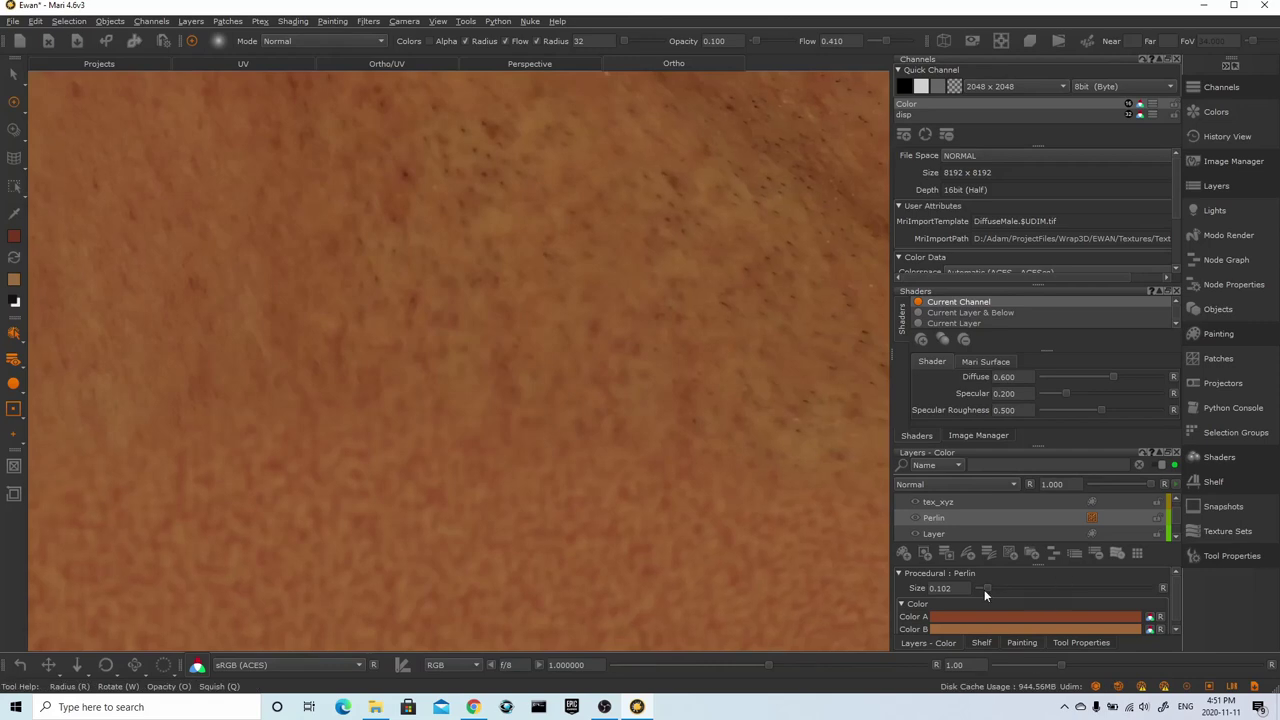
drag(984, 589, 981, 588)
drag(1177, 595, 1180, 598)
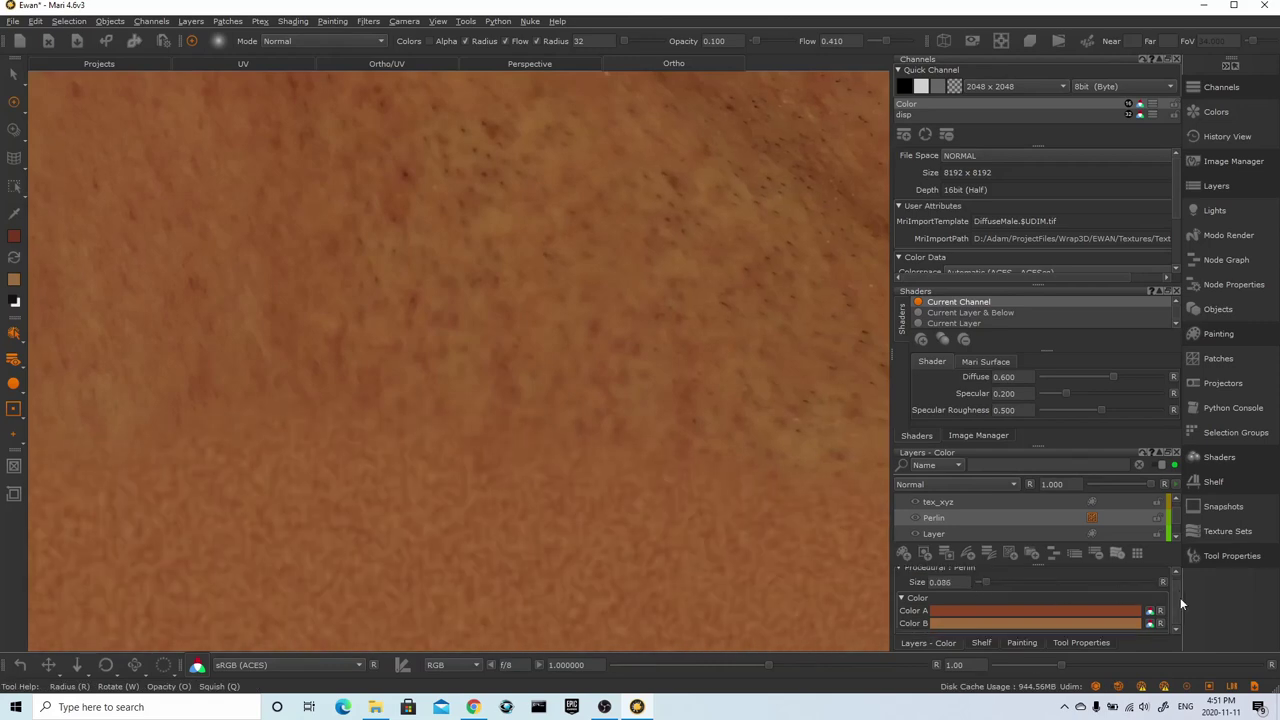
mouse_move(1146, 486)
mouse_down()
mouse_move(1101, 486)
mouse_move(1121, 486)
mouse_up()
alt+right_drag(687, 454, 654, 406)
alt+drag(654, 406, 700, 430)
drag(987, 580, 991, 579)
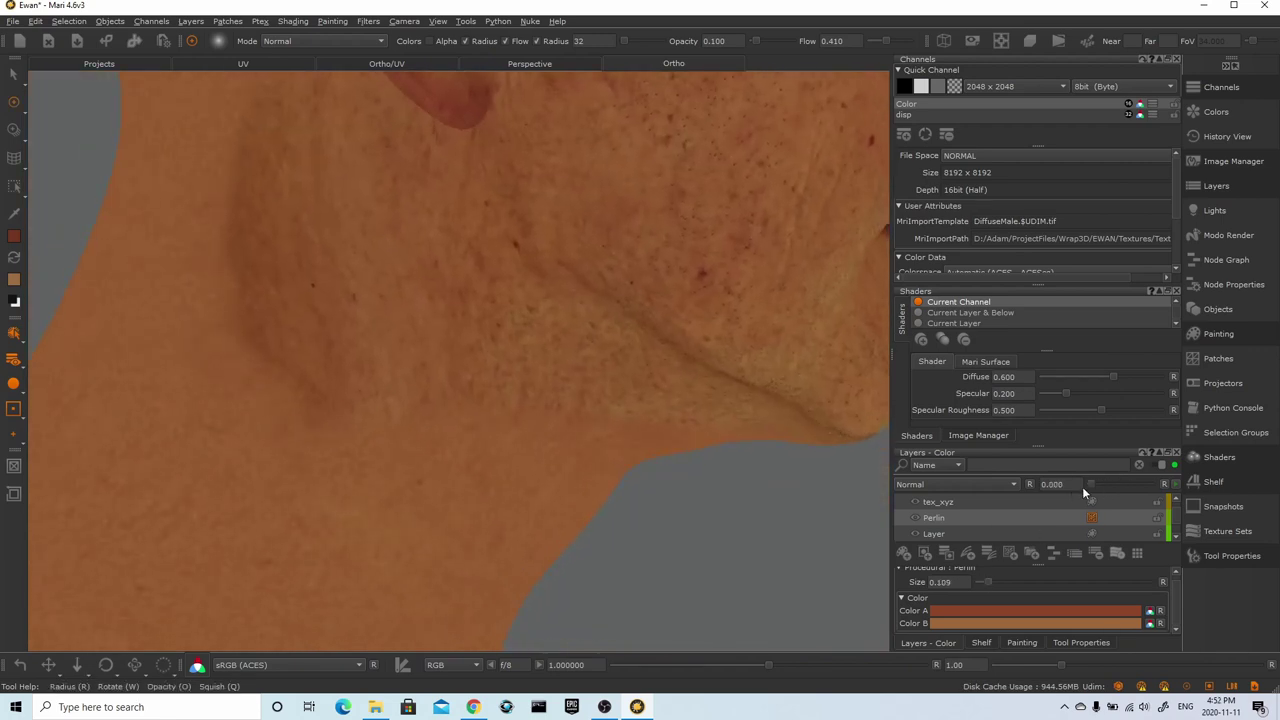
Remove the extra paint layer named Layer between the Perlin and Tiled layers
alt+right_drag(744, 510, 694, 508)
alt+drag(694, 508, 448, 508)
right_click(921, 535)
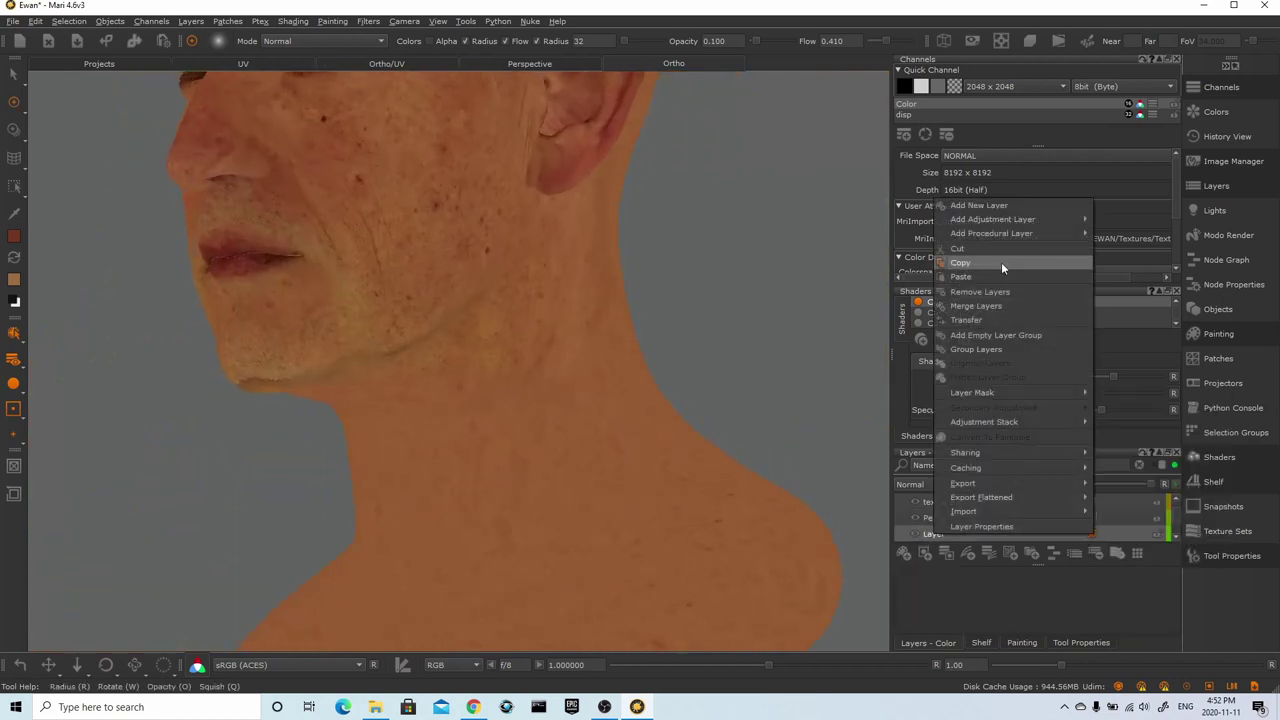
click(1005, 292)
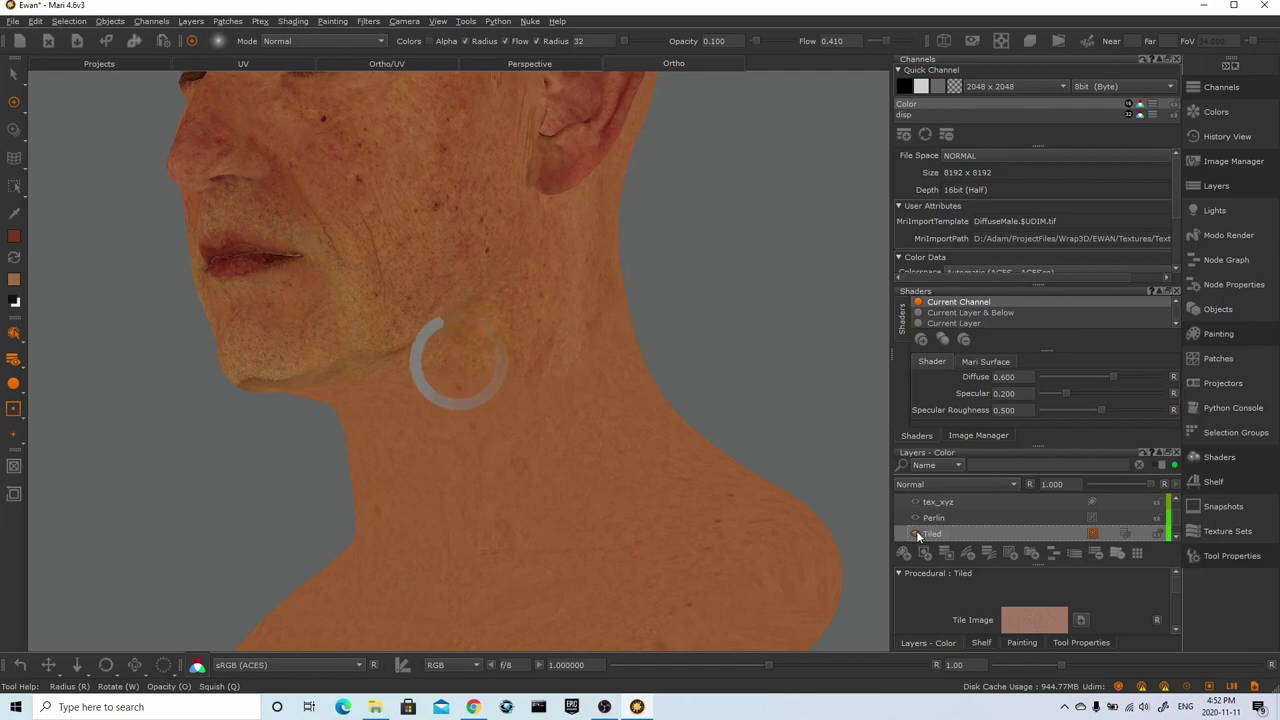
Toggle the visibility of the Tiled and Perlin layers to compare their effect on the neck
click(915, 534)
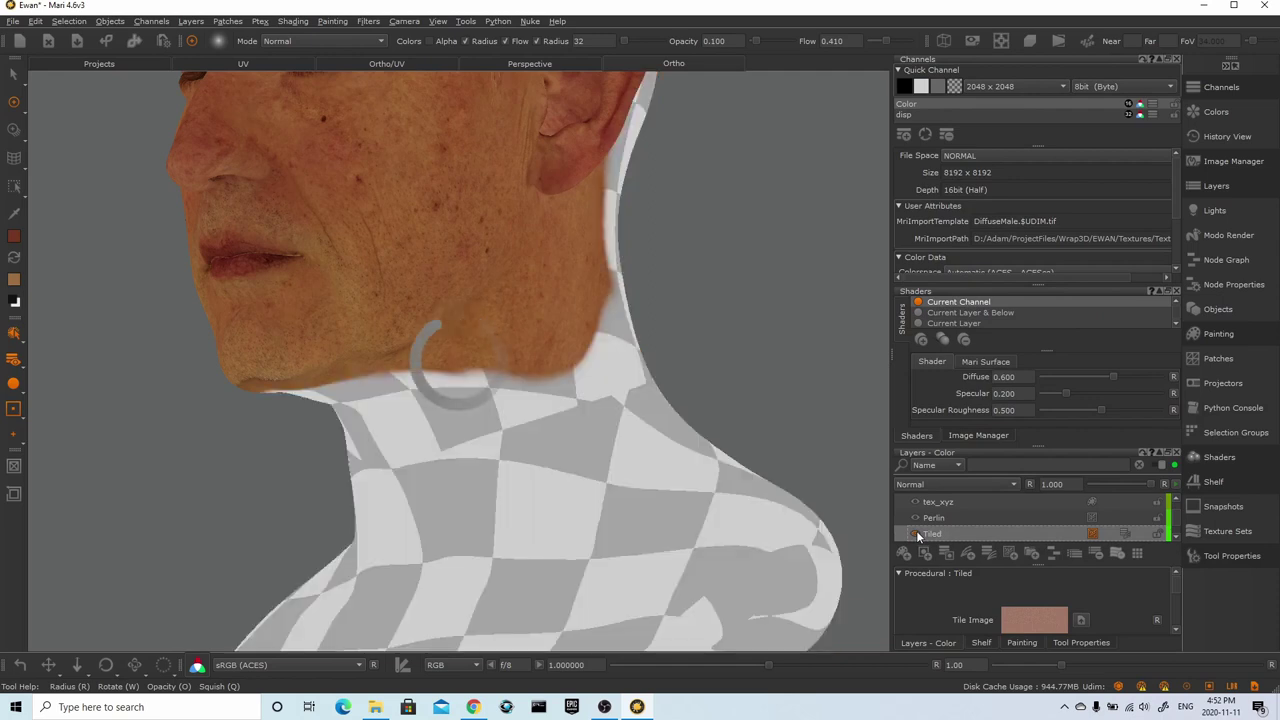
click(914, 519)
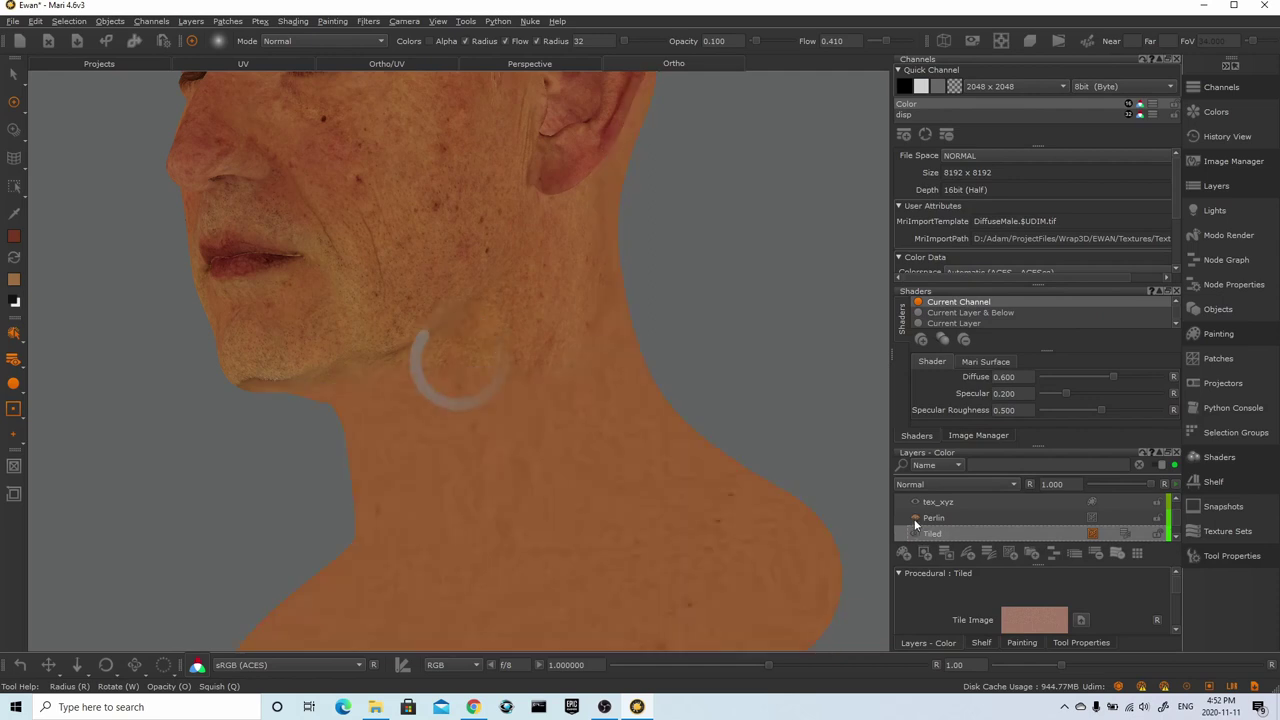
click(914, 519)
Set the Perlin layer's opacity to 0.267, judging the blend against the skin along the jaw
scroll(672, 477, up, 5)
click(1000, 518)
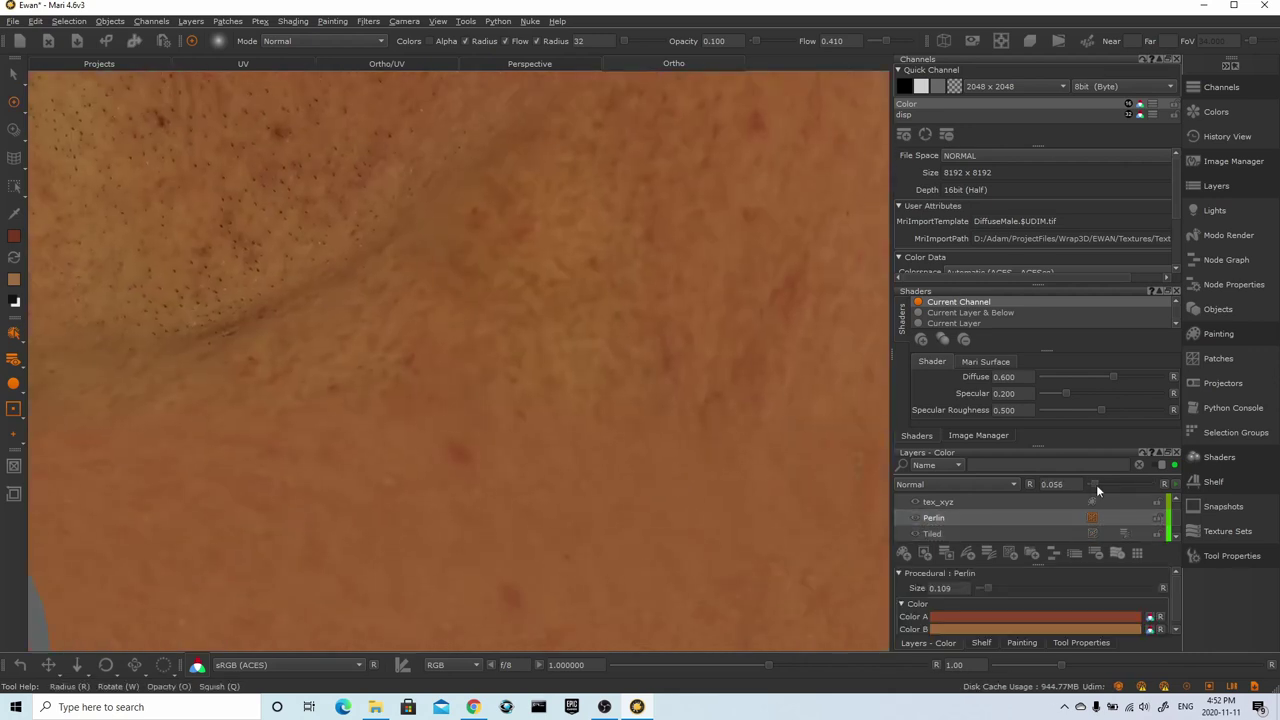
drag(1094, 488, 1109, 489)
alt+right_drag(830, 467, 667, 430)
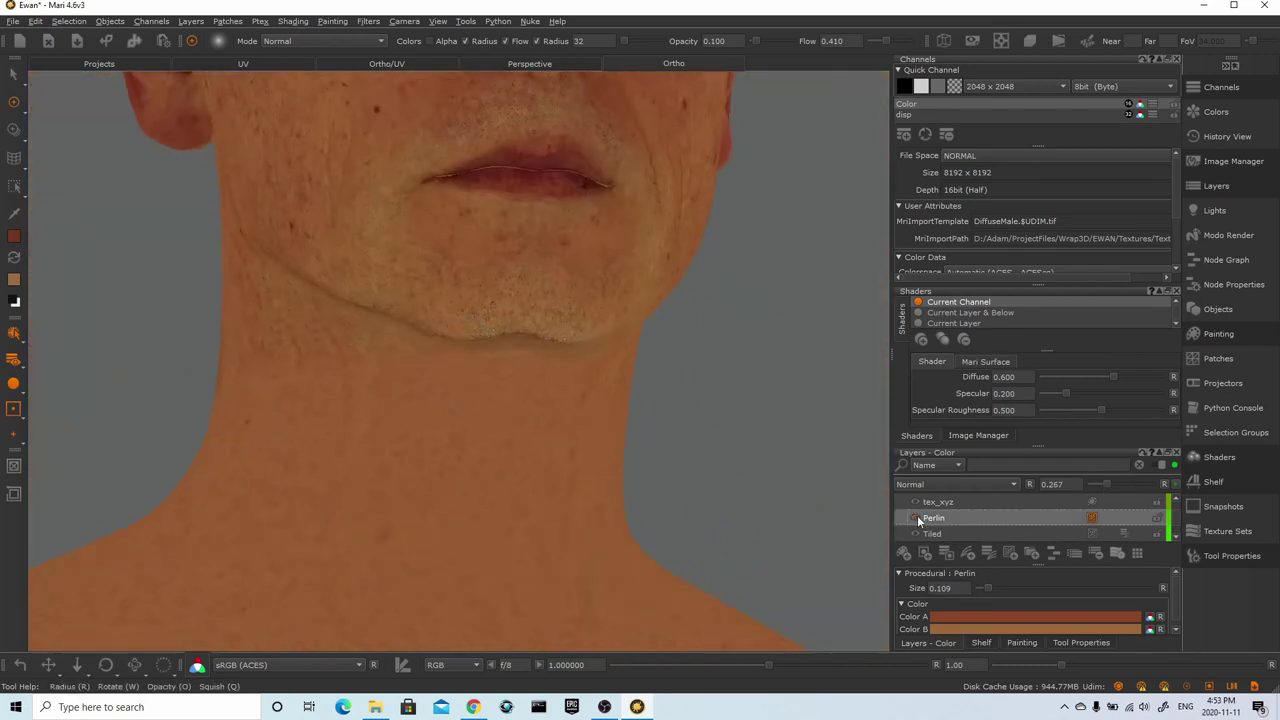
Make tex_xyz the active layer and choose the super-soft brush from the Basic Brushes for working on the forehead
mouse_move(686, 420)
alt+mouse_down()
mouse_move(806, 434)
mouse_move(670, 430)
alt+mouse_up()
alt+middle_drag(655, 180, 649, 426)
scroll(648, 426, up, 5)
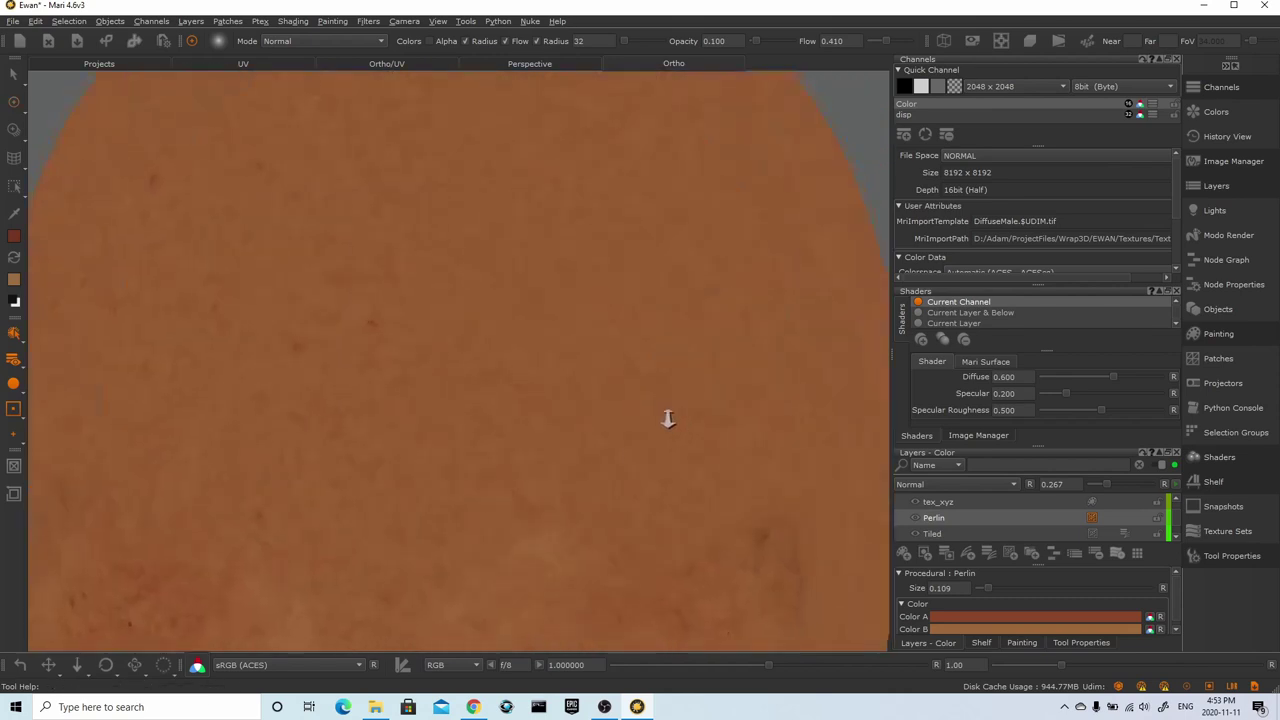
scroll(631, 360, down, 2)
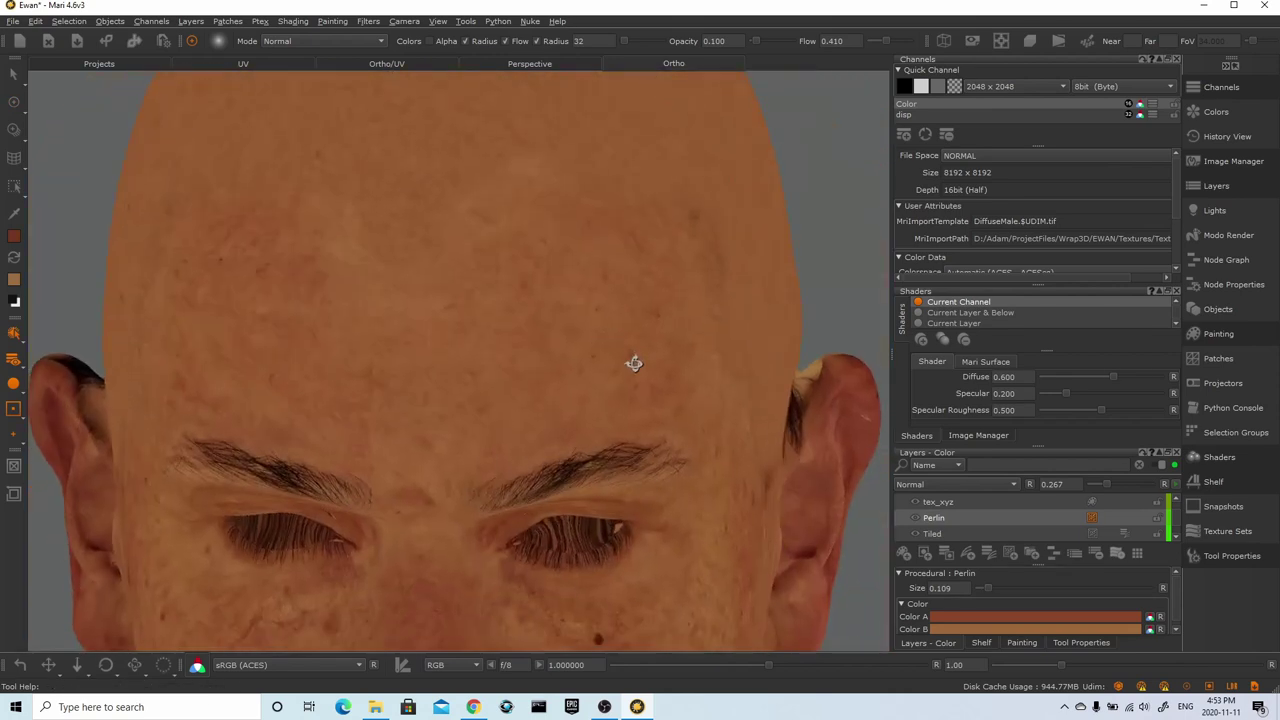
click(950, 507)
mouse_move(500, 168)
middle_down()
mouse_move(505, 330)
mouse_move(494, 337)
mouse_move(537, 345)
middle_up()
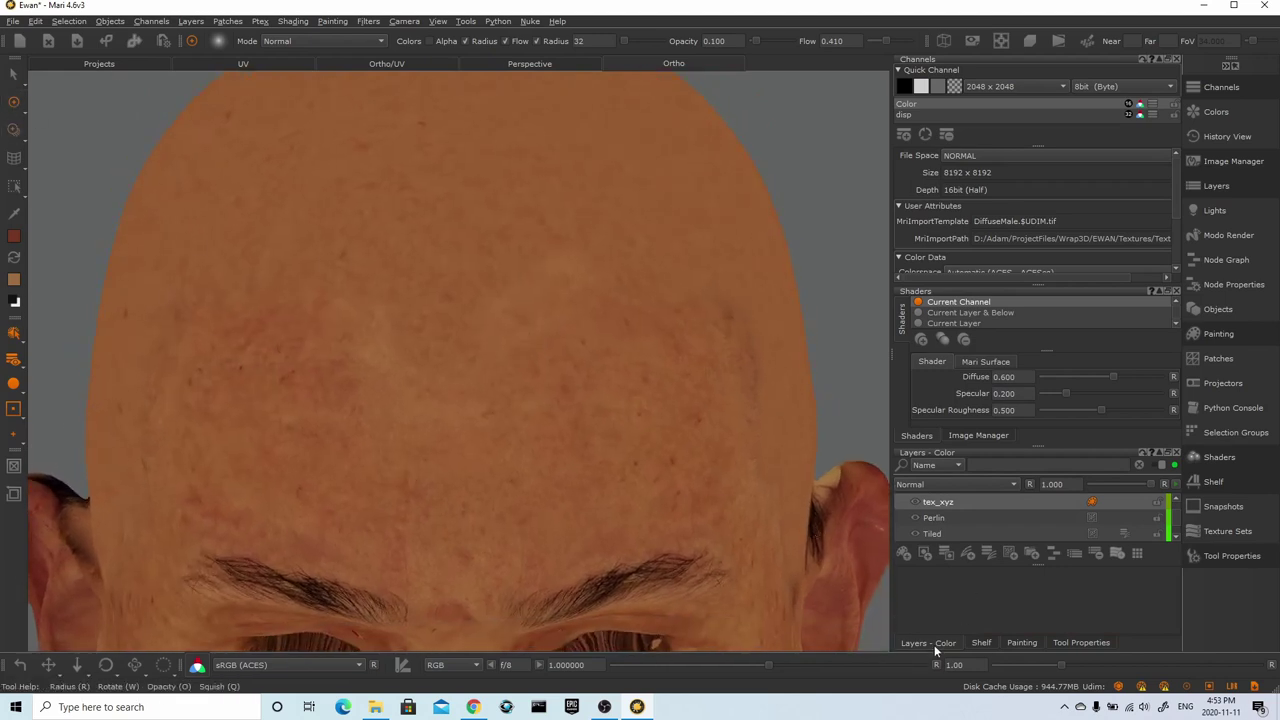
click(981, 642)
click(938, 465)
click(1088, 562)
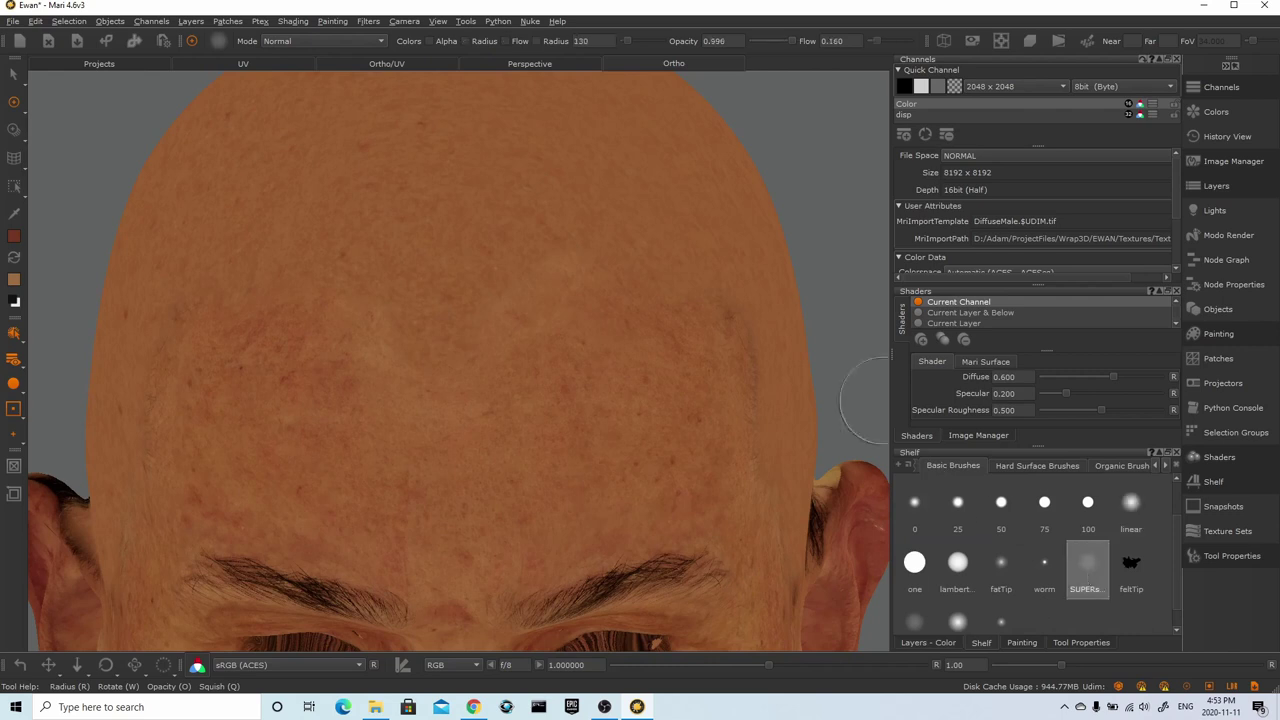
Set the brush's paint mode to Clear and erase the hairline edge across the upper forehead on tex_xyz
click(328, 41)
click(324, 57)
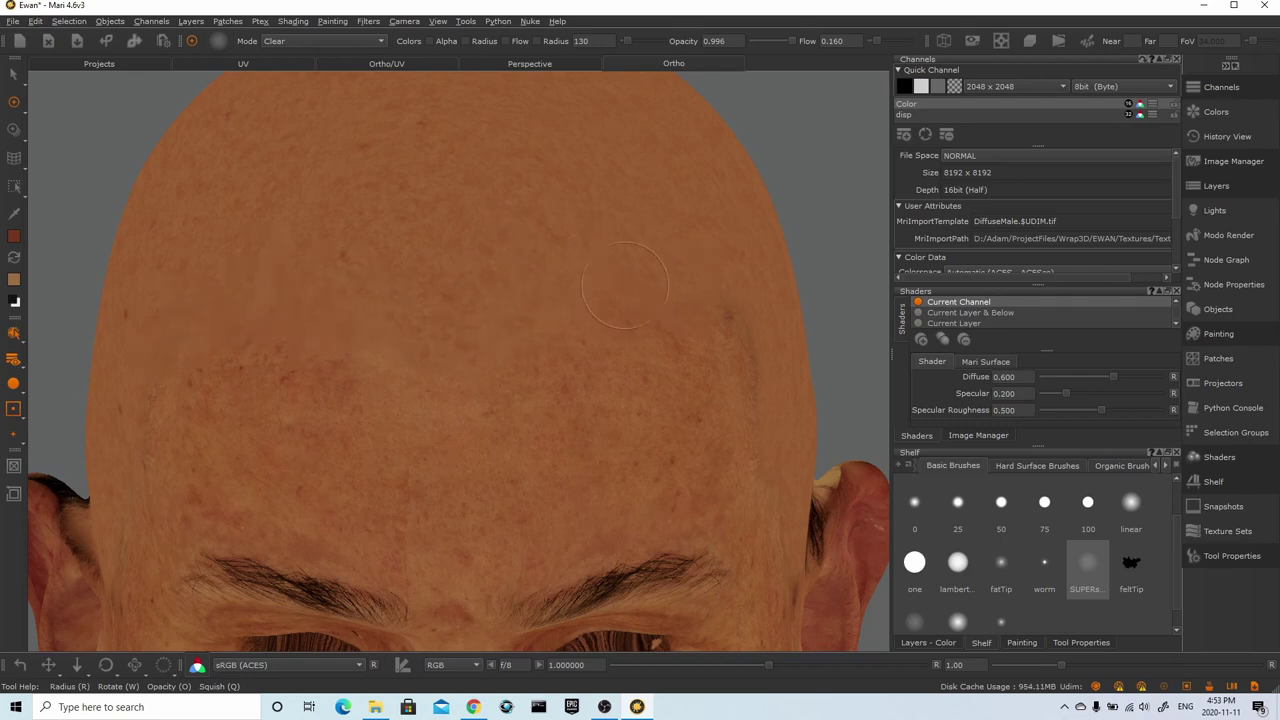
mouse_move(734, 312)
mouse_down()
mouse_move(748, 350)
mouse_move(744, 332)
mouse_up()
key(b)
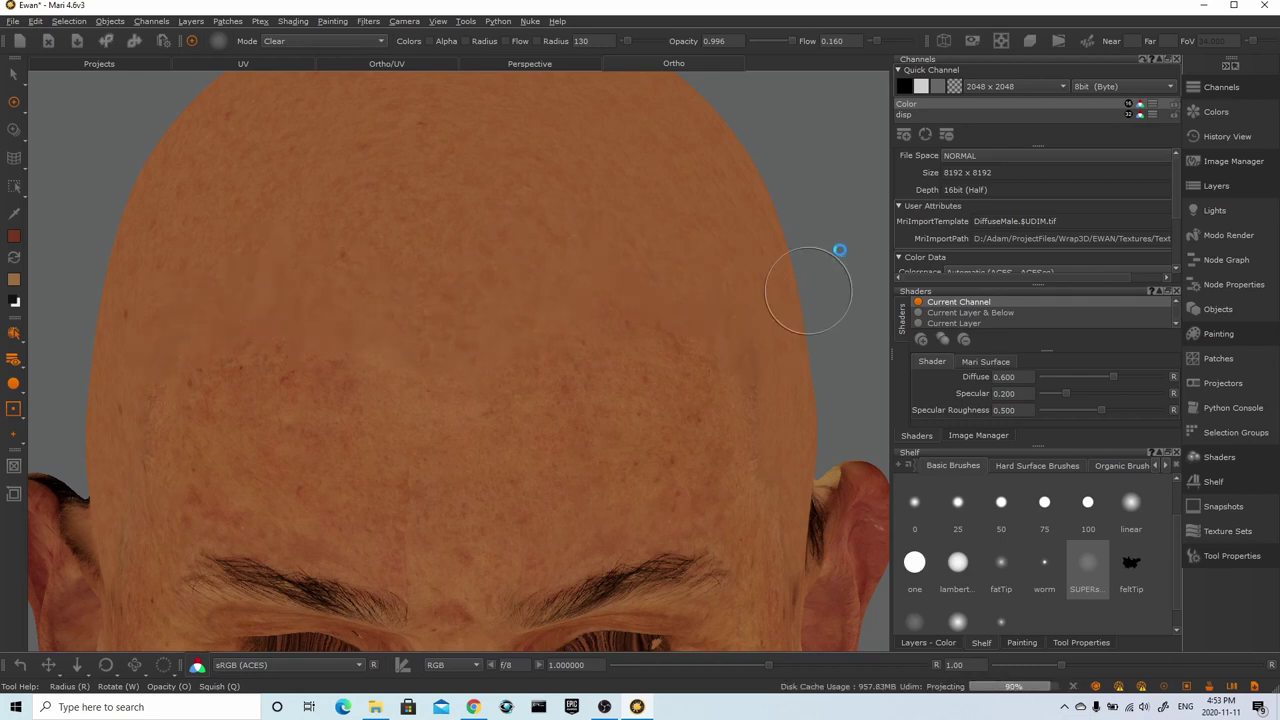
Erase the hair residue across the left temple and the dark sideburn in front of the left ear
alt+right_drag(809, 290, 754, 217)
alt+drag(754, 217, 494, 251)
alt+right_drag(494, 251, 303, 334)
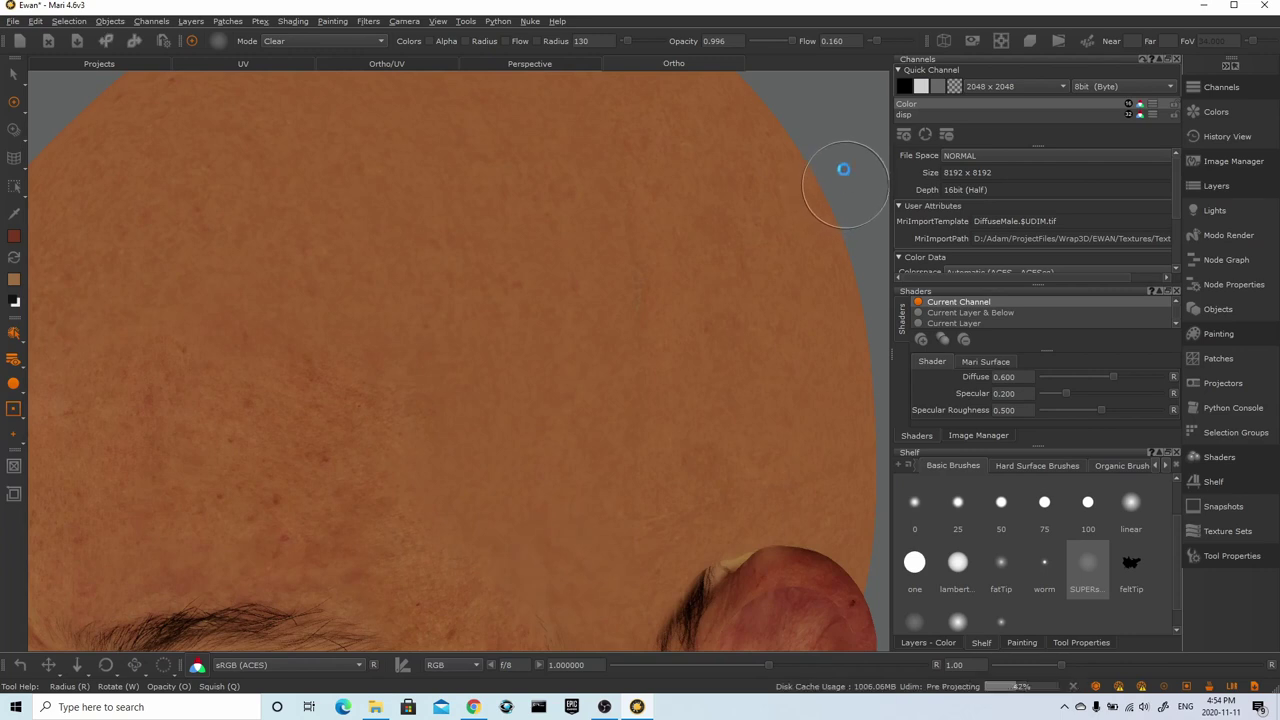
alt+right_drag(823, 157, 698, 256)
alt+middle_drag(698, 256, 620, 126)
alt+right_drag(620, 126, 532, 493)
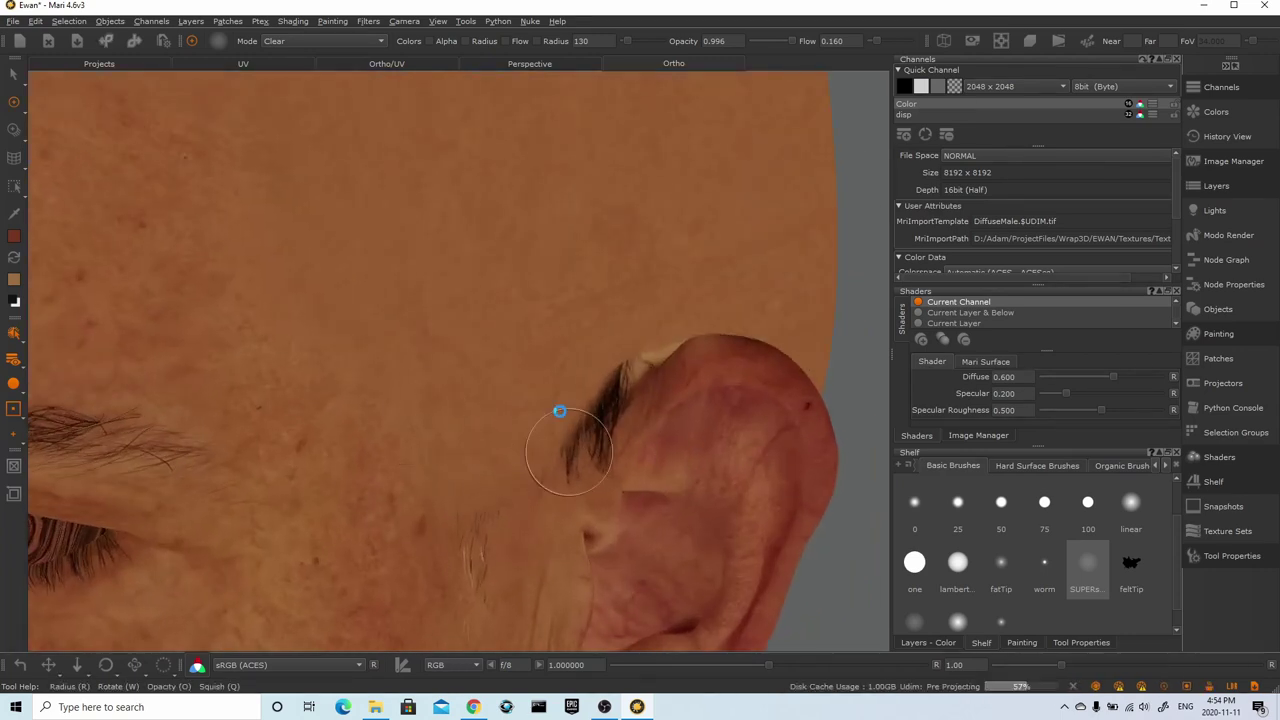
alt+middle_drag(569, 451, 435, 443)
alt+right_drag(435, 443, 475, 405)
mouse_move(475, 400)
mouse_down()
mouse_move(441, 457)
mouse_move(485, 445)
mouse_move(563, 353)
mouse_up()
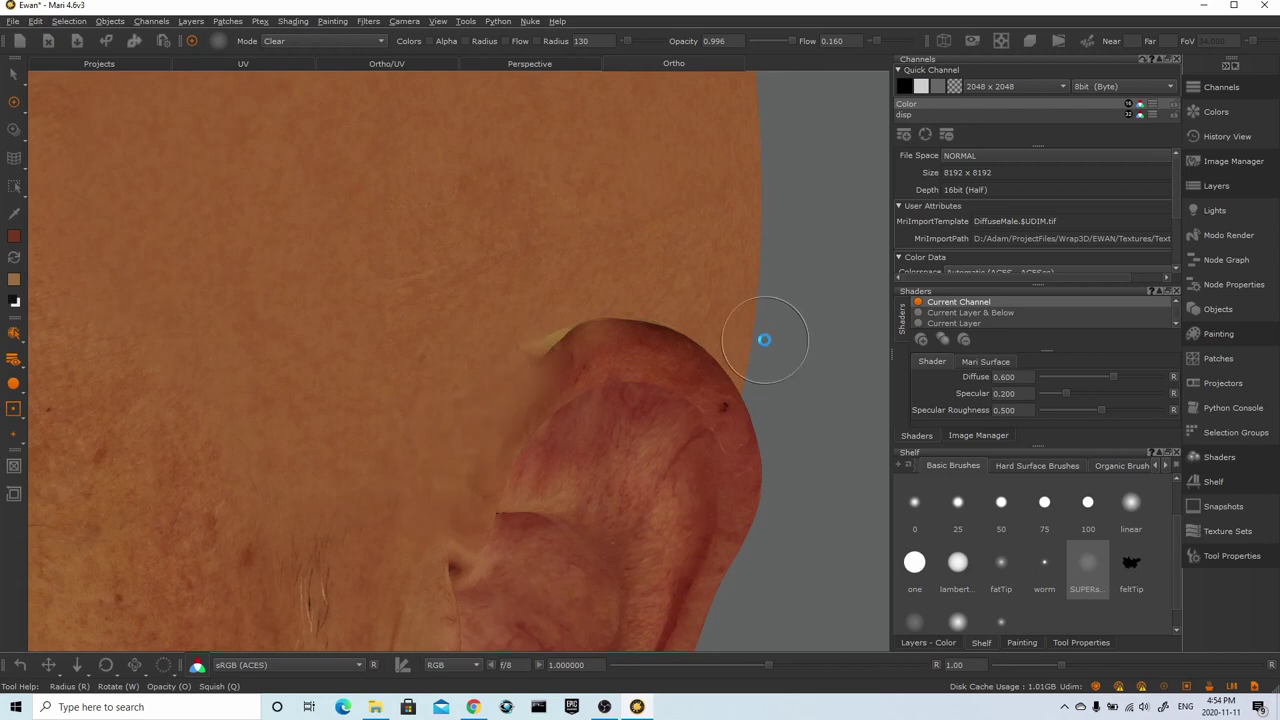
Erase the pale fringe where the top of the left ear meets the head
alt+right_drag(763, 340, 715, 370)
alt+drag(715, 370, 700, 380)
alt+right_drag(700, 380, 745, 350)
drag(585, 370, 508, 396)
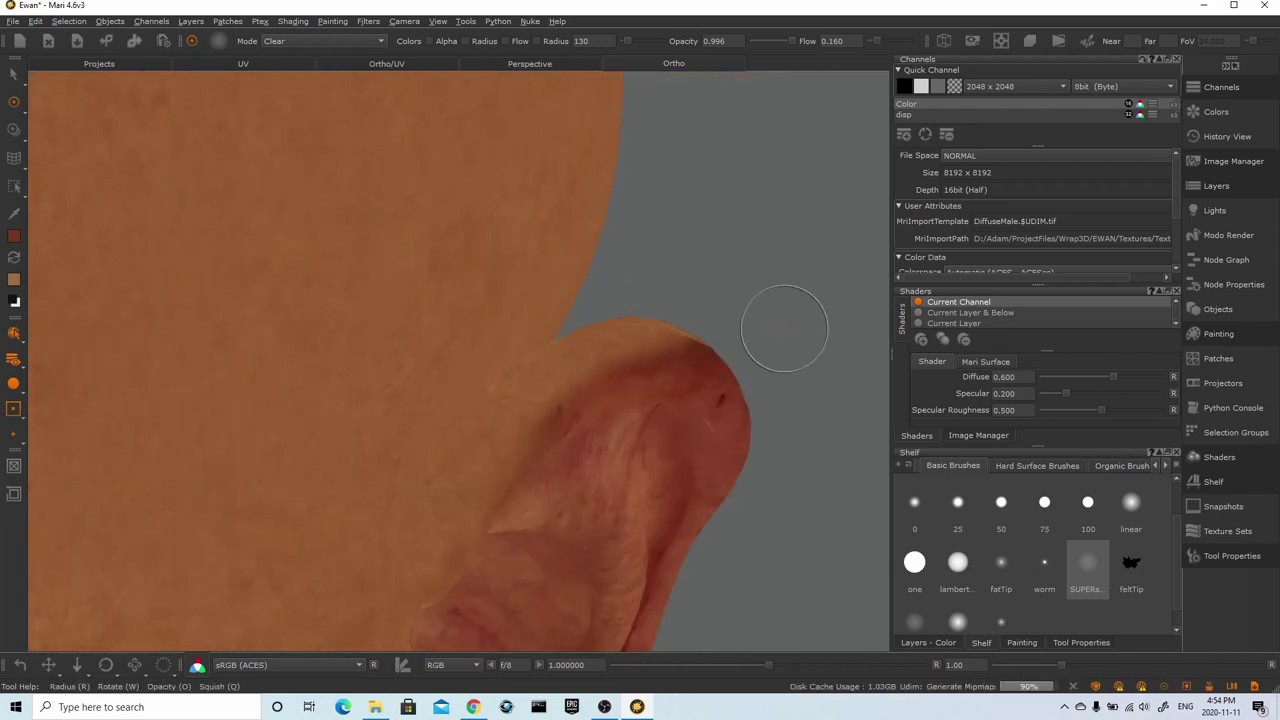
Clear the leftover projection edges behind the left ear and below its earlobe
mouse_move(786, 320)
alt+mouse_down()
mouse_move(500, 400)
mouse_move(467, 252)
mouse_move(484, 460)
mouse_move(470, 500)
mouse_move(520, 567)
mouse_move(571, 517)
mouse_move(400, 223)
mouse_move(430, 312)
mouse_move(474, 230)
alt+mouse_up()
alt+middle_drag(375, 107, 500, 237)
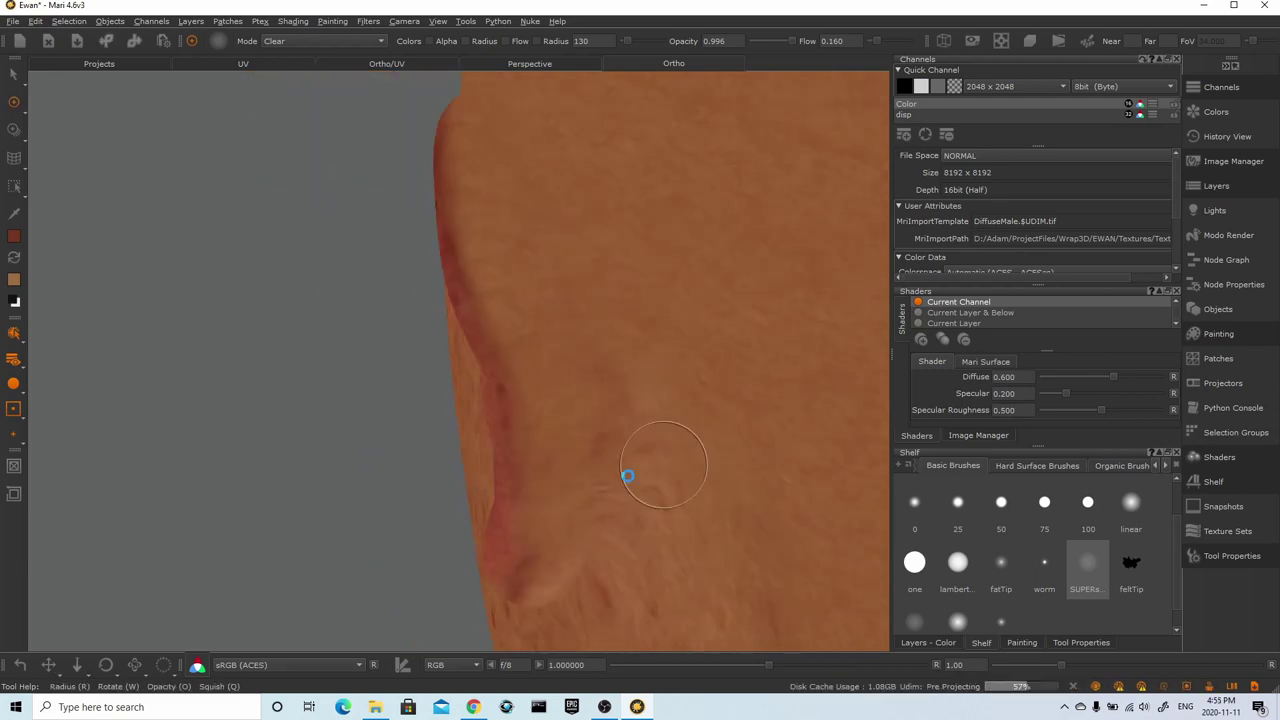
alt+drag(643, 457, 660, 383)
mouse_move(749, 377)
alt+mouse_down()
mouse_move(809, 414)
mouse_move(725, 381)
alt+mouse_up()
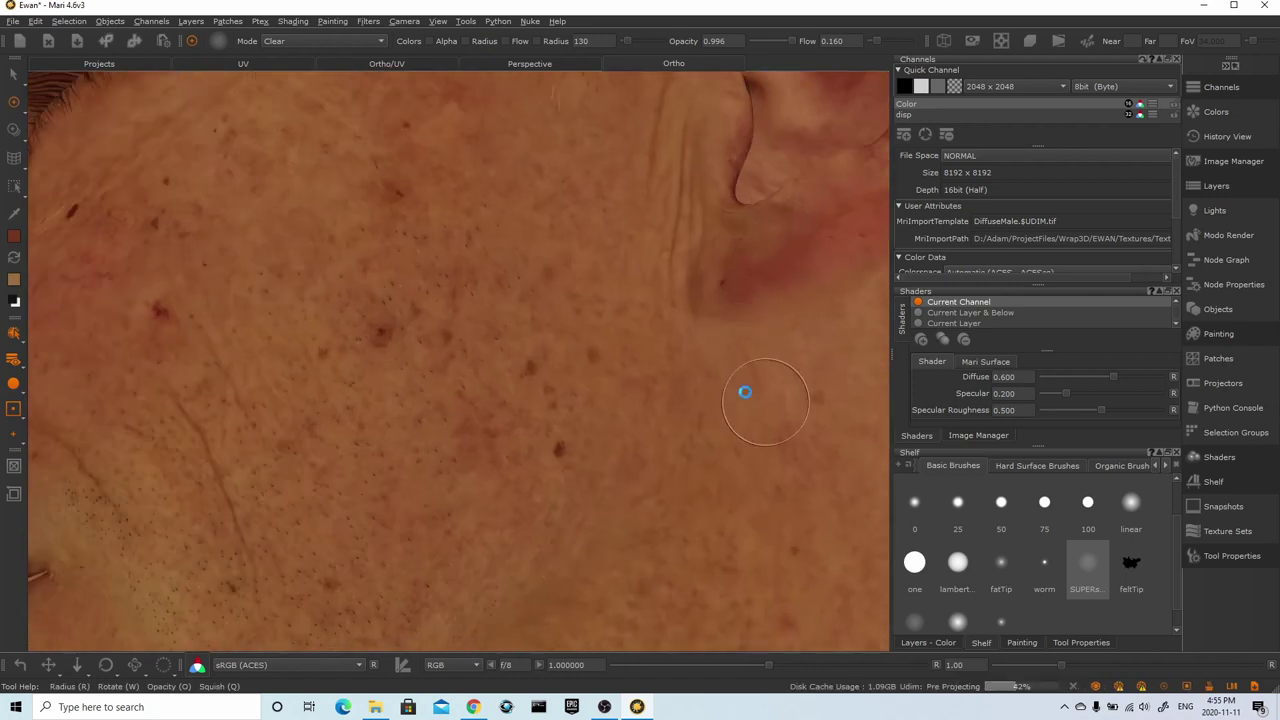
Erase the hair residue in front of and above the right ear on the tex_xyz layer
alt+right_drag(763, 400, 640, 390)
alt+drag(640, 390, 791, 417)
alt+right_drag(791, 417, 525, 194)
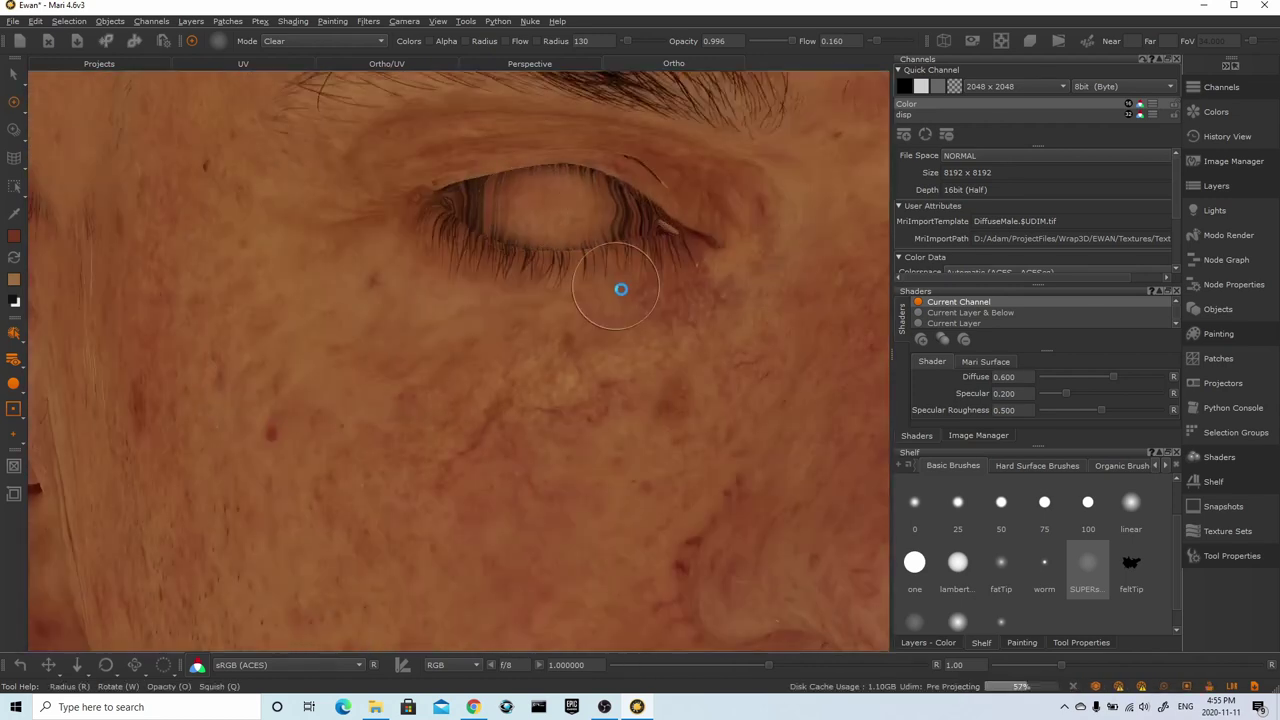
mouse_move(623, 286)
alt+mouse_down()
mouse_move(501, 230)
mouse_move(560, 360)
alt+mouse_up()
mouse_move(570, 285)
mouse_down()
mouse_move(545, 248)
mouse_move(345, 240)
mouse_up()
alt+right_drag(627, 320, 408, 264)
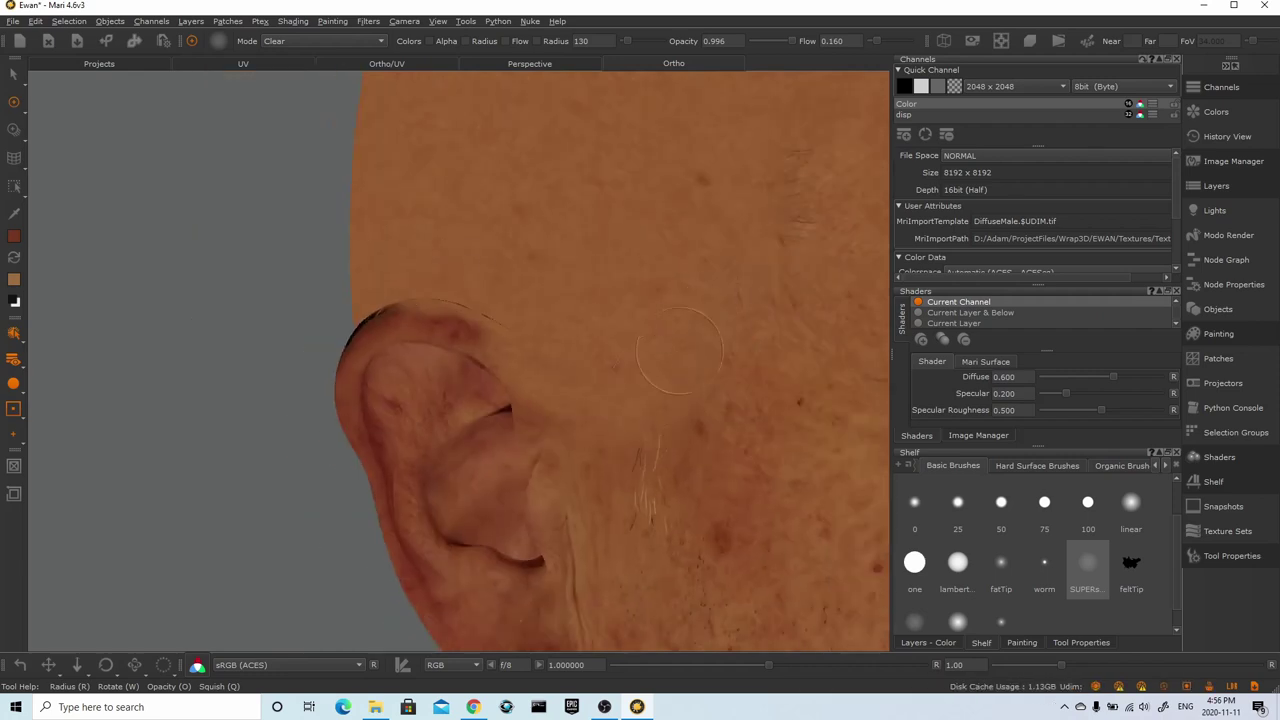
Erase the dark hair and pale patch behind the top of the right ear
alt+drag(680, 350, 582, 360)
alt+right_drag(690, 210, 563, 360)
alt+right_drag(592, 238, 380, 266)
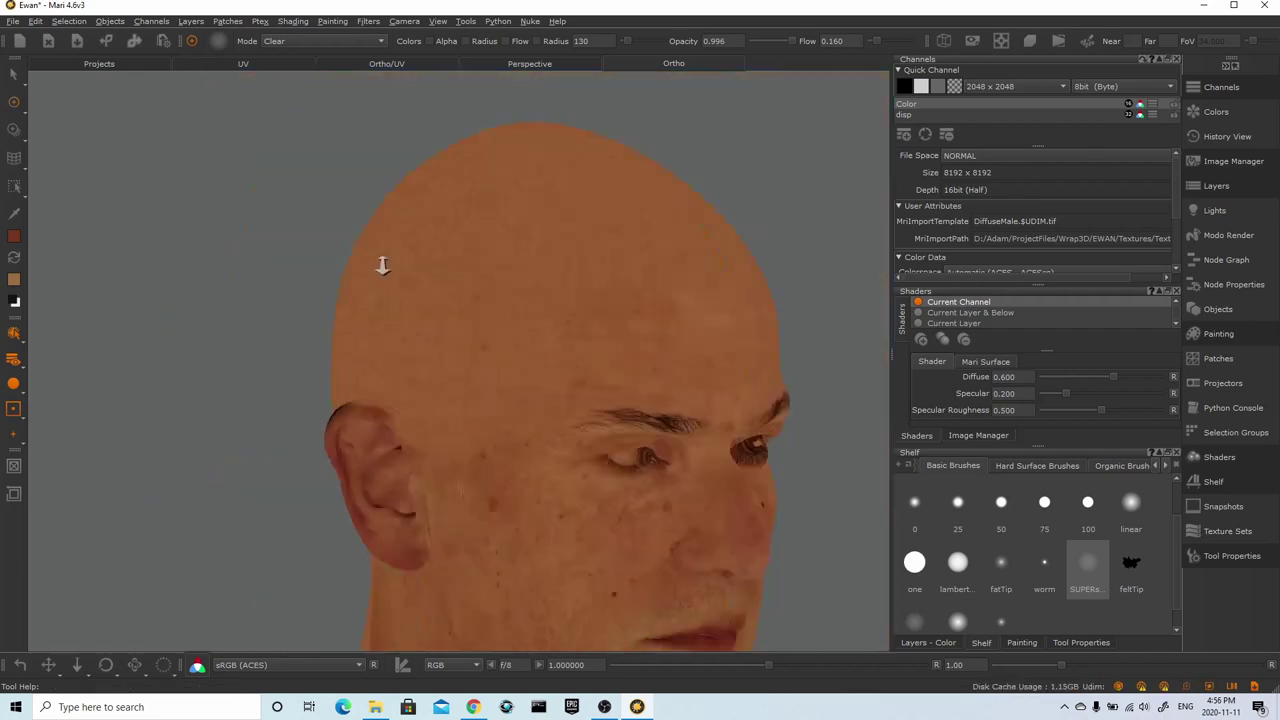
alt+drag(380, 266, 540, 270)
alt+middle_drag(540, 270, 523, 237)
alt+right_drag(523, 237, 620, 260)
mouse_move(170, 310)
alt+mouse_down()
mouse_move(294, 318)
mouse_move(318, 332)
alt+mouse_up()
drag(415, 350, 449, 335)
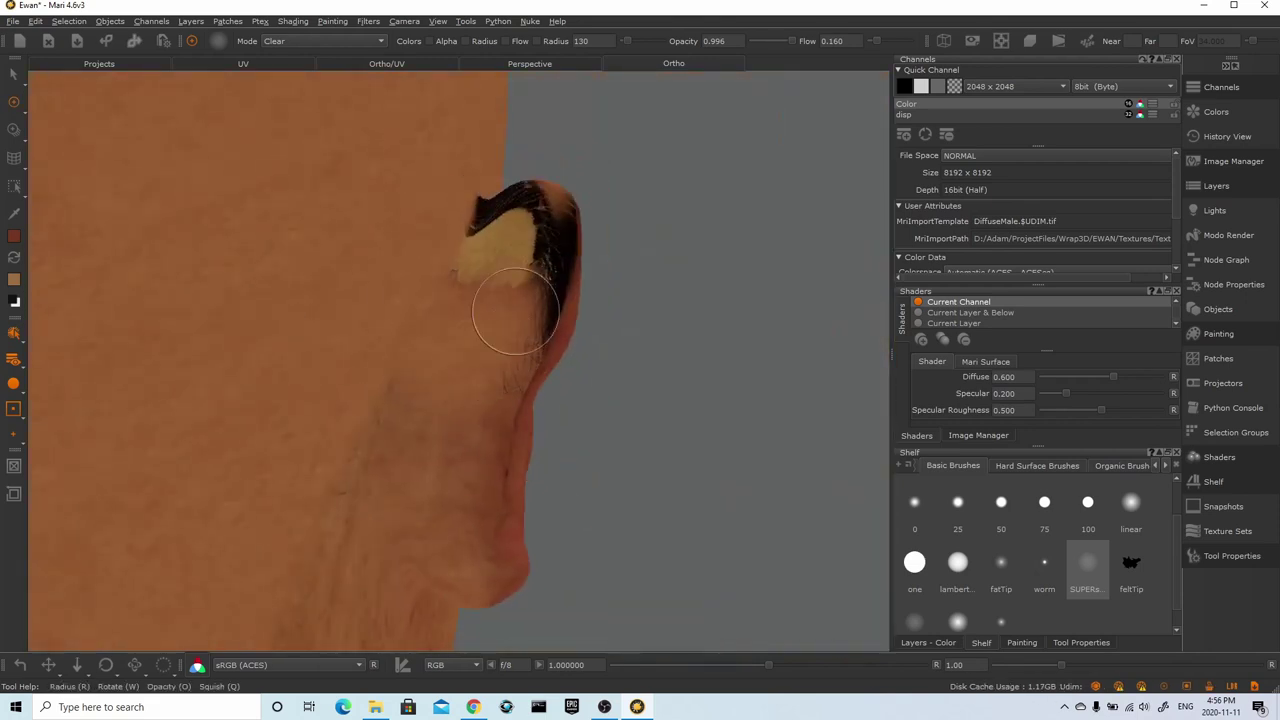
alt+drag(515, 312, 480, 420)
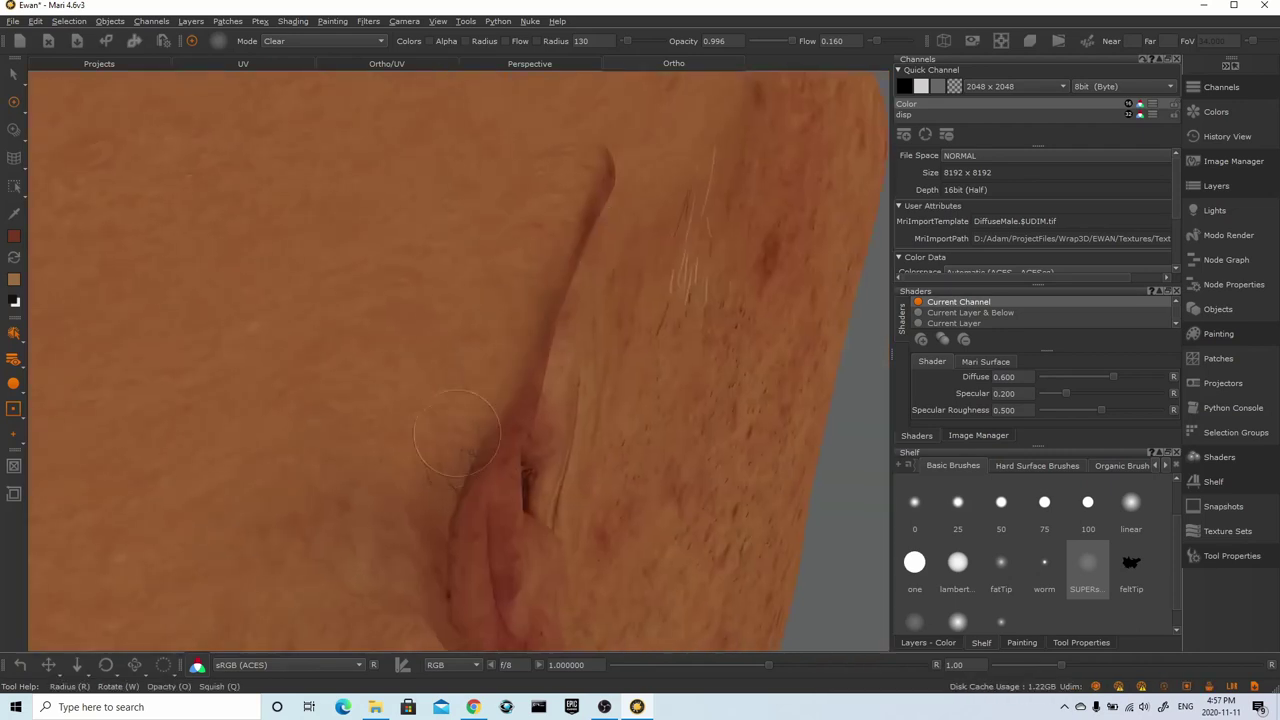
Clear the leftover projection edges behind the right ear and around its earlobe
alt+drag(429, 491, 530, 450)
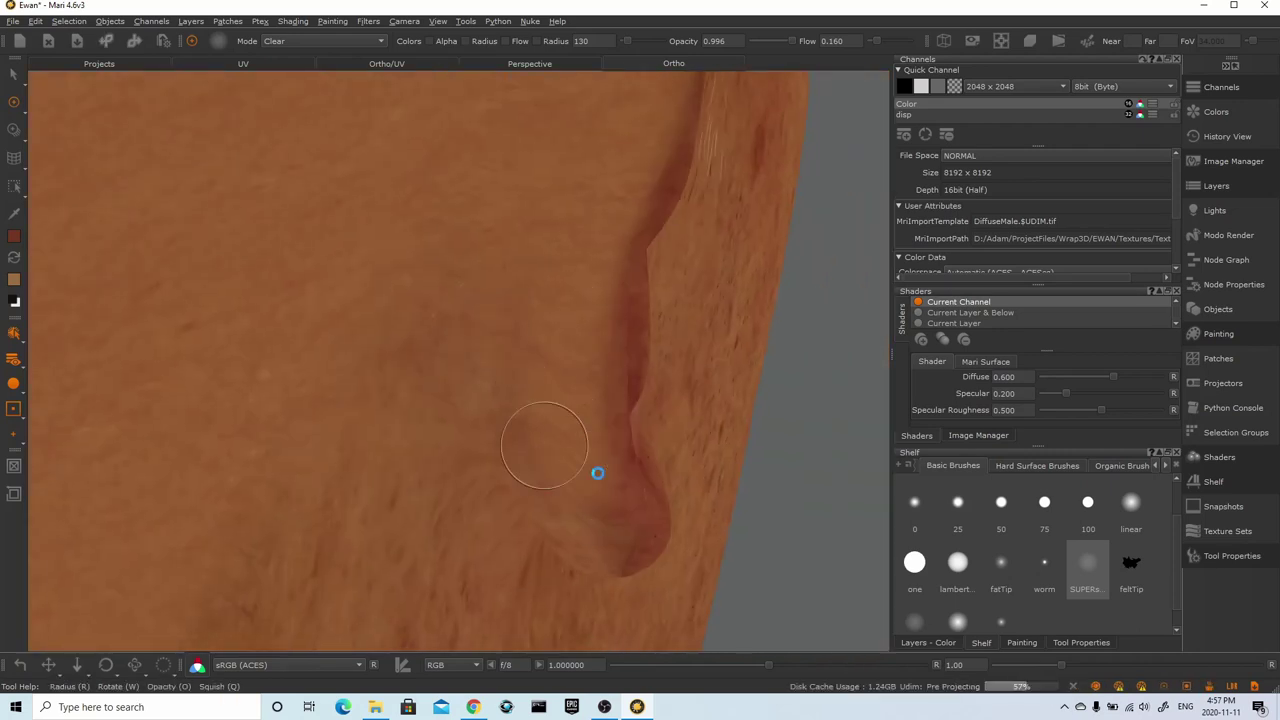
alt+drag(597, 472, 409, 194)
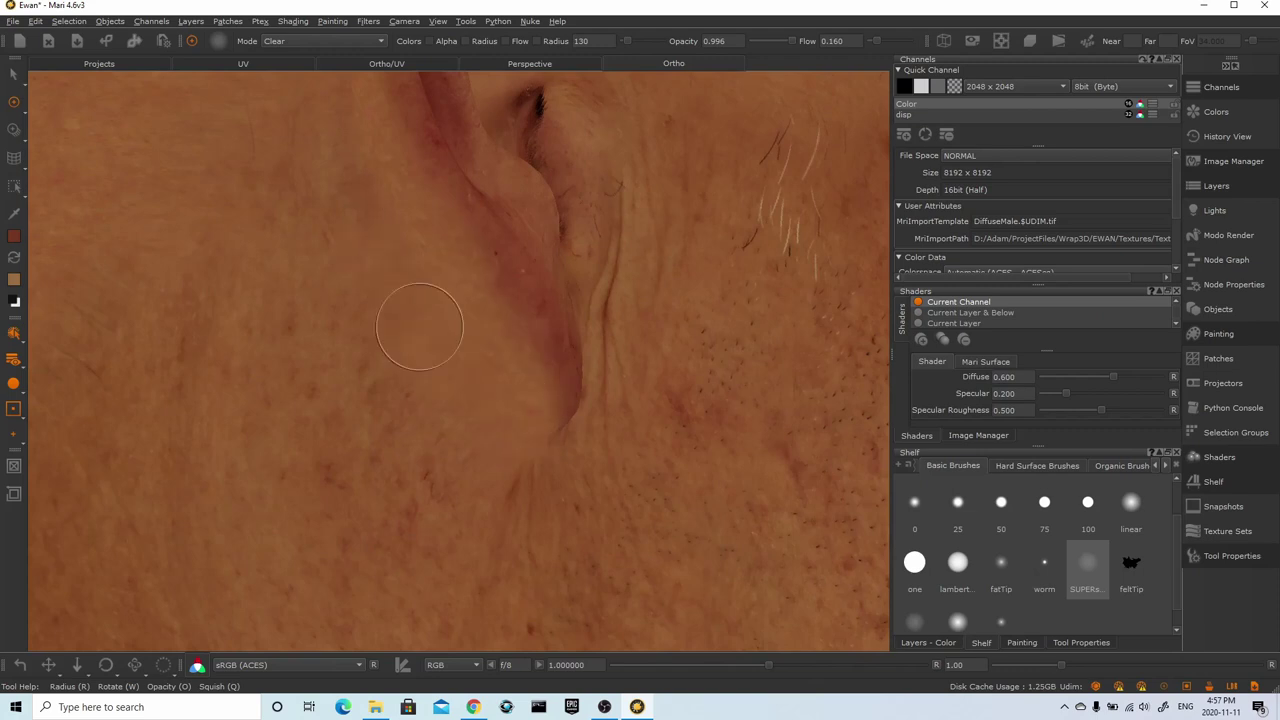
alt+drag(420, 327, 625, 483)
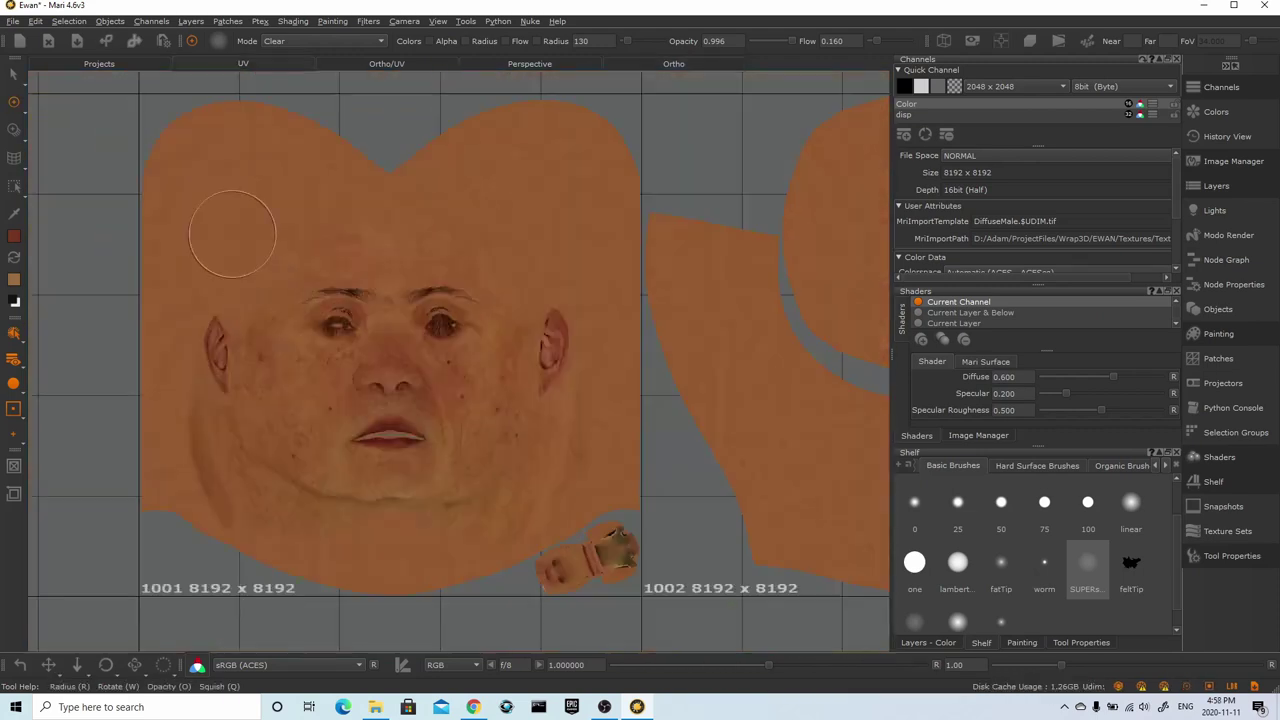
In the UV view, erase the projected eye inside the right eye opening and upper lid with a brush radius of 109
scroll(525, 325, up, 5)
mouse_move(525, 325)
mouse_down()
mouse_move(528, 305)
mouse_move(440, 315)
mouse_move(540, 260)
mouse_move(504, 285)
mouse_up()
mouse_move(574, 309)
mouse_down()
mouse_move(405, 330)
mouse_move(490, 362)
mouse_move(622, 325)
mouse_up()
key(r)
drag(603, 257, 560, 257)
mouse_move(600, 240)
mouse_down()
mouse_move(659, 259)
mouse_move(715, 365)
mouse_move(566, 420)
mouse_move(455, 428)
mouse_move(355, 300)
mouse_move(510, 120)
mouse_move(578, 123)
mouse_move(709, 171)
mouse_up()
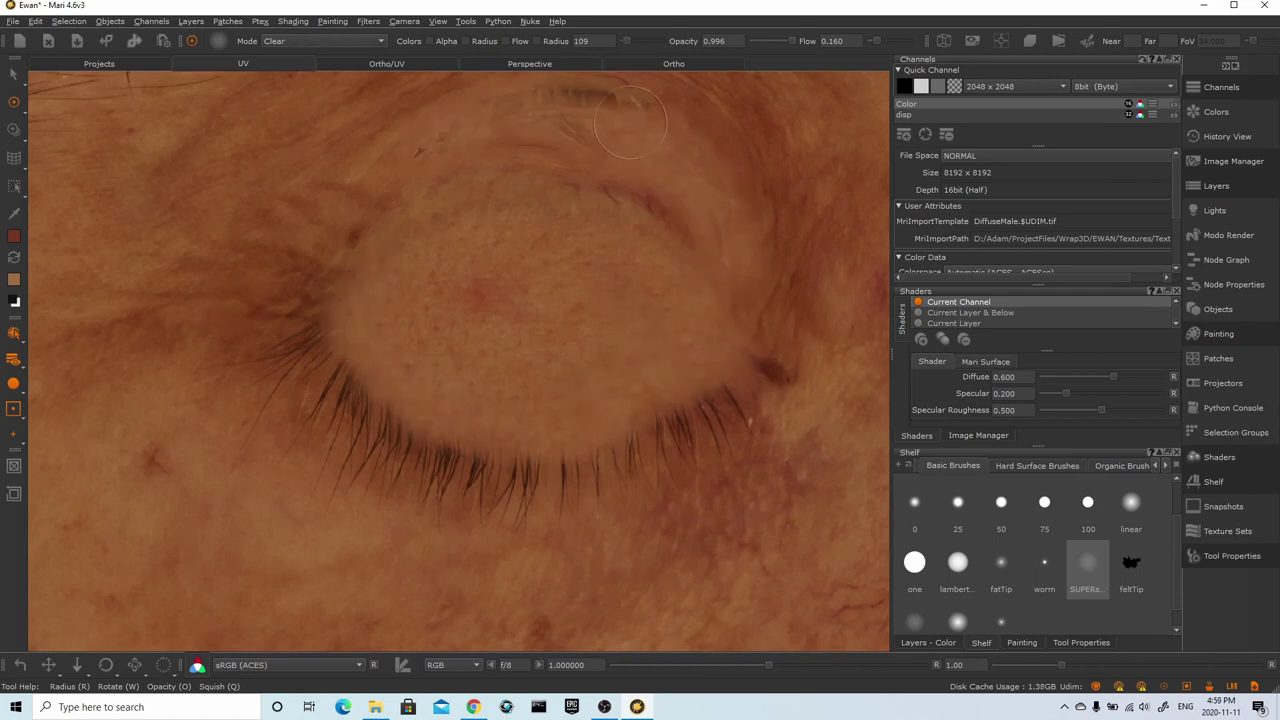
middle_drag(623, 134, 615, 339)
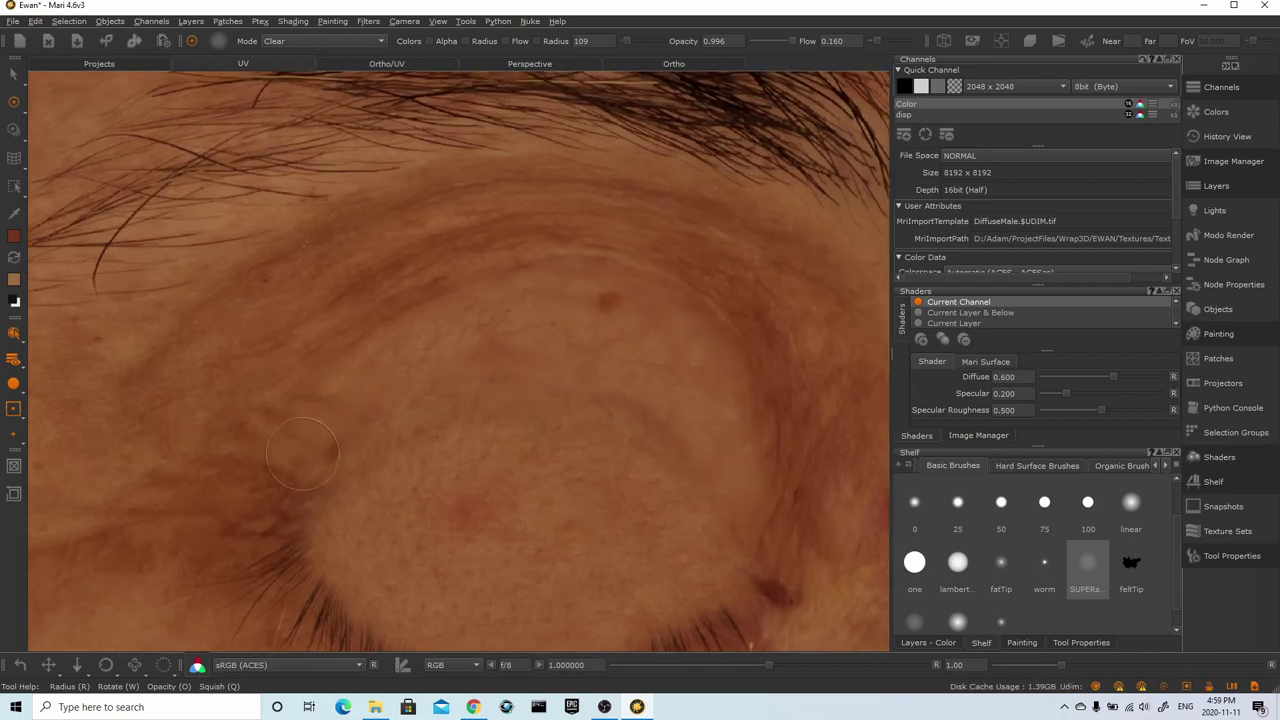
Erase the pale rim and stretched lashes along the upper lid of the left eye in the UV view
scroll(697, 431, down, 5)
alt+middle_drag(697, 431, 330, 365)
scroll(530, 219, up, 5)
mouse_move(530, 219)
mouse_down()
mouse_move(615, 180)
mouse_move(551, 166)
mouse_move(720, 155)
mouse_move(830, 210)
mouse_up()
drag(700, 200, 830, 205)
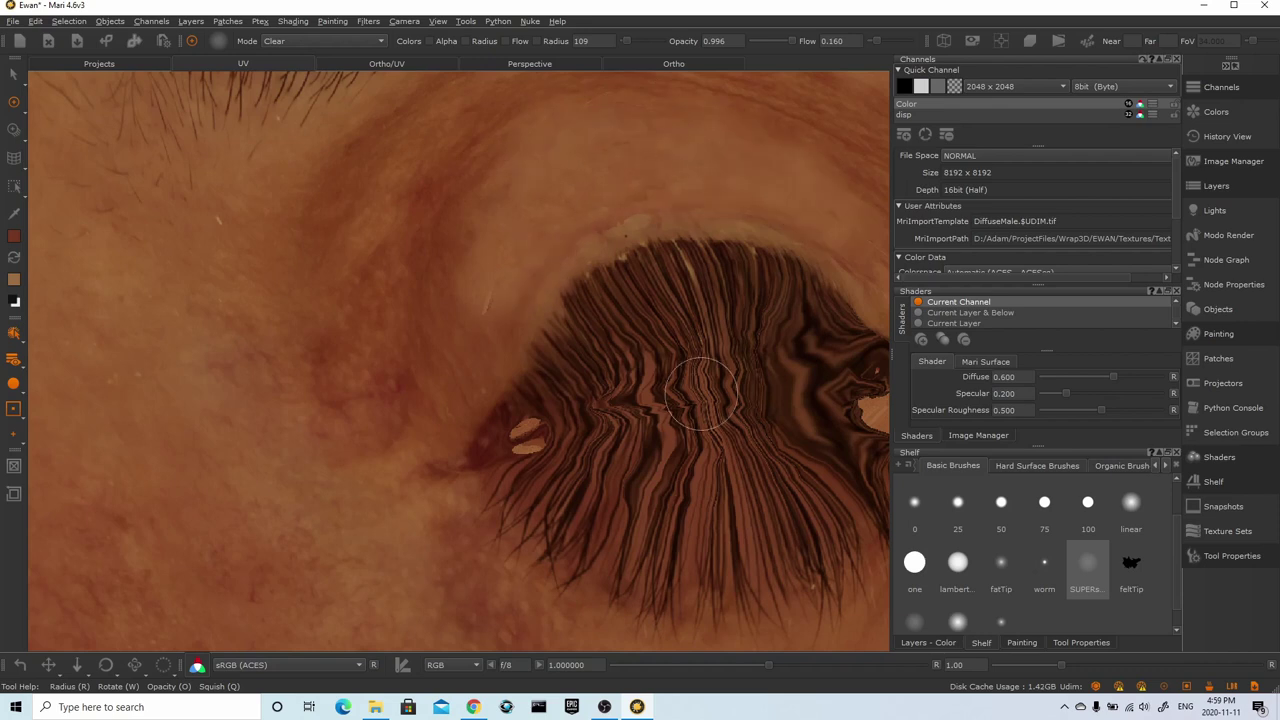
drag(701, 394, 682, 405)
Resize the brush and erase the stretched dark lash streaks across the left eye opening and its inner corner
key(r)
mouse_move(682, 405)
mouse_down()
mouse_move(716, 407)
mouse_move(692, 366)
mouse_move(735, 362)
mouse_move(679, 361)
mouse_move(590, 475)
mouse_move(830, 390)
mouse_move(590, 335)
mouse_move(770, 465)
mouse_move(688, 462)
mouse_up()
alt+middle_drag(700, 455, 280, 400)
alt+right_drag(280, 400, 500, 355)
mouse_move(520, 348)
mouse_down()
mouse_move(542, 384)
mouse_move(507, 335)
mouse_move(498, 405)
mouse_move(450, 510)
mouse_up()
alt+right_drag(455, 495, 371, 443)
alt+middle_drag(371, 443, 520, 415)
mouse_move(520, 405)
mouse_down()
mouse_move(460, 400)
mouse_move(377, 335)
mouse_move(493, 216)
mouse_up()
mouse_move(355, 349)
mouse_down()
mouse_move(450, 430)
mouse_move(622, 378)
mouse_move(600, 380)
mouse_up()
Erase the remaining lashes around the outer and lower edges of the left eye, reducing the brush radius to 79
alt+middle_drag(620, 362, 404, 390)
alt+right_drag(404, 390, 475, 380)
mouse_move(450, 370)
mouse_down()
mouse_move(425, 402)
mouse_move(494, 409)
mouse_move(523, 386)
mouse_move(450, 373)
mouse_up()
key(r)
drag(463, 188, 482, 222)
mouse_move(486, 342)
mouse_down()
mouse_move(596, 459)
mouse_move(495, 450)
mouse_move(535, 445)
mouse_move(480, 515)
mouse_move(466, 511)
mouse_up()
alt+right_drag(655, 431, 417, 402)
alt+middle_drag(417, 402, 647, 380)
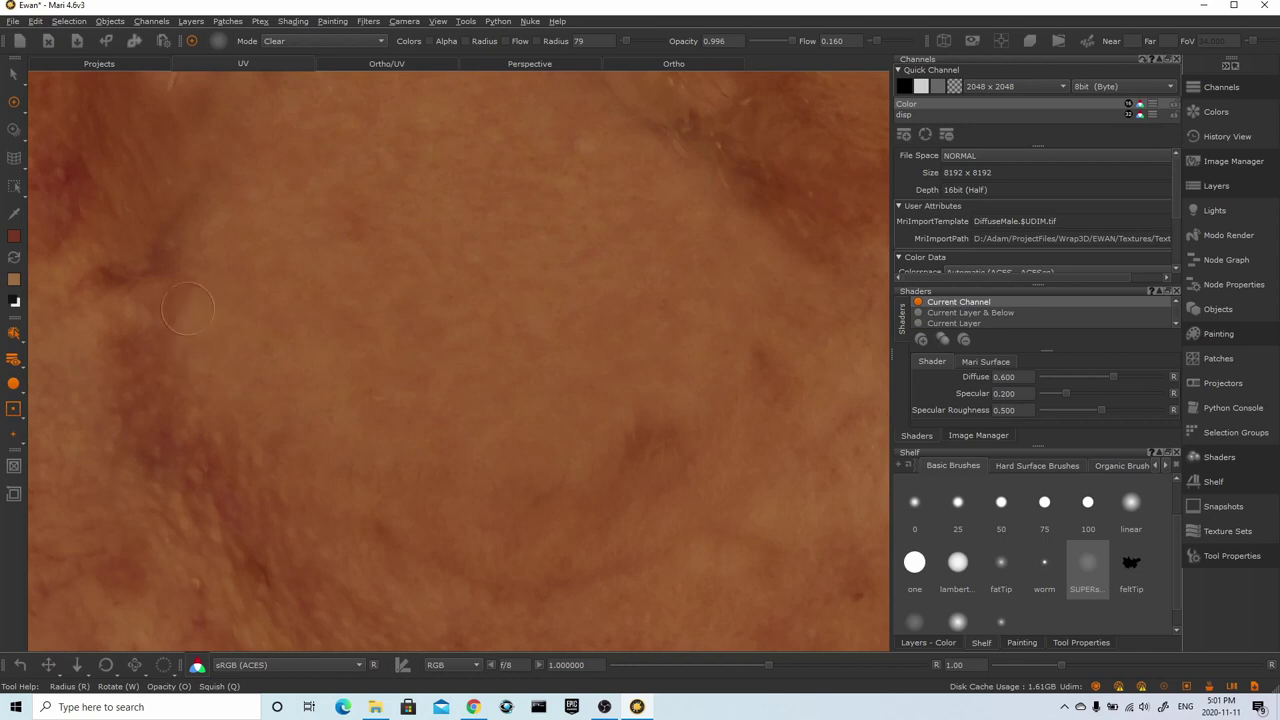
drag(653, 457, 667, 441)
Try to erase the lower lashes of the right eye with the current brush
mouse_move(709, 457)
alt+right_down()
mouse_move(177, 406)
mouse_move(310, 350)
alt+right_up()
mouse_move(300, 308)
mouse_down()
mouse_move(290, 312)
mouse_move(317, 310)
mouse_move(330, 392)
mouse_move(400, 371)
mouse_move(478, 412)
mouse_up()
drag(676, 363, 609, 383)
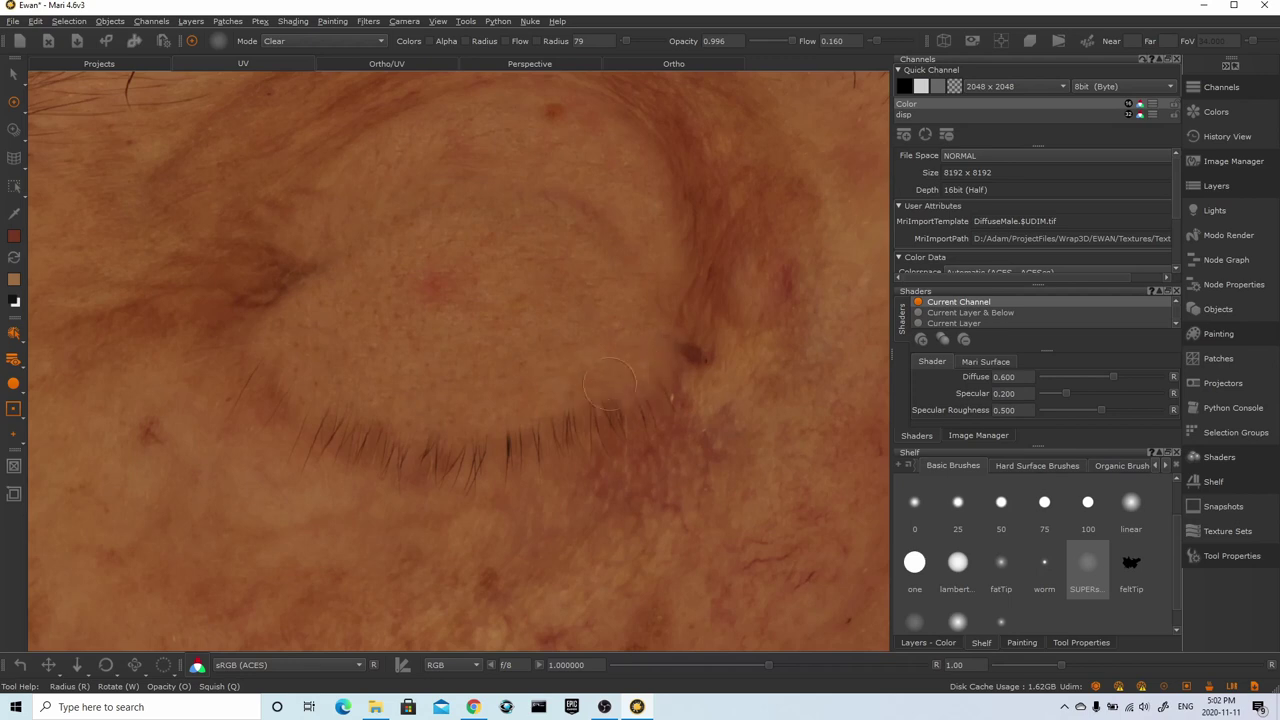
Set the Tiled layer's U Repeat to 1.4
click(930, 642)
scroll(1118, 591, down, 3)
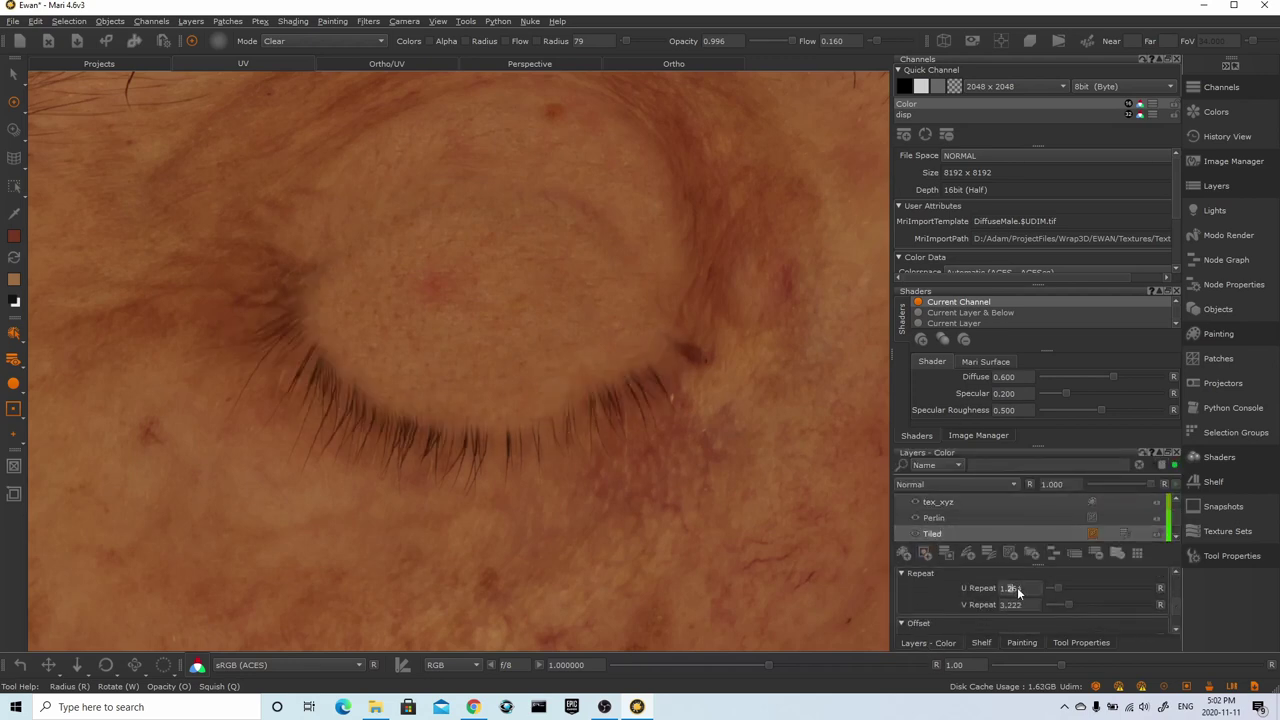
drag(1017, 588, 1030, 589)
text(4)
key(Return)
On the tex_xyz layer, erase the right eye's lower lashes with the brush radius enlarged to 129
alt+middle_drag(800, 440, 300, 500)
alt+right_drag(523, 560, 377, 463)
alt+right_drag(365, 540, 496, 328)
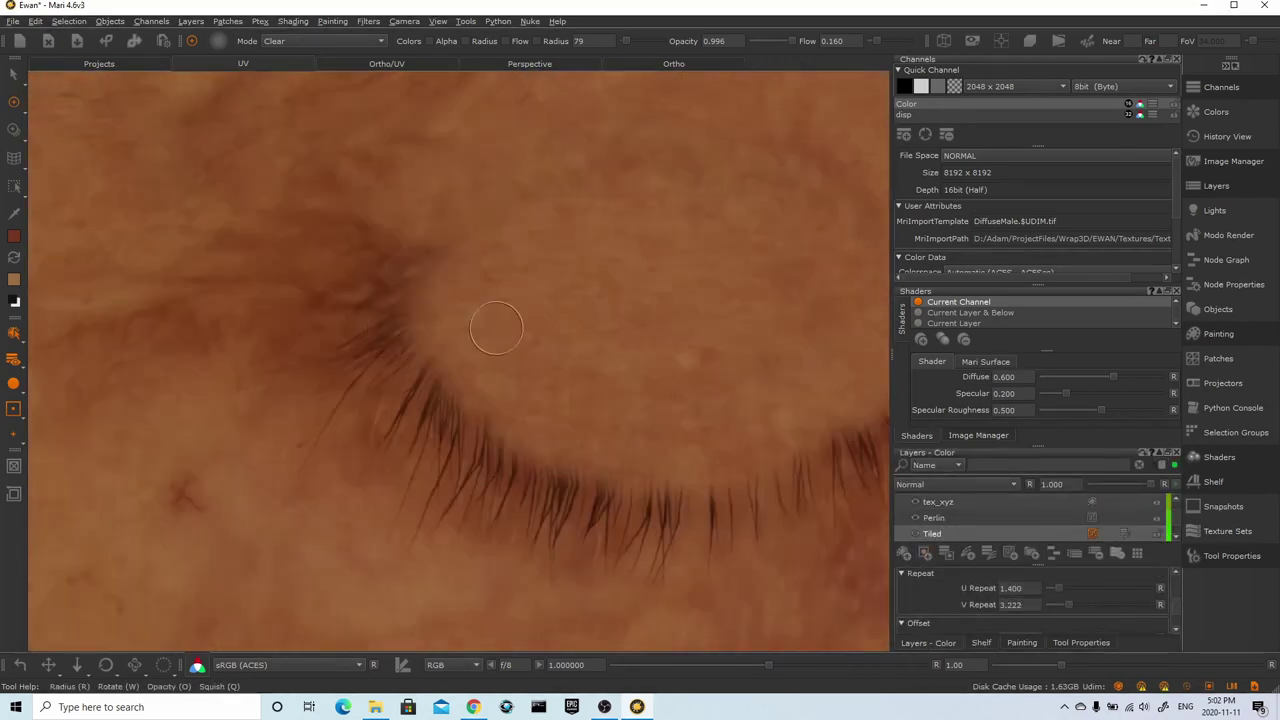
scroll(950, 511, up, 1)
click(944, 517)
mouse_move(414, 275)
mouse_down()
mouse_move(406, 326)
mouse_move(441, 340)
mouse_up()
key(r)
mouse_move(413, 377)
mouse_down()
mouse_move(437, 409)
mouse_move(573, 483)
mouse_move(845, 446)
mouse_move(860, 430)
mouse_up()
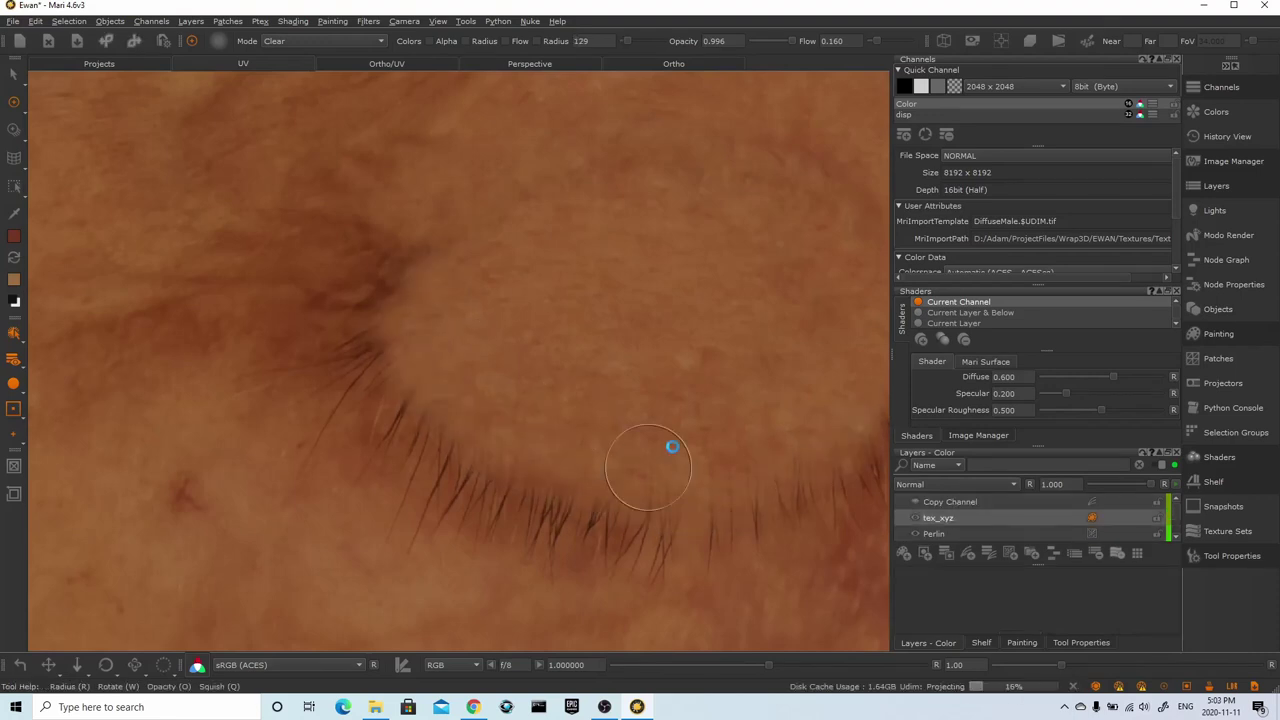
alt+middle_drag(650, 465, 455, 493)
mouse_move(758, 420)
mouse_down()
mouse_move(742, 440)
mouse_move(605, 491)
mouse_move(363, 515)
mouse_move(153, 368)
mouse_up()
Reduce the brush radius to 94 and erase the lashes below the outer corner of the right eye
alt+middle_drag(158, 364, 549, 360)
alt+right_drag(549, 360, 575, 362)
key(r)
drag(547, 332, 535, 331)
mouse_move(535, 331)
mouse_down()
mouse_move(432, 393)
mouse_move(634, 508)
mouse_move(672, 555)
mouse_move(726, 508)
mouse_up()
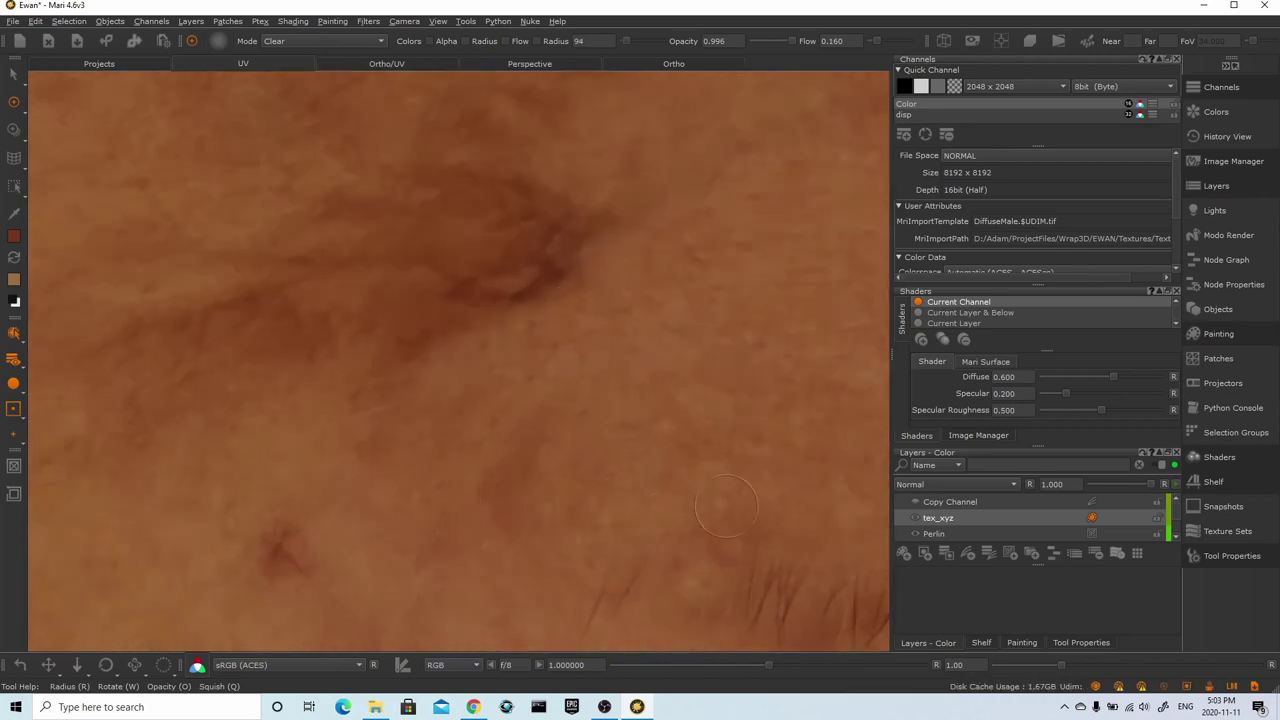
Erase the last lashes along the right eye's lower lid toward the inner corner
alt+middle_drag(540, 304, 340, 174)
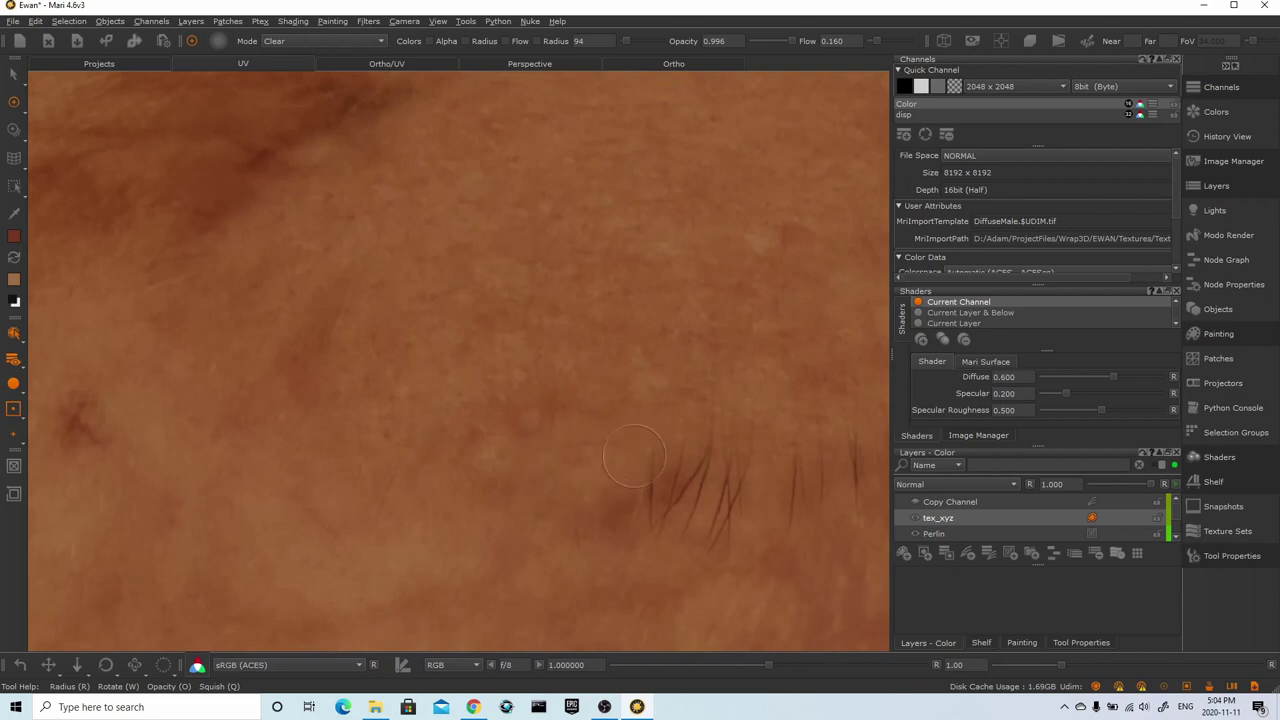
drag(634, 457, 673, 470)
drag(748, 374, 788, 391)
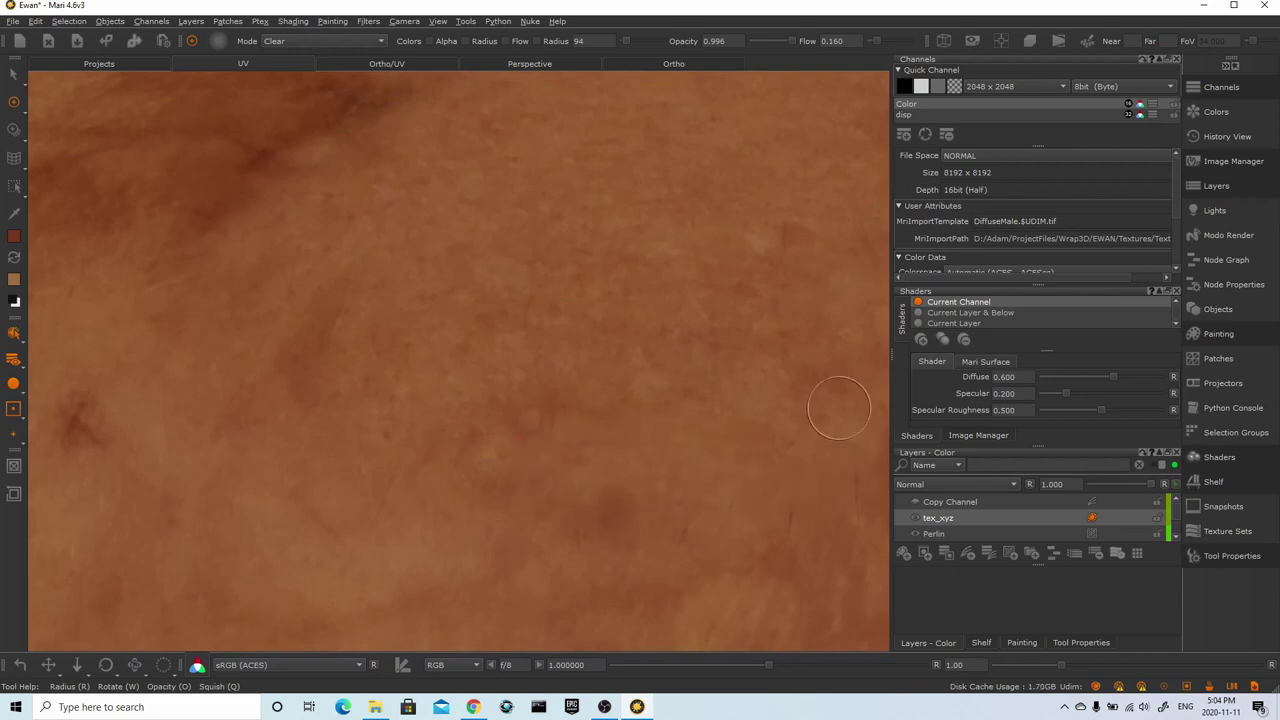
alt+right_drag(472, 364, 589, 383)
alt+middle_drag(589, 383, 345, 373)
mouse_move(607, 402)
mouse_down()
mouse_move(639, 411)
mouse_move(683, 382)
mouse_move(763, 364)
mouse_move(728, 408)
mouse_up()
Examine the cleaned eye areas and the whole face on the 3D head in the orthographic view
alt+right_drag(728, 408, 425, 390)
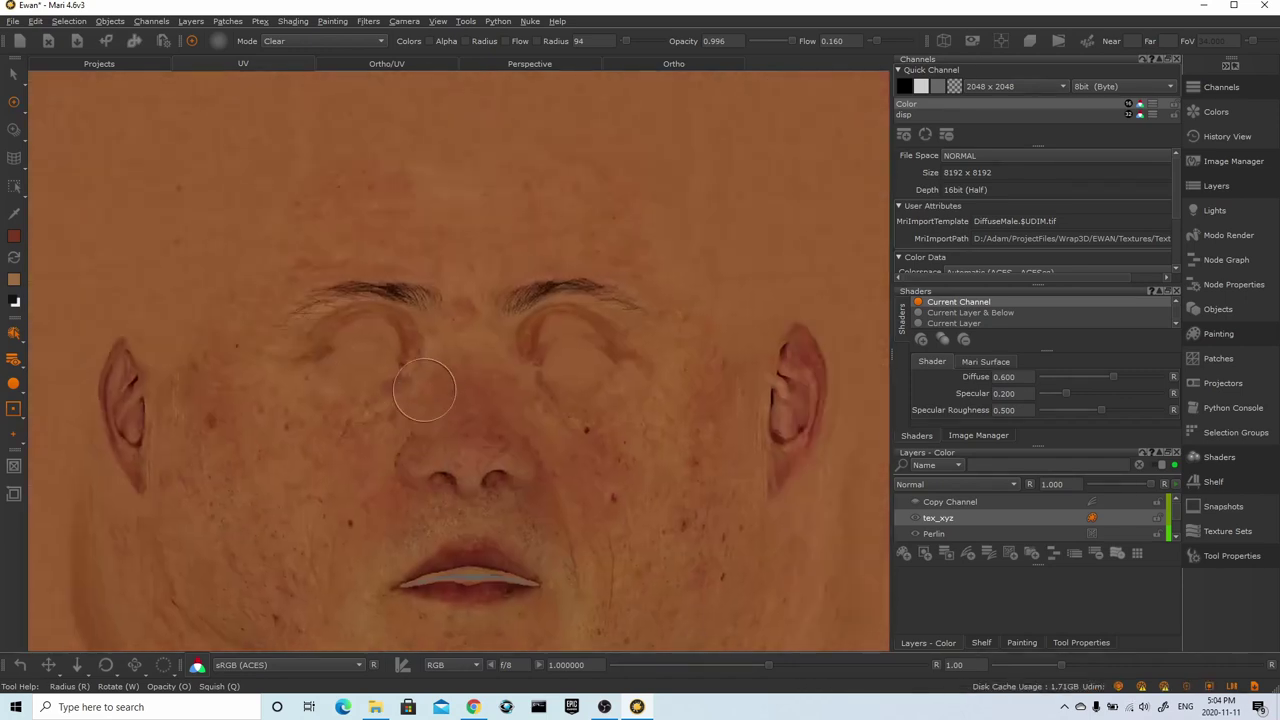
click(667, 64)
alt+right_drag(749, 360, 671, 423)
alt+drag(671, 423, 551, 410)
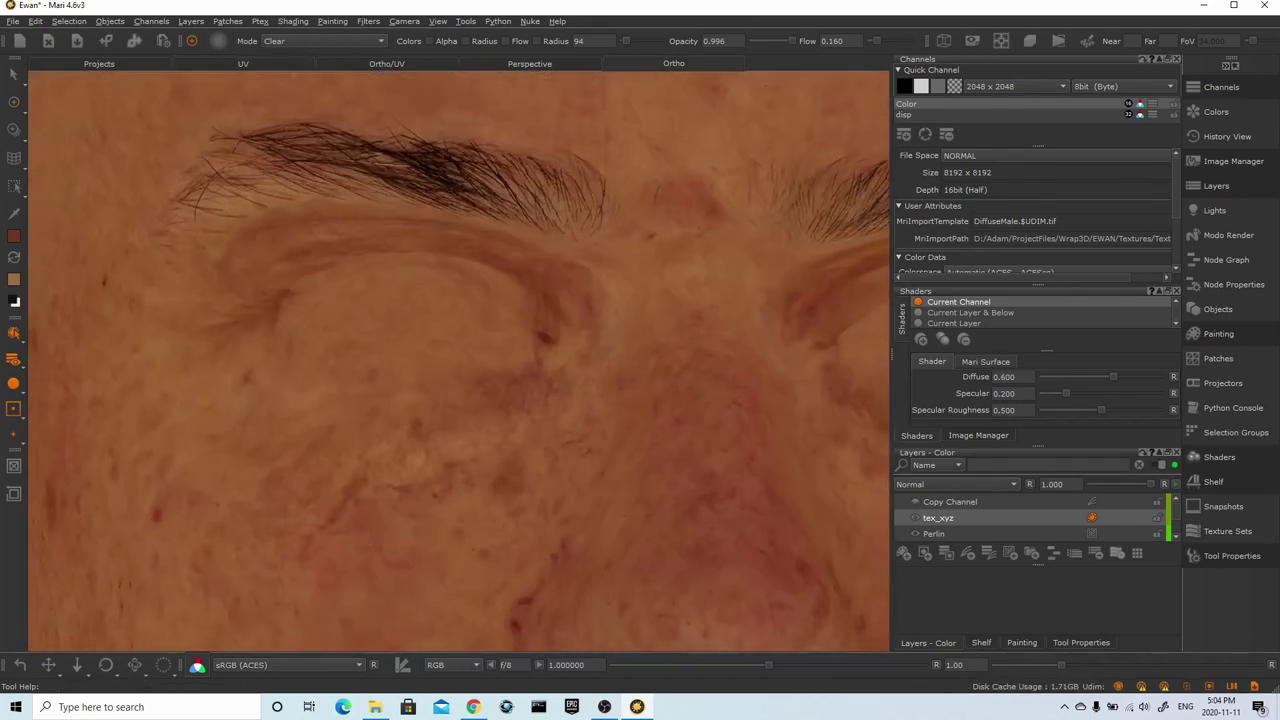
alt+middle_drag(551, 410, 440, 430)
alt+right_drag(440, 430, 649, 471)
mouse_move(649, 471)
alt+mouse_down()
mouse_move(669, 431)
mouse_move(647, 447)
alt+mouse_up()
scroll(647, 446, down, 6)
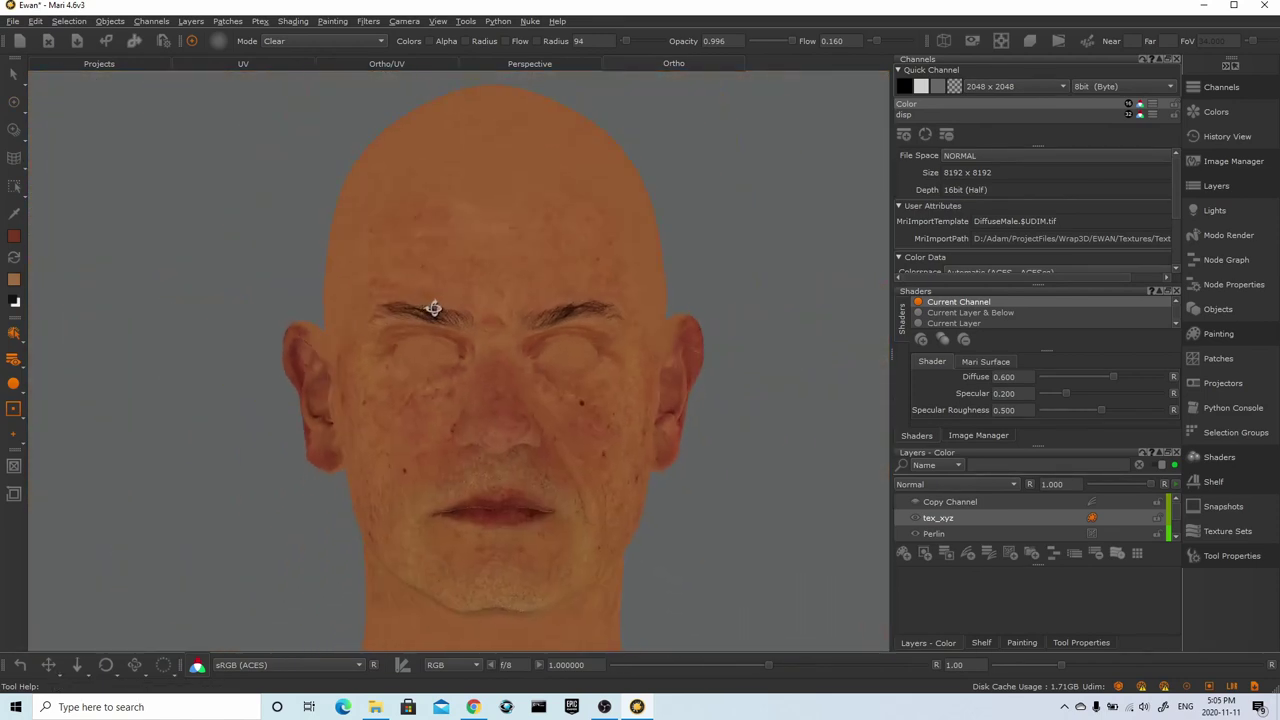
Add a paint layer above tex_xyz and name it proj
double_click(935, 519)
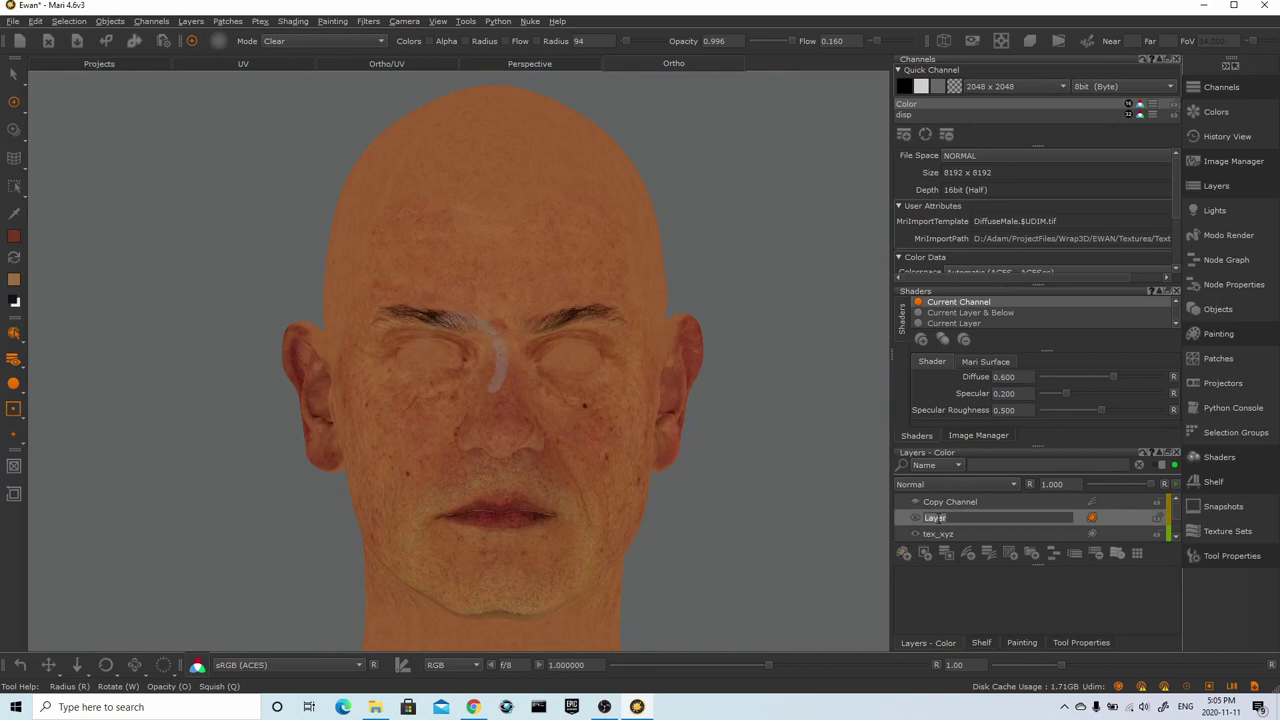
key(Return)
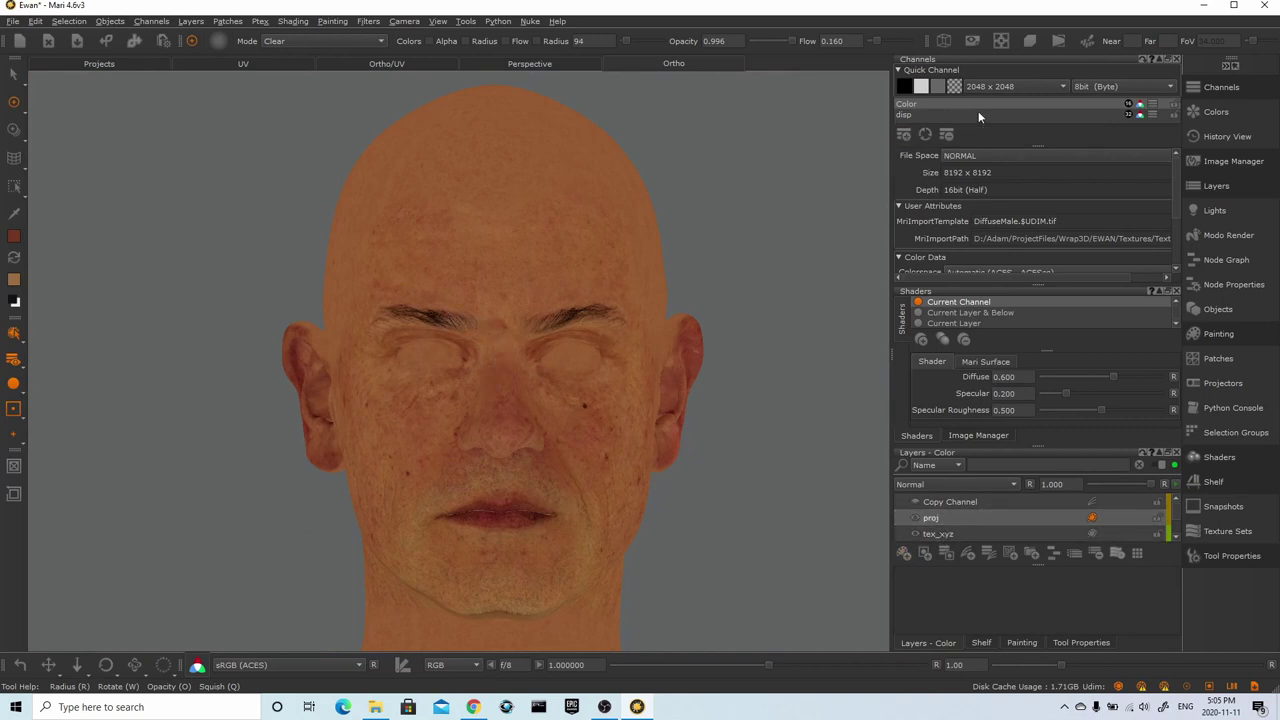
Stack the Image Manager, Shaders and Channels palettes into one group and enlarge the layer list
mouse_move(1175, 190)
mouse_down()
mouse_move(1188, 251)
mouse_move(1174, 188)
mouse_up()
drag(915, 297, 966, 101)
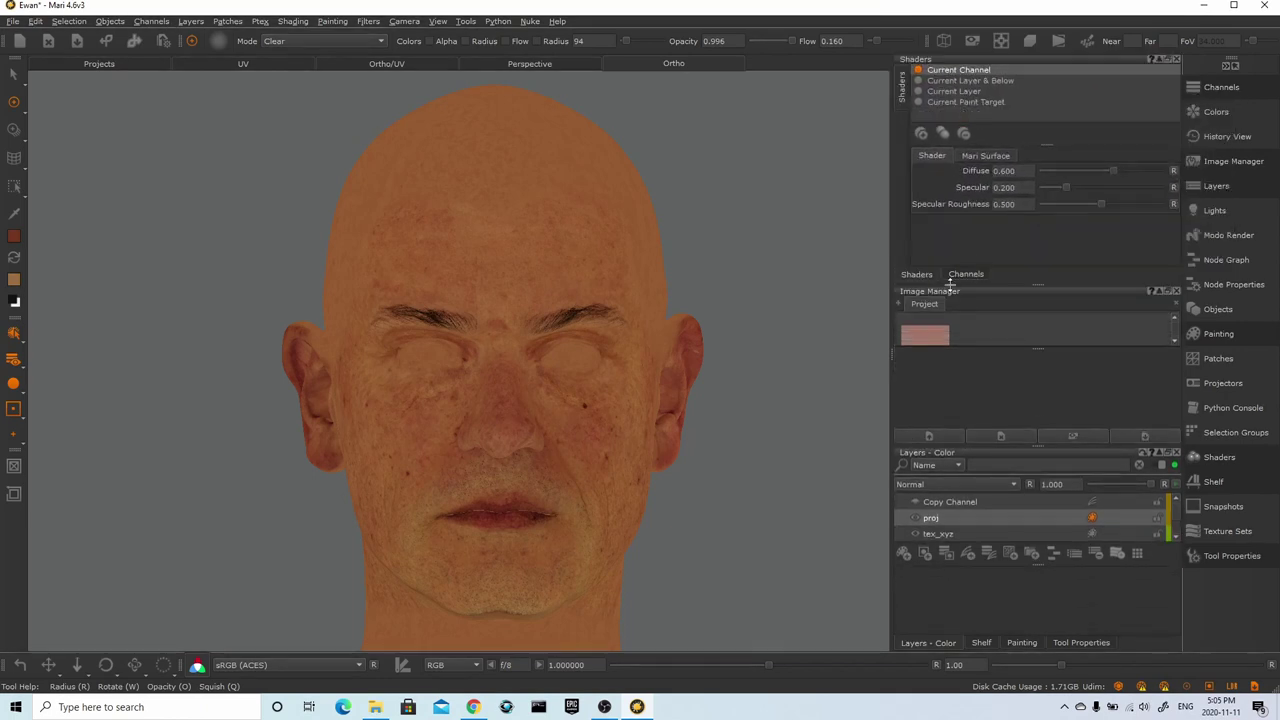
drag(929, 297, 955, 280)
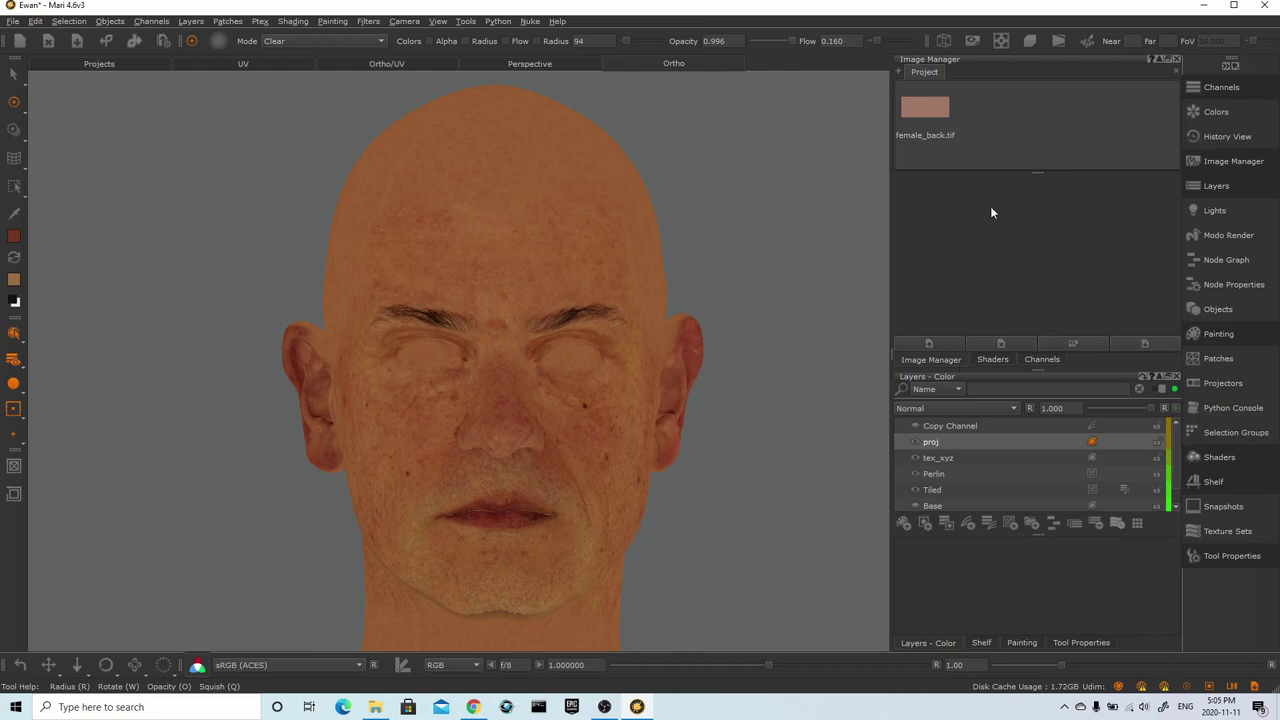
Import face_CL_albedo.tif from the TEXTURING_XYZ/fullface folder into the Image Manager
right_click(1006, 95)
click(1020, 104)
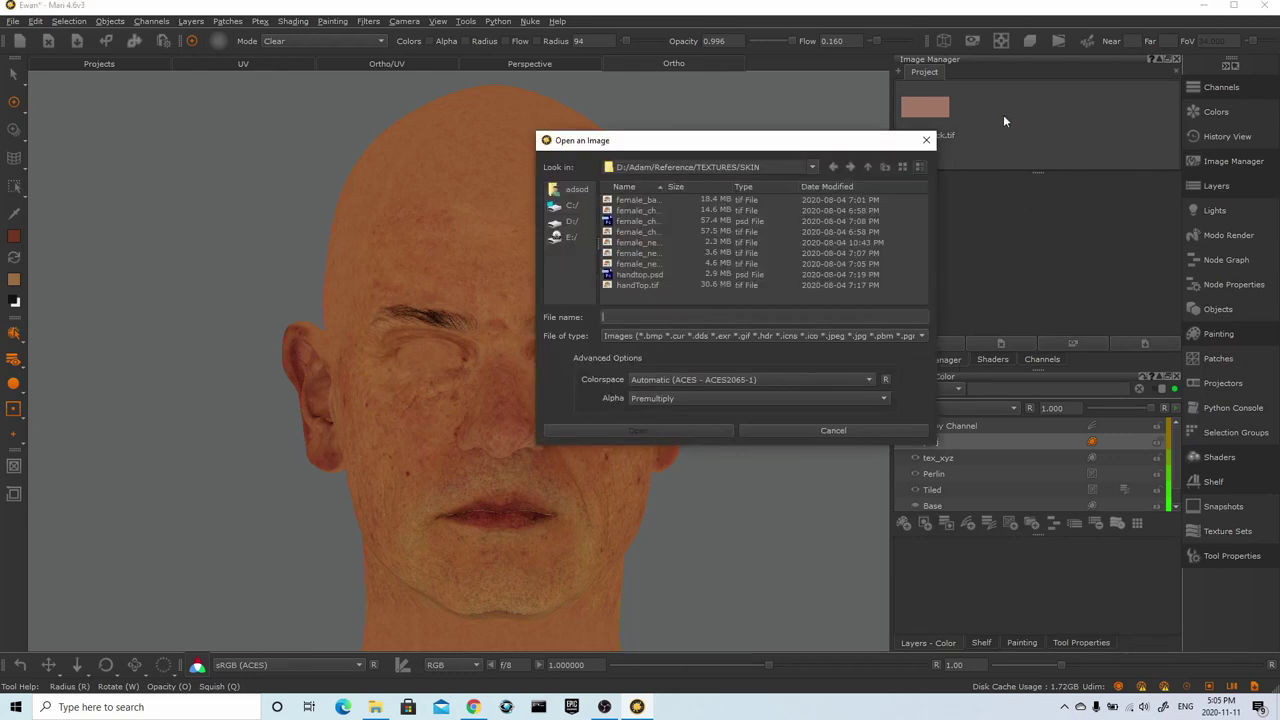
click(771, 168)
click(749, 199)
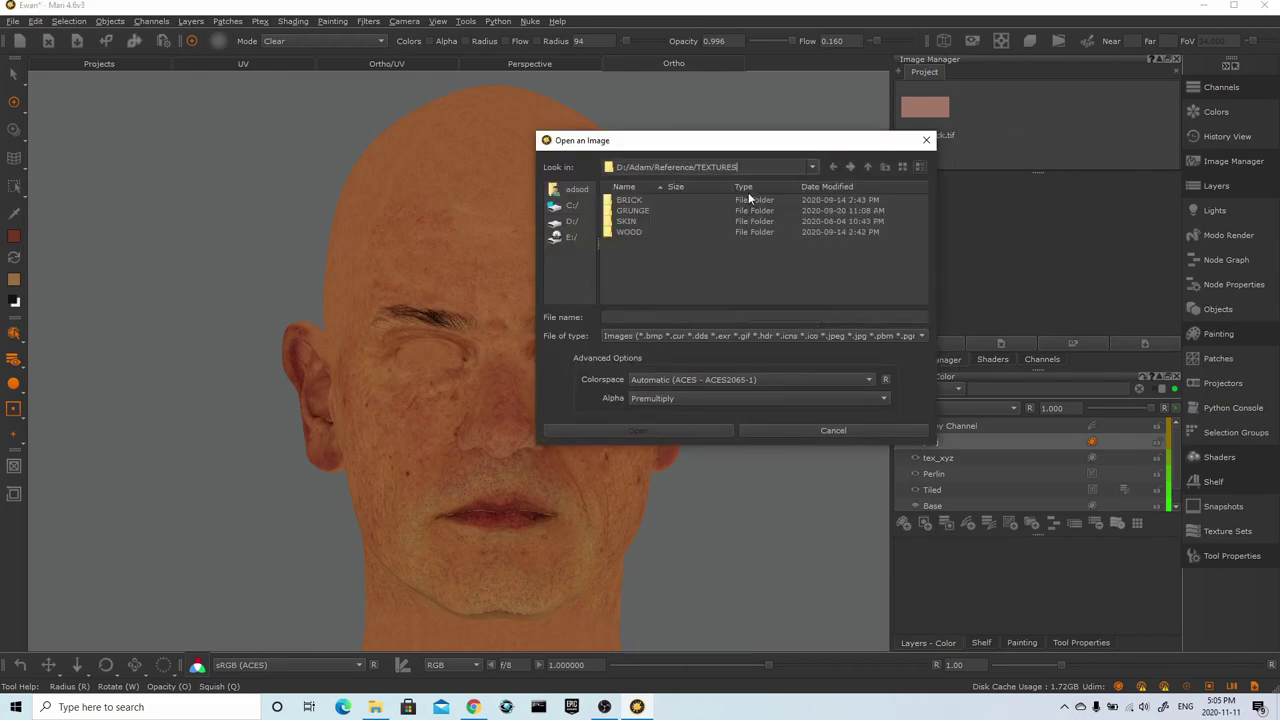
click(812, 167)
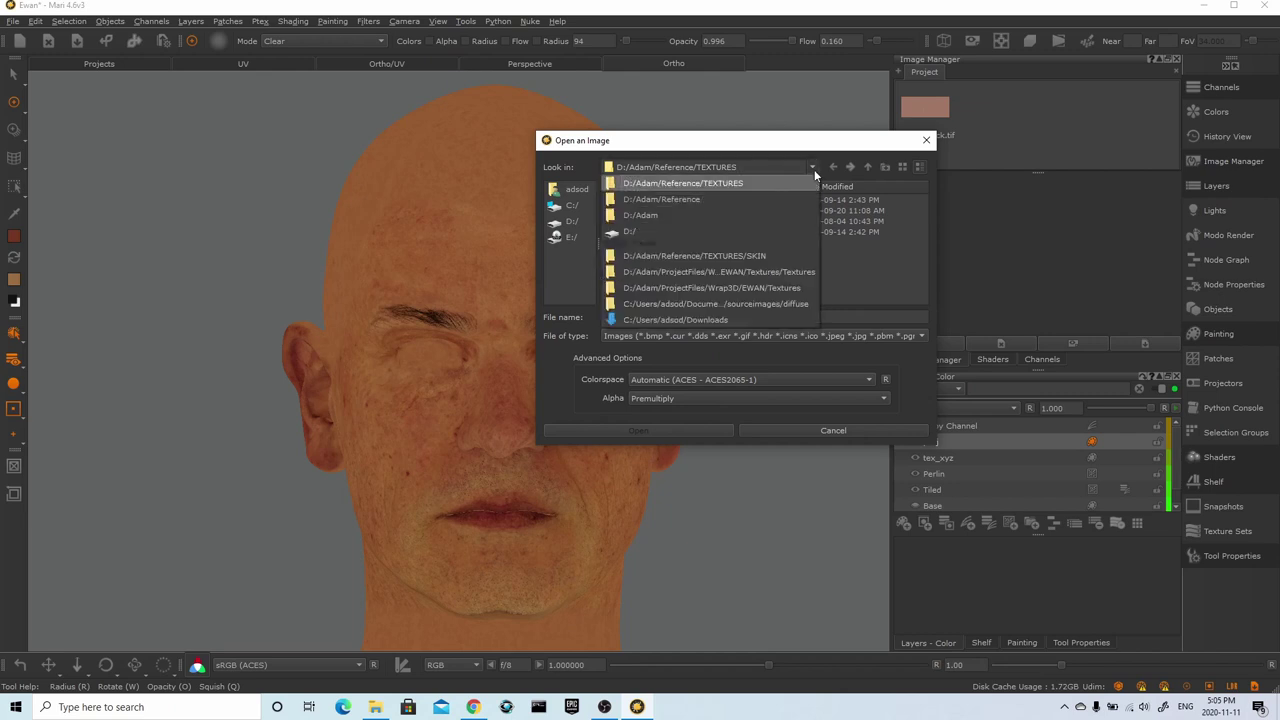
click(731, 197)
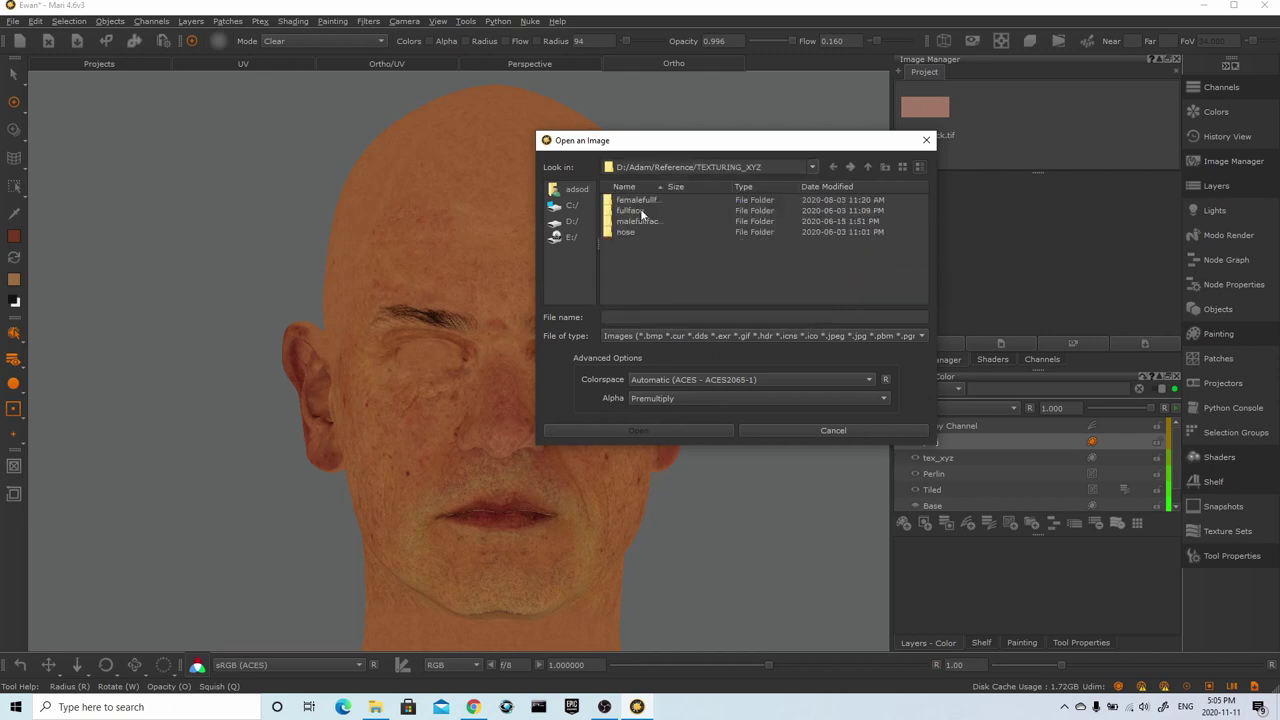
double_click(640, 211)
click(640, 211)
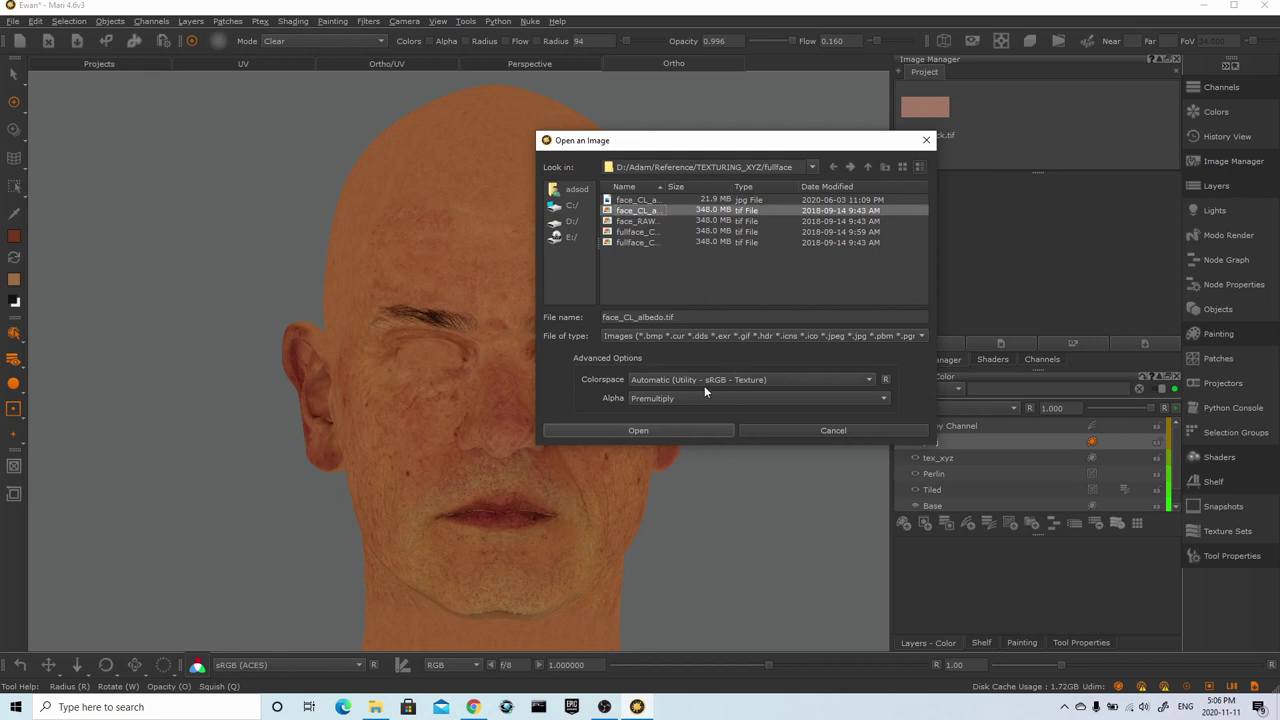
click(682, 429)
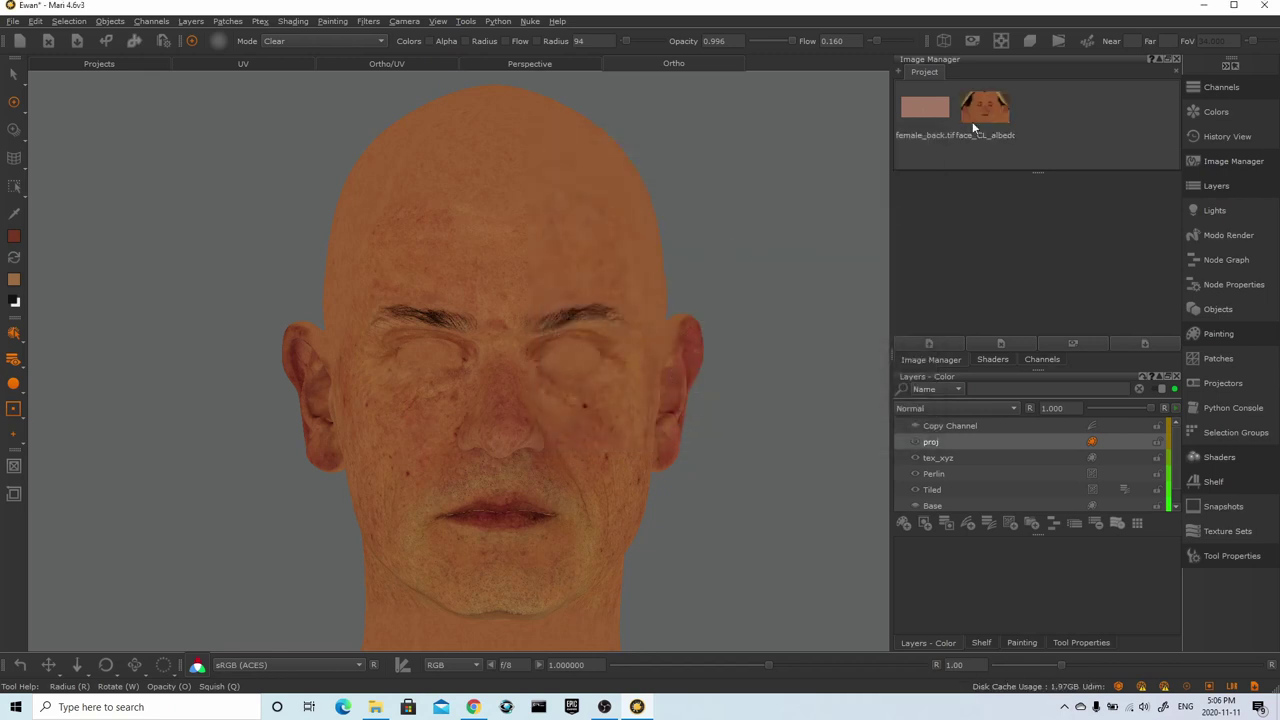
Load the face_CL_albedo image for painting through and scale it down so the whole central face shows over the head
drag(972, 121, 819, 162)
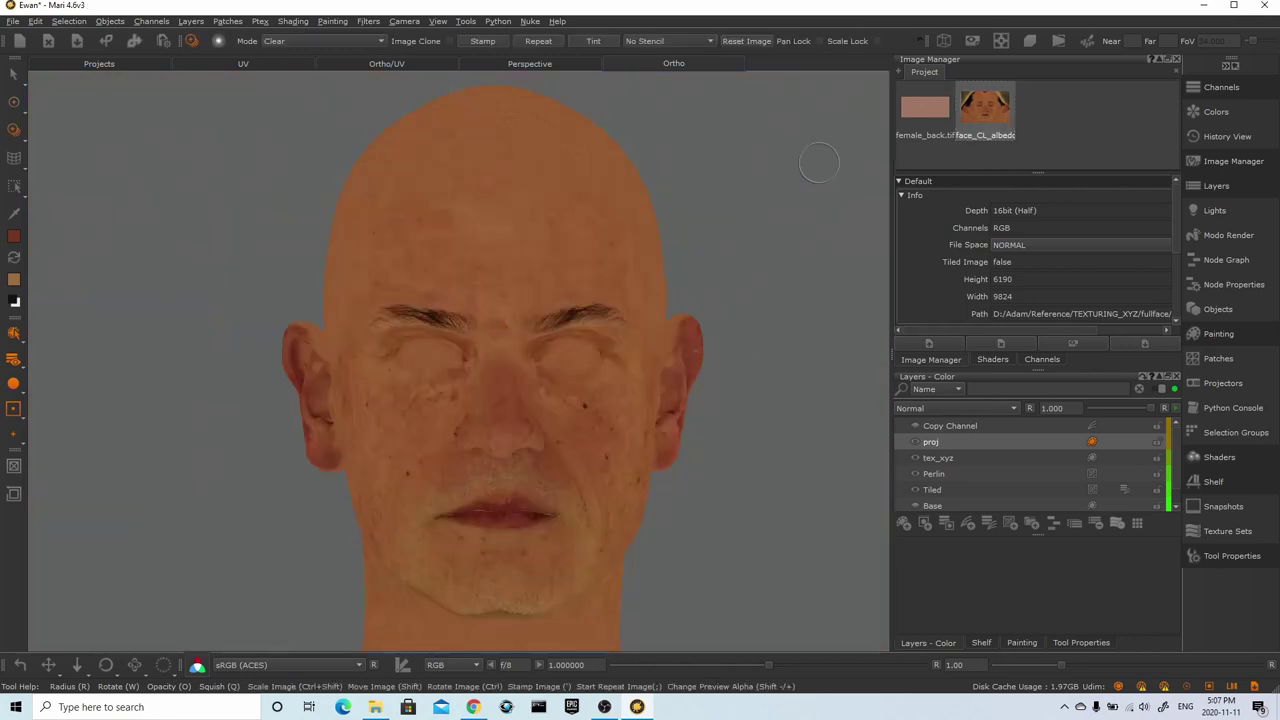
alt+right_drag(715, 358, 740, 363)
alt+drag(740, 363, 660, 366)
alt+right_drag(660, 366, 698, 361)
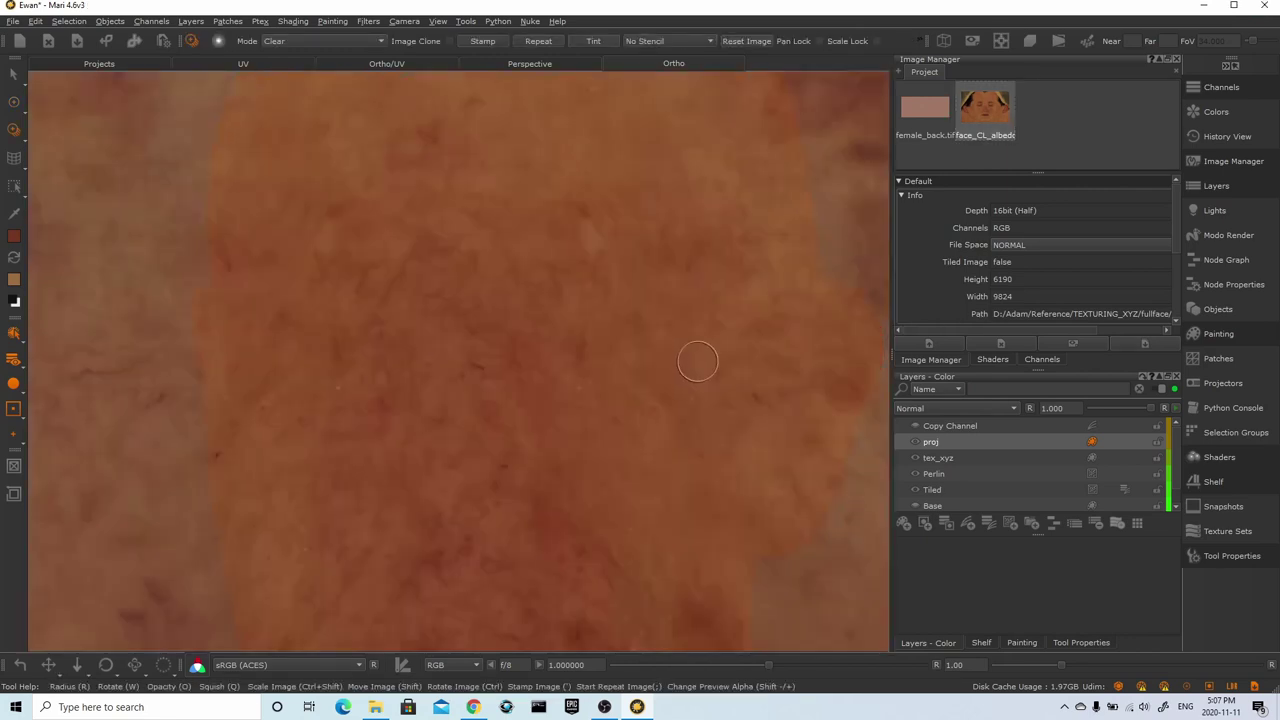
ctrl+shift+drag(614, 363, 420, 364)
ctrl+shift+drag(714, 303, 383, 366)
ctrl+shift+drag(763, 320, 423, 394)
mouse_move(629, 277)
ctrl+shift+mouse_down()
mouse_move(426, 331)
mouse_move(509, 279)
ctrl+shift+mouse_up()
ctrl+shift+drag(637, 288, 609, 286)
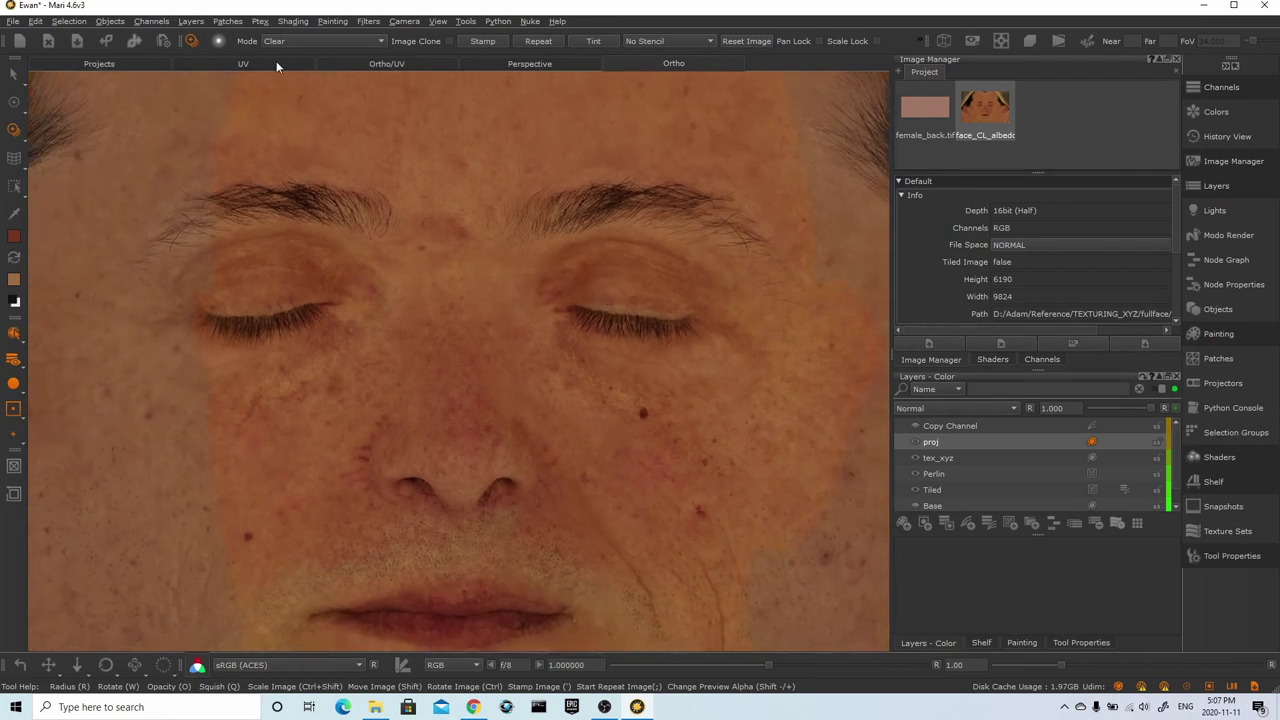
In the UV view, move and scale the face photo so its clear forehead skin covers the right-hand eyebrow
scroll(791, 260, up, 5)
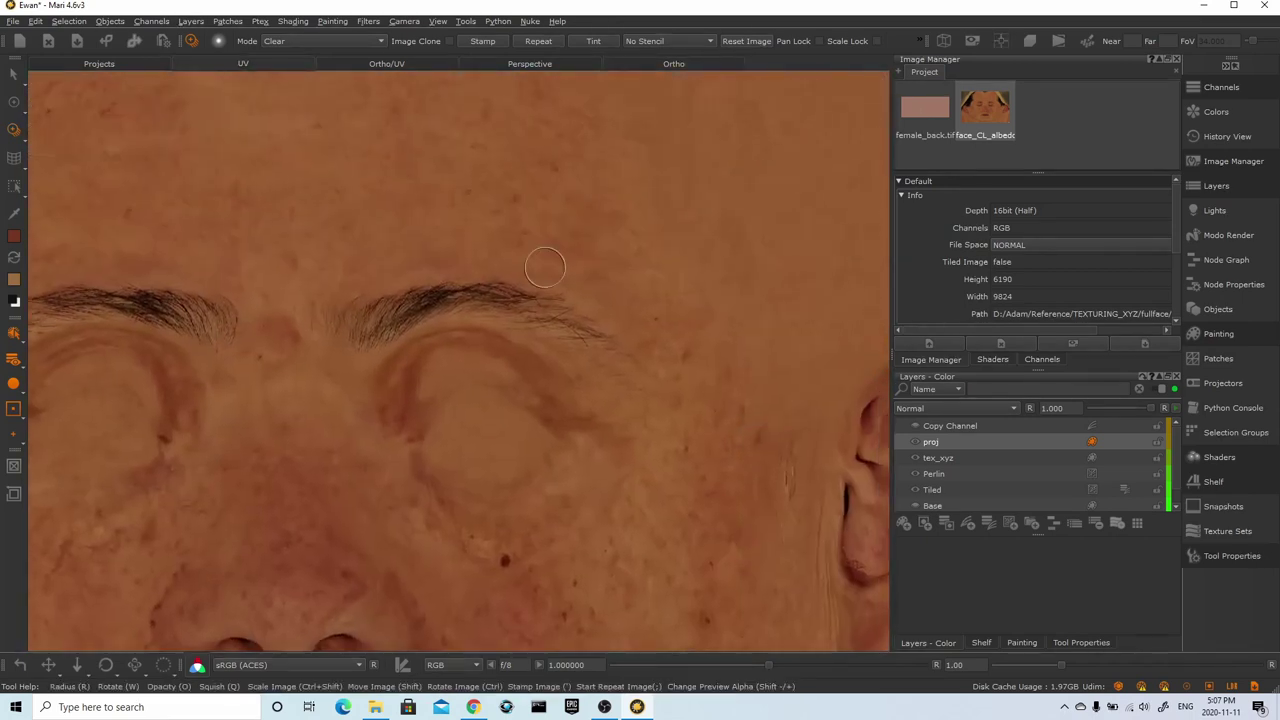
alt+middle_drag(559, 281, 663, 271)
alt+right_drag(663, 271, 671, 346)
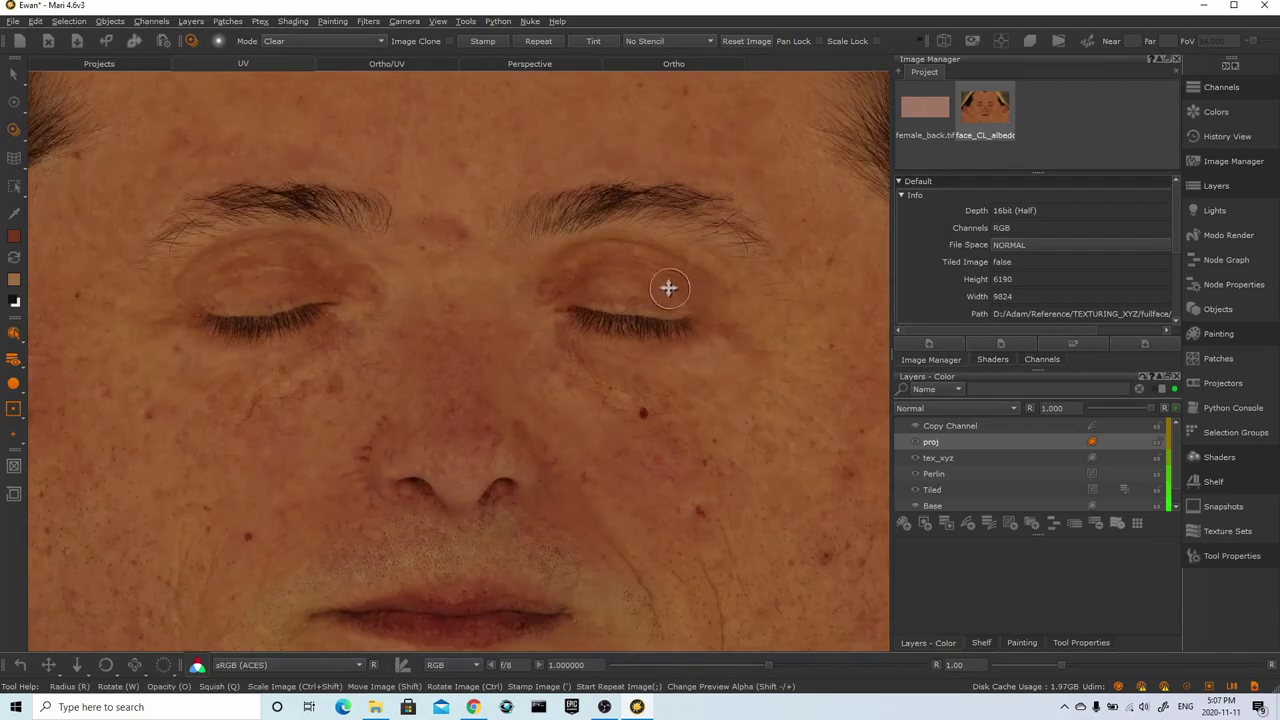
mouse_move(669, 286)
shift+mouse_down()
mouse_move(602, 315)
mouse_move(629, 306)
mouse_move(631, 291)
mouse_move(935, 224)
shift+mouse_up()
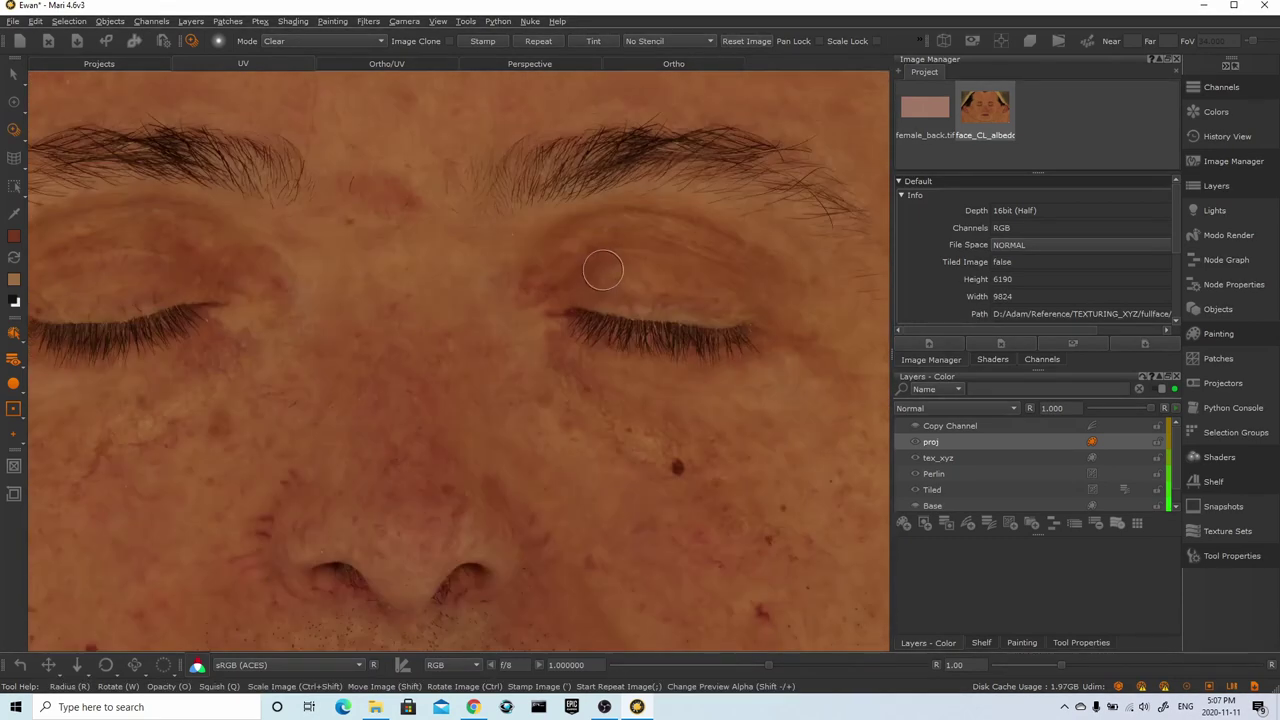
mouse_move(605, 265)
shift+mouse_down()
mouse_move(520, 383)
mouse_move(539, 338)
mouse_move(523, 346)
mouse_move(518, 356)
mouse_move(562, 346)
mouse_move(531, 357)
mouse_move(552, 323)
shift+mouse_up()
click(551, 354)
click(557, 349)
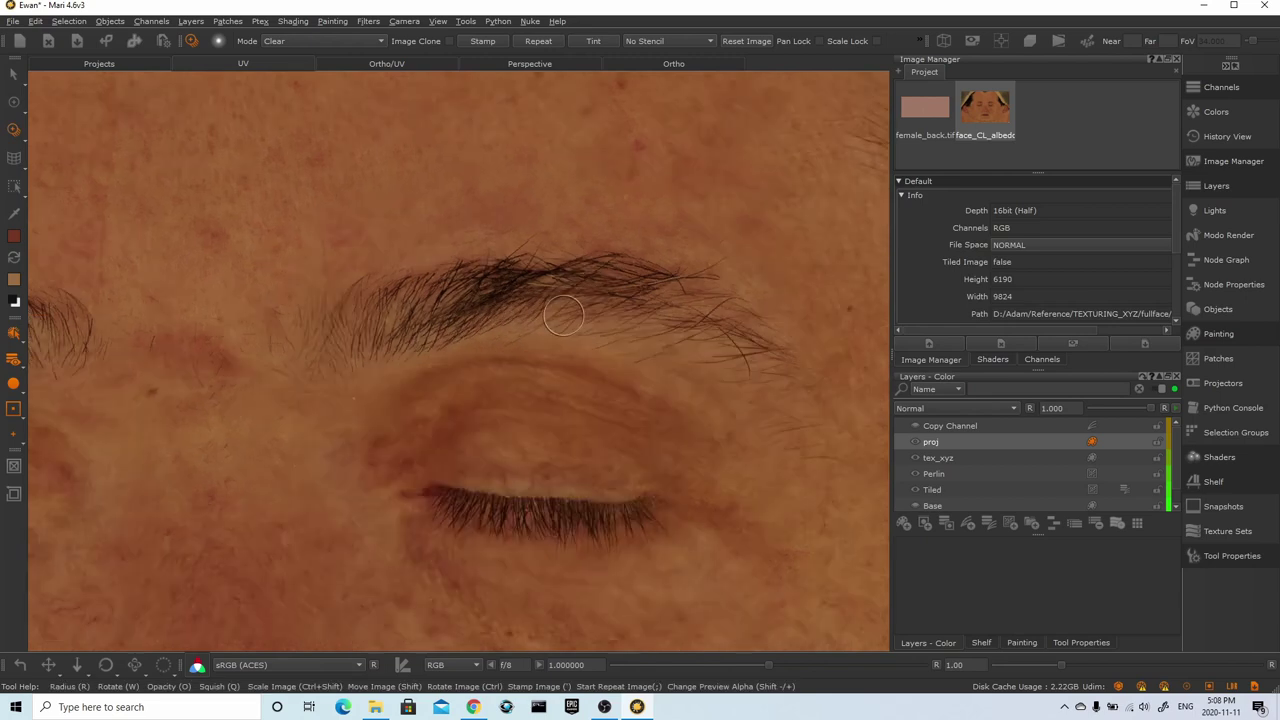
shift+drag(558, 315, 562, 354)
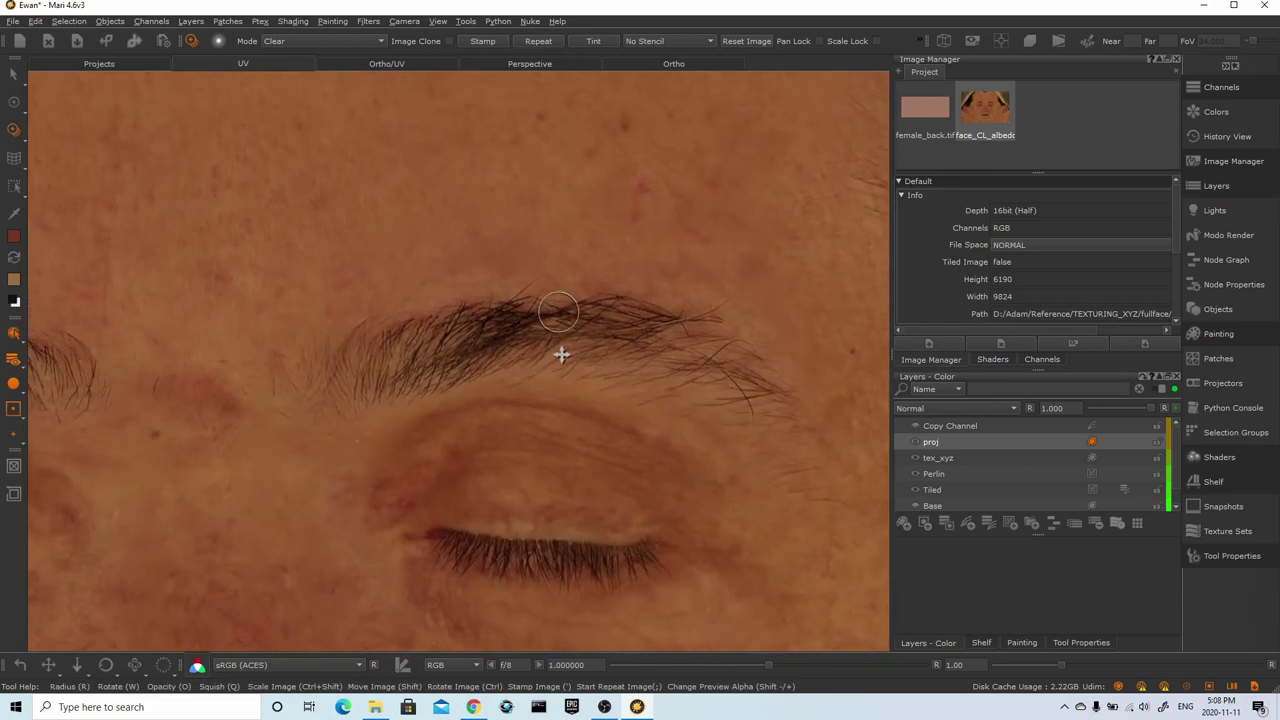
Set the paint mode to Normal and choose the soft SUPERs… brush from the basic brushes
click(314, 41)
click(316, 51)
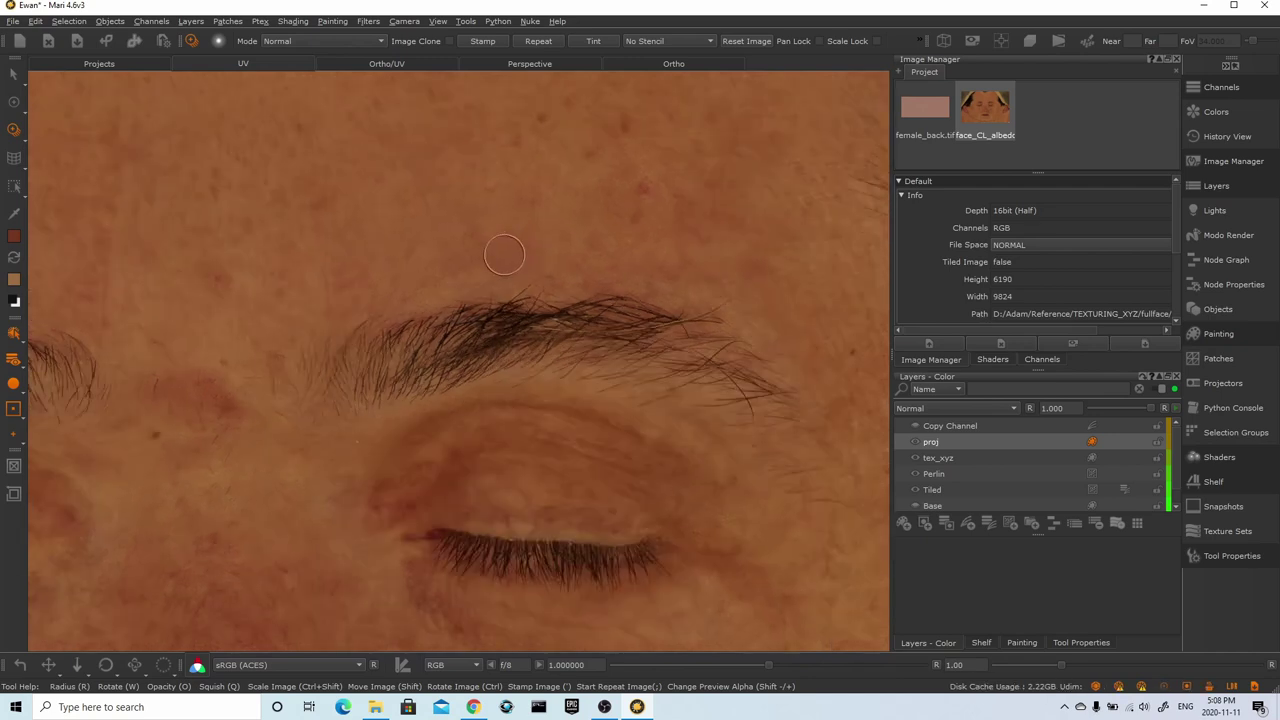
mouse_move(543, 288)
mouse_down()
mouse_move(531, 296)
mouse_move(546, 315)
mouse_move(525, 310)
mouse_move(514, 275)
mouse_move(500, 274)
mouse_move(510, 310)
mouse_move(525, 274)
mouse_up()
click(980, 642)
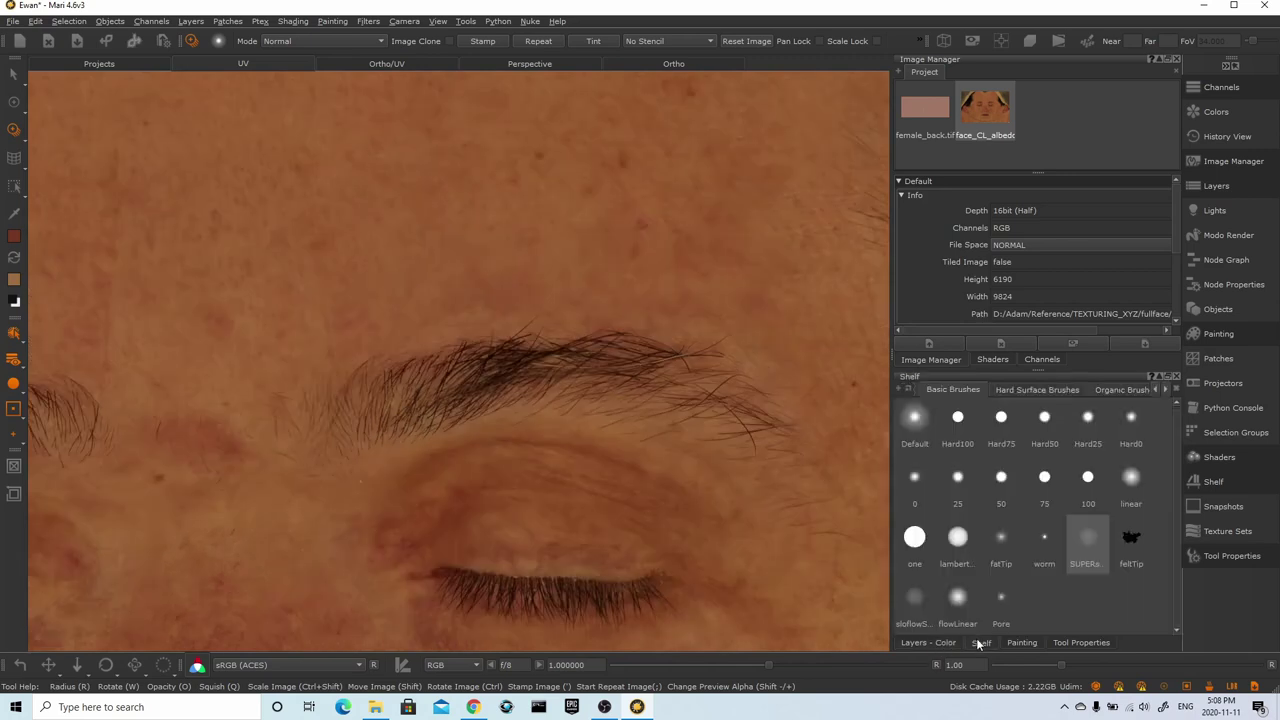
Paint the photo's forehead skin over the upper part and inner end of the right-hand eyebrow
drag(512, 300, 523, 300)
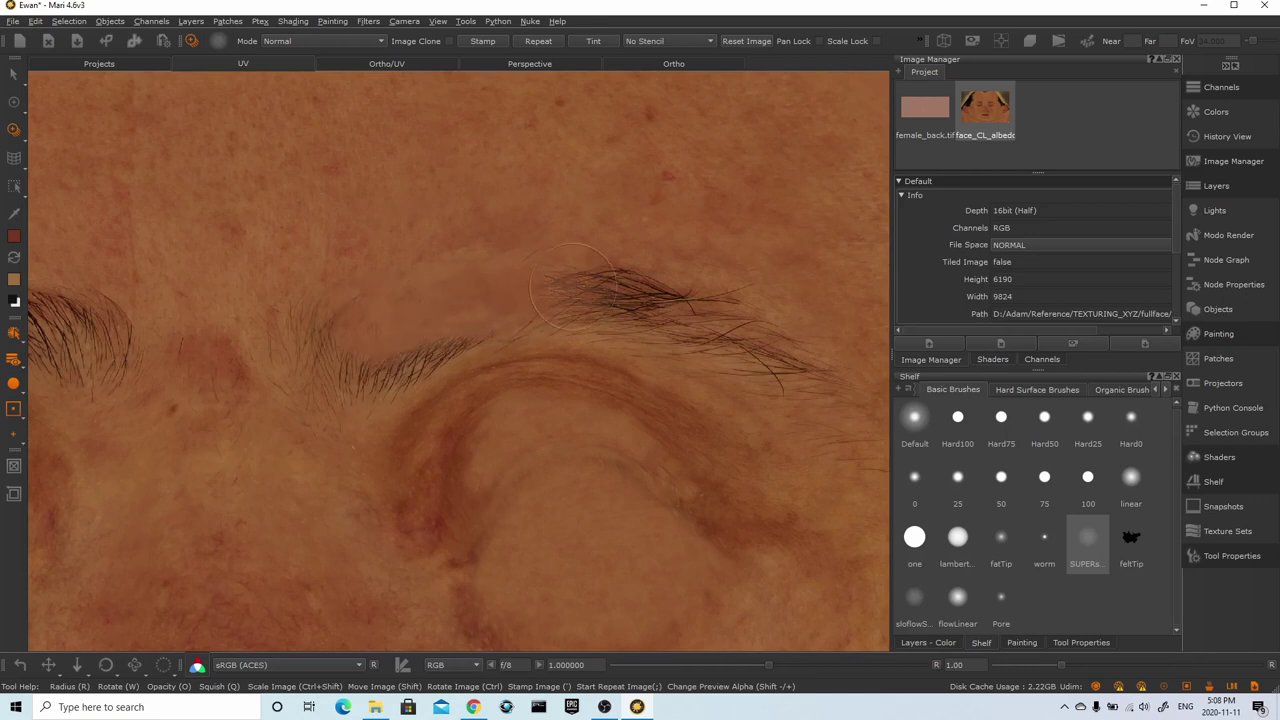
drag(562, 272, 620, 287)
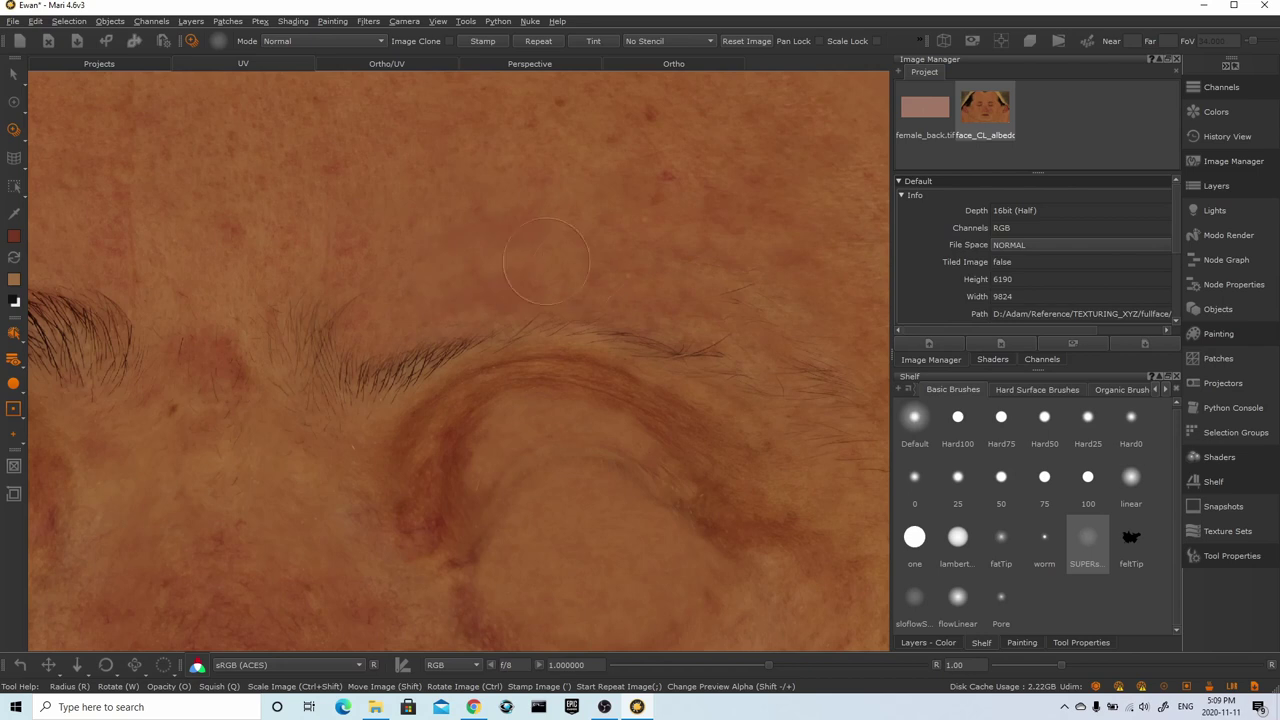
drag(342, 356, 345, 364)
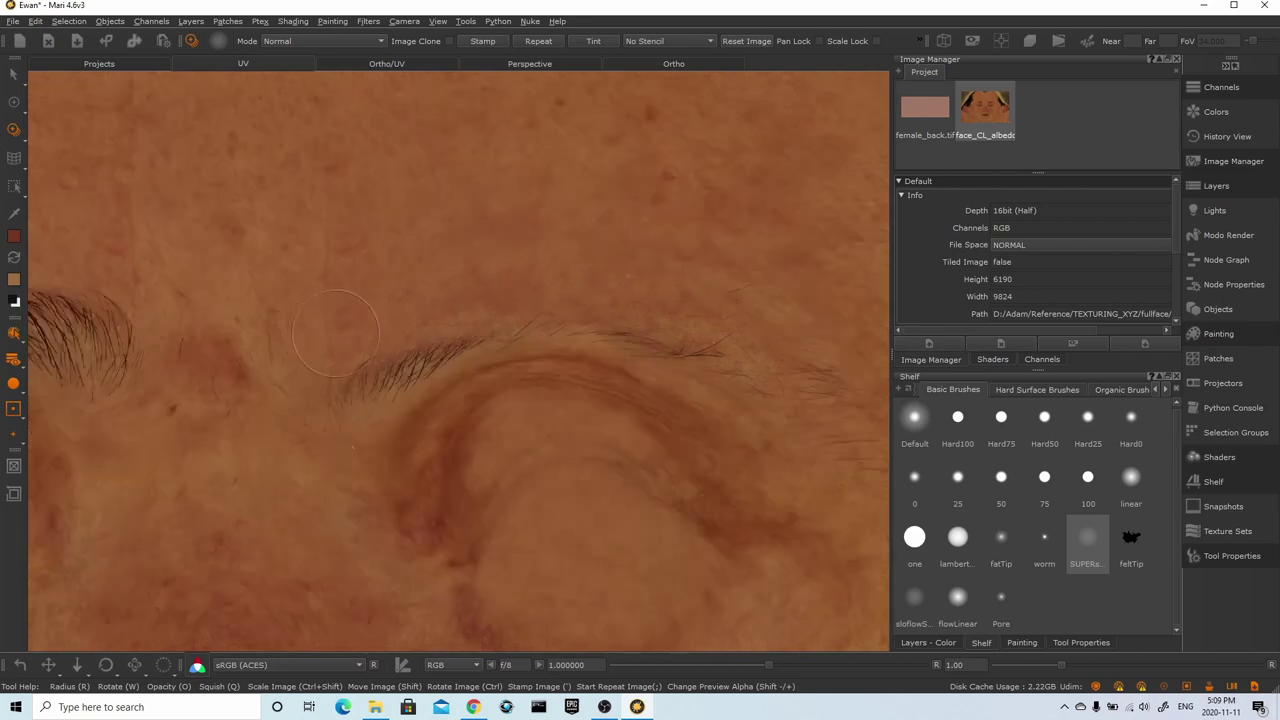
drag(288, 342, 293, 377)
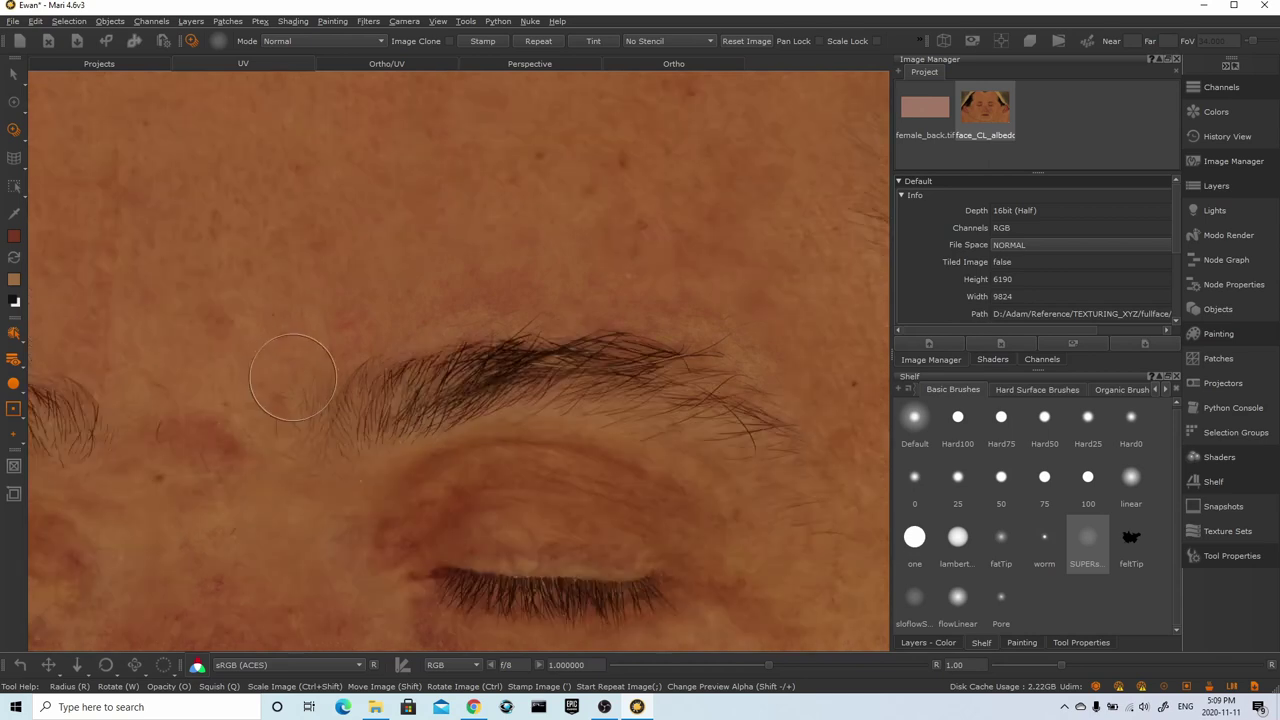
drag(210, 393, 225, 369)
Reposition the photo with a smaller brush and paint out the remaining hairs along the right-hand eyebrow
mouse_move(421, 292)
shift+mouse_down()
mouse_move(423, 330)
mouse_move(394, 381)
shift+mouse_up()
scroll(395, 377, down, 2)
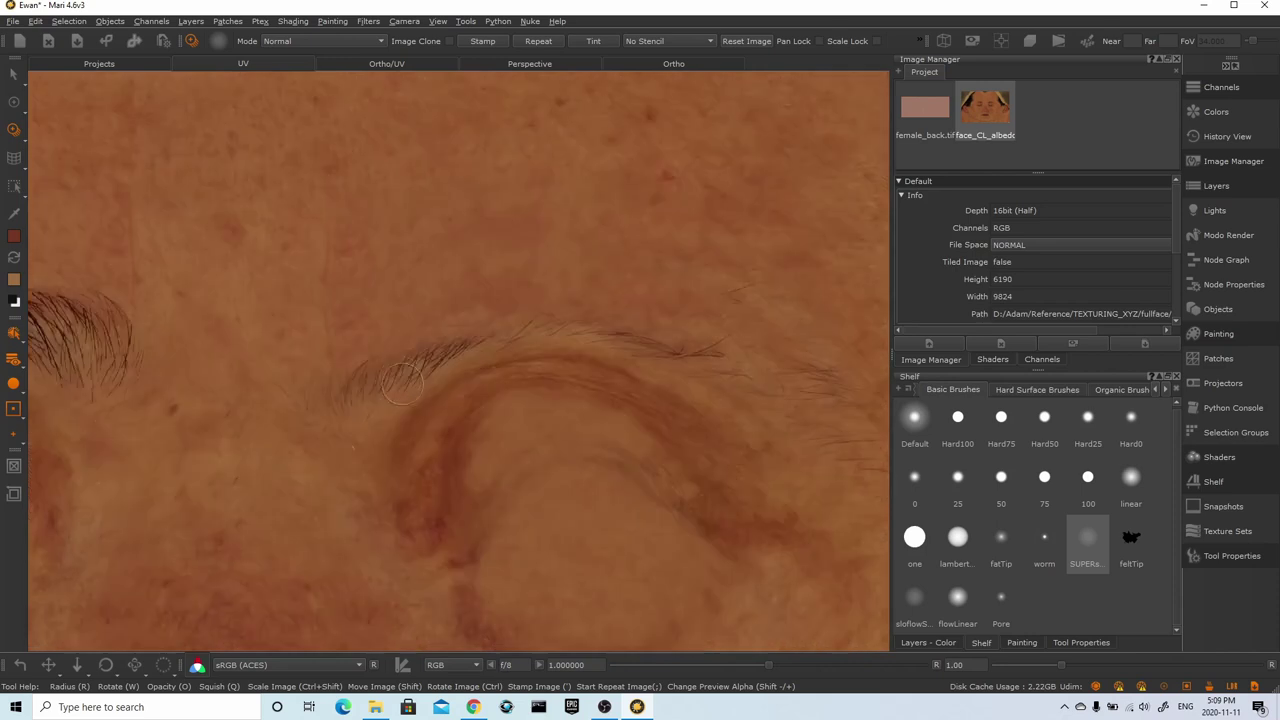
drag(392, 374, 364, 374)
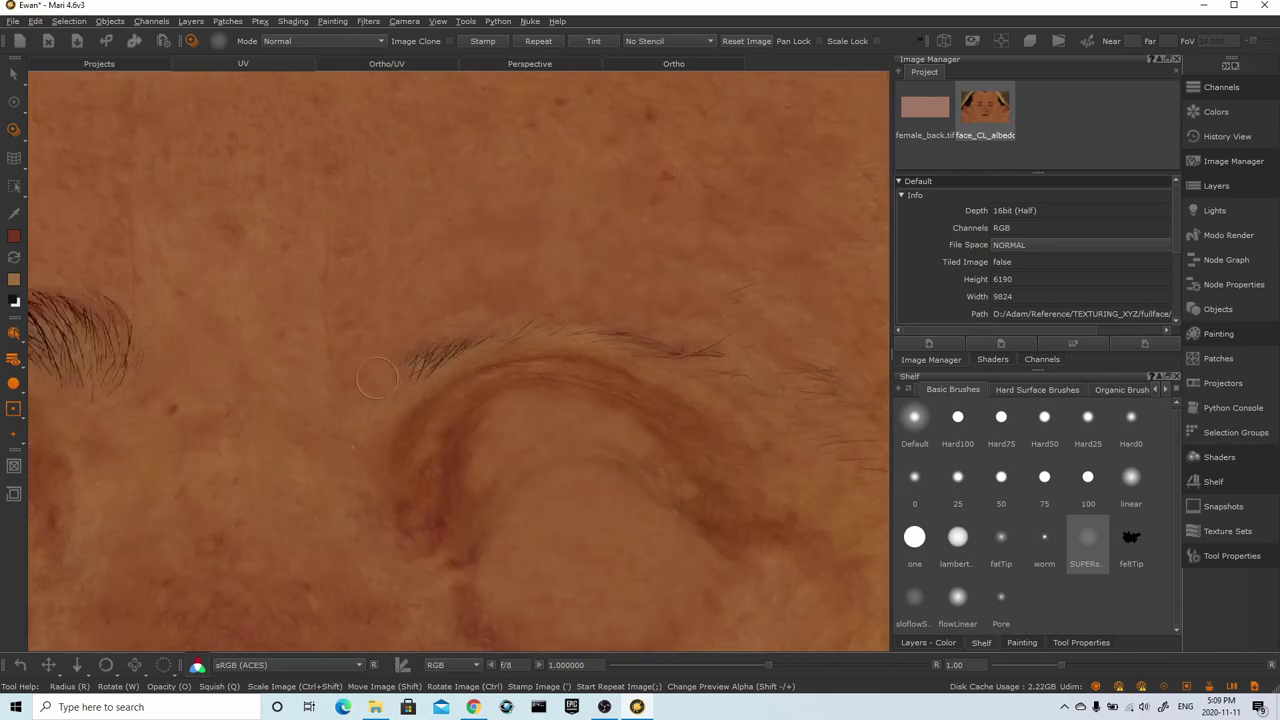
mouse_move(405, 372)
mouse_down()
mouse_move(470, 328)
mouse_move(432, 360)
mouse_up()
drag(455, 346, 430, 361)
drag(452, 348, 429, 360)
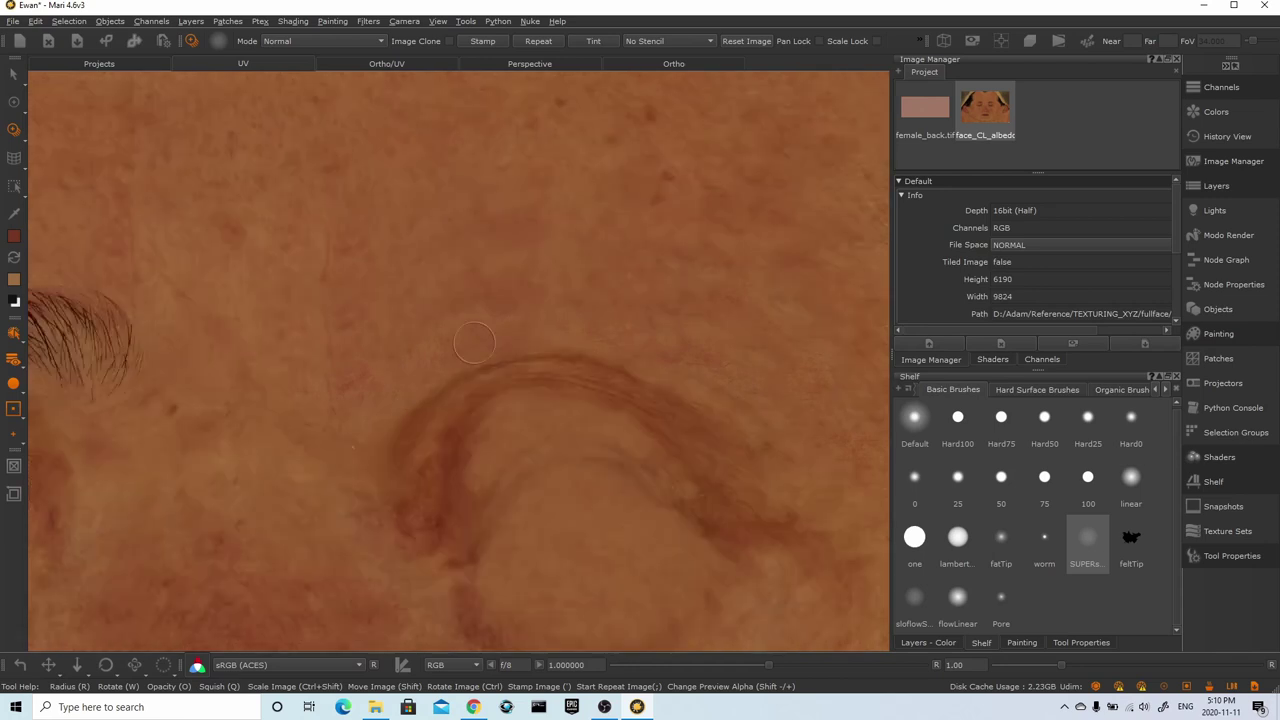
key(ctrl+z)
key(ctrl+y)
key(ctrl+z)
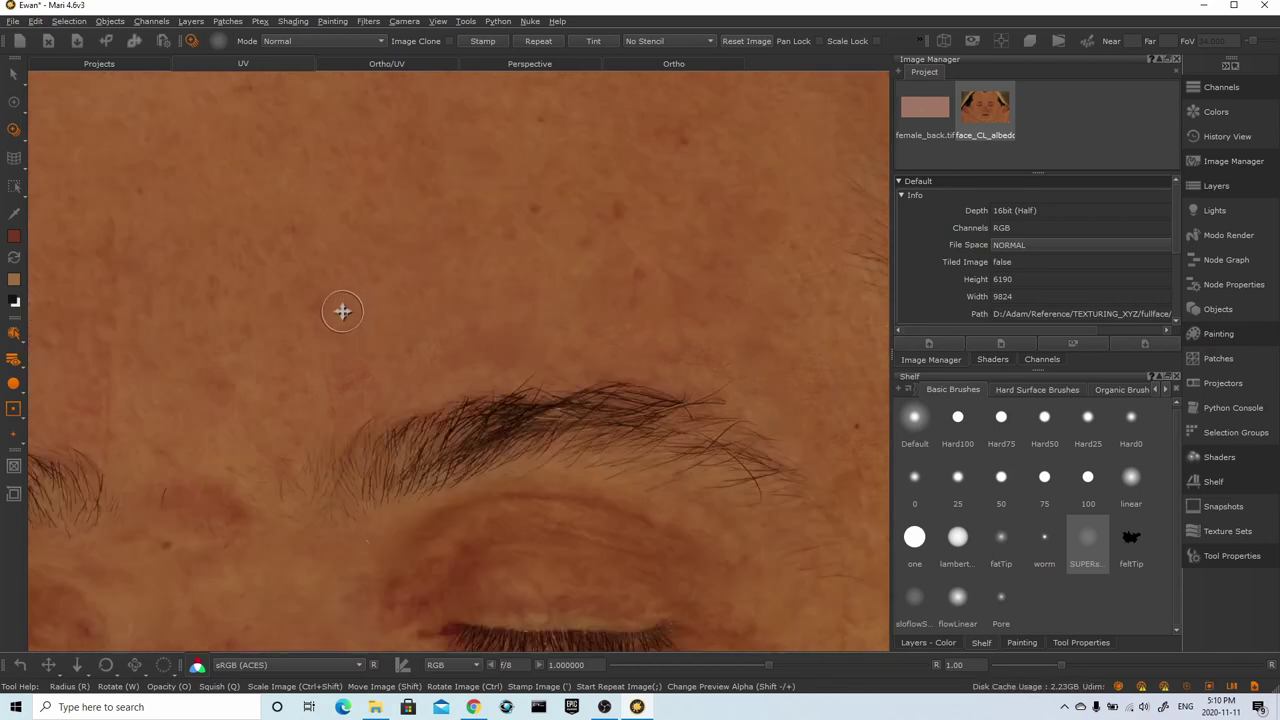
Move, scale and rotate the photo so its clear forehead skin lies over the left-hand eyebrow
shift+drag(340, 312, 843, 288)
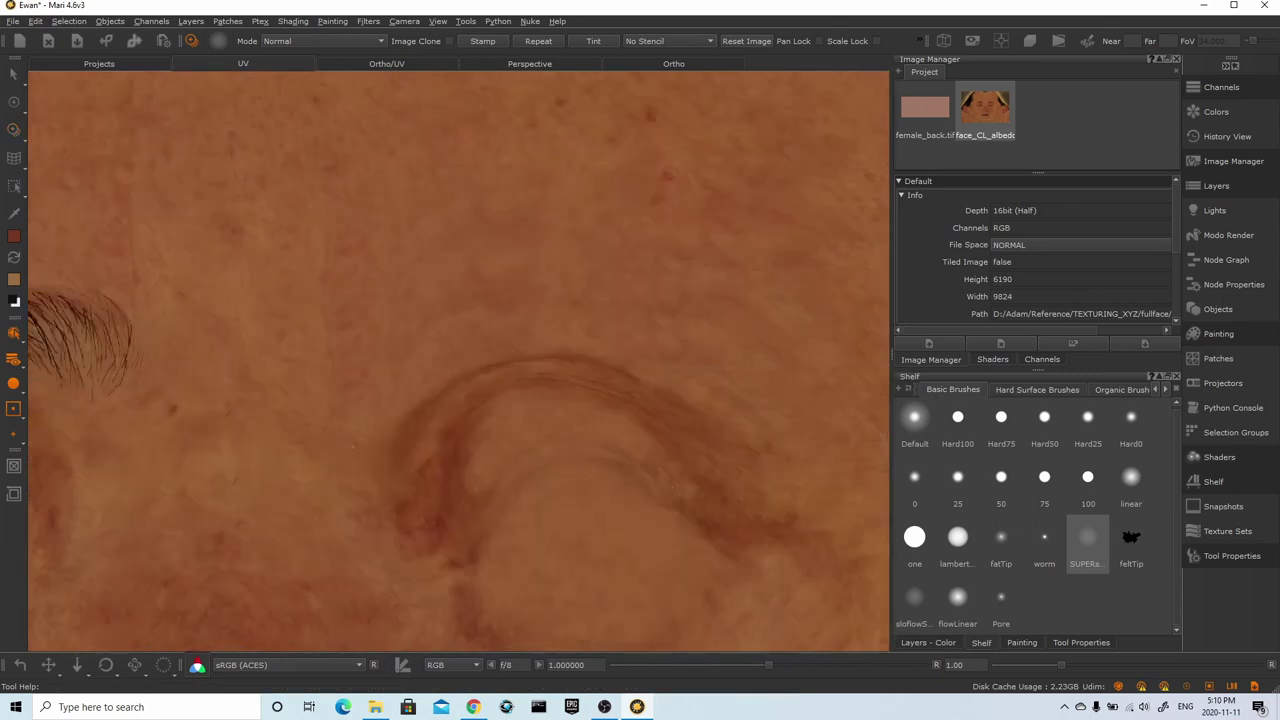
alt+middle_drag(442, 365, 797, 354)
mouse_move(560, 270)
shift+mouse_down()
mouse_move(592, 286)
mouse_move(547, 381)
shift+mouse_up()
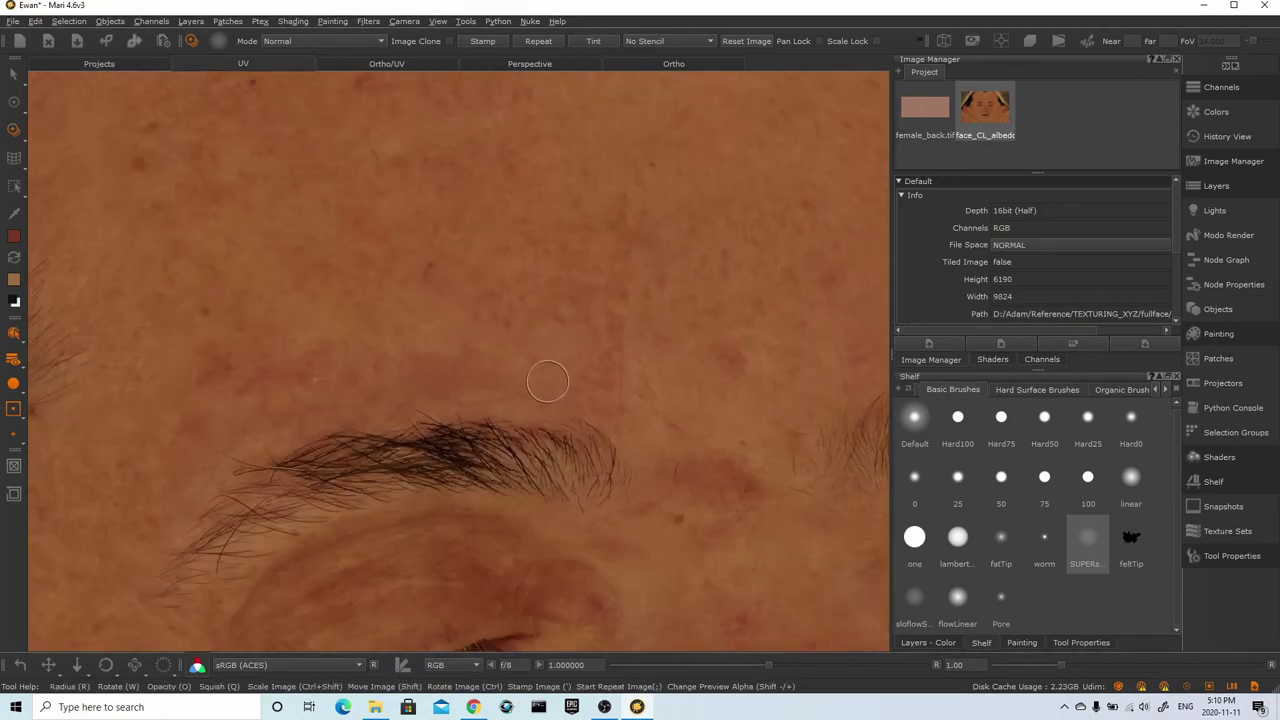
ctrl+shift+drag(559, 435, 638, 381)
mouse_move(556, 411)
ctrl+mouse_down()
mouse_move(621, 401)
mouse_move(647, 360)
mouse_move(606, 376)
mouse_move(573, 370)
mouse_move(580, 417)
mouse_move(611, 408)
ctrl+mouse_up()
Paint out the left-hand eyebrow with forehead skin, repositioning the photo for the leftover hairs
key(r)
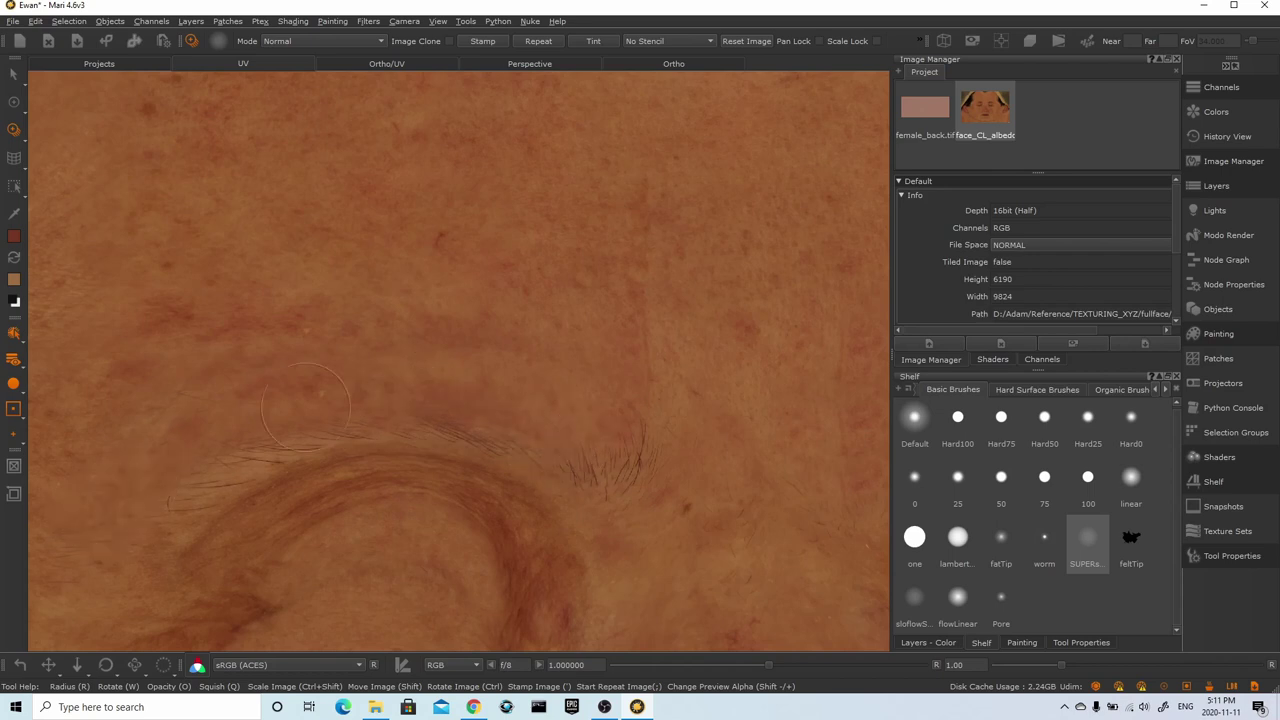
mouse_move(366, 385)
shift+mouse_down()
mouse_move(366, 437)
mouse_move(320, 433)
shift+mouse_up()
key(r)
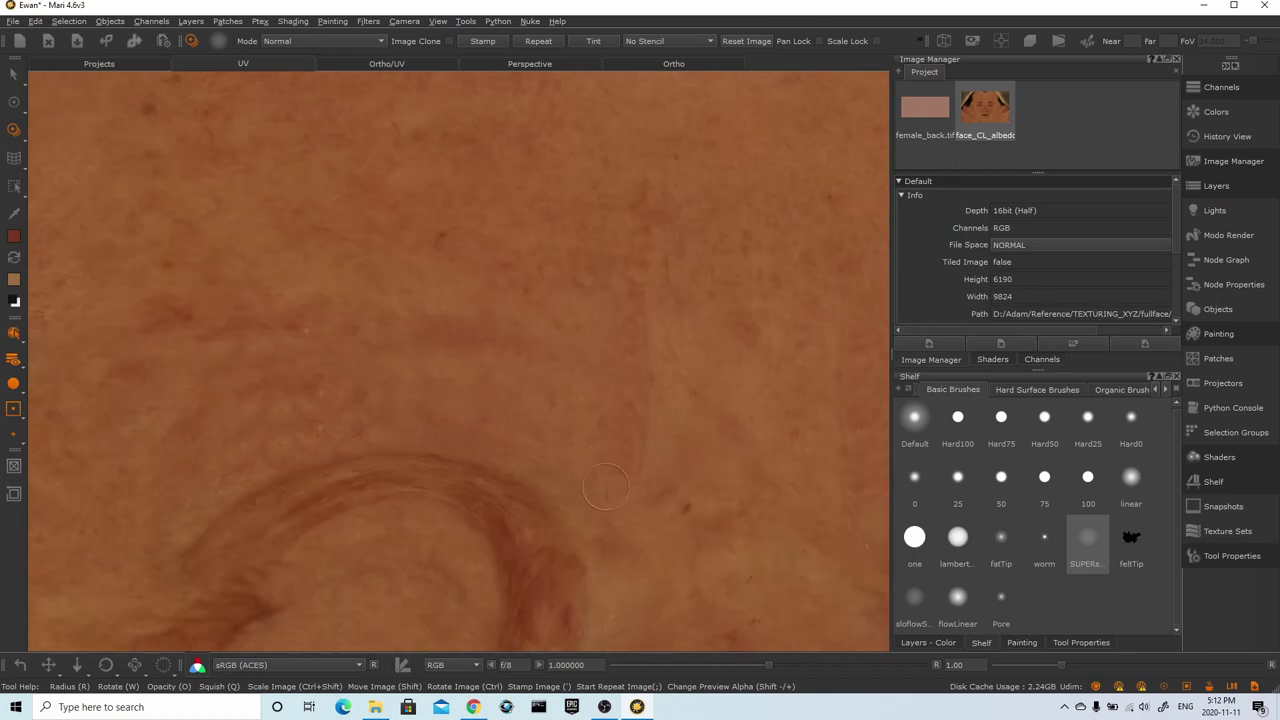
Frame the underside of the chin in the Ortho view and place the photo's chin stubble over its lower edge
click(17, 101)
alt+drag(703, 271, 723, 266)
alt+right_drag(723, 266, 634, 234)
alt+middle_drag(634, 234, 590, 85)
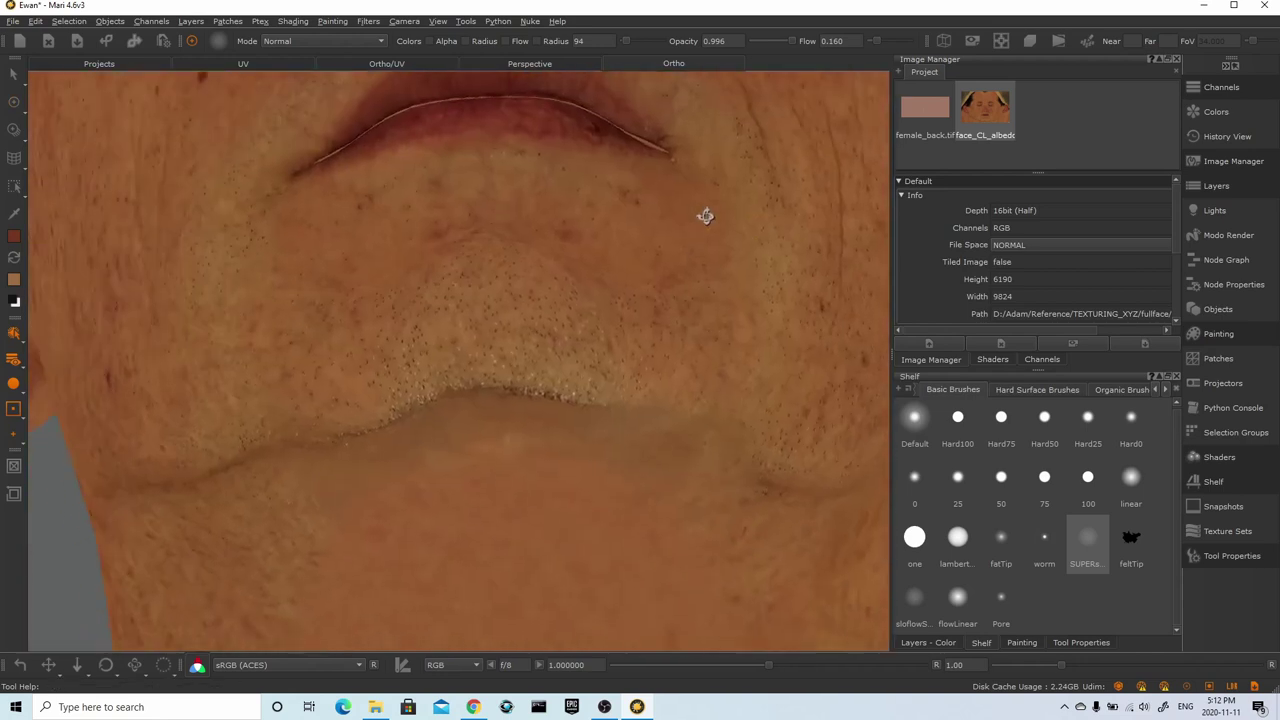
alt+right_drag(706, 216, 736, 218)
click(13, 129)
mouse_move(545, 545)
shift+mouse_down()
mouse_move(580, 406)
mouse_move(660, 325)
mouse_move(614, 314)
shift+mouse_up()
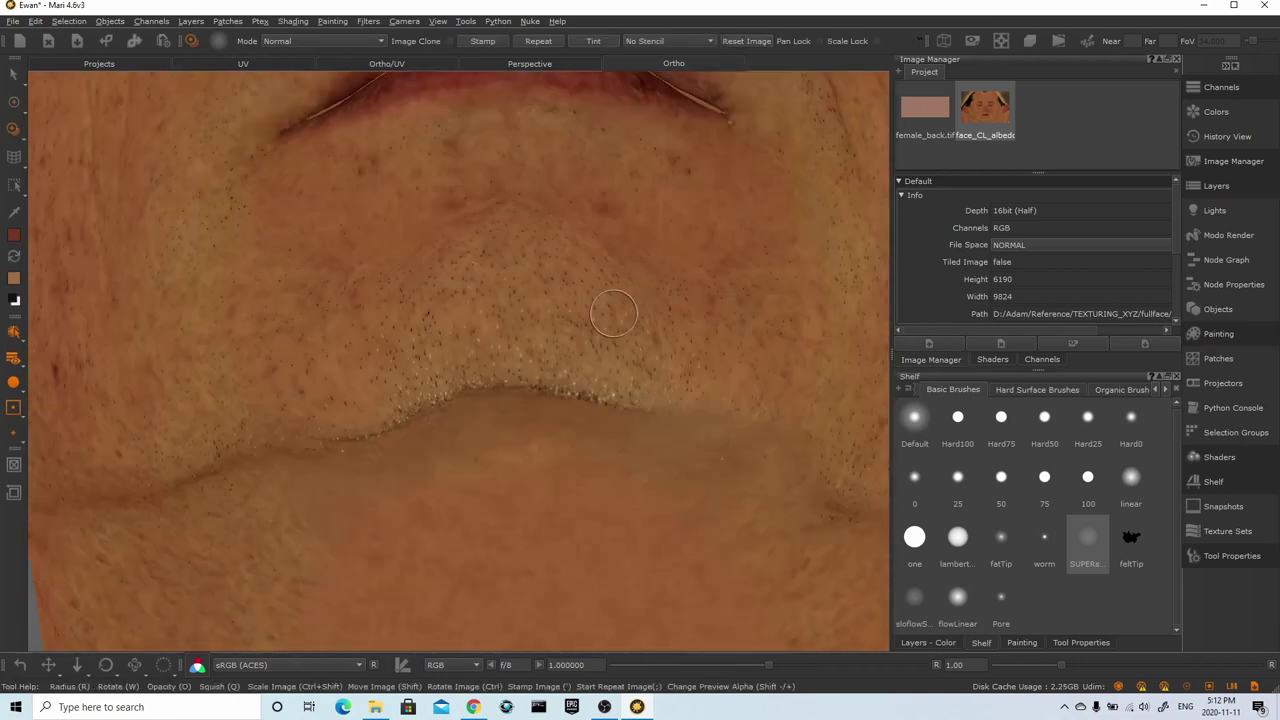
Paint the photo's stubble across the hard edge beneath the chin and toward the adjoining jawline
drag(645, 421, 590, 414)
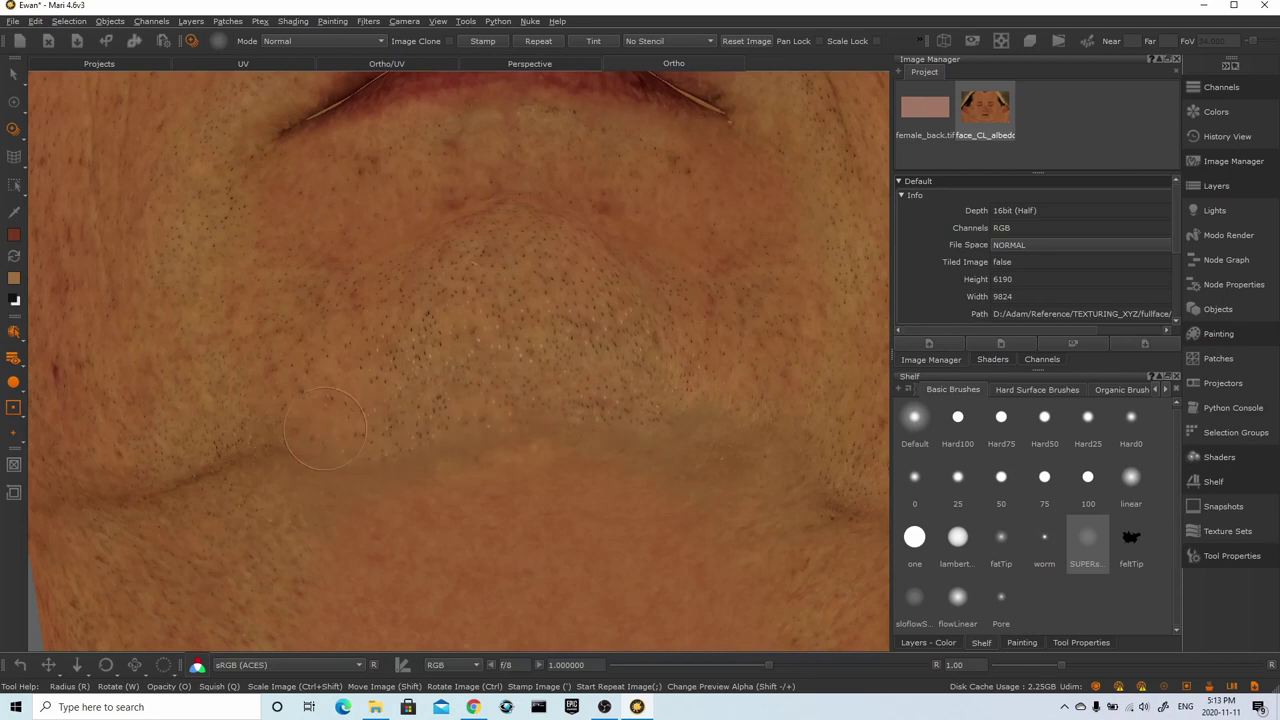
drag(325, 428, 345, 432)
mouse_move(508, 438)
shift+mouse_down()
mouse_move(520, 500)
mouse_move(501, 434)
shift+mouse_up()
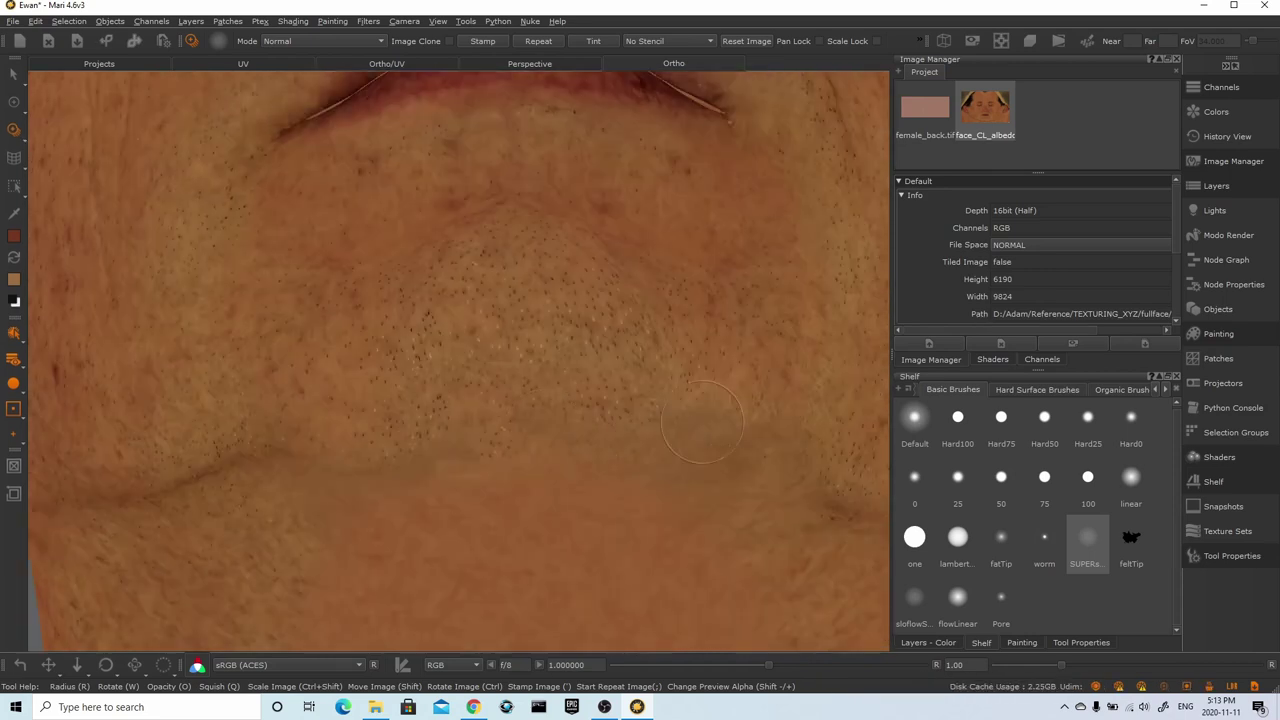
alt+drag(428, 498, 436, 580)
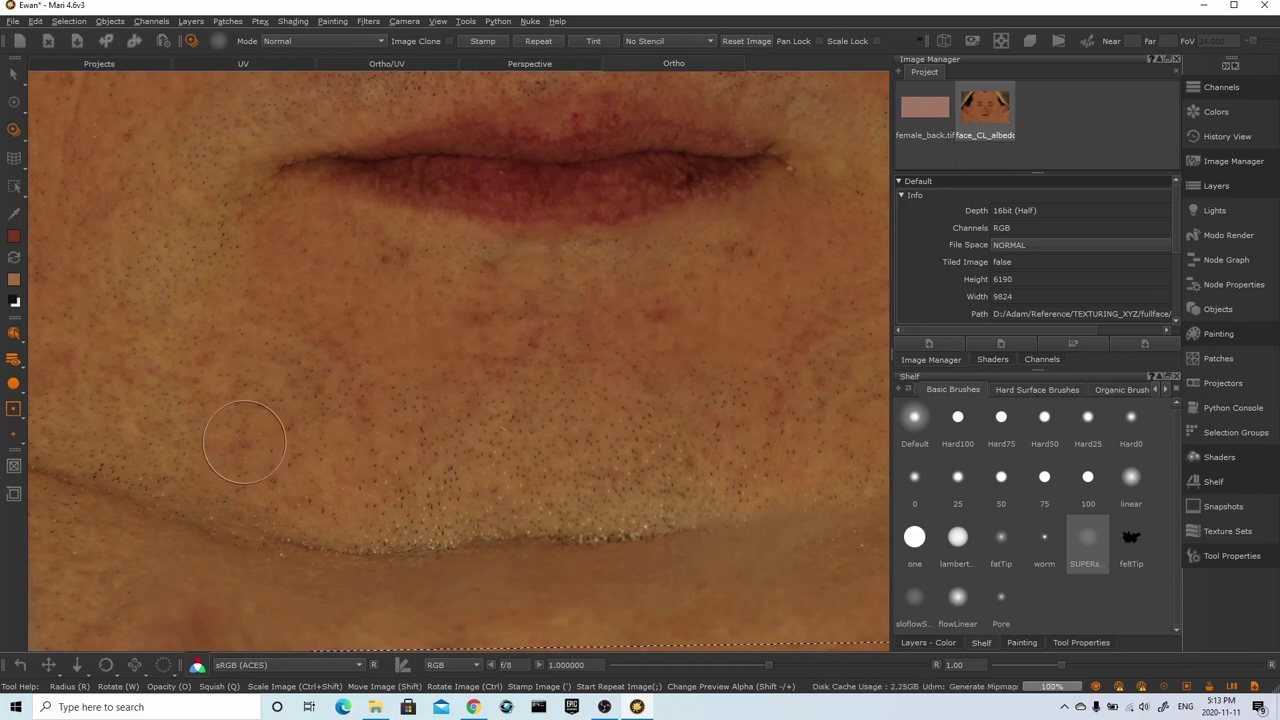
alt+drag(443, 420, 488, 456)
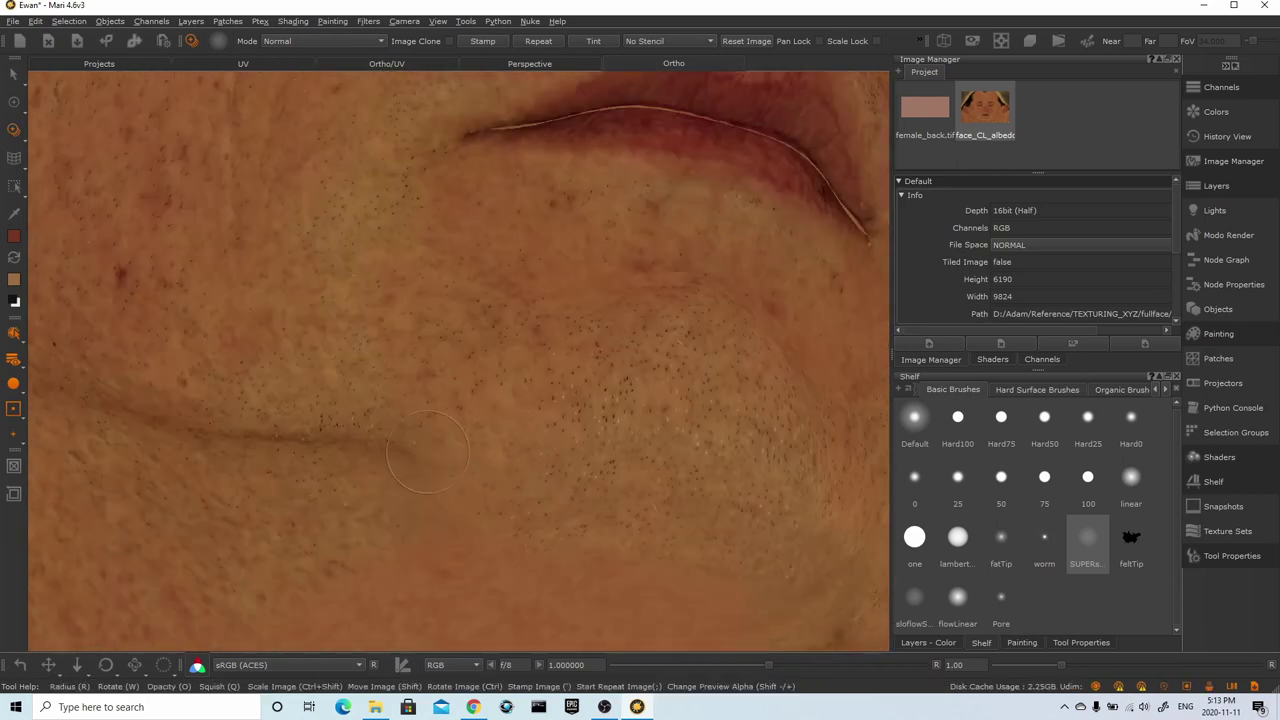
Reposition the photo over the other side of the chin and paint stubble along that jawline
alt+right_drag(338, 484, 569, 431)
alt+drag(569, 431, 400, 340)
alt+right_drag(400, 340, 606, 297)
shift+drag(606, 297, 37, 423)
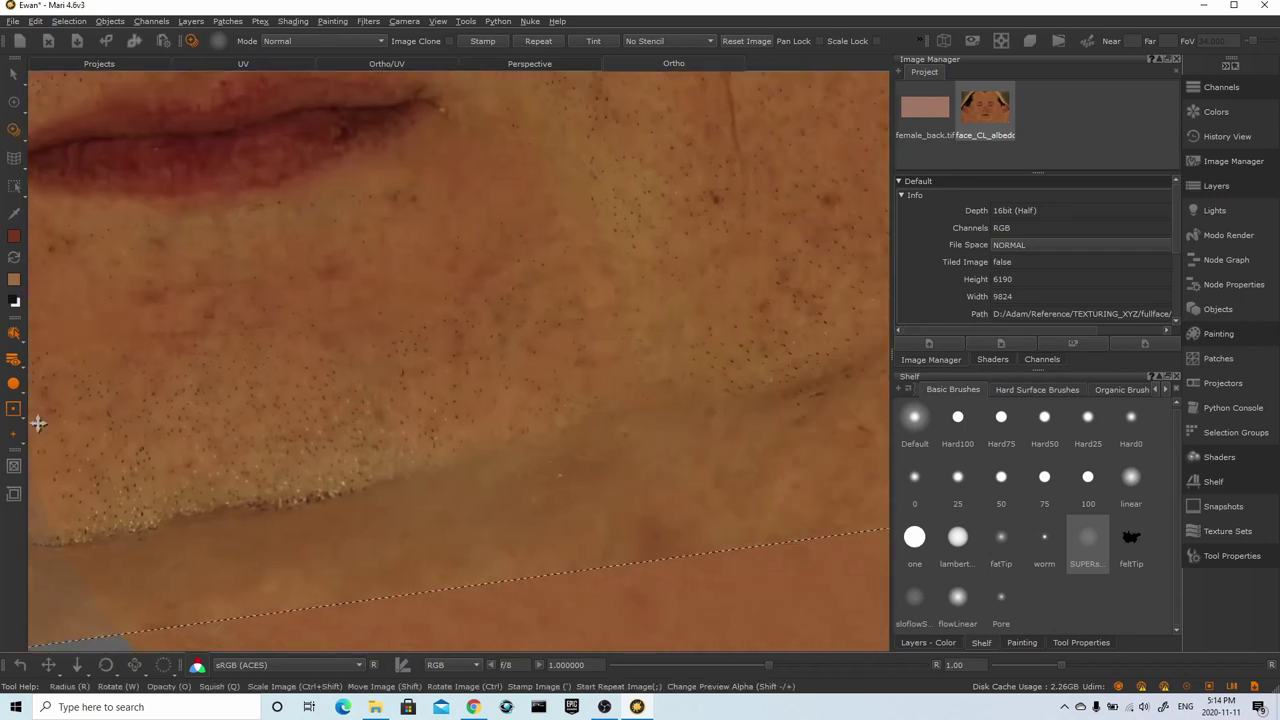
shift+drag(614, 371, 440, 440)
alt+drag(657, 386, 622, 375)
mouse_move(622, 355)
mouse_down()
mouse_move(745, 255)
mouse_move(590, 350)
mouse_move(424, 346)
mouse_up()
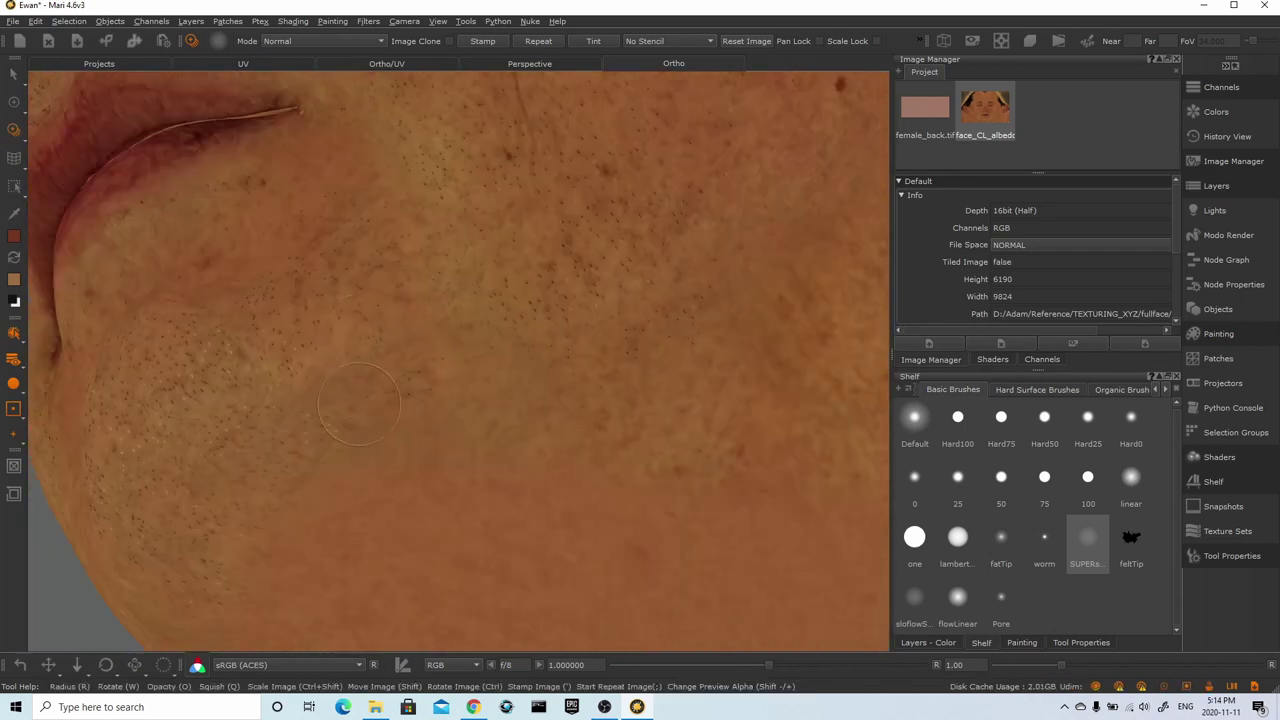
Examine the stubble blend along the jaw, cheek and neck from the side and across the whole head
alt+drag(359, 404, 637, 354)
alt+right_drag(637, 354, 591, 357)
alt+right_drag(480, 372, 577, 331)
alt+middle_drag(577, 331, 424, 345)
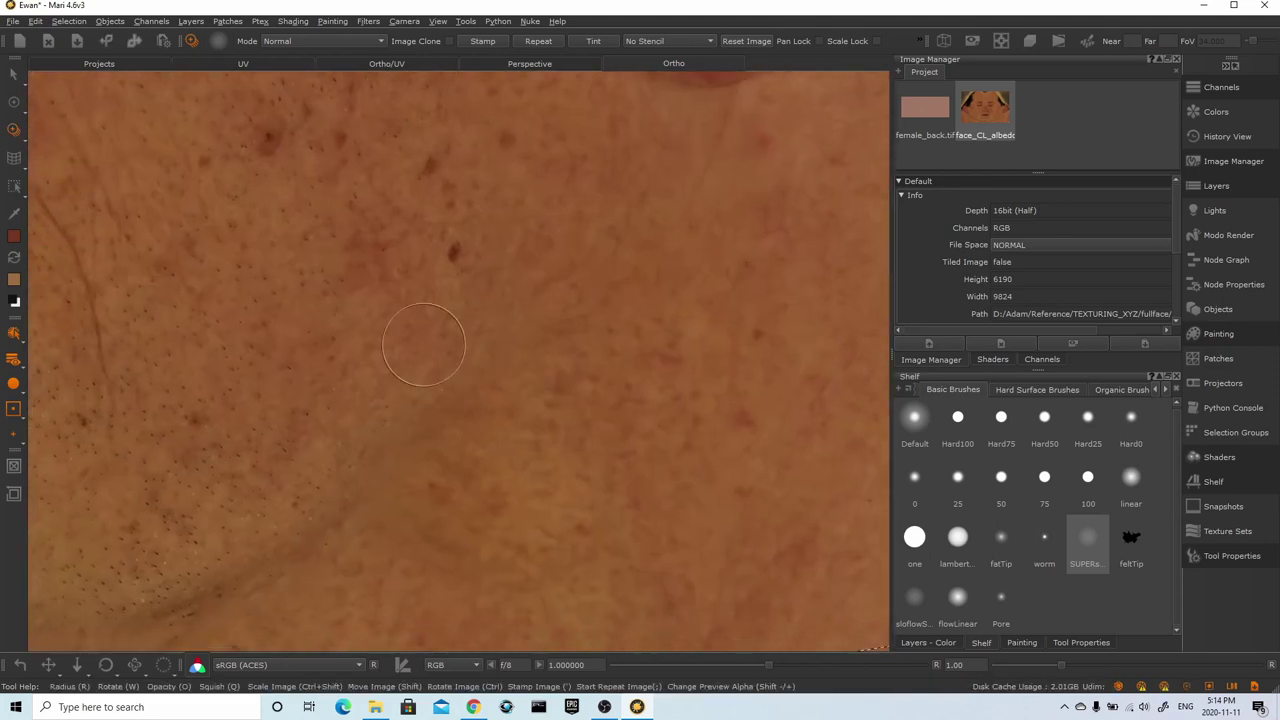
alt+middle_drag(462, 440, 516, 312)
alt+right_drag(674, 329, 575, 335)
alt+drag(575, 335, 670, 369)
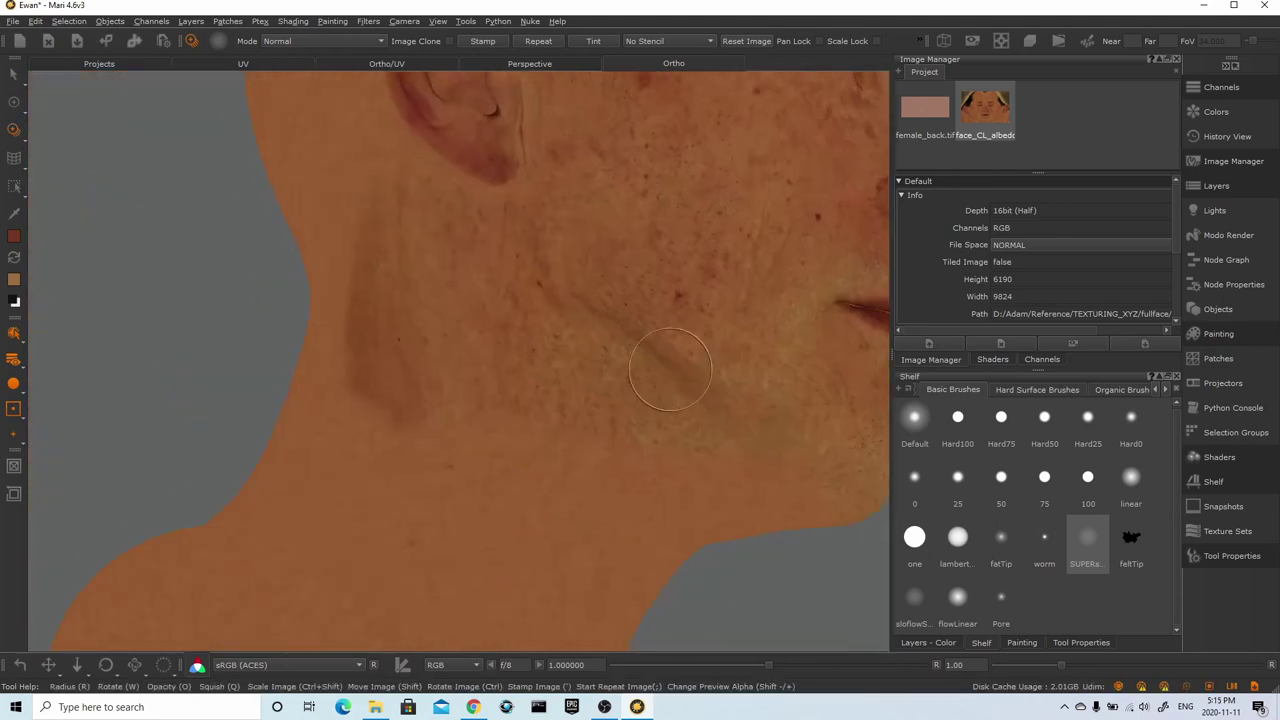
alt+right_drag(670, 369, 760, 365)
alt+drag(760, 365, 570, 420)
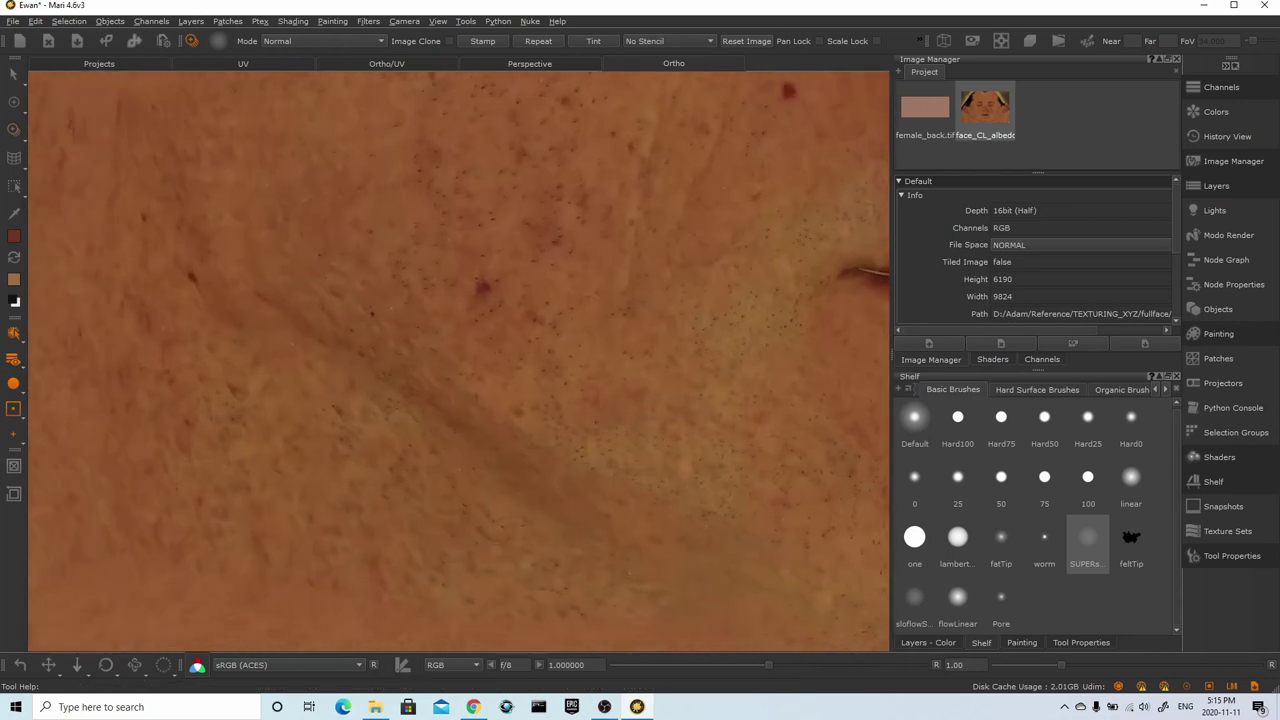
mouse_move(450, 332)
alt+mouse_down()
mouse_move(385, 323)
mouse_move(455, 300)
mouse_move(357, 306)
alt+mouse_up()
alt+drag(452, 290, 529, 306)
alt+right_drag(497, 309, 330, 306)
alt+drag(330, 306, 278, 301)
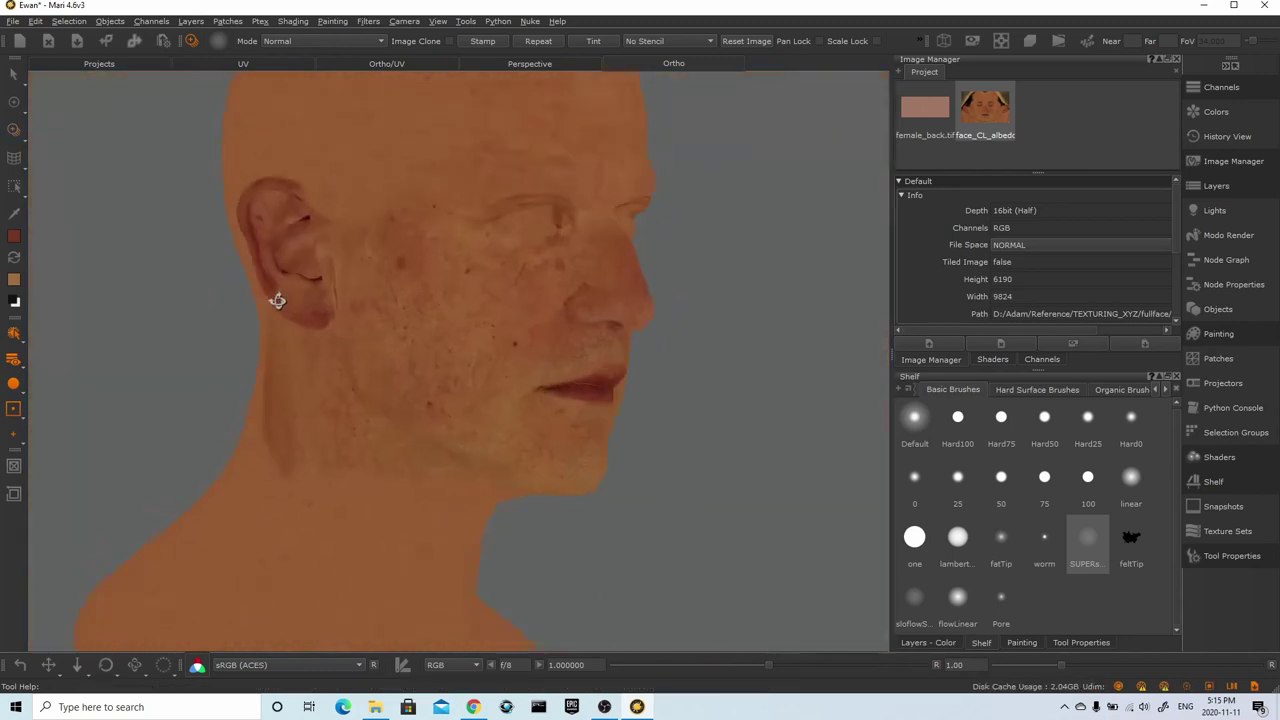
scroll(277, 300, up, 8)
scroll(157, 297, down, 8)
Add a new paint layer directly above the Perlin layer and frame the jaw and neck
click(928, 642)
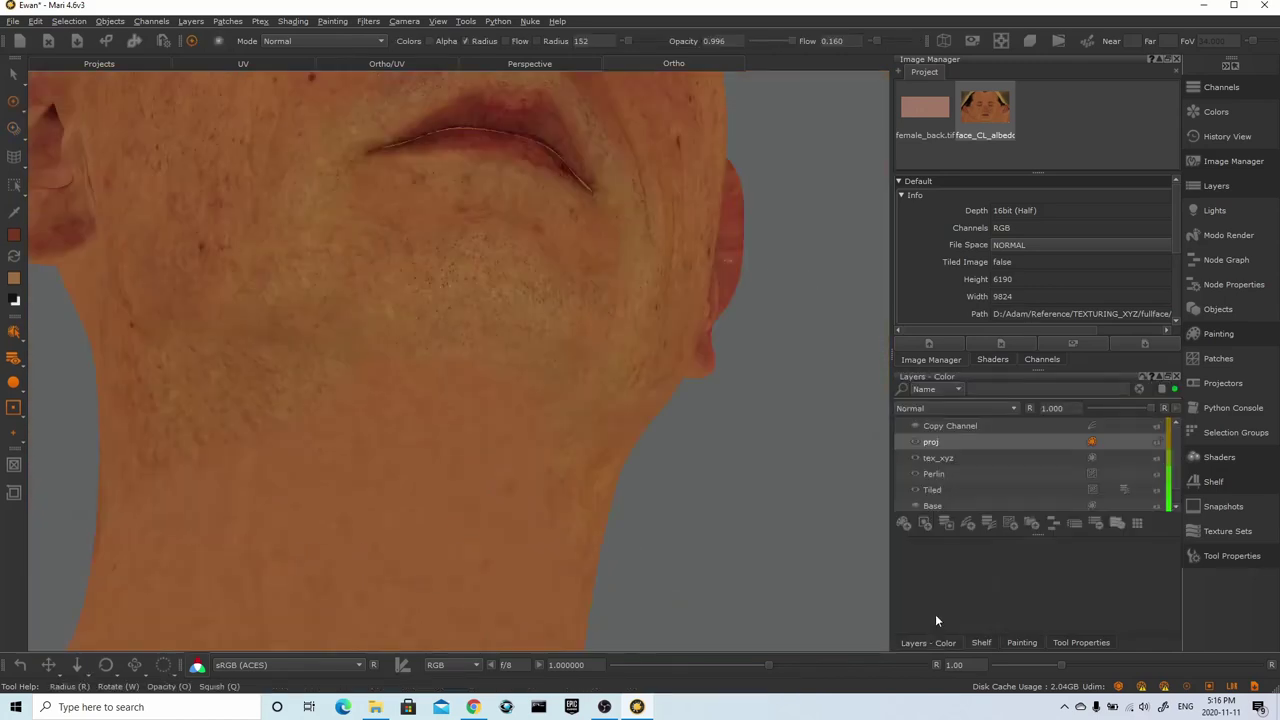
click(947, 473)
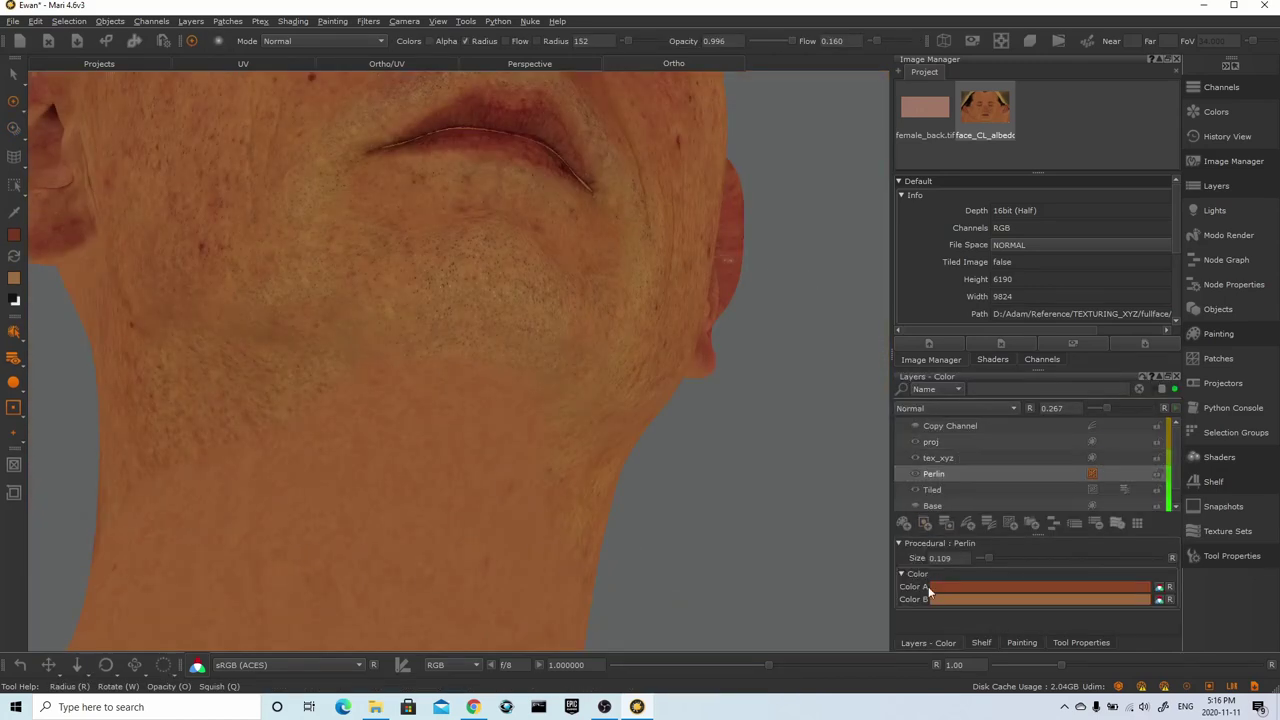
click(904, 524)
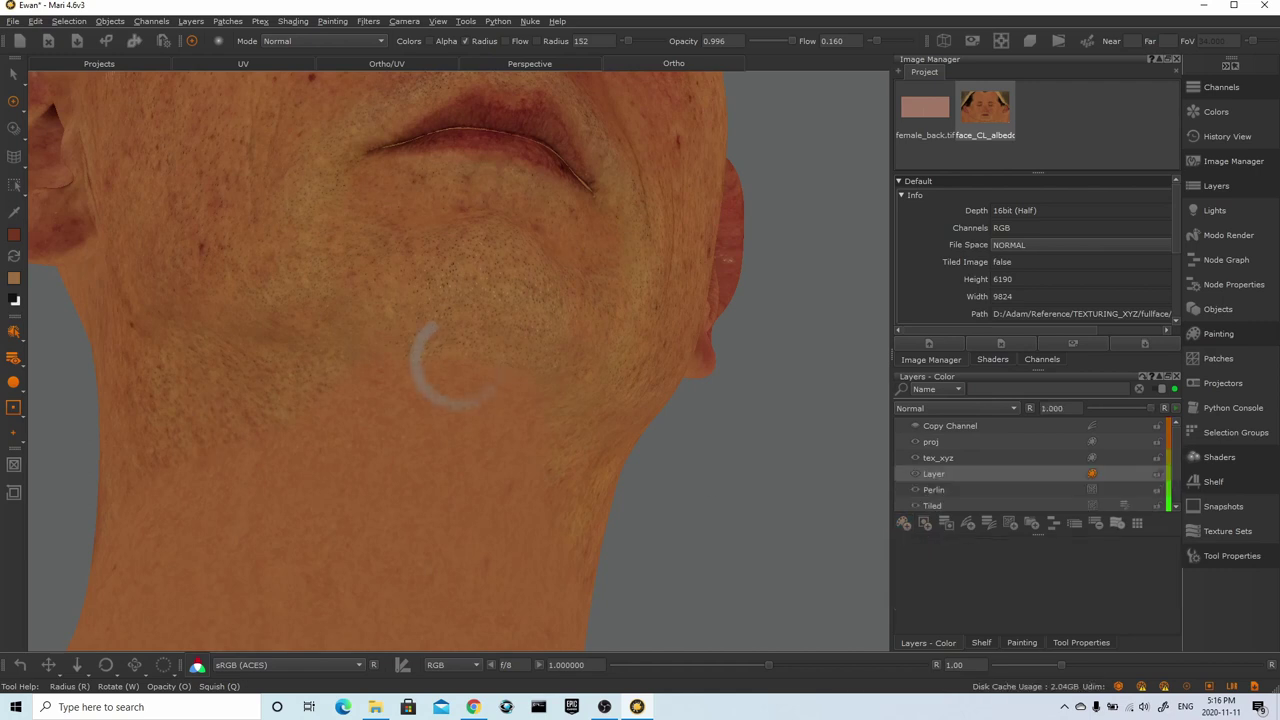
mouse_move(196, 288)
alt+mouse_down()
mouse_move(357, 374)
mouse_move(230, 285)
alt+mouse_up()
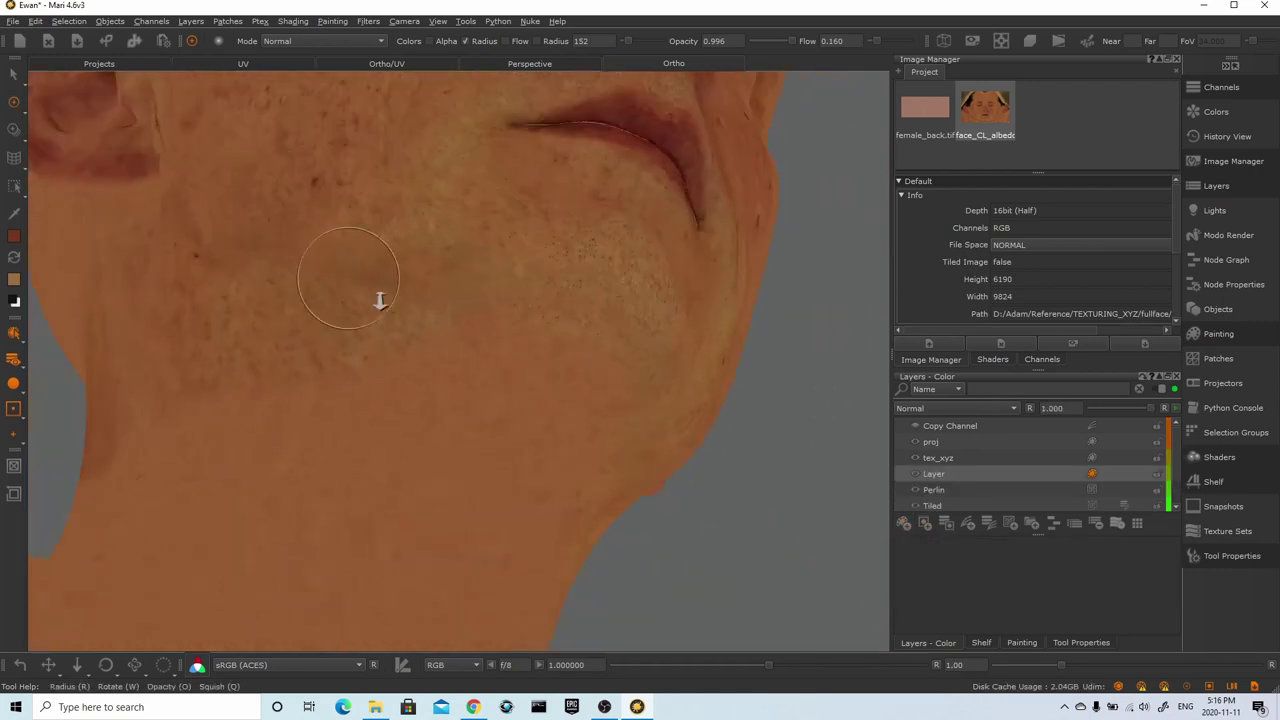
alt+right_drag(377, 300, 460, 360)
drag(455, 385, 511, 466)
key(ctrl+z)
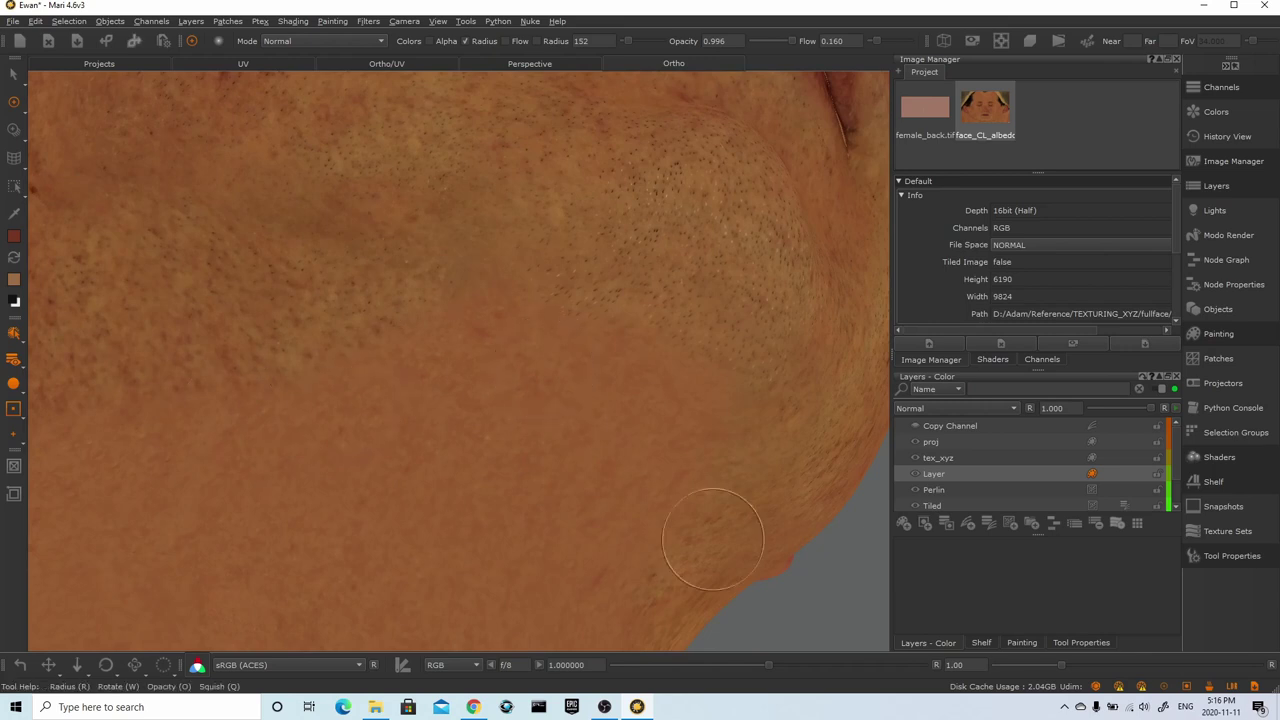
Try a stroke of the pepper organic brush on the neck below the jaw and undo it
click(983, 643)
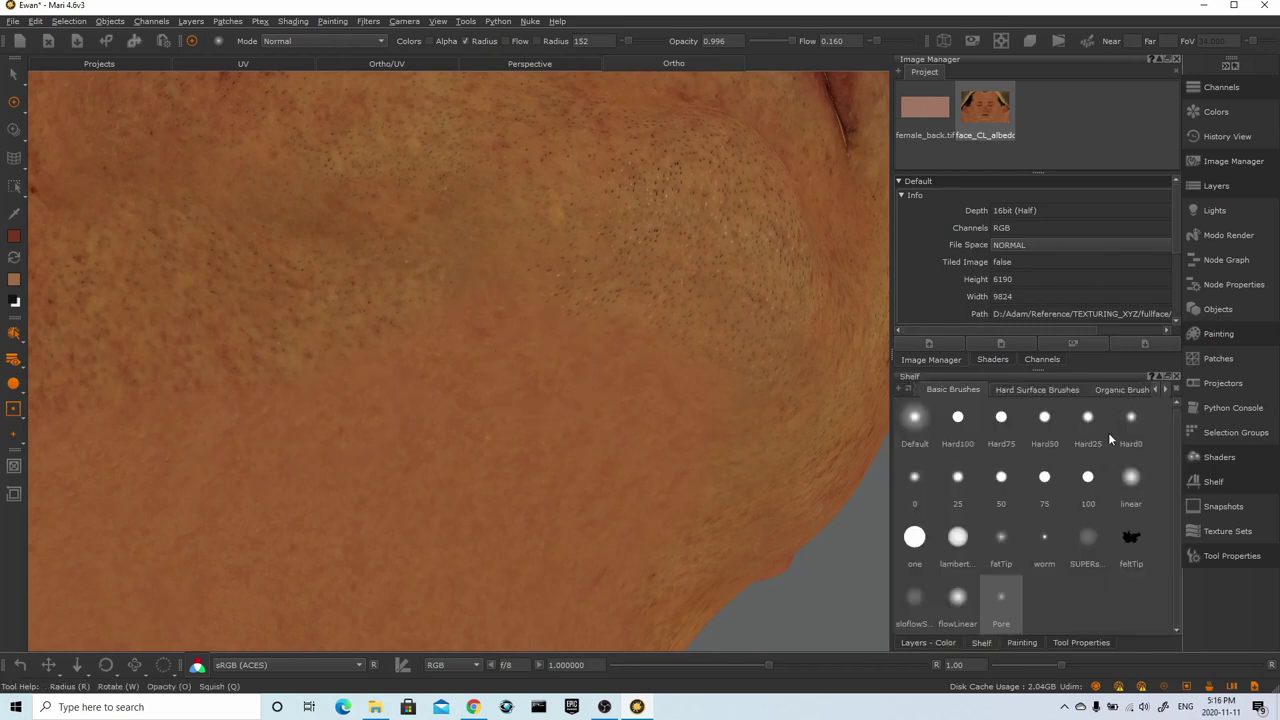
click(1105, 390)
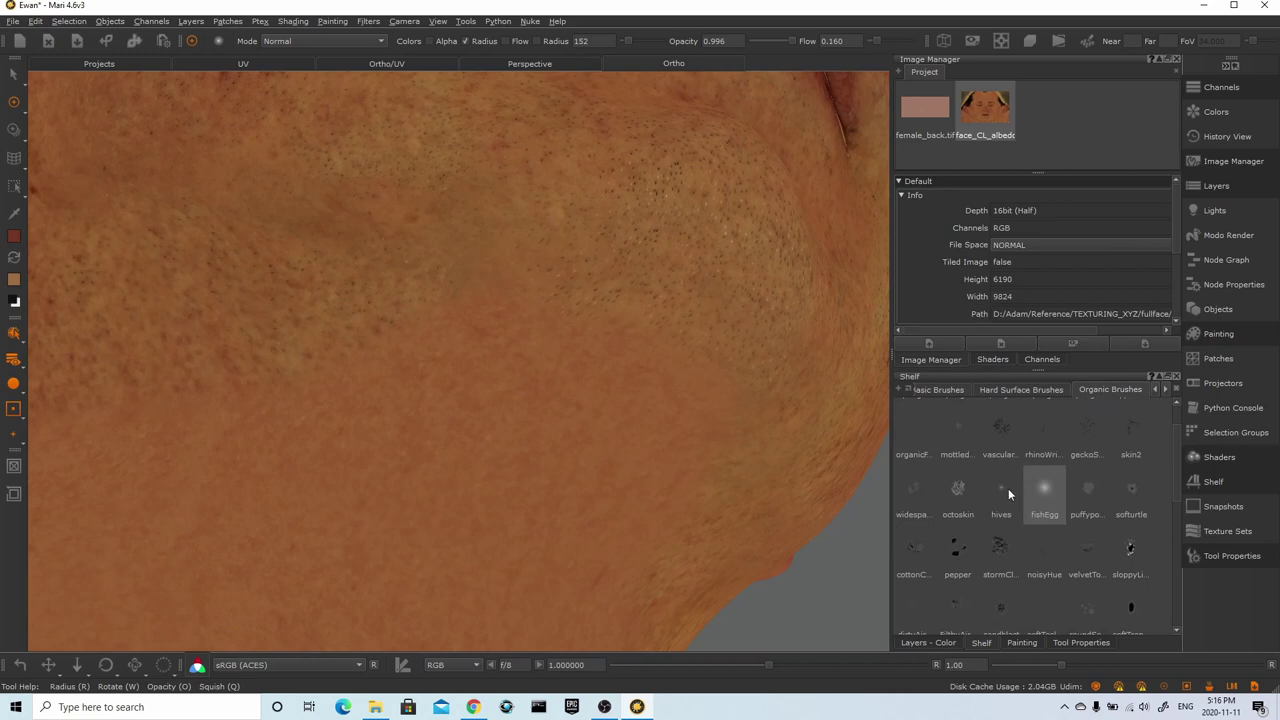
click(957, 548)
drag(386, 428, 428, 450)
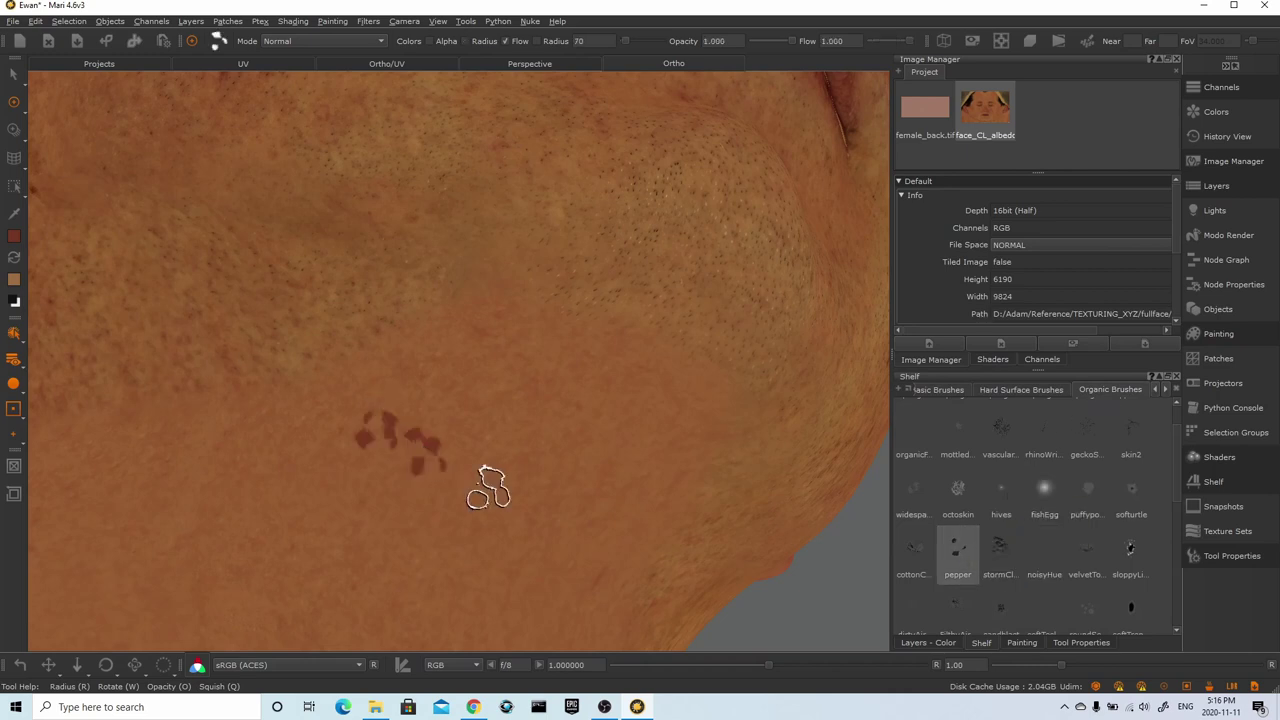
key(ctrl+z)
With the hives organic brush and a sampled skin colour, paint over the edge beneath the chin and bake the paint
click(1001, 490)
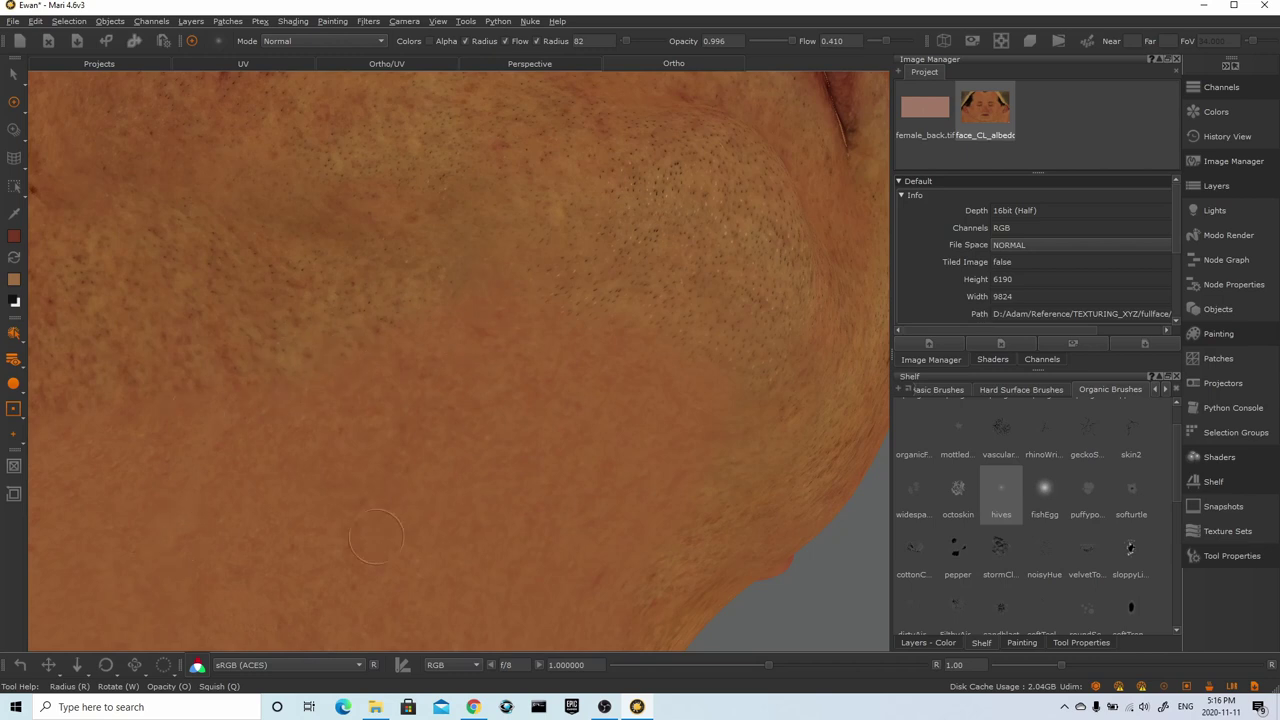
key(x)
click(14, 214)
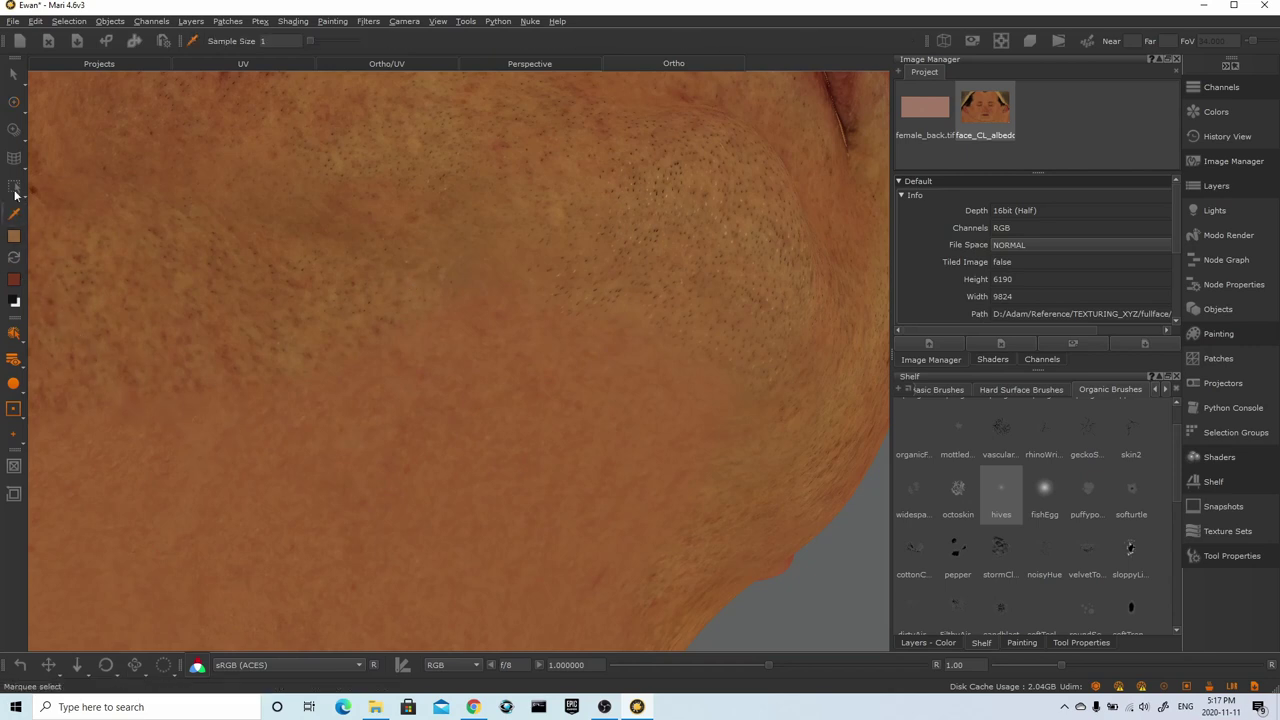
click(14, 101)
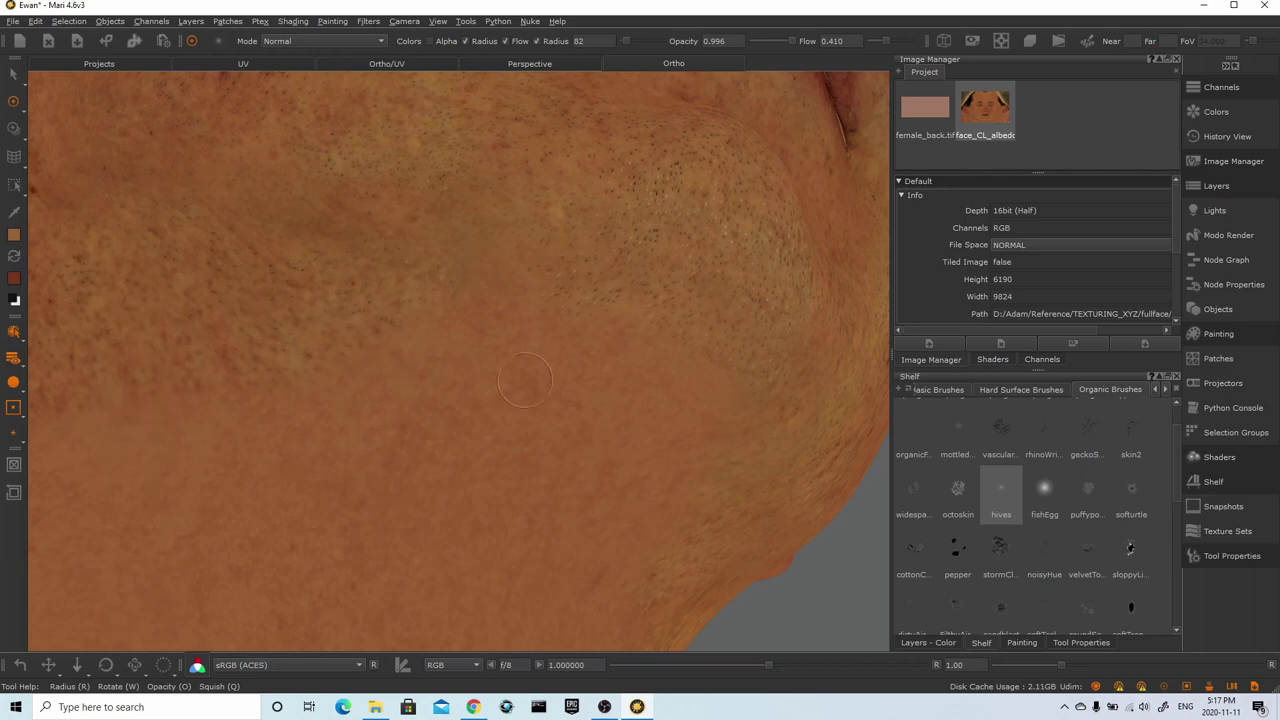
key(b)
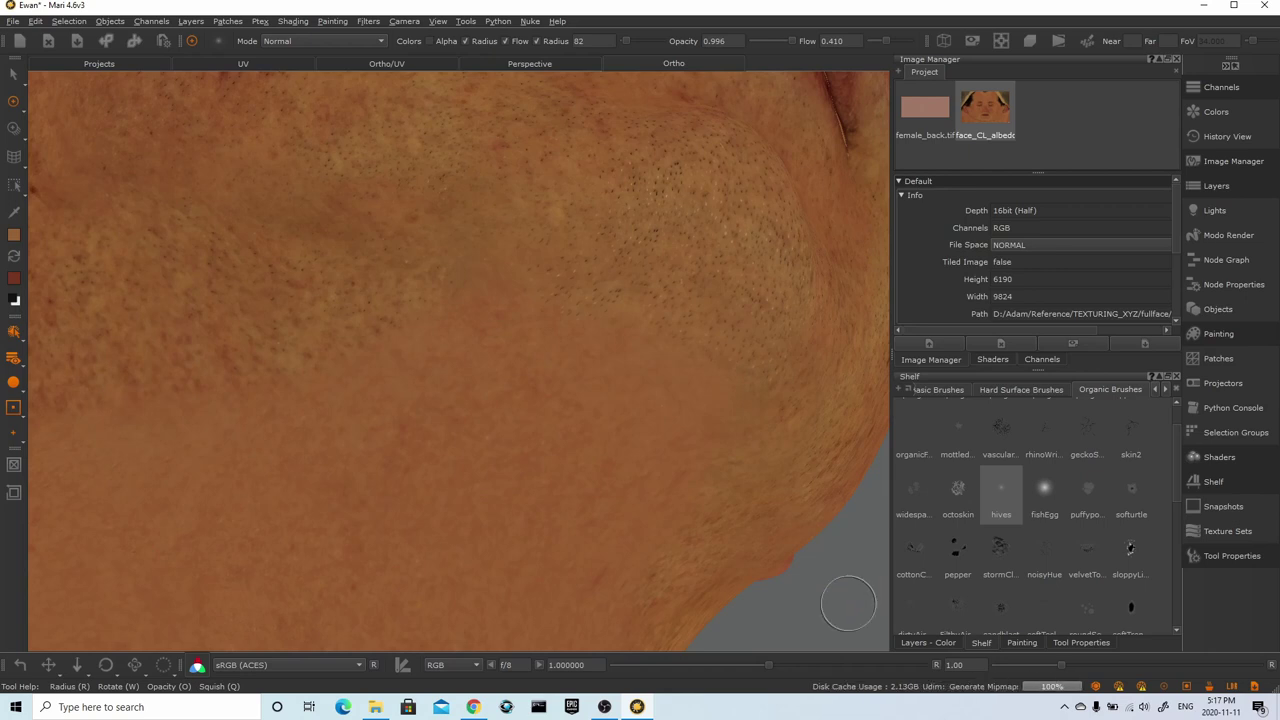
Brighten the foreground paint colour to a value (V) of 74 for painting the area under the chin
alt+right_drag(840, 580, 700, 562)
mouse_move(700, 562)
alt+mouse_down()
mouse_move(650, 569)
mouse_move(578, 550)
alt+mouse_up()
mouse_move(578, 550)
alt+right_down()
mouse_move(646, 543)
mouse_move(621, 542)
alt+right_up()
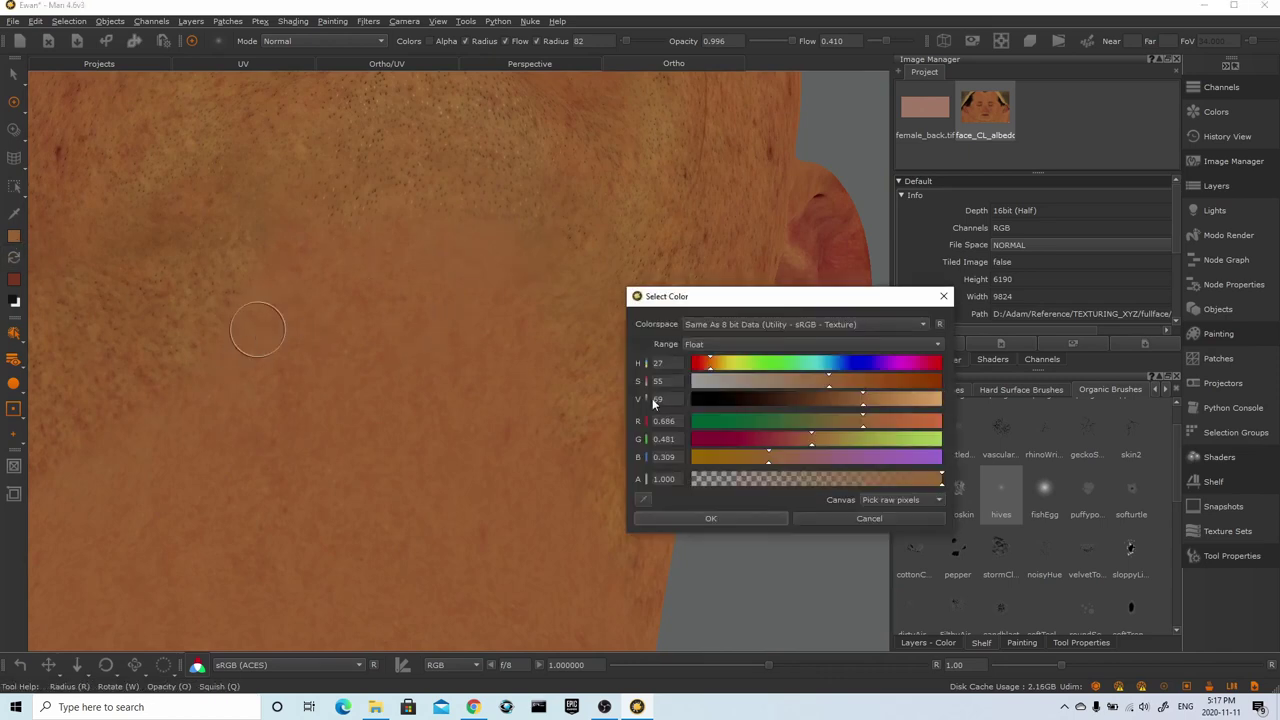
drag(866, 401, 878, 397)
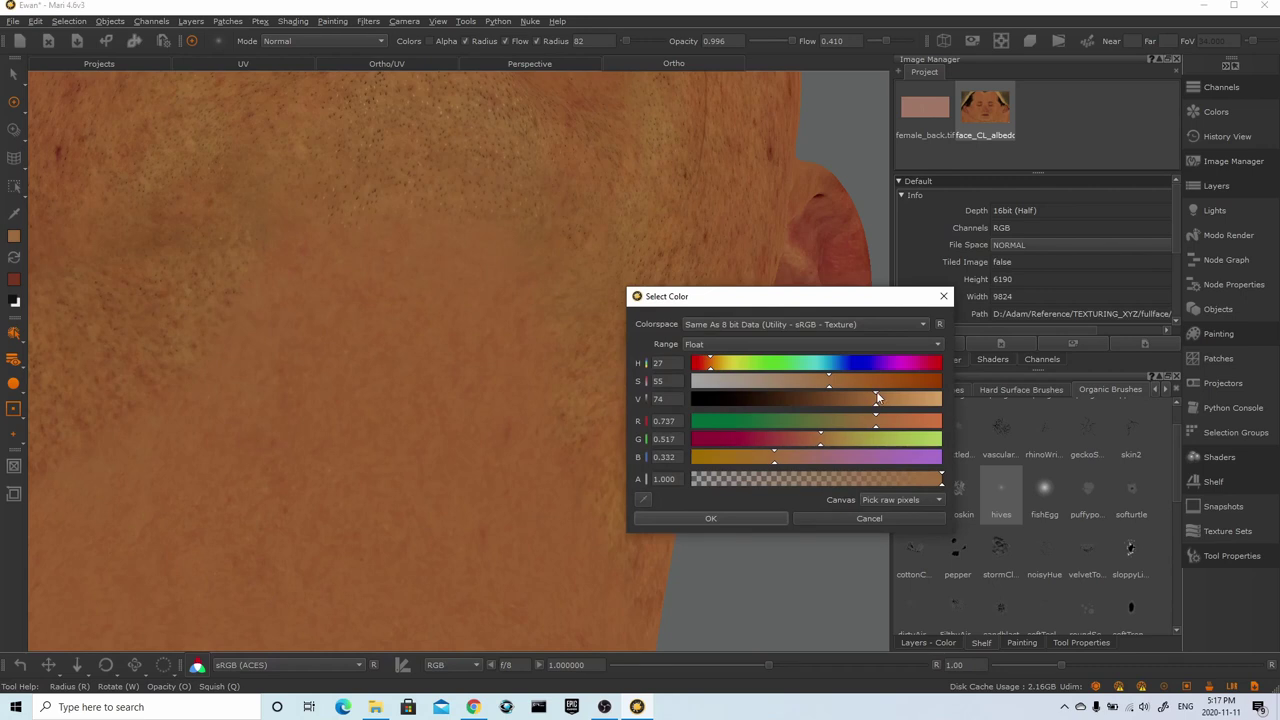
click(712, 518)
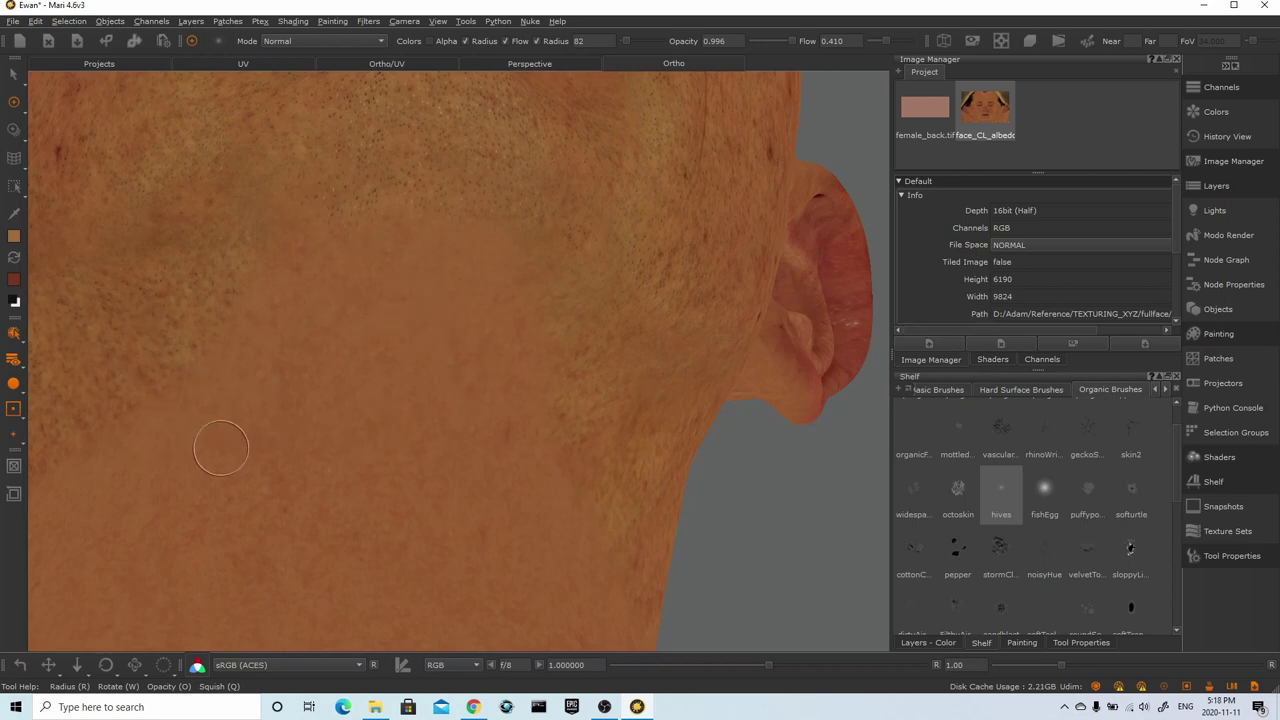
Repeatedly sample nearby skin colours and paint them over the neck beneath the chin to soften the jawline transition
click(14, 257)
click(14, 258)
click(14, 214)
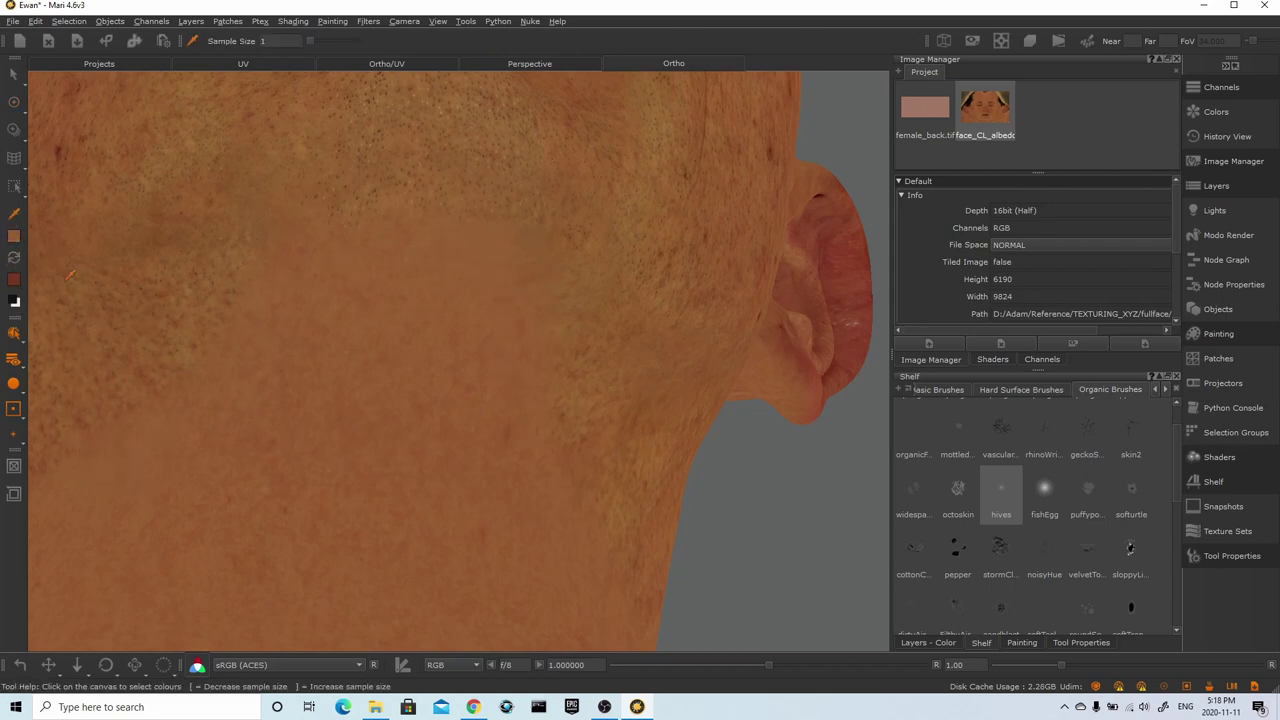
key(p)
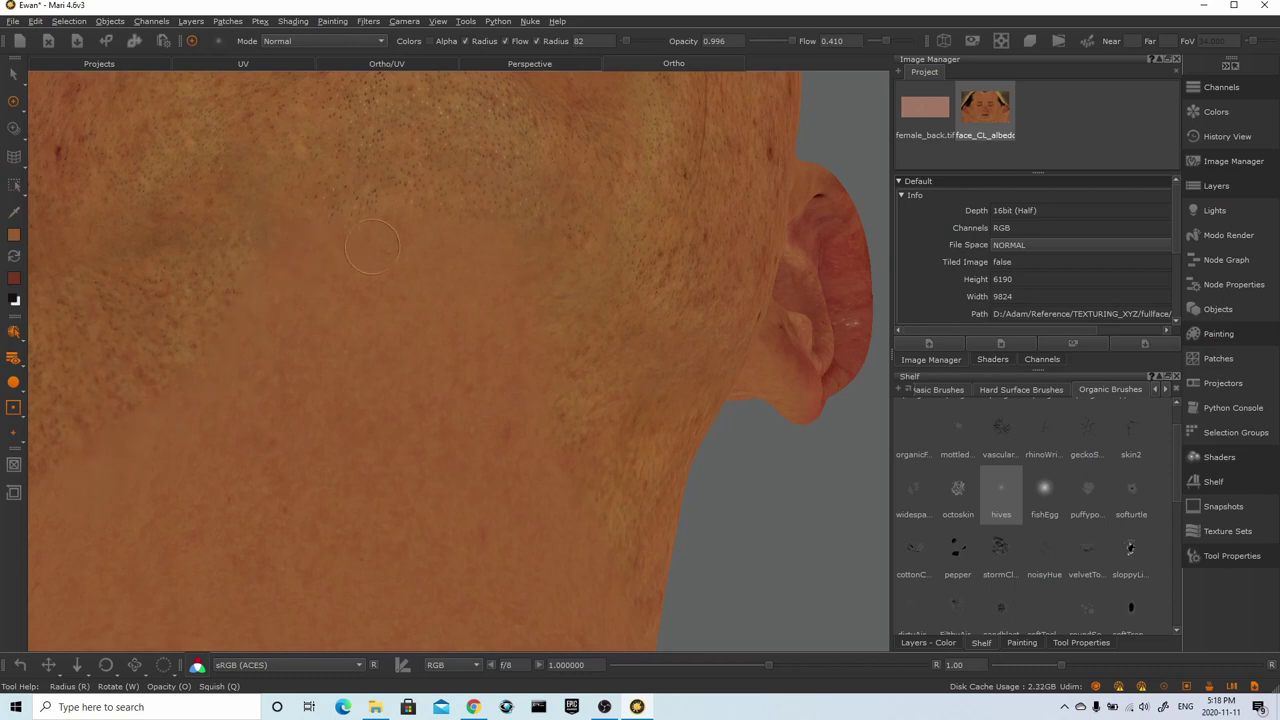
alt+drag(792, 509, 749, 526)
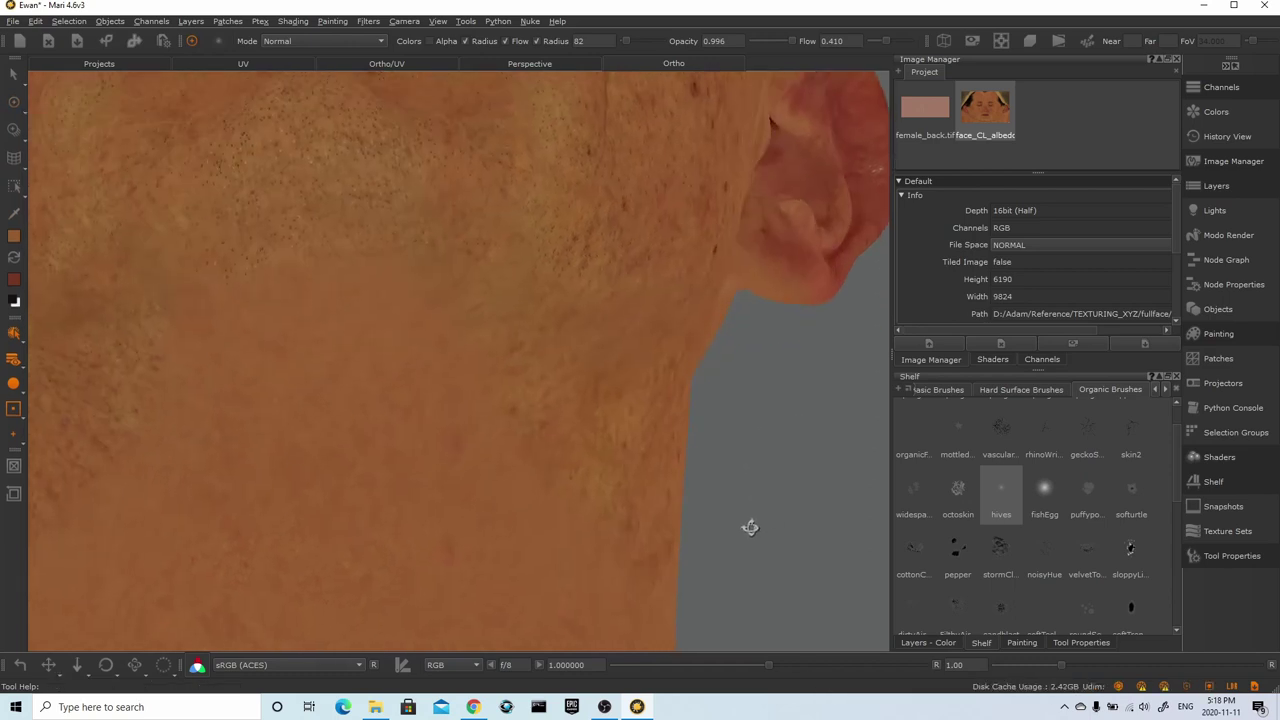
key(c)
key(p)
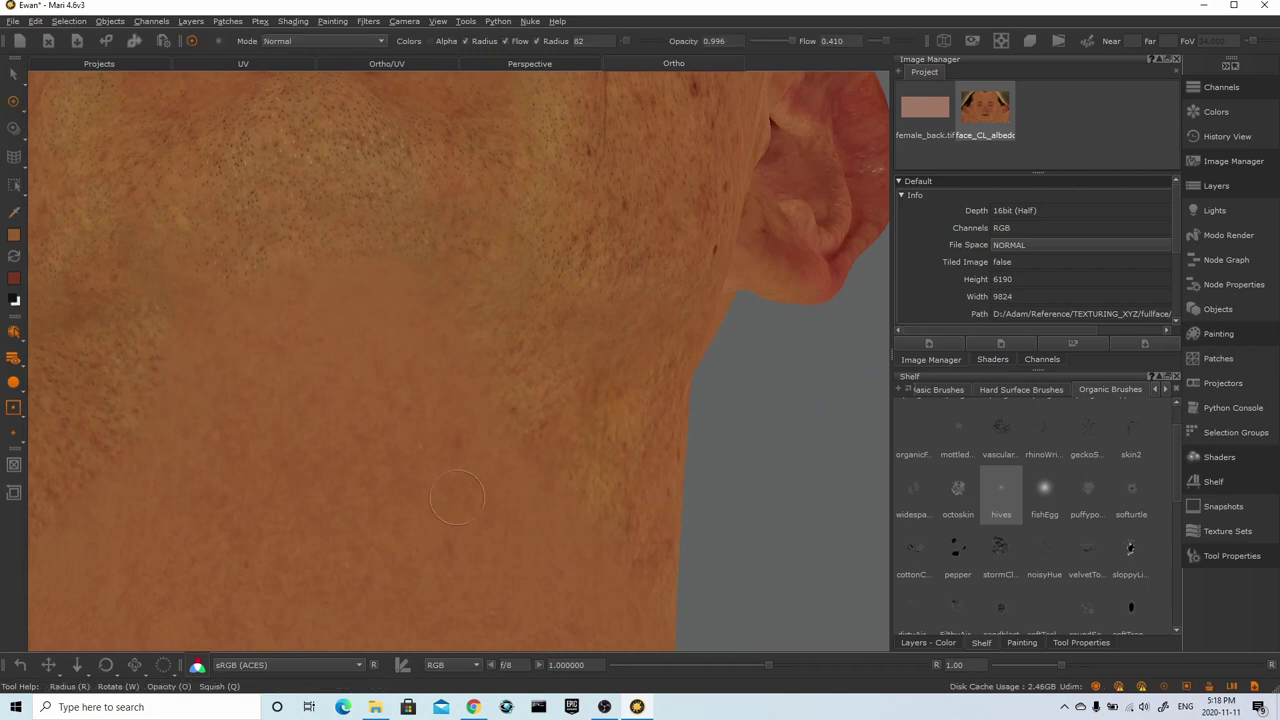
key(c)
key(p)
Reduce the brush radius to 49 and sample a reddish-brown skin colour for painting the neck
key(r)
drag(346, 283, 316, 284)
key(c)
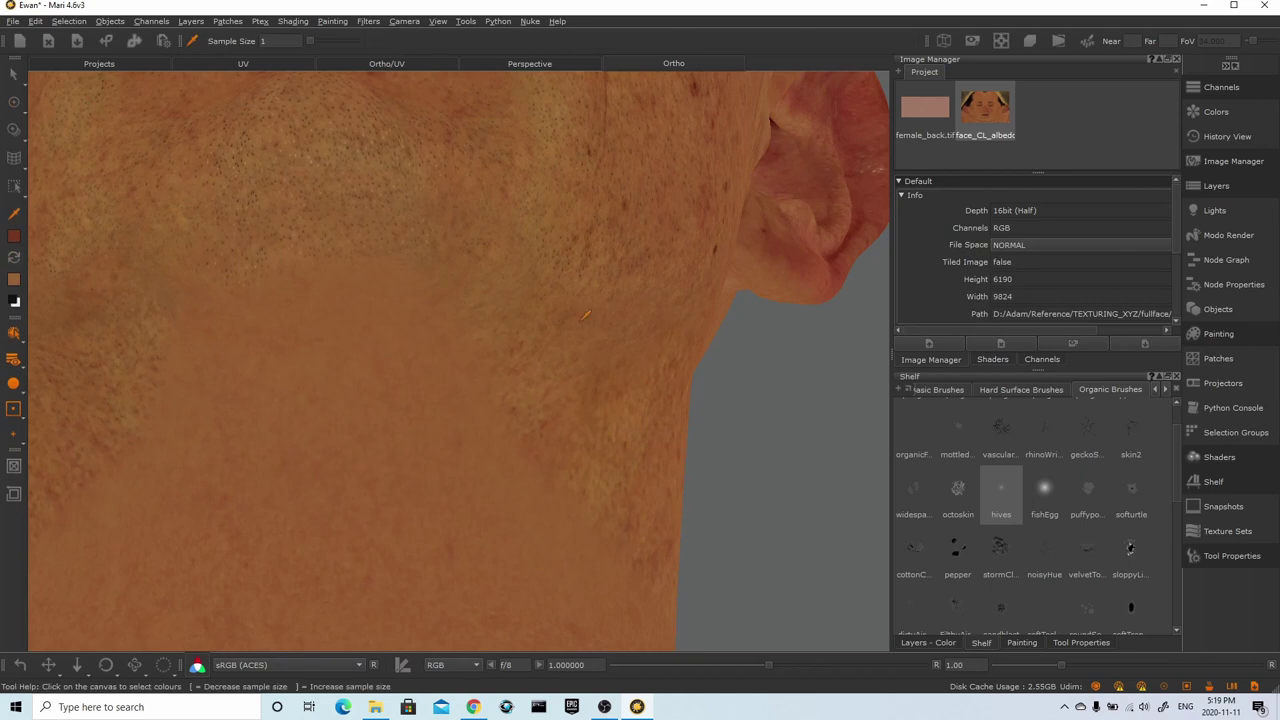
alt+drag(748, 352, 690, 440)
click(404, 318)
key(p)
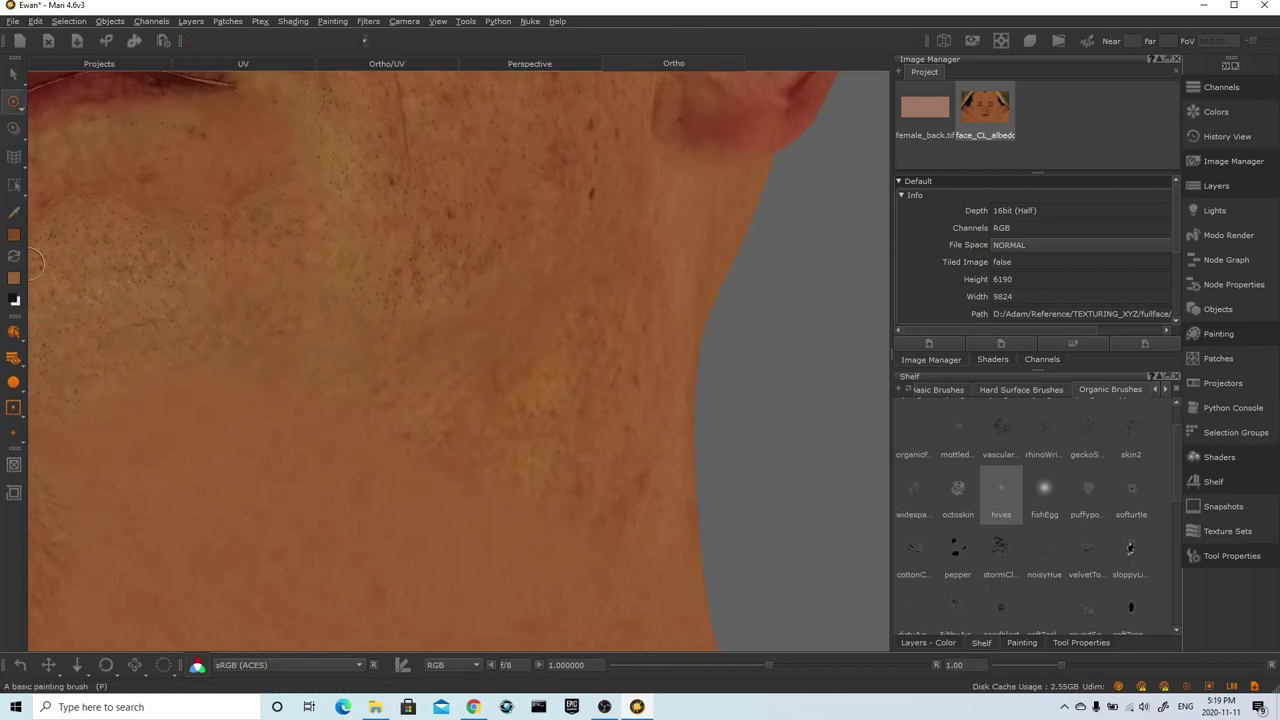
Paint the sampled skin tones along the jaw-to-neck transition on both sides of the head
middle_drag(791, 500, 80, 484)
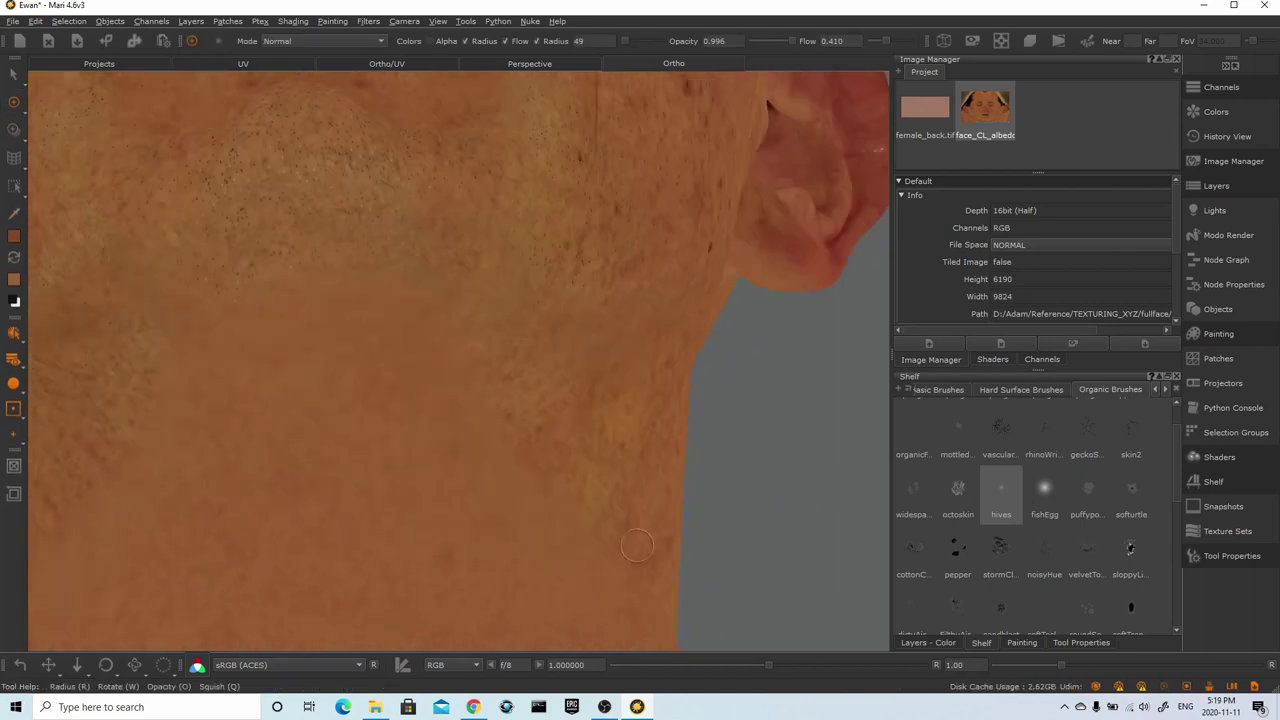
middle_drag(771, 491, 866, 234)
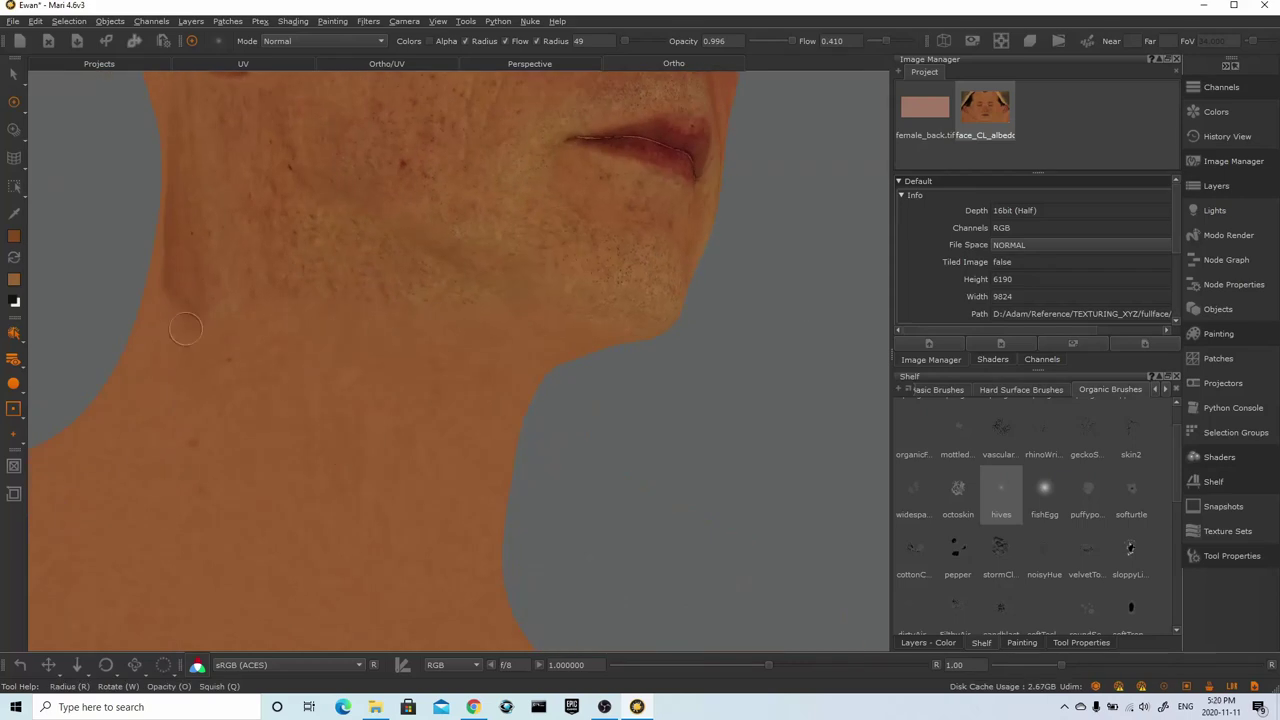
middle_drag(726, 474, 506, 397)
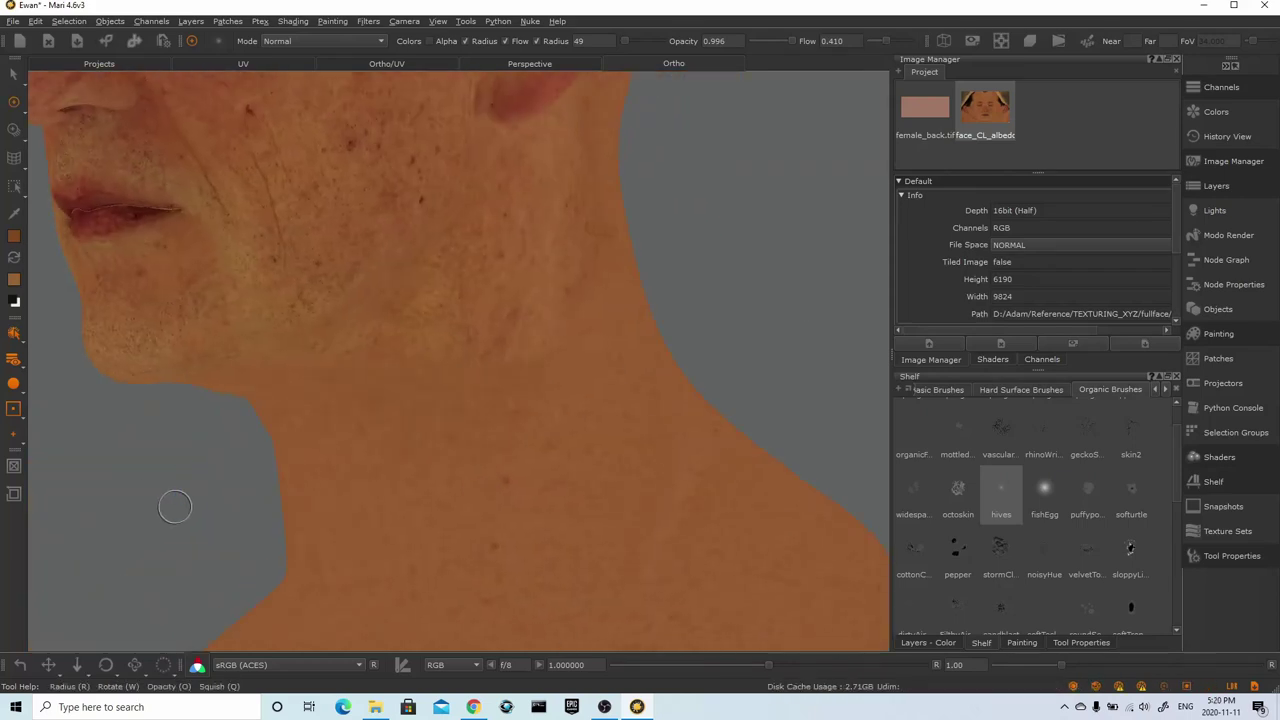
middle_drag(174, 507, 420, 400)
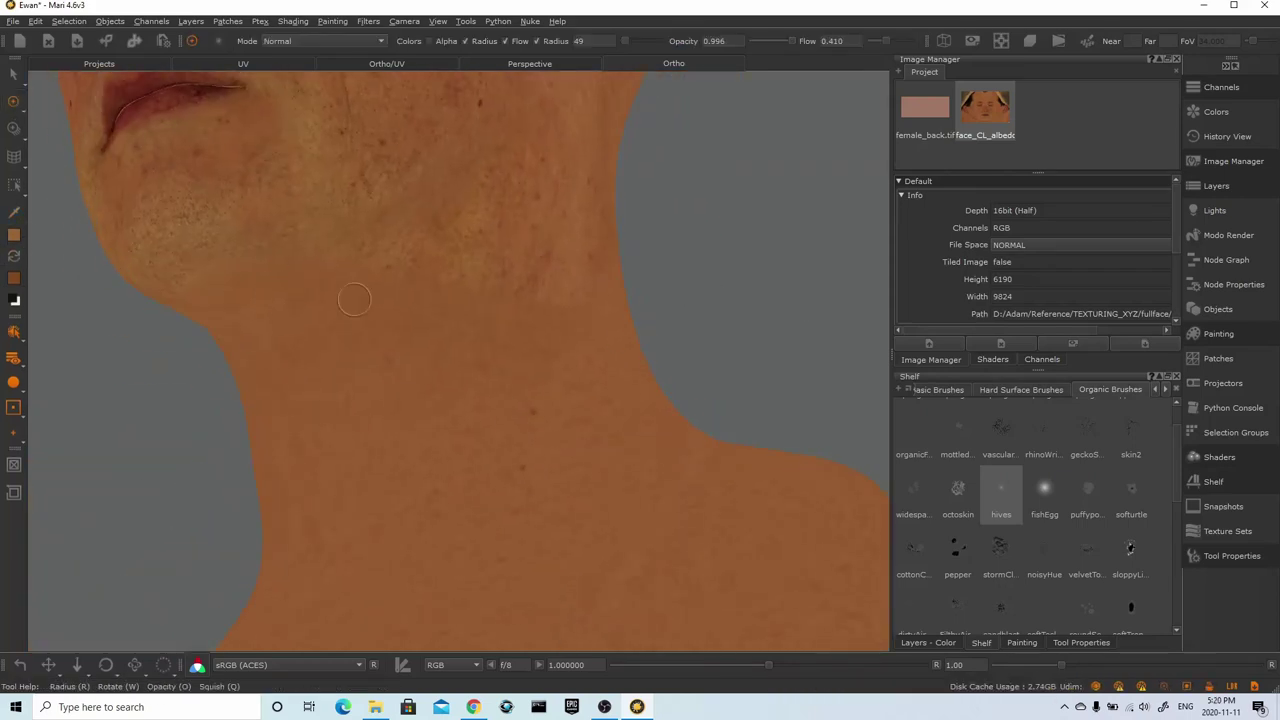
Set the foreground paint colour's value (V) to 76 and paint the lighter tone across the neck below the jawline
click(14, 236)
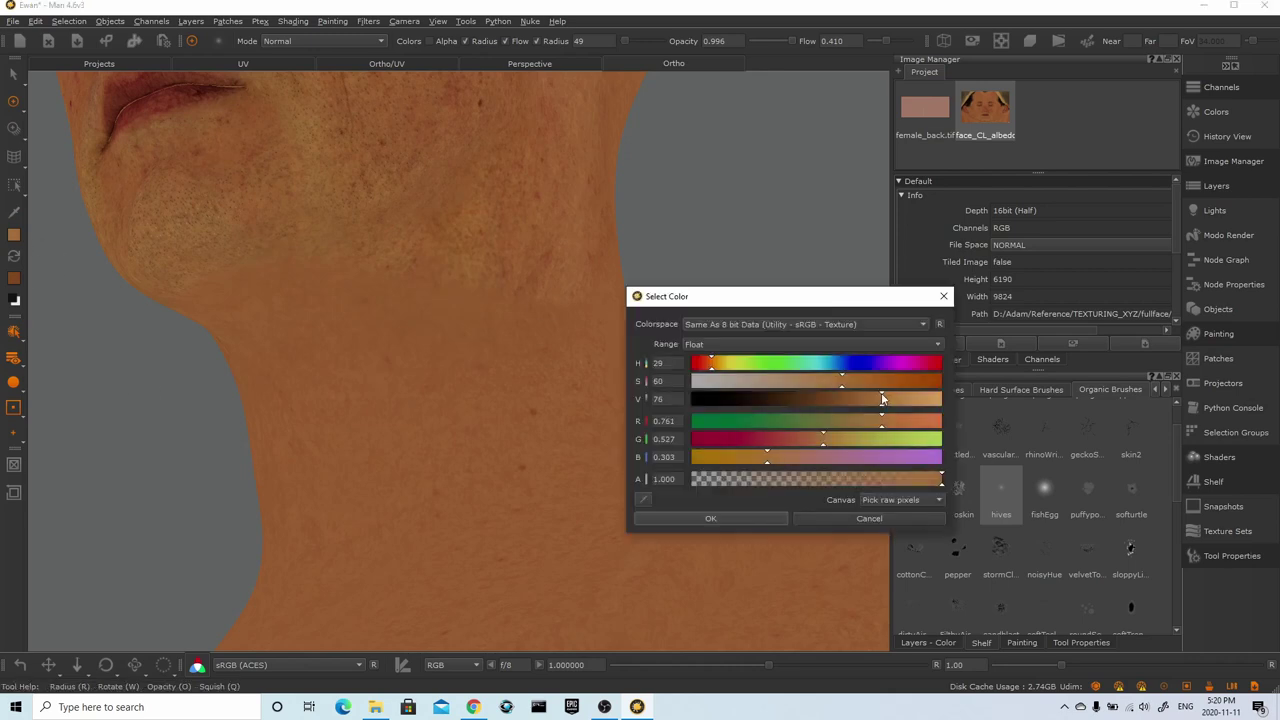
click(780, 517)
middle_drag(129, 451, 507, 222)
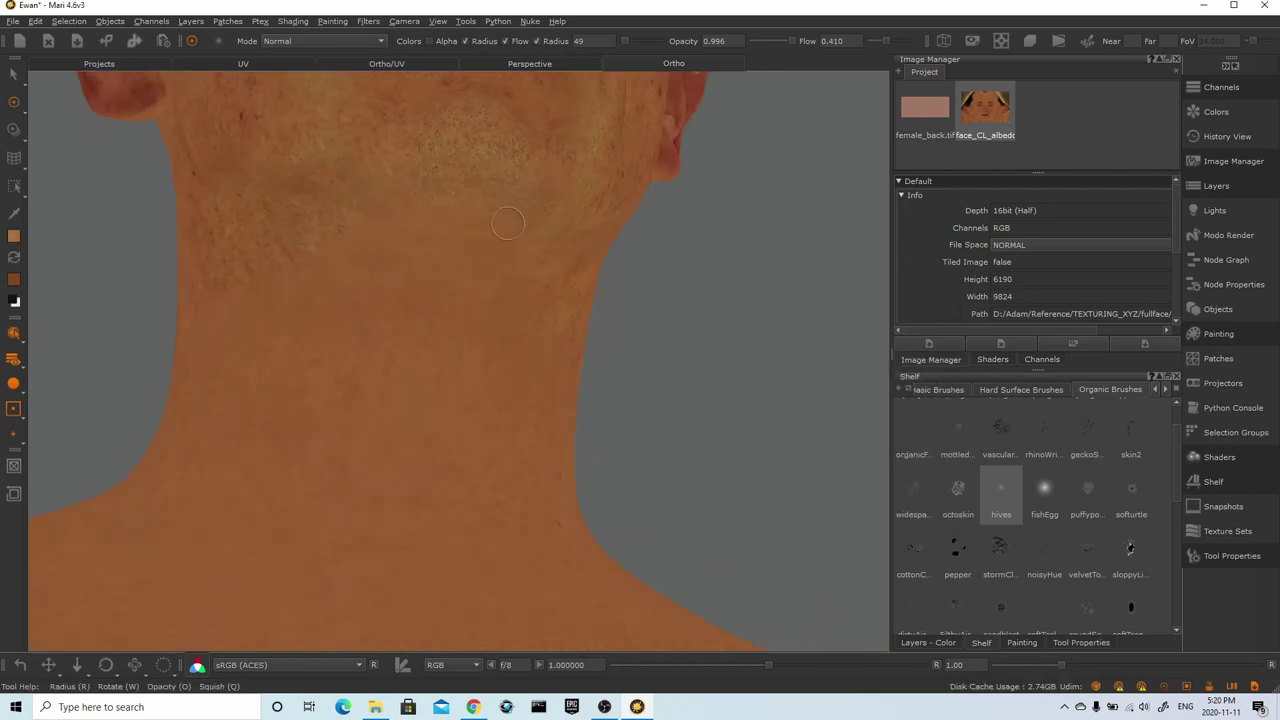
middle_drag(709, 371, 402, 342)
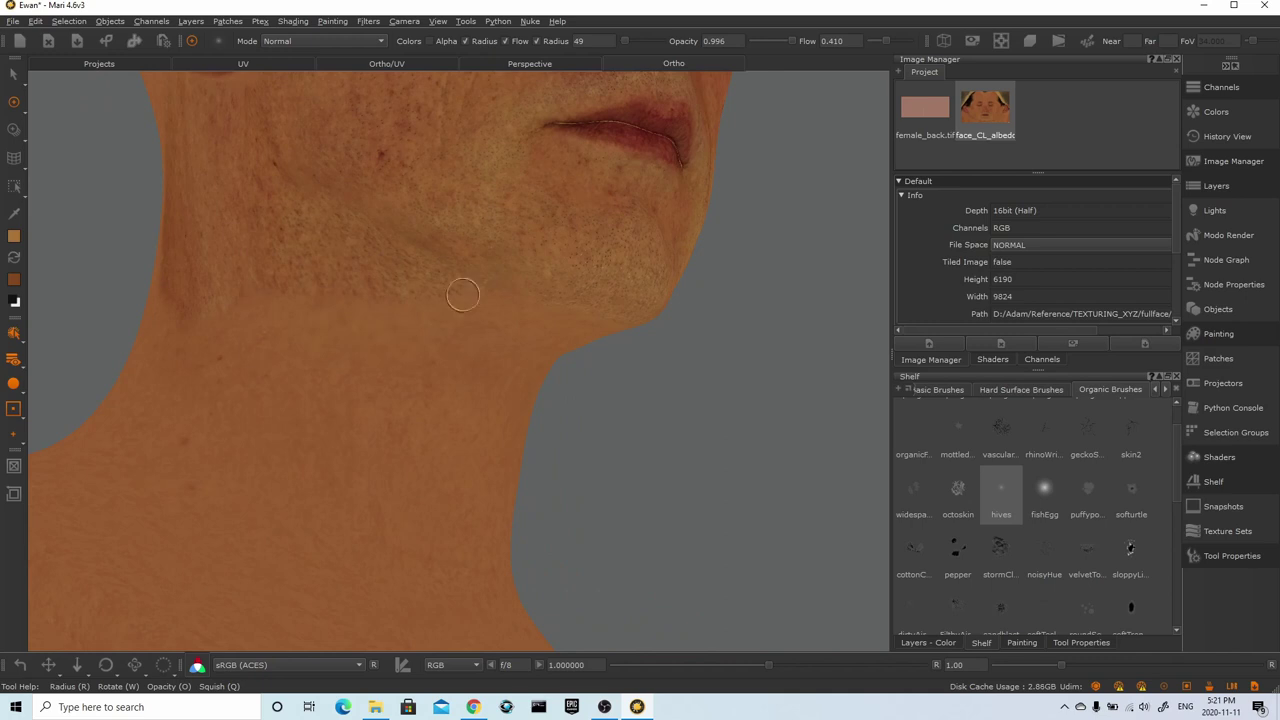
Sample a dark red from the lips and paint subtle red variation over the jaw and neck on the layer above Perlin
alt+drag(352, 490, 460, 549)
click(928, 643)
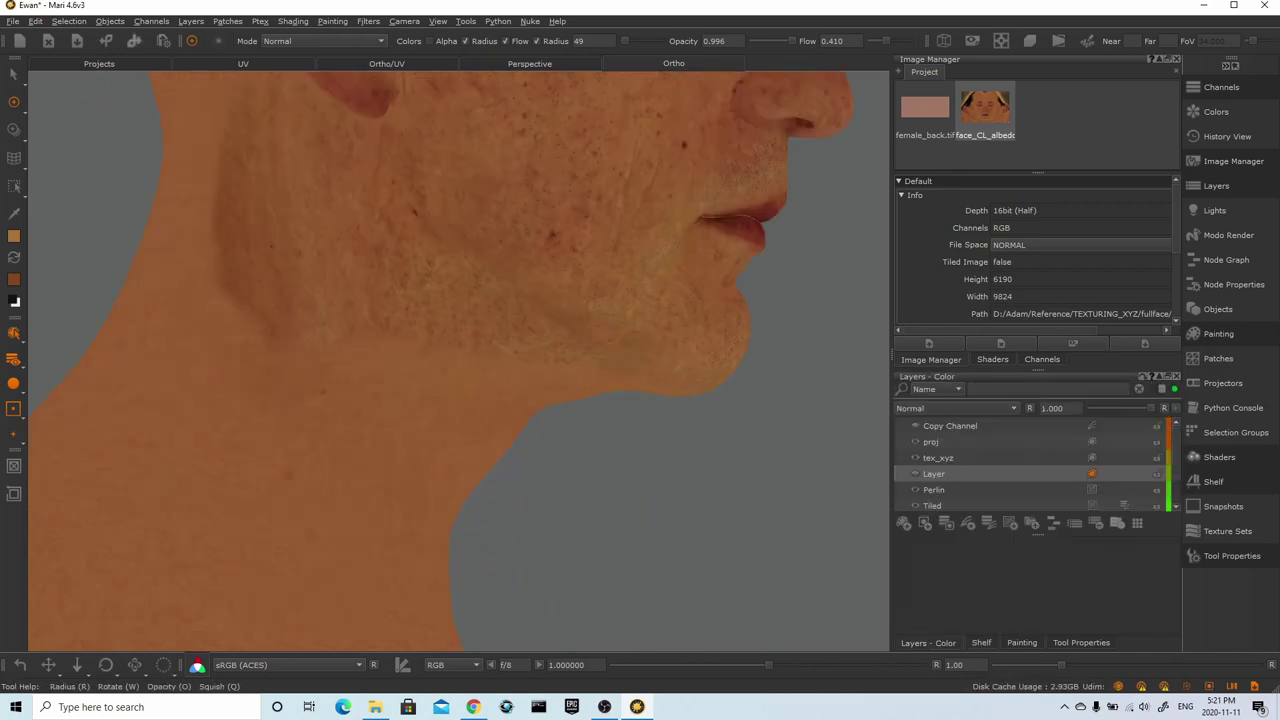
alt+drag(819, 486, 650, 480)
click(16, 257)
click(15, 214)
click(678, 146)
key(p)
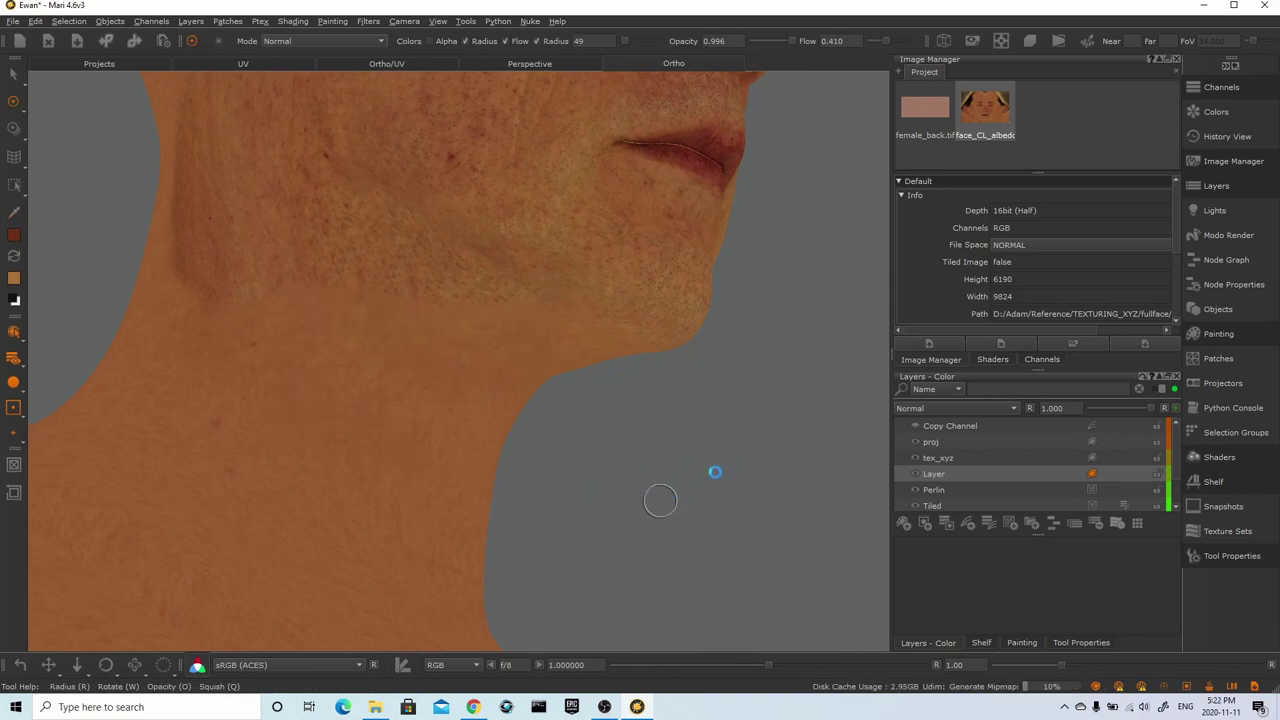
middle_drag(660, 500, 437, 291)
middle_drag(740, 386, 730, 480)
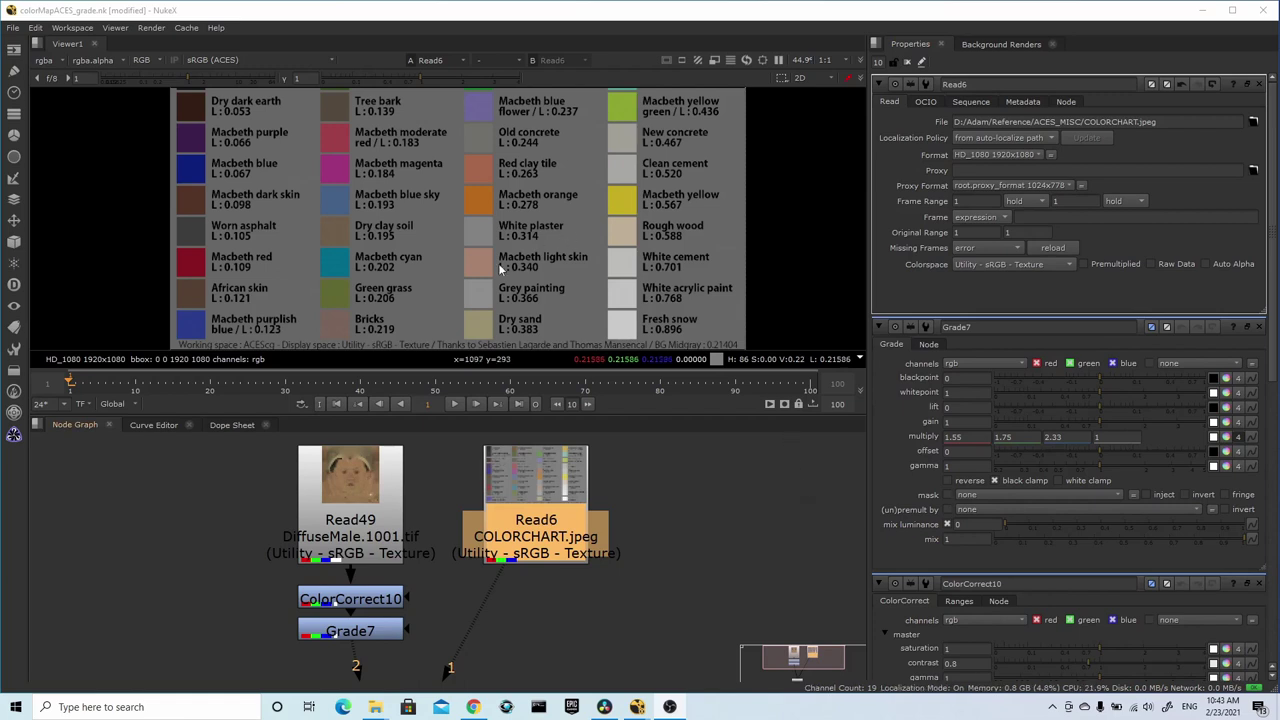
In Nuke, examine the luminance values of the skin, snow and other patches and the mid-grey note on COLORCHART.jpeg
scroll(490, 267, up, 1)
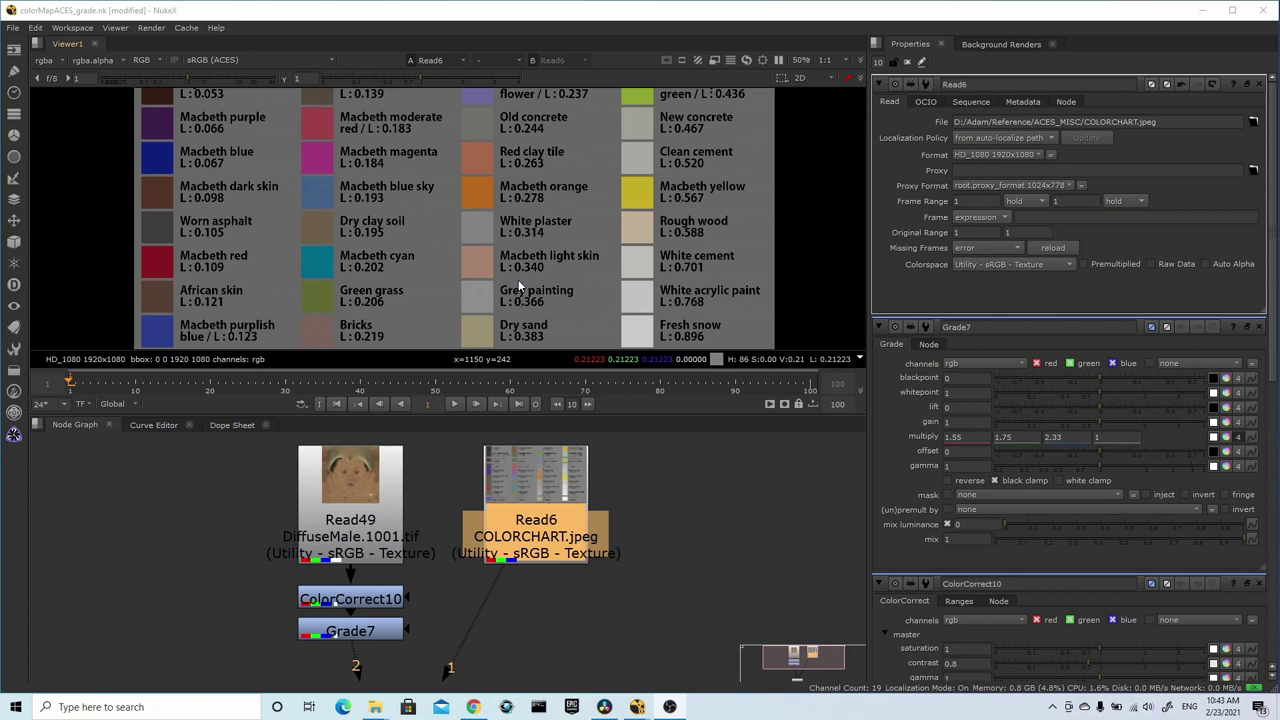
scroll(682, 168, up, 2)
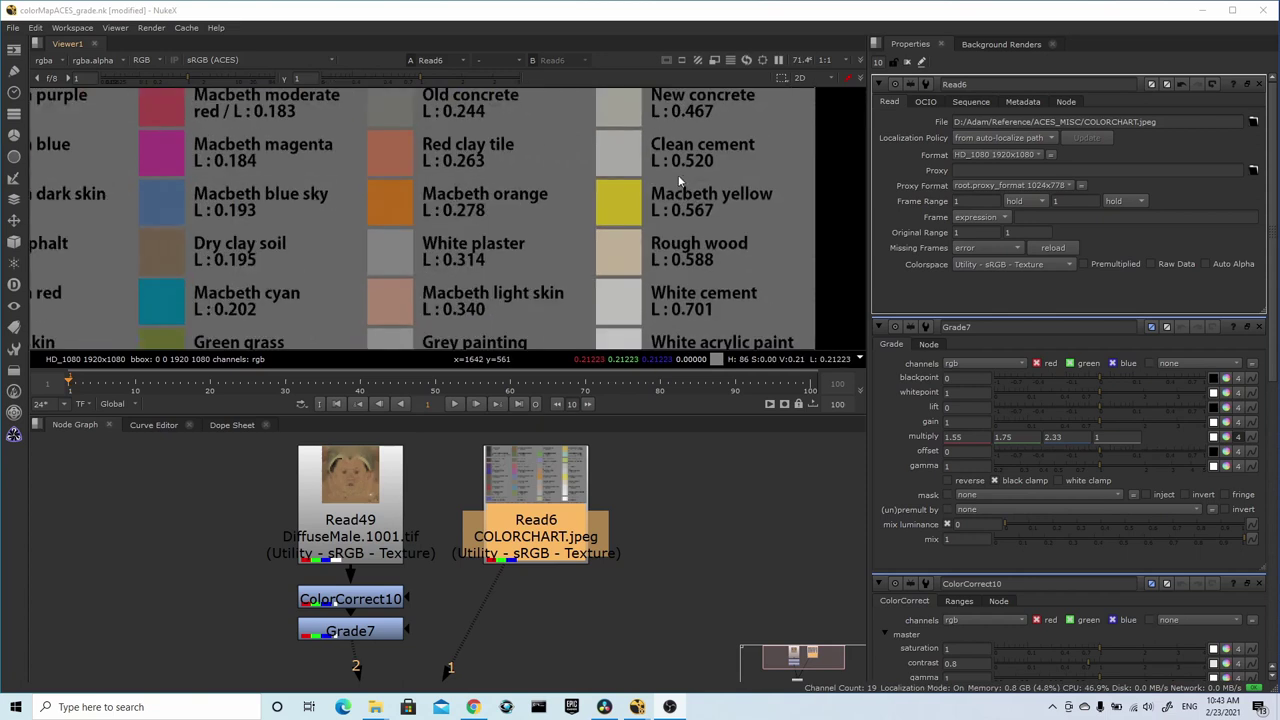
middle_drag(525, 187, 645, 163)
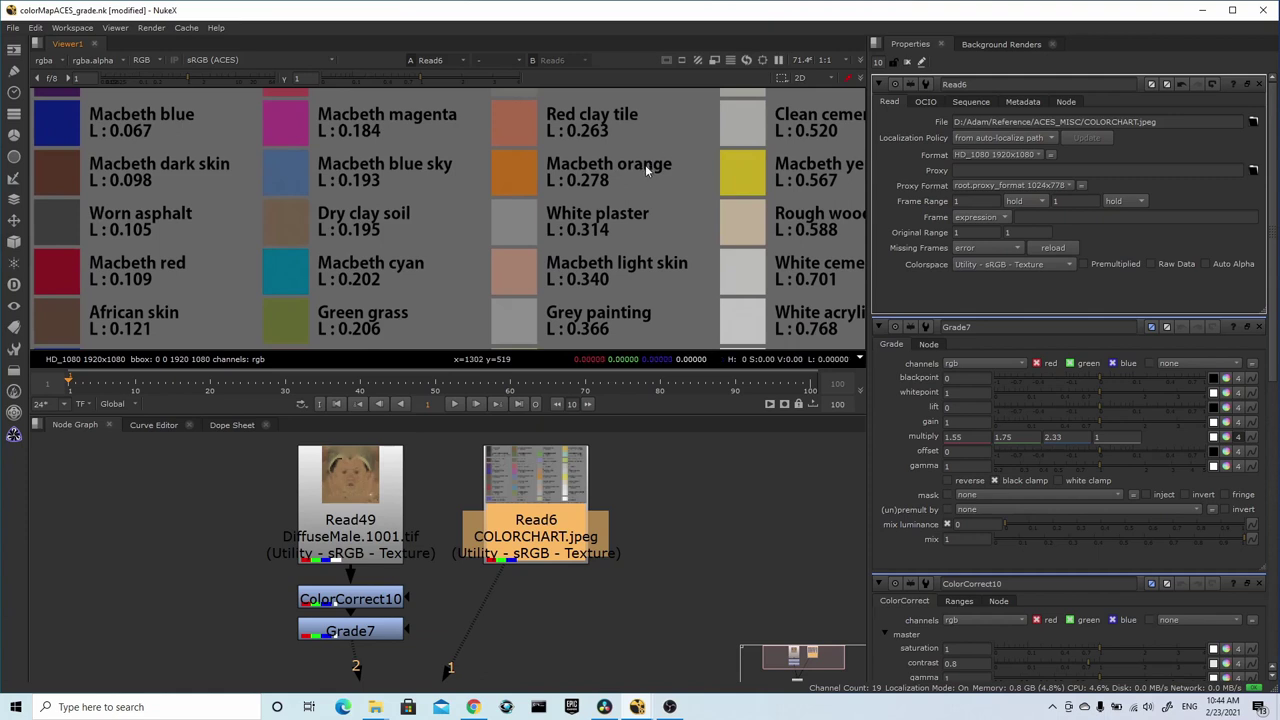
scroll(645, 164, down, 2)
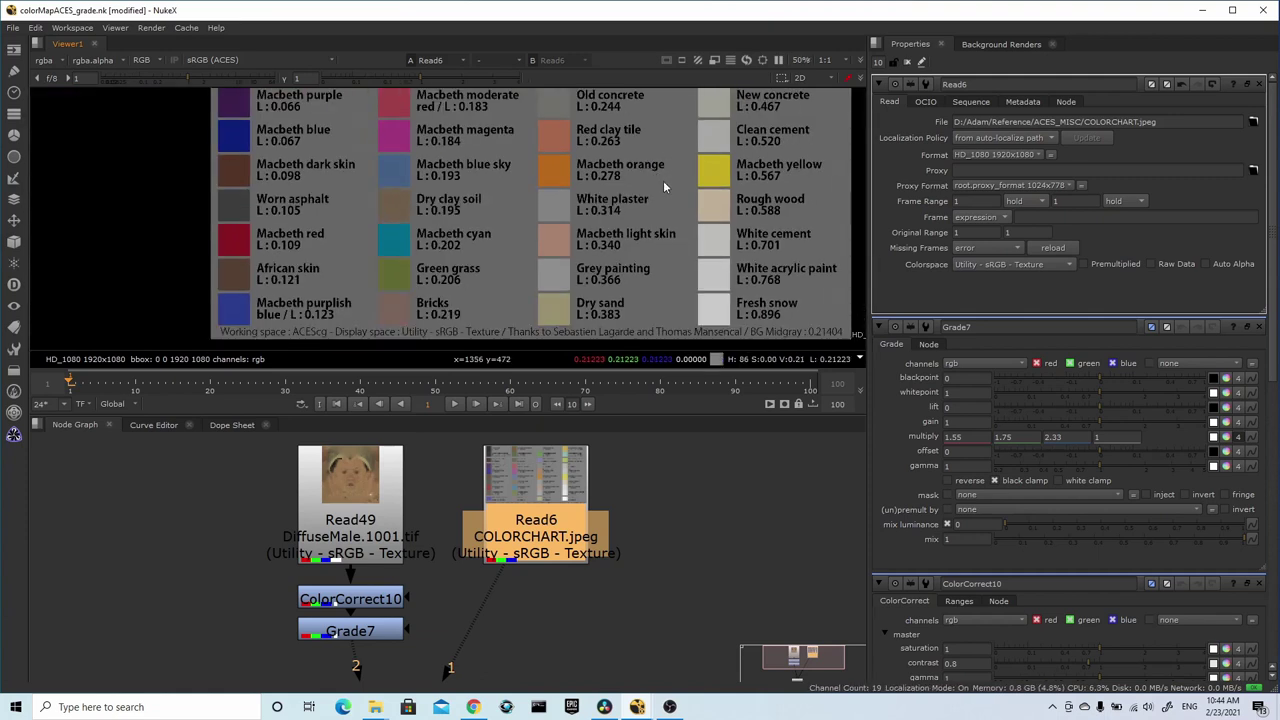
middle_drag(667, 184, 650, 186)
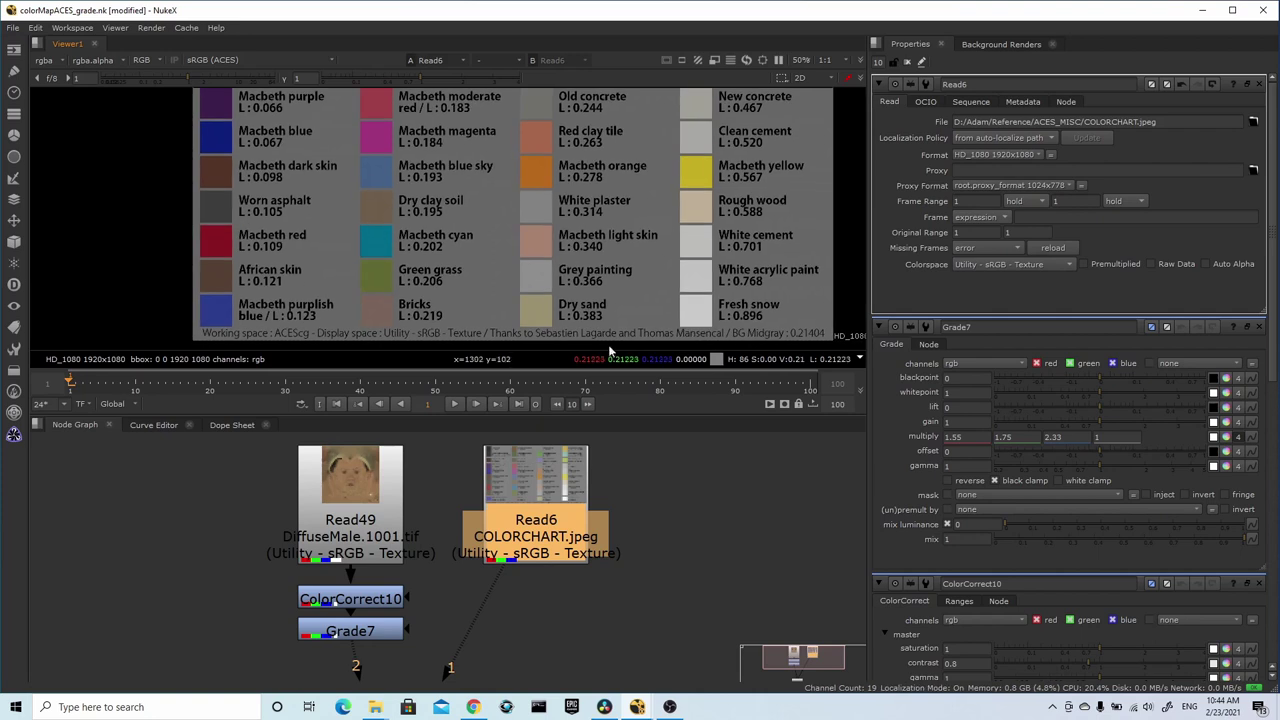
click(562, 490)
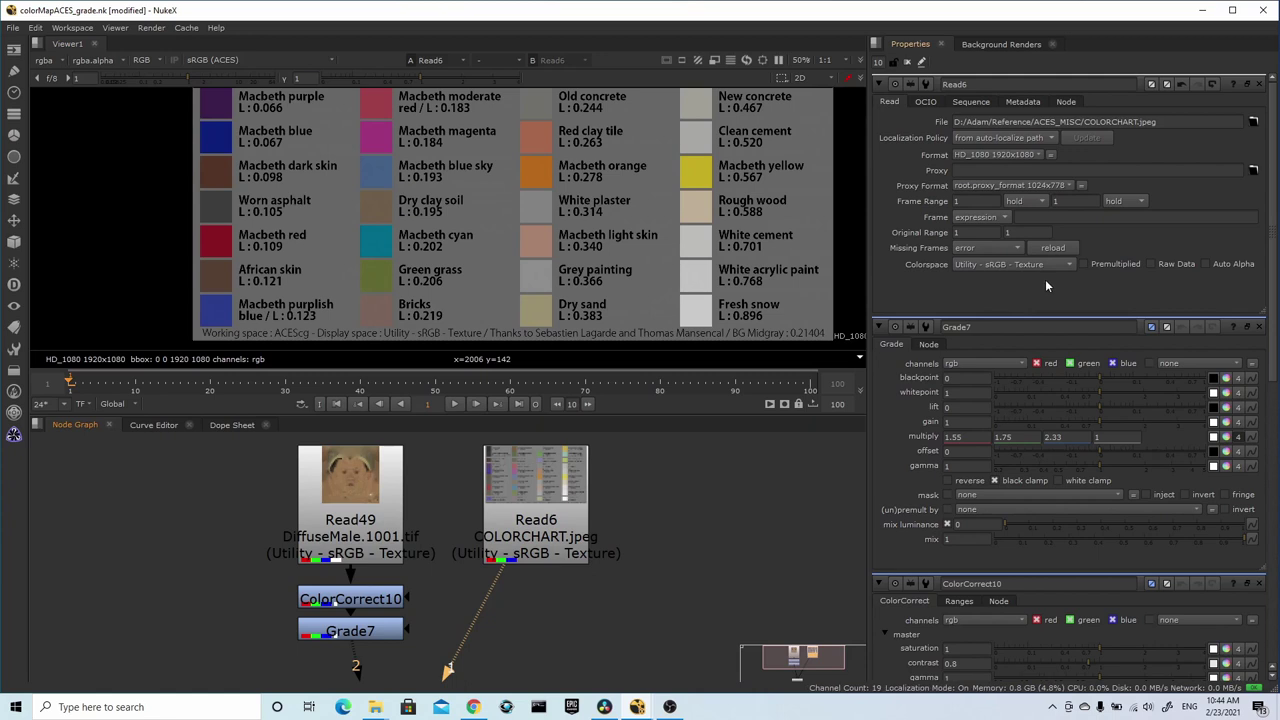
scroll(746, 274, up, 5)
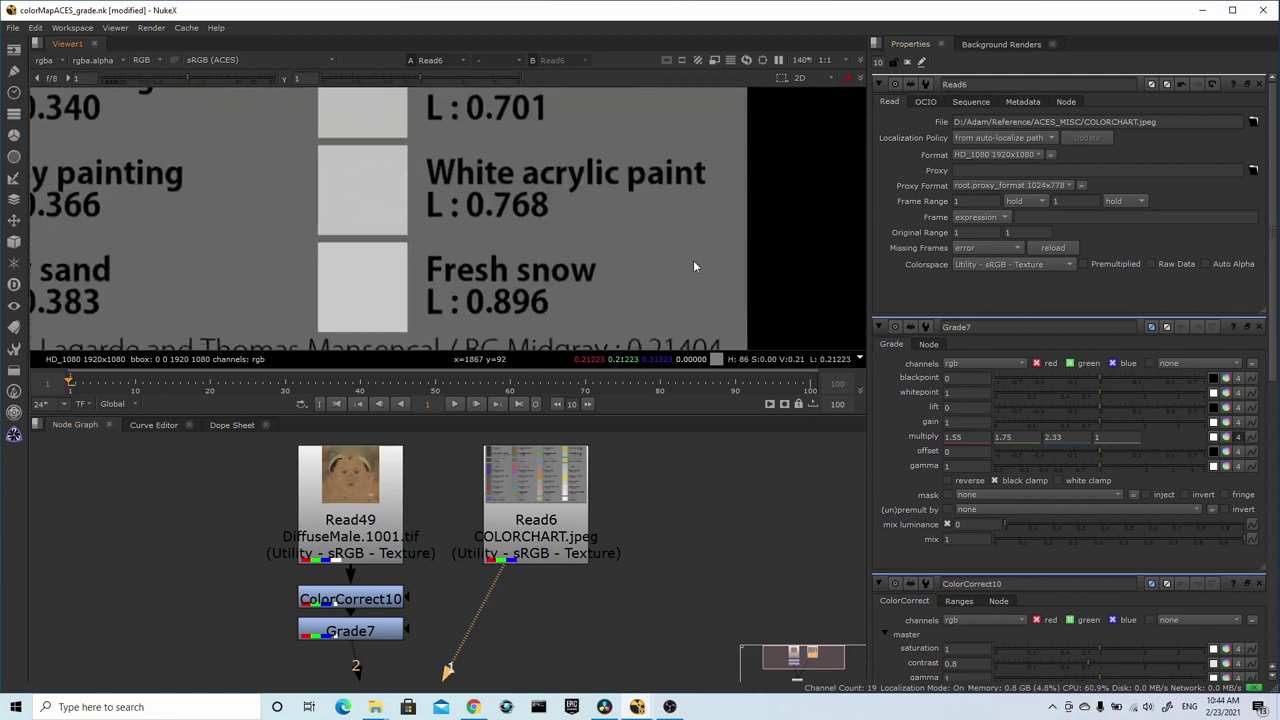
middle_drag(694, 261, 683, 166)
scroll(683, 166, up, 1)
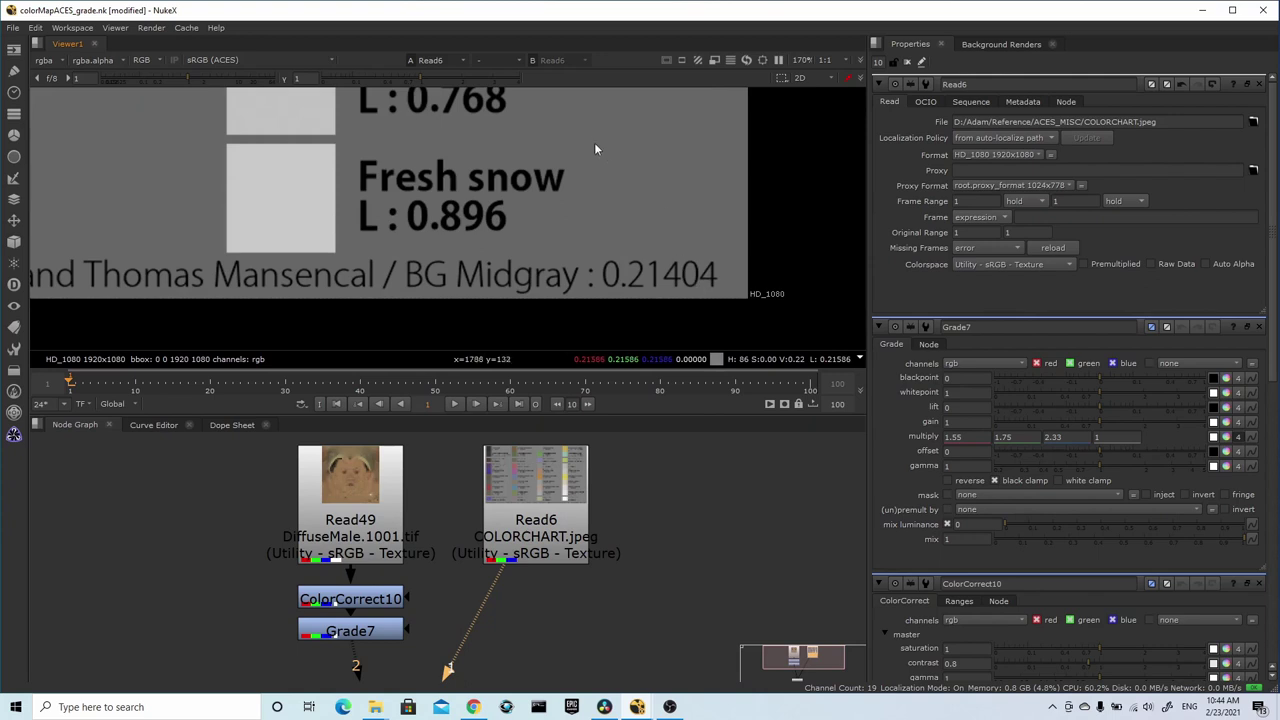
Sample the chart's grey background beside Fresh snow and the Macbeth light skin patch to measure their luminance
ctrl+shift+drag(594, 138, 720, 246)
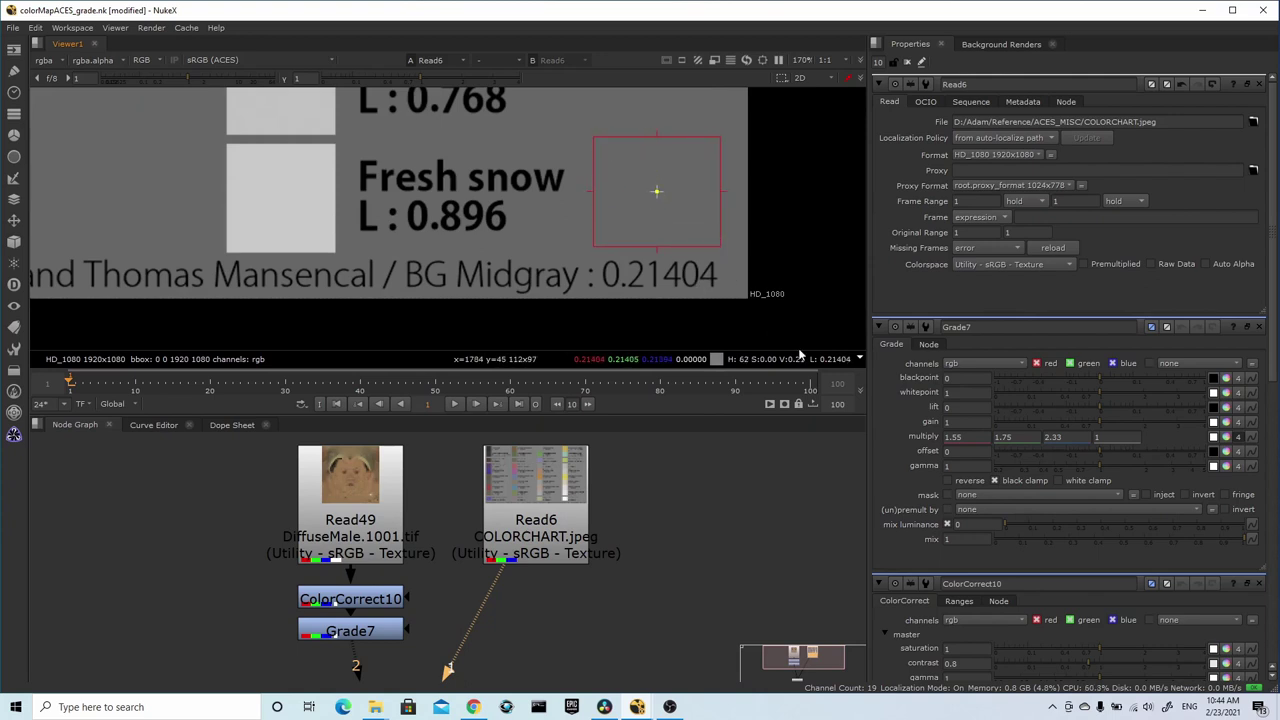
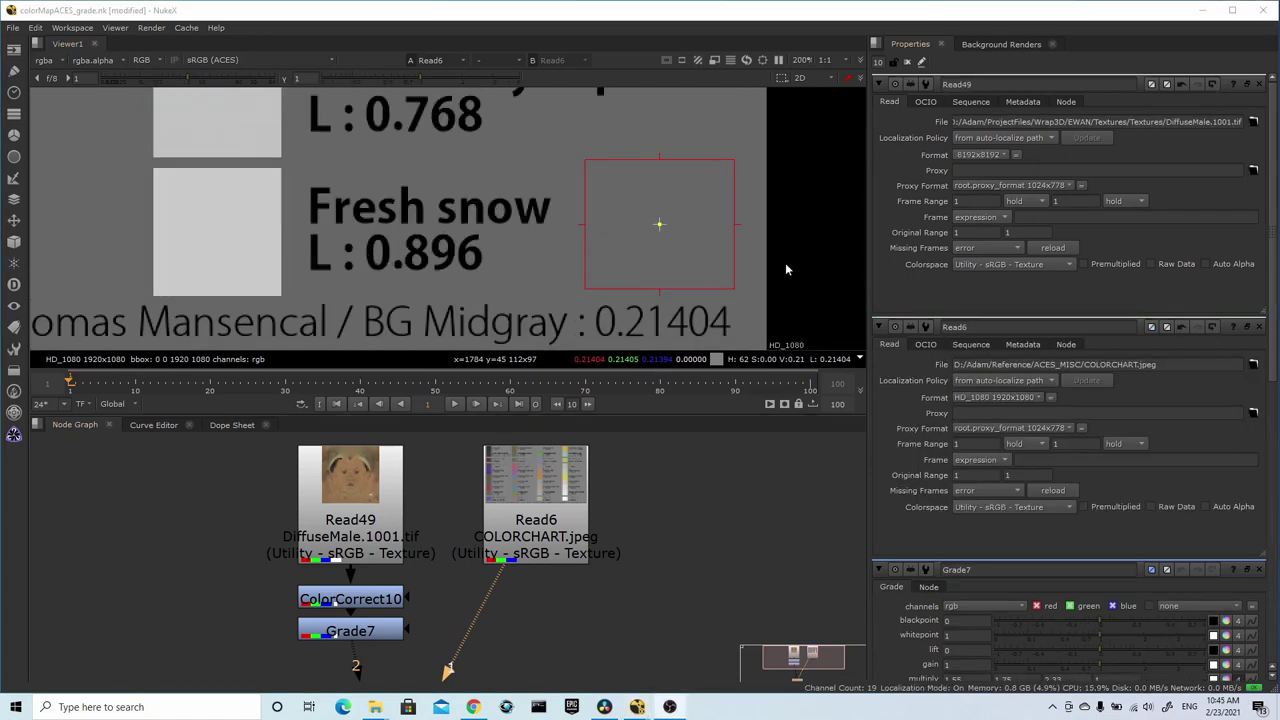
scroll(740, 250, down, 3)
scroll(570, 205, down, 3)
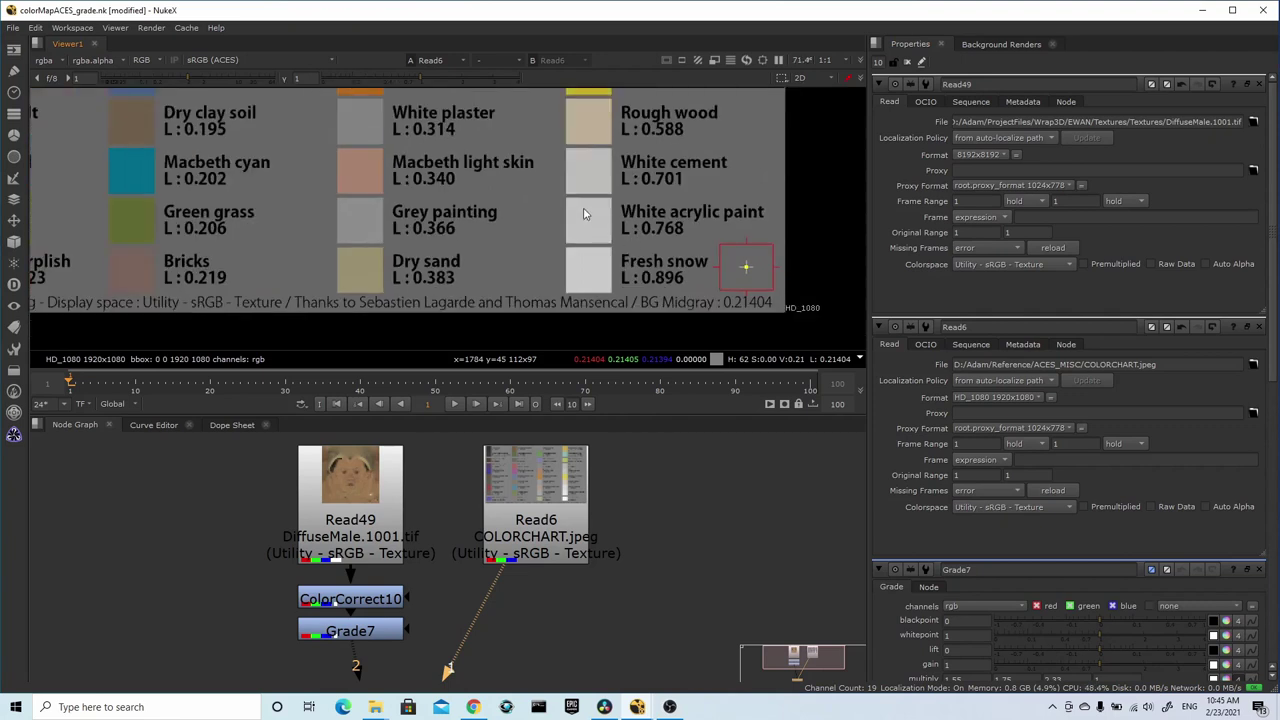
scroll(590, 200, up, 1)
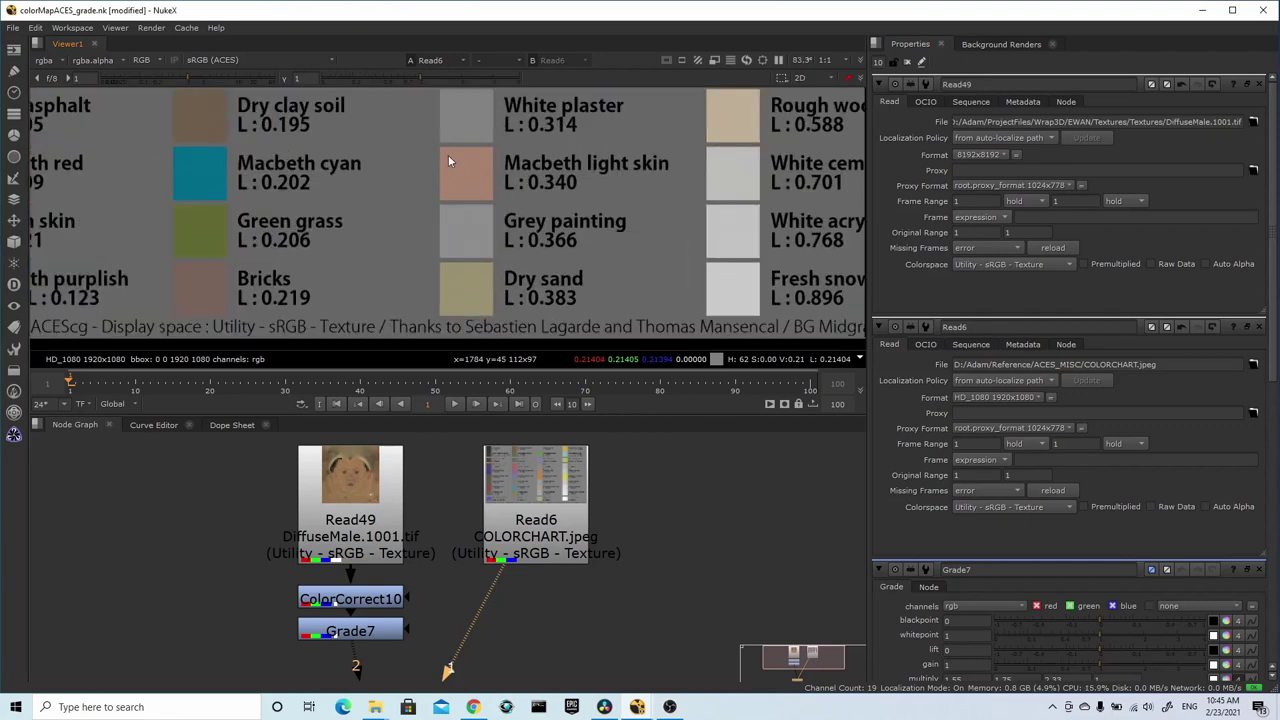
ctrl+shift+drag(442, 152, 488, 194)
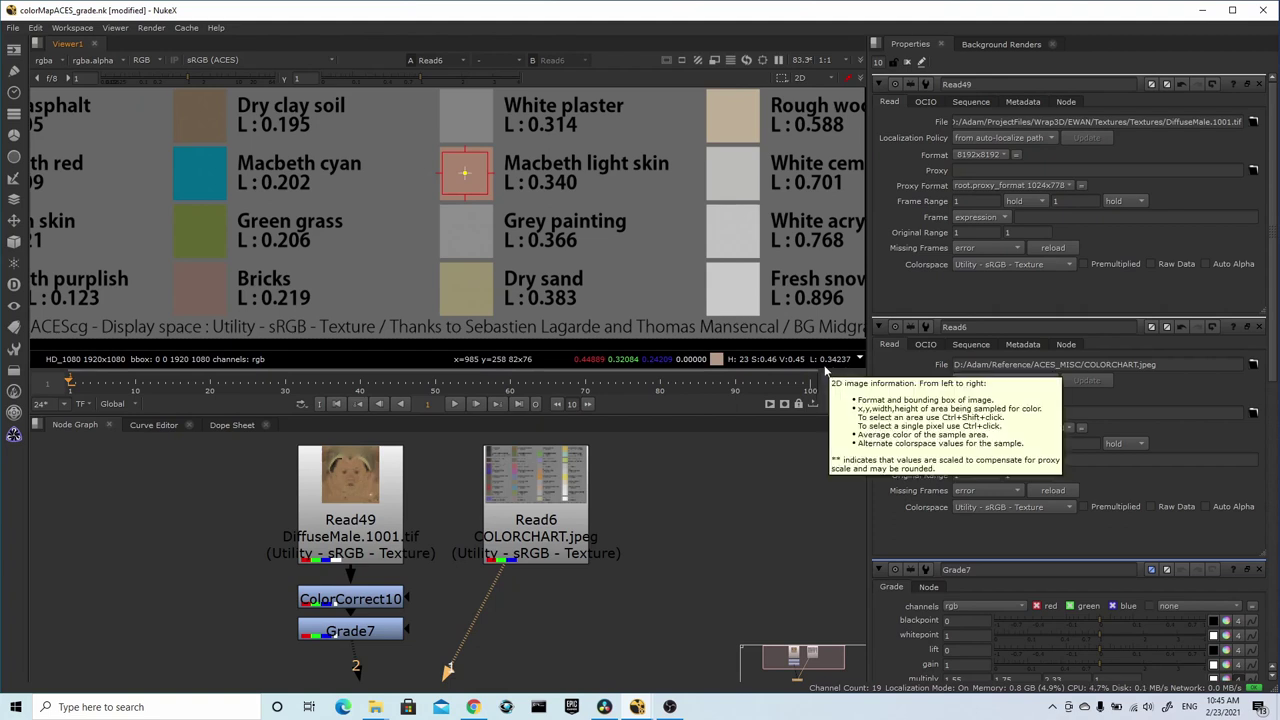
View the DiffuseMale.1001.tif read node and sample a cheek area beside the nose to measure its luminance
click(367, 474)
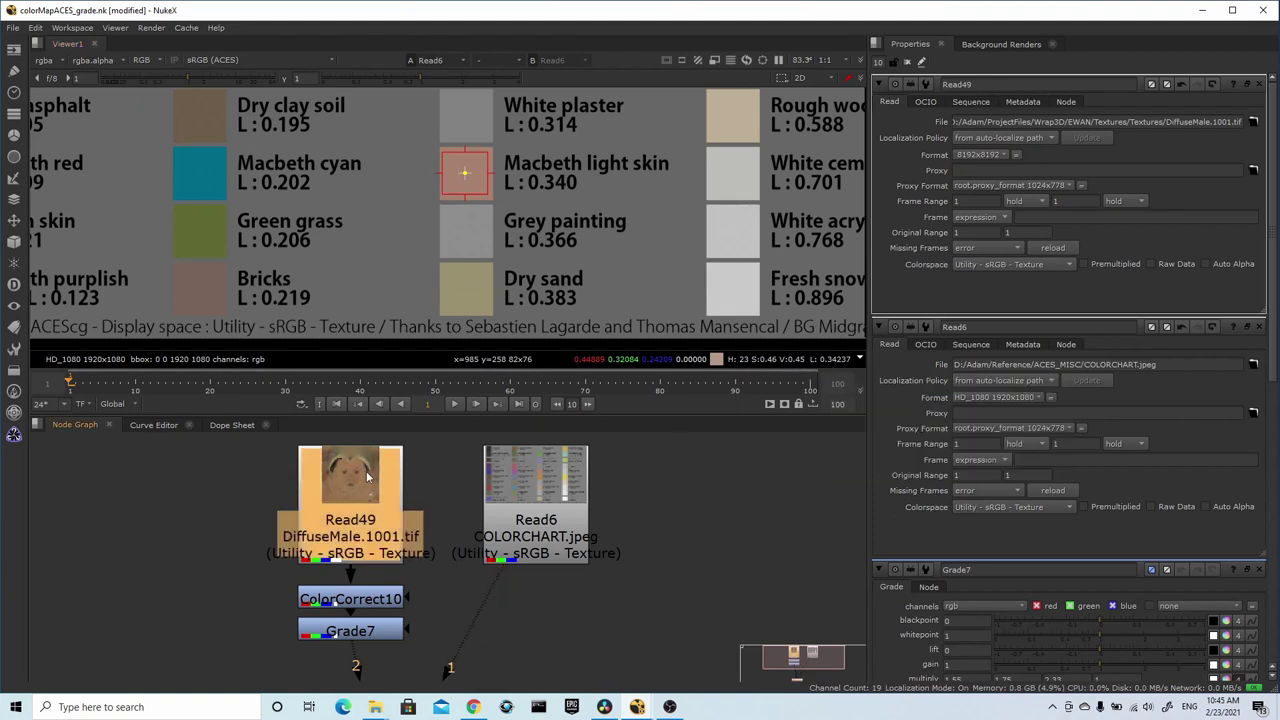
key(1)
scroll(536, 243, down, 4)
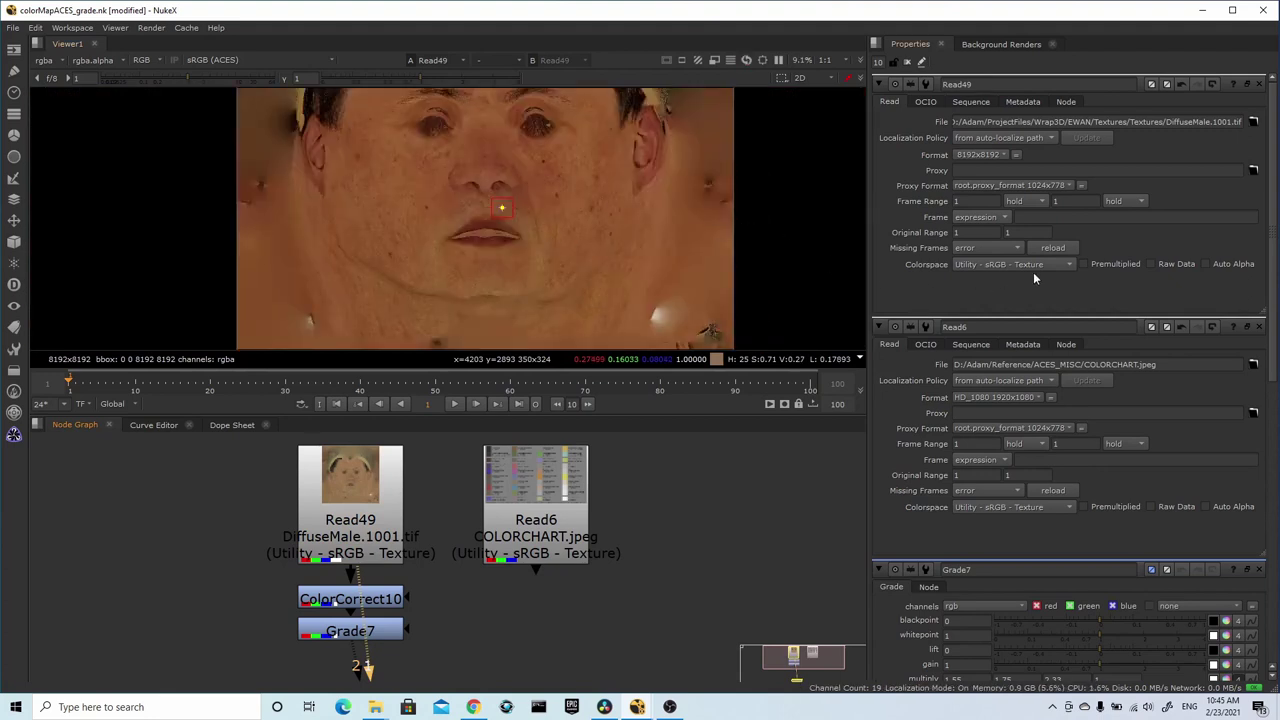
click(379, 492)
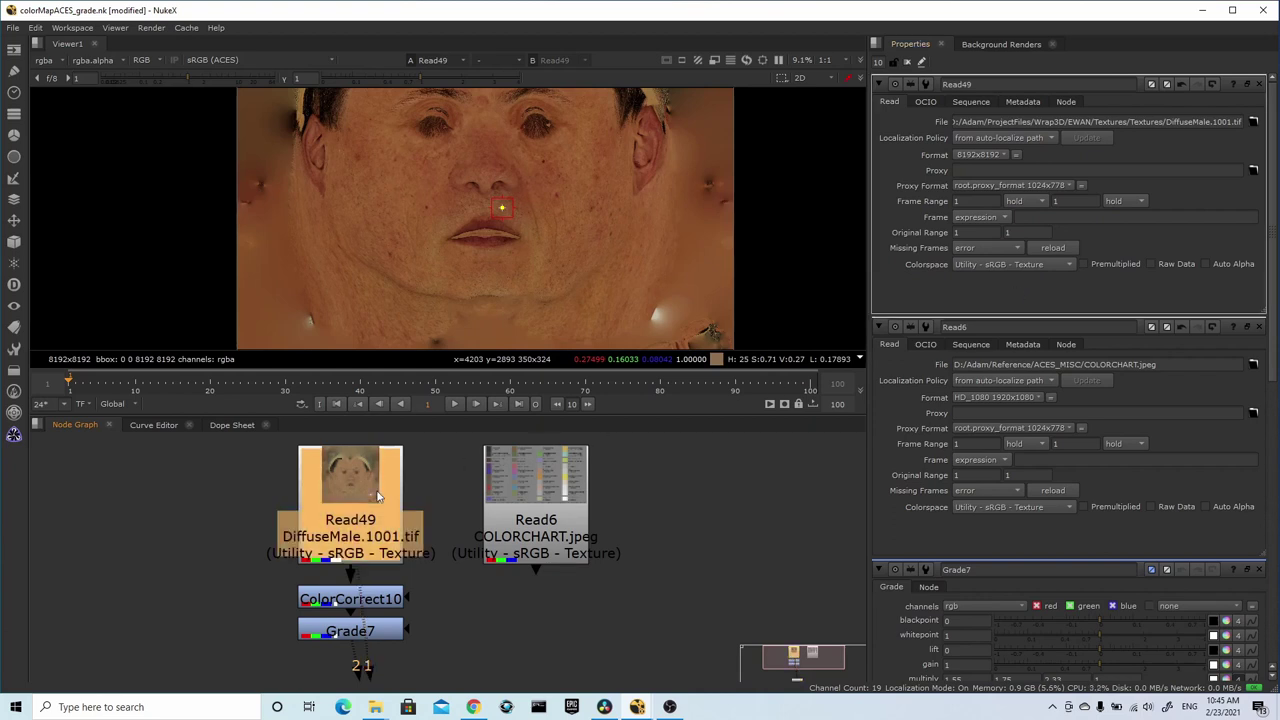
scroll(430, 184, up, 3)
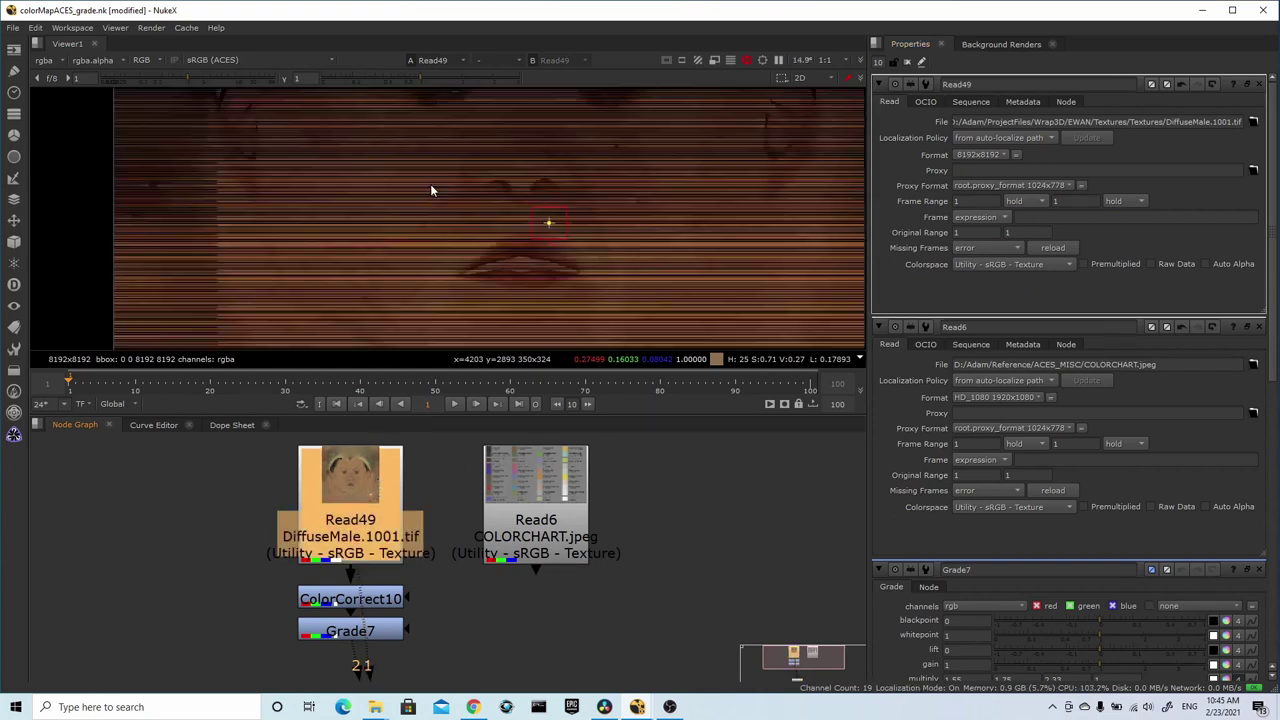
ctrl+shift+drag(370, 150, 463, 231)
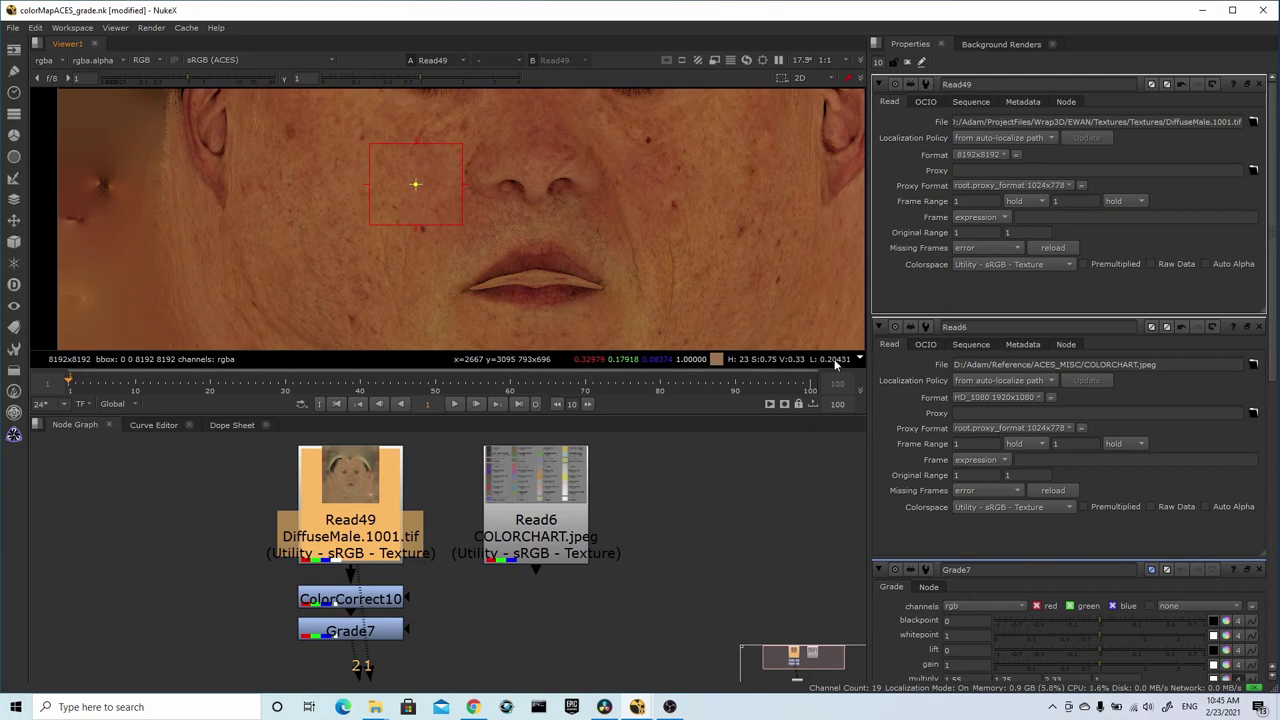
Open ColorCorrect10's settings and compare its output with the original Read49 texture, checking the cheek sample's luminance
double_click(389, 598)
key(1)
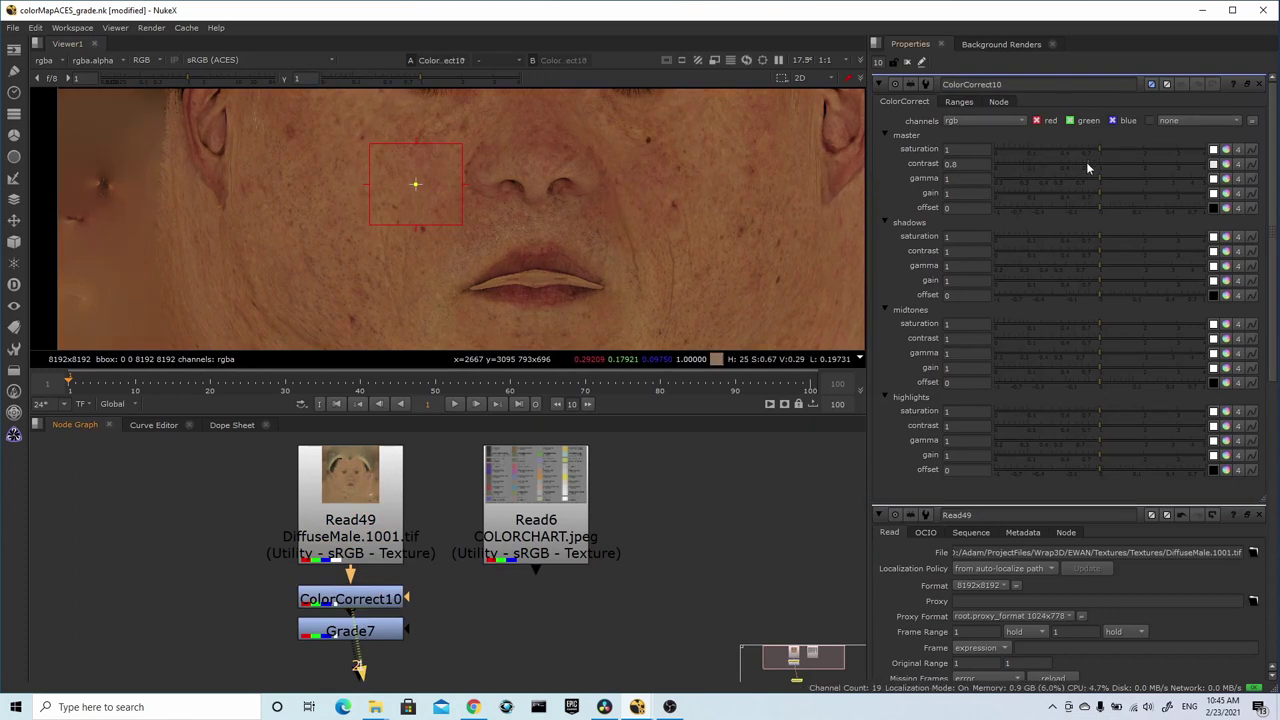
click(357, 509)
key(1)
click(381, 604)
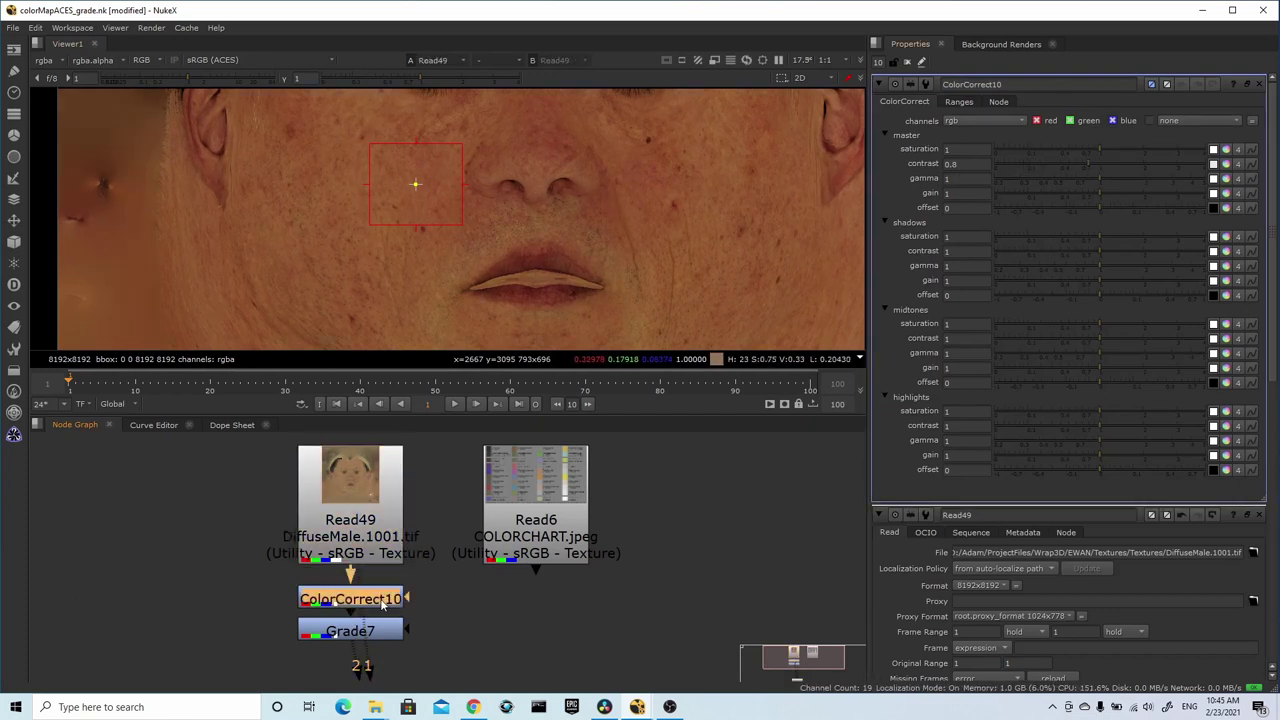
key(2)
key(1)
key(1)
key(1)
key(1)
key(1)
key(1)
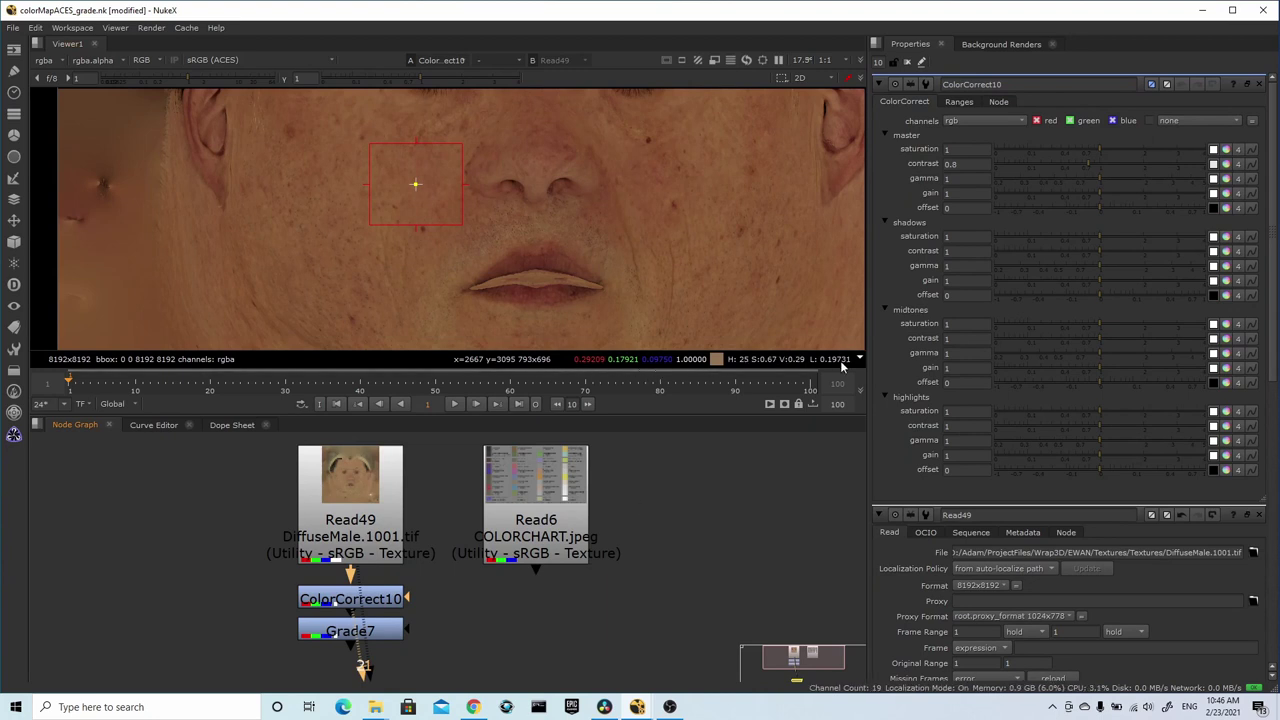
View the Grade7 output and open its settings to examine the multiply values and the cheek's luminance
click(395, 633)
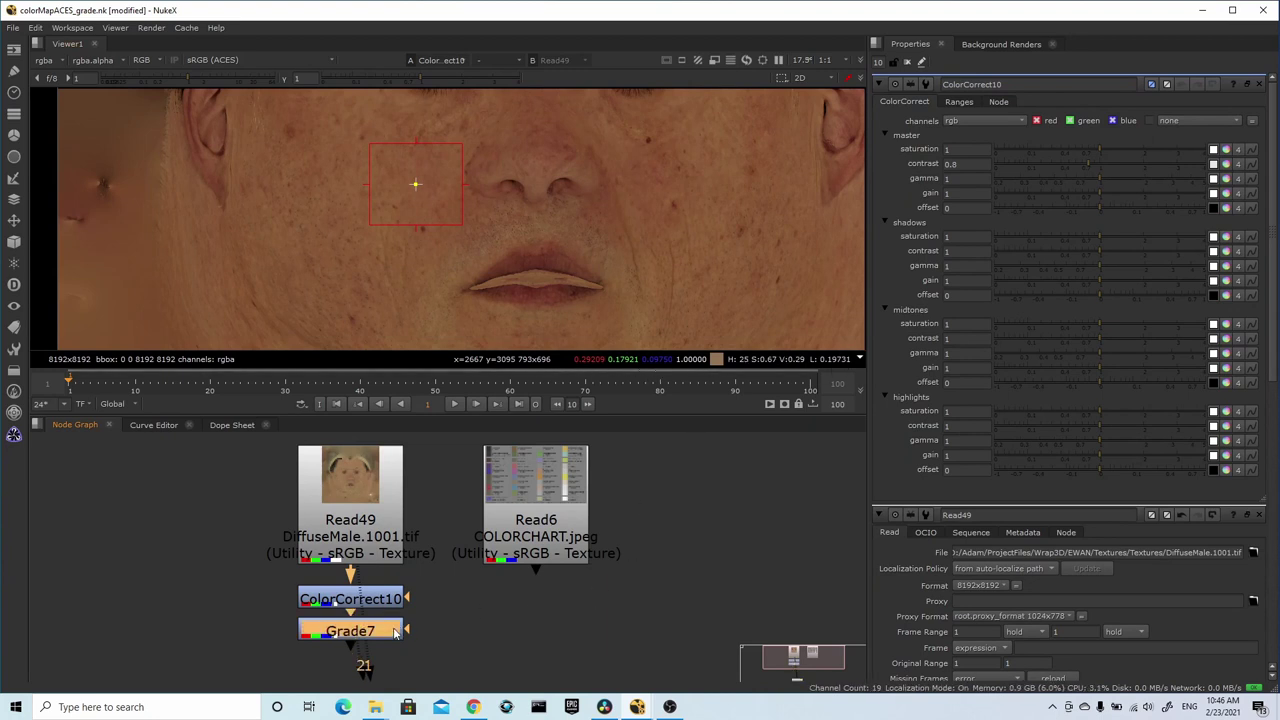
key(1)
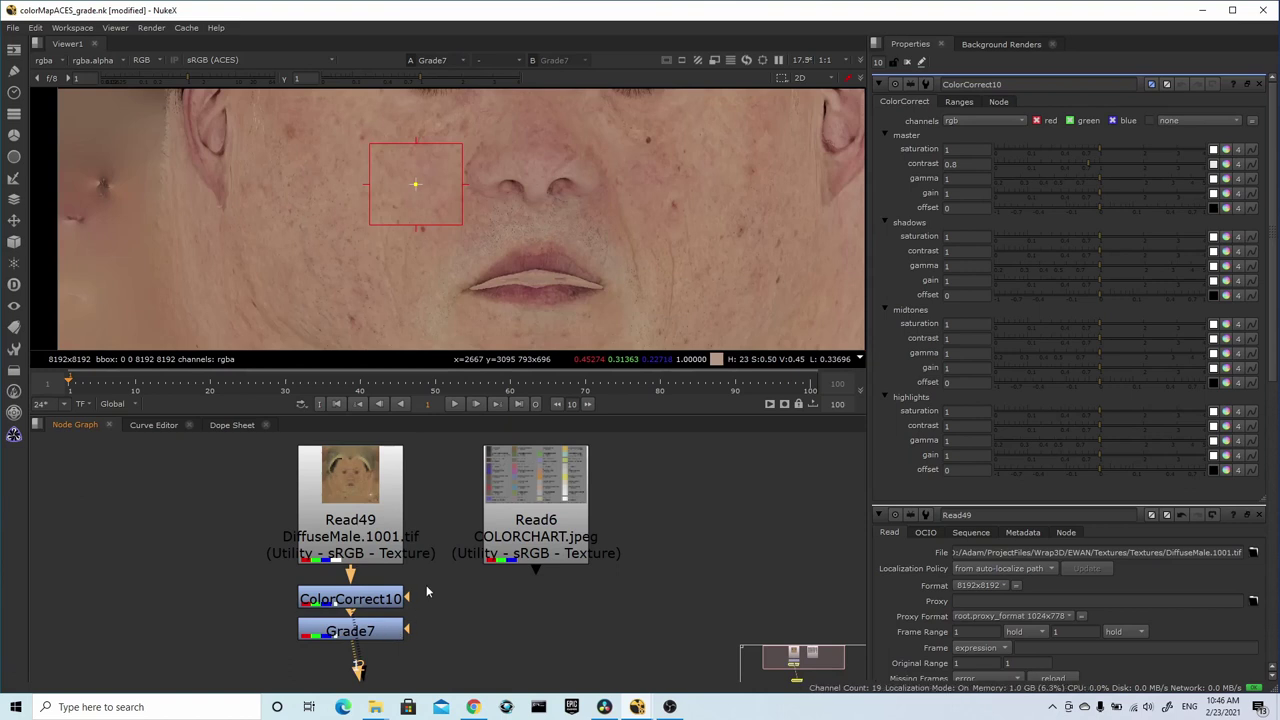
middle_drag(426, 590, 444, 565)
double_click(396, 609)
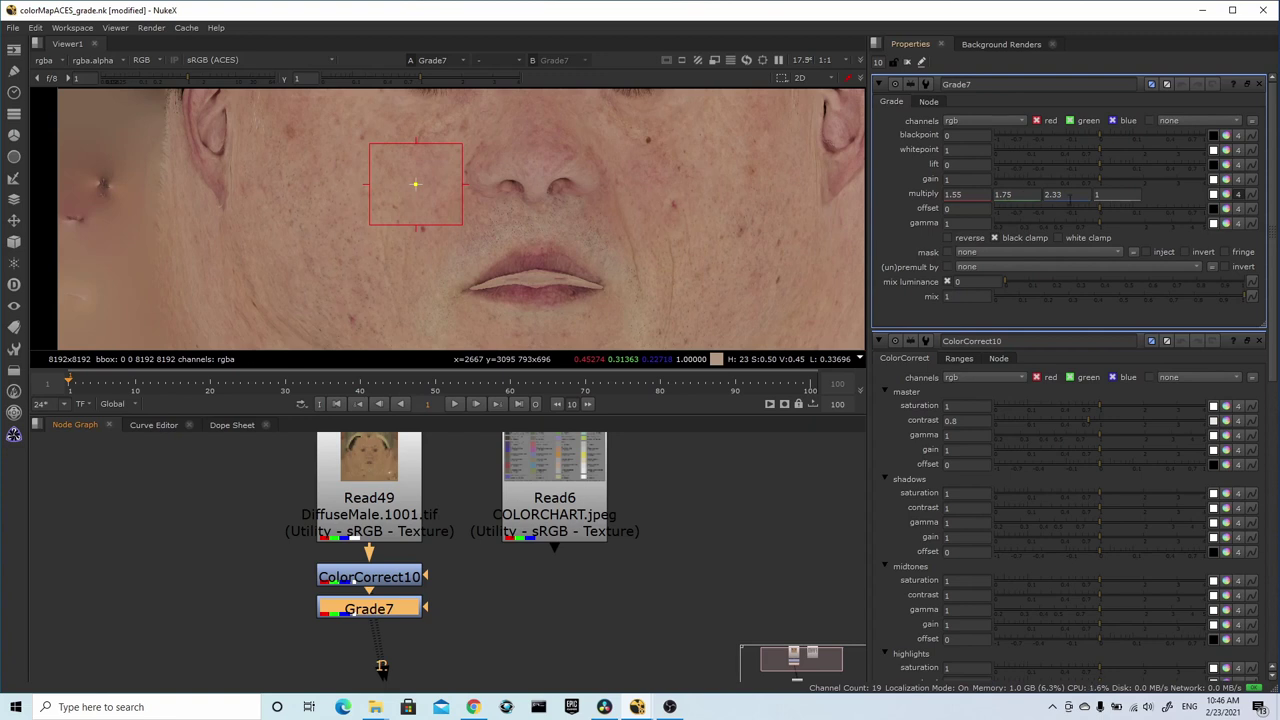
Compare the Grade7 output with the original Read49 texture in the viewer's A and B buffers
click(394, 500)
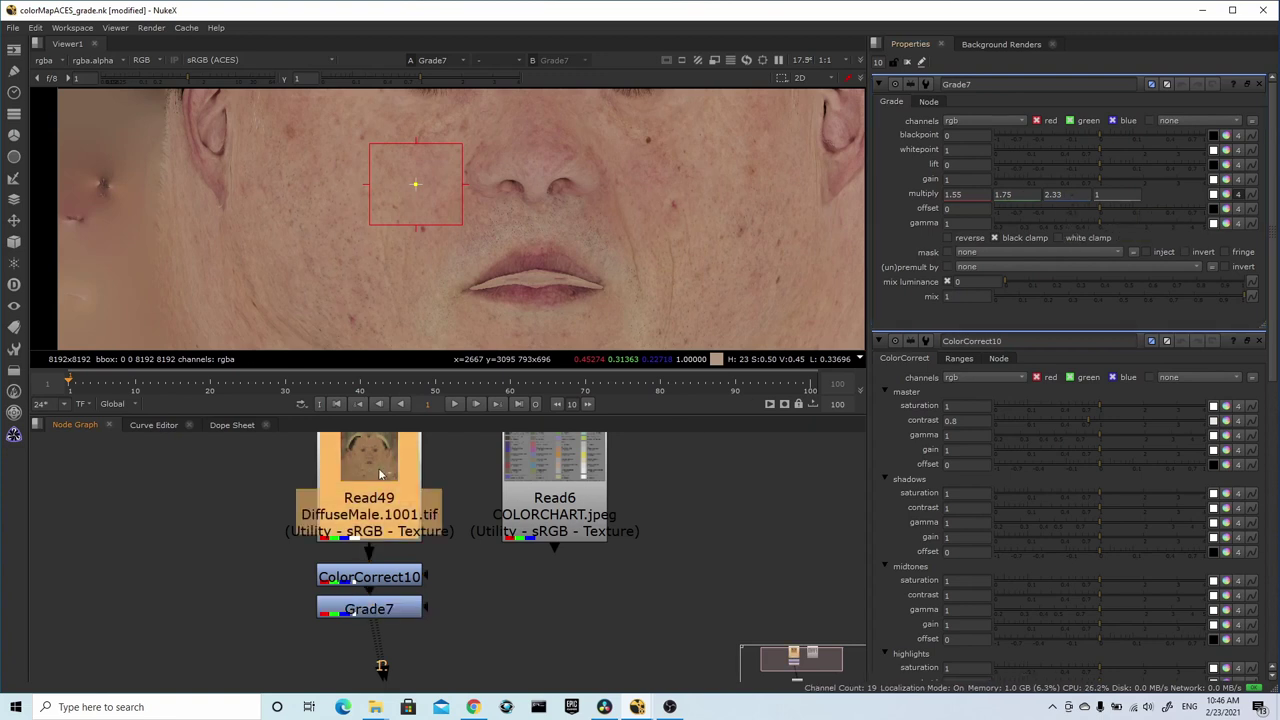
key(2)
click(385, 613)
key(1)
key(1)
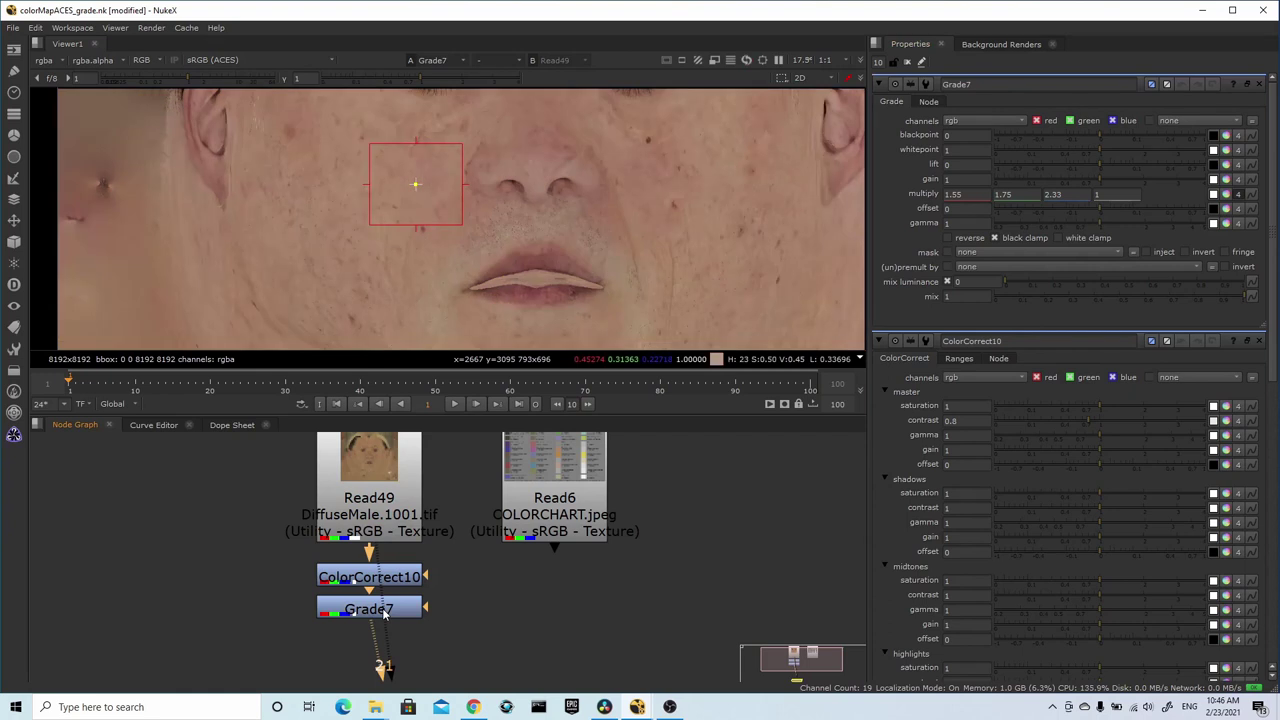
key(2)
key(1)
scroll(558, 204, down, 3)
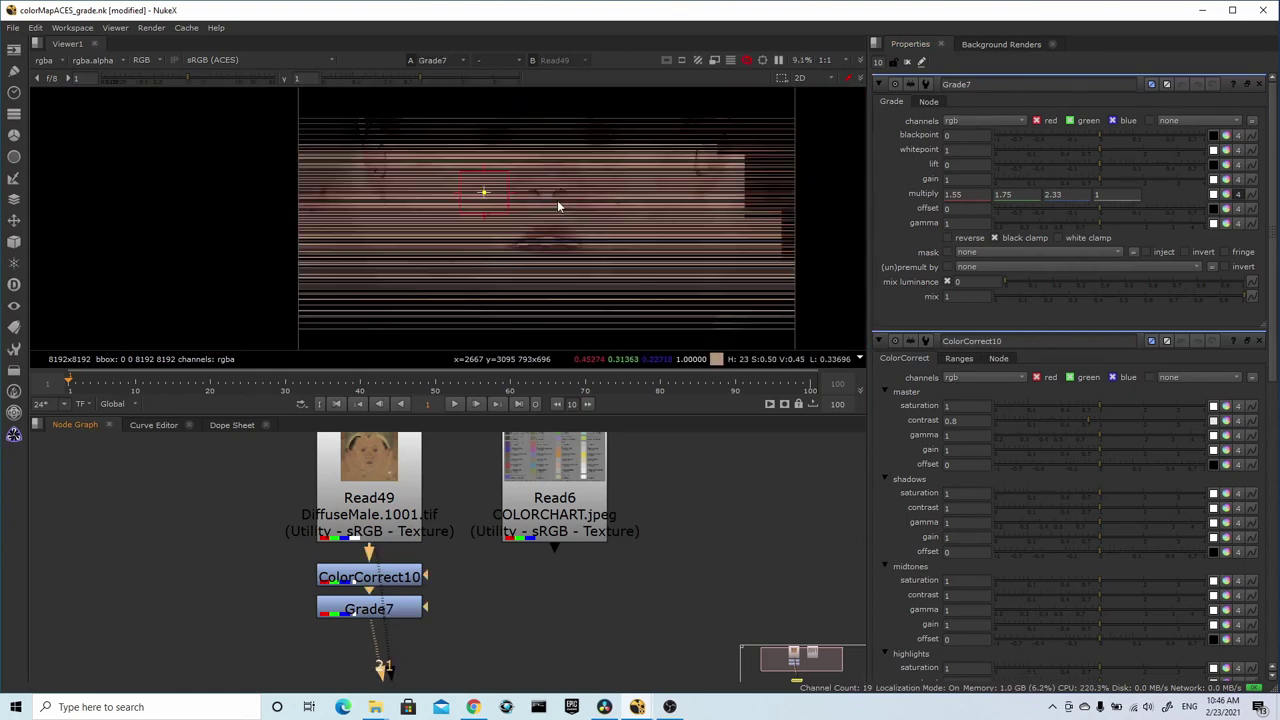
middle_drag(614, 203, 562, 212)
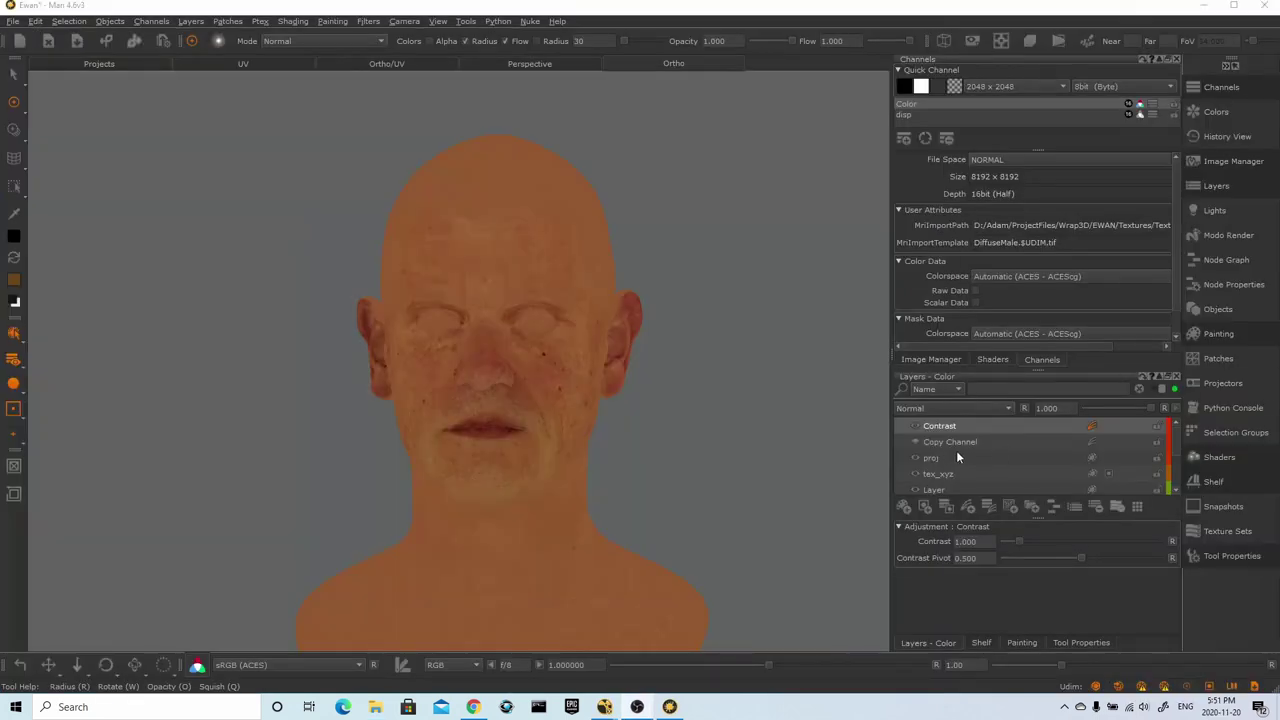
In Mari, set the Contrast adjustment layer's Contrast Pivot to 1.000 and inspect the nose and eye area
alt+drag(767, 445, 750, 449)
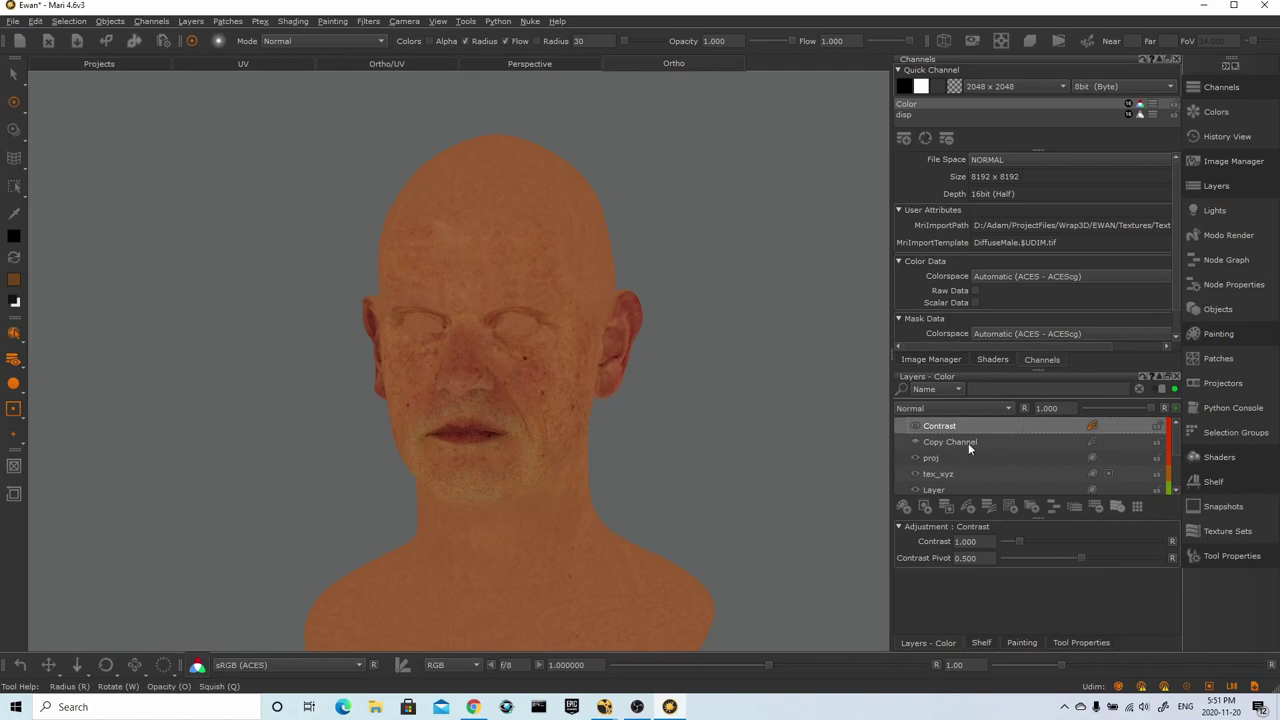
drag(1081, 558, 1218, 556)
alt+right_drag(638, 402, 934, 526)
alt+drag(835, 490, 857, 490)
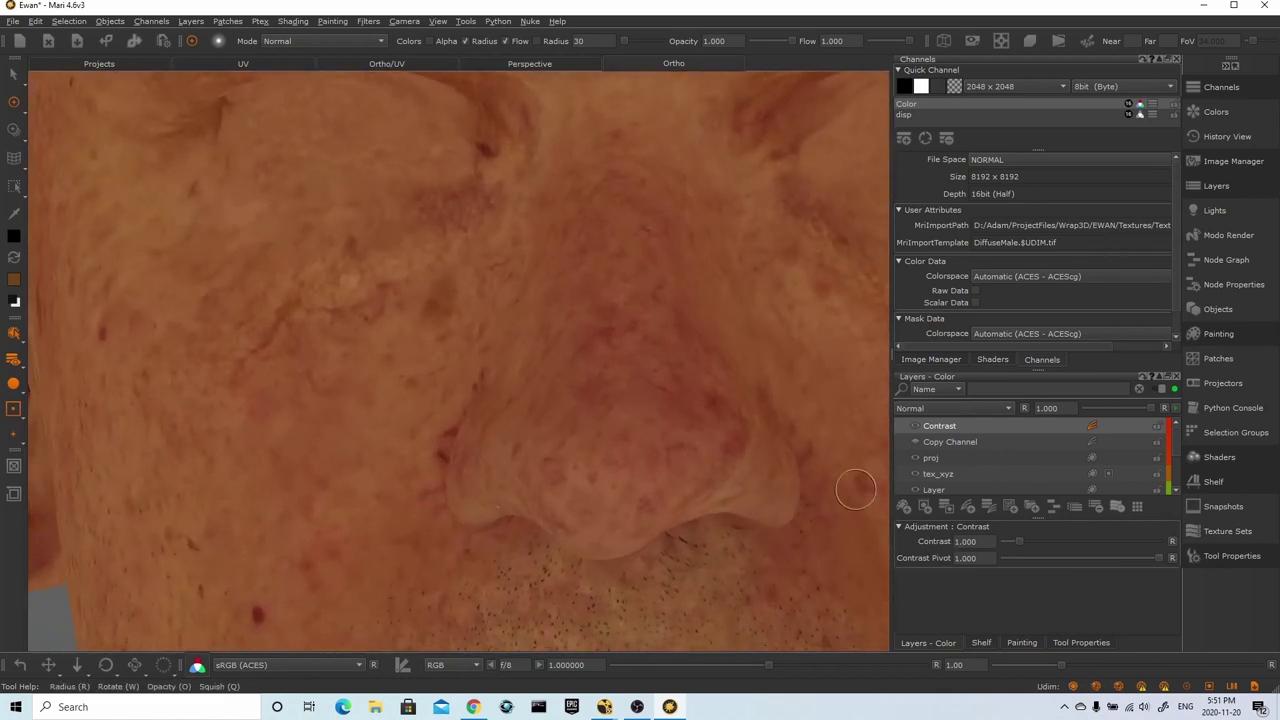
alt+middle_drag(811, 424, 614, 537)
alt+drag(673, 517, 702, 529)
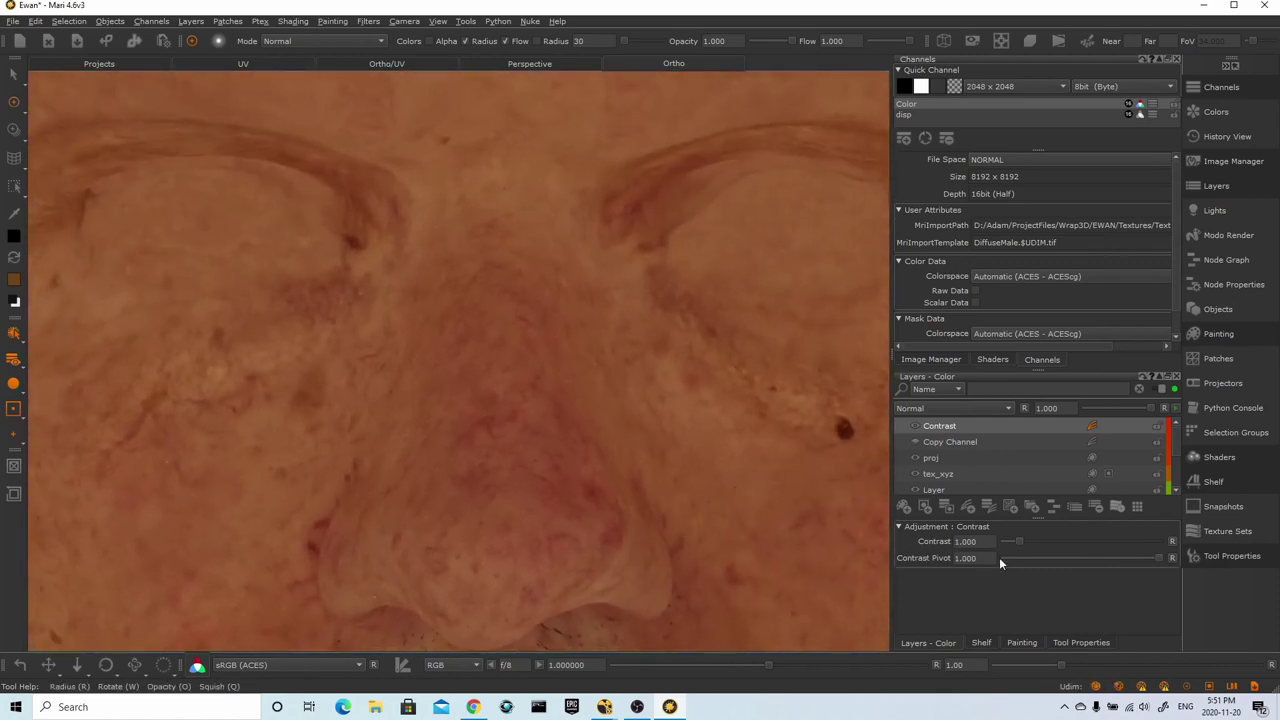
Set the Contrast adjustment layer's Contrast to 0.978
drag(1019, 540, 1018, 542)
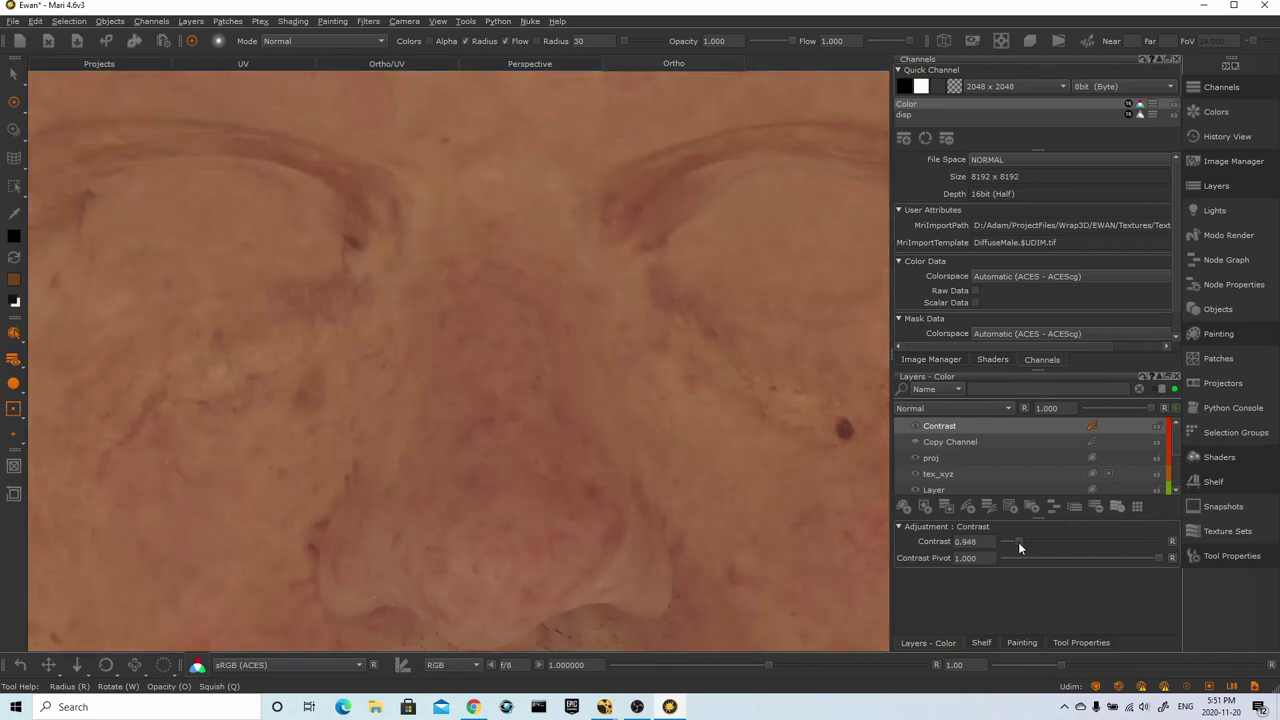
drag(970, 541, 979, 544)
key(BackSpace)
key(BackSpace)
text(78)
click(981, 559)
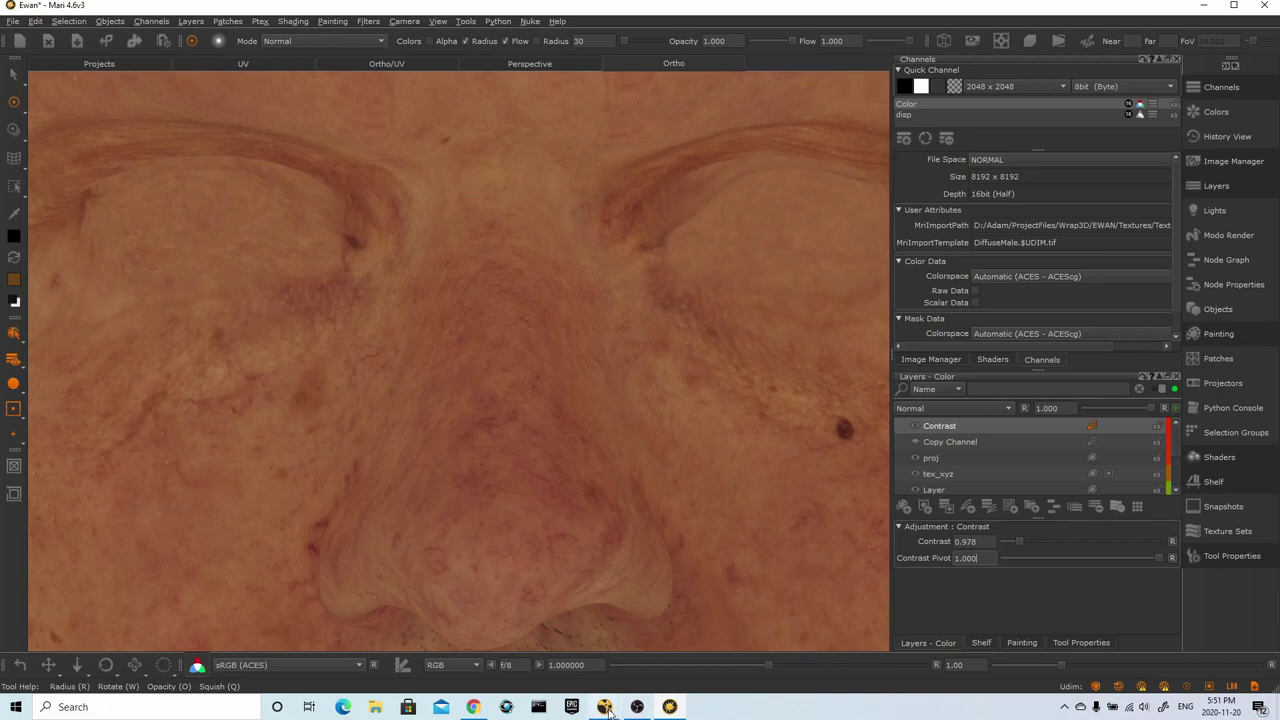
In Nuke's mergeMaps.nk, compare the ColorCorrect output with the original Read7 texture around the nose bridge
mouse_move(637, 707)
click(664, 635)
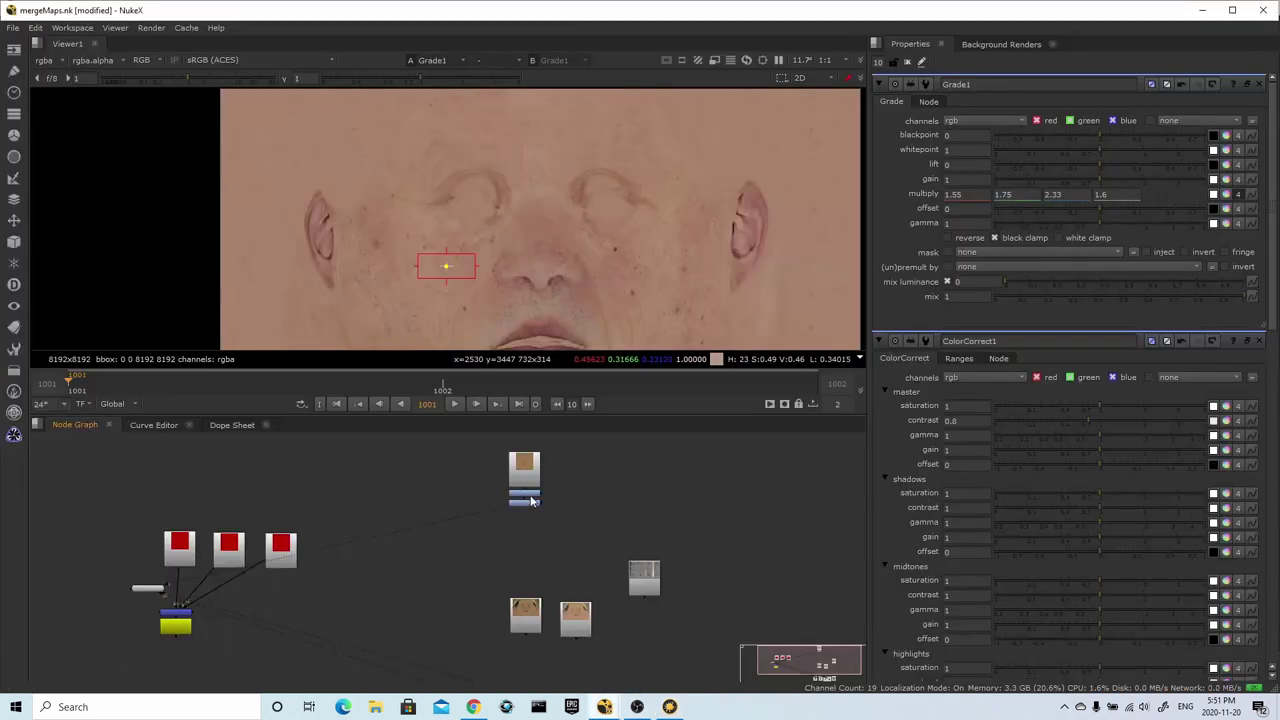
key(1)
scroll(547, 205, up, 8)
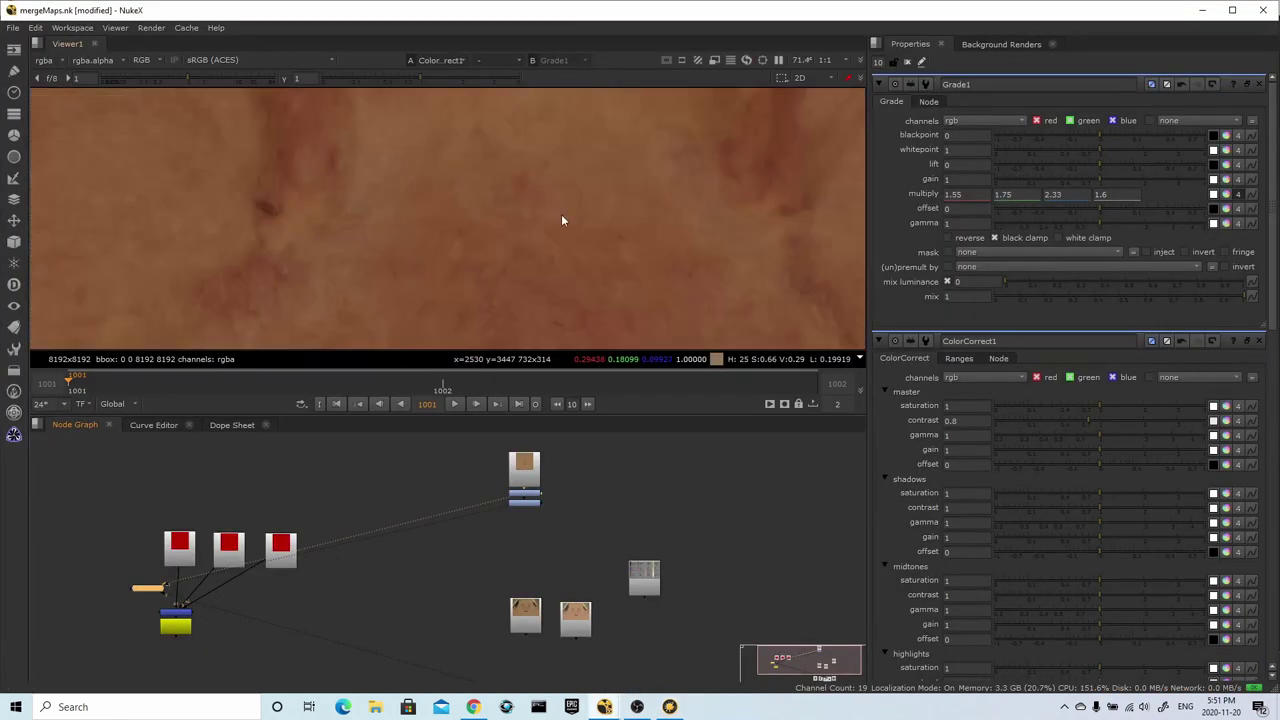
middle_drag(662, 247, 640, 185)
click(528, 482)
key(1)
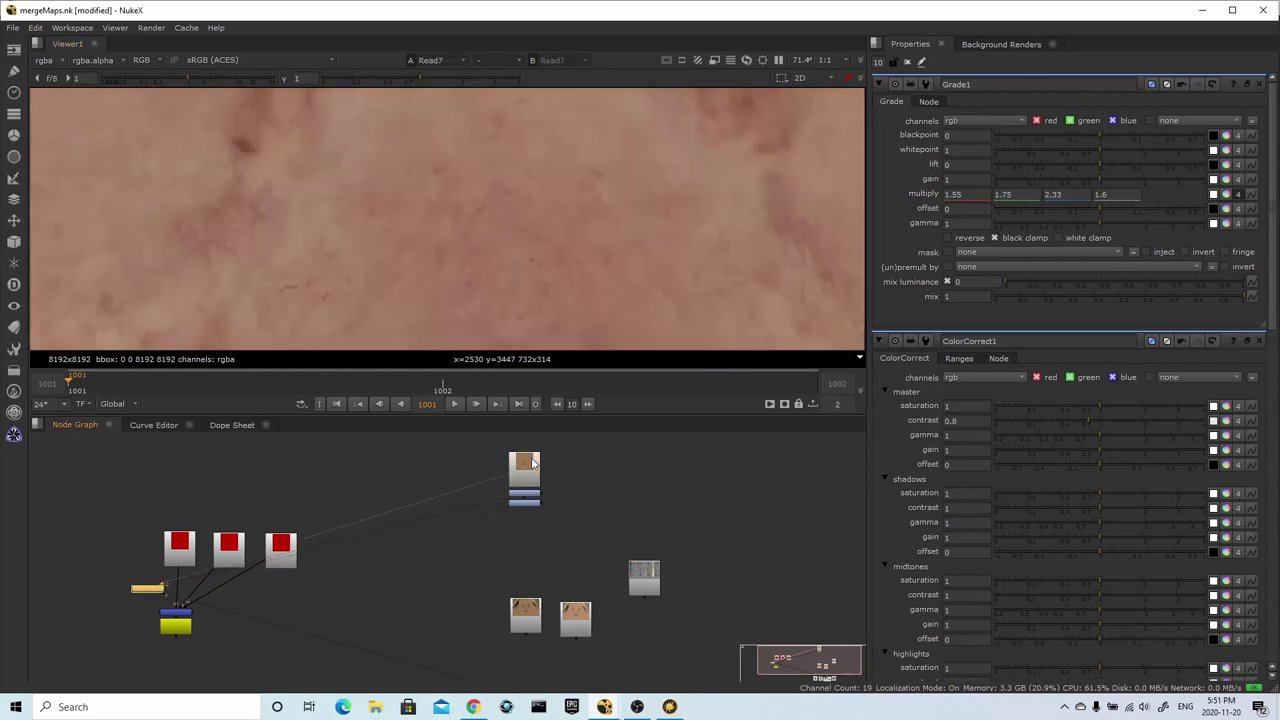
click(530, 501)
key(1)
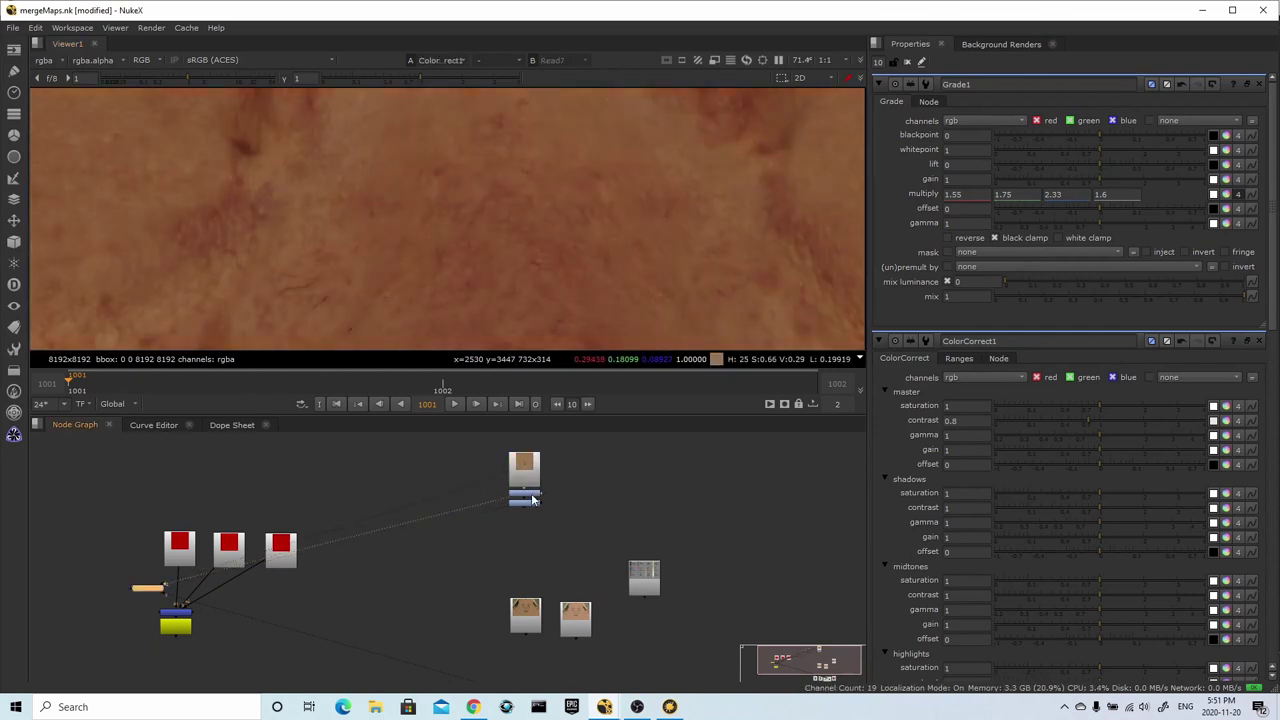
key(2)
key(1)
Maximise Nuke's viewer and compare its colour-corrected nose and eye area with Mari's Contrast result, switching between both apps
key(space)
key(space)
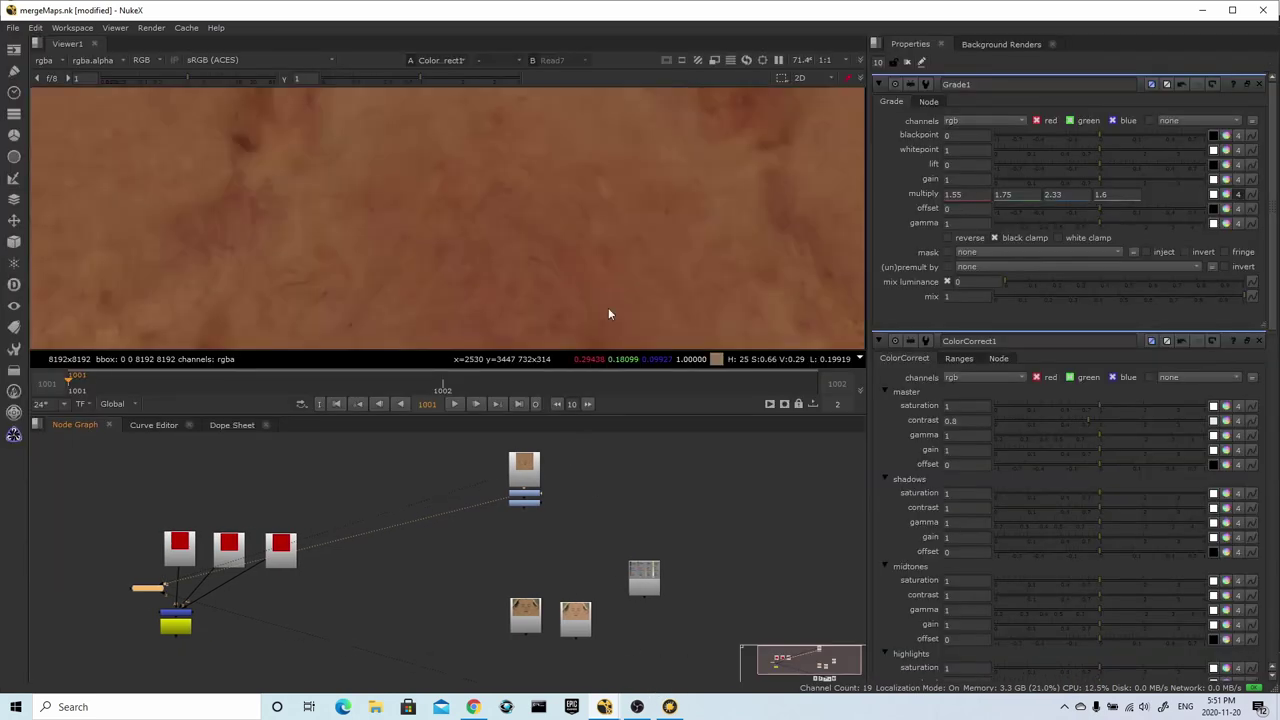
key(space)
scroll(610, 430, up, 1)
middle_drag(610, 430, 694, 341)
click(669, 707)
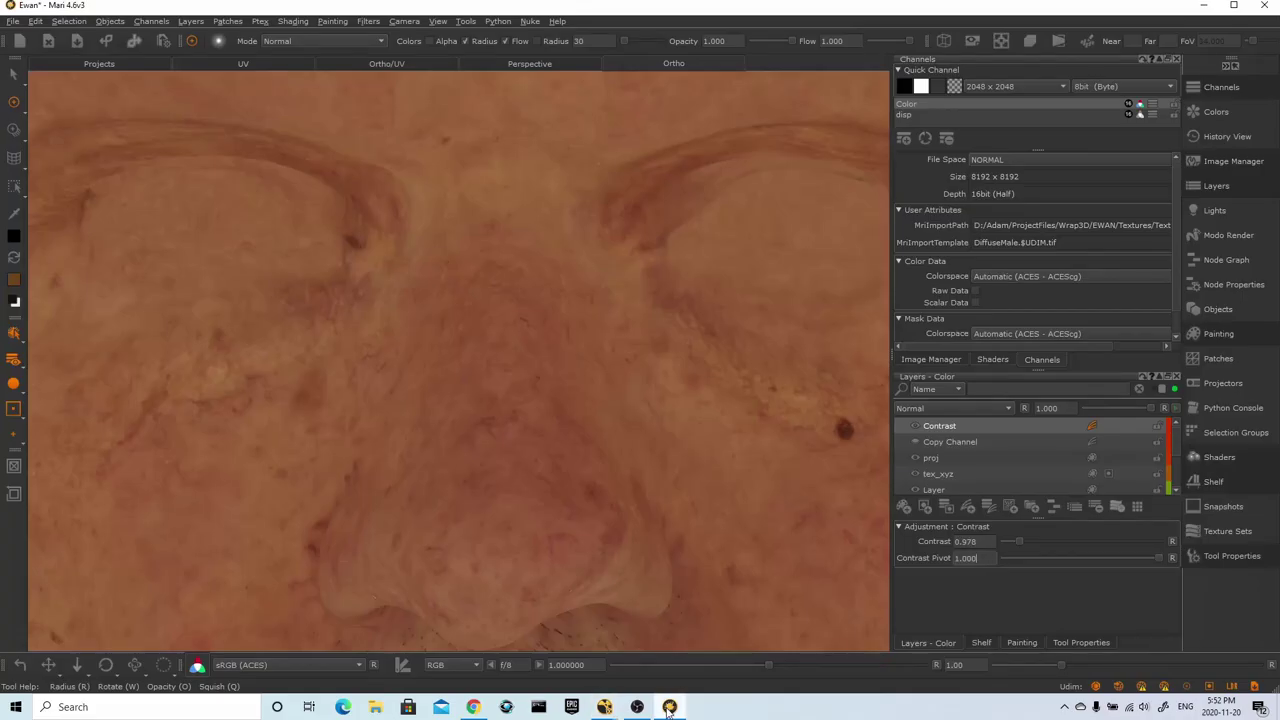
mouse_move(604, 707)
click(654, 657)
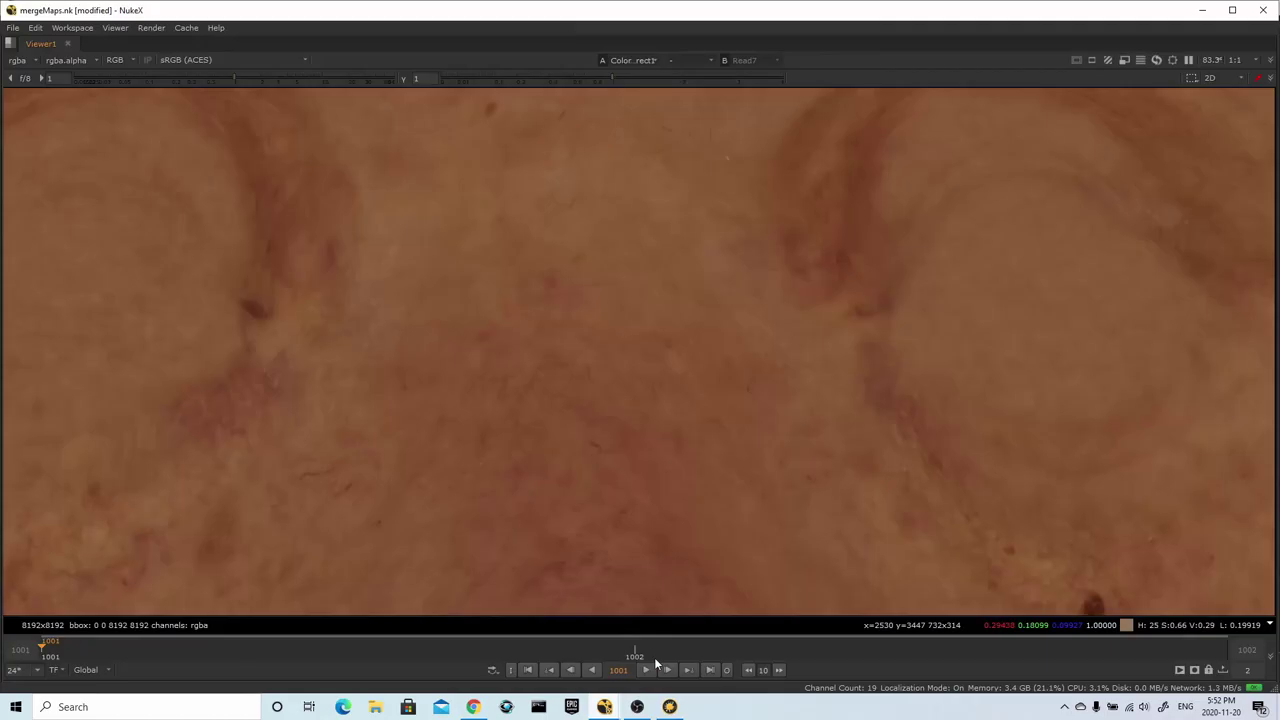
click(672, 707)
click(672, 707)
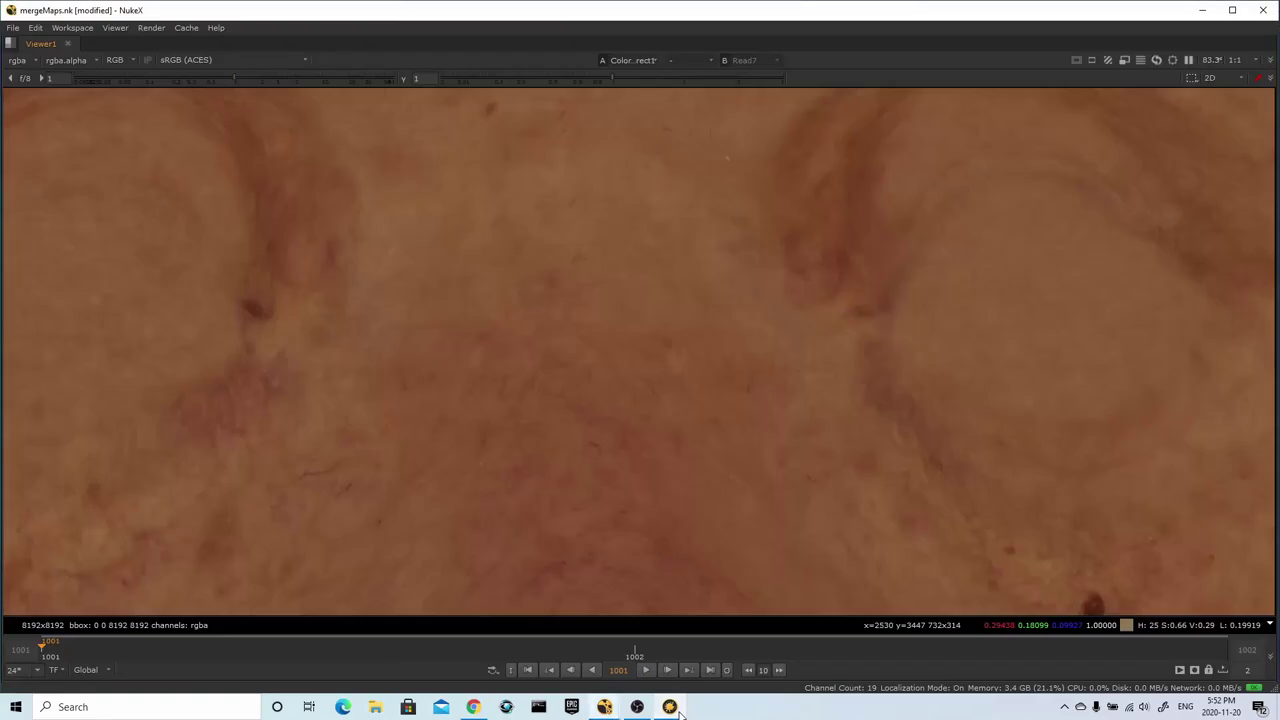
click(672, 707)
click(672, 707)
click(676, 709)
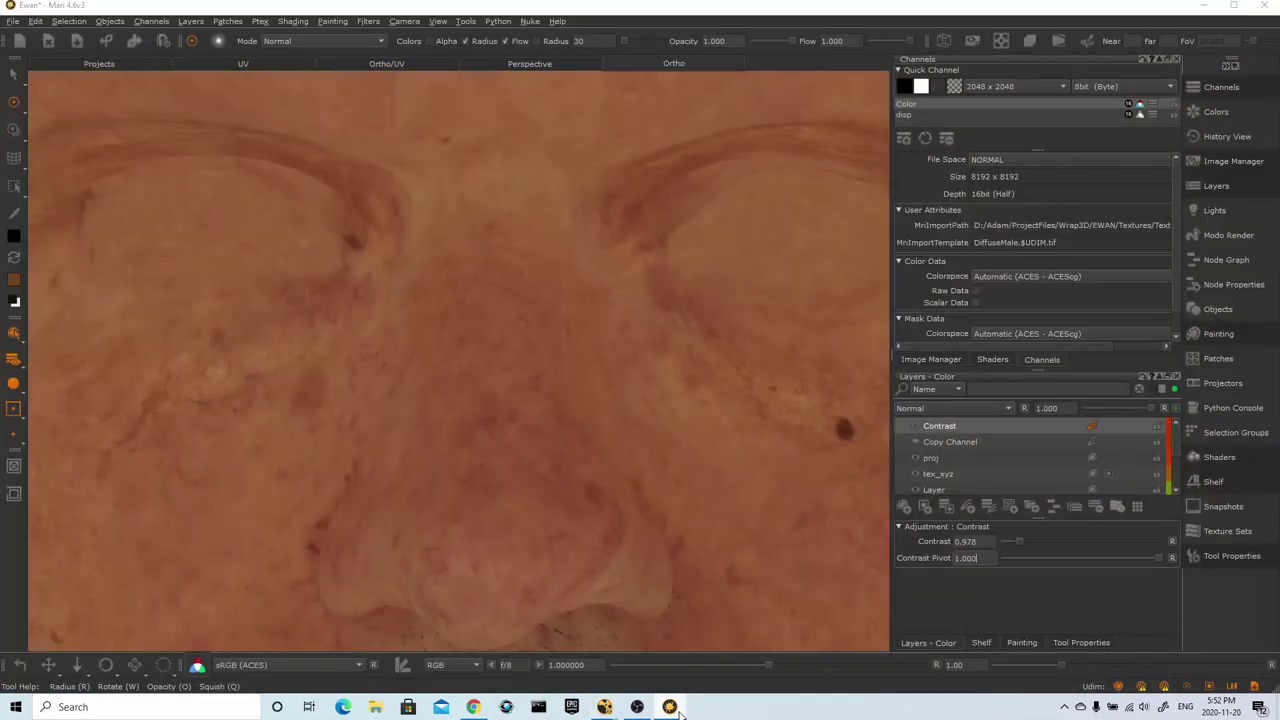
click(676, 709)
click(676, 709)
click(670, 707)
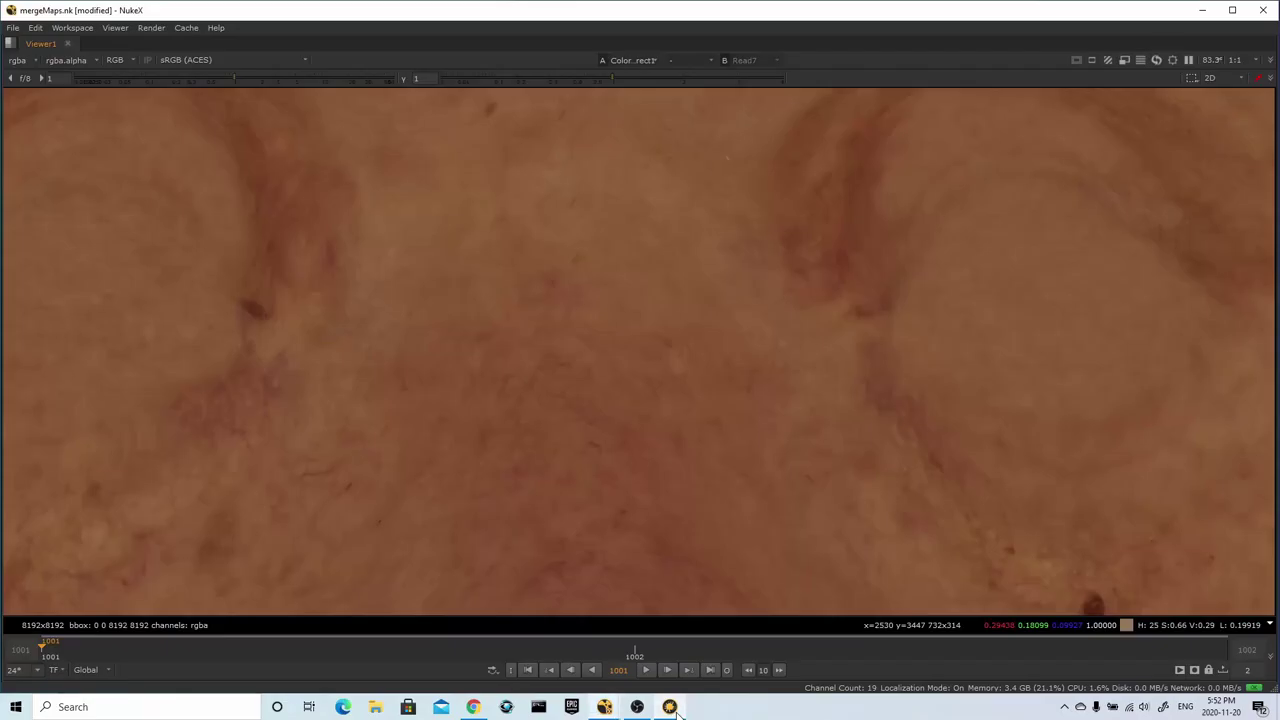
Switch to Mari and add a Grade adjustment layer above the Contrast layer in the Color channel
click(672, 707)
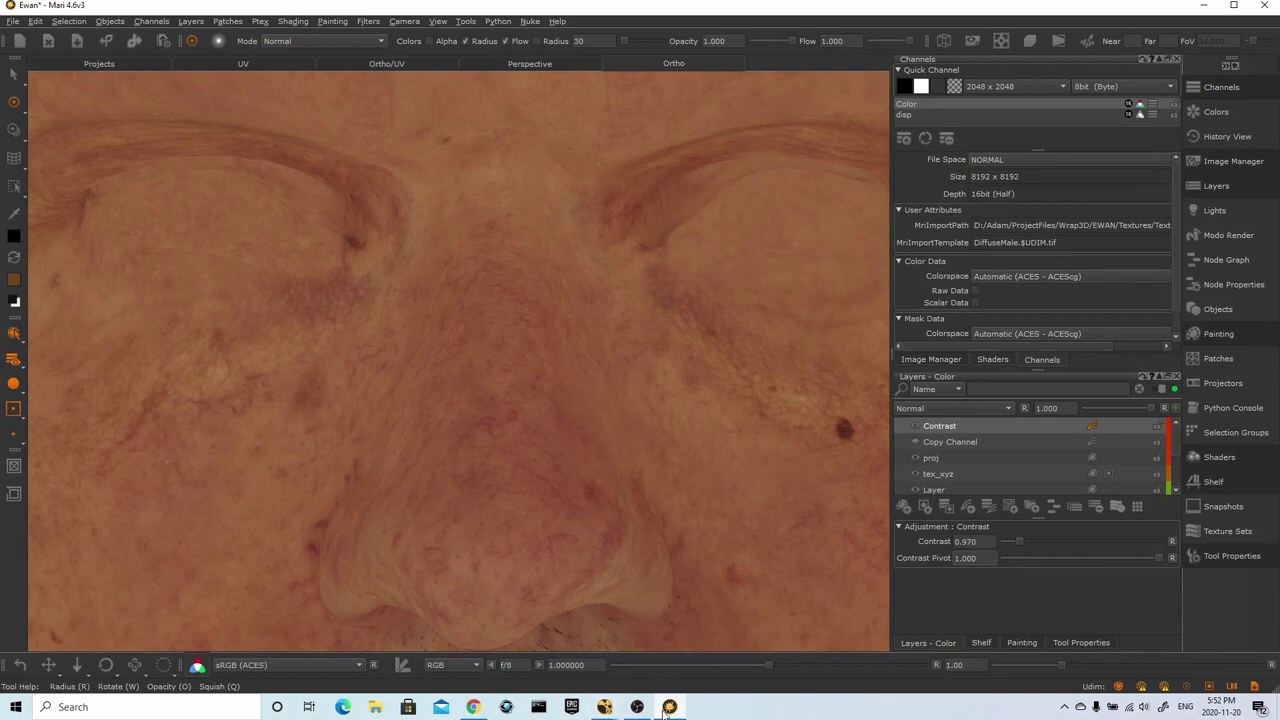
click(905, 509)
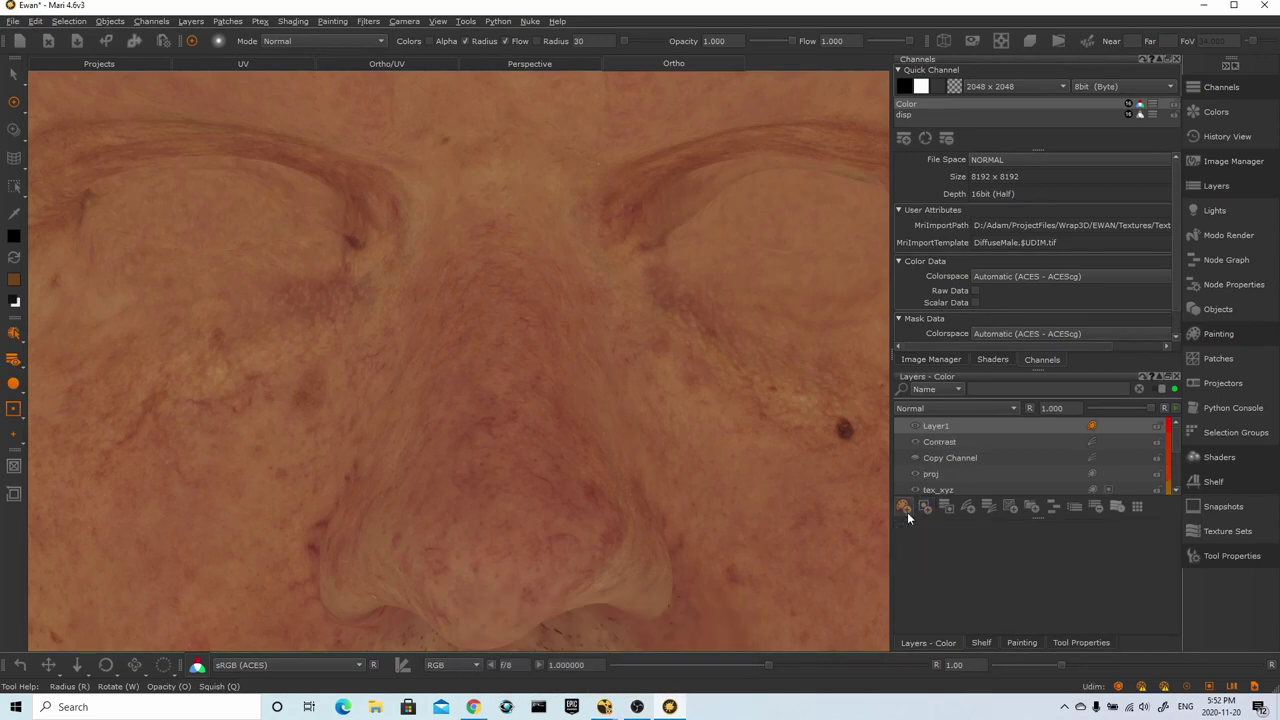
key(ctrl+z)
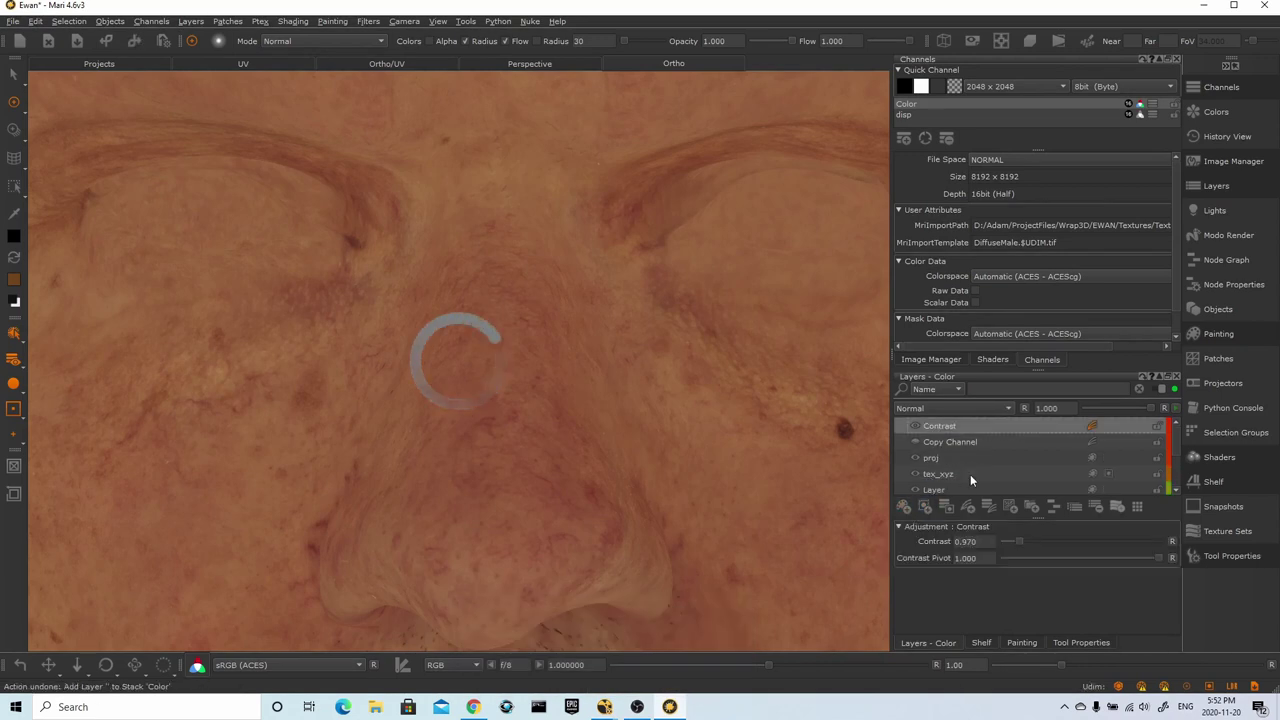
click(966, 508)
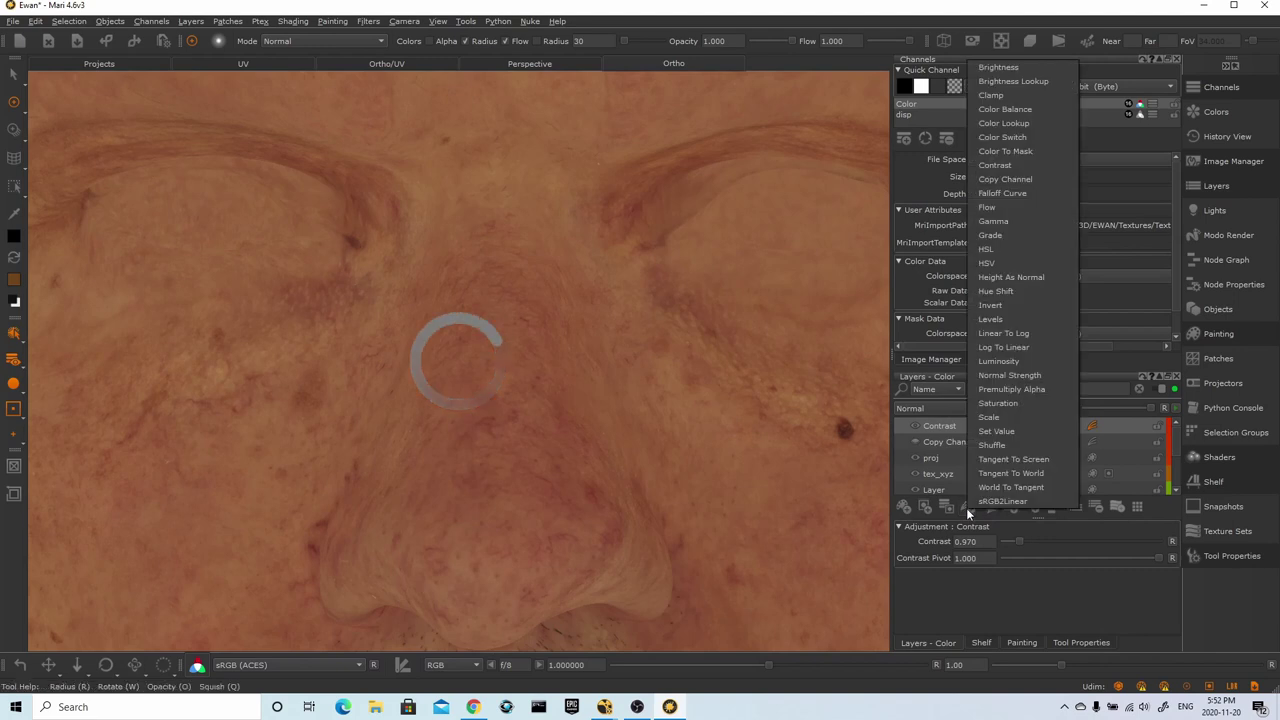
click(999, 236)
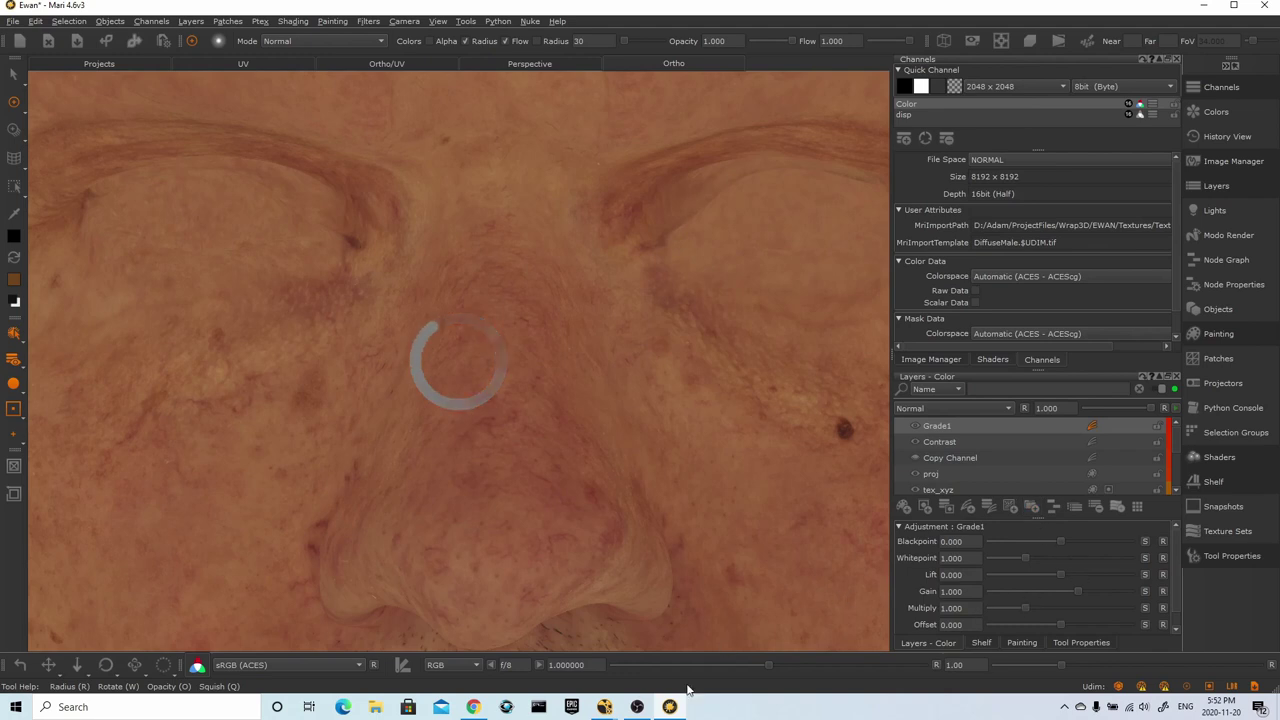
In Nuke's mergeMaps.nk, leave the maximised viewer, view the Grade1 node's output and read its multiply values
mouse_move(611, 708)
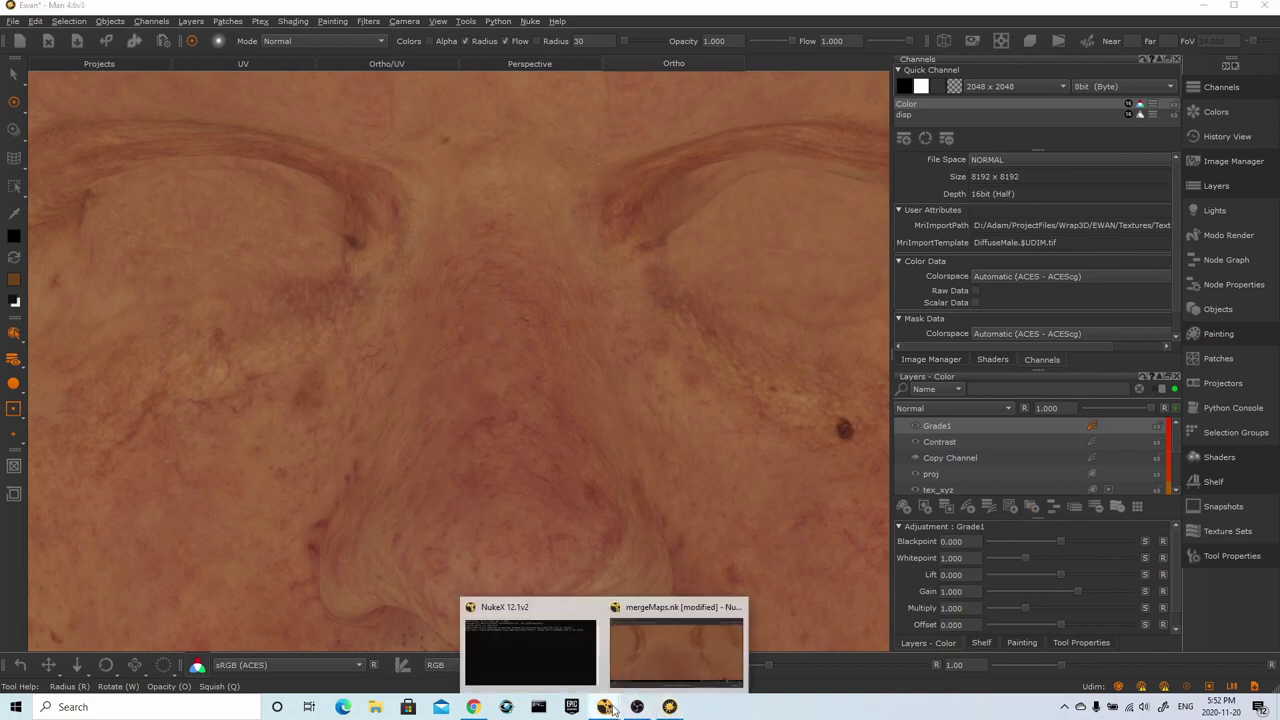
click(646, 654)
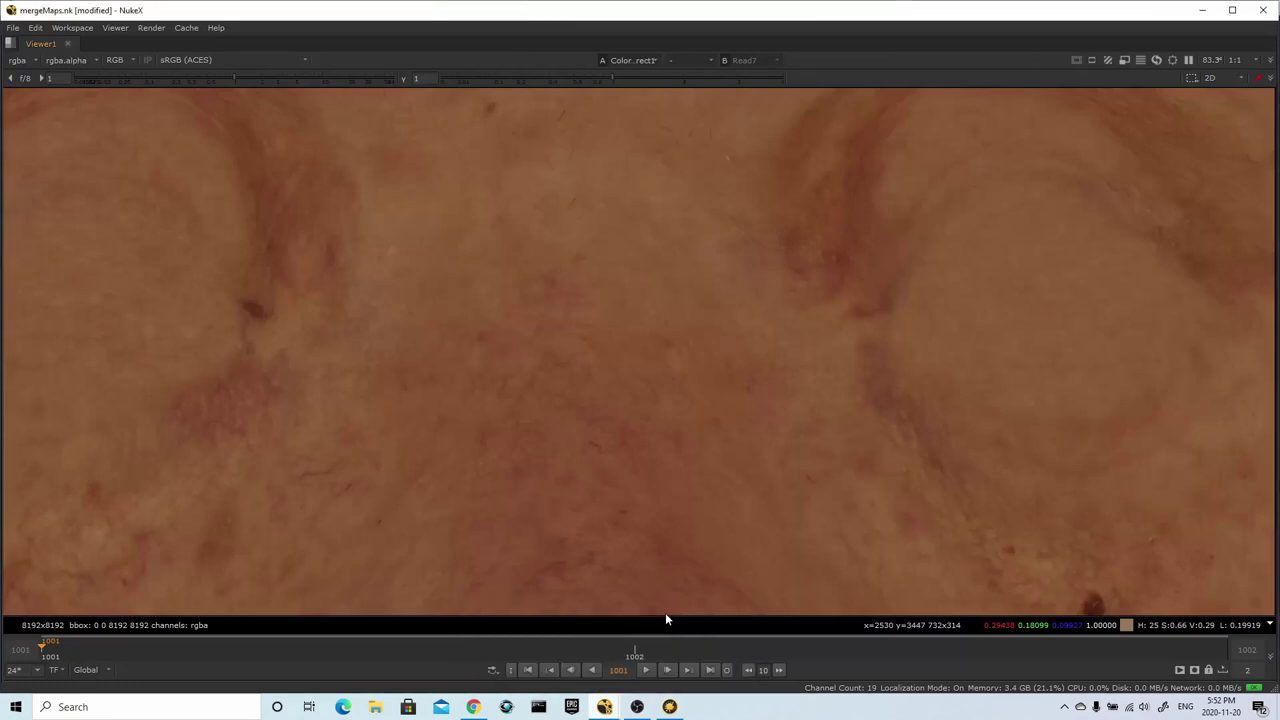
key(space)
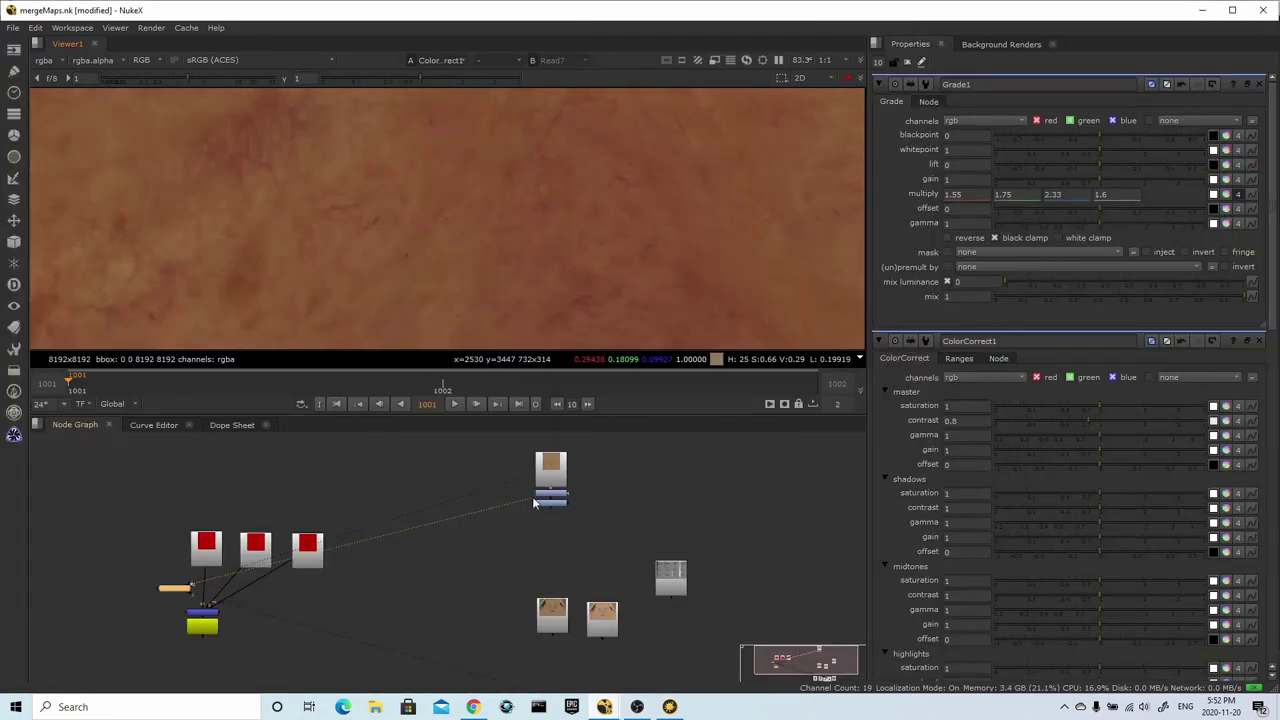
scroll(560, 506, up, 5)
click(560, 506)
key(1)
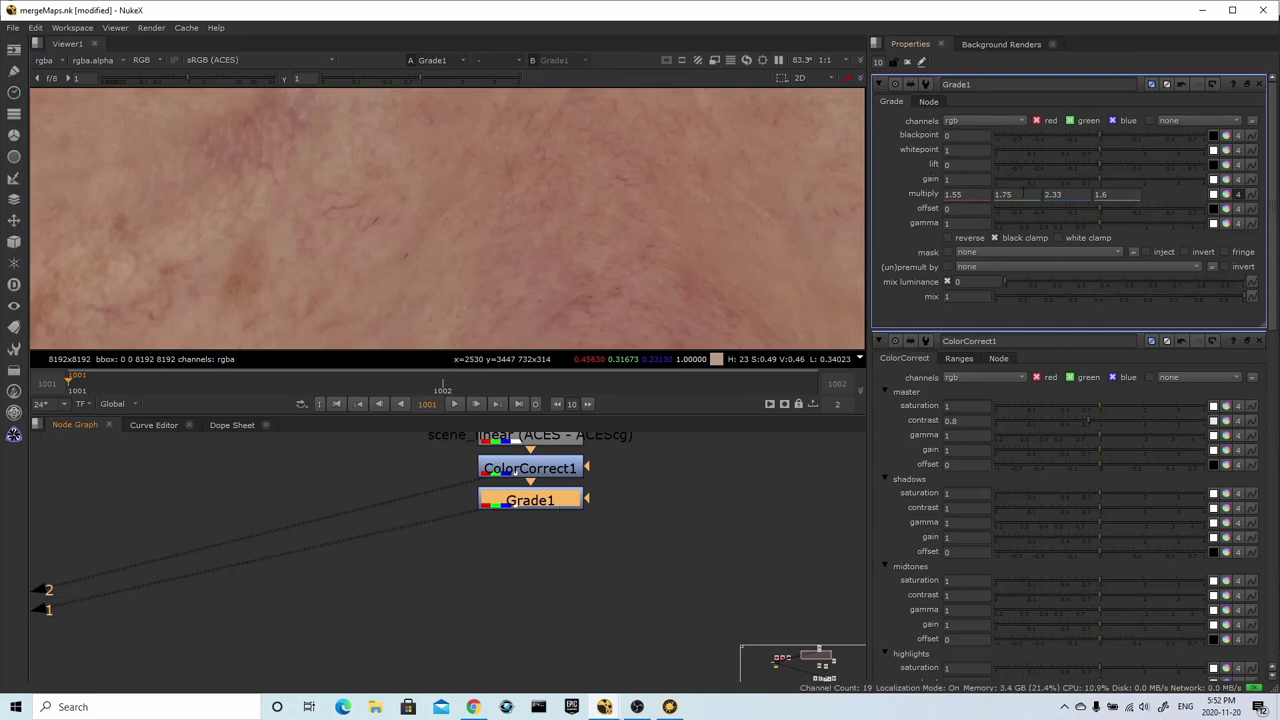
In Mari, split the Grade adjustment's Multiply into separate components and set red to 1.45, green to 1.75 and blue to 2.33
click(669, 707)
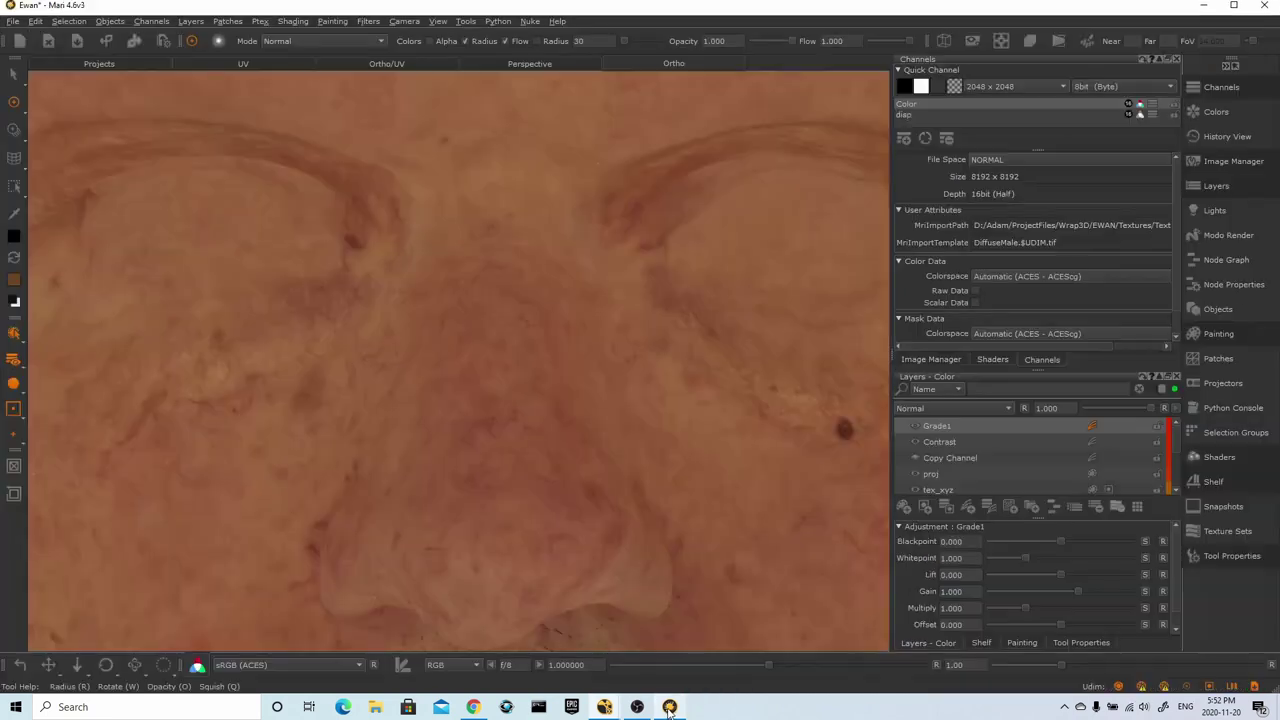
mouse_move(986, 618)
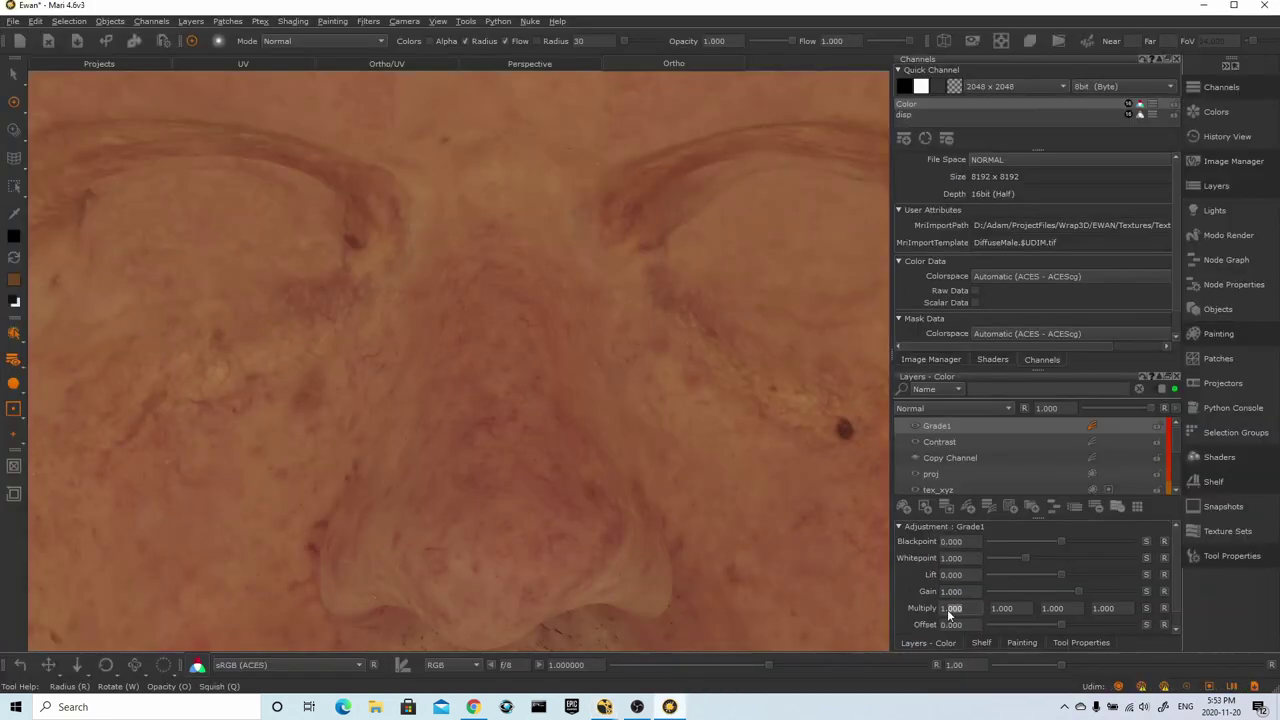
text(1.45)
key(Tab)
text(1.75)
key(Tab)
text(2)
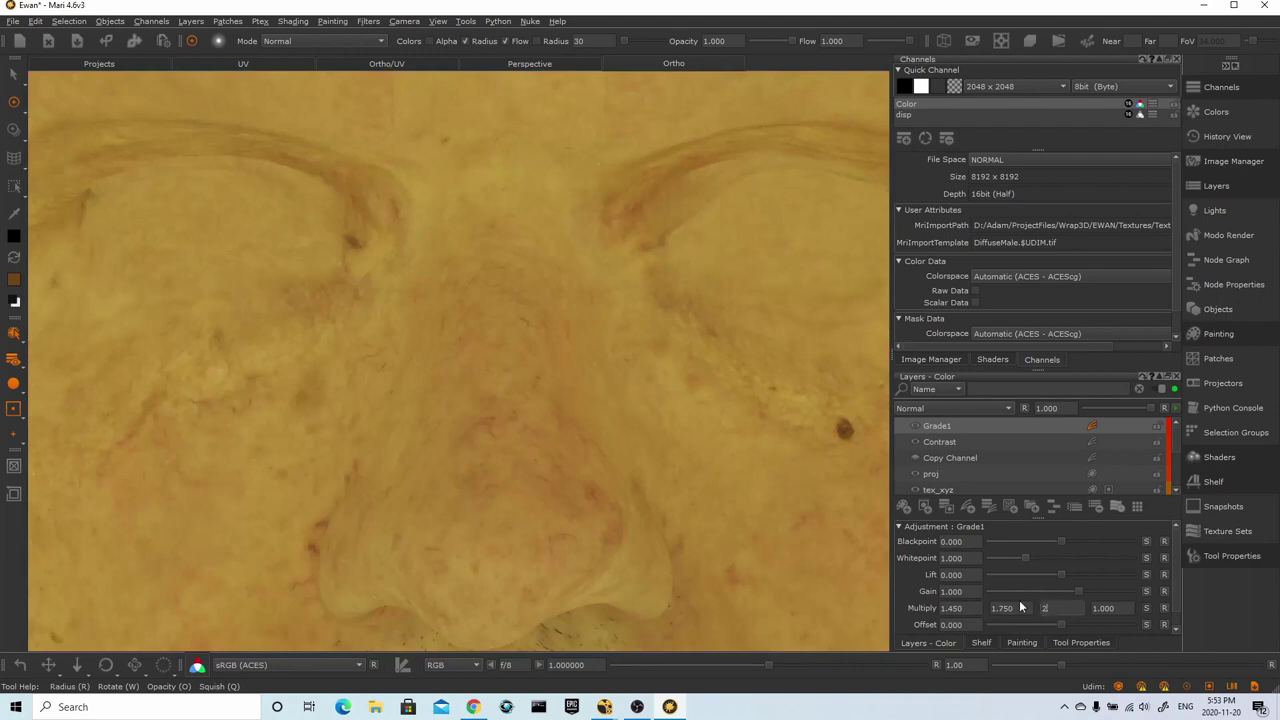
text(.33)
key(Return)
Recheck the Grade1 multiply values in Nuke and correct the red Multiply of Mari's Grade adjustment to 1.55
click(605, 707)
click(625, 648)
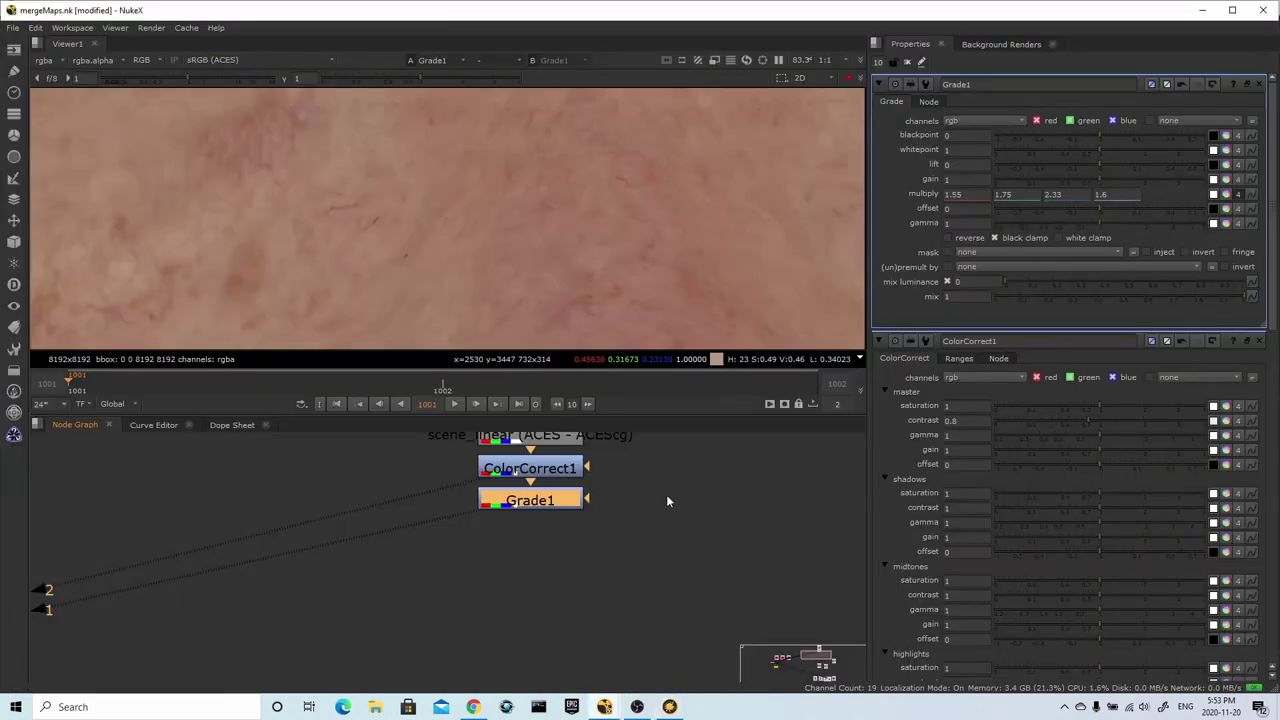
click(668, 710)
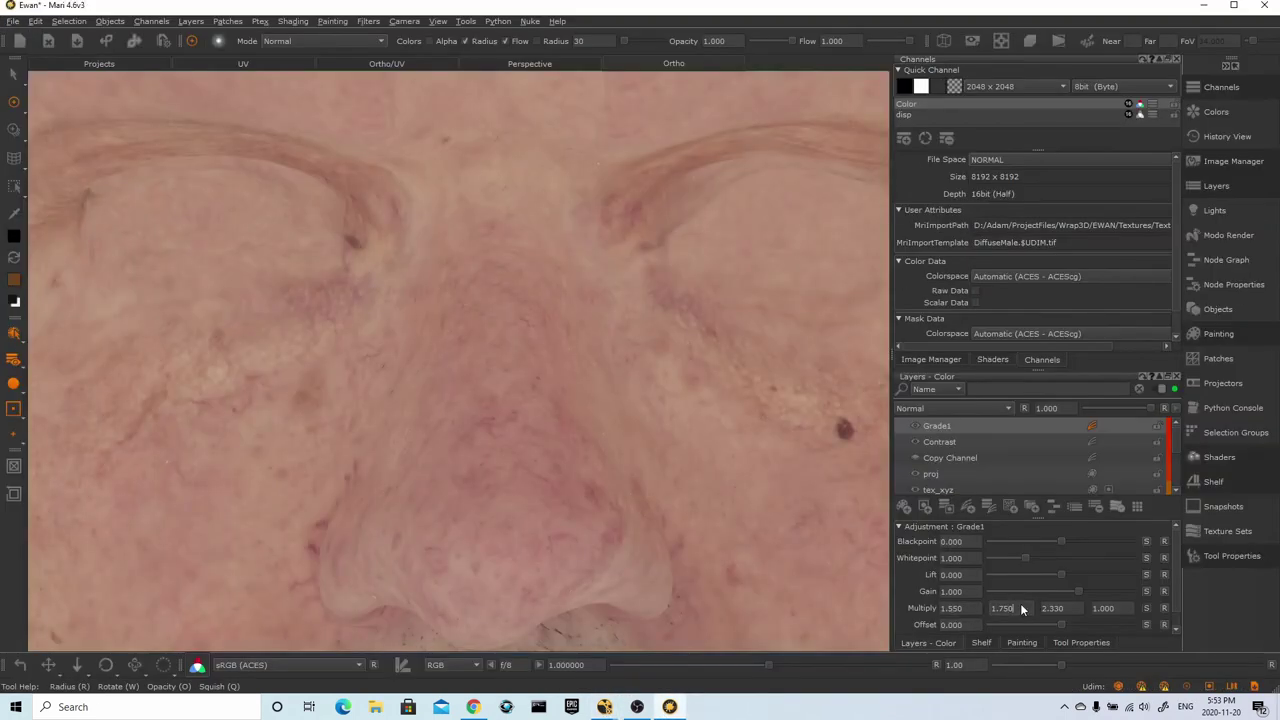
Set the Contrast adjustment layer's Contrast to 0.980 and inspect the whole head and the cheek and ear area
scroll(702, 372, down, 5)
mouse_move(793, 460)
alt+mouse_down()
mouse_move(726, 466)
mouse_move(794, 463)
alt+mouse_up()
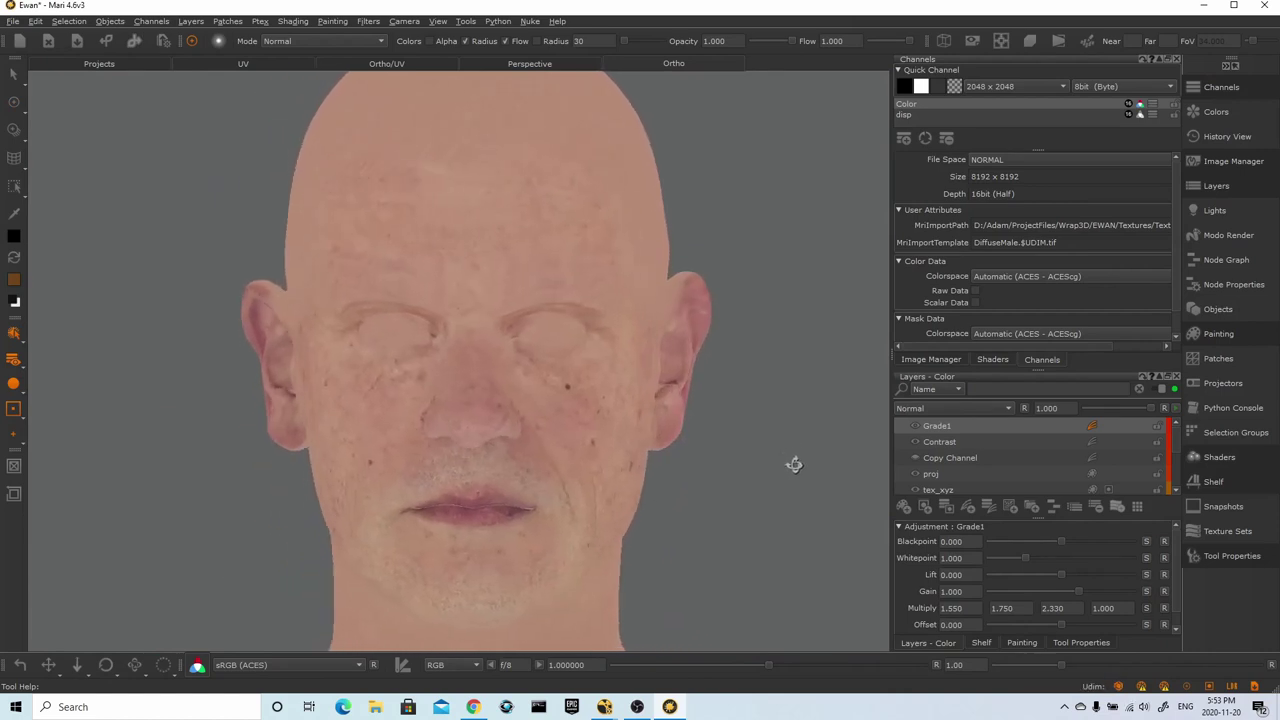
alt+middle_drag(665, 480, 769, 420)
mouse_move(769, 420)
alt+mouse_down()
mouse_move(737, 426)
mouse_move(762, 425)
alt+mouse_up()
click(941, 442)
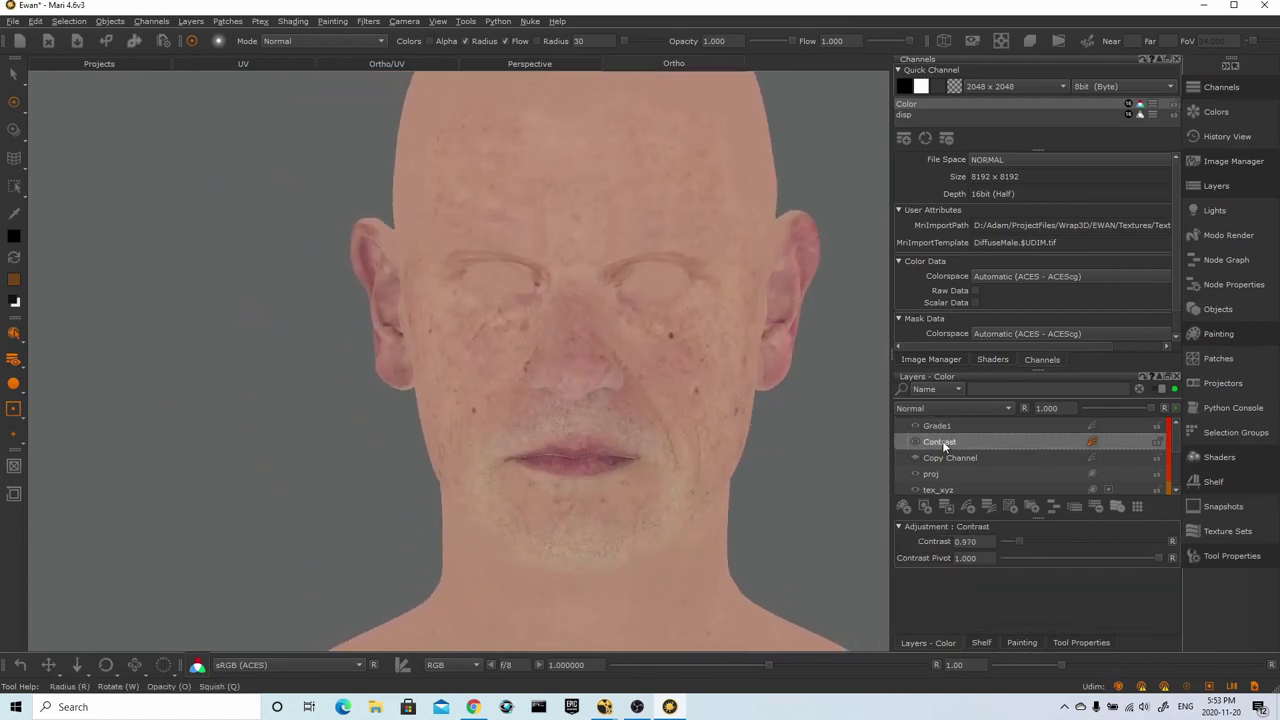
alt+drag(765, 498, 837, 500)
alt+right_drag(837, 500, 886, 503)
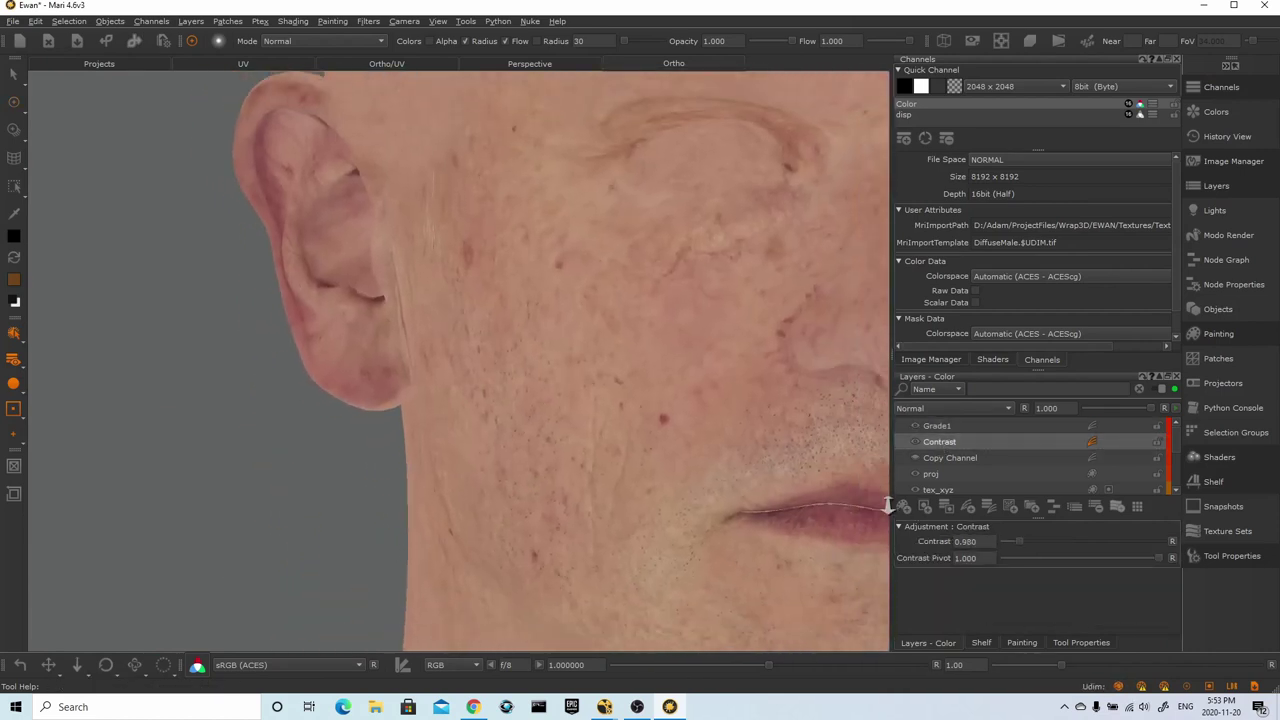
alt+drag(886, 503, 591, 500)
alt+right_drag(591, 500, 575, 460)
alt+drag(575, 460, 652, 447)
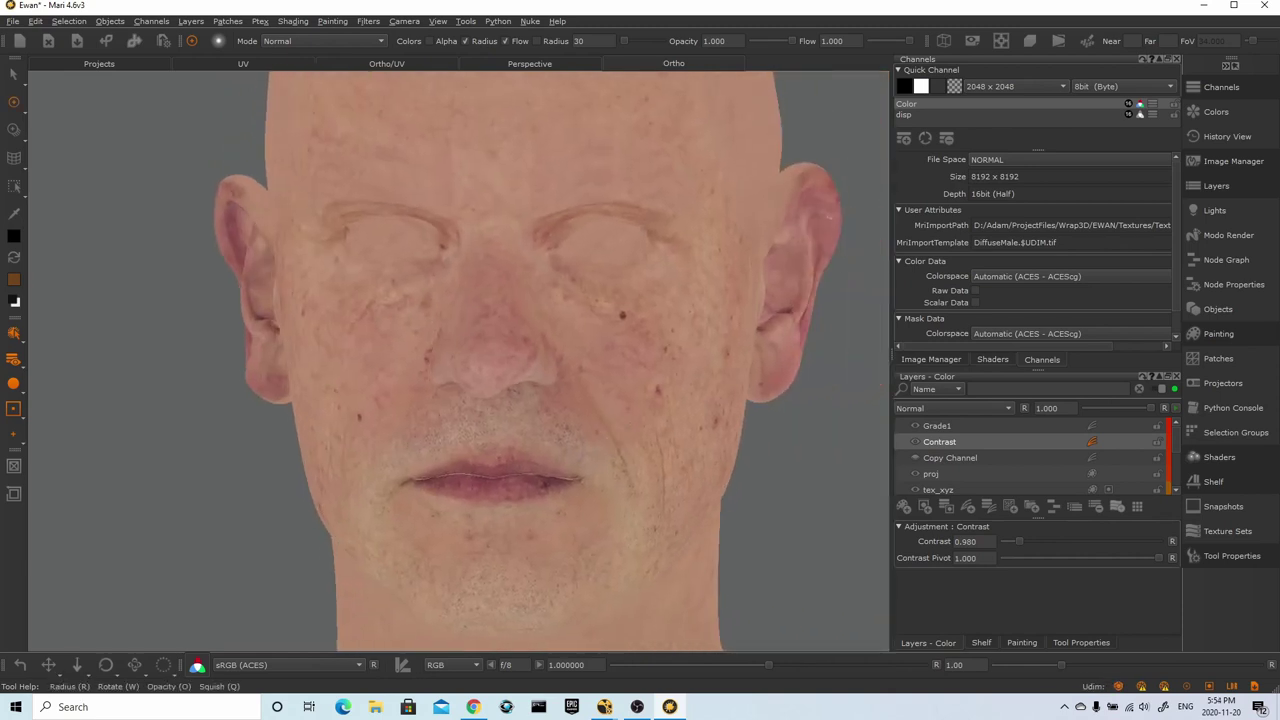
Add a new paint layer between the Copy Channel and proj layers in the Color channel
click(904, 507)
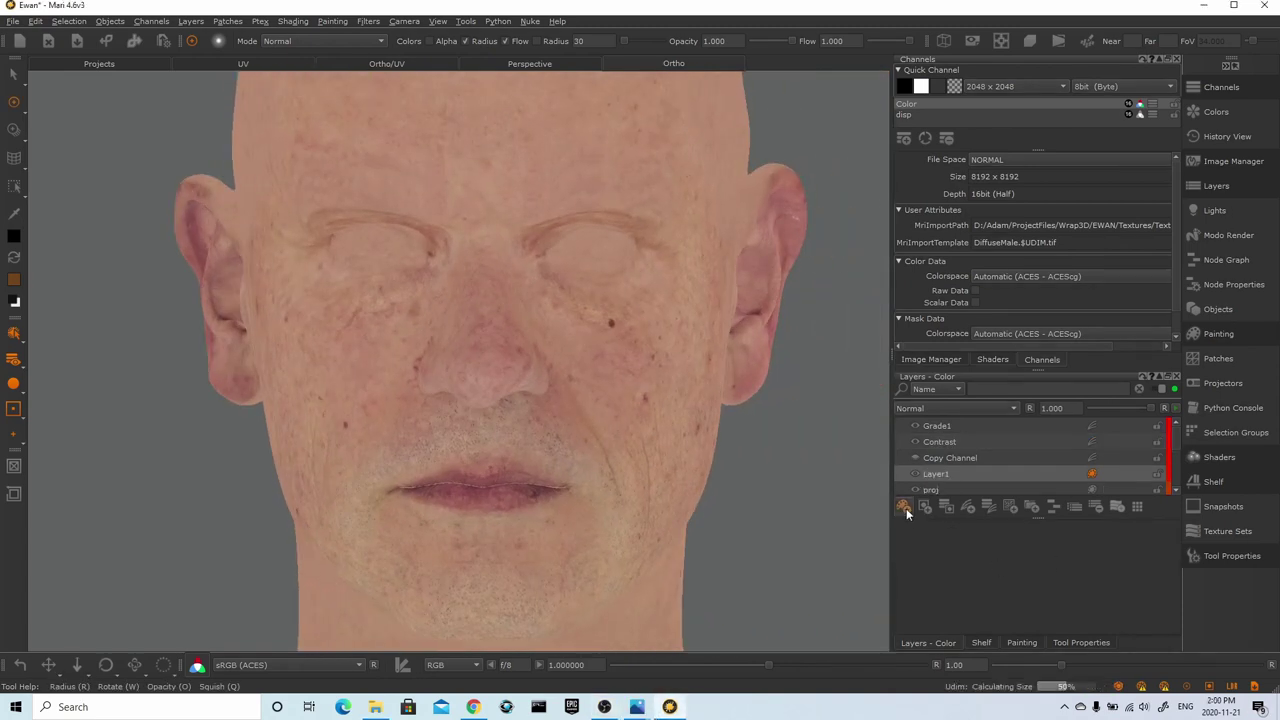
Rename the new layer in the Color channel to "Paint" and select it as the active paint layer
double_click(944, 473)
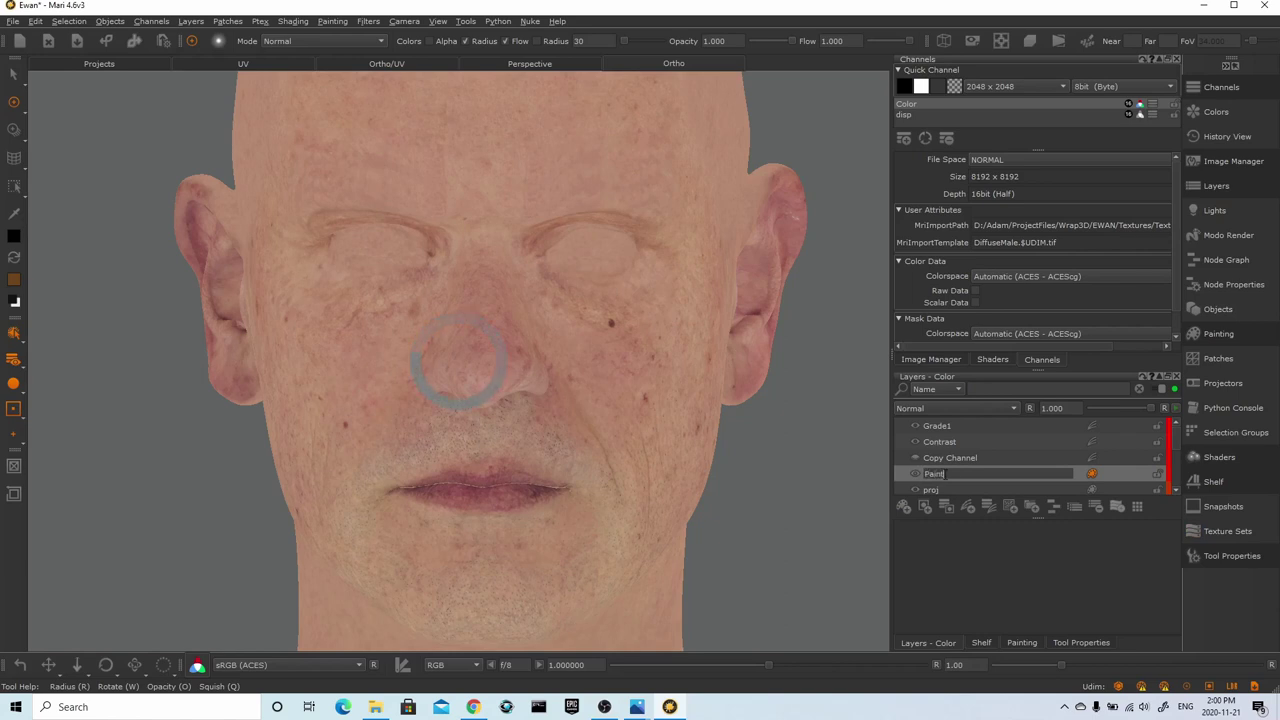
click(949, 458)
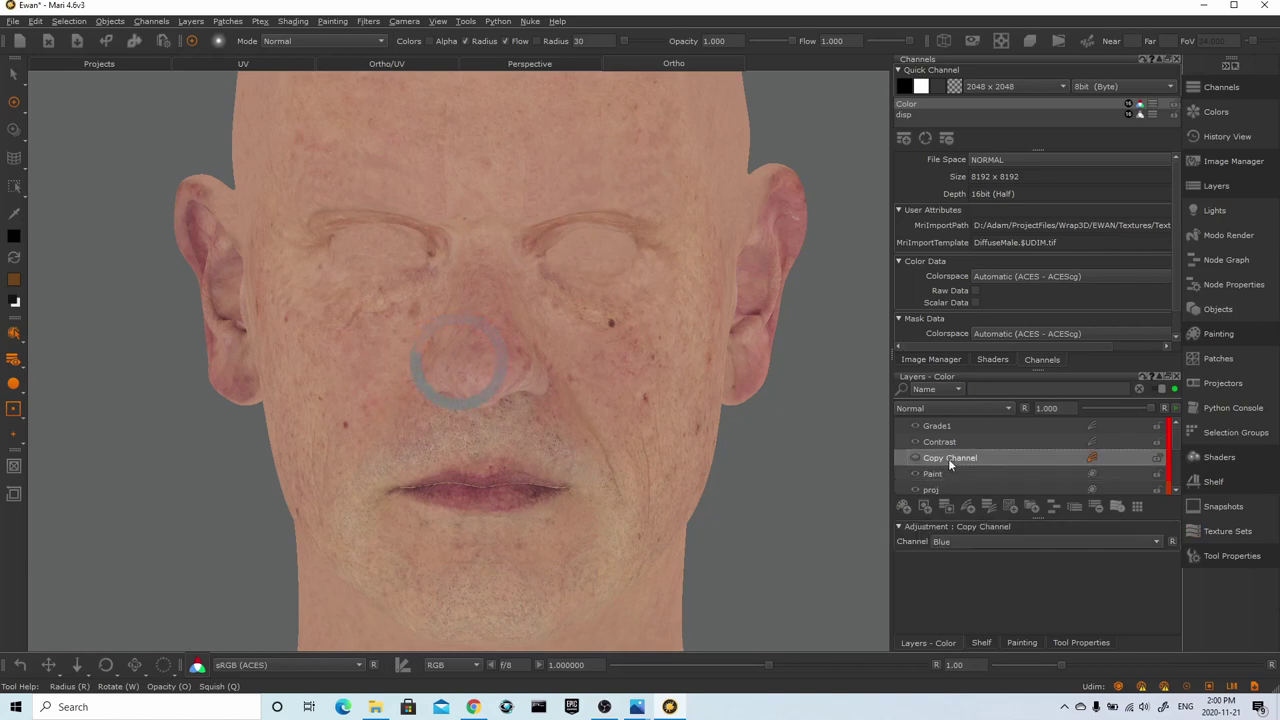
click(940, 472)
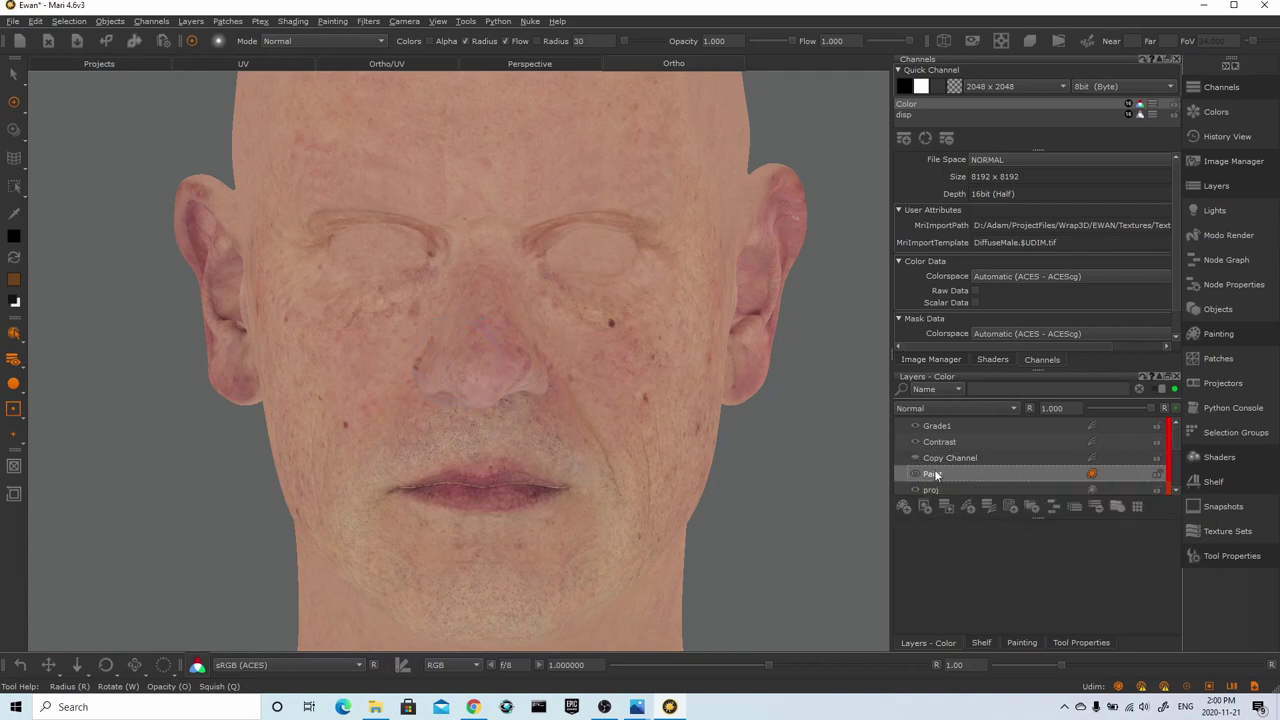
Activate the clone stamp for the mouth area and set its source to Head_uv > Color > tex_xyz > Paint
alt+right_drag(526, 479, 552, 498)
scroll(551, 497, up, 4)
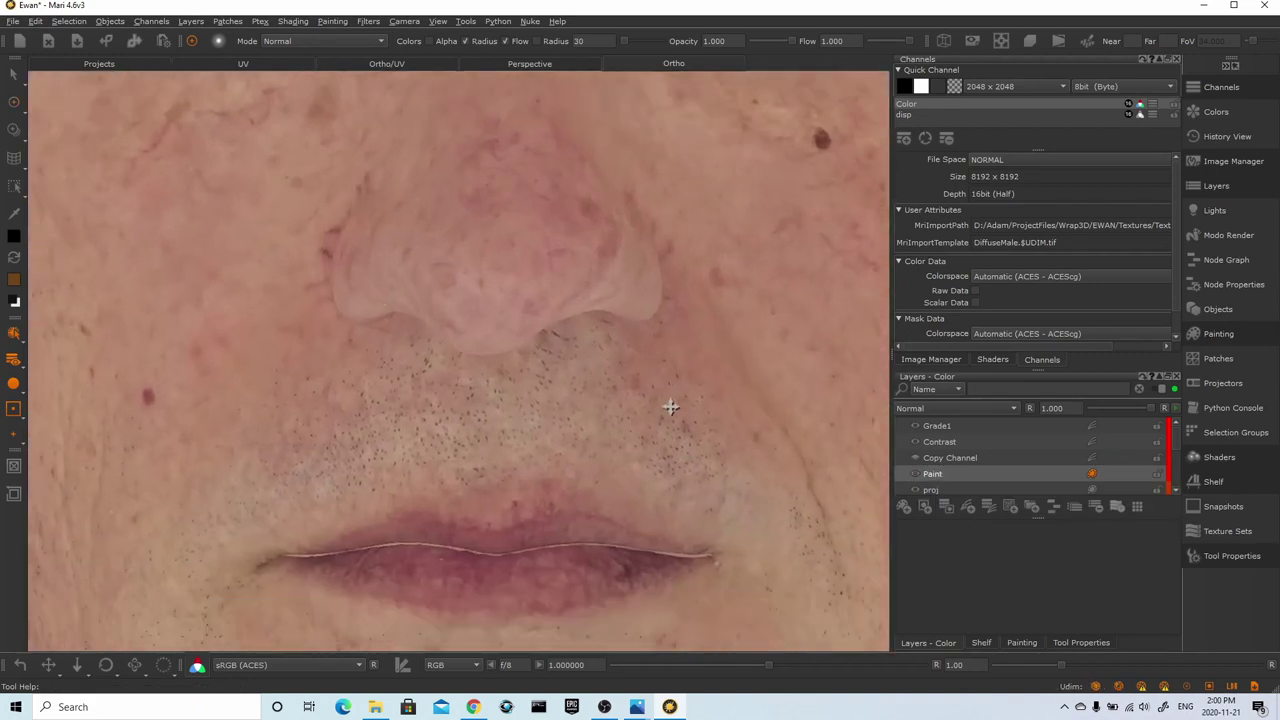
scroll(735, 440, up, 2)
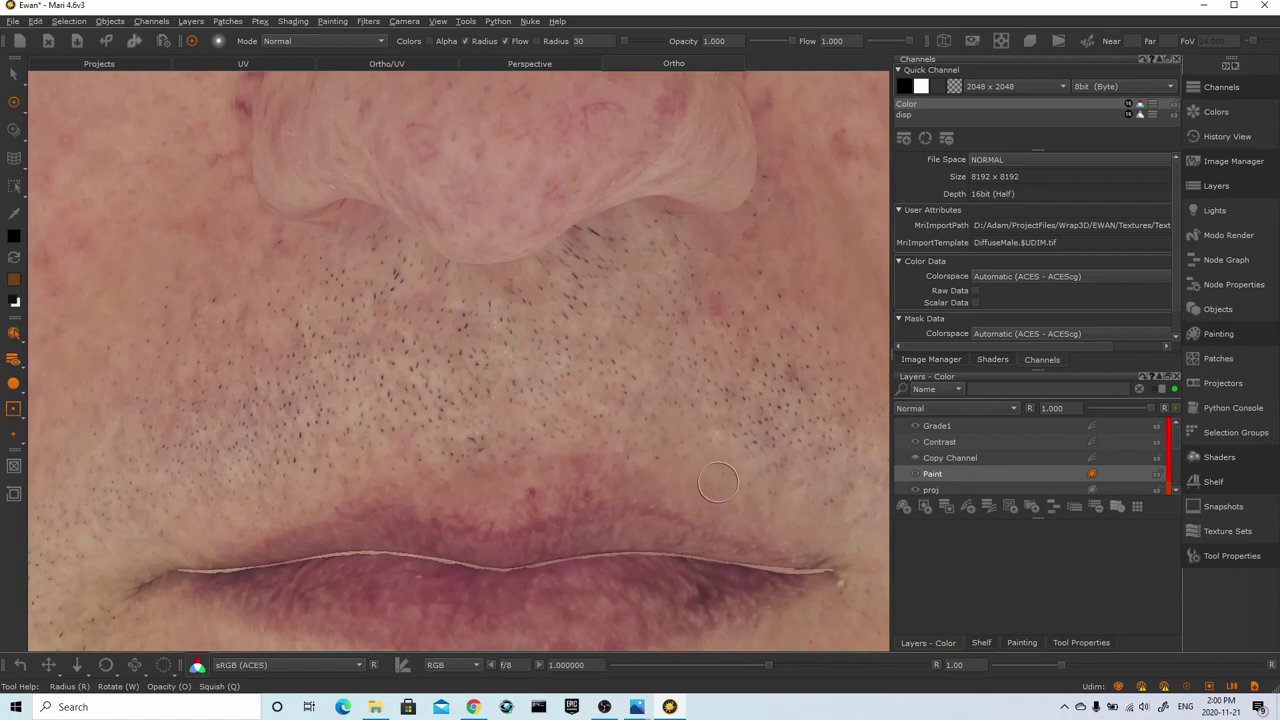
click(14, 131)
click(60, 154)
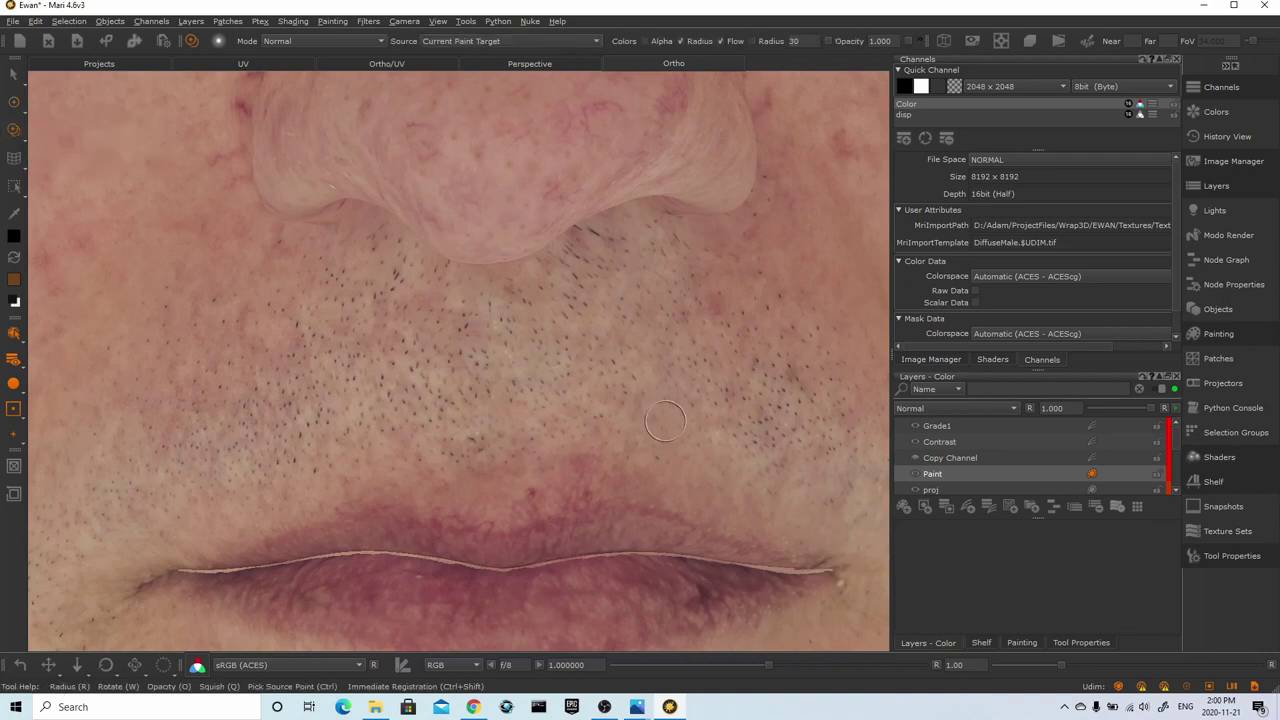
click(508, 37)
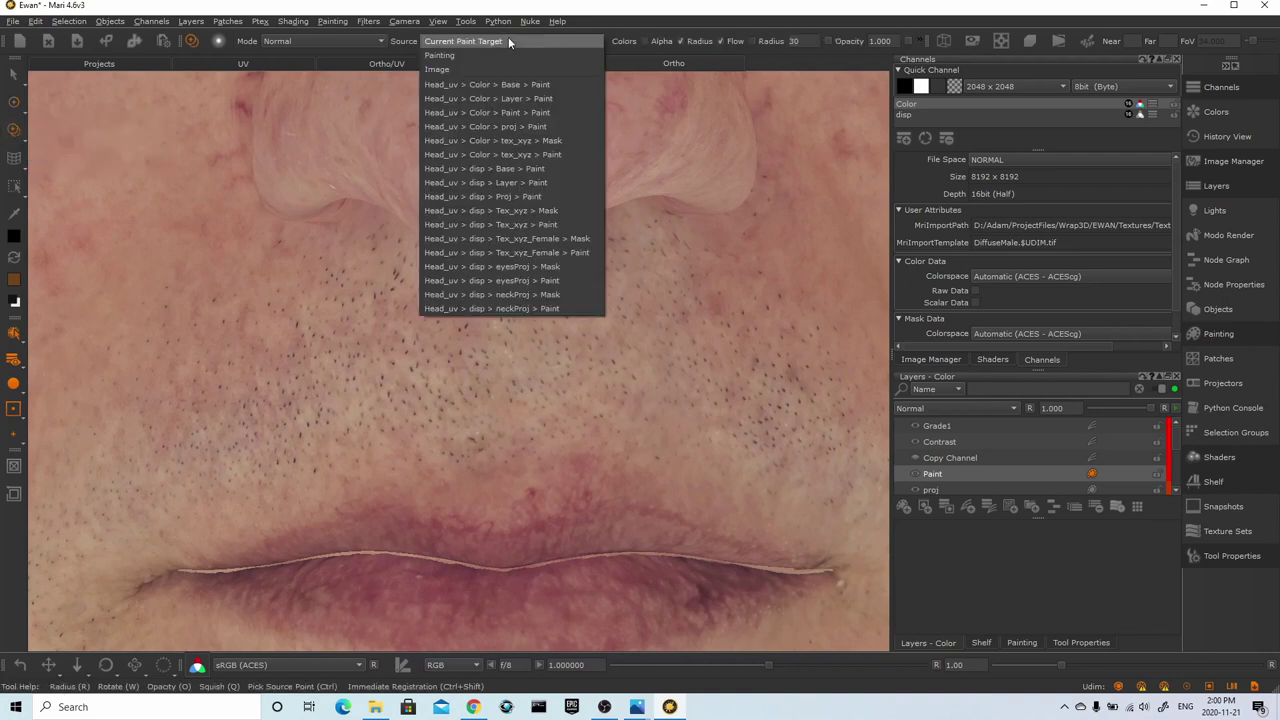
click(492, 48)
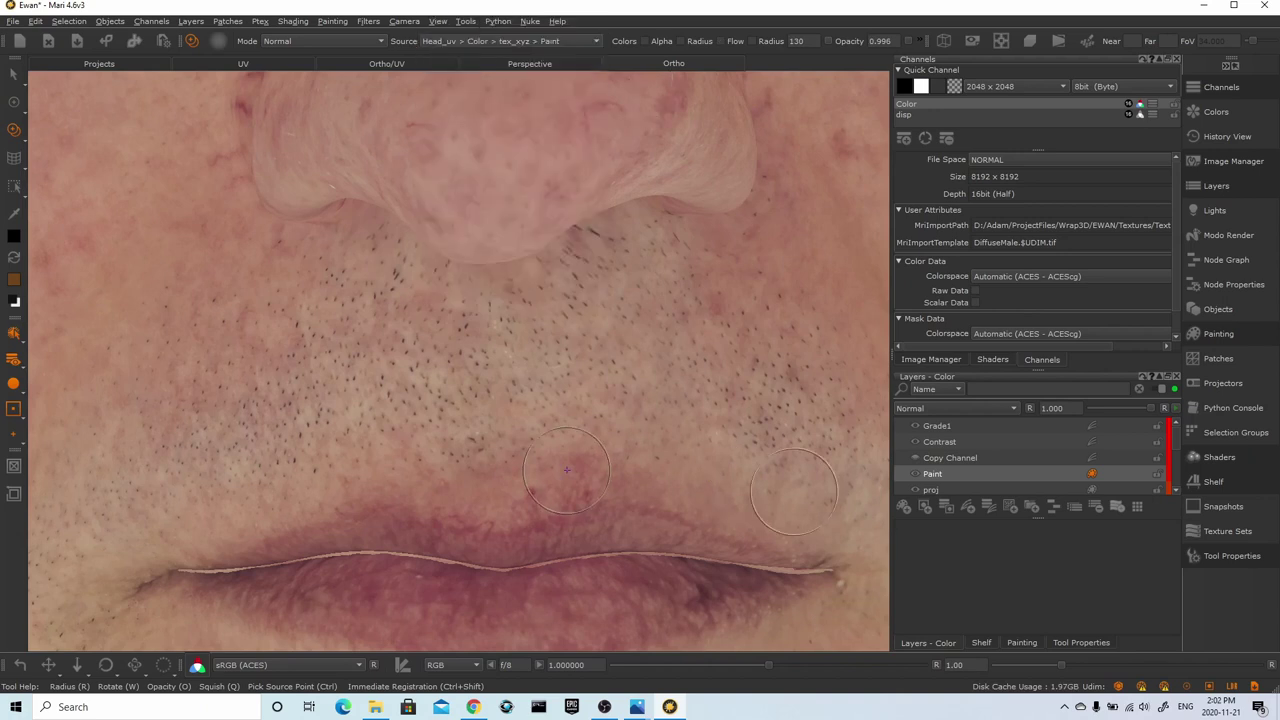
Undo the last clone stroke, reduce the brush radius to 86, and clone clean skin over the redness above the upper lip
key(ctrl+z)
right_click(714, 474)
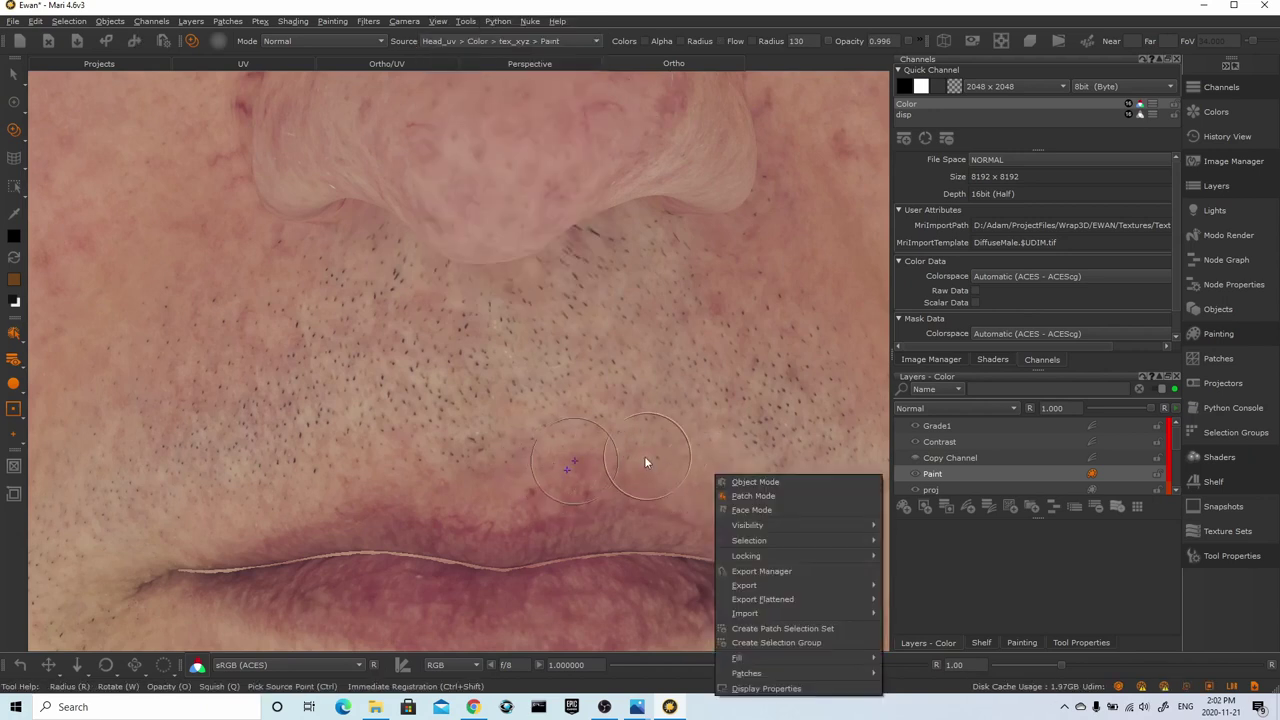
click(647, 459)
key(r)
drag(722, 474, 724, 486)
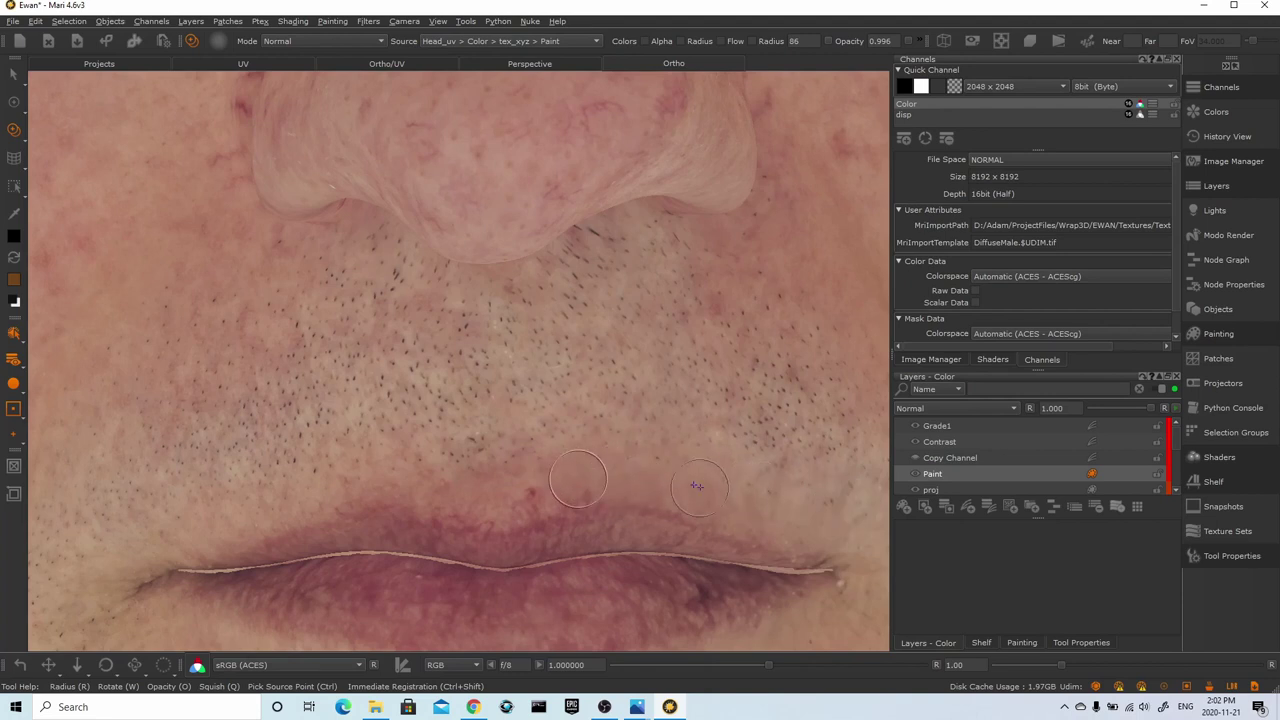
ctrl+click(580, 477)
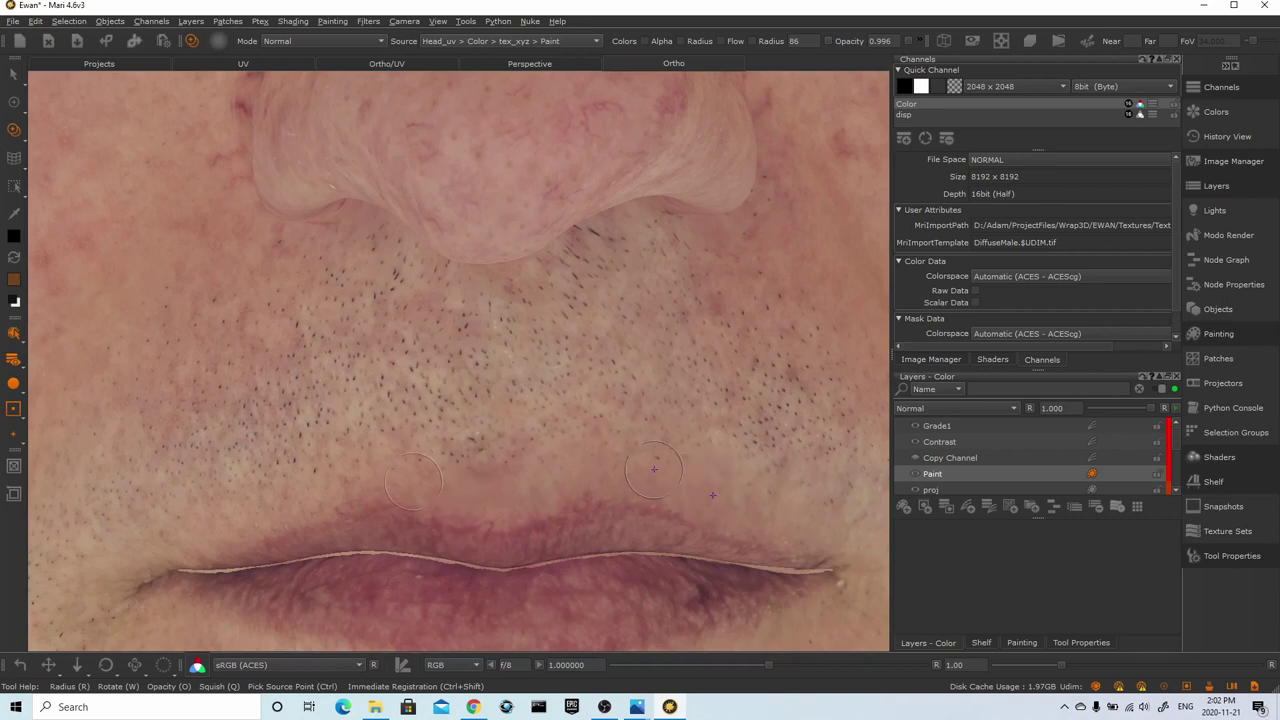
drag(834, 393, 857, 403)
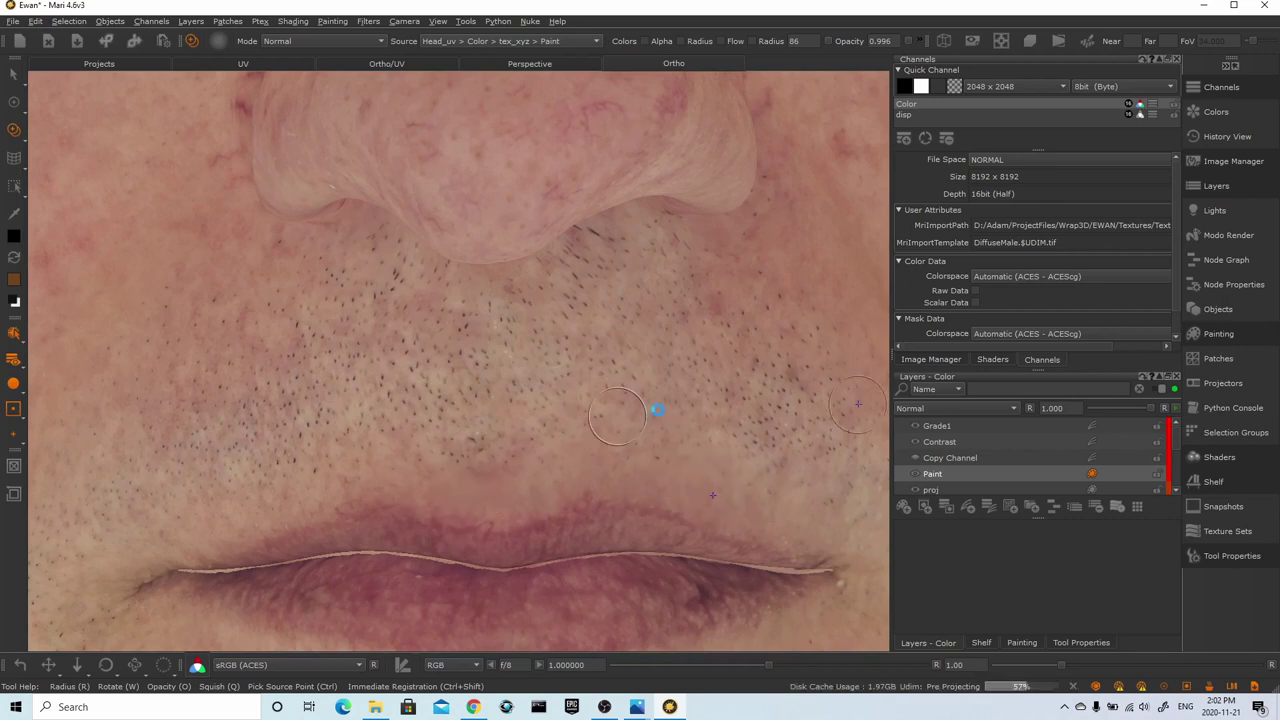
Sample a reddish-brown skin colour for the paint brush and make the Contrast and Grade1 layers visible again
mouse_move(640, 402)
alt+right_down()
mouse_move(569, 394)
mouse_move(557, 431)
alt+right_up()
alt+drag(557, 431, 532, 446)
alt+right_drag(532, 446, 553, 449)
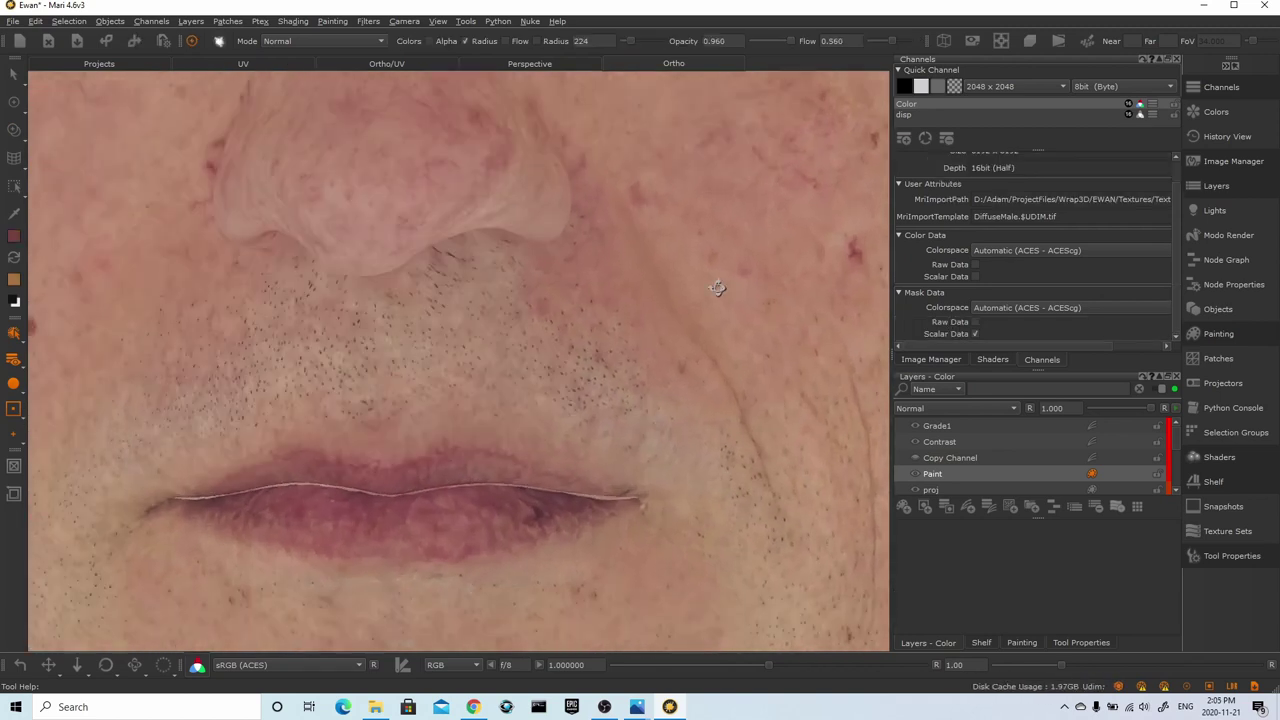
alt+drag(719, 280, 720, 288)
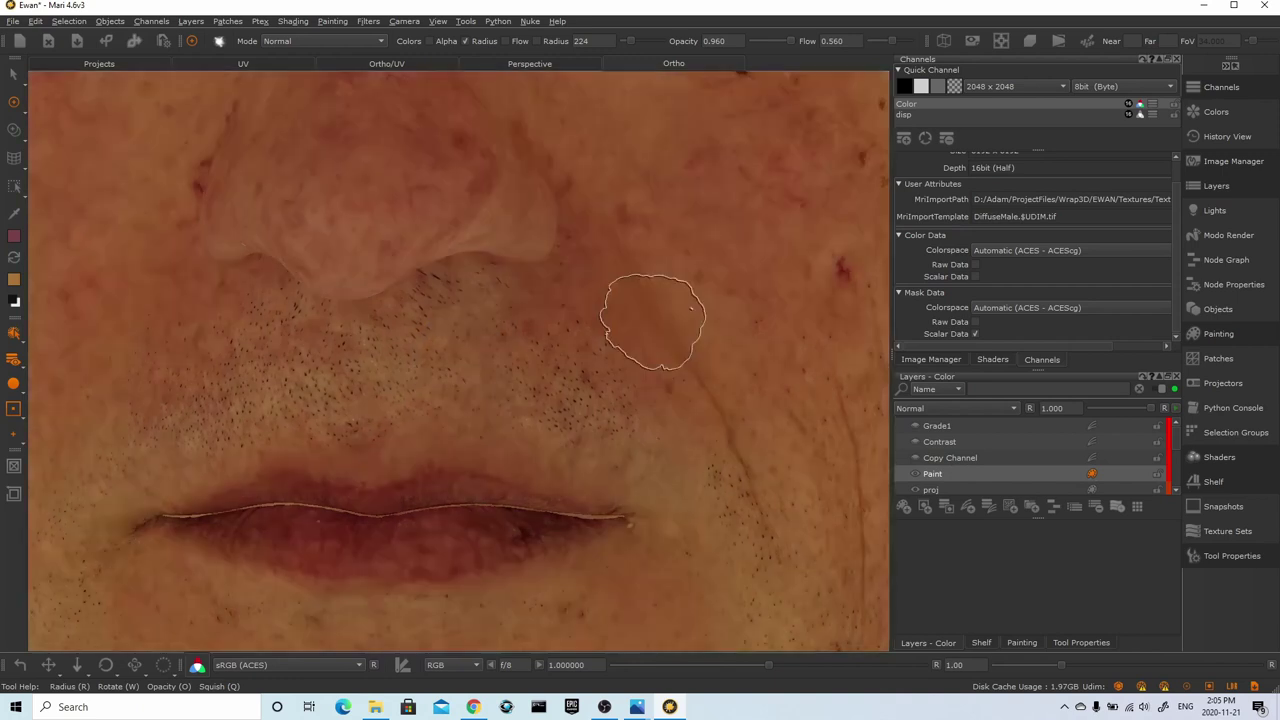
key(c)
click(914, 442)
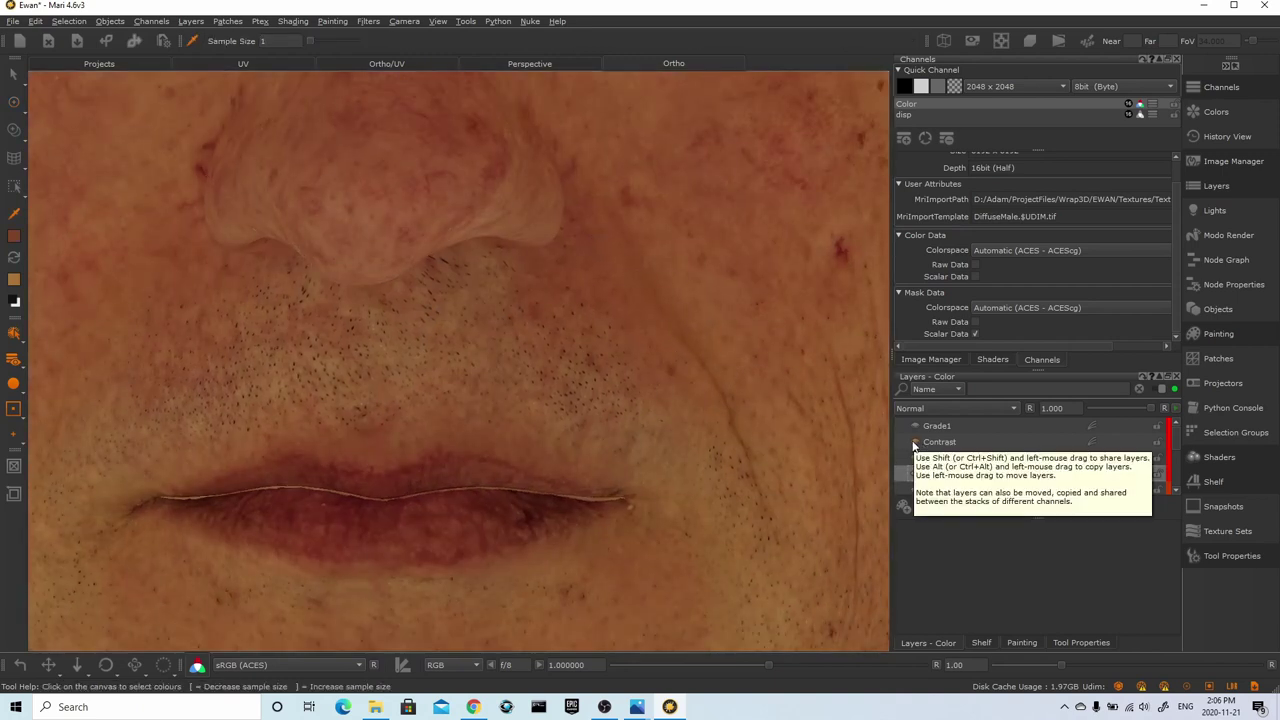
click(914, 426)
key(p)
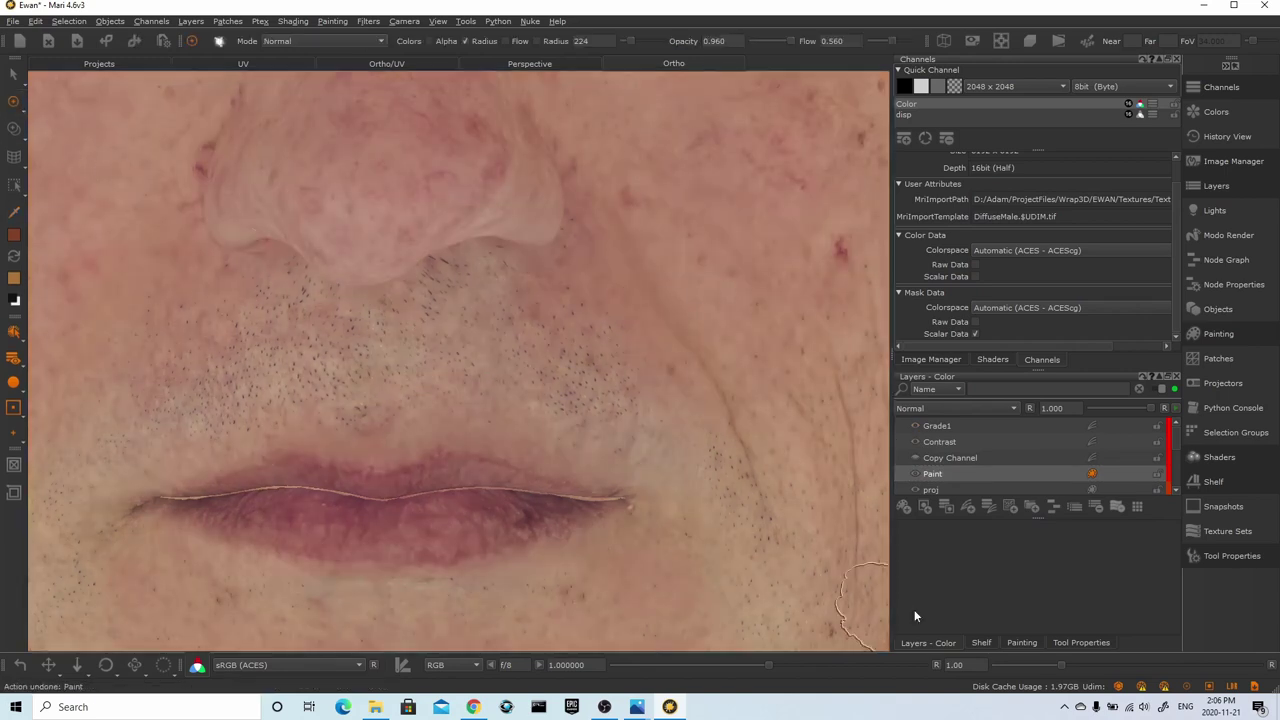
Choose a soft round brush preset and paint skin tone over the stubble above the upper lip at radius 82
click(981, 642)
click(1001, 545)
click(928, 642)
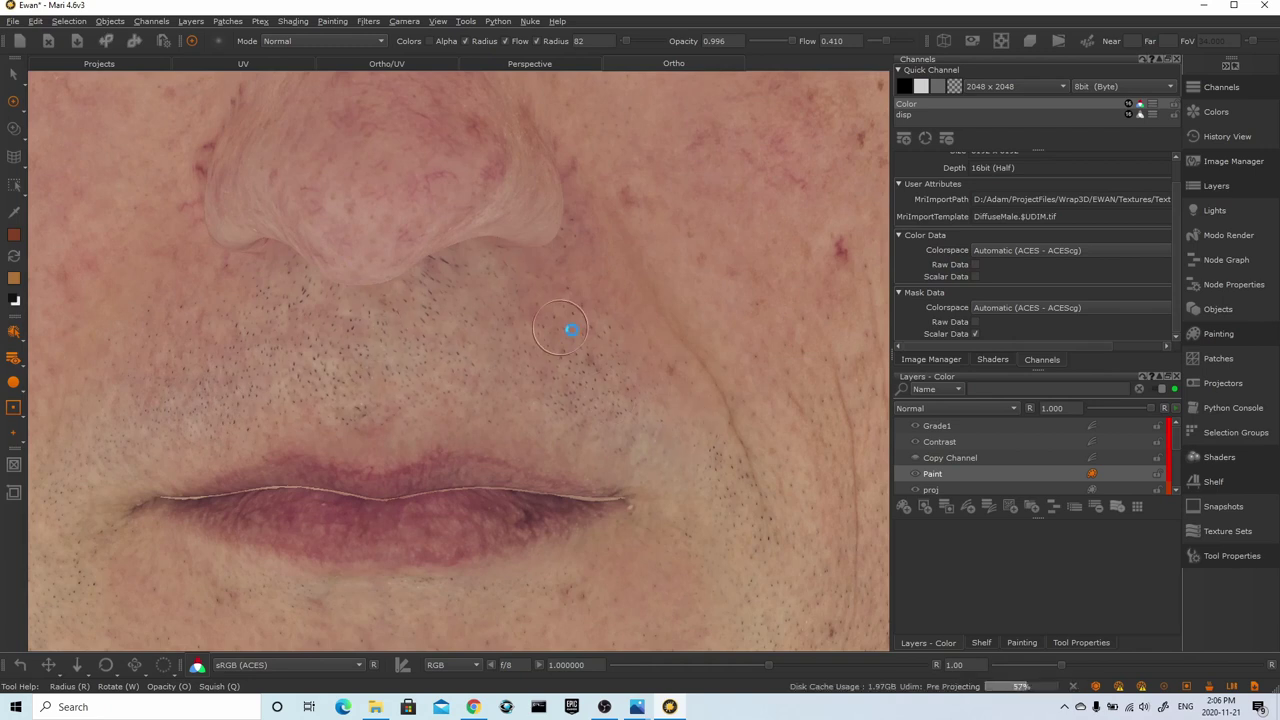
middle_drag(571, 329, 589, 299)
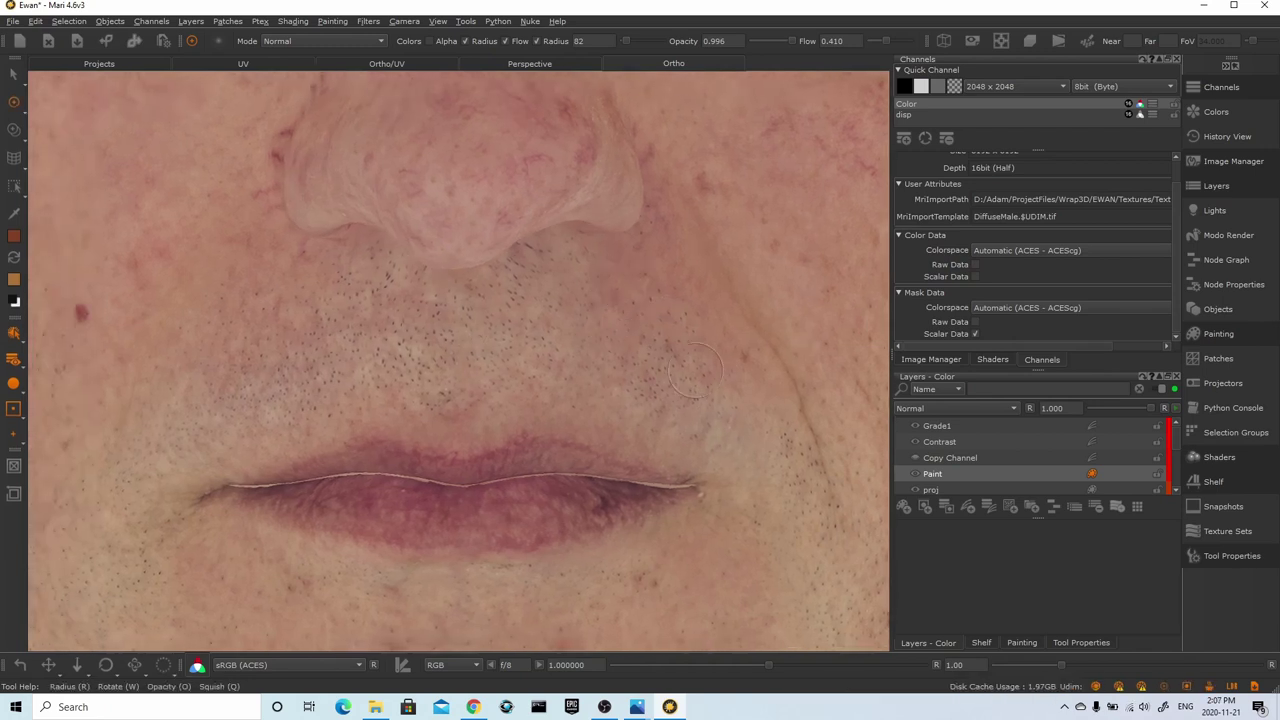
Sample a skin tone beside the nose and a dark red near the mouth corner, keeping the dark red as foreground colour
key(c)
click(584, 153)
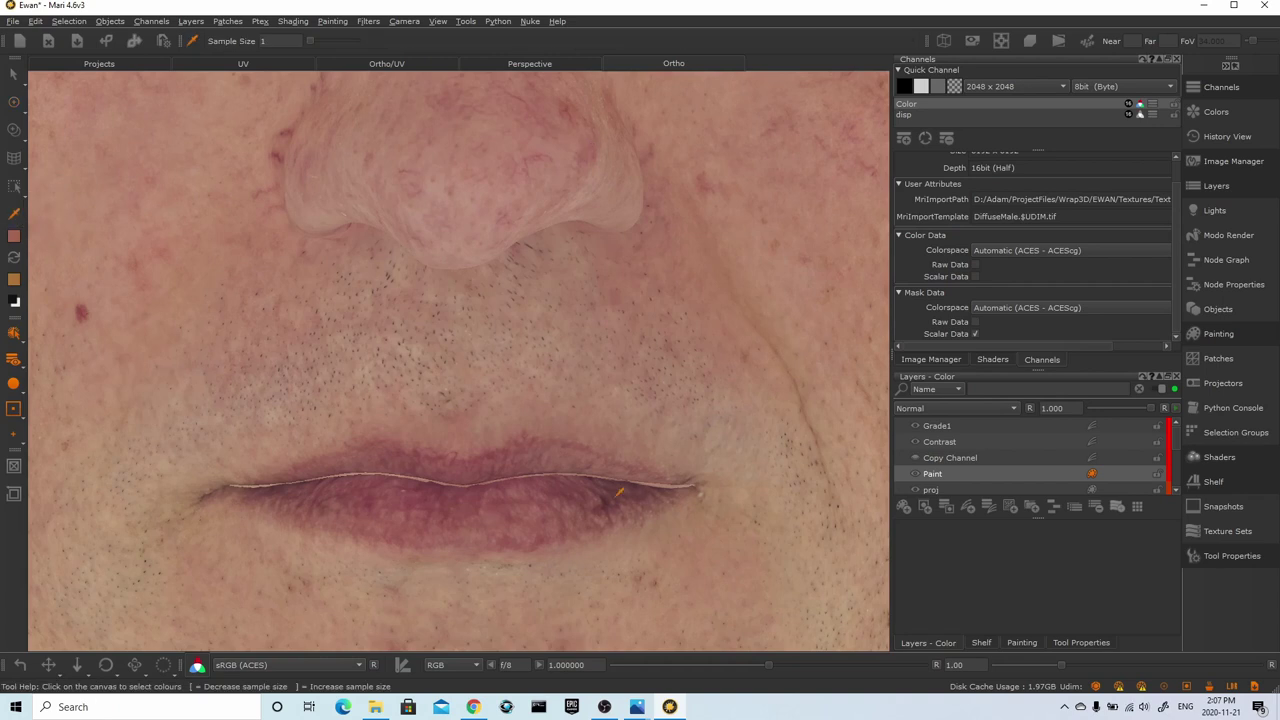
click(638, 493)
click(8, 102)
alt+middle_drag(674, 256, 691, 249)
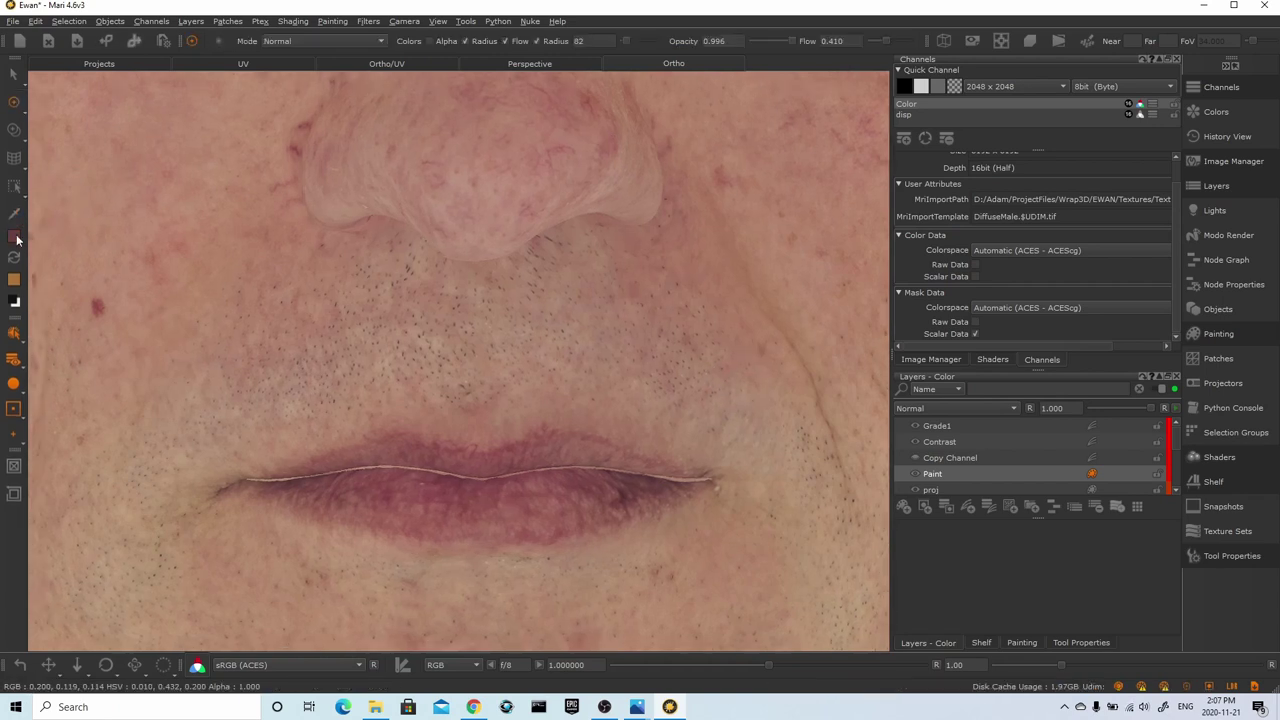
click(14, 236)
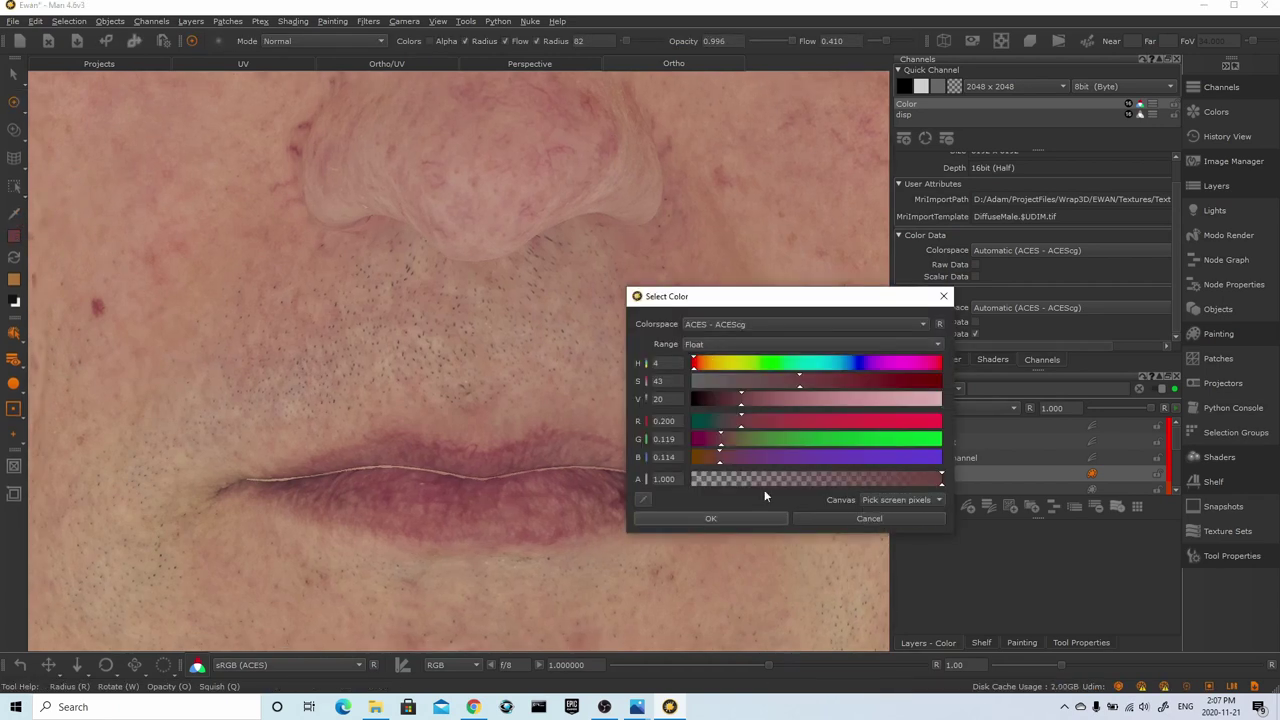
click(745, 518)
Sample a pink skin tone beside the nostril for the paint brush and undo the last paint stroke
key(c)
click(660, 244)
key(p)
key(ctrl+z)
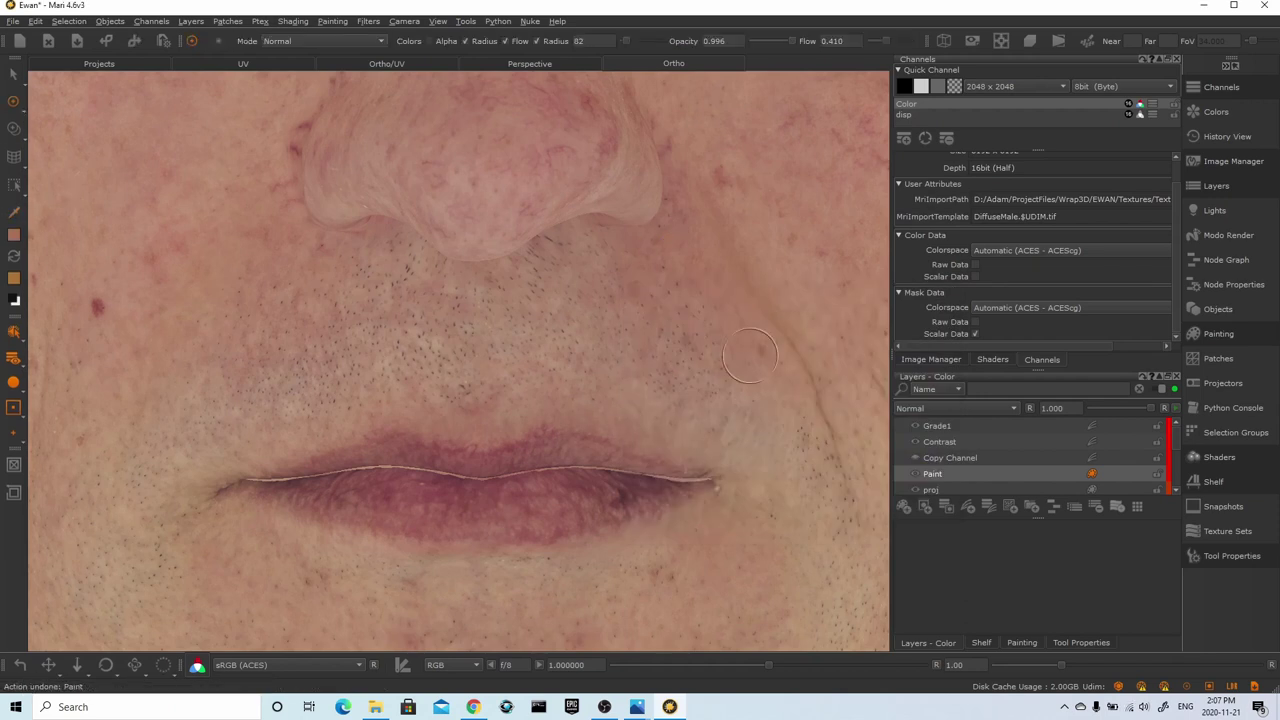
Hide the Contrast and Grade1 layers and sample a reddish-brown skin colour below the nostril for the paint brush
alt+drag(750, 355, 675, 368)
click(916, 442)
click(916, 426)
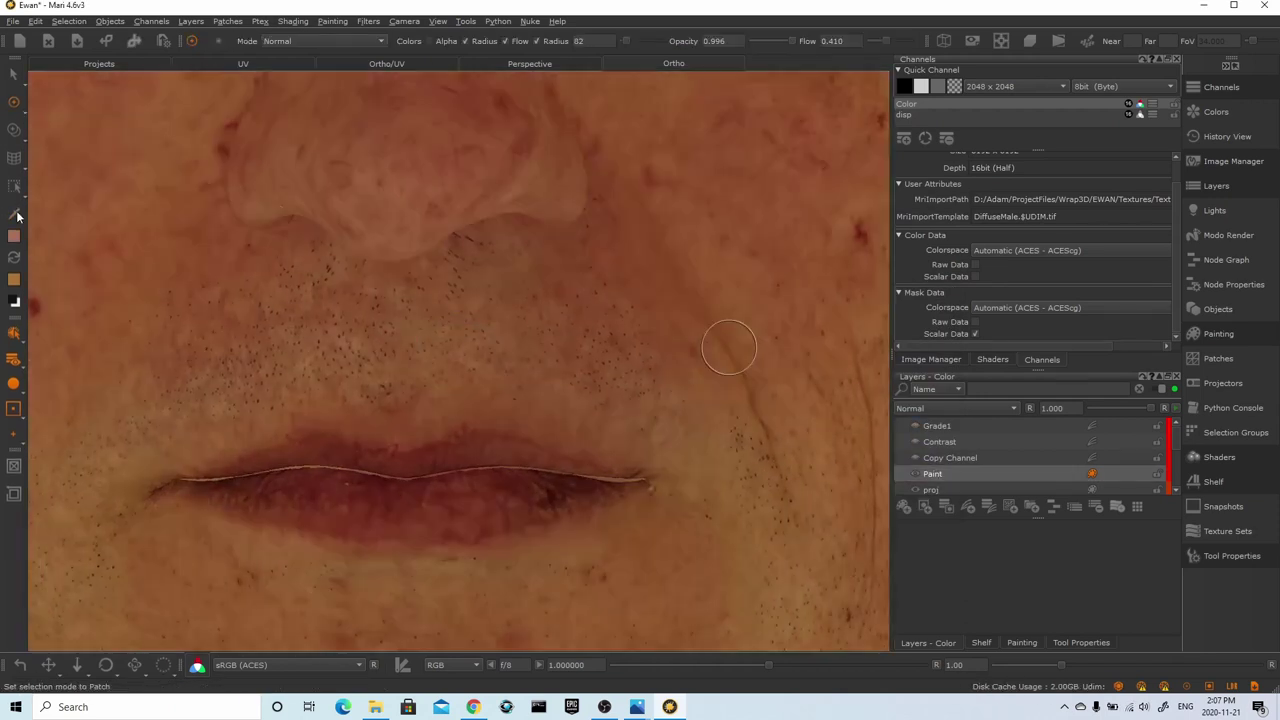
click(16, 214)
click(15, 238)
click(728, 518)
click(640, 244)
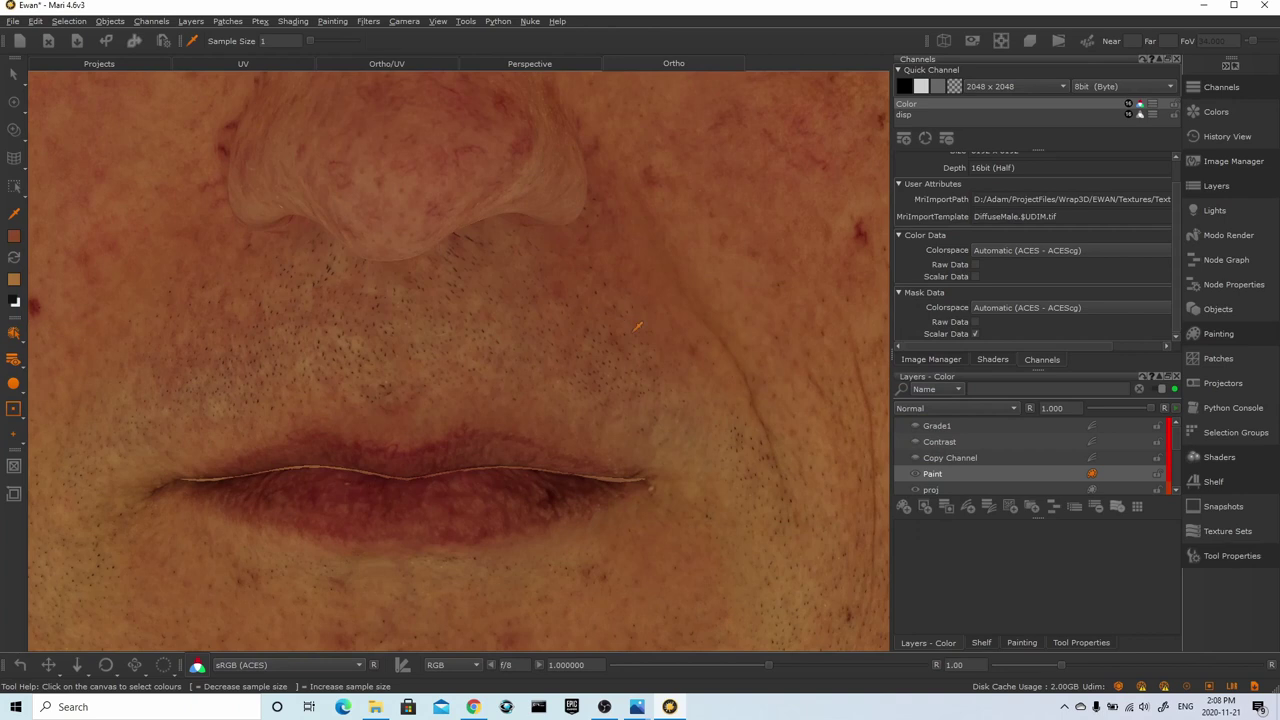
key(p)
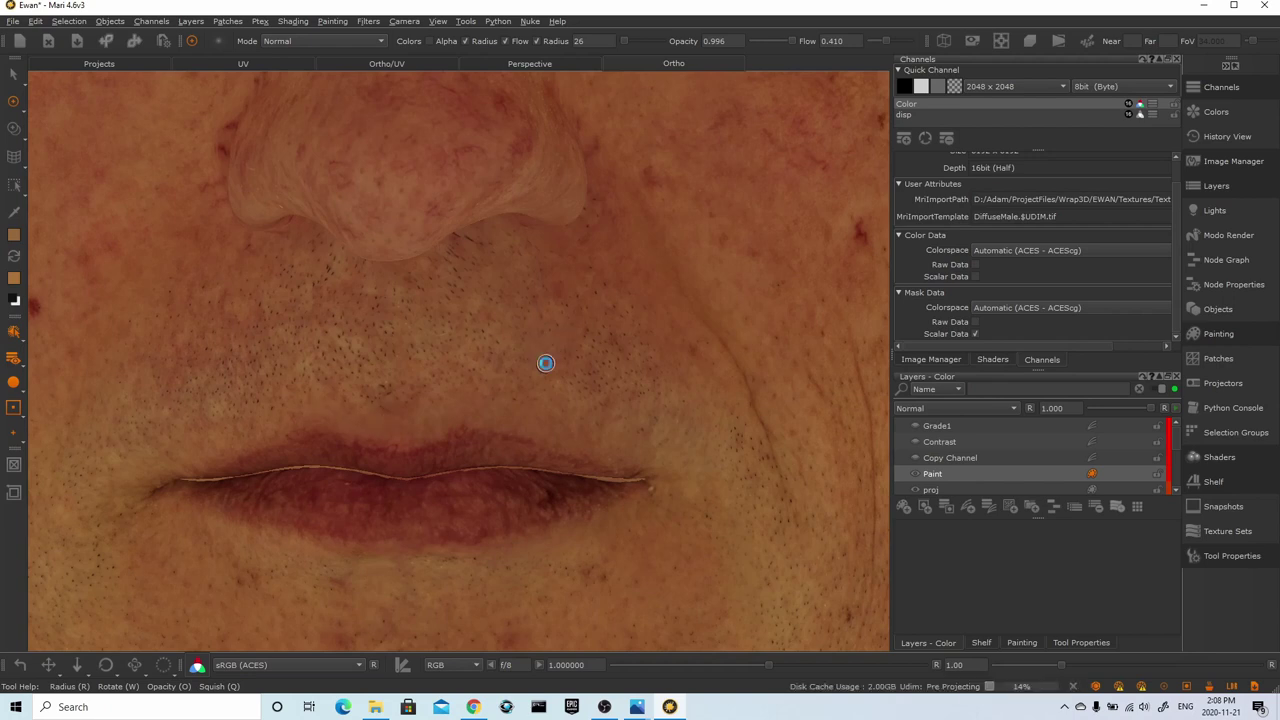
Paint subtle skin tones above the upper lip with a brush radius of 26, consulting the image in the other open window
alt+drag(546, 363, 573, 379)
middle_drag(669, 503, 651, 509)
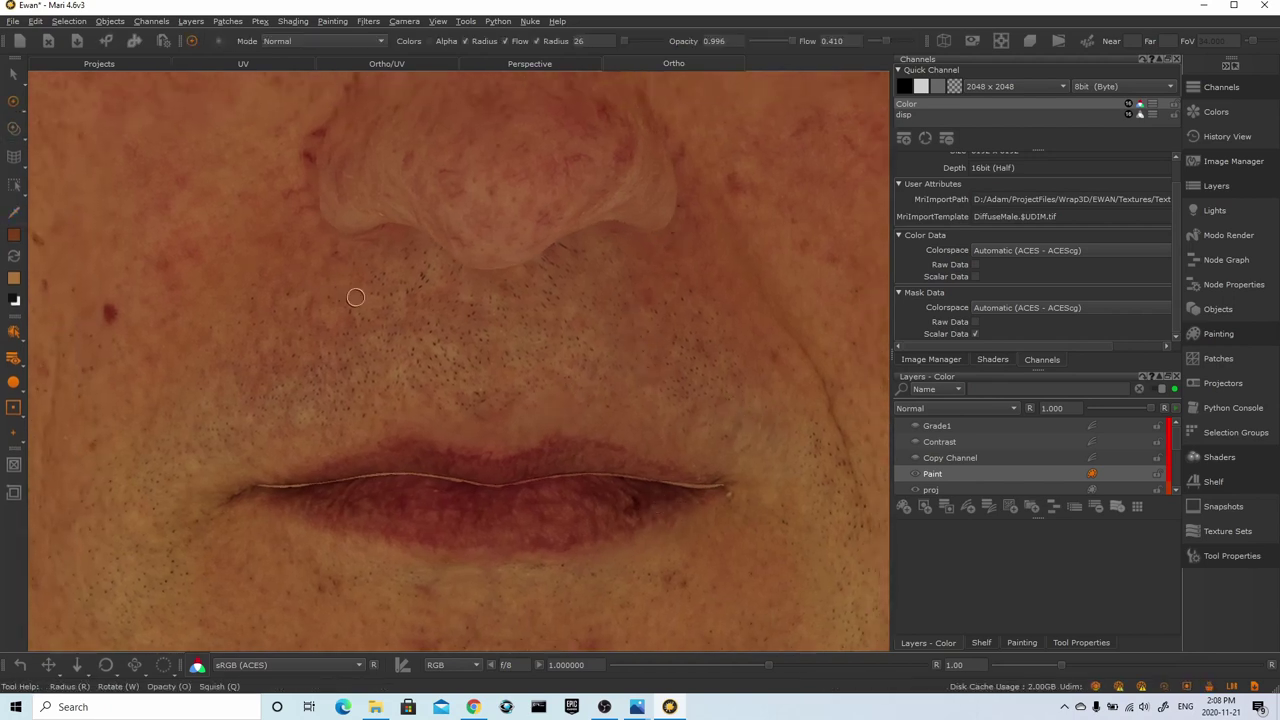
alt+right_drag(568, 300, 454, 294)
click(637, 707)
click(575, 635)
key(alt+Tab)
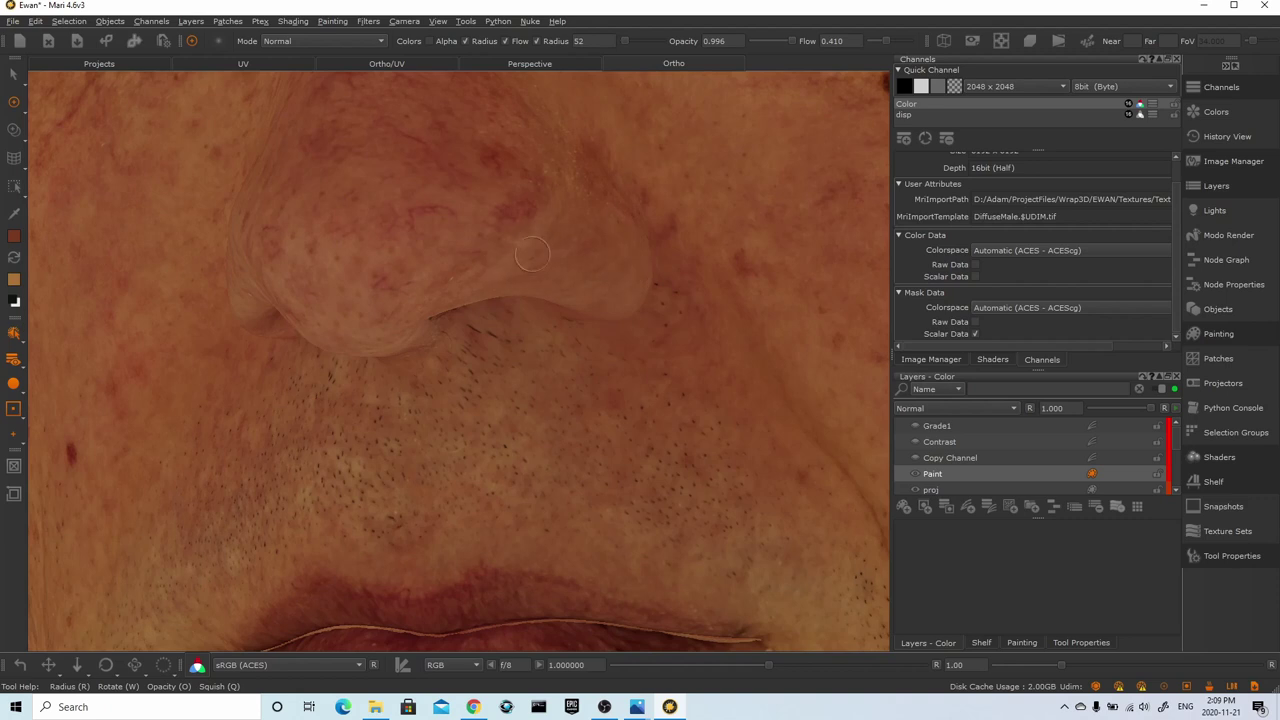
Paint reddish tones under the nose and into the nostrils at brush radius 52, checking the result on the whole face
middle_drag(622, 283, 371, 323)
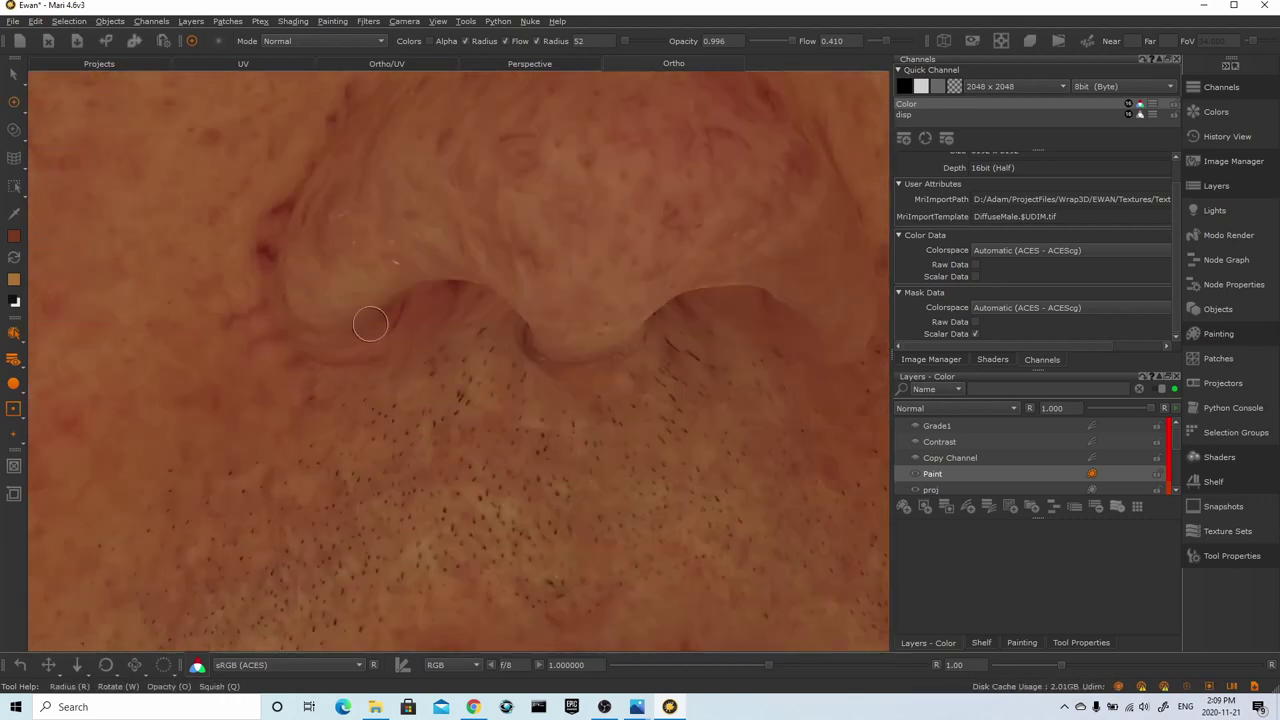
middle_drag(443, 251, 514, 423)
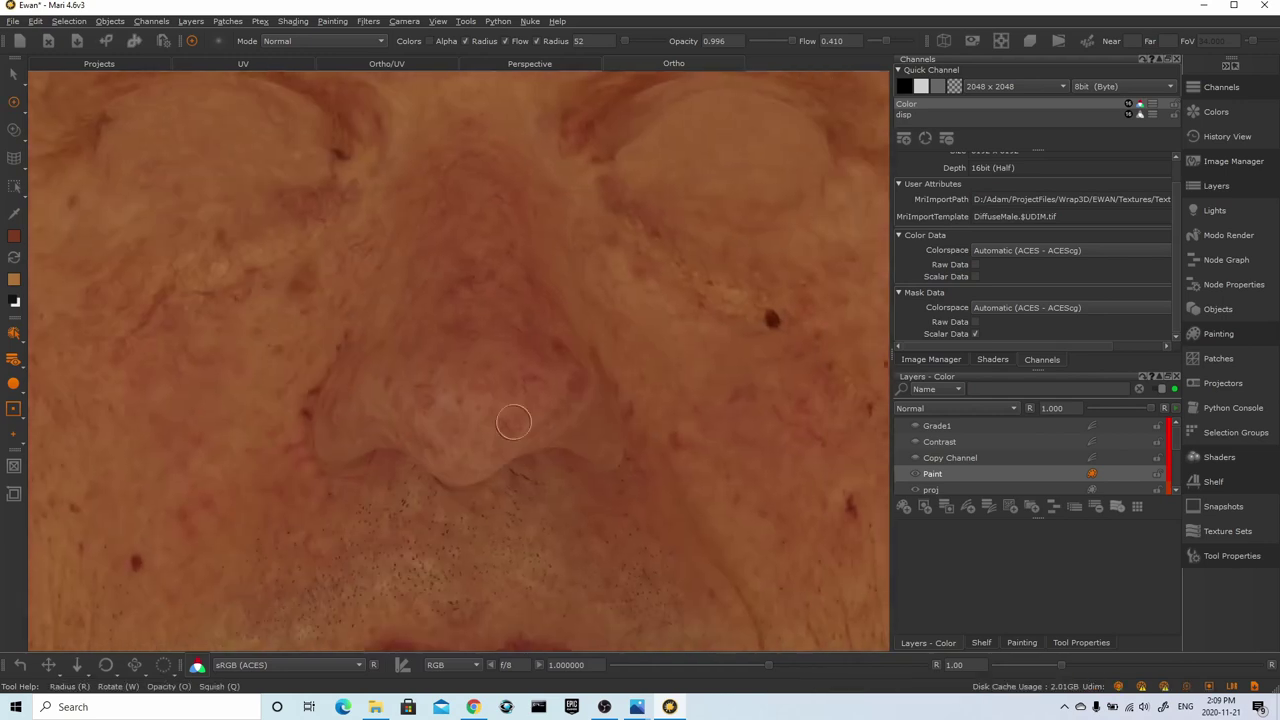
alt+right_drag(98, 393, 534, 280)
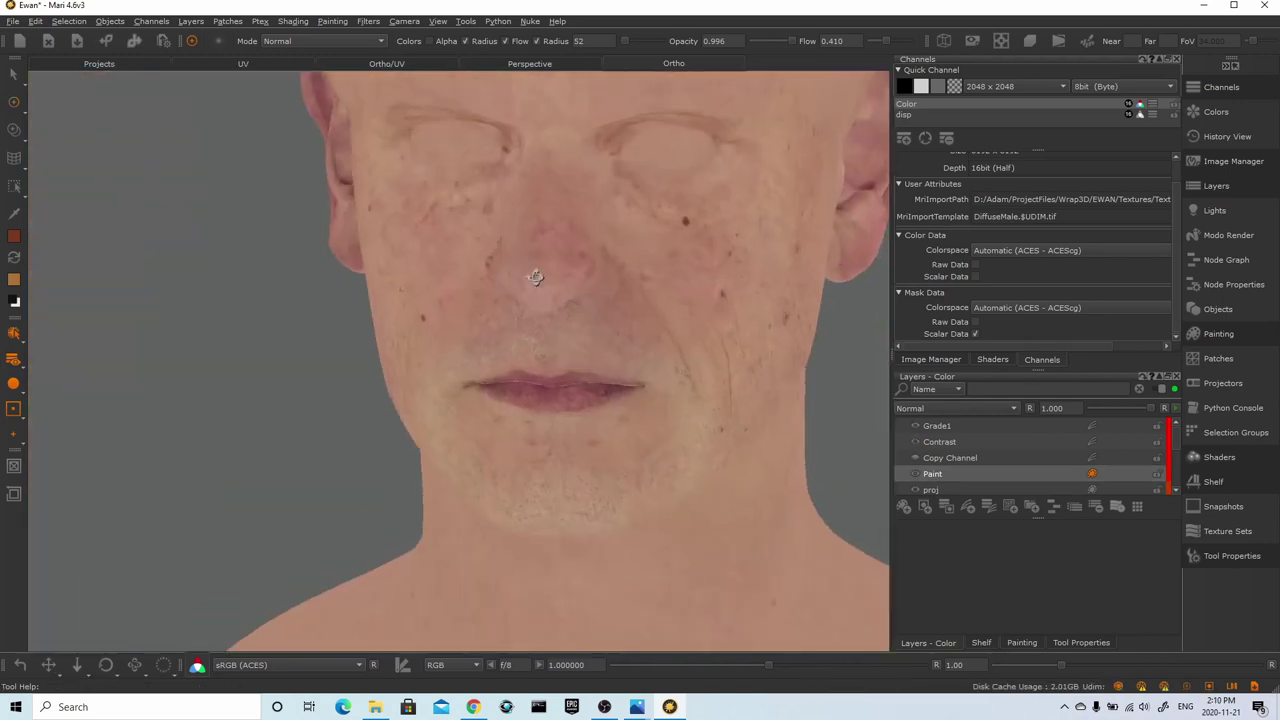
alt+drag(534, 280, 460, 240)
alt+right_drag(460, 240, 46, 143)
Hide the Contrast and Grade1 layers again and sample a deep red skin tone for the paint brush
drag(915, 442, 914, 428)
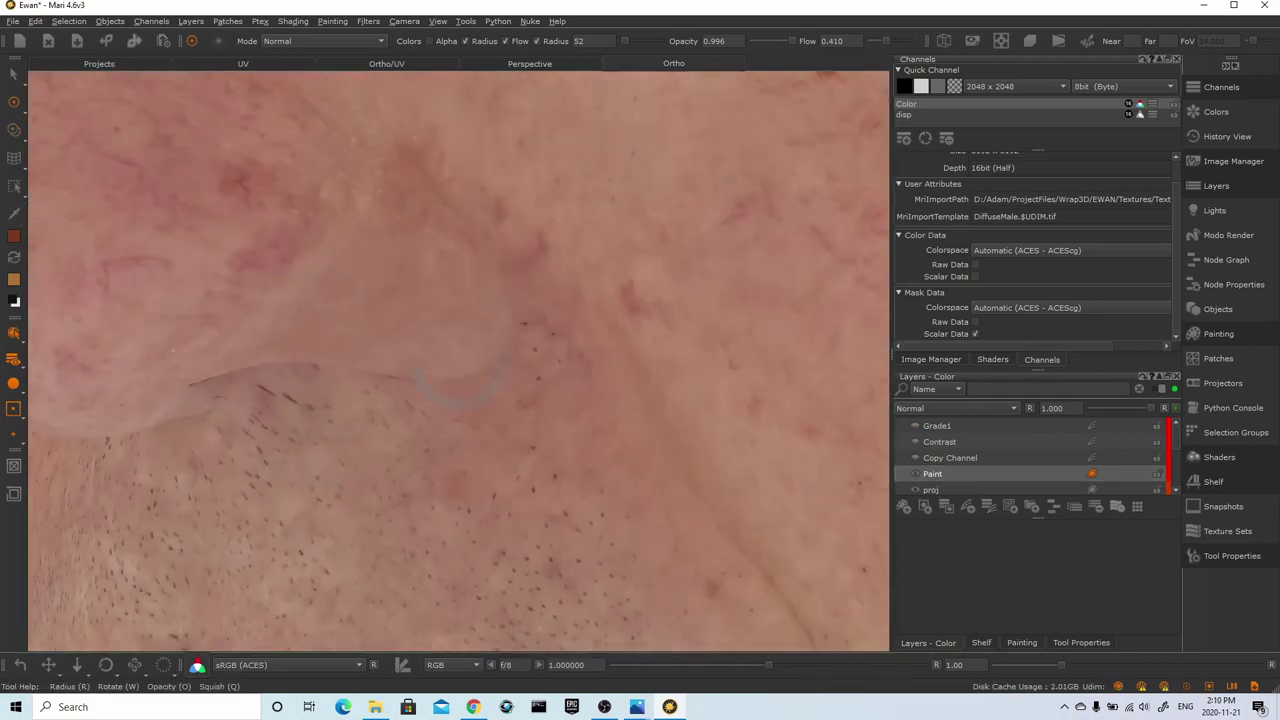
key(c)
key(p)
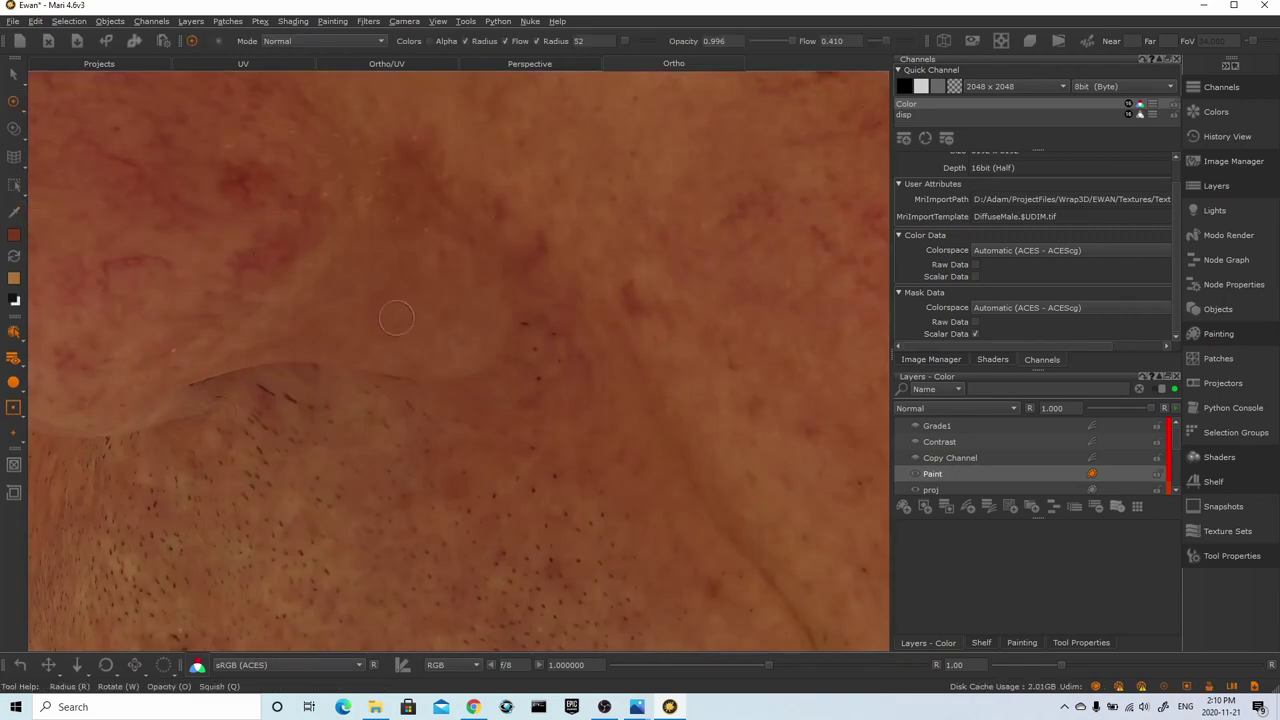
Blend reddish skin tones along the nostril wings and their creases on both sides of the nose at brush radius 52
alt+right_drag(589, 325, 680, 208)
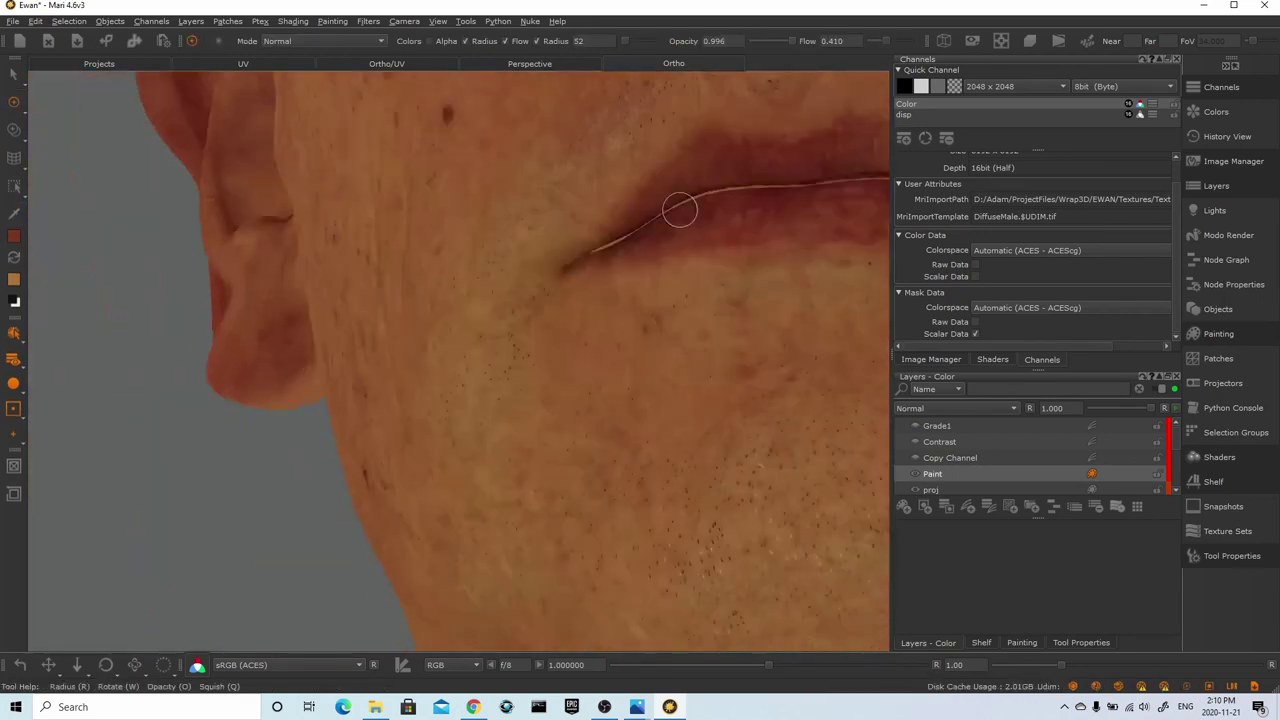
alt+drag(680, 208, 700, 180)
alt+right_drag(700, 180, 683, 149)
alt+right_drag(475, 201, 605, 235)
alt+middle_drag(411, 238, 660, 274)
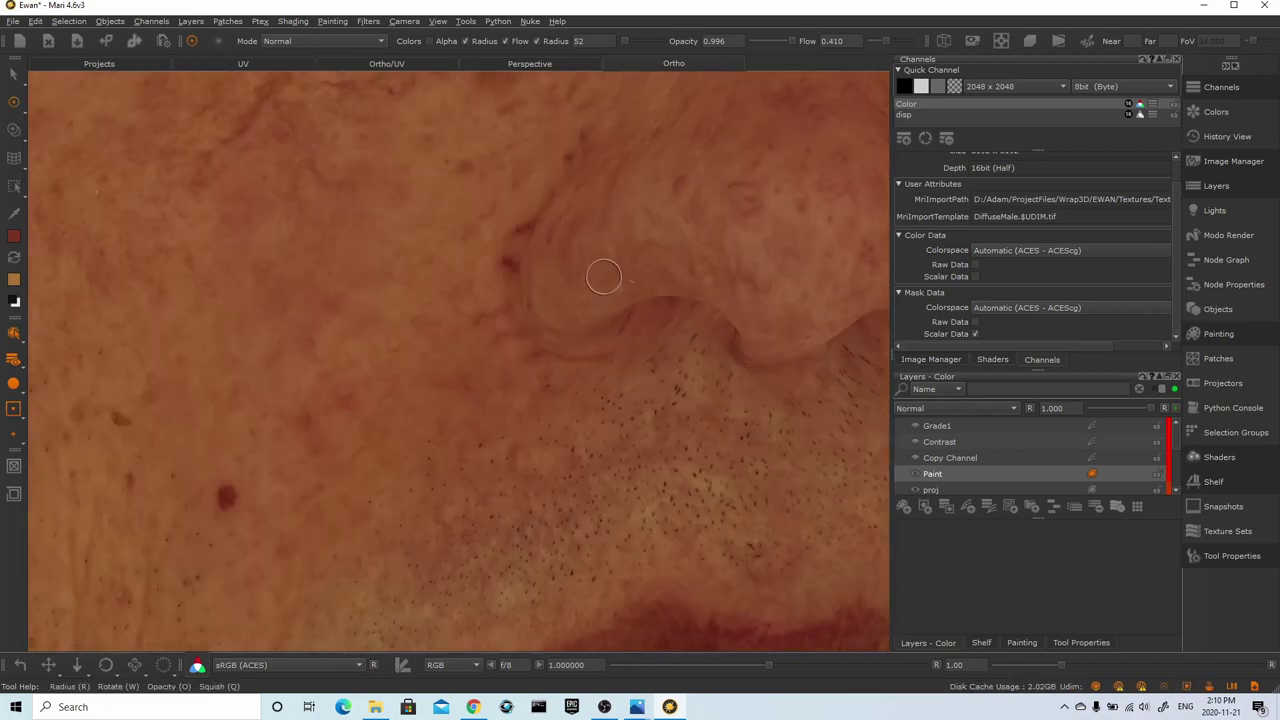
mouse_move(537, 292)
alt+mouse_down()
mouse_move(569, 254)
mouse_move(540, 509)
mouse_move(593, 535)
alt+mouse_up()
alt+drag(571, 402, 607, 303)
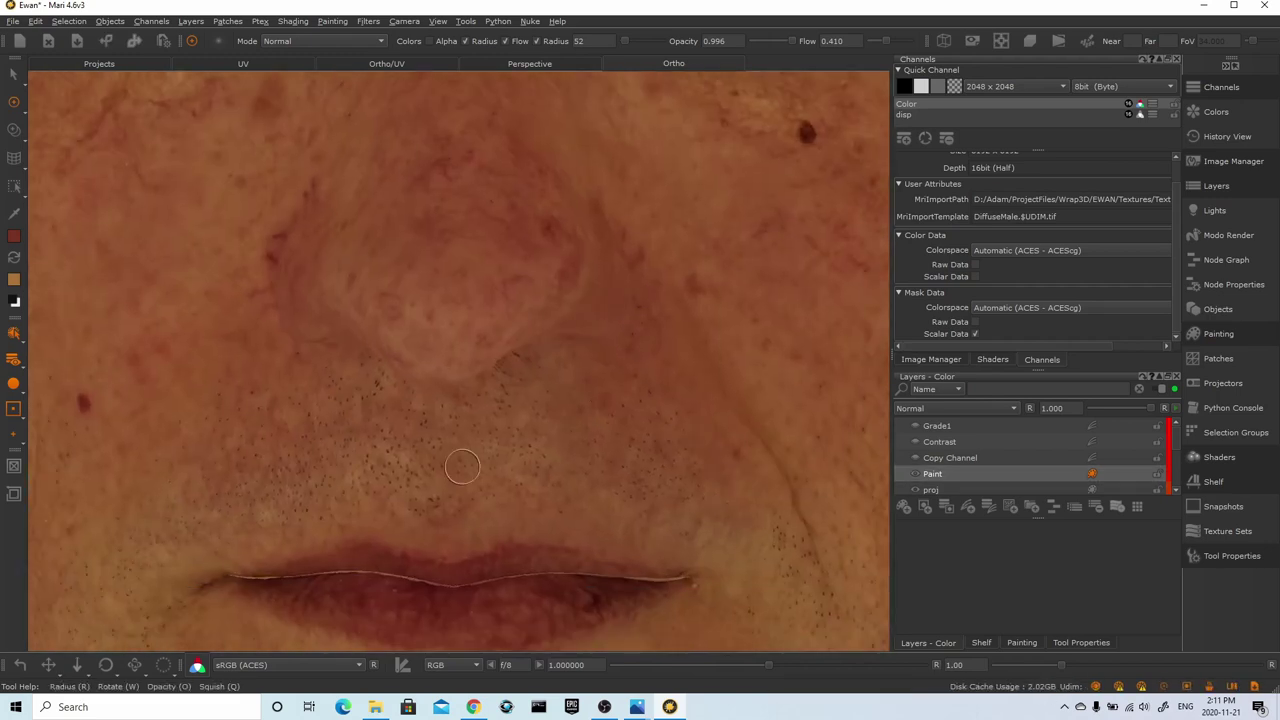
Toggle the visibility of the Contrast and Grade1 layers to check the painted nose and lip area on the face
alt+drag(684, 354, 423, 275)
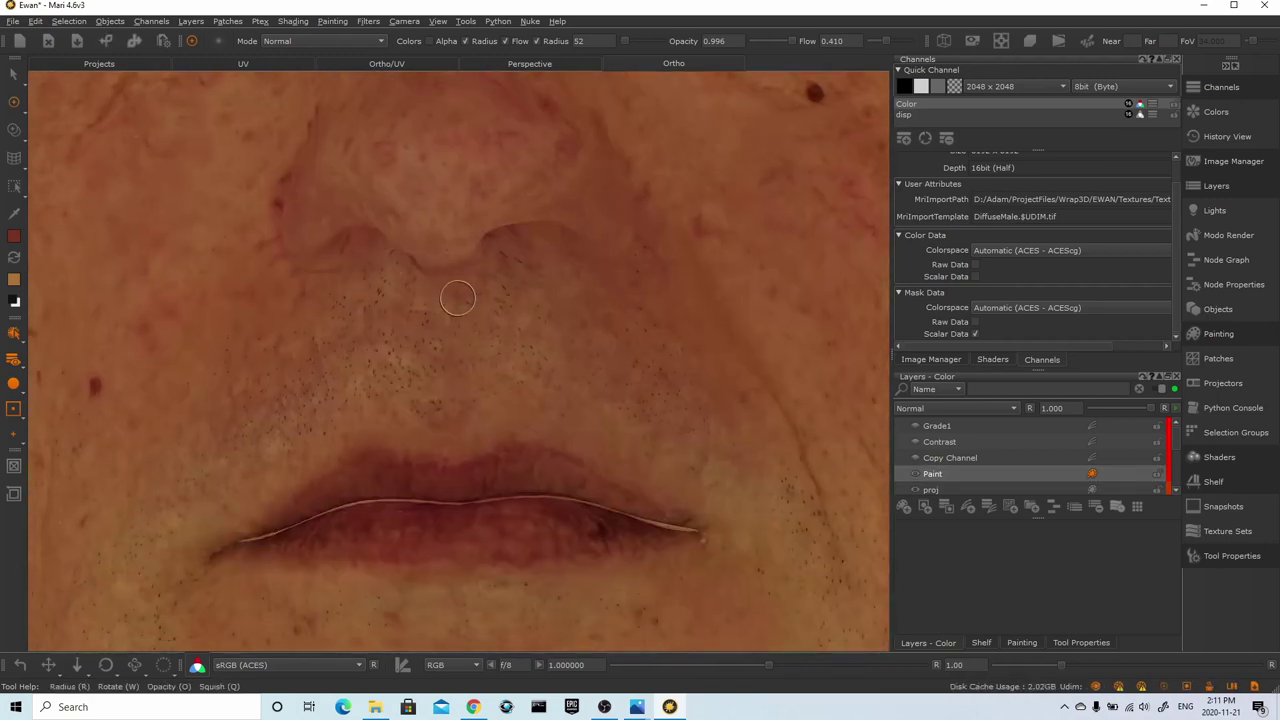
alt+right_drag(640, 390, 608, 397)
alt+drag(608, 397, 645, 432)
click(914, 440)
click(914, 428)
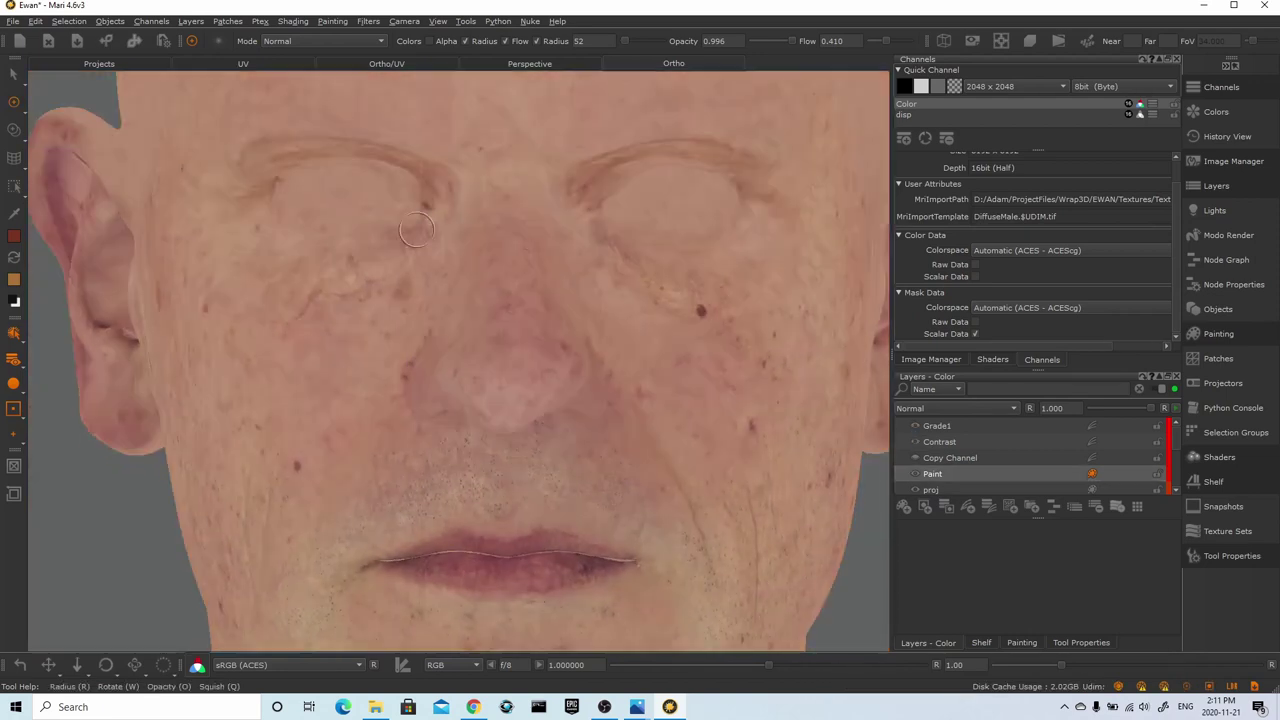
Compare the face with and without the Paint layer, viewing it from slightly different angles
alt+drag(417, 230, 388, 247)
click(915, 475)
click(915, 475)
click(915, 475)
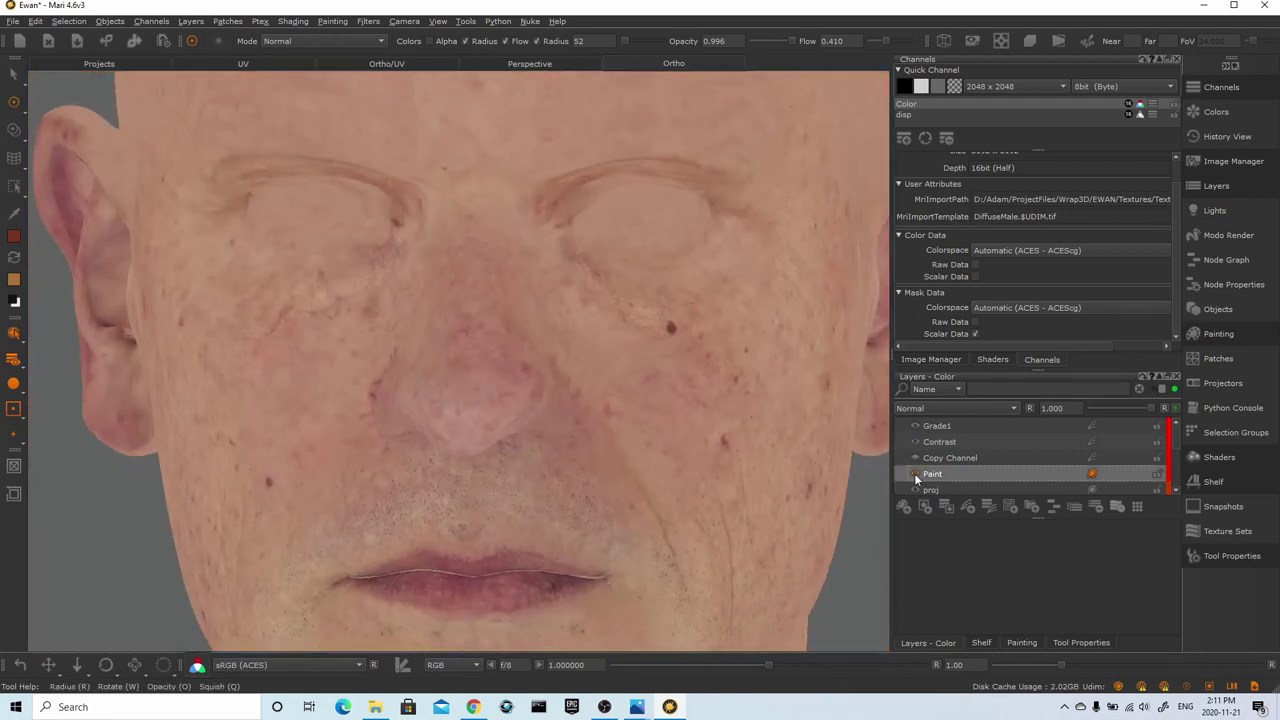
alt+drag(645, 396, 680, 400)
mouse_move(680, 400)
alt+right_down()
mouse_move(563, 337)
mouse_move(553, 457)
mouse_move(369, 440)
alt+right_up()
alt+drag(369, 440, 591, 363)
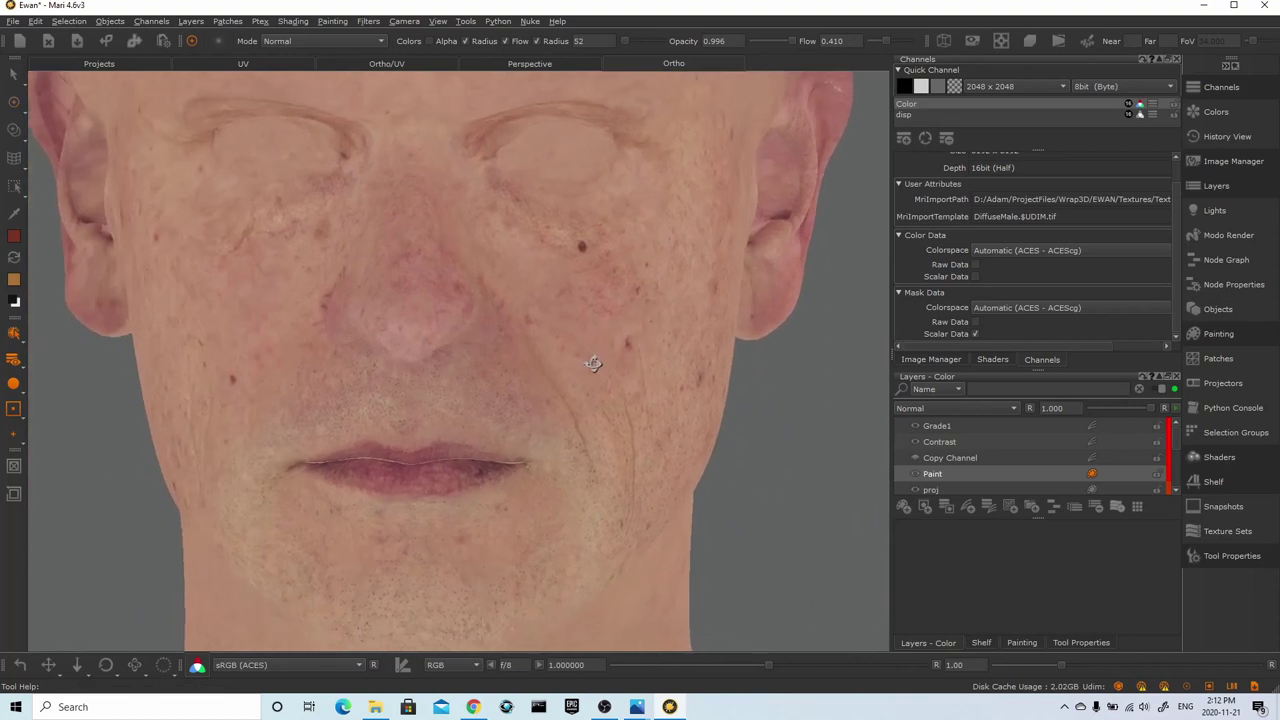
alt+middle_drag(591, 363, 690, 528)
Switch the Grade1 and Contrast layers back and sample a reddish-brown skin tone near the eye for the paint brush
click(915, 426)
click(915, 442)
alt+drag(313, 245, 414, 143)
alt+middle_drag(414, 143, 405, 350)
key(c)
alt+right_drag(405, 350, 475, 370)
click(332, 228)
key(p)
scroll(470, 290, down, 4)
scroll(508, 331, up, 3)
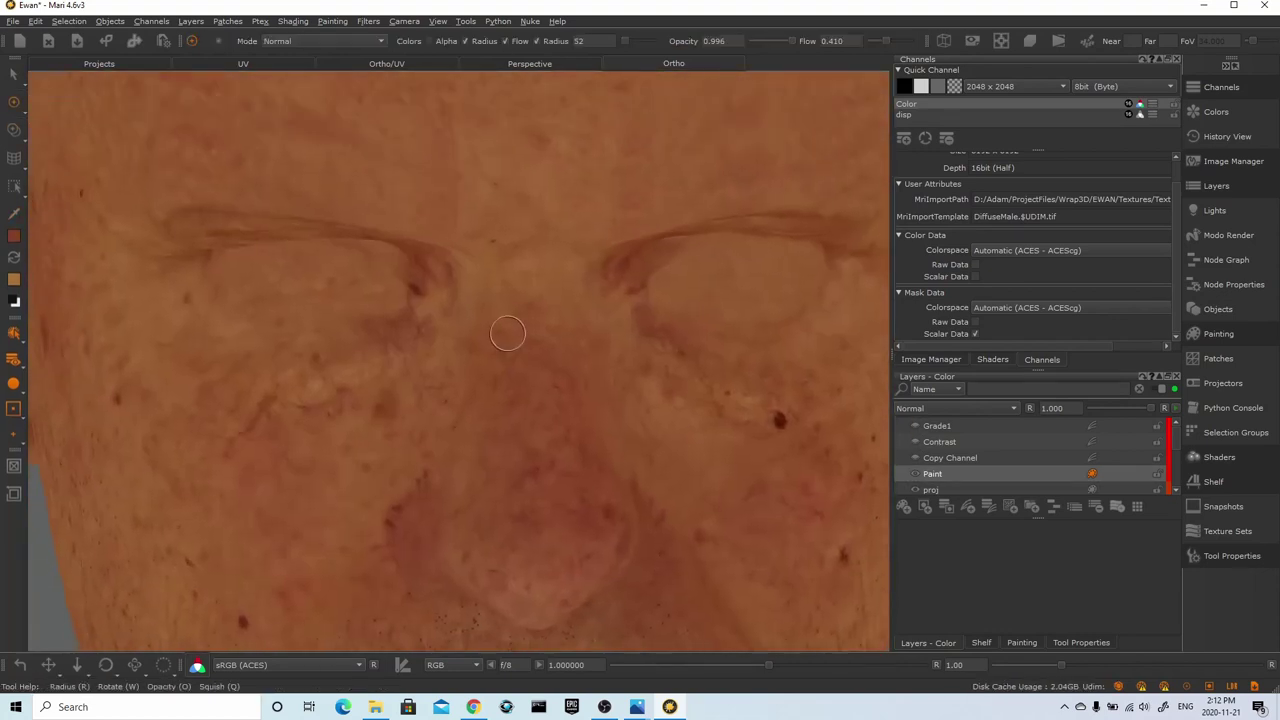
Examine the eye and nose bridge area against the reference photos, including Front.jpg, in Photos
alt+drag(432, 338, 345, 340)
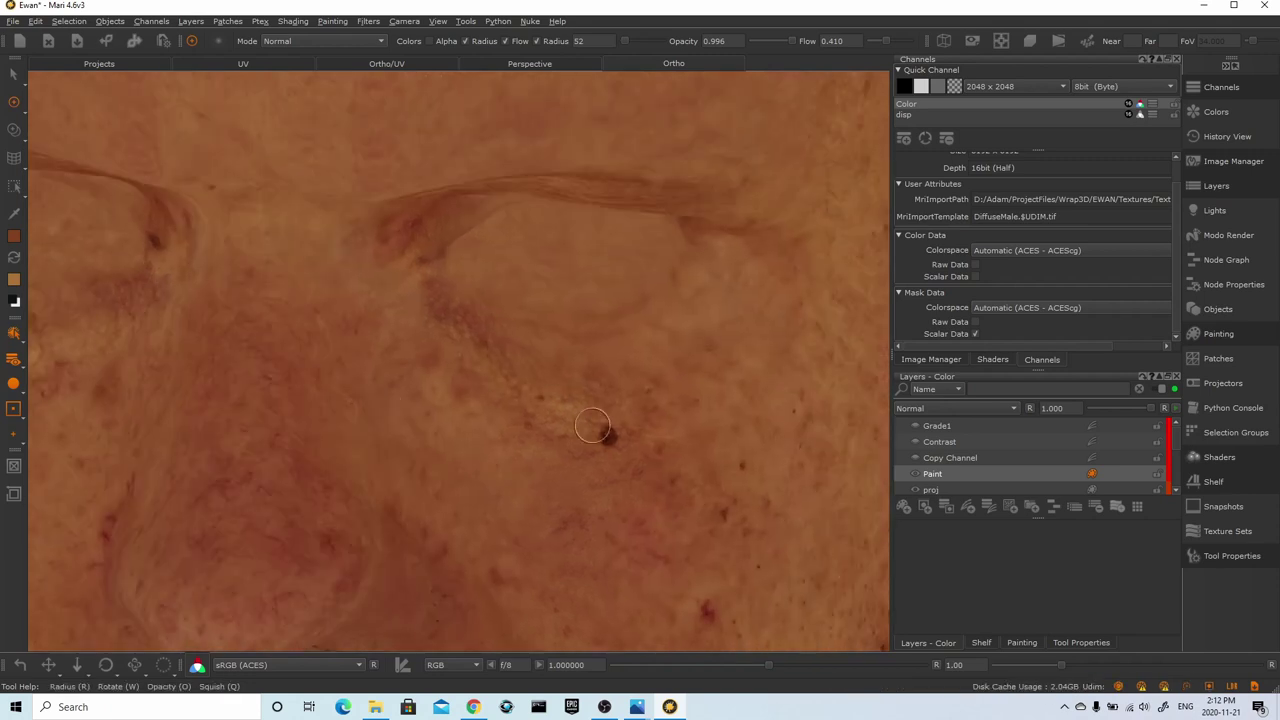
alt+drag(237, 276, 529, 334)
scroll(529, 334, down, 3)
click(637, 707)
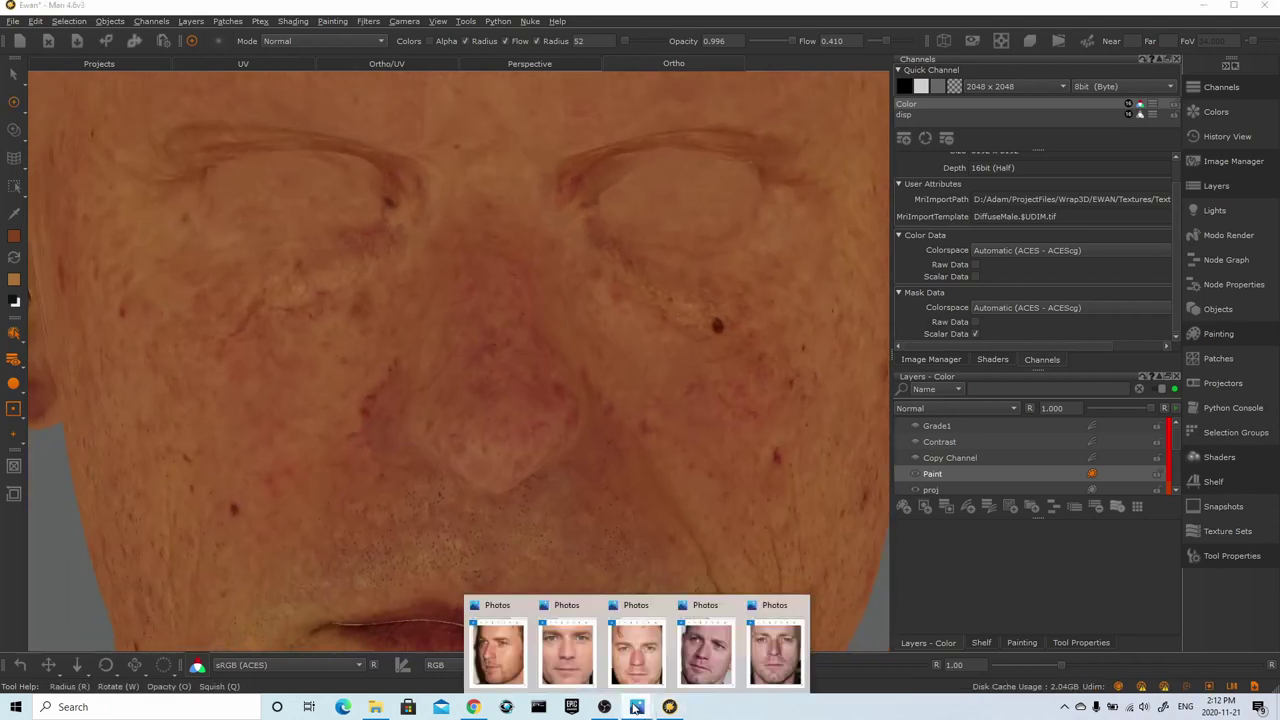
click(571, 655)
click(637, 707)
click(635, 650)
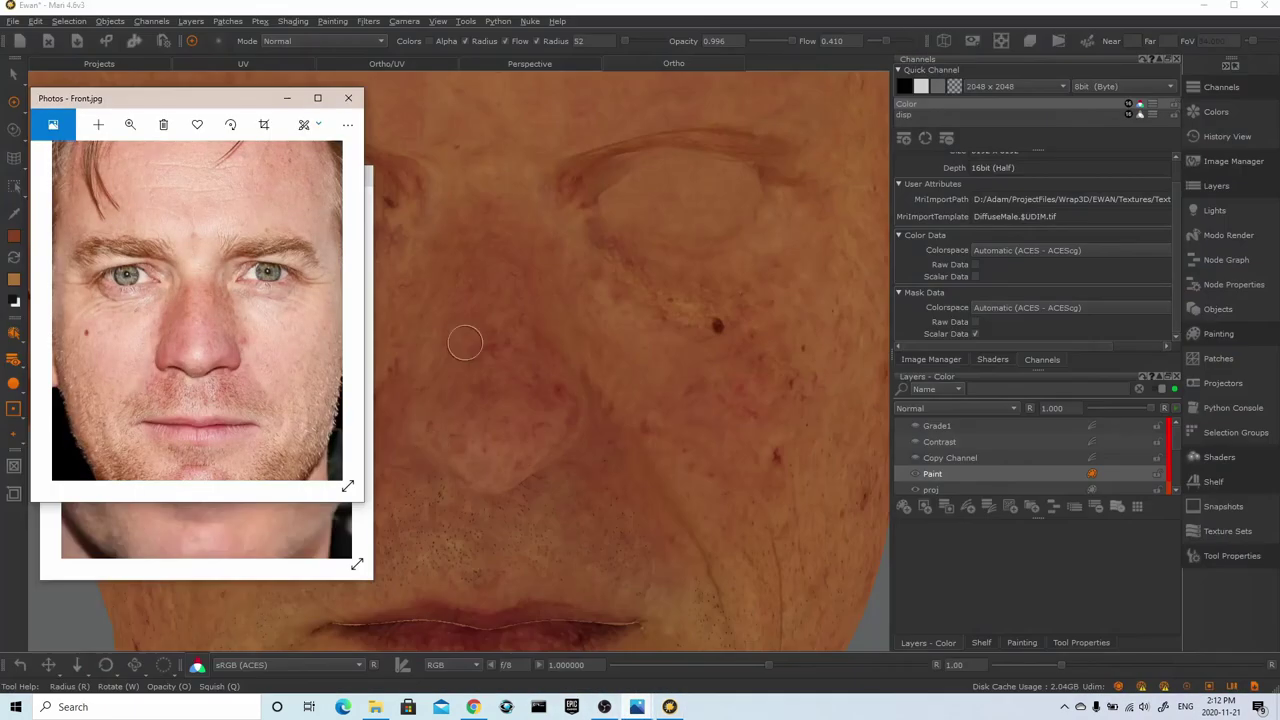
alt+drag(465, 343, 531, 342)
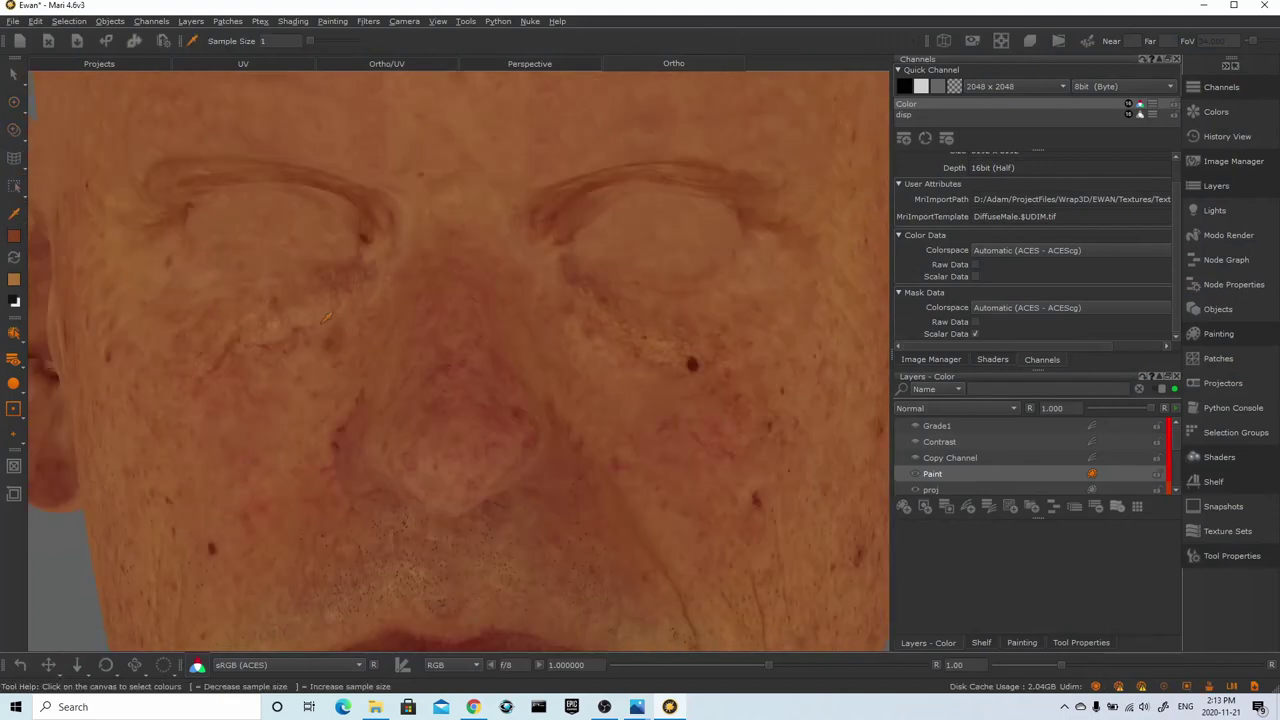
Touch up the upper nose bridge and set the paint colour to a lighter reddish skin tone, H 21, S 70, V 35
scroll(519, 372, up, 2)
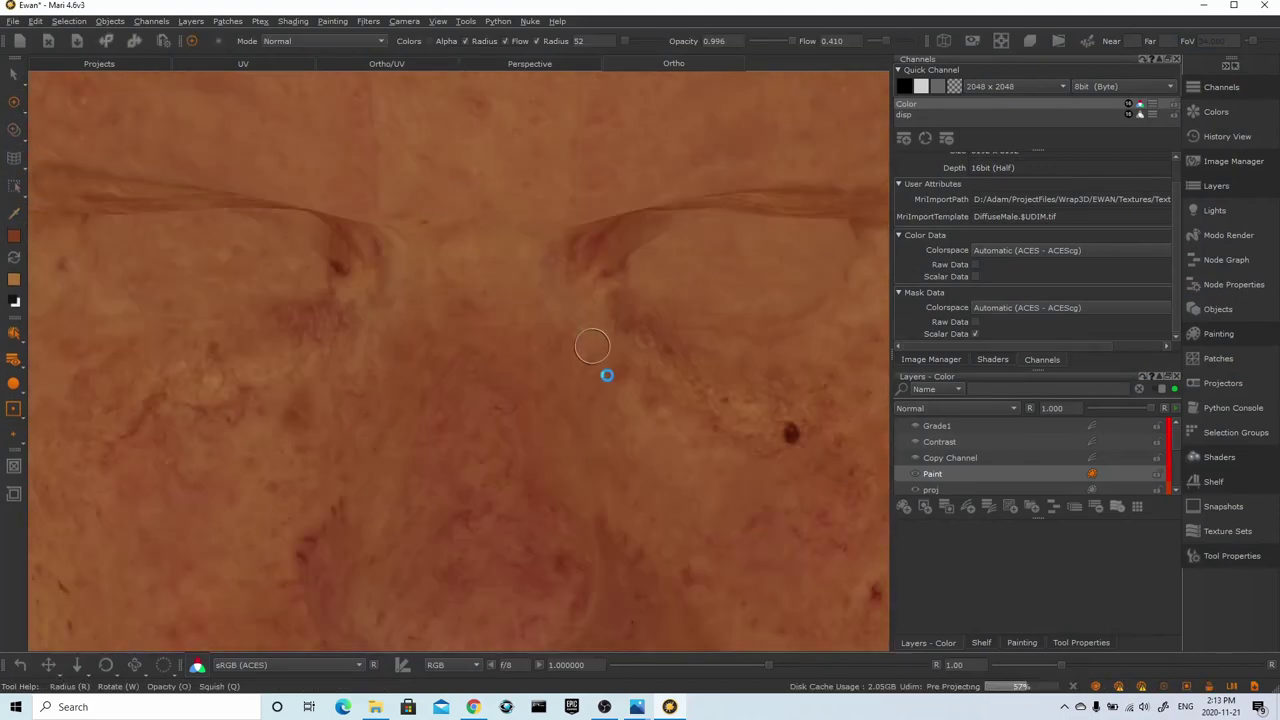
scroll(606, 371, down, 2)
click(14, 213)
click(12, 104)
scroll(368, 427, up, 1)
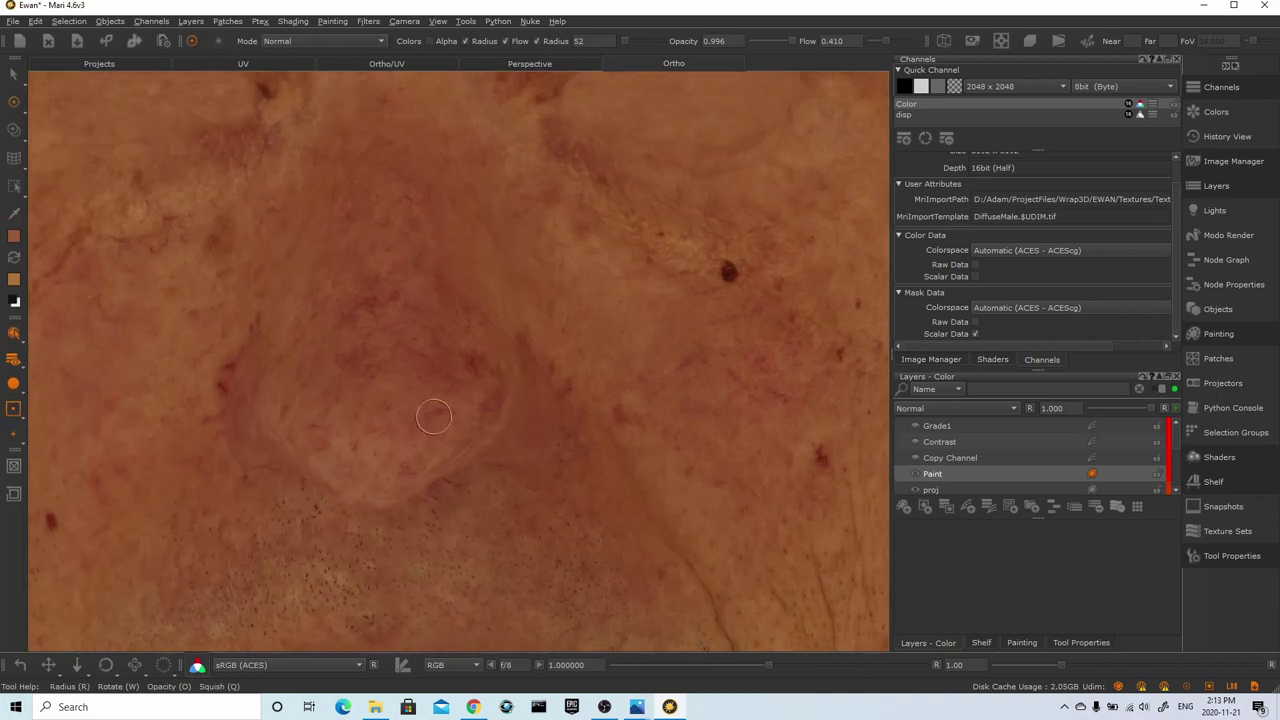
click(14, 240)
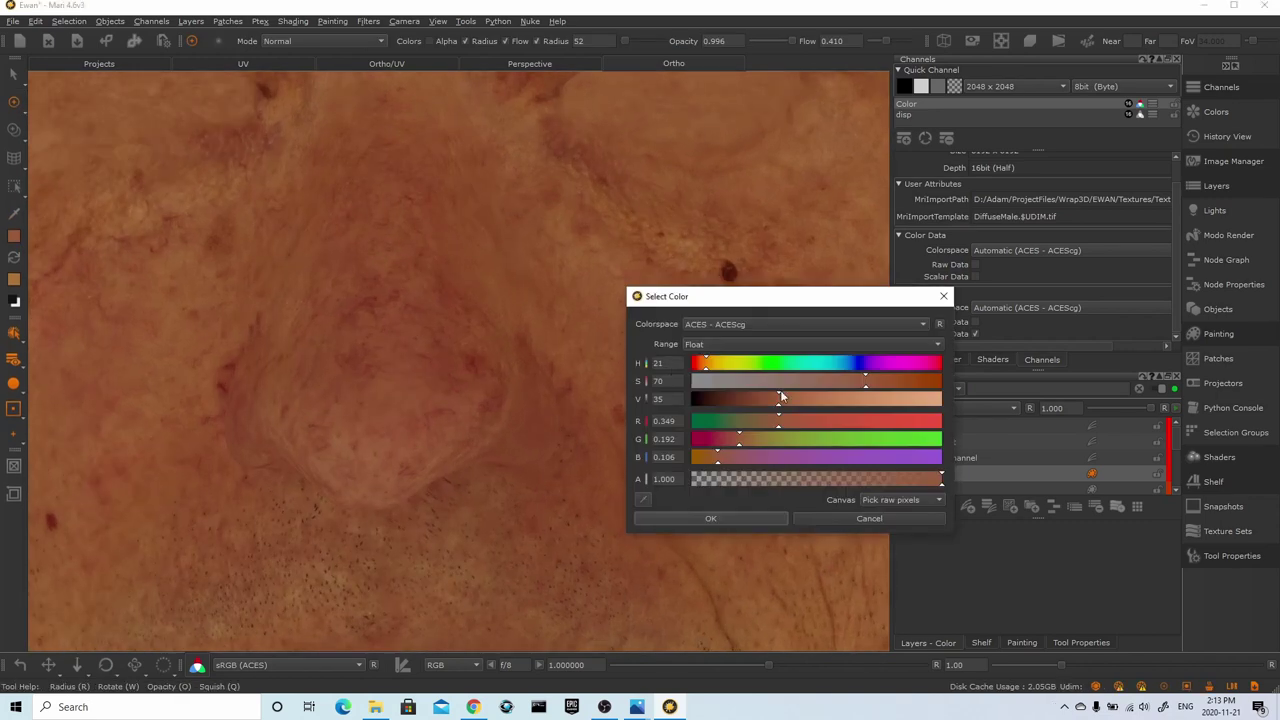
click(752, 518)
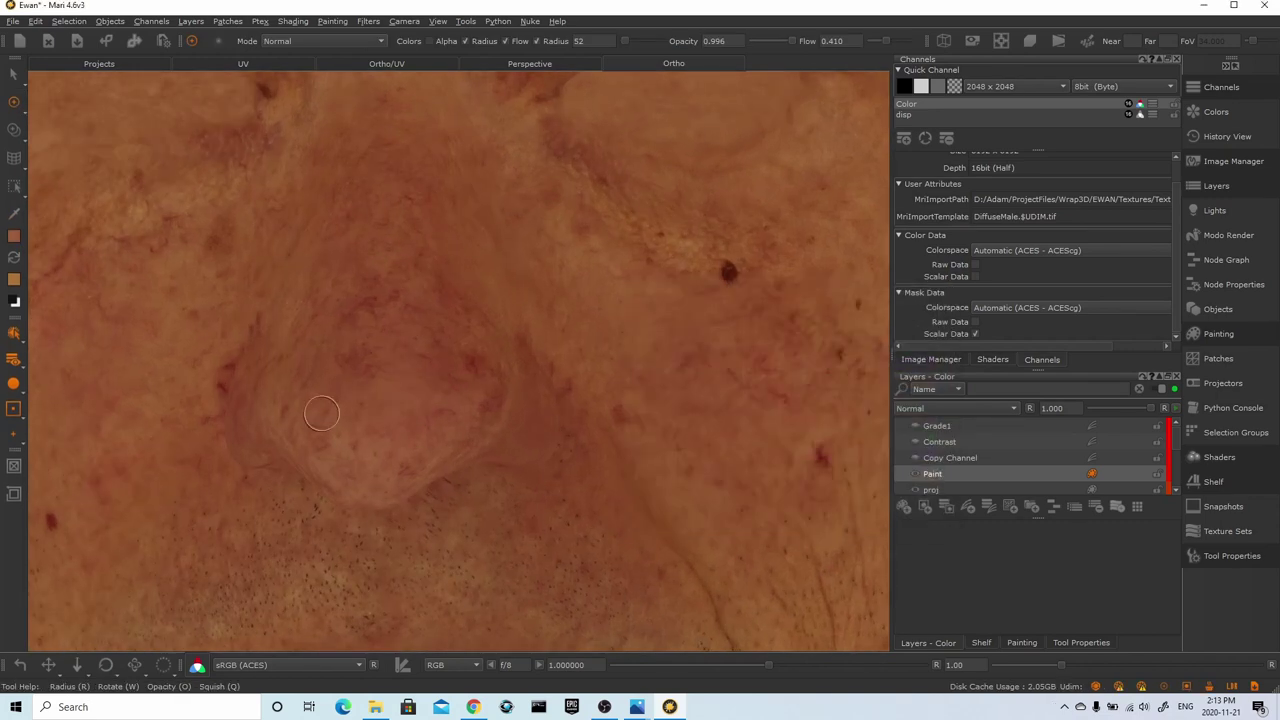
Choose the softurtle organic brush with opacity 0.1 and radius 61 for the nose bridge
alt+right_drag(479, 237, 471, 287)
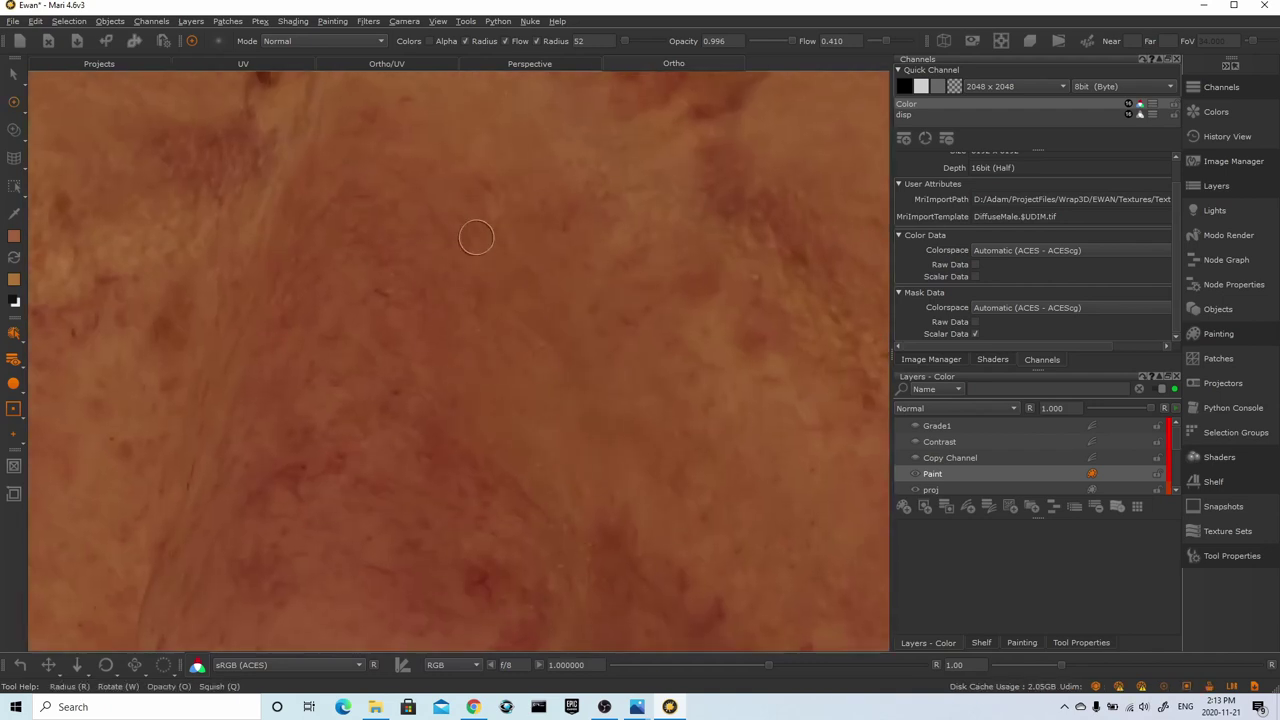
click(981, 642)
click(1131, 545)
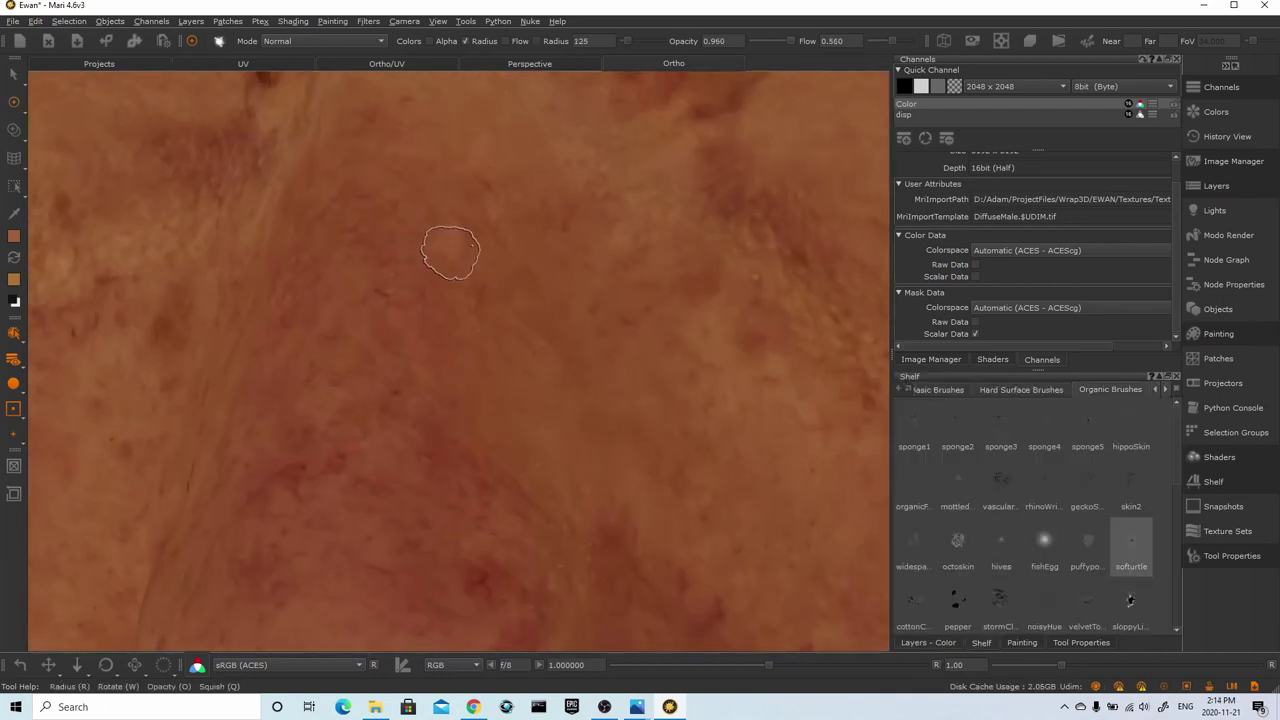
double_click(722, 41)
text(.1)
key(Return)
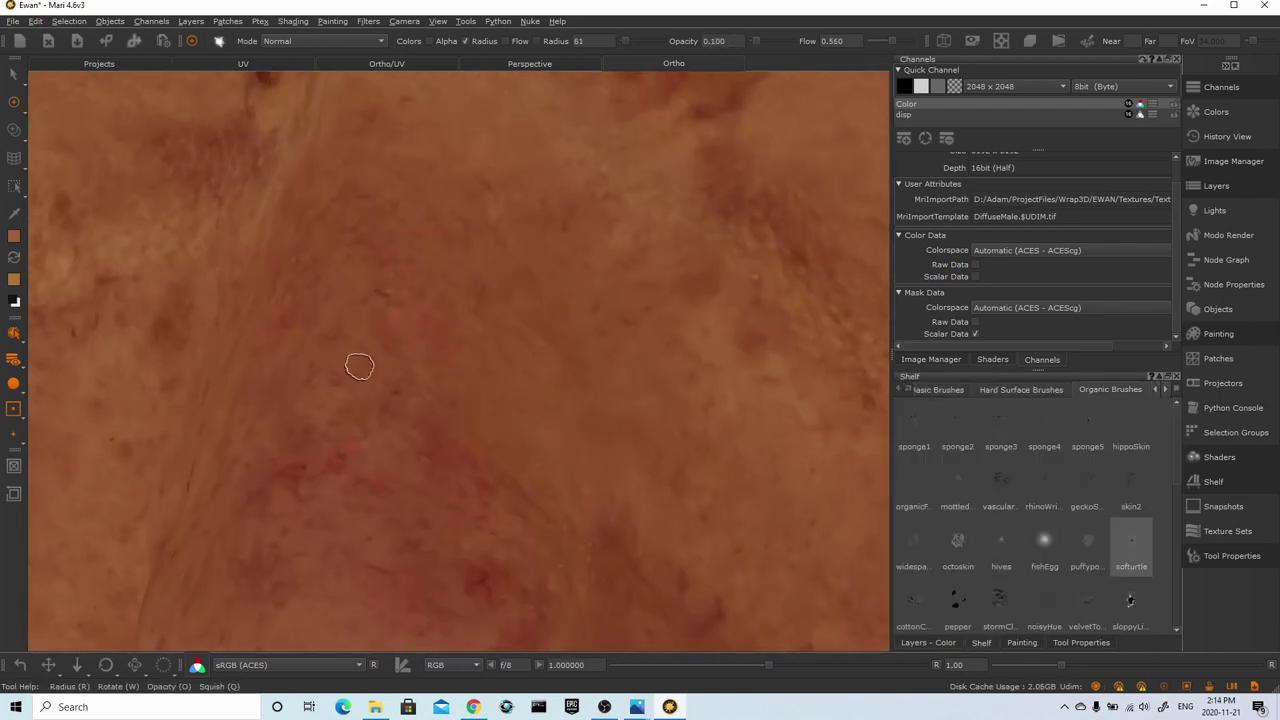
Turn on the wireframe in the display properties and examine the mesh flow over the nose bridge
alt+right_drag(485, 317, 677, 326)
alt+middle_drag(677, 326, 508, 350)
right_click(506, 352)
click(659, 567)
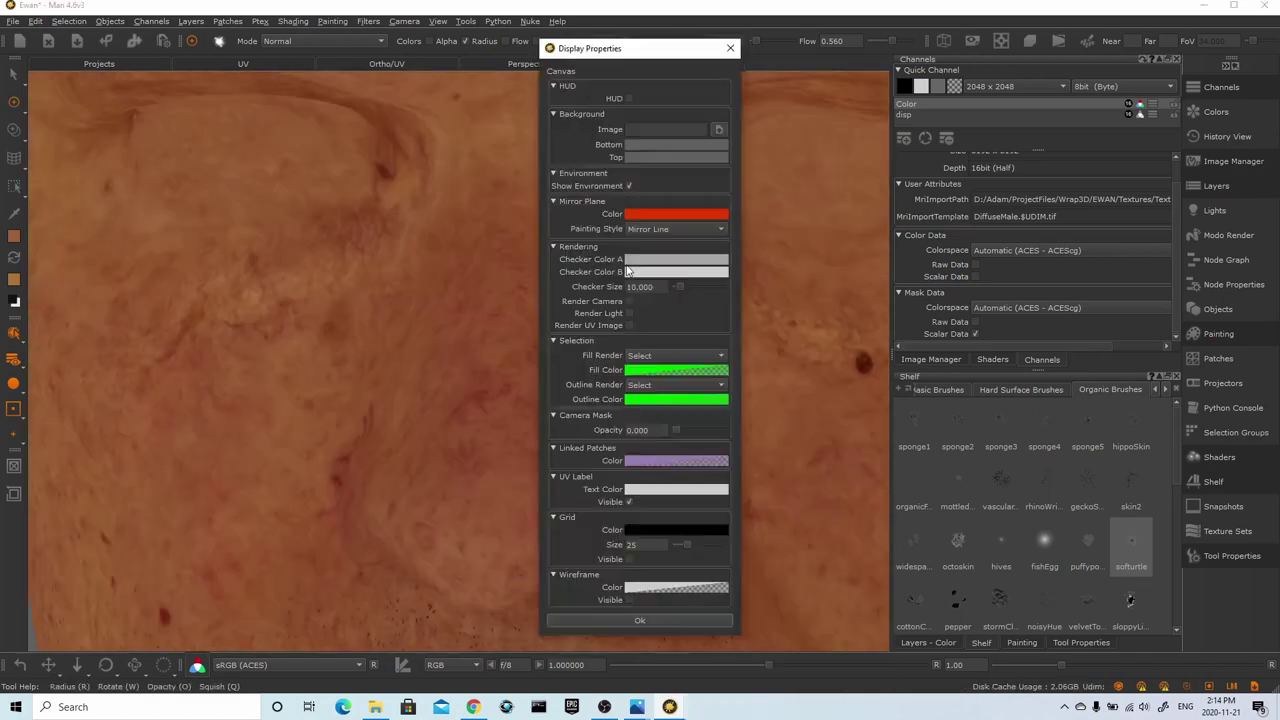
click(629, 600)
click(730, 48)
alt+right_drag(600, 285, 743, 297)
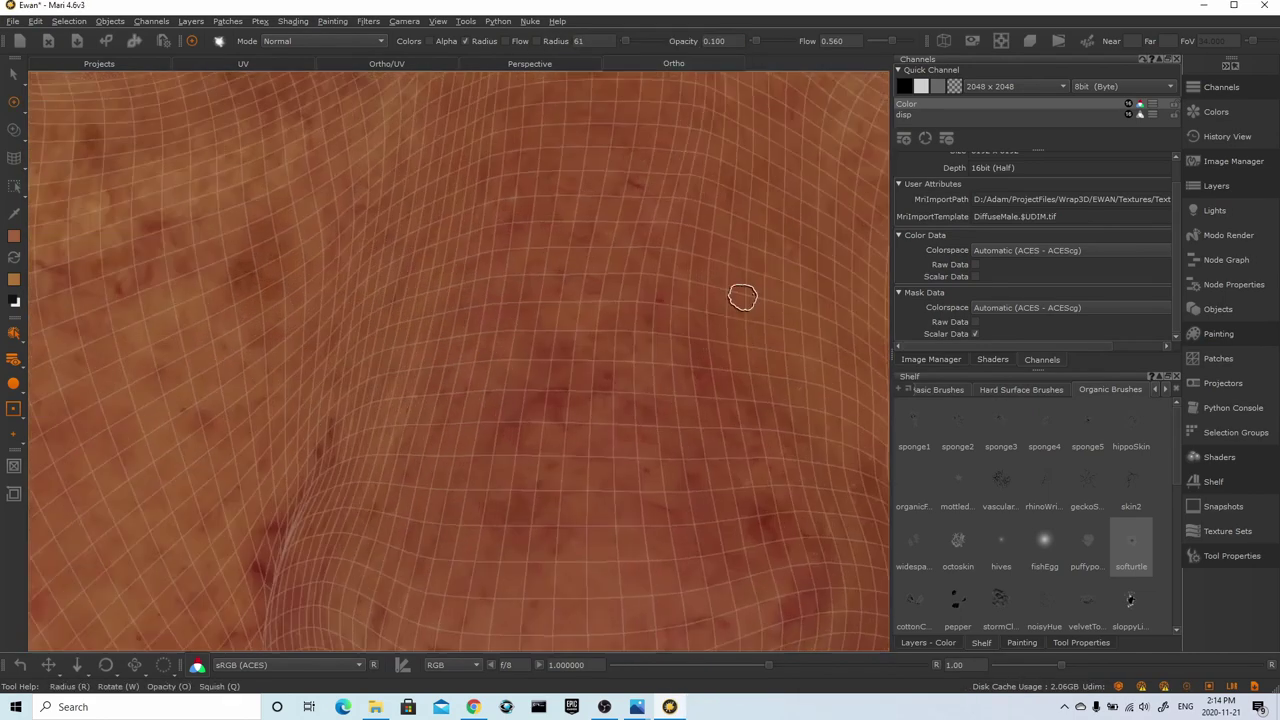
alt+middle_drag(743, 297, 556, 353)
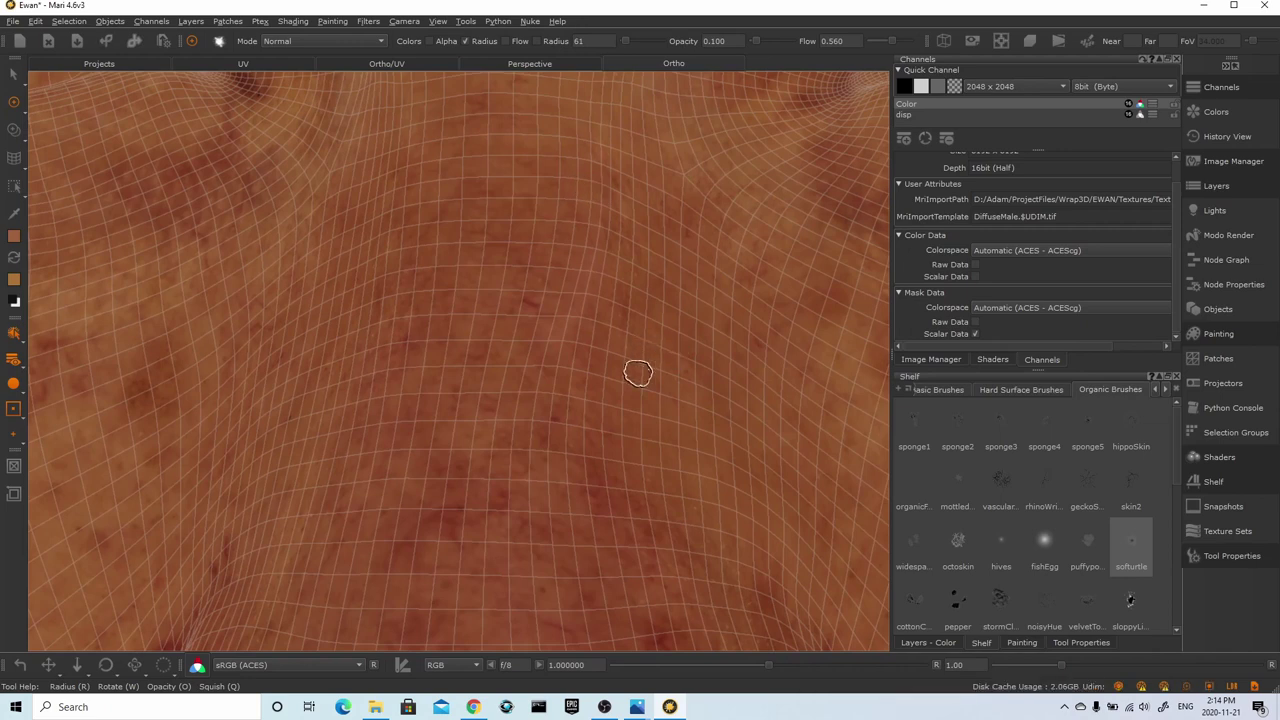
Turn the wireframe display off in the display properties
scroll(640, 366, down, 5)
right_click(614, 400)
click(657, 568)
click(629, 600)
click(731, 48)
Try the fishEgg brush, settle on the hives brush at radius 82 and blend skin tones along the nose
scroll(606, 340, up, 5)
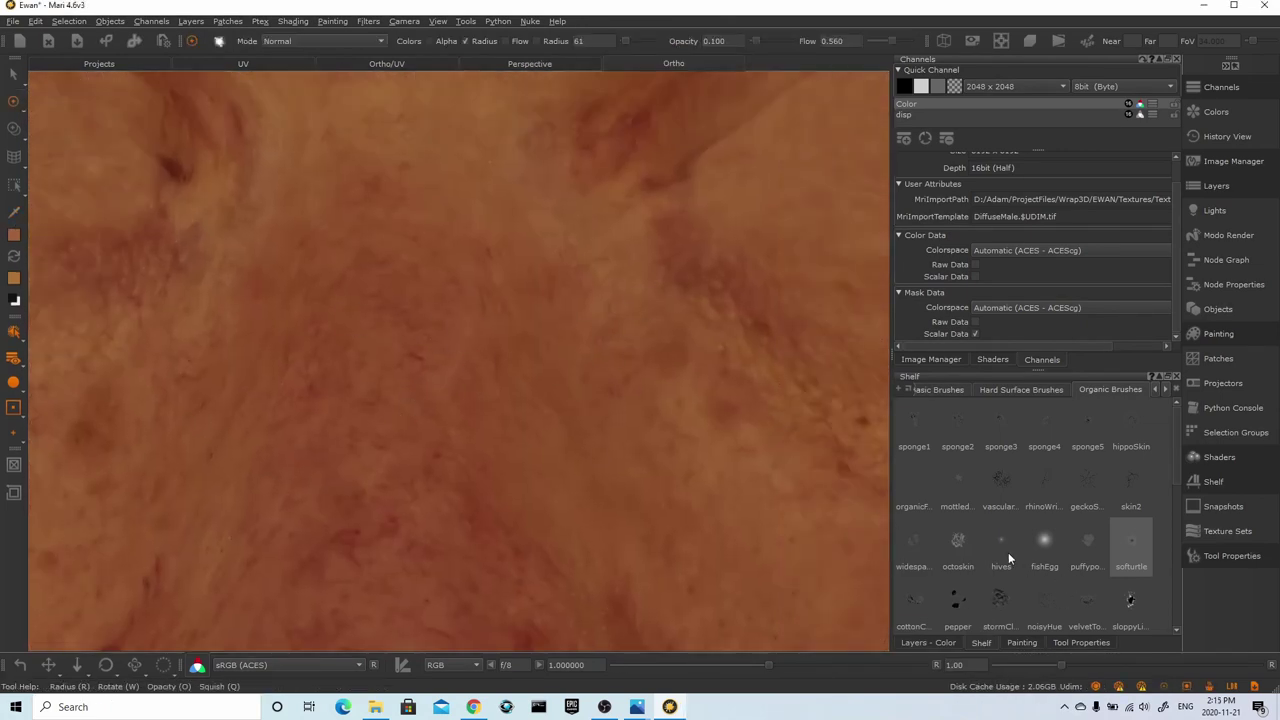
click(1044, 545)
scroll(428, 514, down, 5)
scroll(443, 329, up, 2)
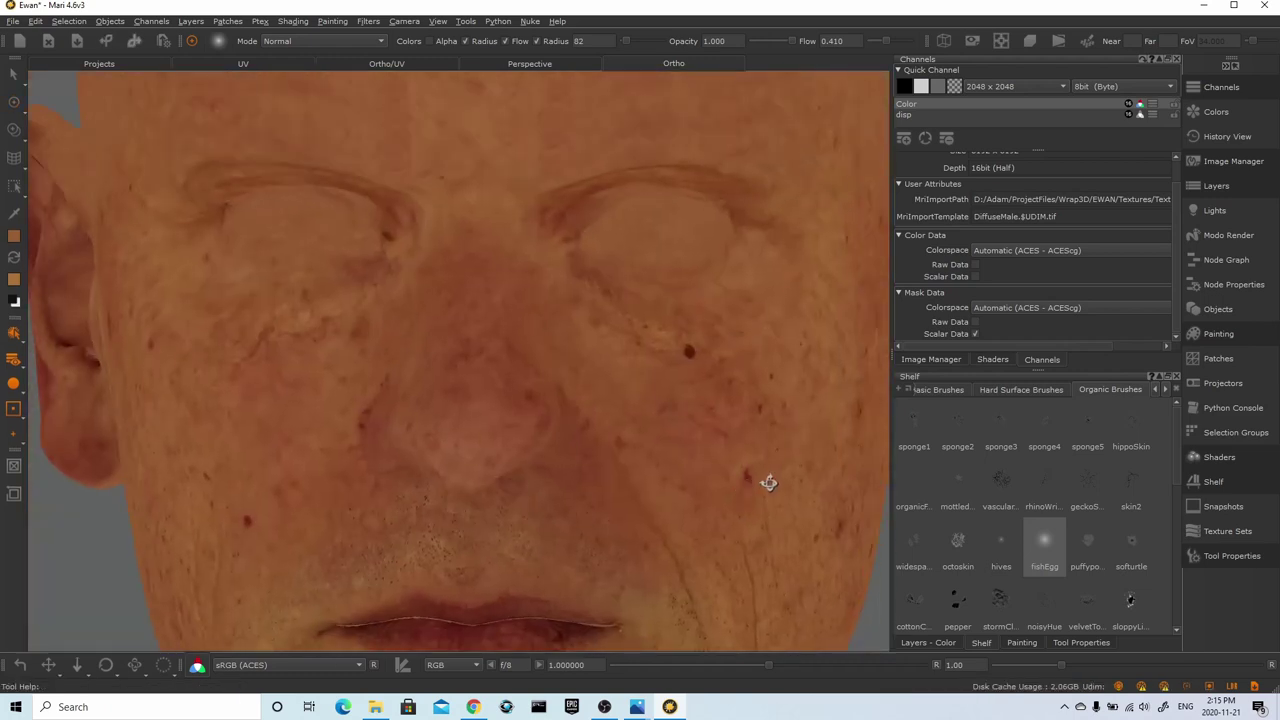
mouse_move(751, 417)
alt+right_down()
mouse_move(541, 366)
mouse_move(467, 377)
alt+right_up()
click(1013, 559)
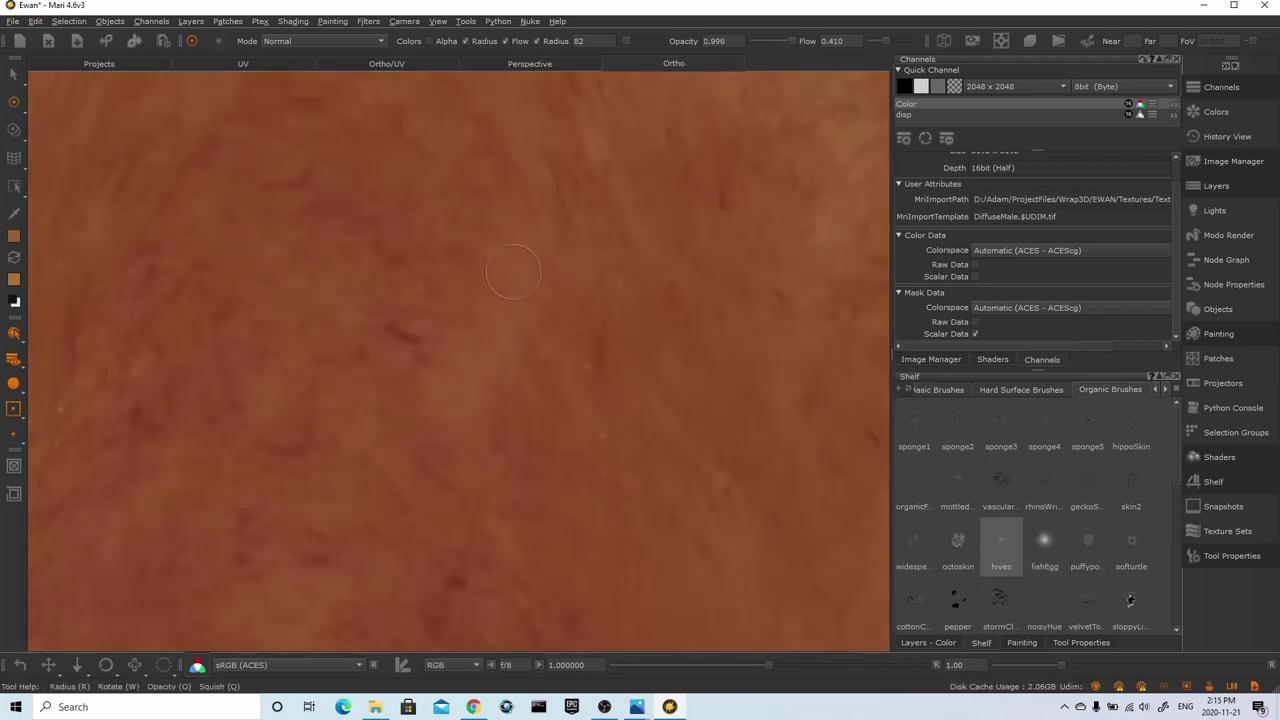
Check the whole head using the Paint layer's visibility and undo the last change
scroll(569, 303, down, 5)
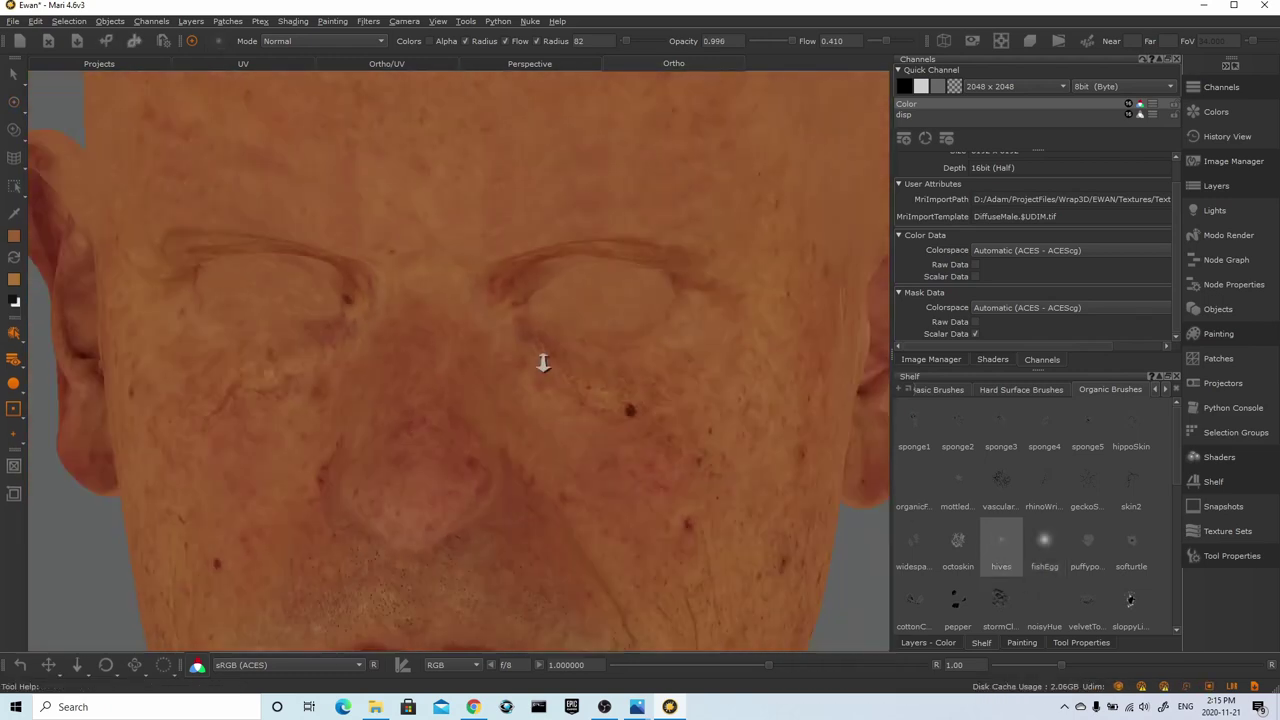
scroll(543, 362, down, 5)
click(928, 642)
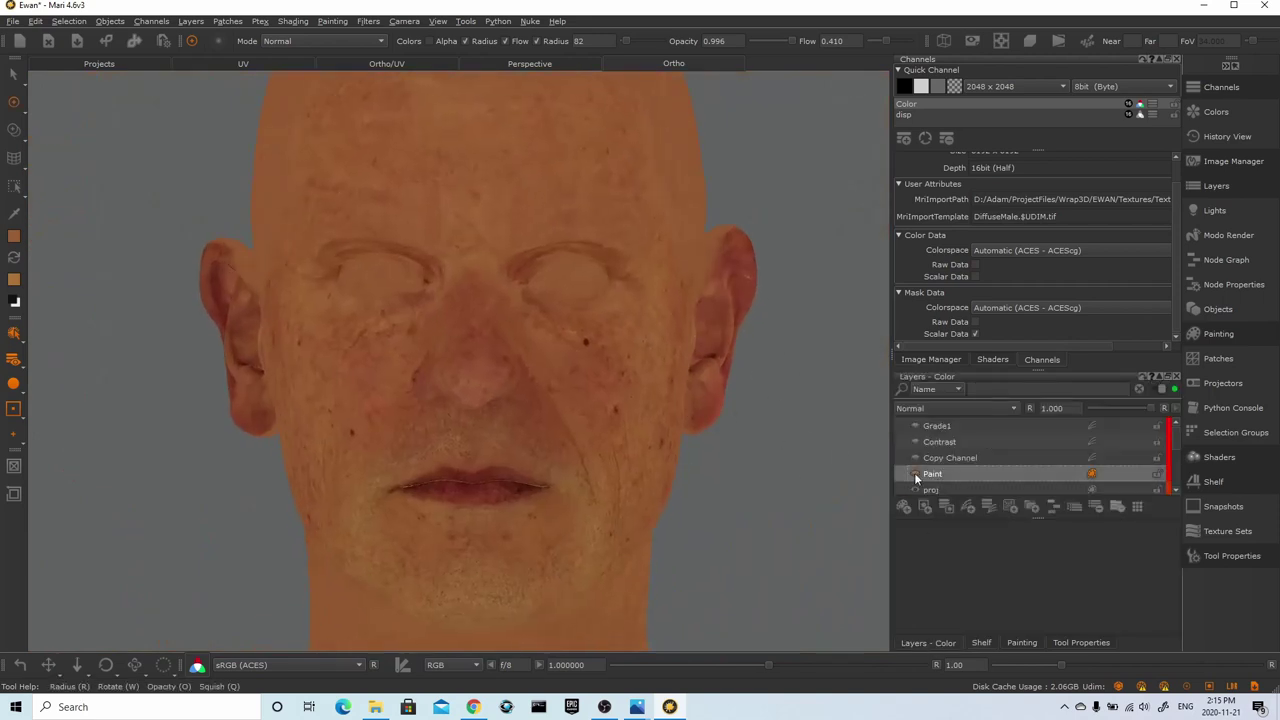
key(ctrl+z)
scroll(650, 460, up, 5)
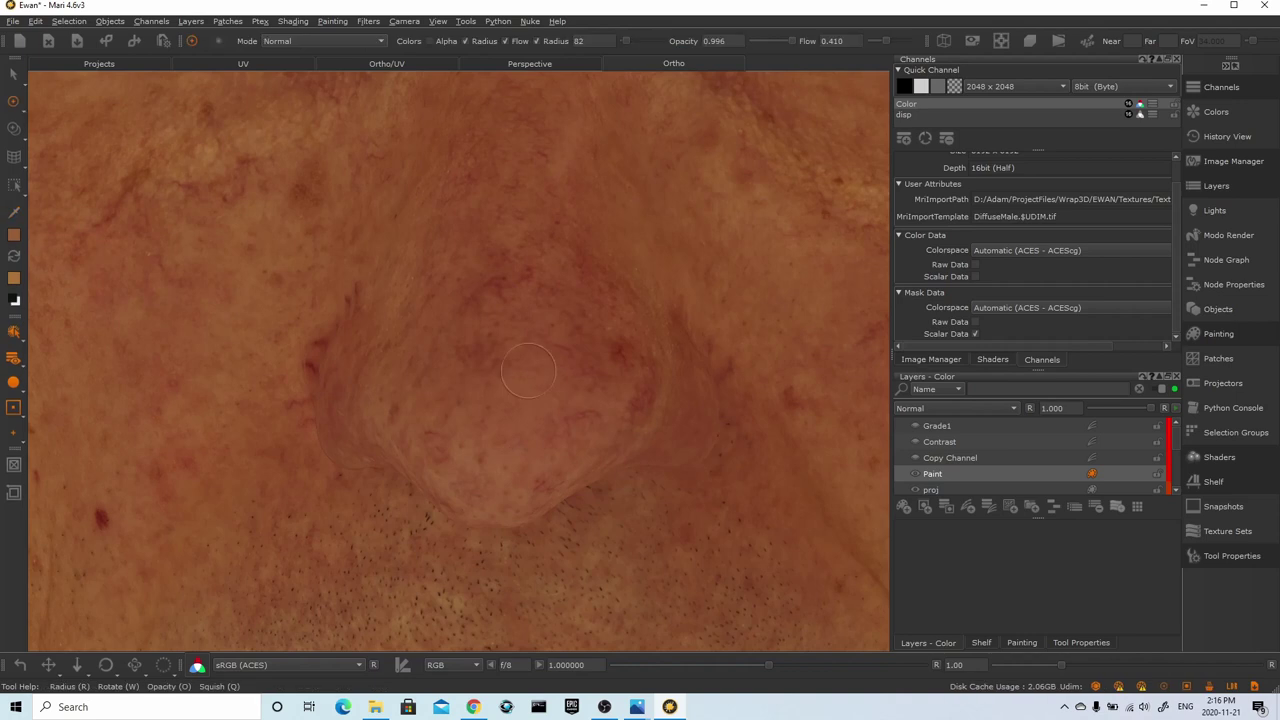
Blend skin tones on the nose tip and nostril wing at radius 82 and sample a deeper red for the brush
alt+right_drag(769, 341, 580, 497)
alt+middle_drag(370, 190, 405, 351)
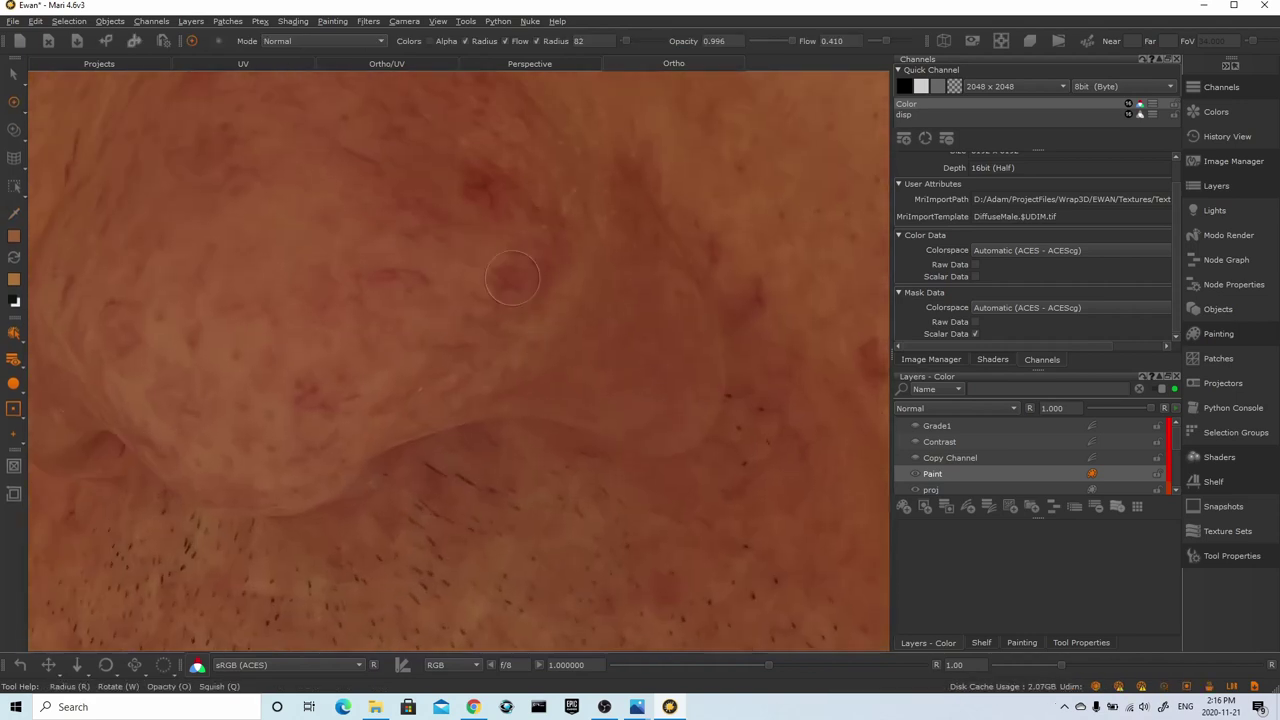
scroll(523, 366, down, 5)
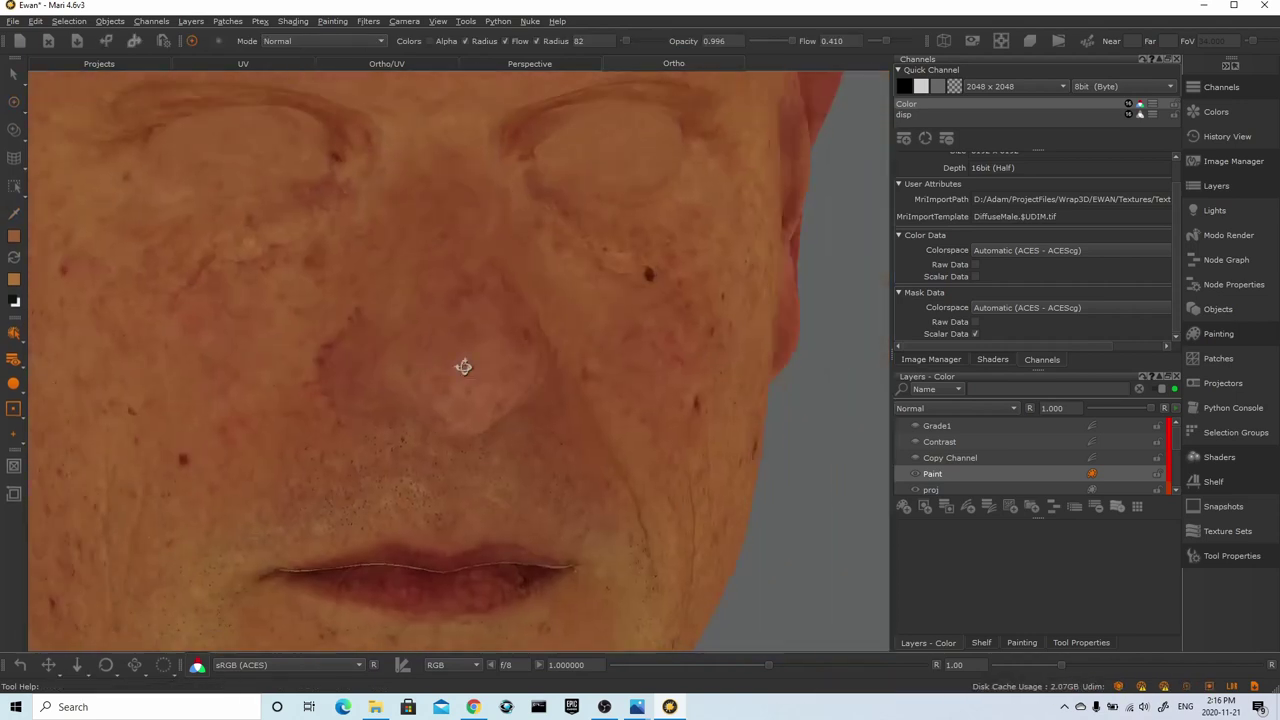
scroll(463, 366, up, 5)
scroll(448, 371, down, 10)
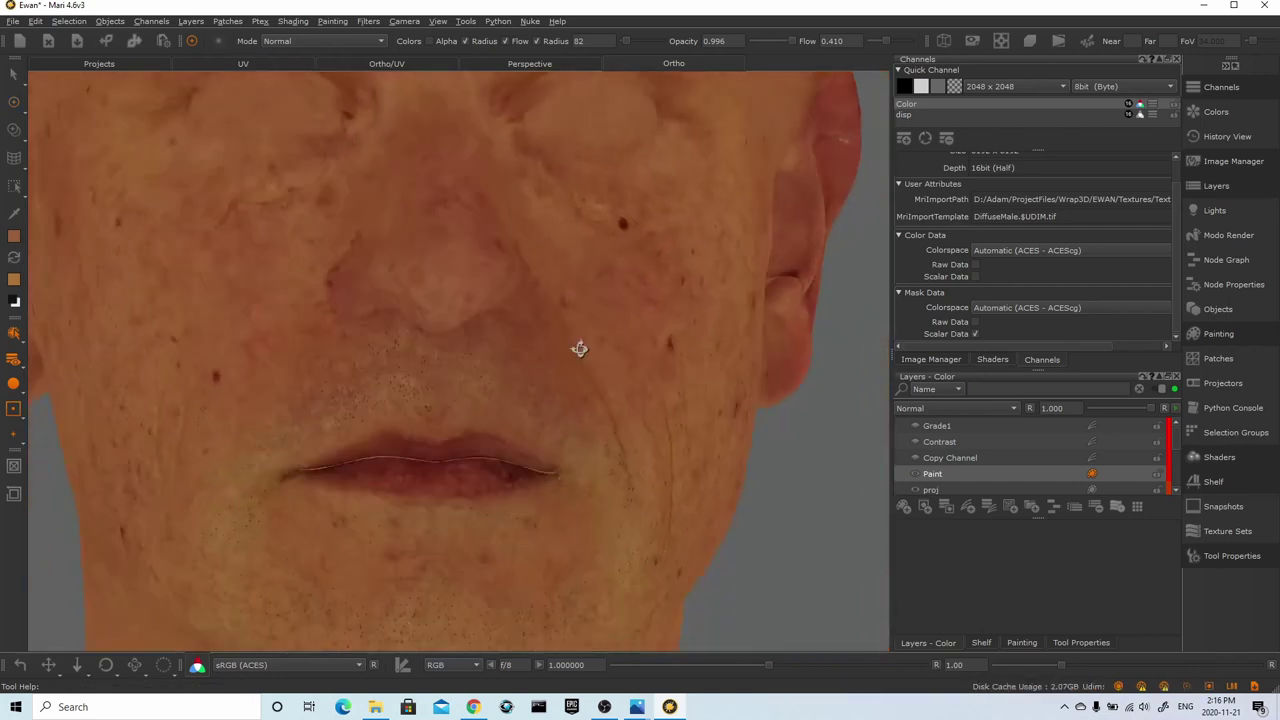
scroll(610, 330, up, 8)
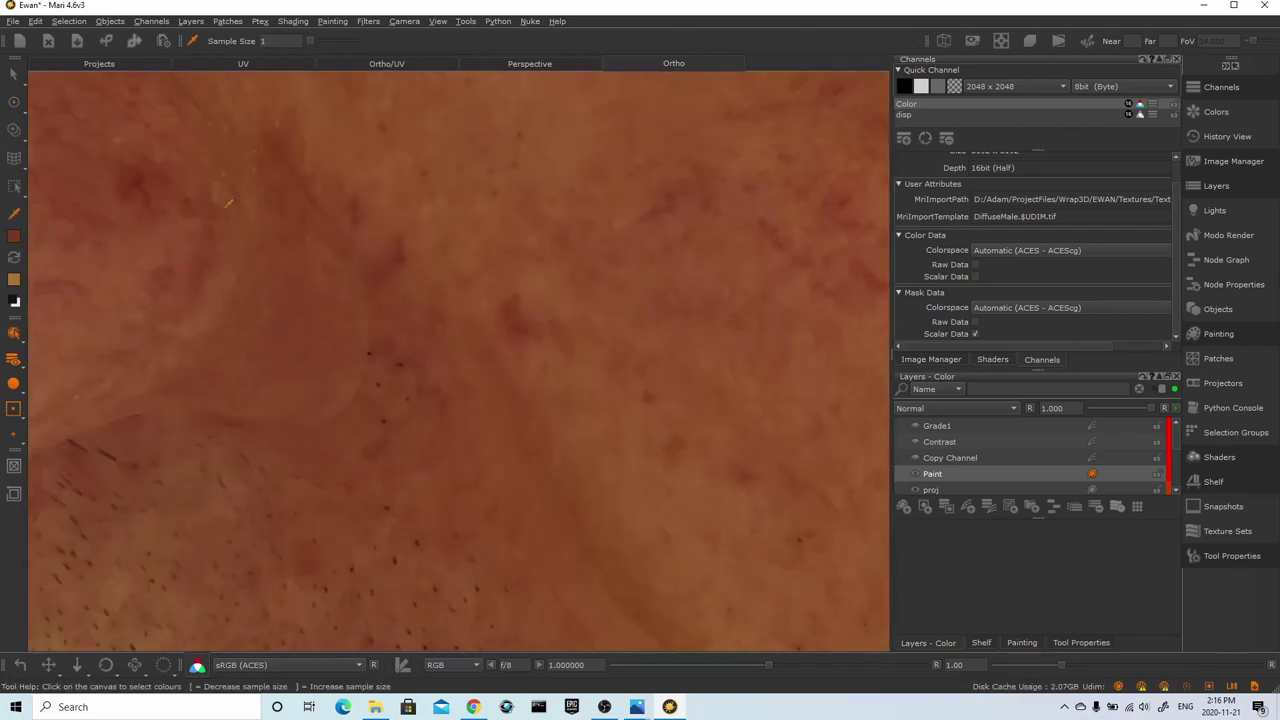
Select the softurtle organic brush with opacity 0.1 for painting the area below the lower lip
scroll(517, 416, down, 4)
alt+right_drag(517, 416, 600, 400)
click(981, 643)
click(938, 641)
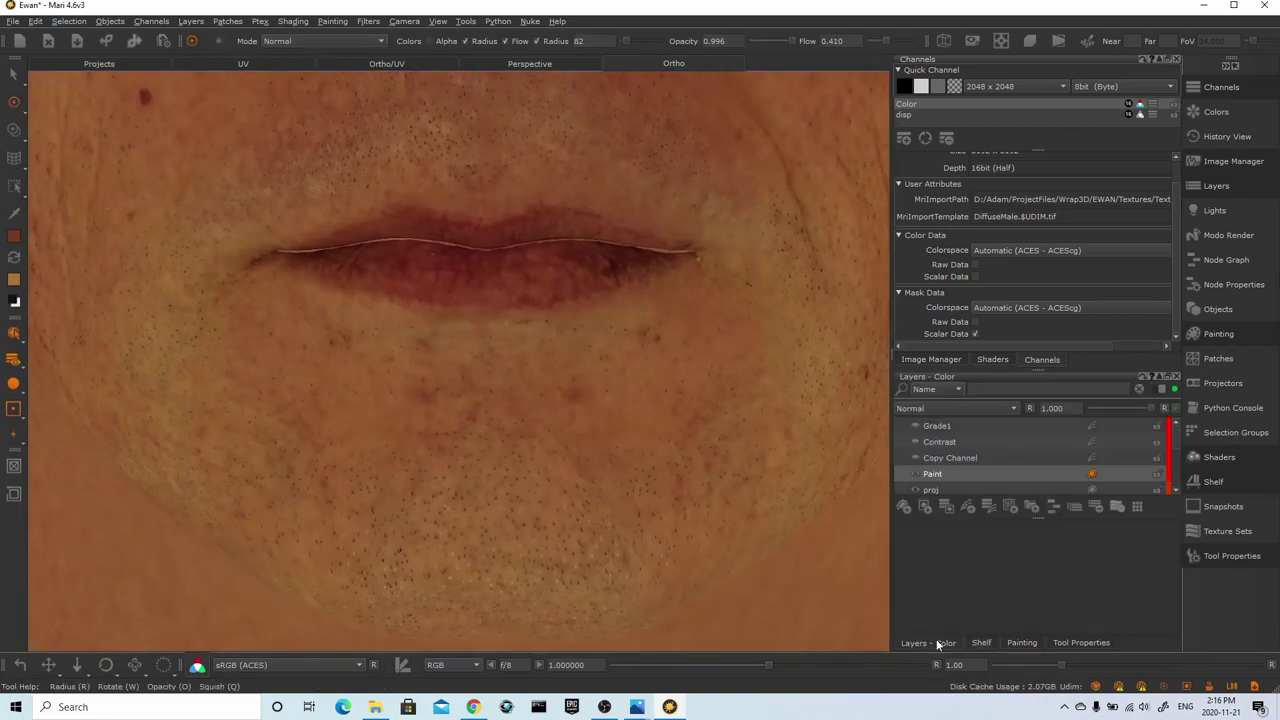
click(981, 643)
click(1131, 542)
key(ctrl+z)
text(1)
key(Return)
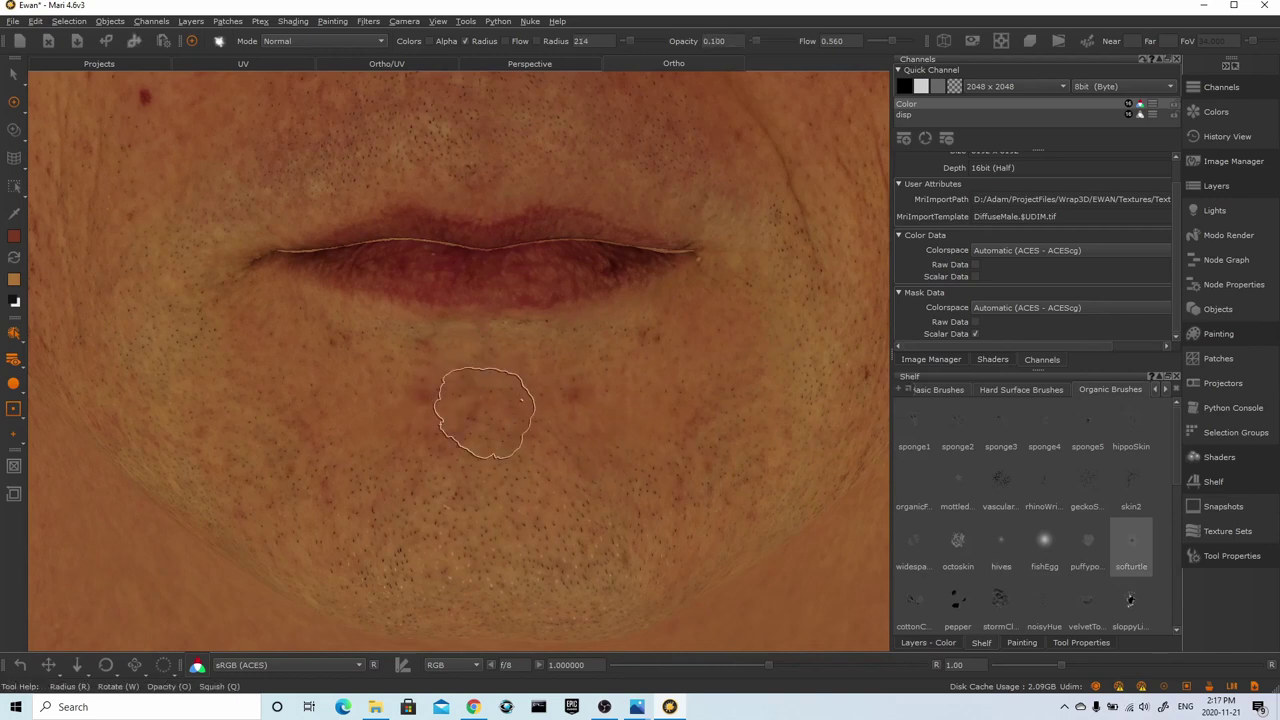
Set the brush radius to 103, paint faint reddish tones between the lower lip and chin, and sample a darker red
key(r)
drag(486, 411, 467, 411)
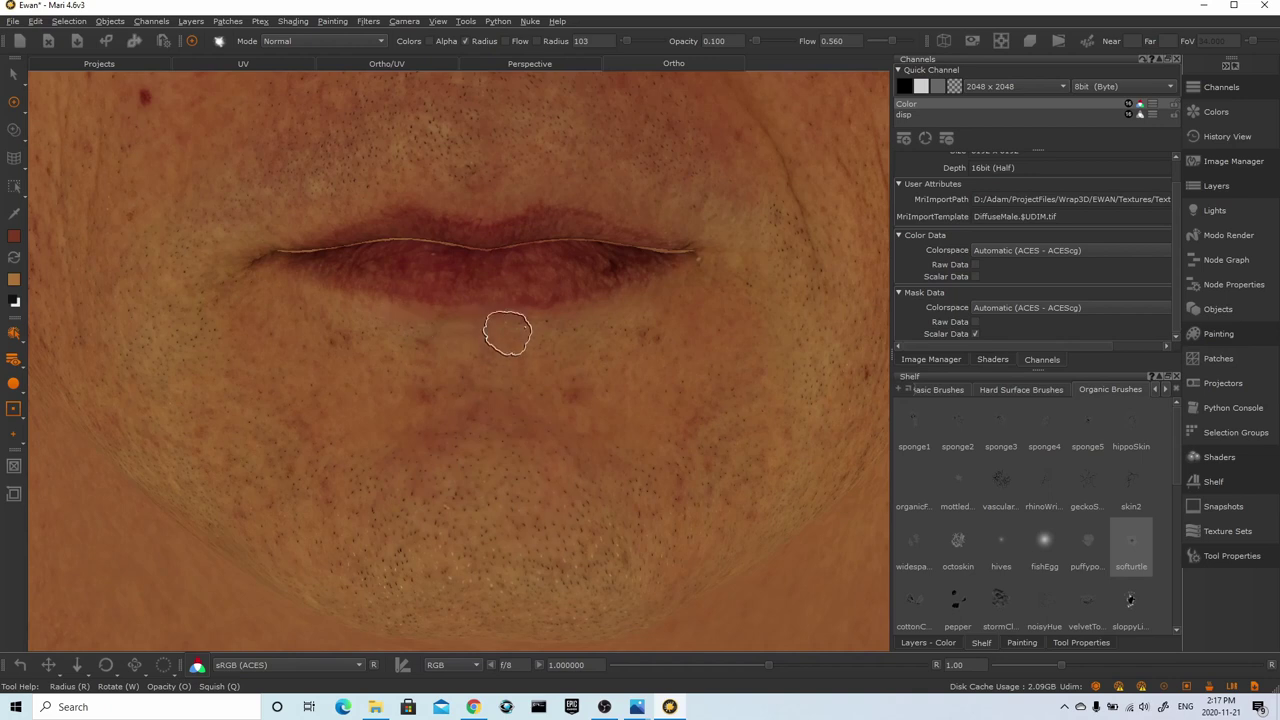
key(c)
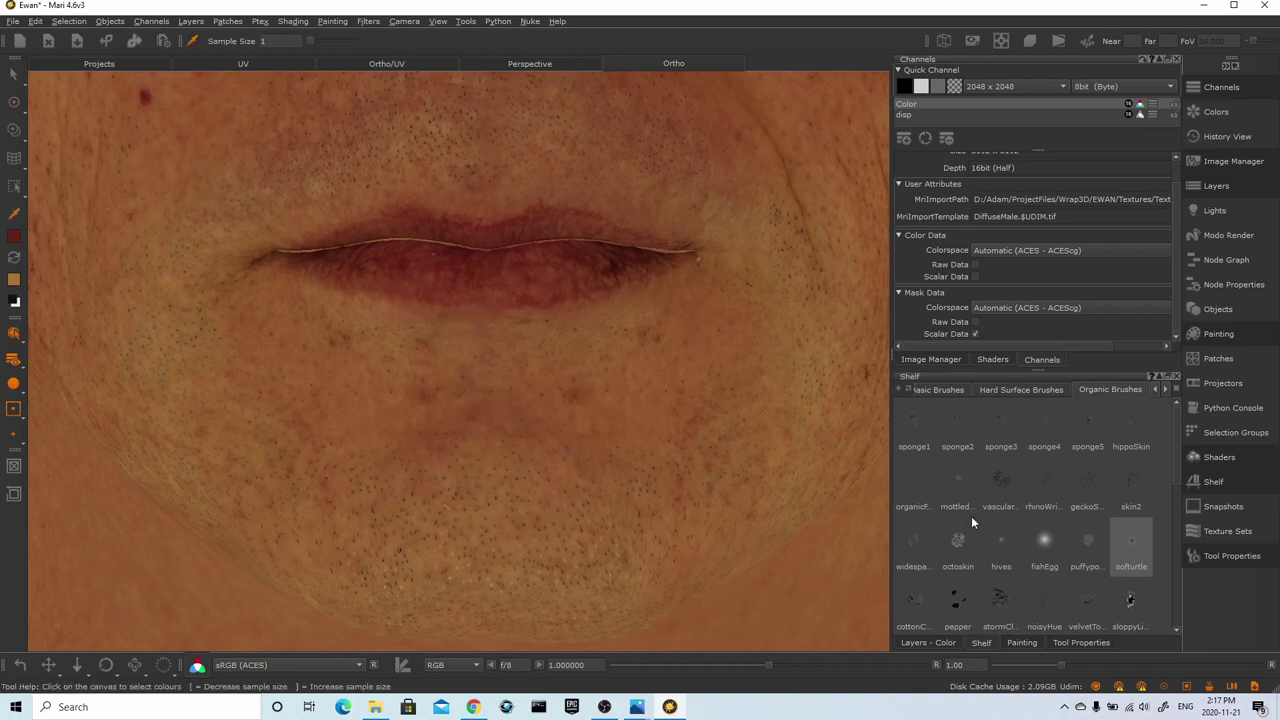
click(1001, 545)
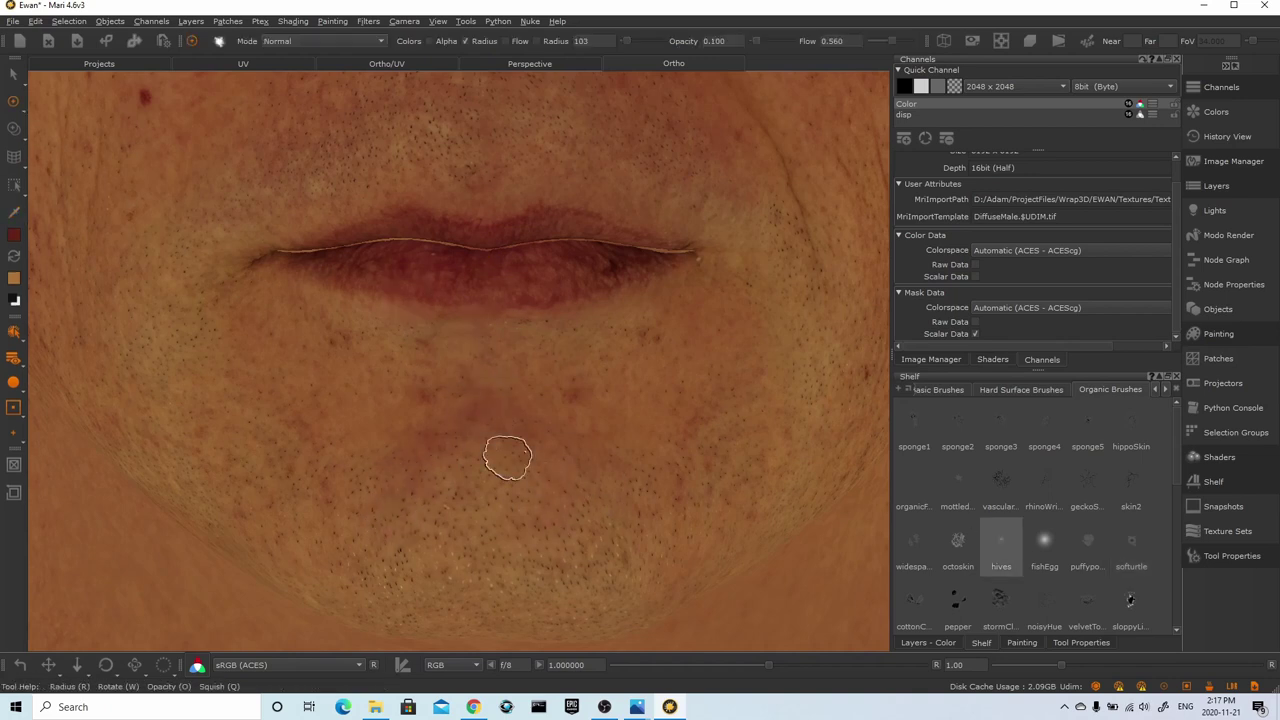
Examine the painted skin colours from the chin up to the brows and forehead and across the cheek beside the nose
alt+right_drag(734, 454, 598, 332)
alt+middle_drag(598, 332, 631, 494)
alt+middle_drag(536, 403, 534, 497)
alt+right_drag(534, 497, 630, 271)
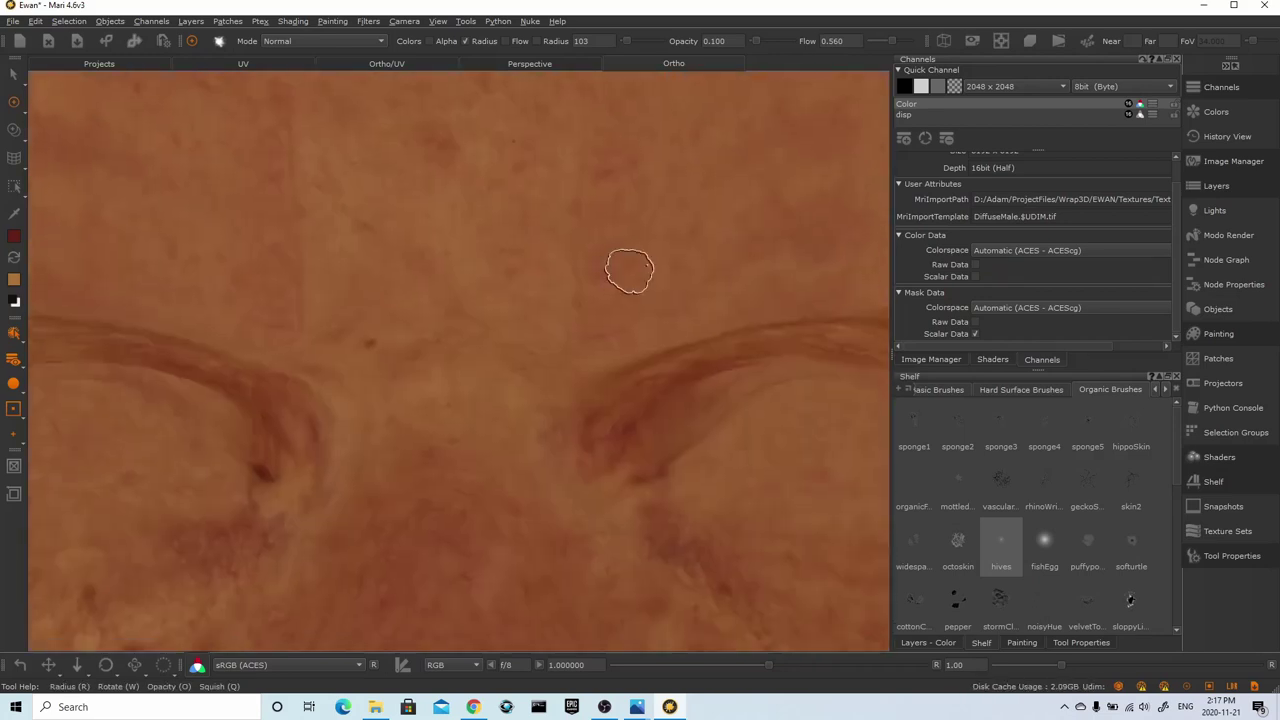
scroll(629, 271, up, 2)
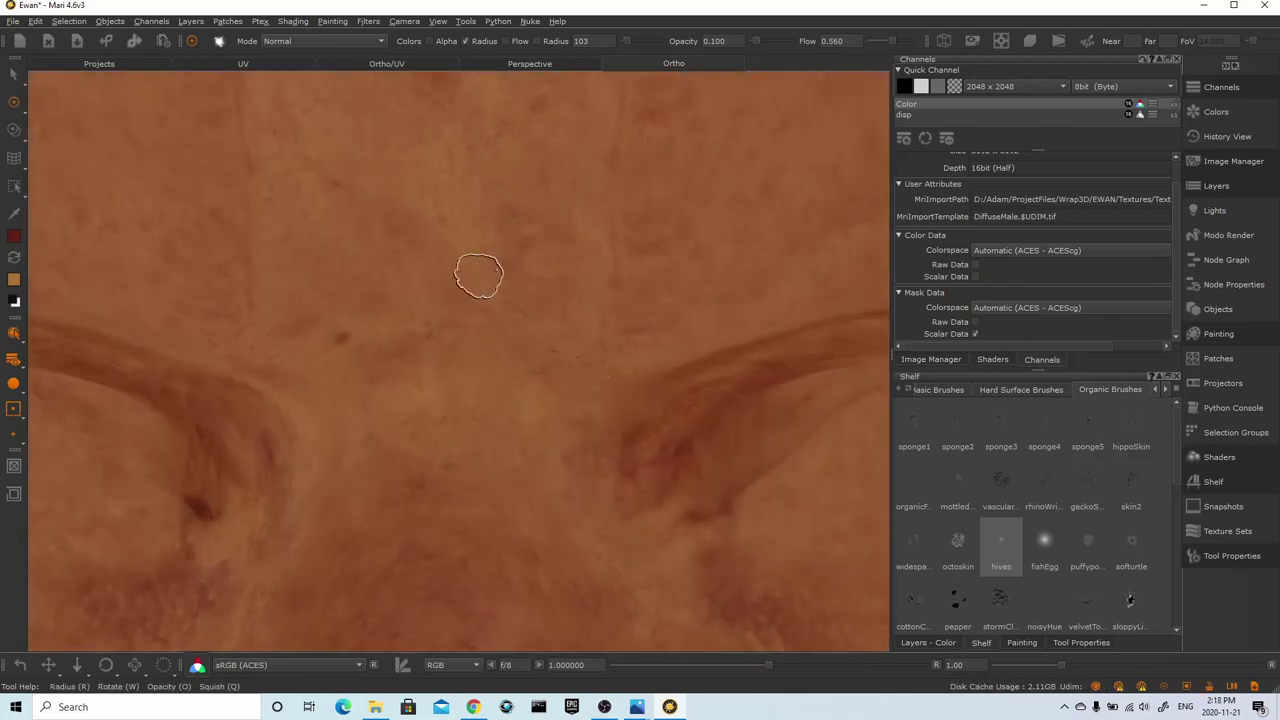
scroll(479, 276, down, 6)
scroll(666, 371, up, 10)
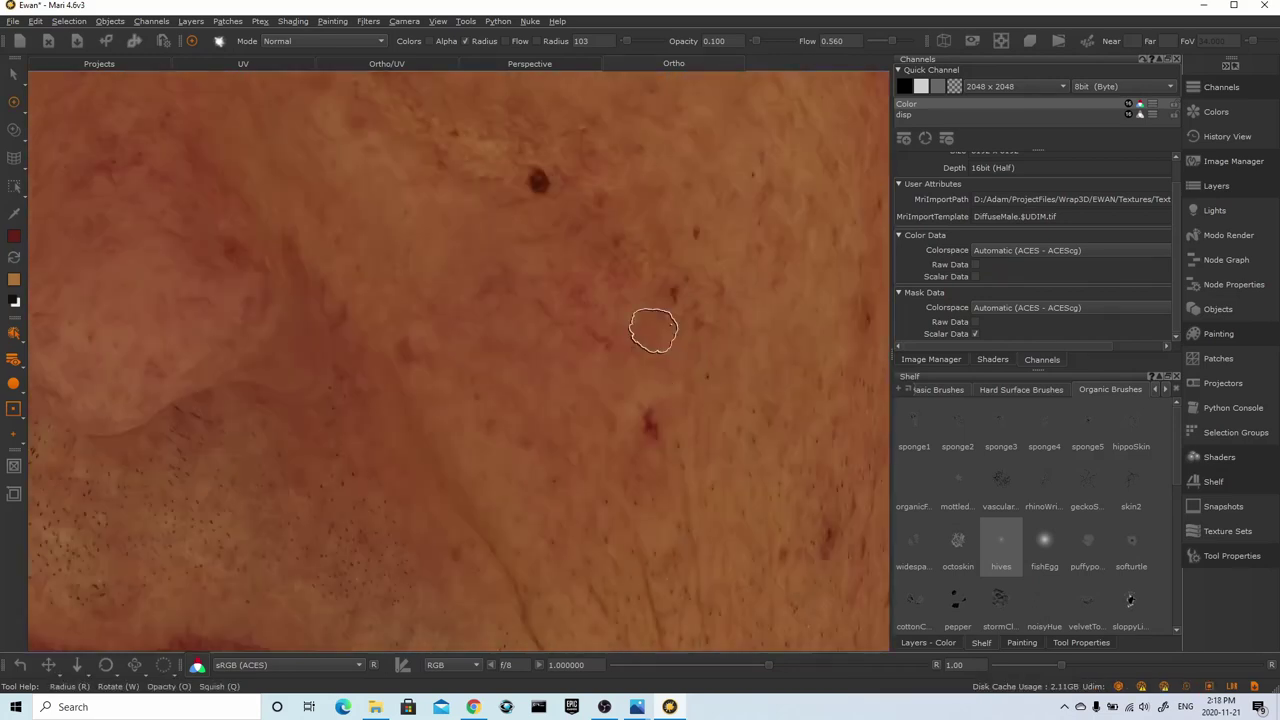
Clone the dark mole onto the opposite cheek with the clone stamp at radius 86, using the Paint layer as source
alt+right_drag(653, 330, 605, 222)
mouse_move(605, 222)
alt+middle_down()
mouse_move(569, 346)
mouse_move(612, 340)
alt+middle_up()
click(15, 135)
click(69, 154)
alt+middle_drag(432, 363, 745, 310)
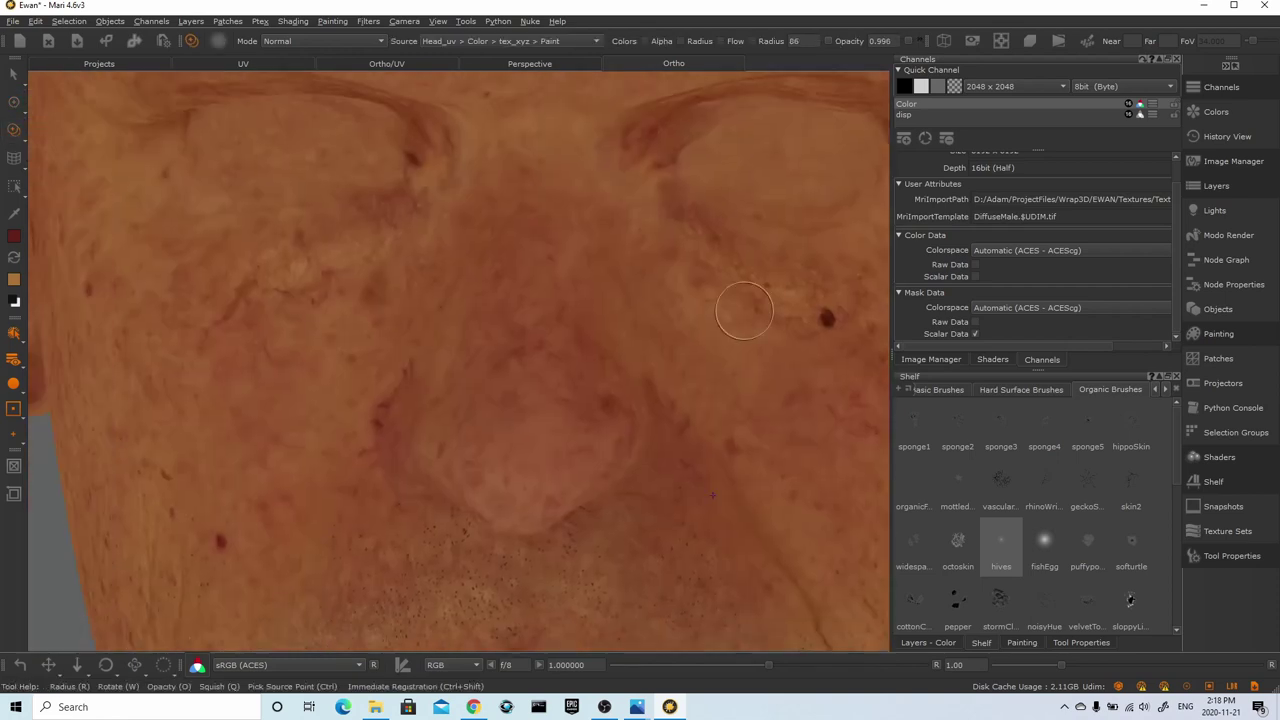
scroll(744, 311, down, 5)
scroll(740, 300, up, 5)
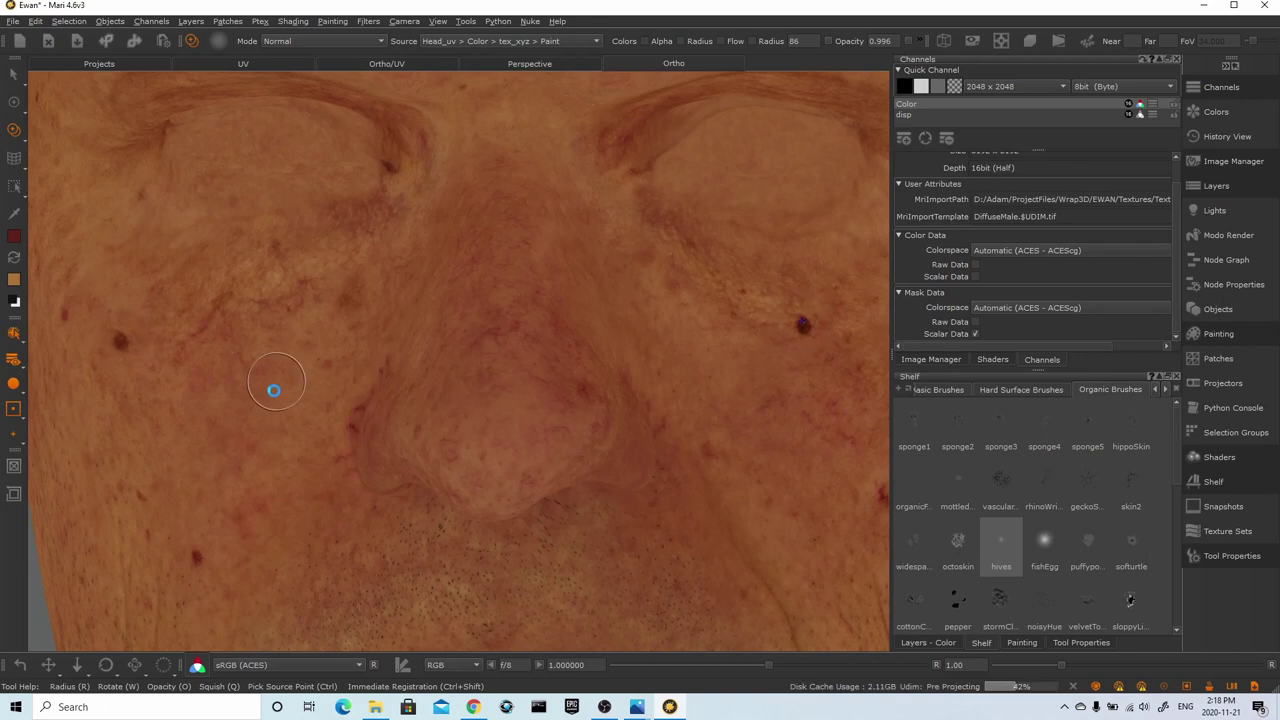
Clone clean cheek skin over the original dark mole with the brush radius set to 33
alt+middle_drag(789, 385, 813, 290)
ctrl+click(828, 227)
key(r)
drag(827, 229, 804, 229)
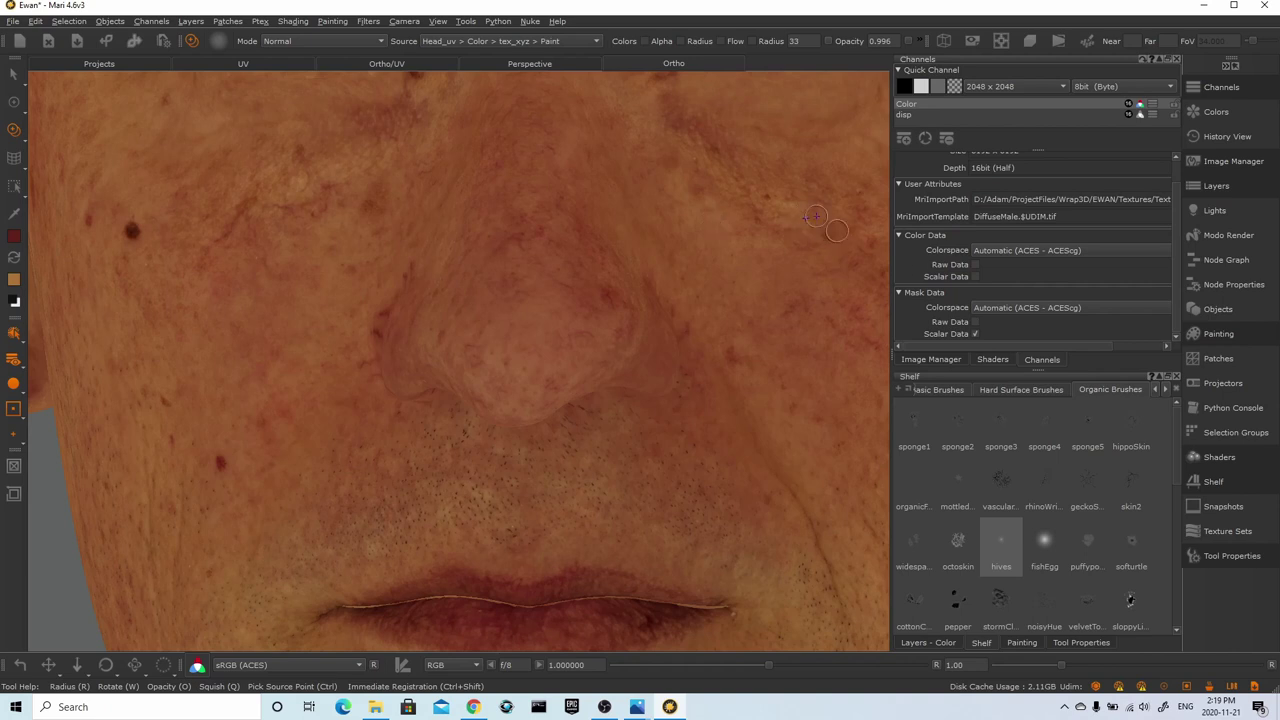
View the whole head and compare its skin colour and mole placement with the reference portrait photo
alt+right_drag(837, 231, 626, 263)
alt+middle_drag(626, 263, 580, 238)
alt+right_drag(580, 238, 800, 390)
alt+middle_drag(826, 379, 671, 417)
alt+right_drag(671, 417, 566, 377)
alt+middle_drag(566, 377, 566, 334)
click(928, 643)
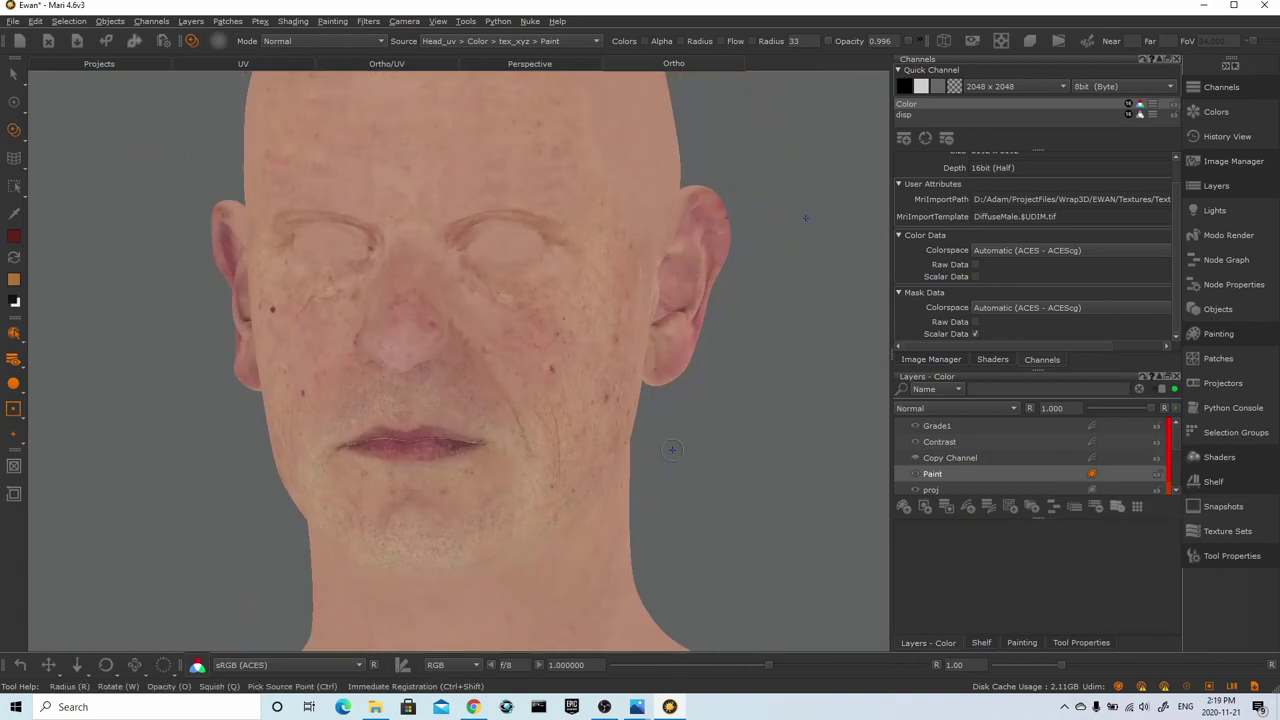
drag(1279, 172, 917, 128)
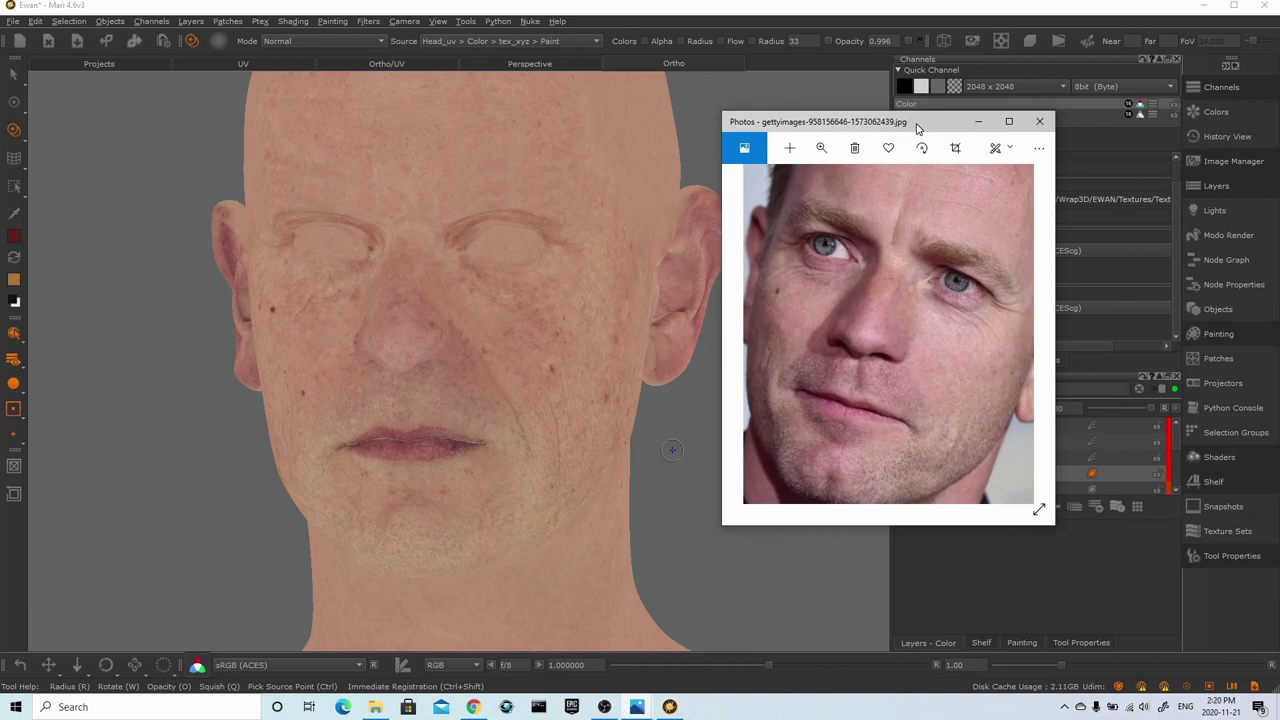
drag(918, 127, 183, 168)
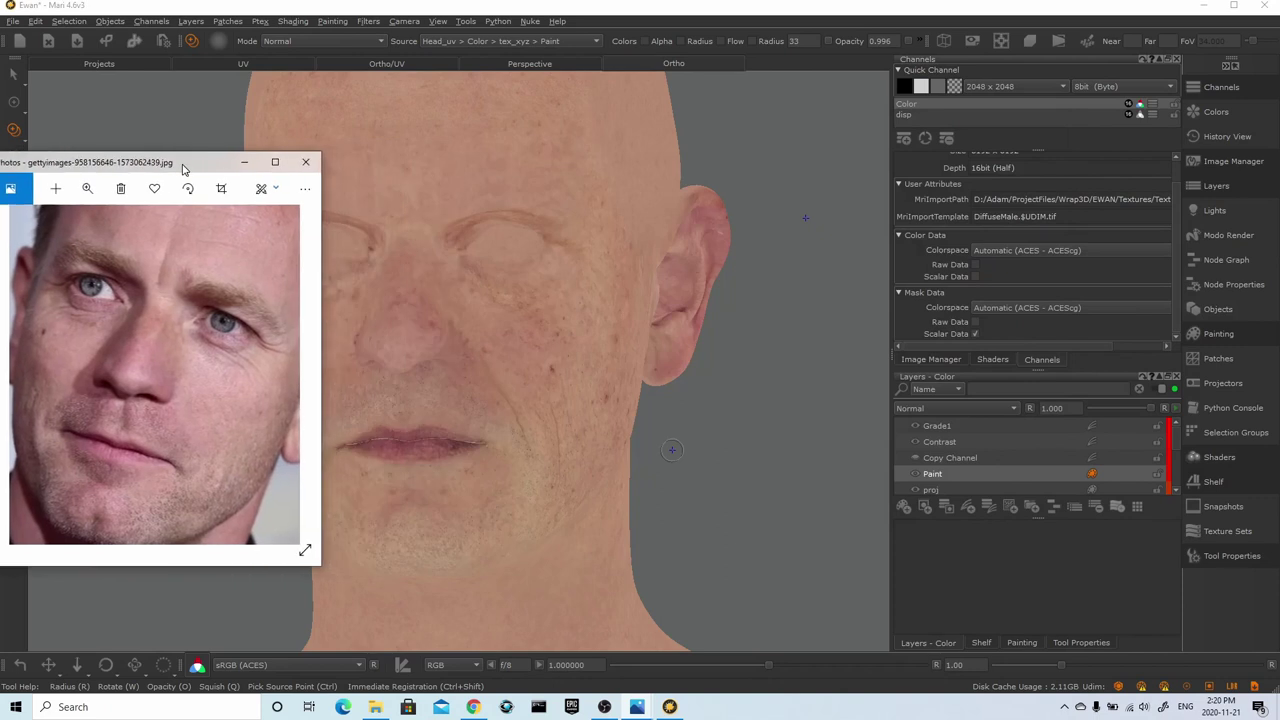
alt+middle_drag(745, 449, 843, 423)
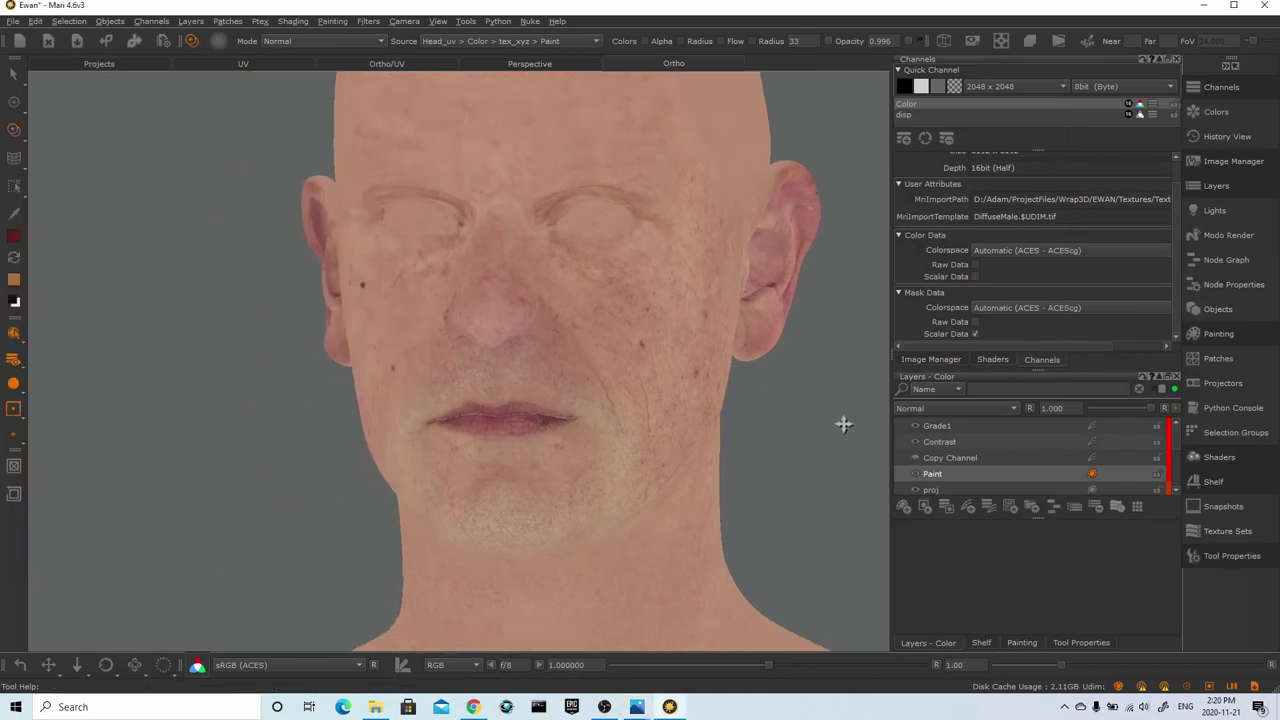
Add a Grade adjustment with a white mask to the tex_xyz layer's adjustment stack
alt+right_drag(490, 487, 623, 501)
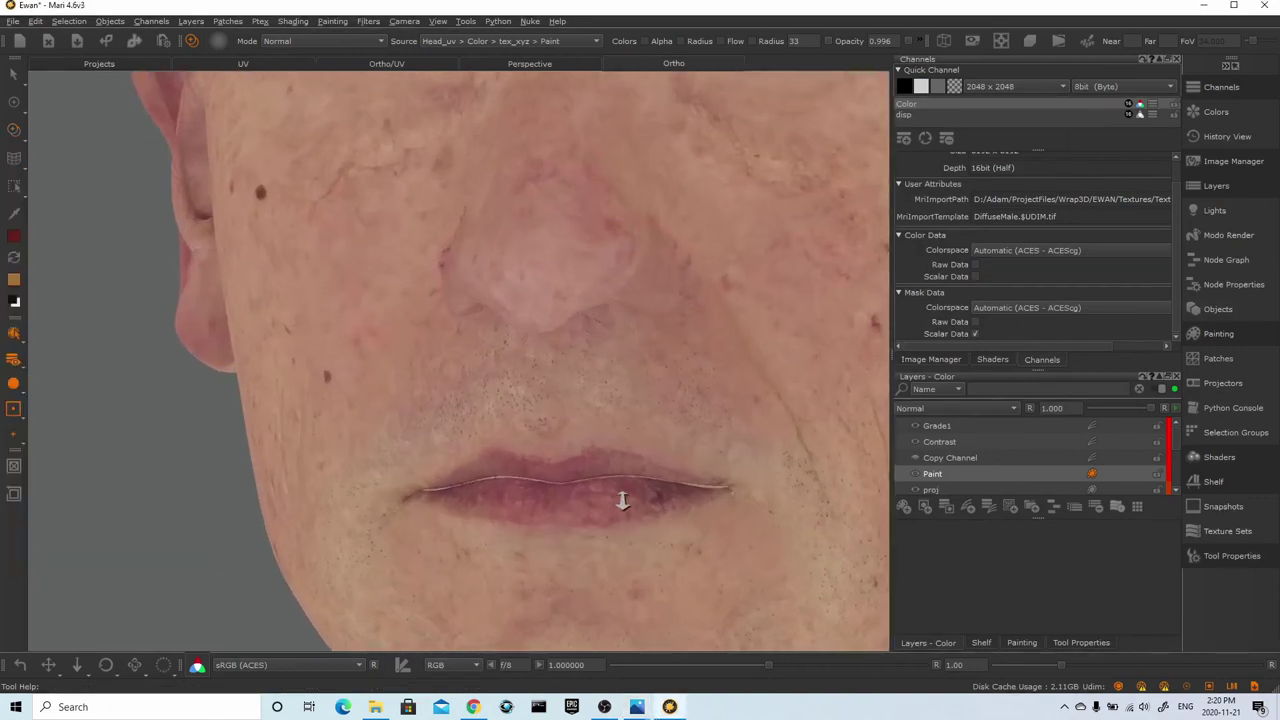
scroll(957, 460, down, 1)
click(950, 459)
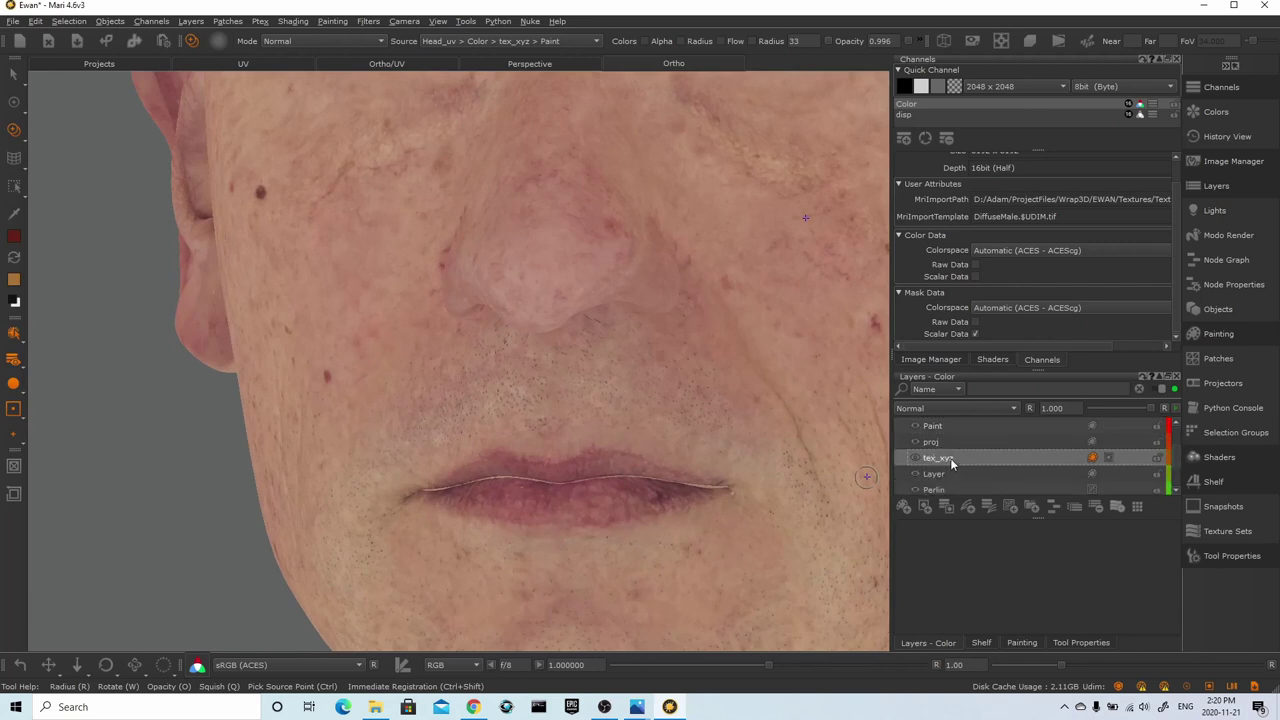
click(991, 508)
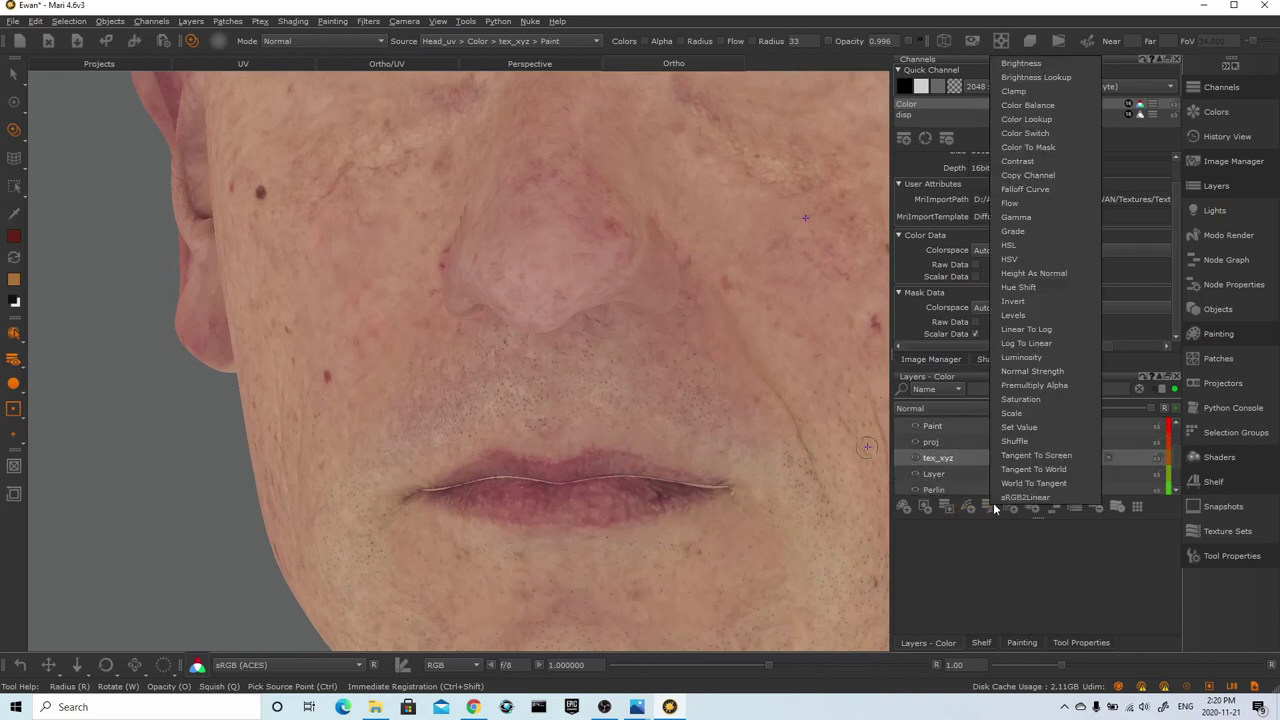
click(1028, 234)
click(1122, 458)
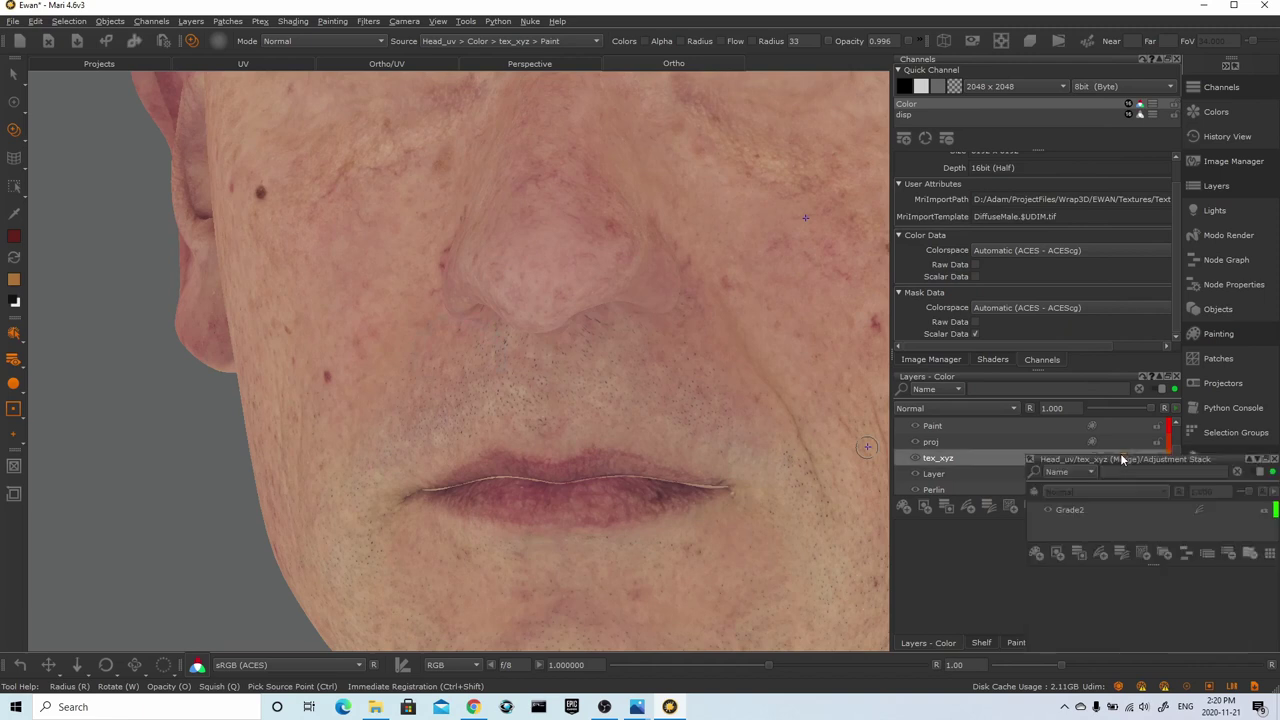
click(1080, 522)
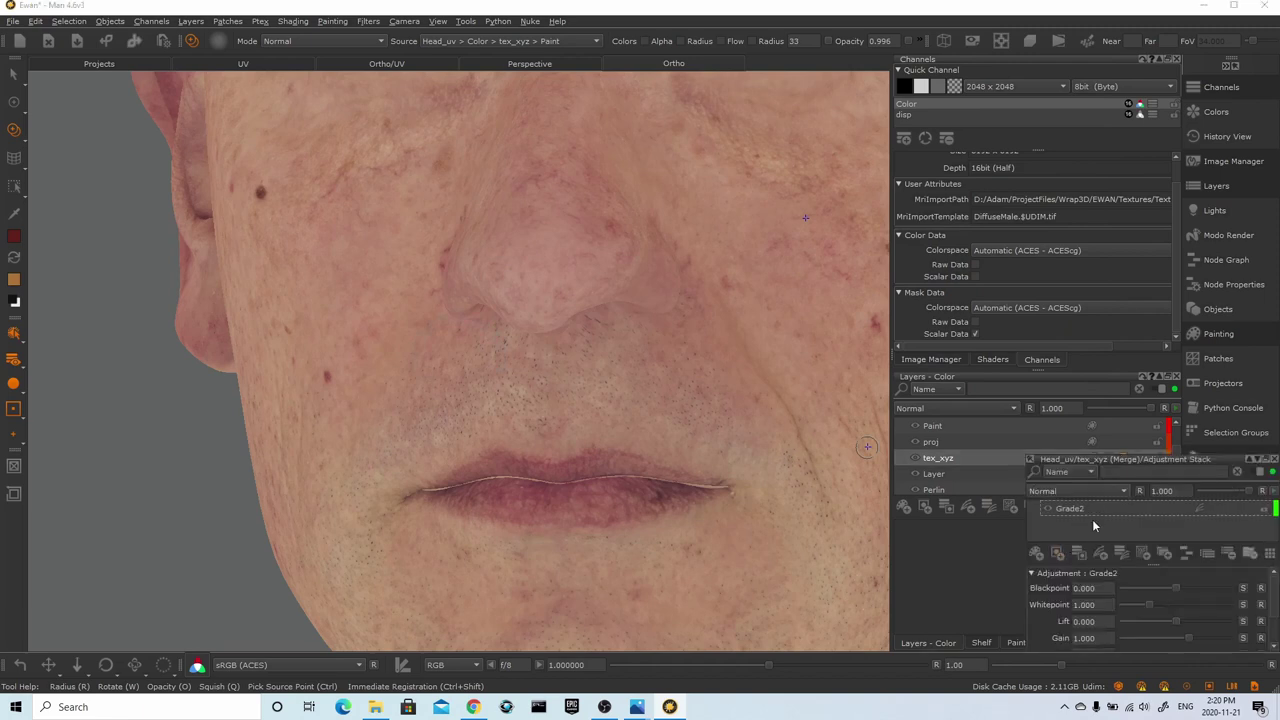
click(1088, 509)
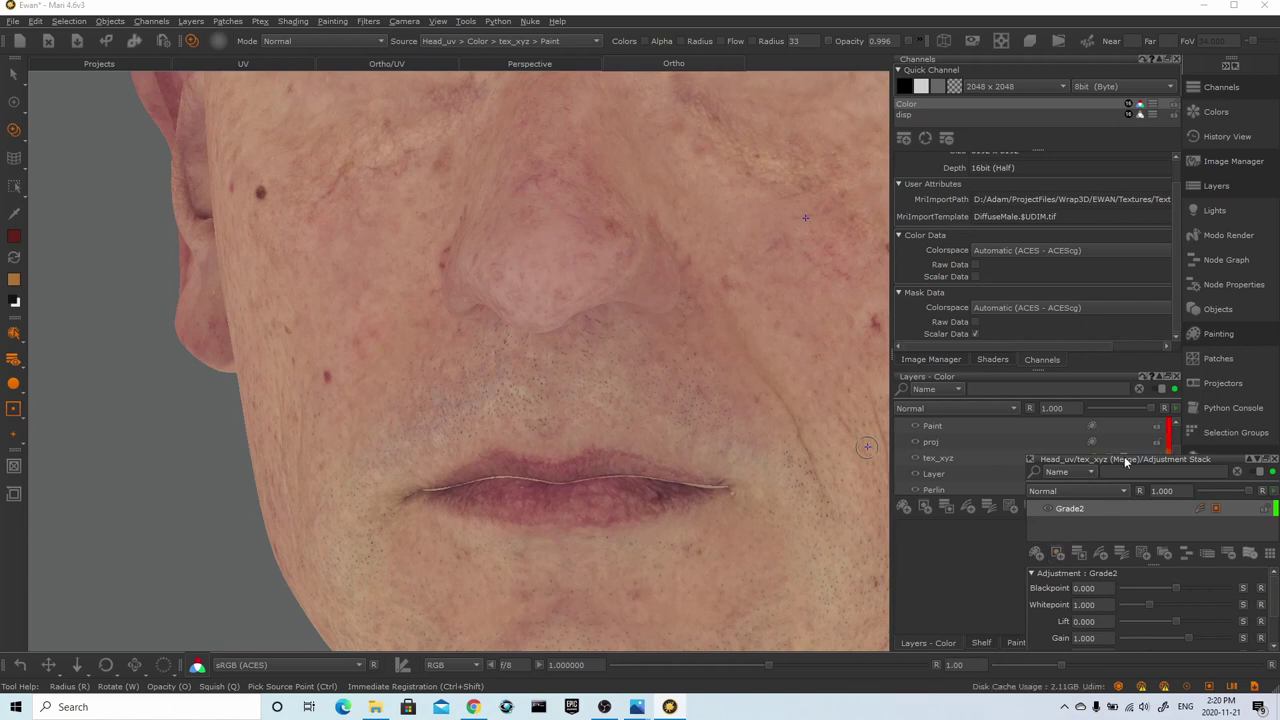
drag(1126, 462, 1108, 438)
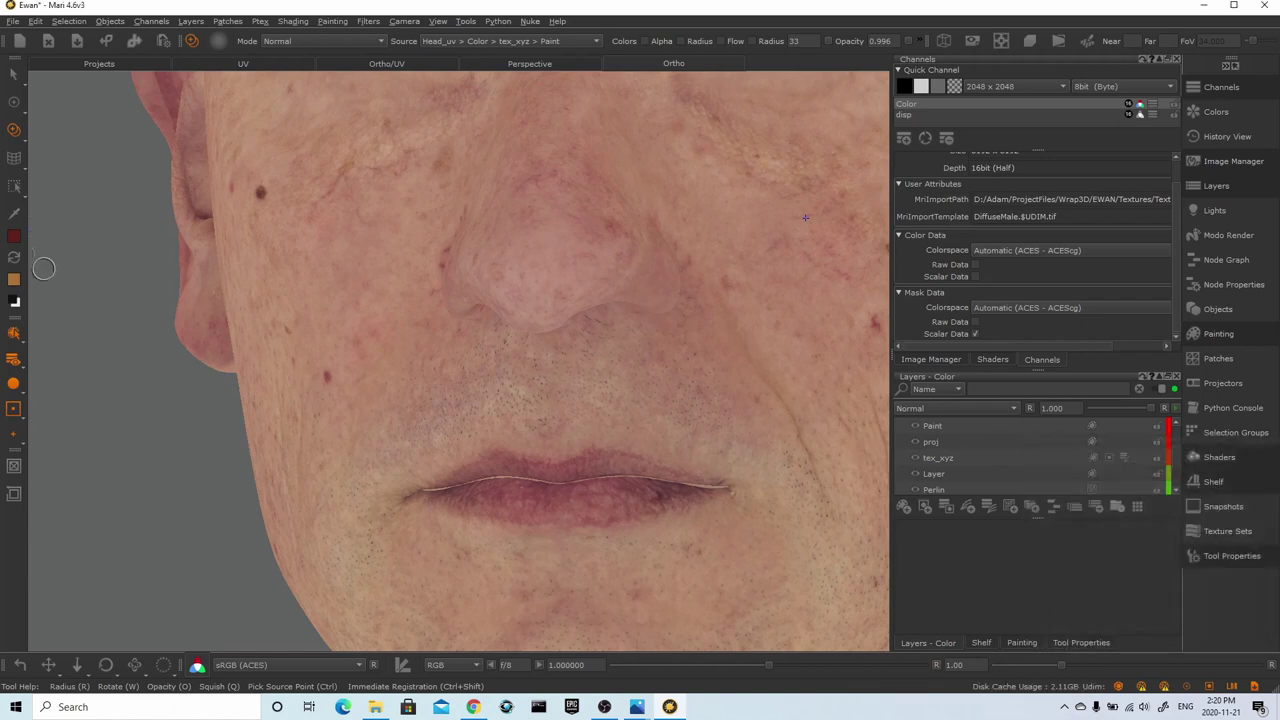
Display only the current paint target and set the foreground and background colours to black and white
click(16, 290)
click(14, 383)
click(70, 402)
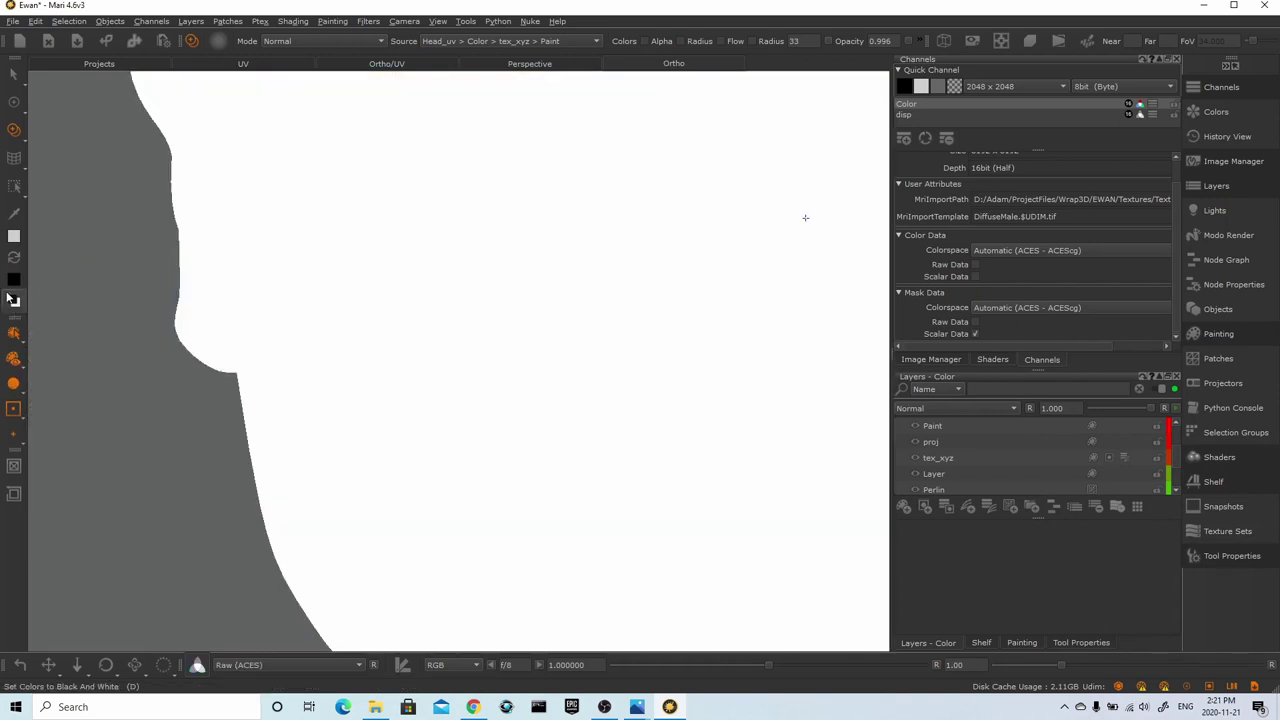
click(10, 298)
Paint patches 1001 and 1002 completely black on the Grade mask in the UV view with the Hard100 brush at radius 414
click(981, 642)
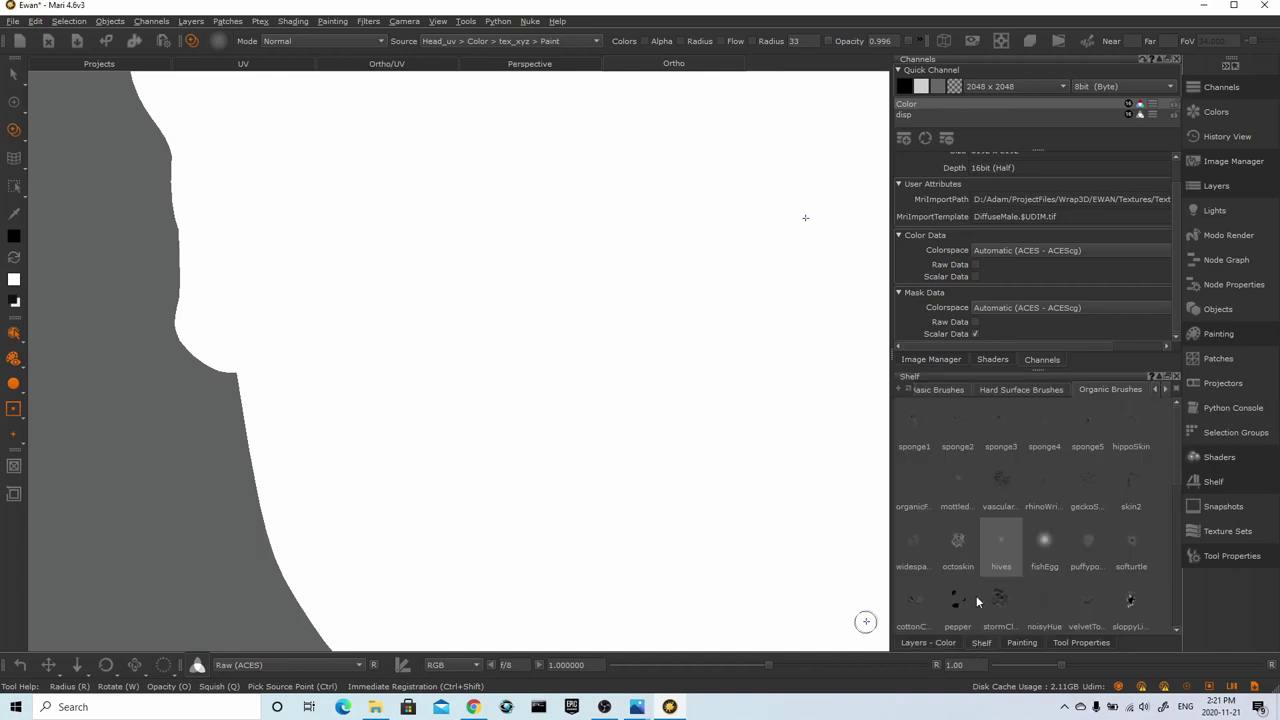
click(958, 420)
scroll(460, 363, down, 6)
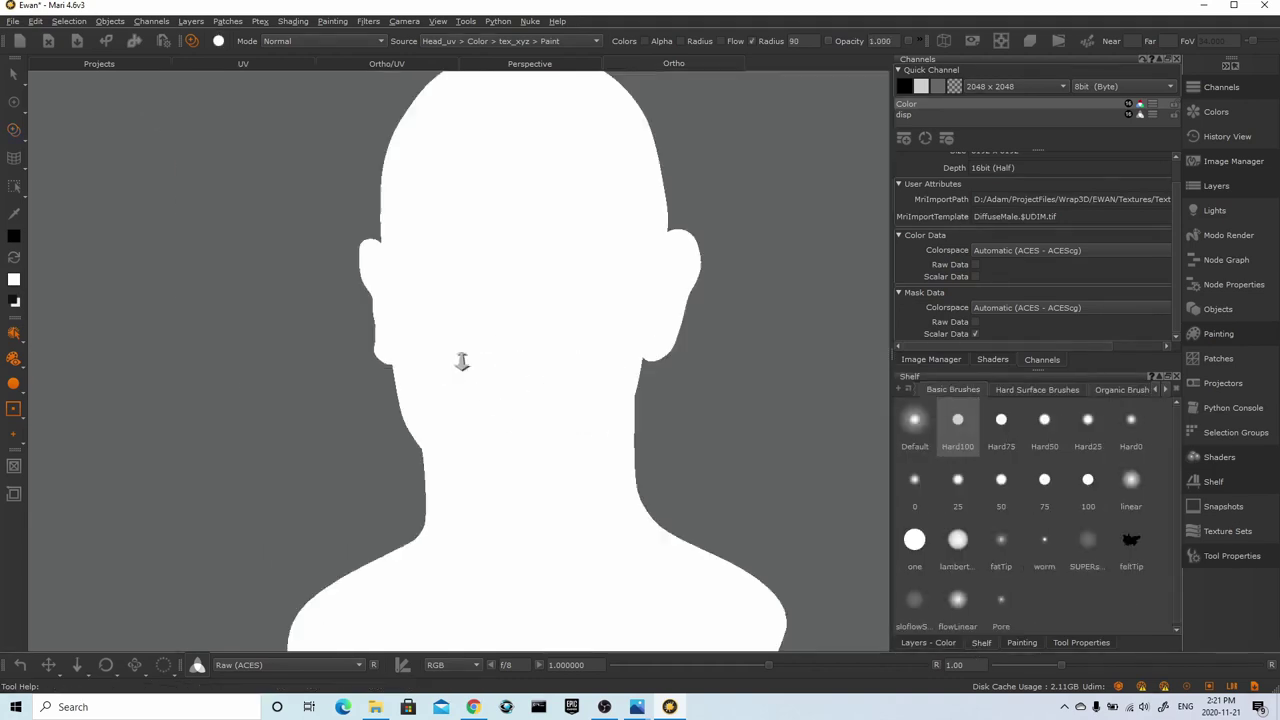
key(F5)
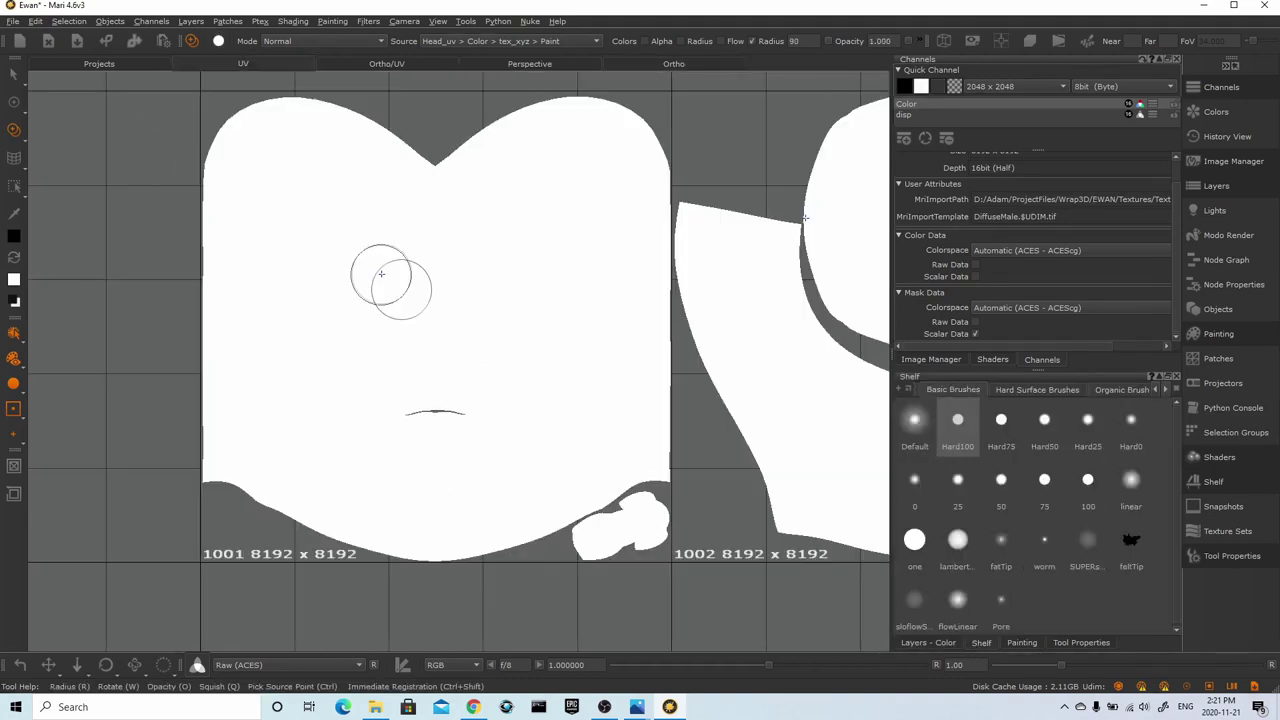
click(14, 102)
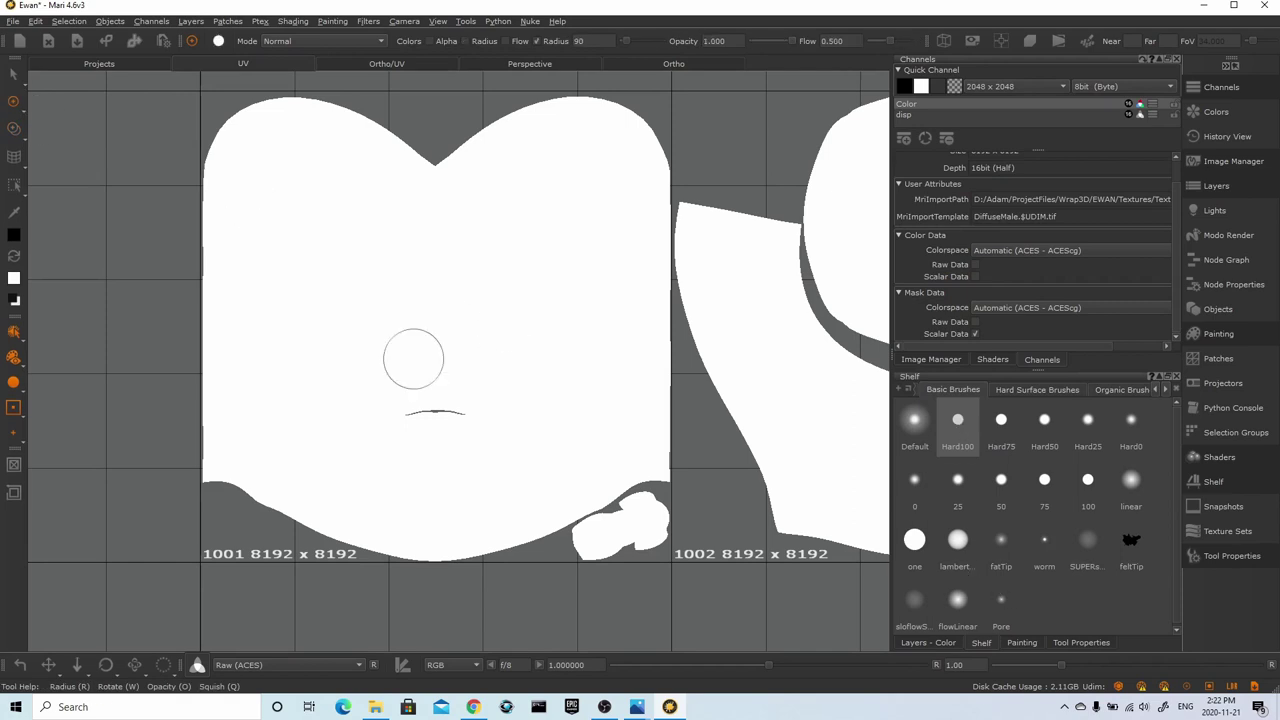
mouse_move(413, 358)
mouse_down()
mouse_move(424, 342)
mouse_move(430, 368)
mouse_move(249, 210)
mouse_move(298, 606)
mouse_move(823, 430)
mouse_up()
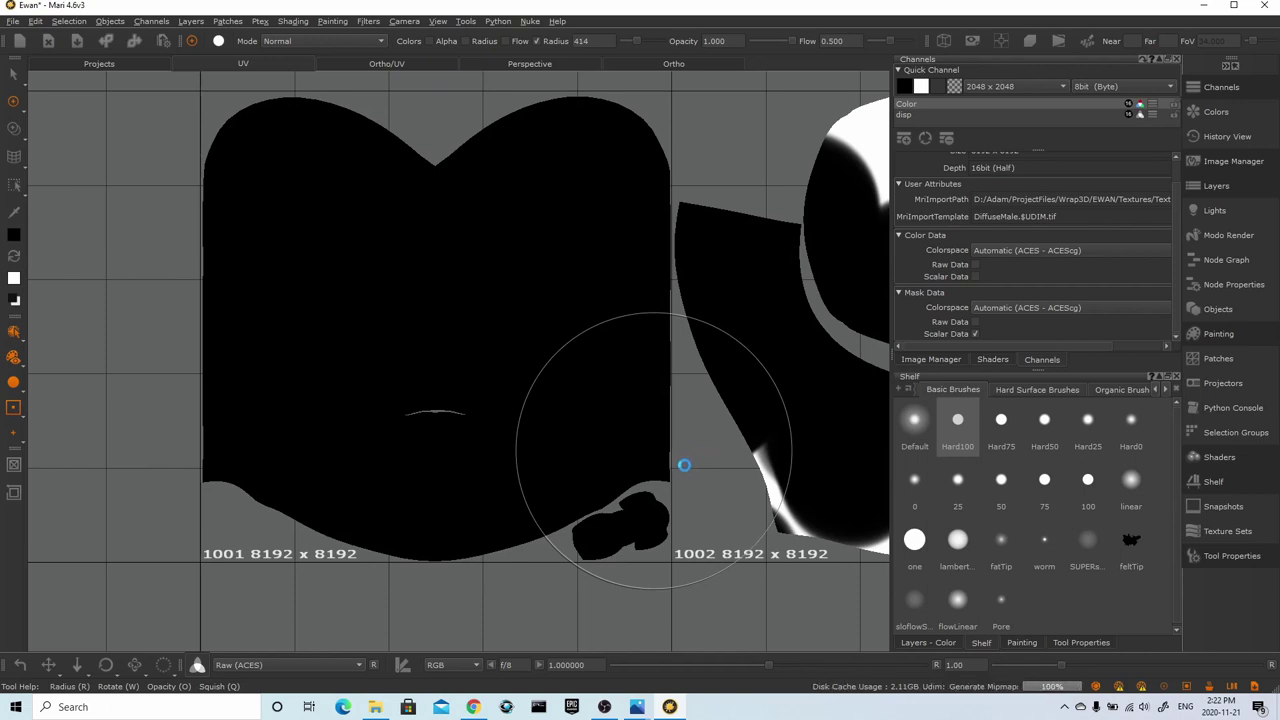
scroll(285, 322, down, 3)
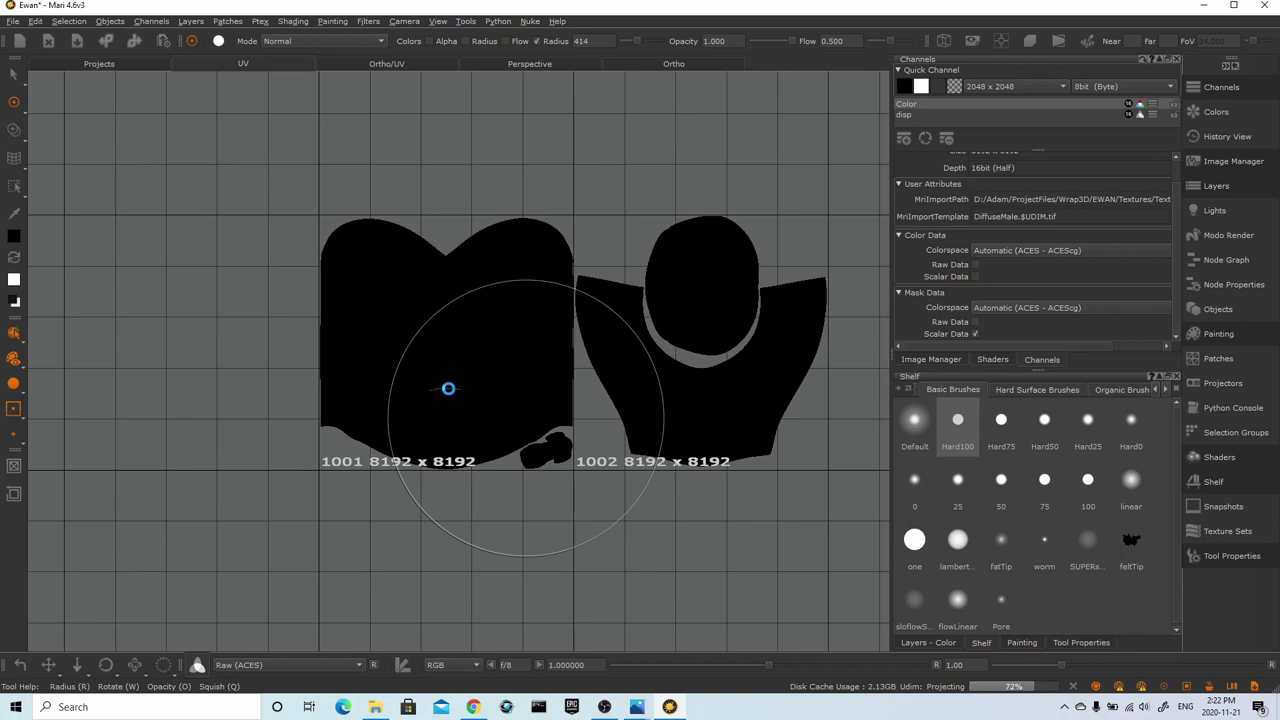
Turn on the wireframe overlay in the canvas display properties
right_click(464, 373)
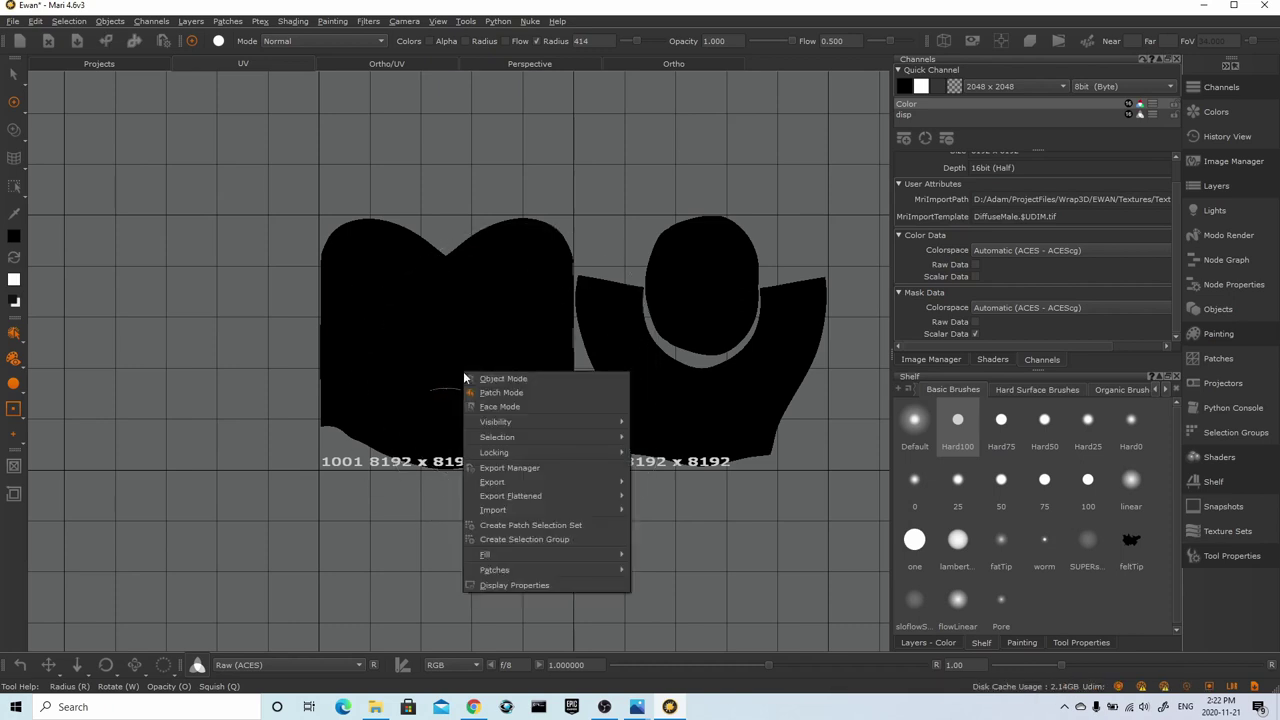
click(535, 587)
click(629, 600)
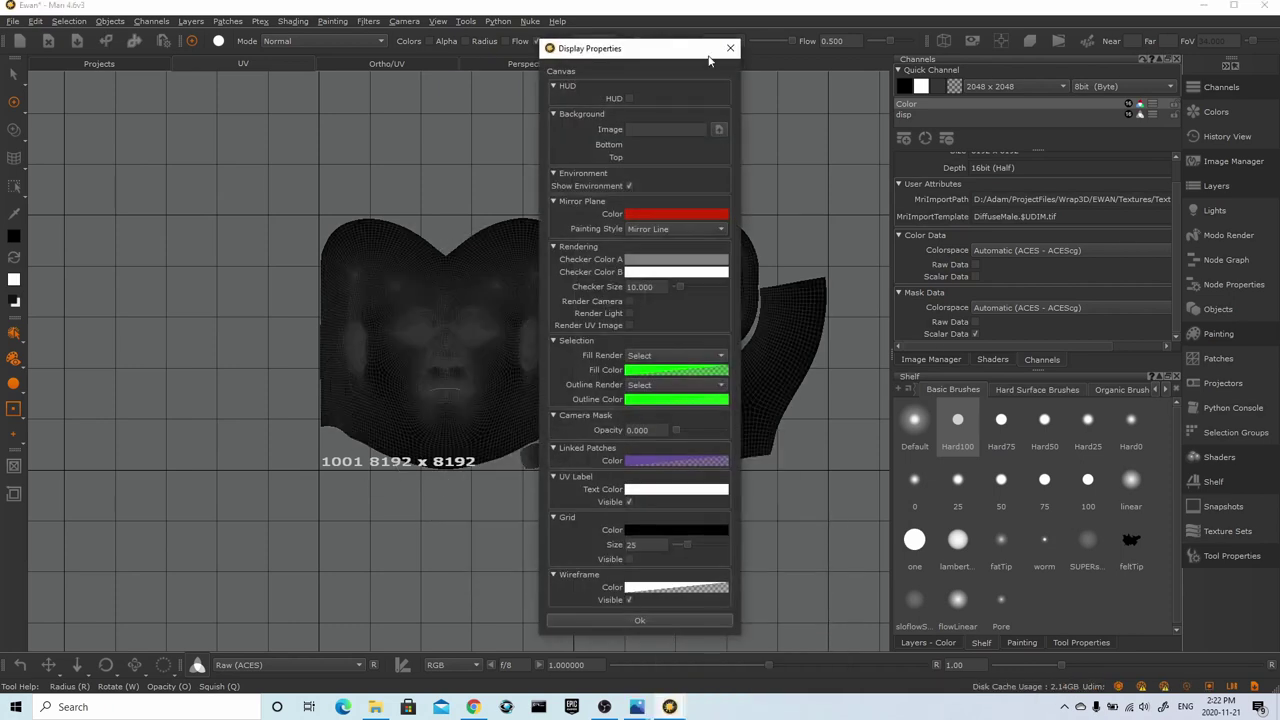
click(730, 48)
Paint the lip area white on the mask with the flowLinear brush at radius 64, and trim the mouth corners with black
scroll(471, 414, up, 10)
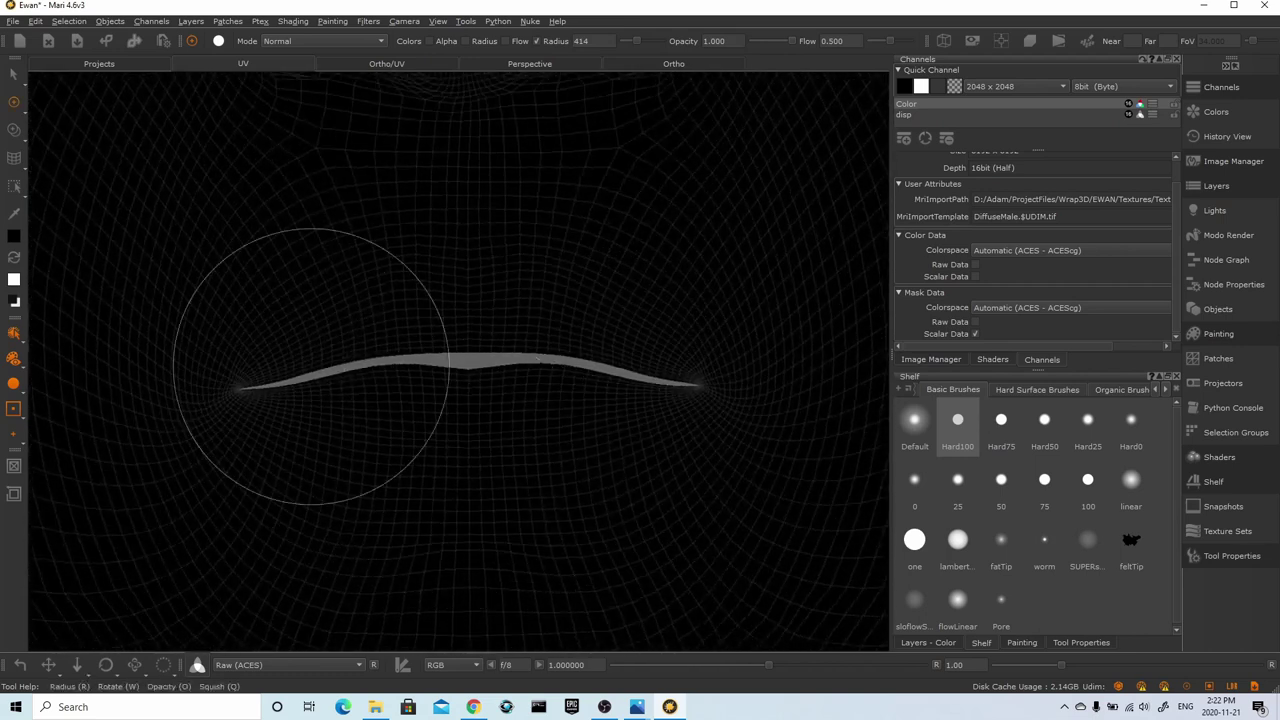
click(13, 257)
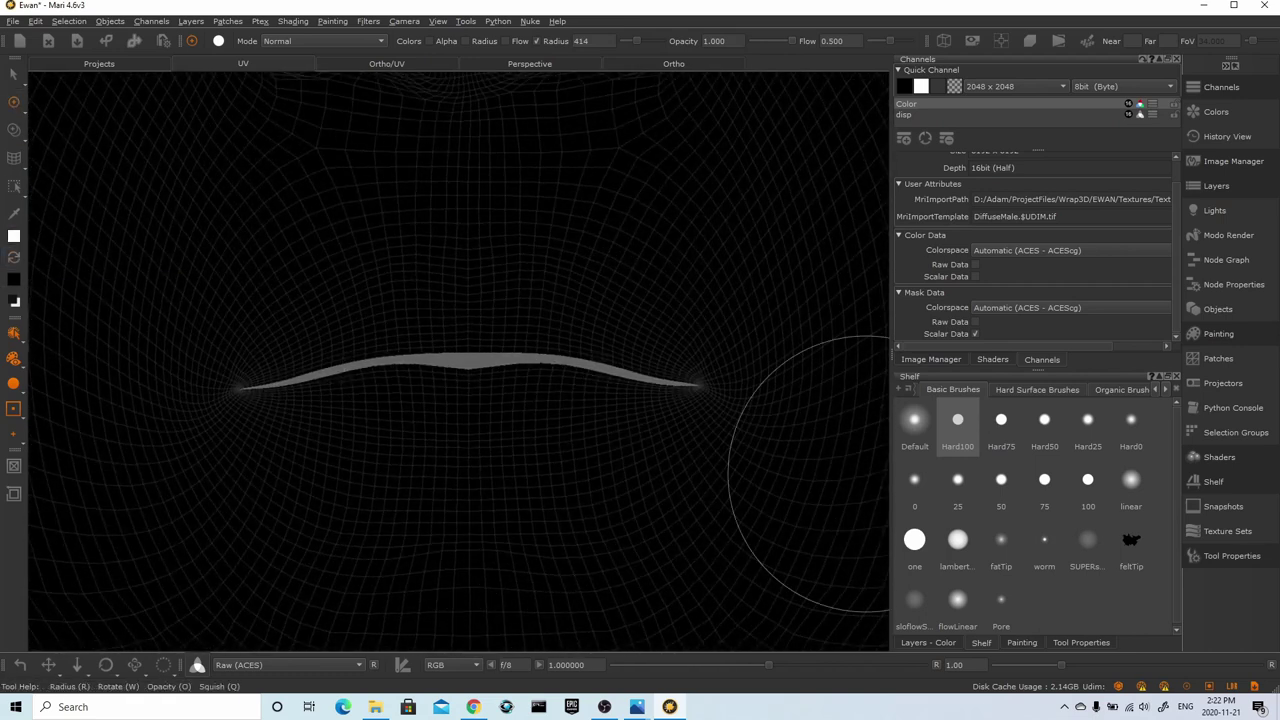
click(958, 598)
mouse_move(475, 362)
mouse_down()
mouse_move(375, 363)
mouse_move(538, 355)
mouse_move(555, 385)
mouse_move(405, 395)
mouse_move(555, 395)
mouse_move(391, 379)
mouse_move(318, 356)
mouse_move(266, 380)
mouse_move(283, 399)
mouse_move(382, 410)
mouse_move(531, 409)
mouse_move(676, 381)
mouse_move(565, 415)
mouse_up()
mouse_move(455, 373)
mouse_down()
mouse_move(660, 350)
mouse_move(535, 320)
mouse_up()
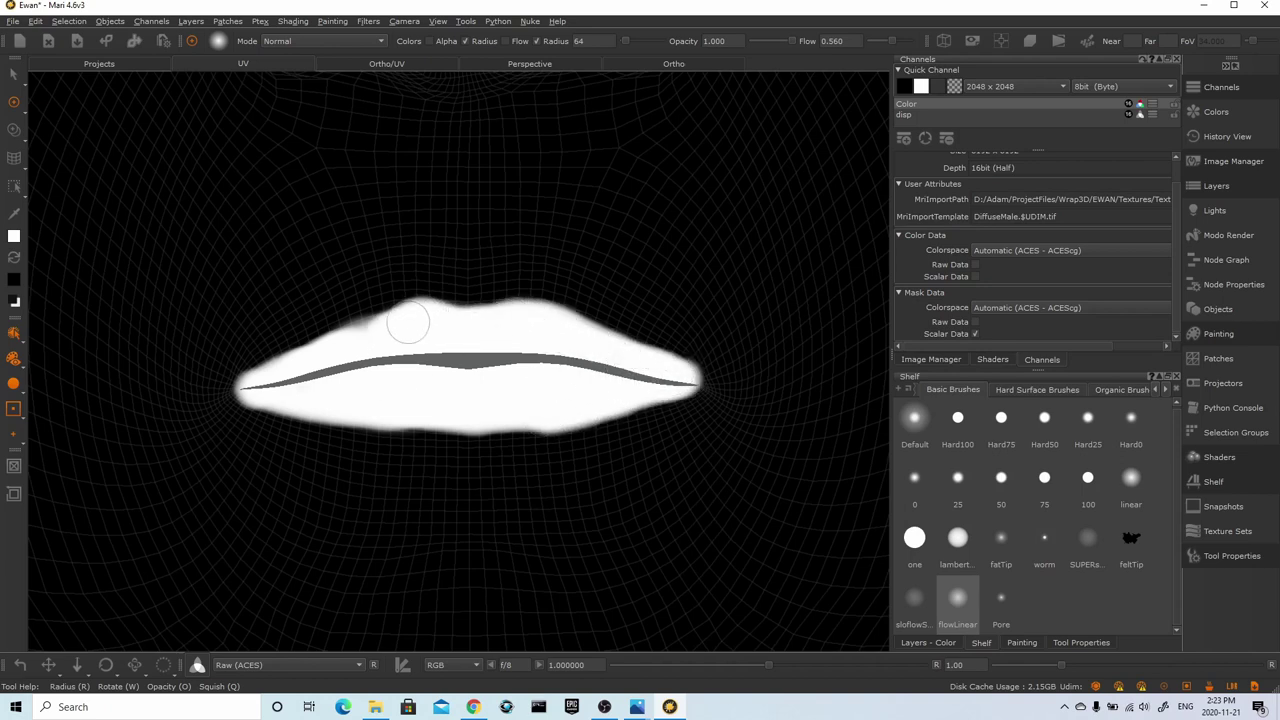
key(ctrl+z)
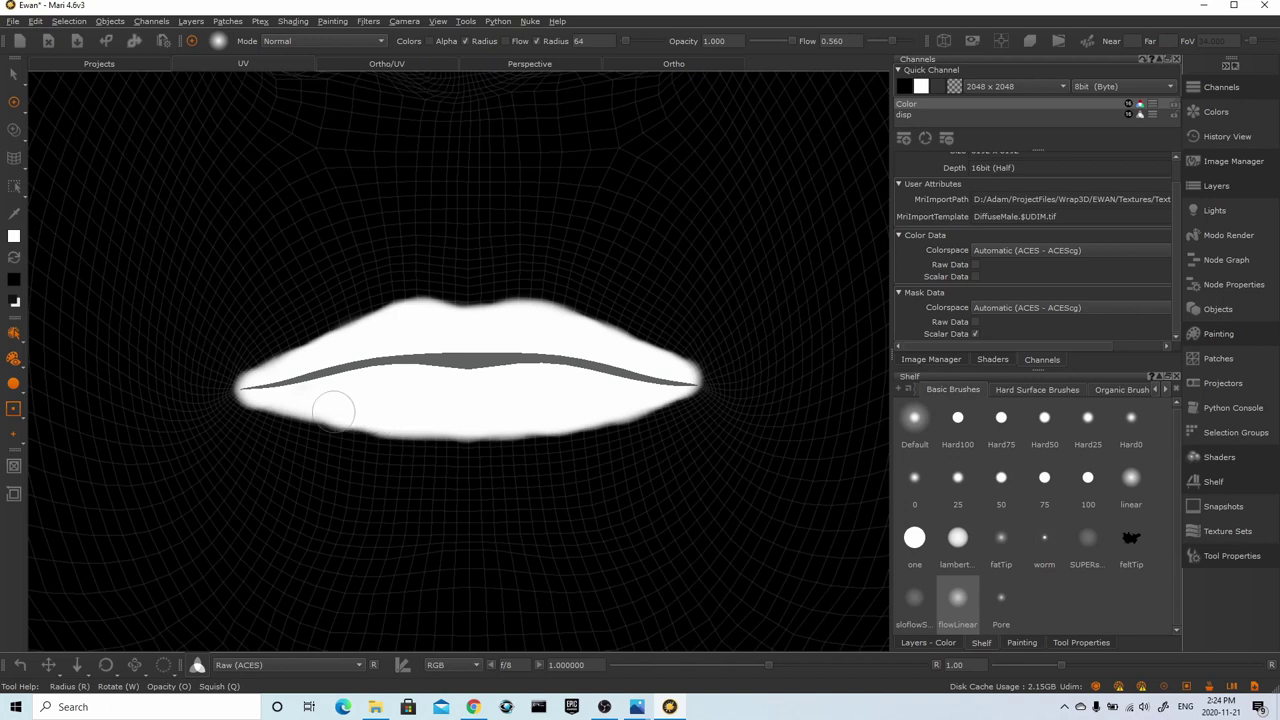
click(14, 301)
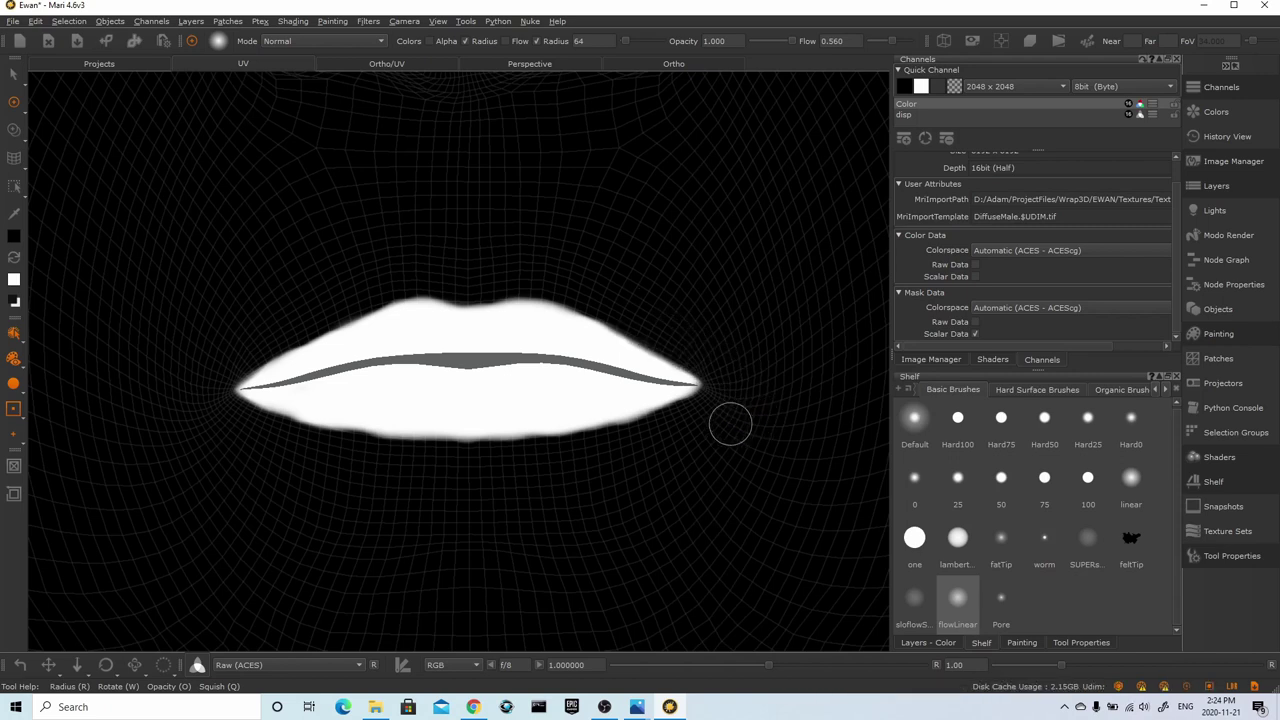
scroll(731, 423, down, 1)
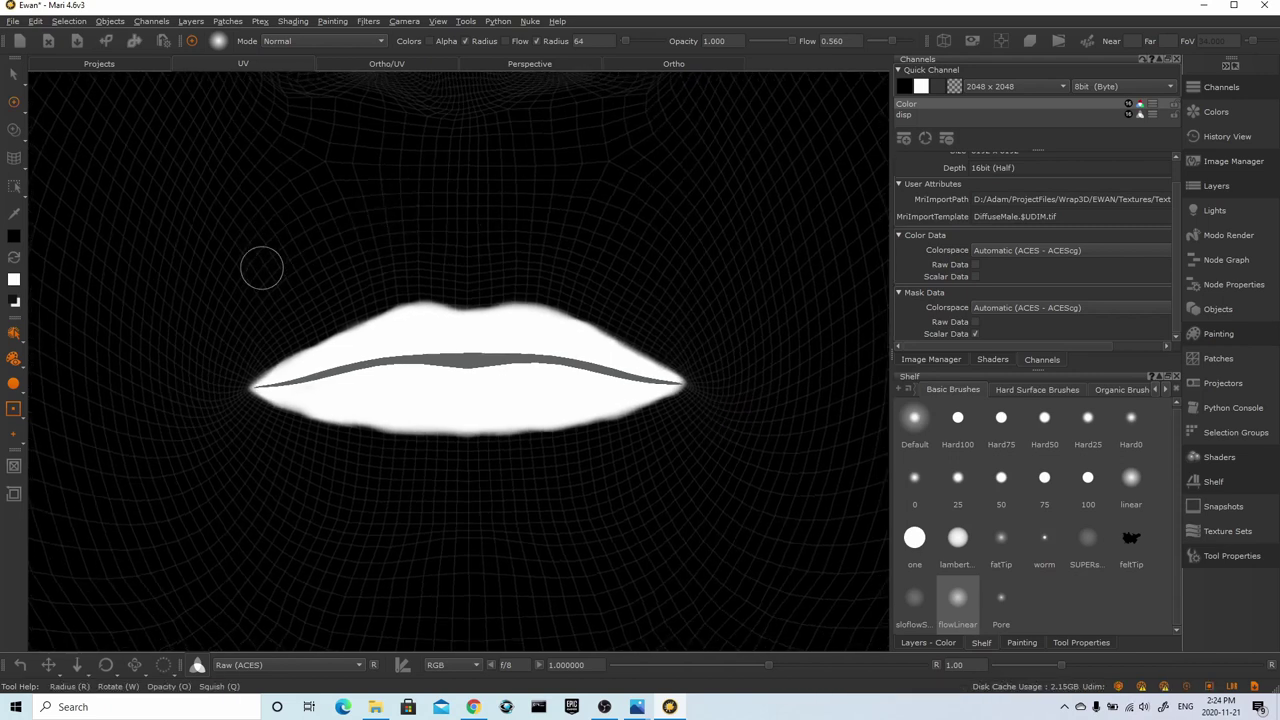
Switch the display to the current channel and look at the lips under the wireframe
click(918, 643)
click(13, 358)
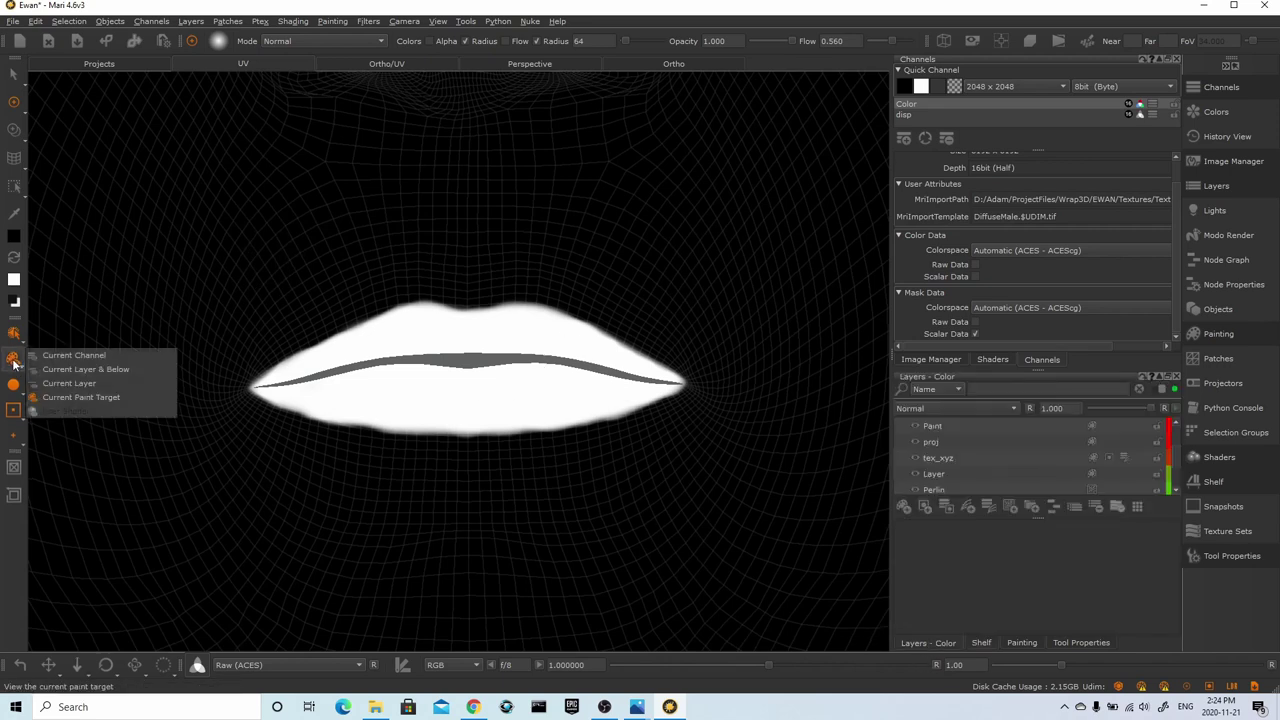
click(69, 357)
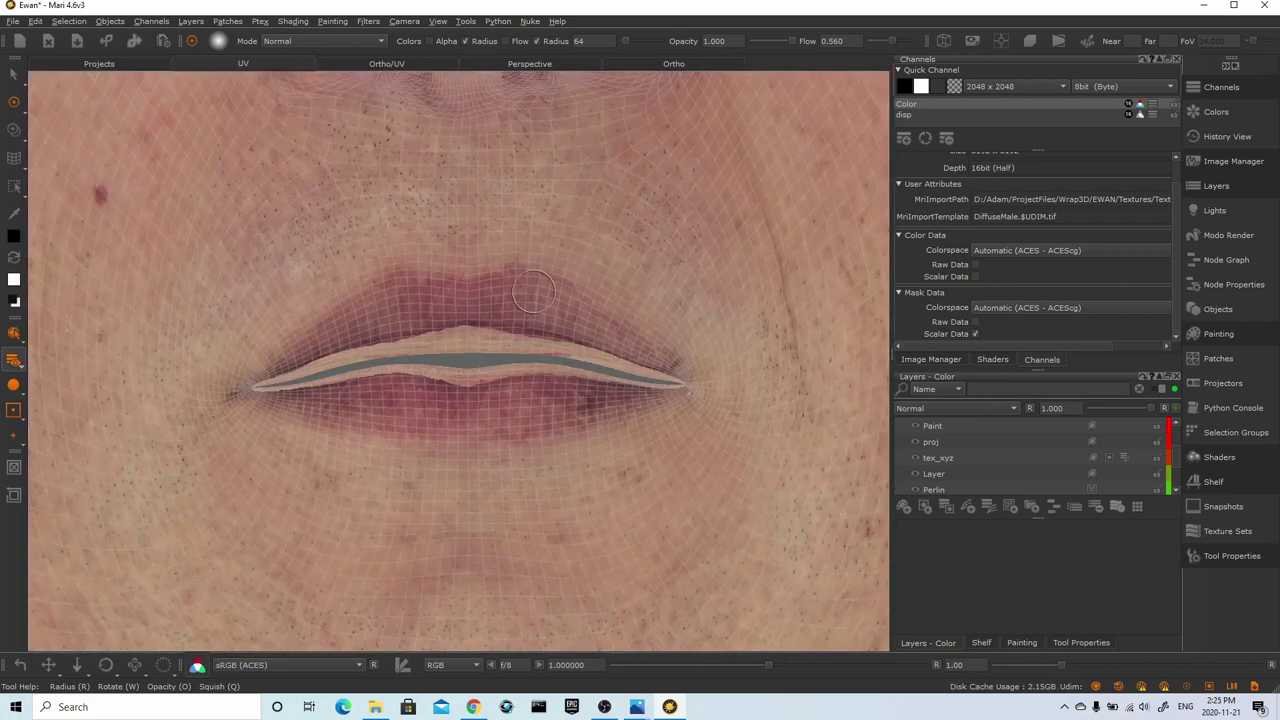
alt+right_drag(527, 316, 565, 351)
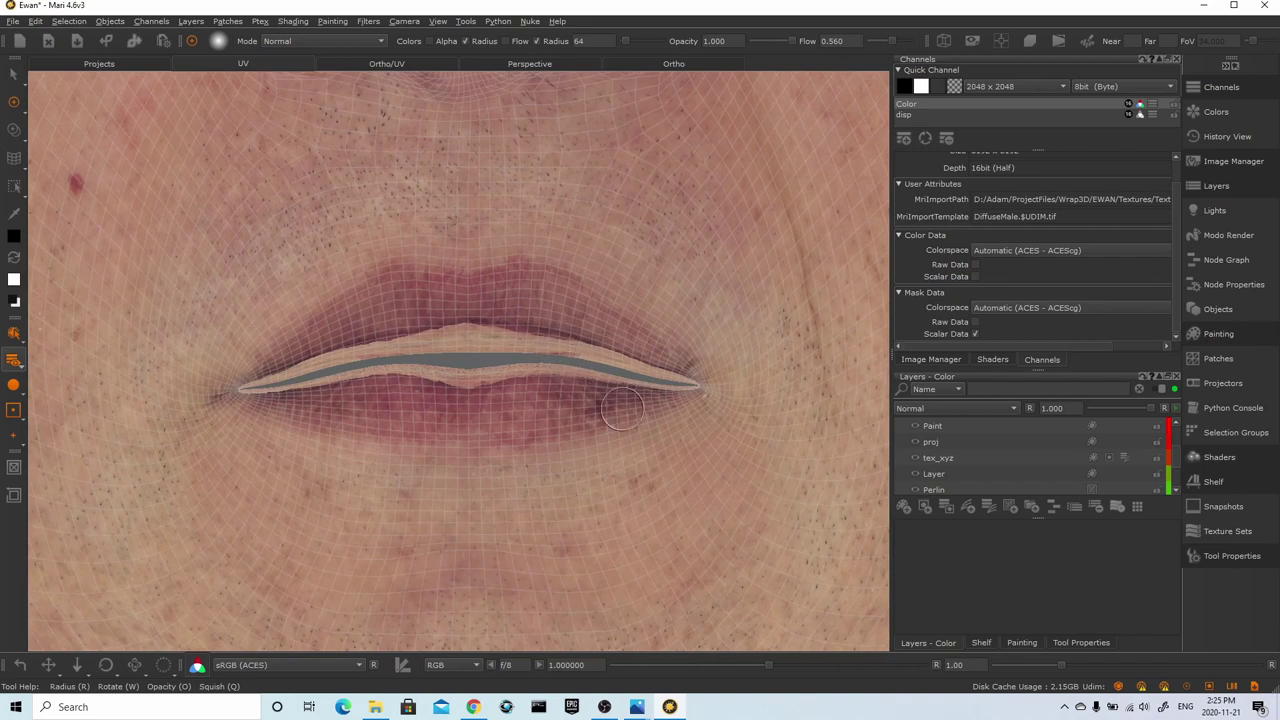
Turn off the wireframe overlay in the UV view's display properties
right_click(555, 393)
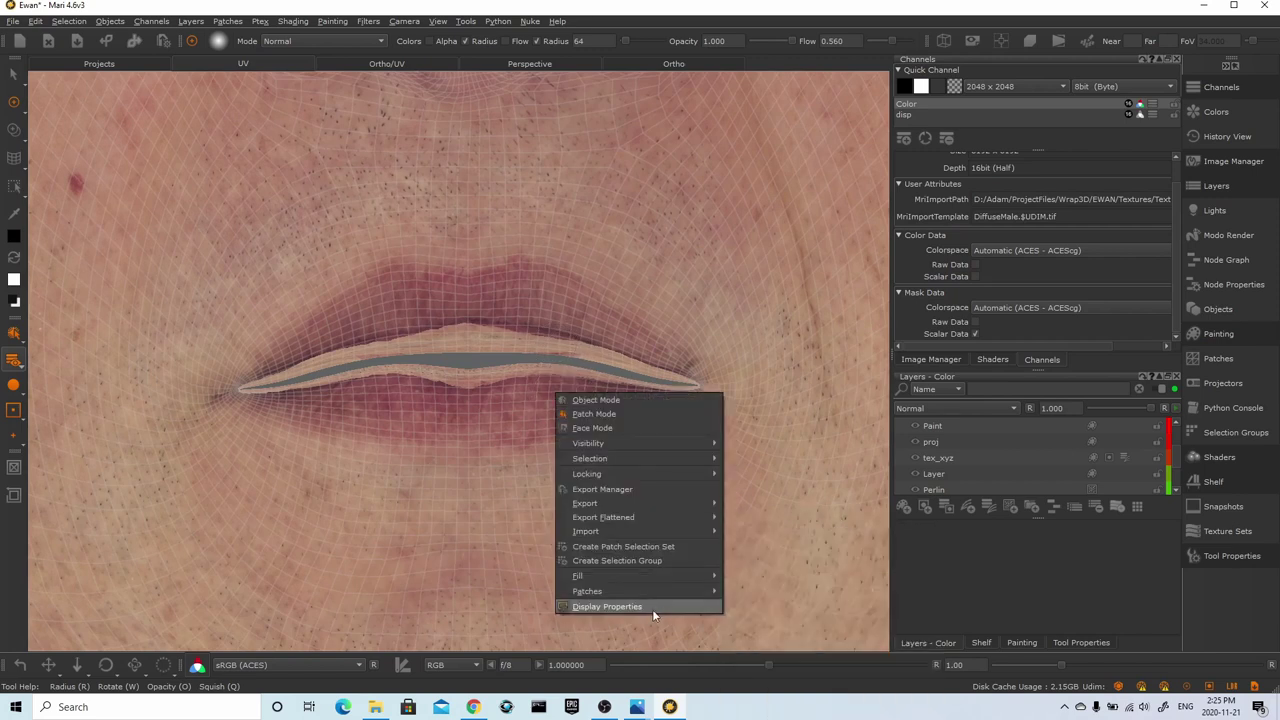
click(652, 609)
click(730, 48)
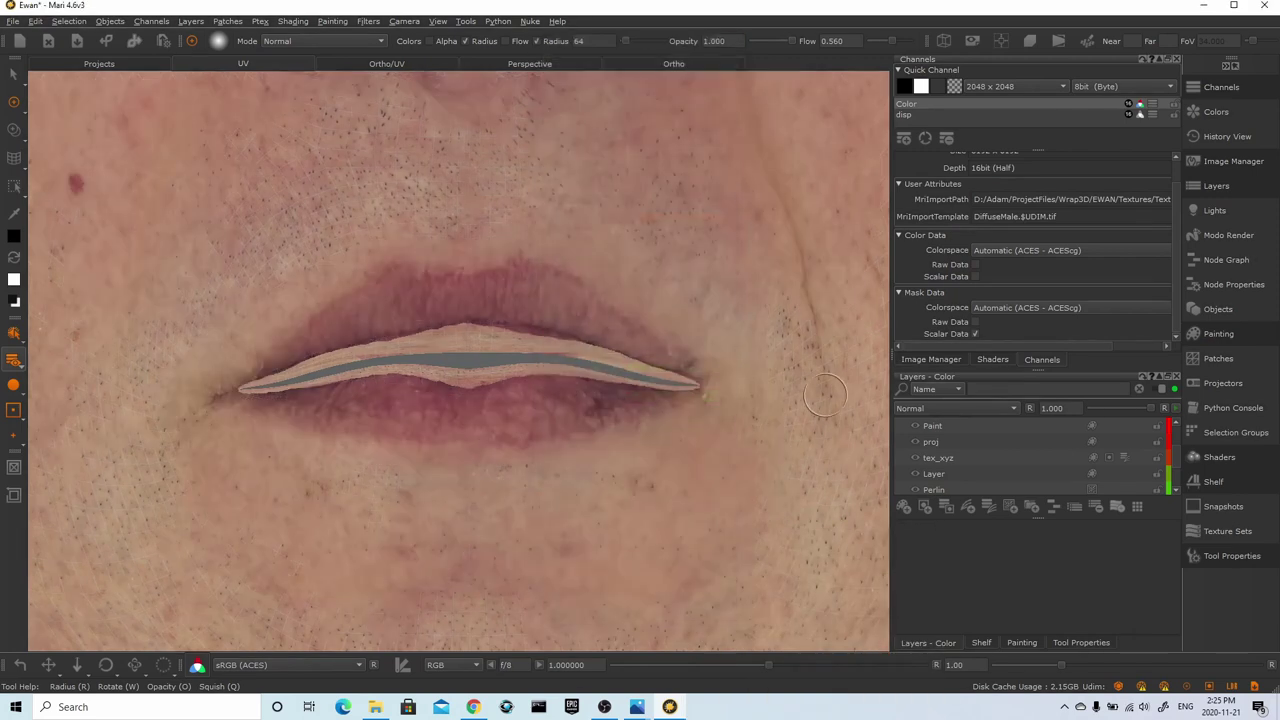
Set the Blackpoint of the Grade2 adjustment on tex_xyz to -0.005 and compare the lips with the reference photo
click(1124, 458)
drag(1176, 599, 1174, 598)
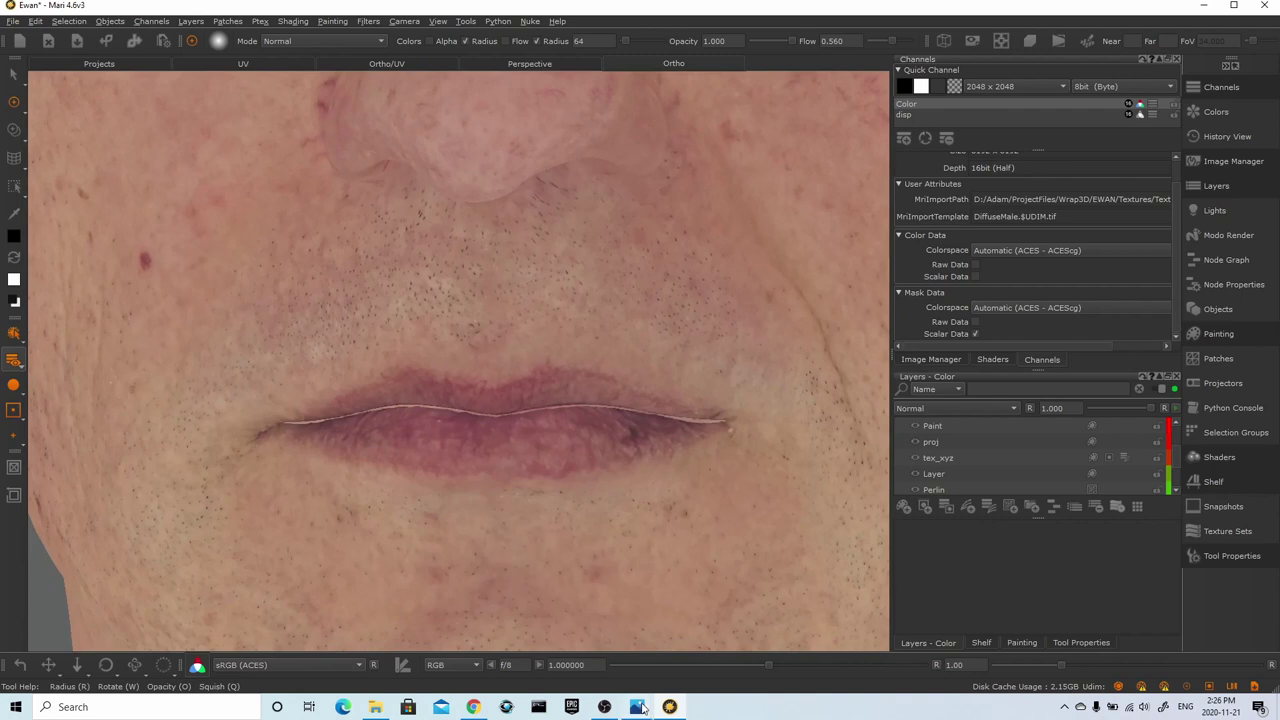
mouse_move(637, 707)
click(633, 652)
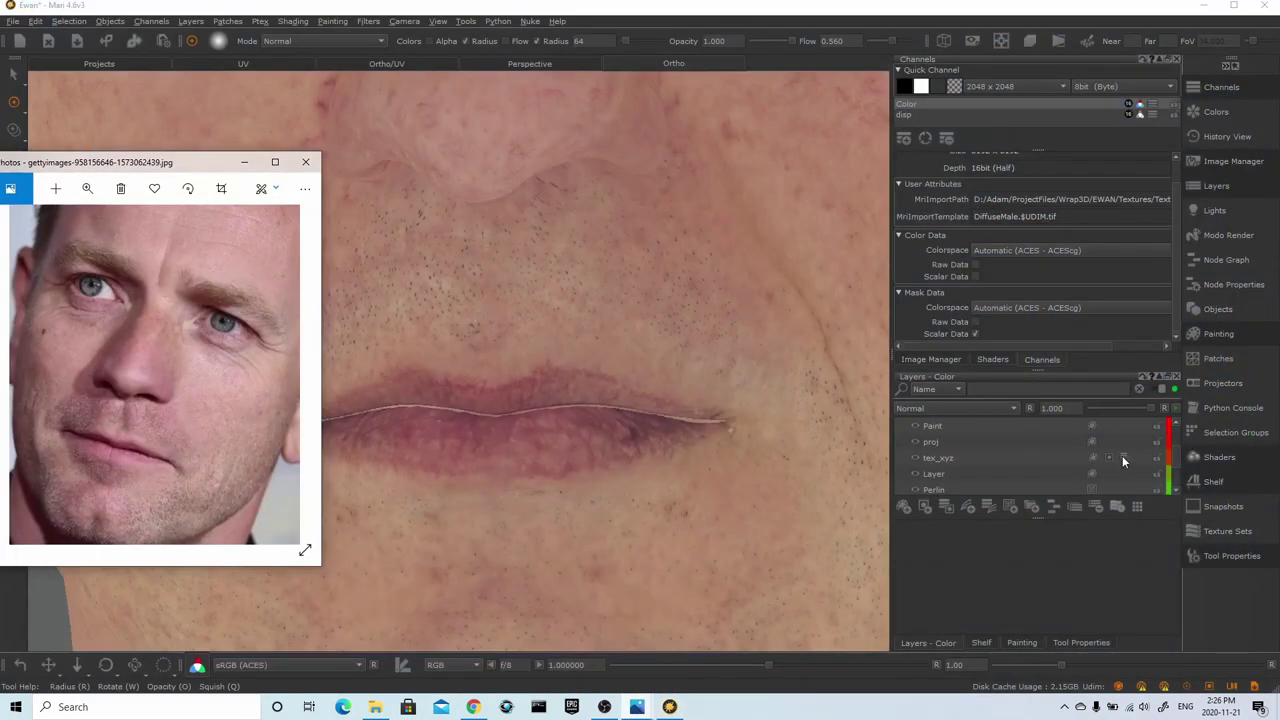
Set the green component of Grade2's Multiply to 0.95 and check the lip colour against the reference photo
click(1122, 458)
click(1243, 667)
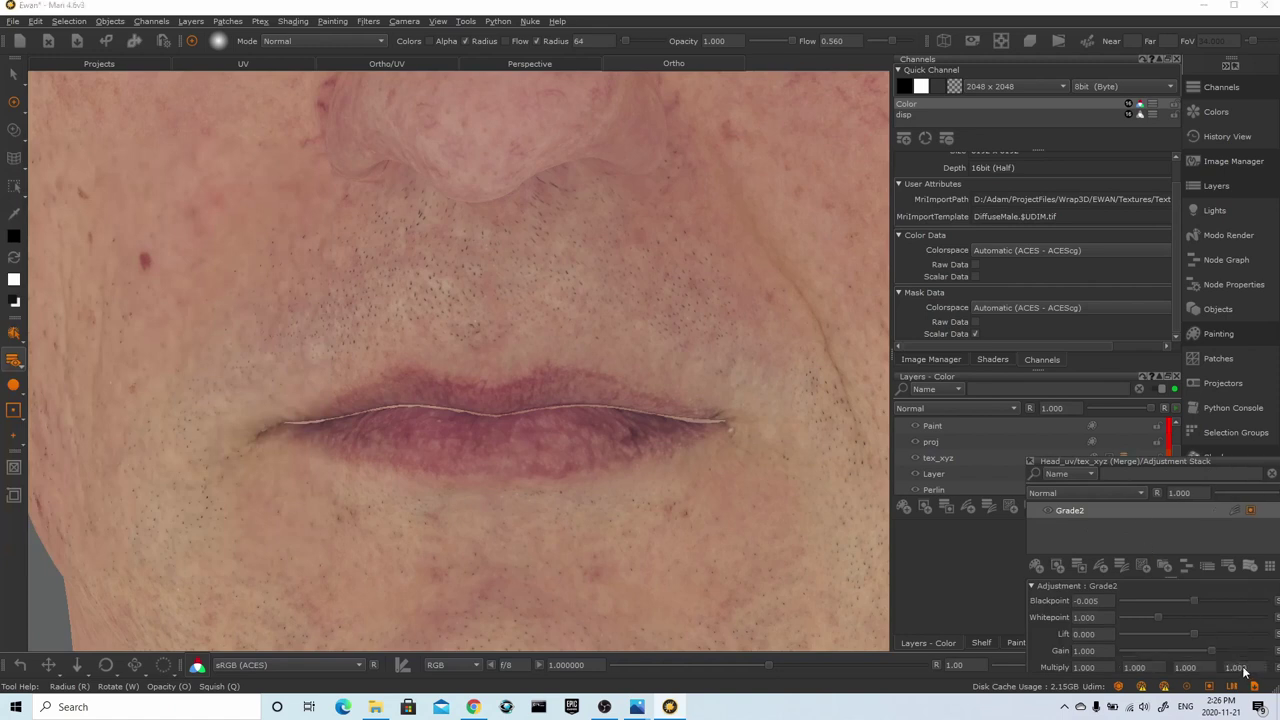
click(1140, 661)
text(.95)
key(Return)
mouse_move(637, 707)
click(694, 653)
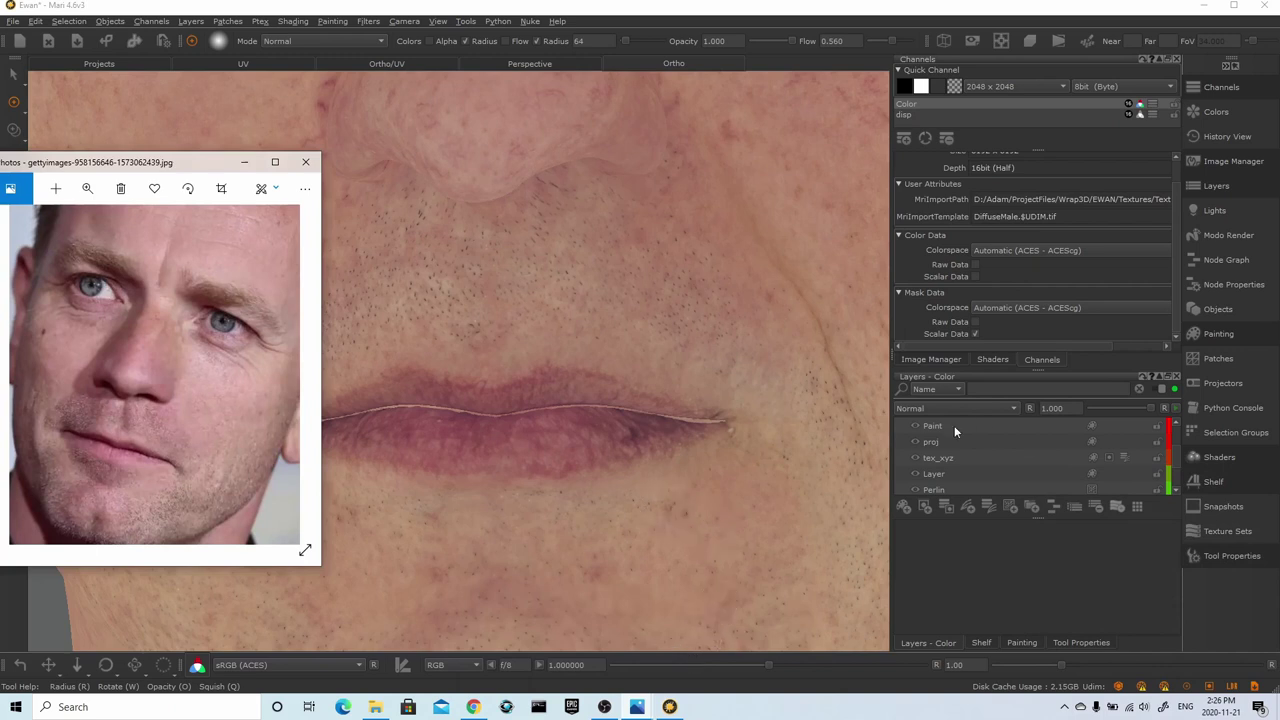
click(1124, 457)
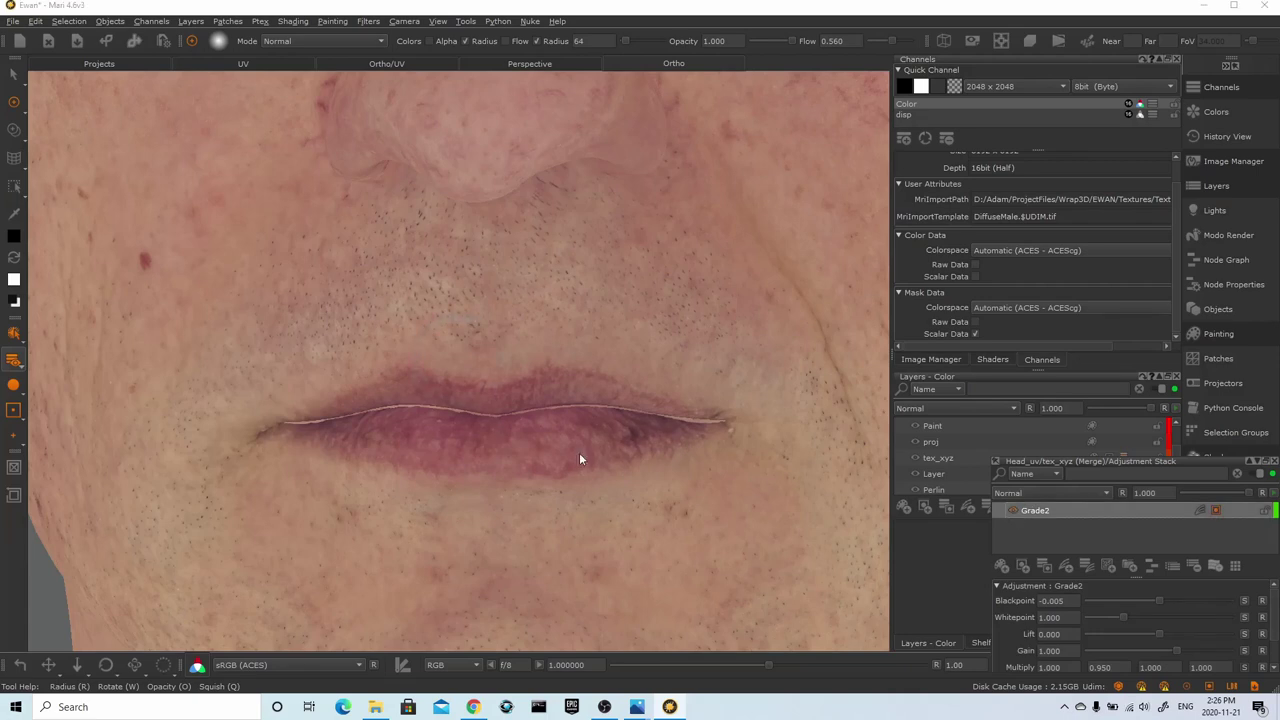
Choose the soft SUPERs brush from the basic brushes and reopen the adjustment stack of the tex_xyz layer
click(981, 643)
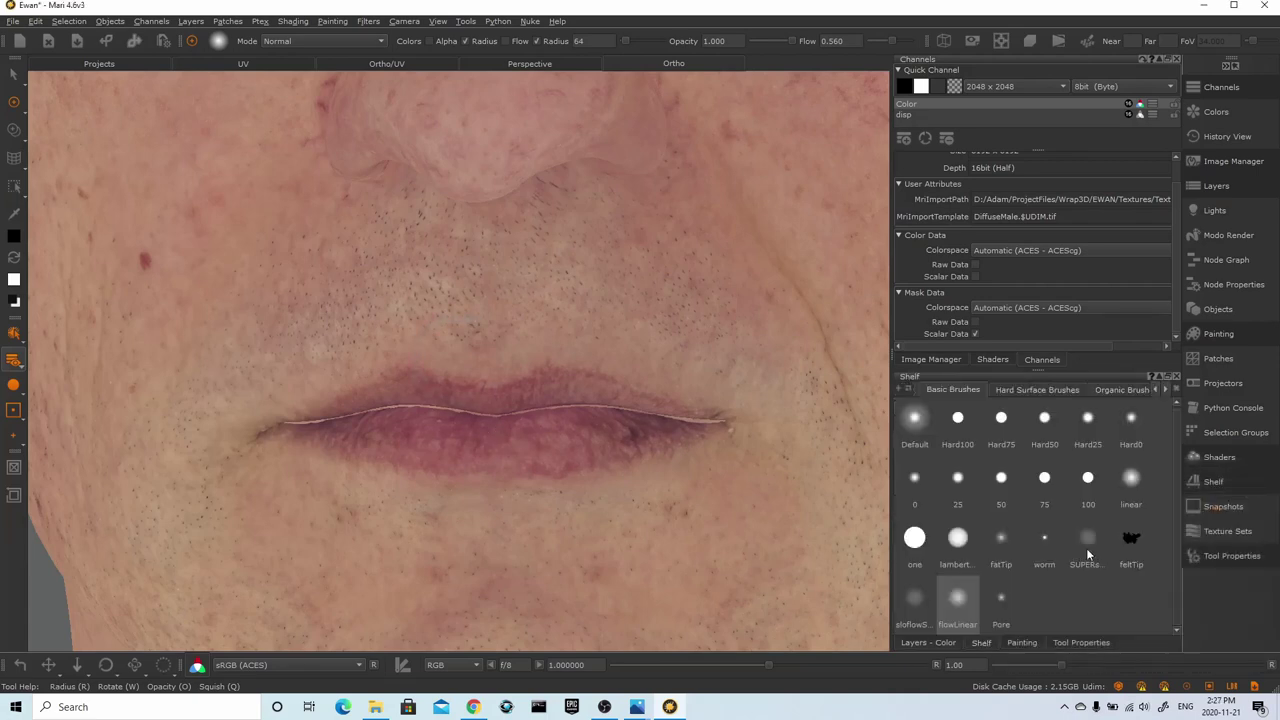
click(1088, 549)
scroll(571, 429, up, 5)
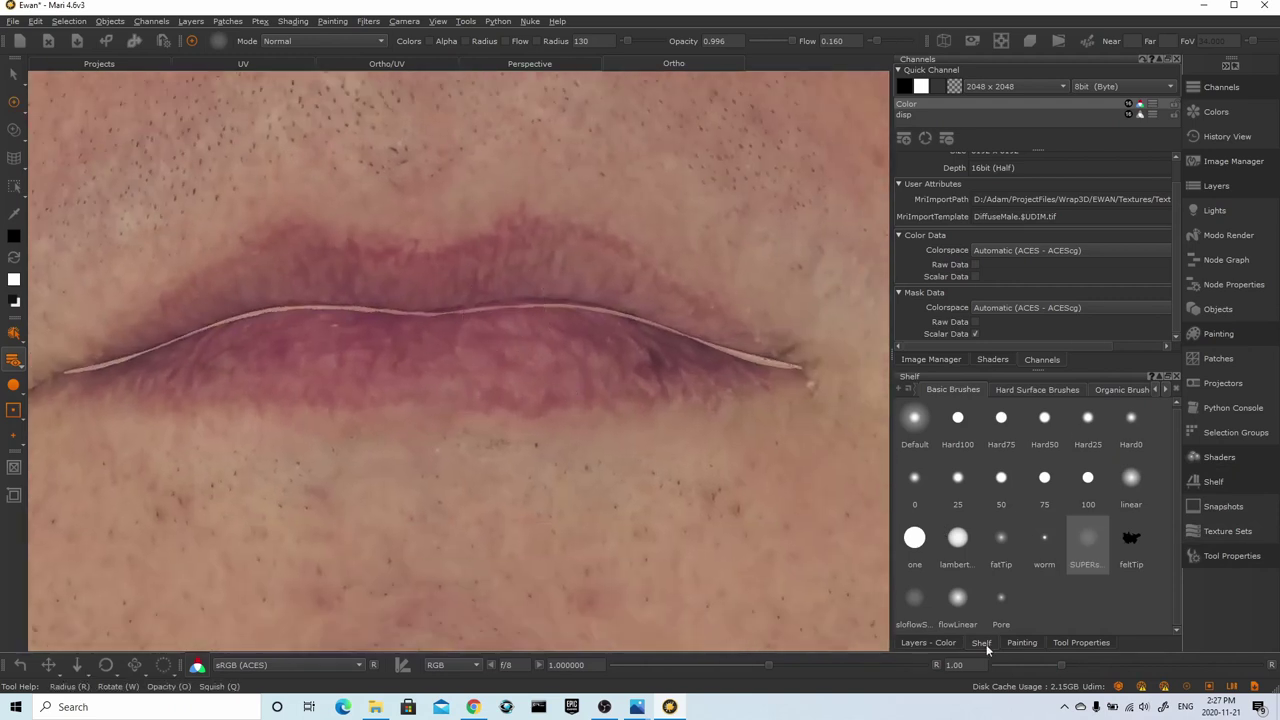
click(932, 643)
click(1122, 455)
click(1122, 455)
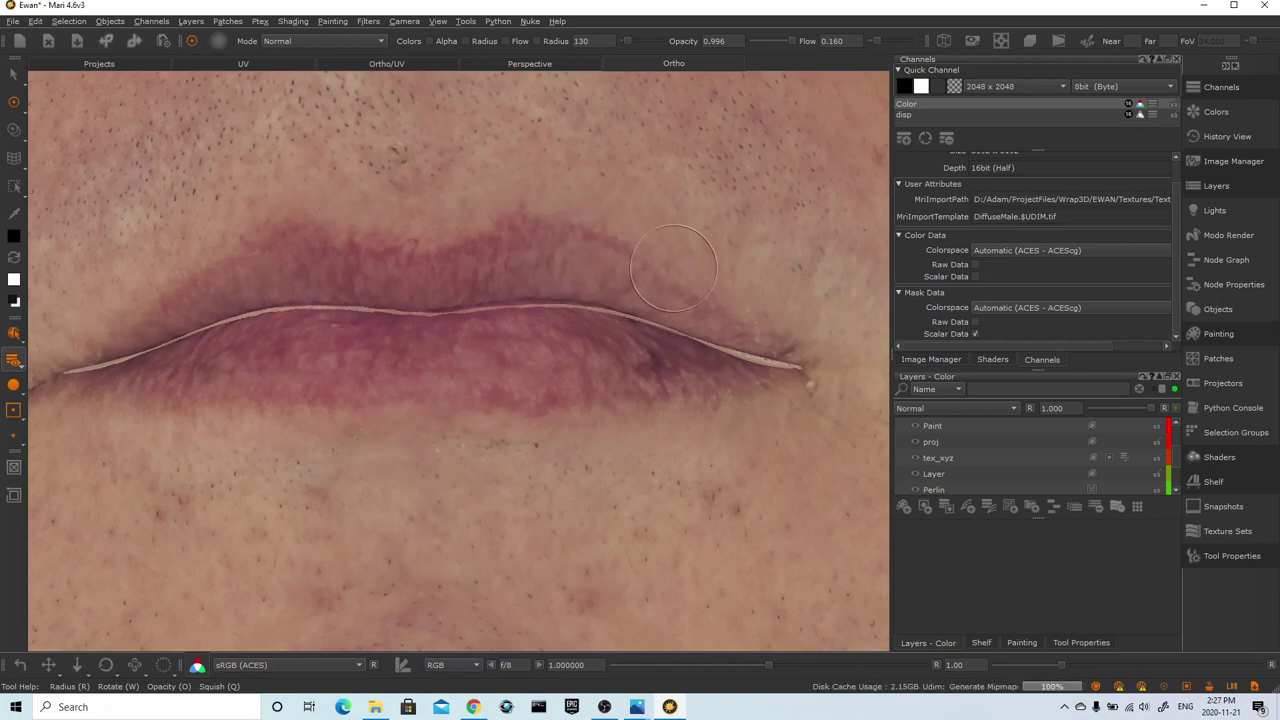
Examine the Grade2 adjustment's effect on the lips, both up close and across the whole face
alt+right_drag(672, 266, 550, 268)
alt+drag(550, 264, 600, 284)
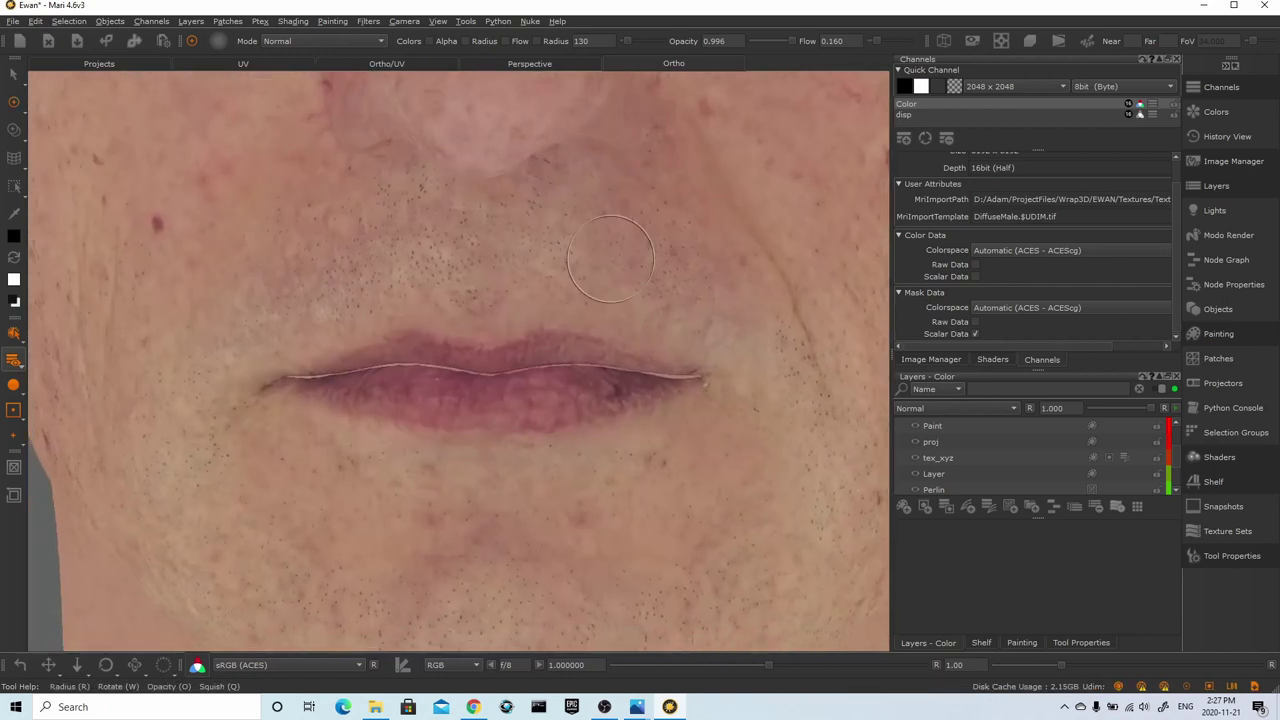
click(1126, 457)
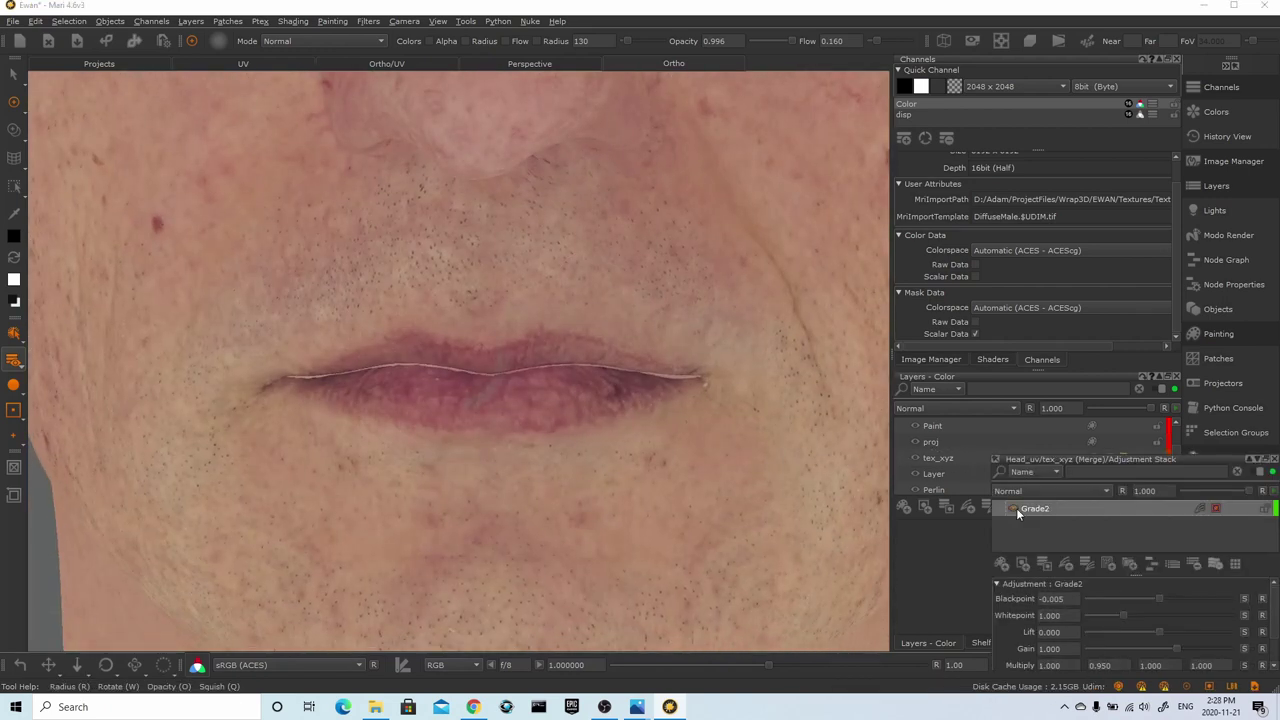
click(685, 206)
alt+right_drag(685, 206, 610, 190)
right_click(702, 146)
alt+right_drag(712, 164, 556, 216)
alt+middle_drag(556, 216, 548, 280)
scroll(548, 280, up, 5)
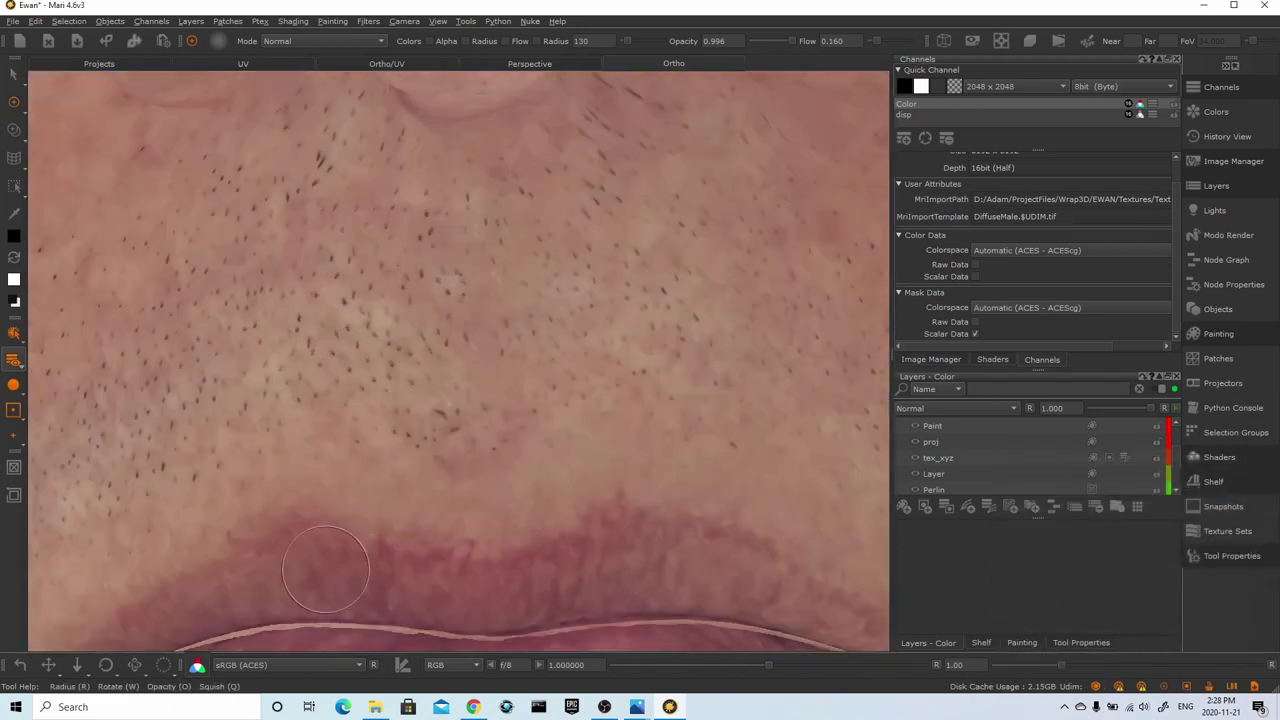
scroll(537, 389, down, 5)
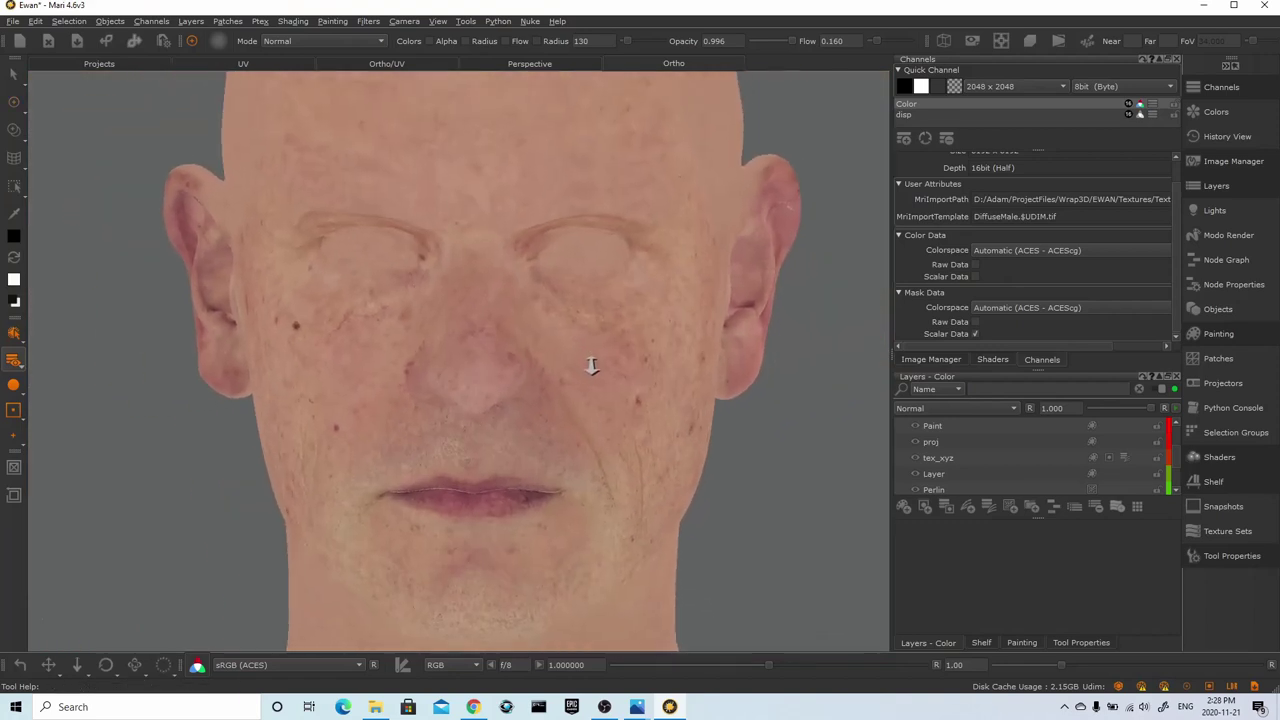
scroll(591, 366, up, 1)
Select the Paint layer and turn on the visibility of the Grade1 layer
click(944, 427)
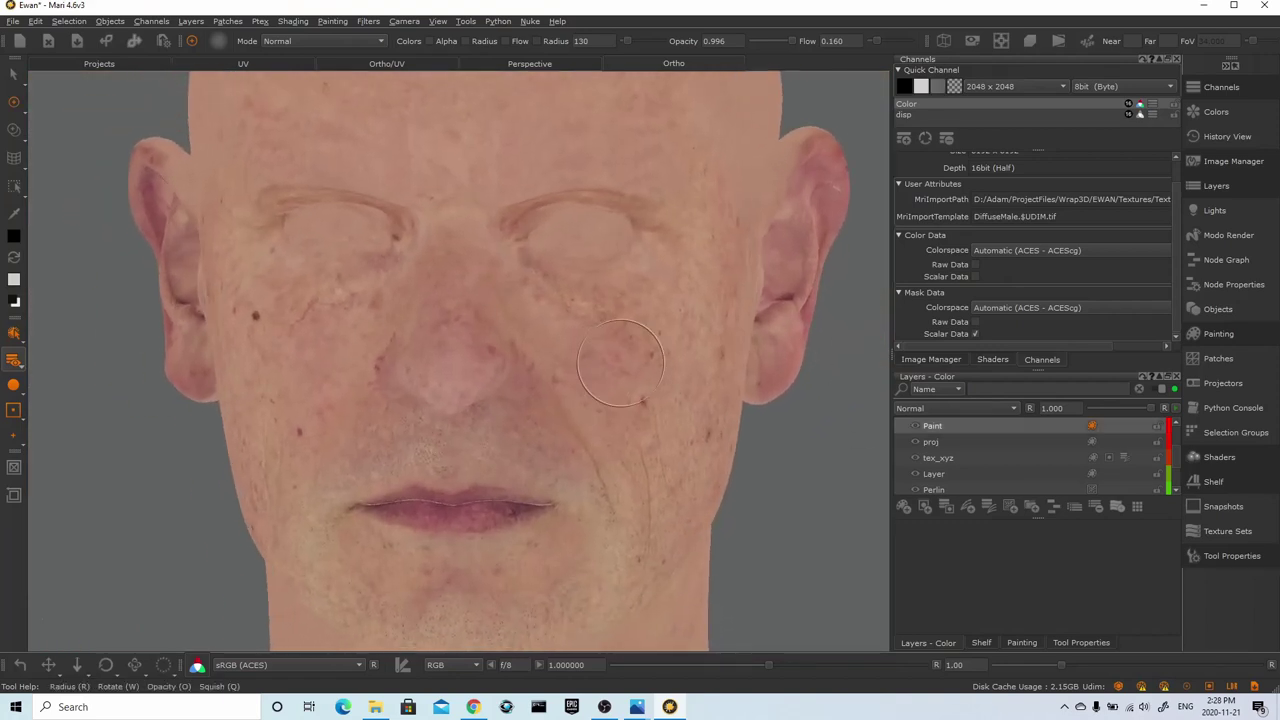
scroll(911, 434, up, 1)
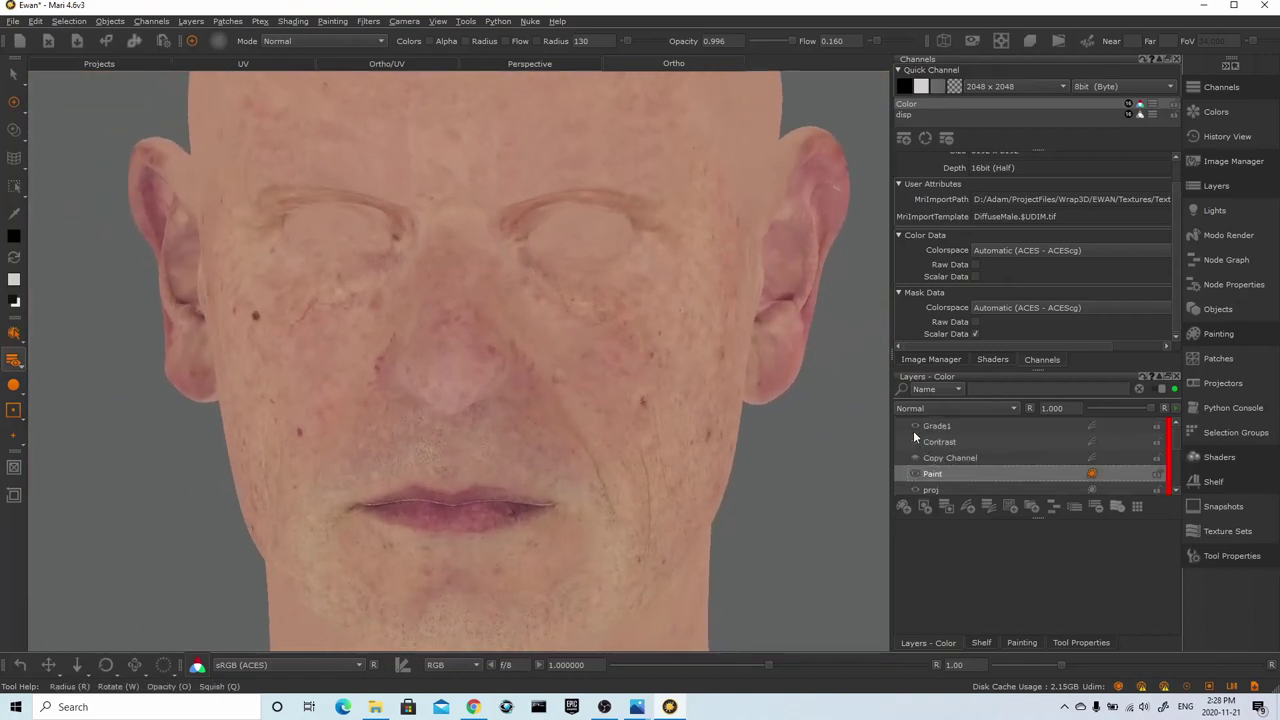
click(914, 427)
mouse_move(679, 298)
alt+mouse_down()
mouse_move(693, 286)
mouse_move(679, 296)
alt+mouse_up()
scroll(678, 296, up, 10)
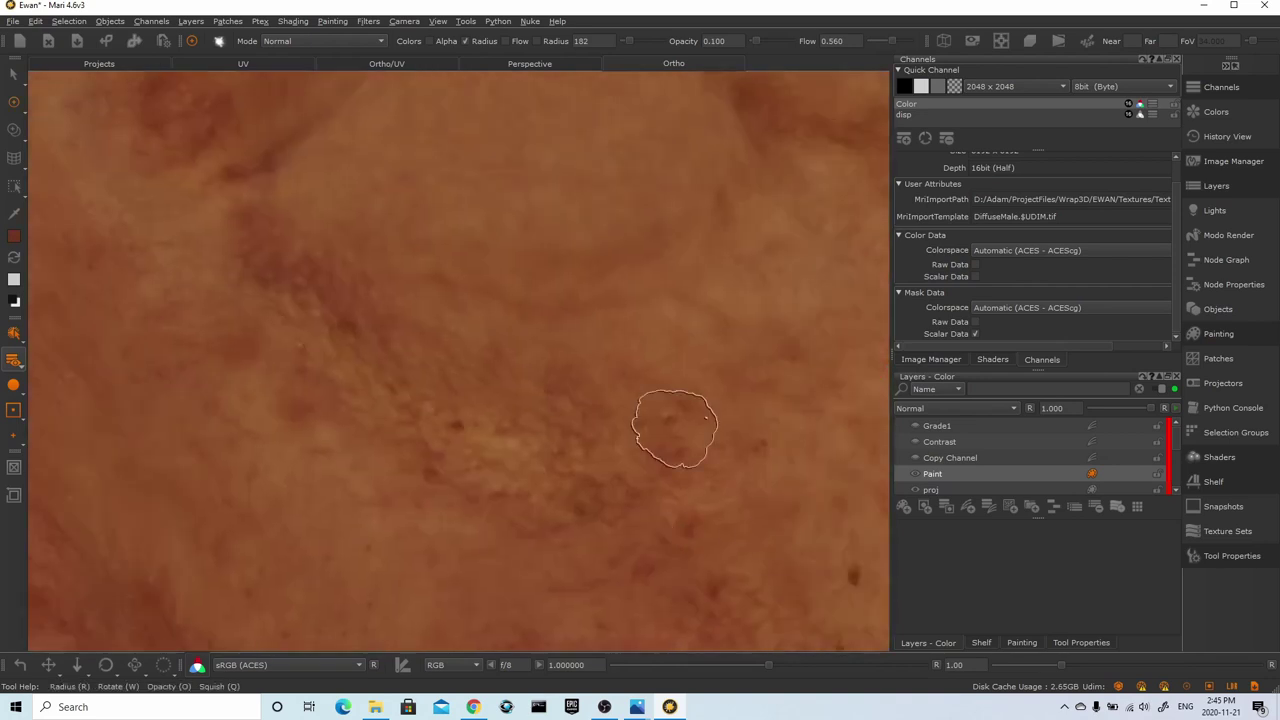
Set the brush opacity to 0.5 and turn on the wireframe overlay in the UV view
text(5)
click(244, 63)
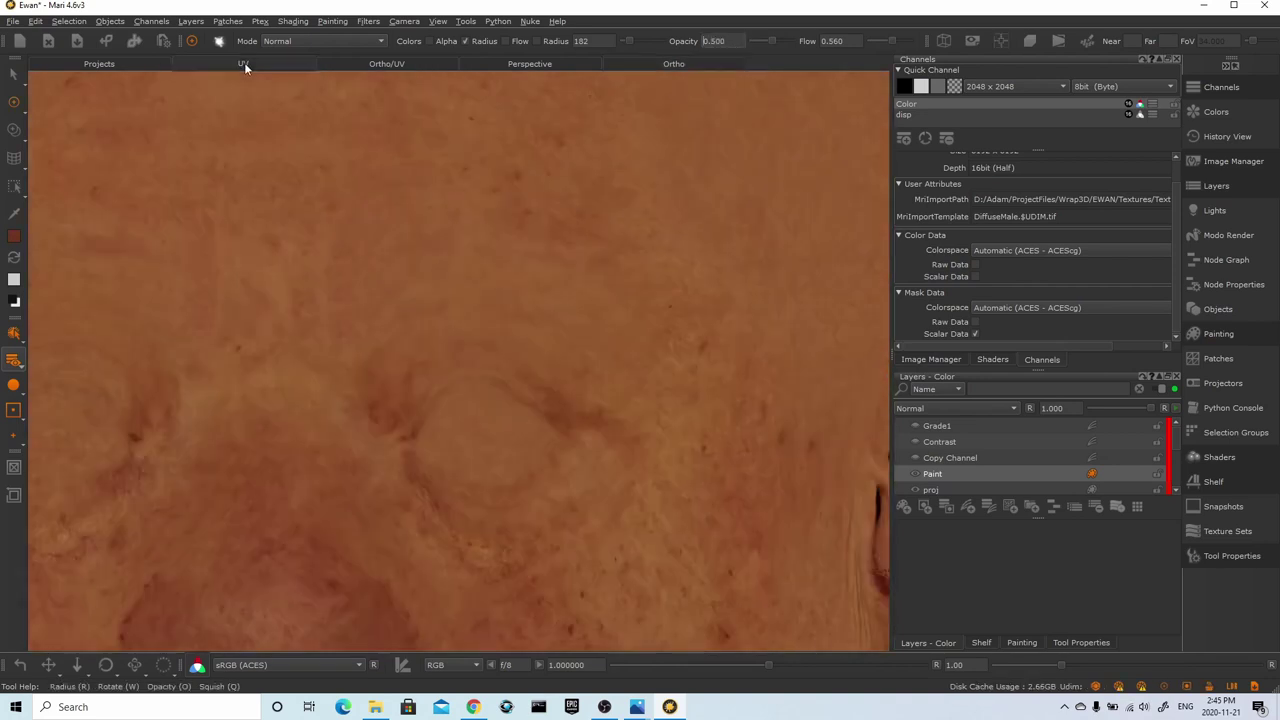
right_click(448, 423)
click(518, 631)
click(630, 600)
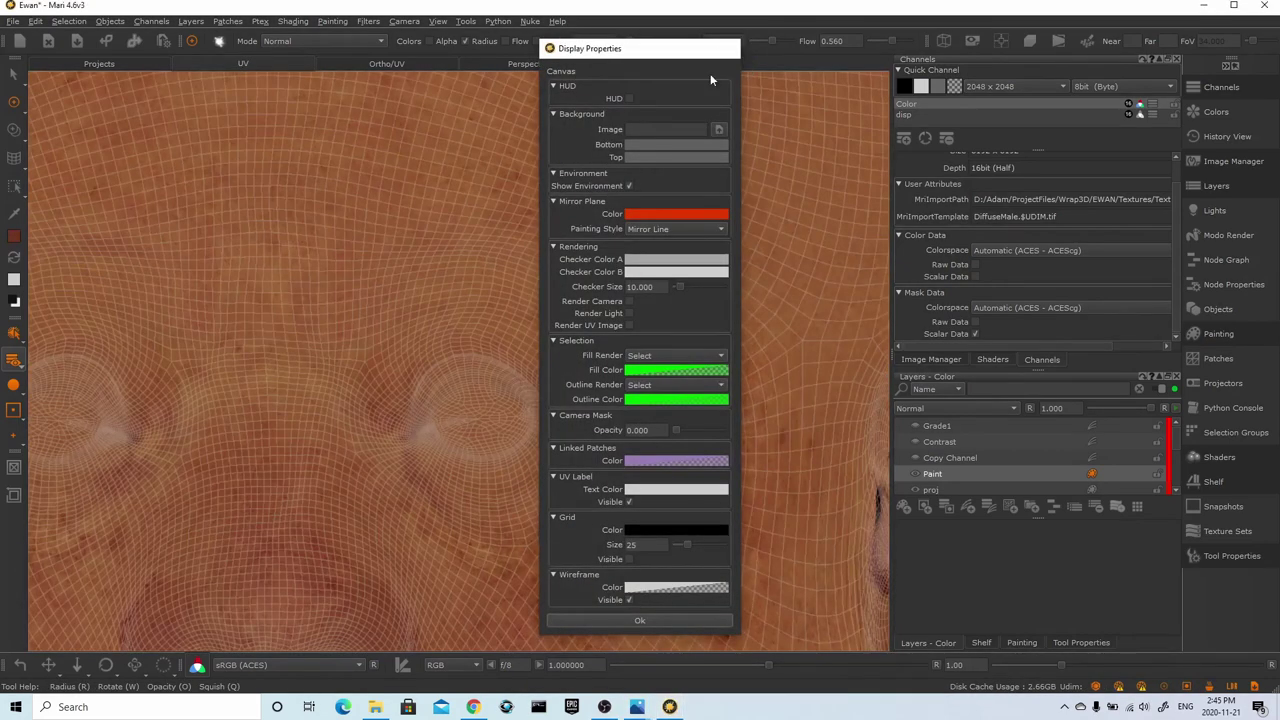
click(727, 48)
Paint both eye openings reddish brown in the UV view with the brush at radius 182, following the wireframe
scroll(694, 203, up, 5)
alt+middle_drag(694, 203, 690, 110)
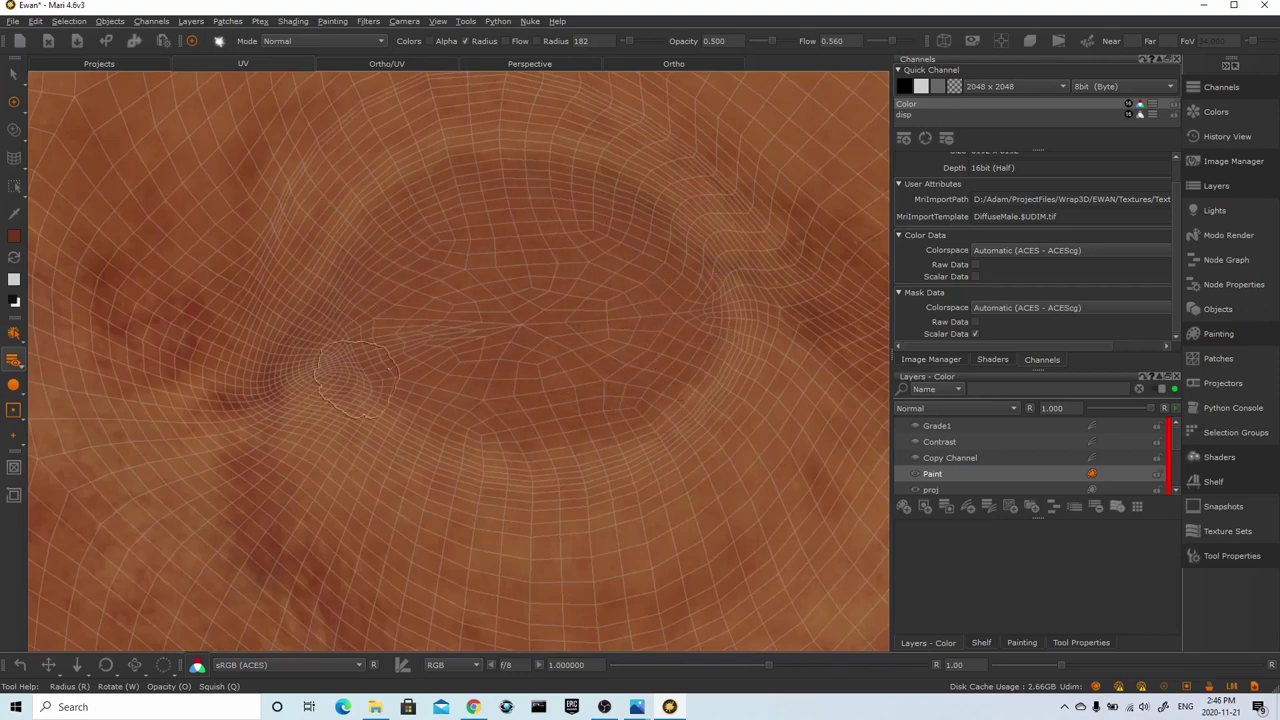
alt+middle_drag(646, 331, 689, 478)
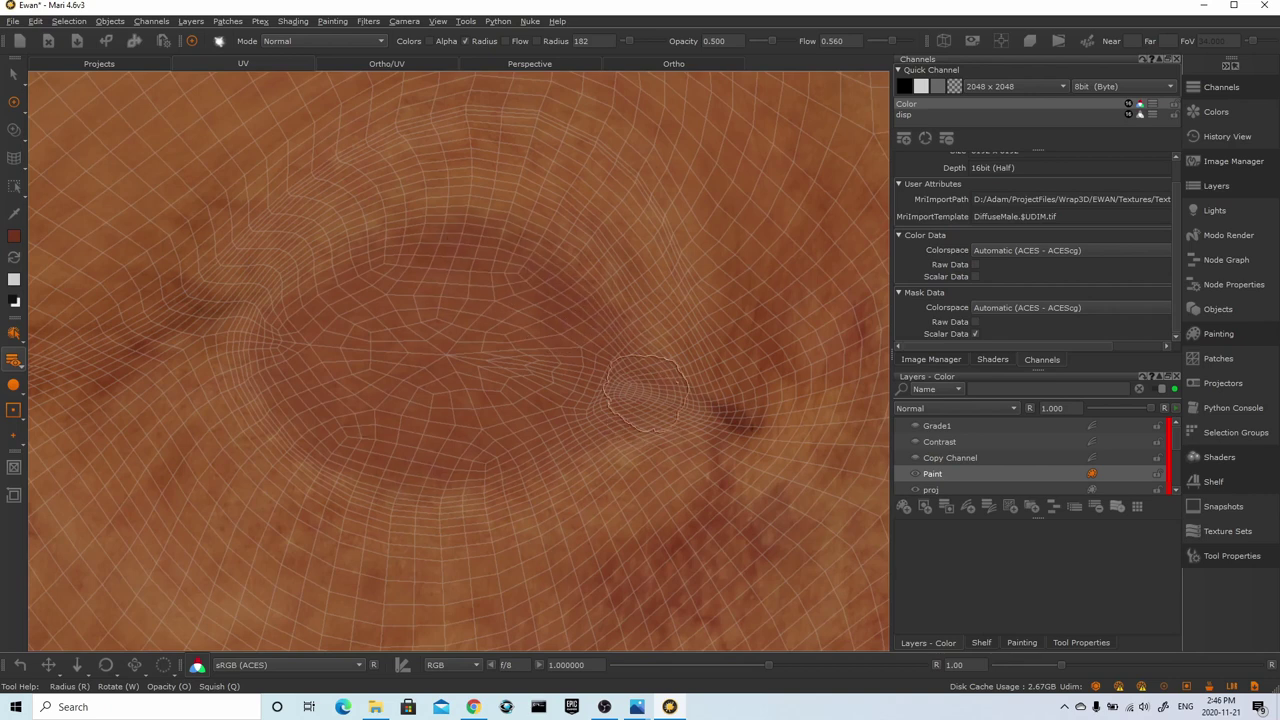
middle_drag(625, 385, 443, 386)
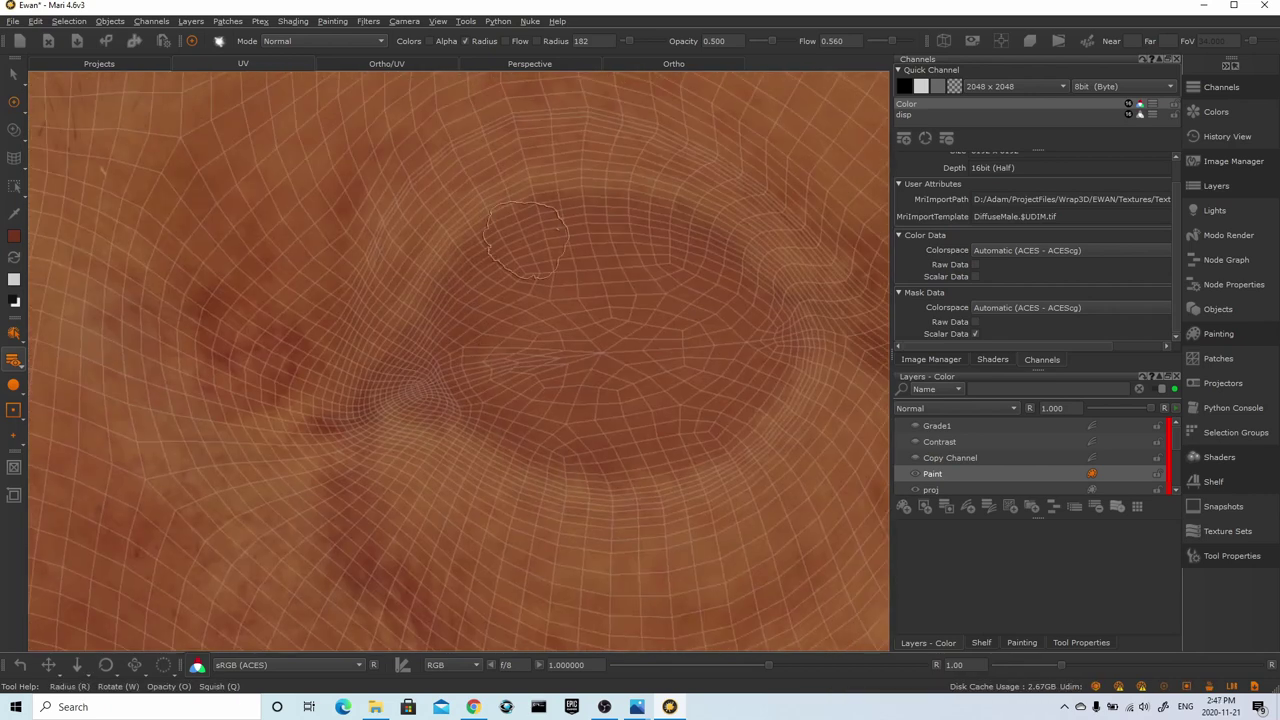
Hide the wireframe overlay in the UV view after painting the eye openings
scroll(738, 340, down, 5)
right_click(557, 420)
click(608, 634)
click(633, 600)
click(640, 620)
scroll(551, 271, down, 5)
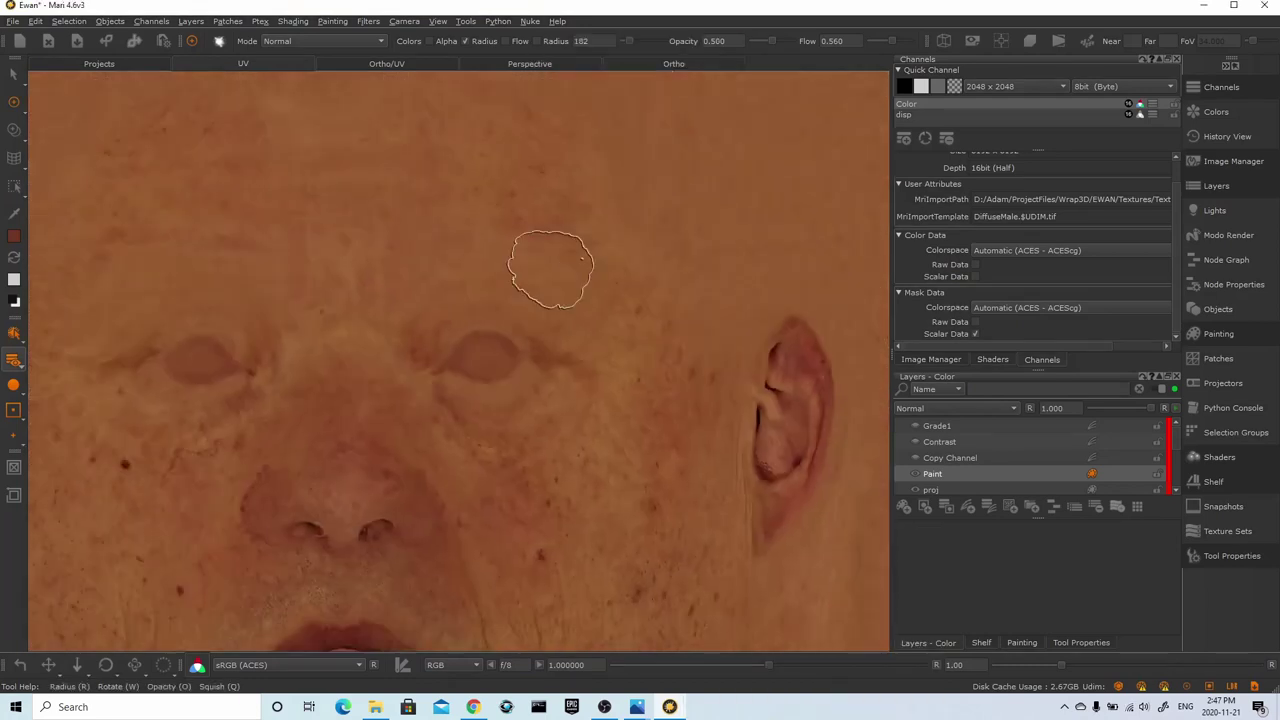
Examine the lid edges and corners of the eyes in the Ortho view
click(674, 64)
alt+right_drag(722, 247, 657, 140)
alt+drag(657, 140, 671, 147)
alt+right_drag(671, 147, 632, 351)
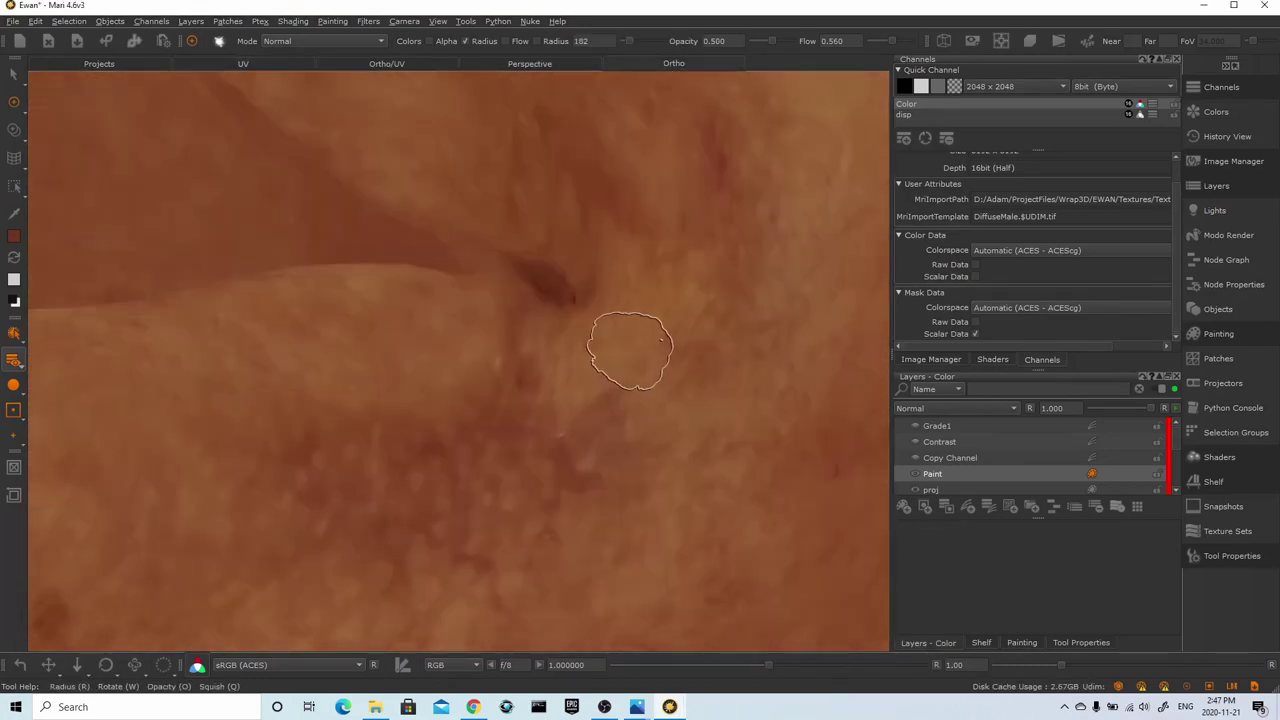
alt+middle_drag(478, 264, 508, 328)
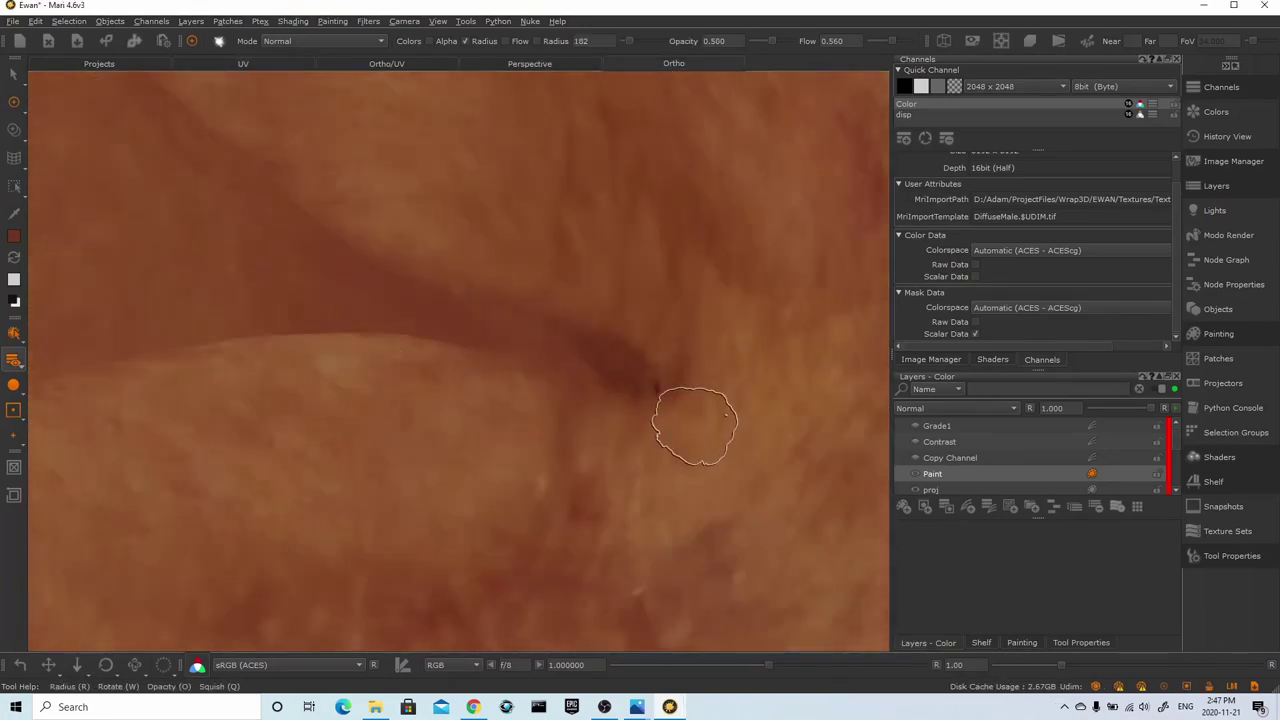
alt+right_drag(719, 447, 503, 397)
alt+middle_drag(503, 397, 270, 340)
alt+right_drag(270, 340, 499, 387)
alt+middle_drag(581, 392, 546, 440)
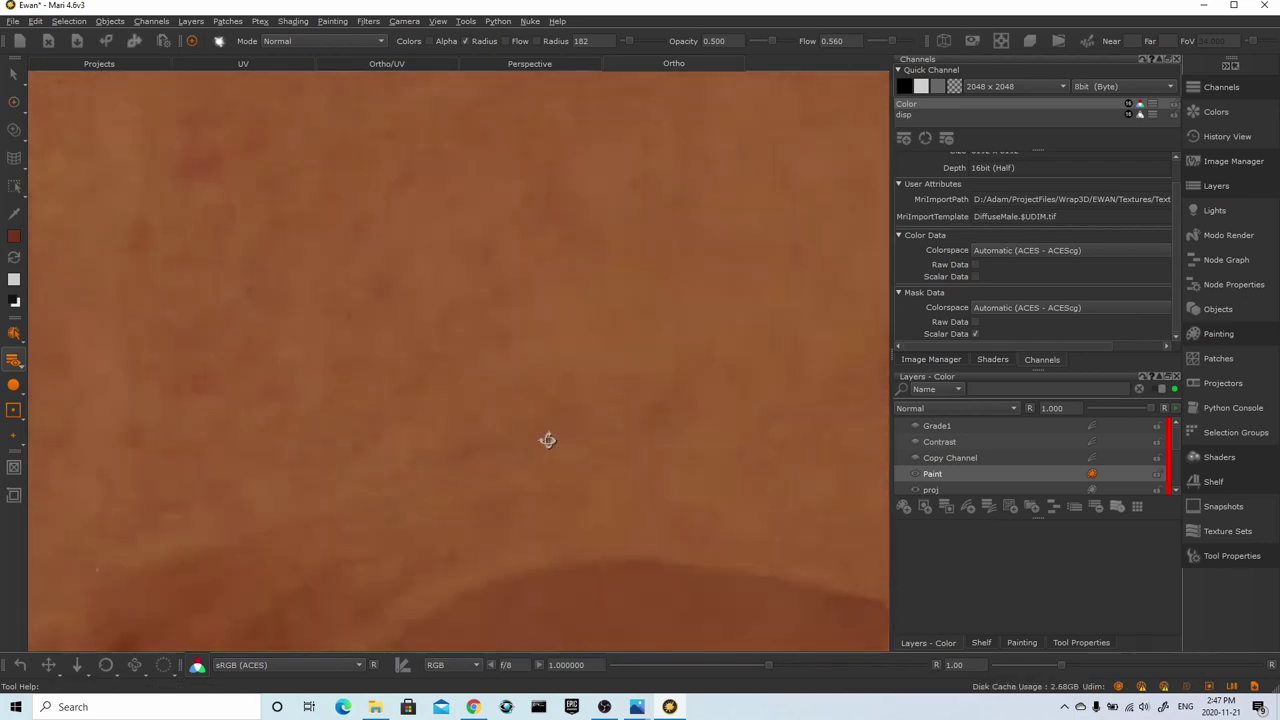
alt+right_drag(546, 440, 651, 403)
alt+middle_drag(651, 403, 665, 380)
alt+right_drag(665, 380, 675, 357)
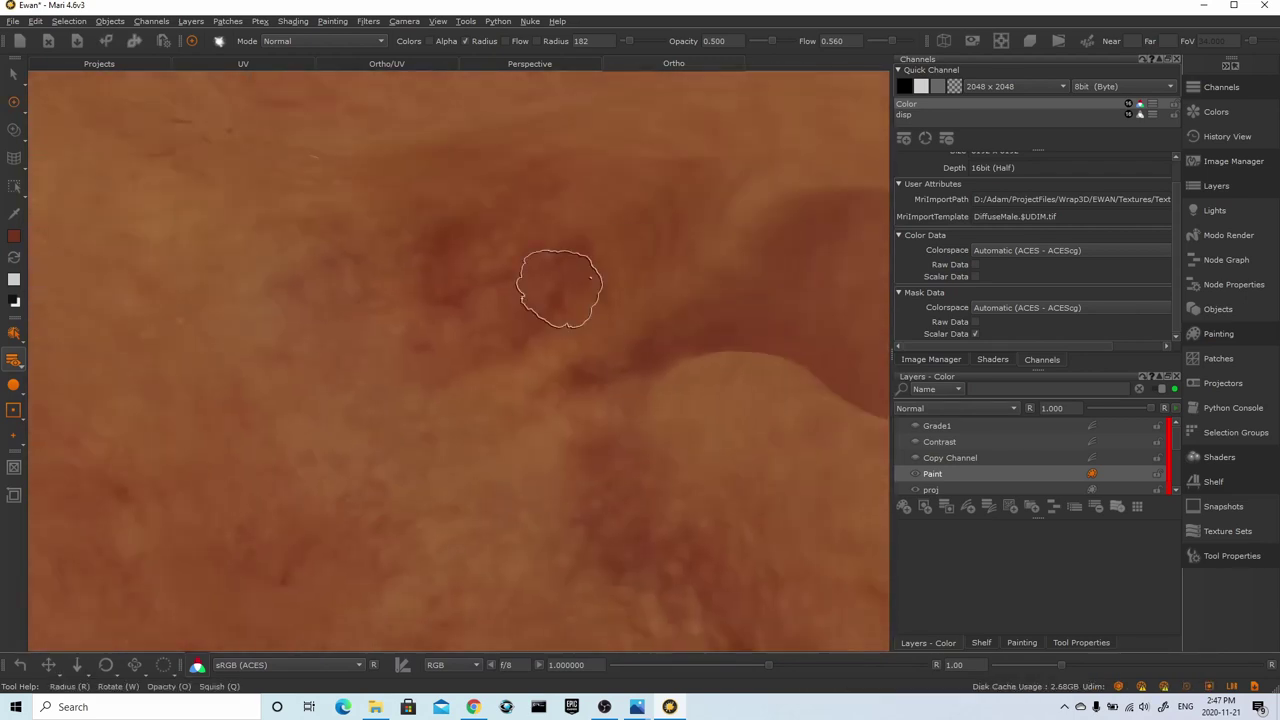
Clone clean skin over the dark spots at the inner eye corners with the clone stamp at radius 97, sourced from tex_xyz's Paint layer
key(c)
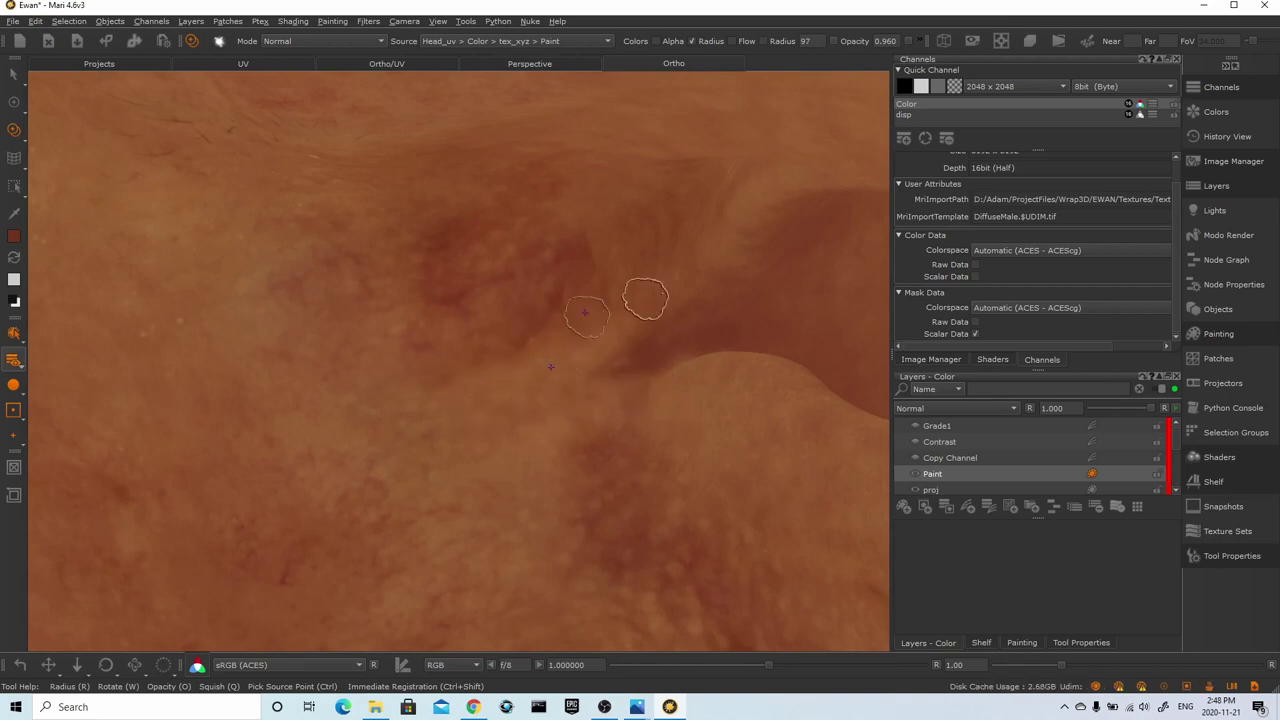
alt+right_drag(726, 314, 845, 250)
alt+middle_drag(845, 250, 430, 257)
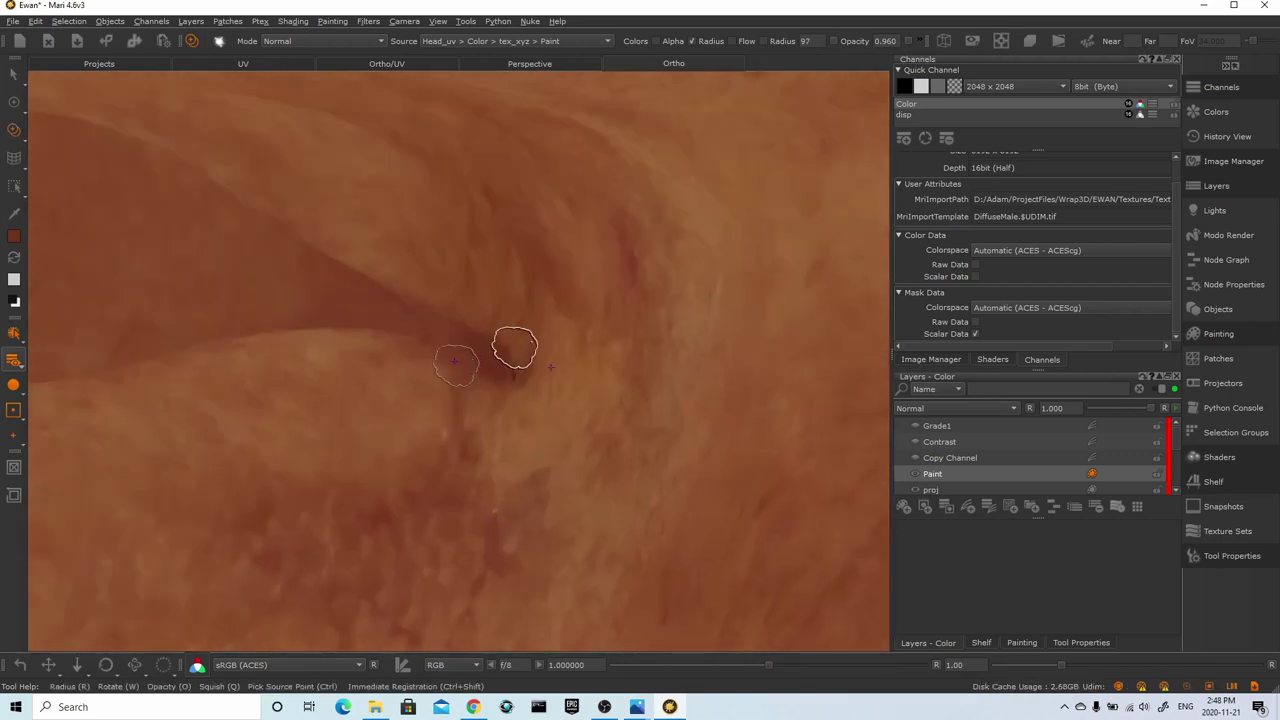
drag(514, 345, 501, 310)
ctrl+click(560, 379)
alt+right_drag(590, 261, 511, 251)
alt+middle_drag(511, 251, 396, 271)
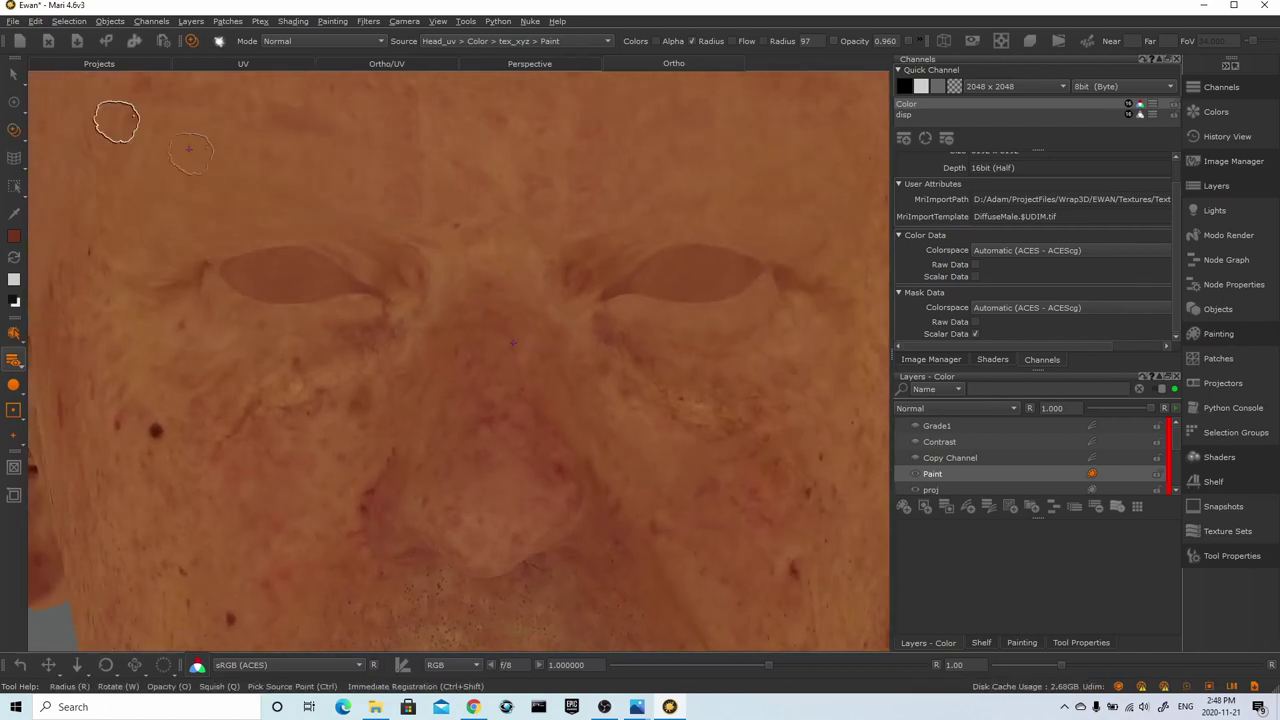
Switch back to the Paint tool and tint the eye corners reddish brown at radius 182 and opacity 0.1
click(14, 102)
key(Return)
alt+right_drag(322, 308, 534, 392)
mouse_move(472, 405)
mouse_down()
mouse_move(517, 306)
mouse_move(487, 371)
mouse_move(580, 371)
mouse_up()
alt+right_drag(580, 371, 487, 455)
alt+middle_drag(487, 455, 407, 296)
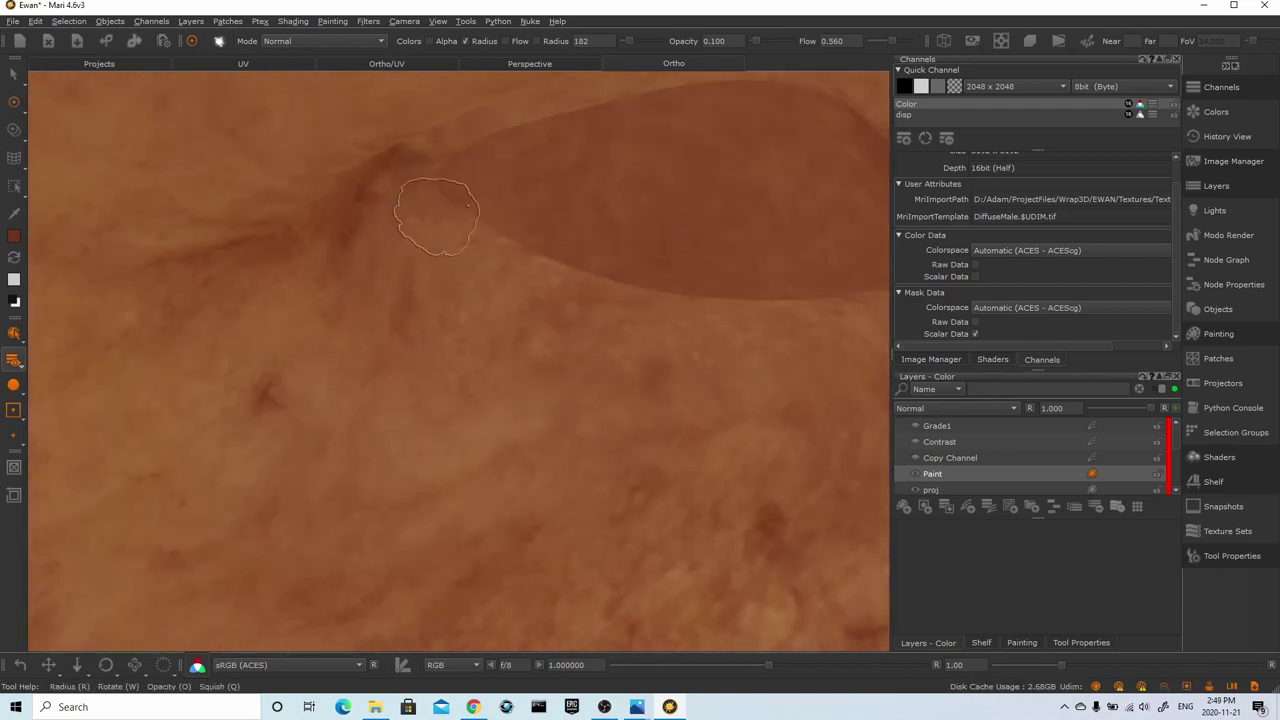
Set the brush opacity to 0.2 and its radius to 87, and shade the corners and lower lids of both eyes reddish brown
alt+drag(400, 234, 688, 412)
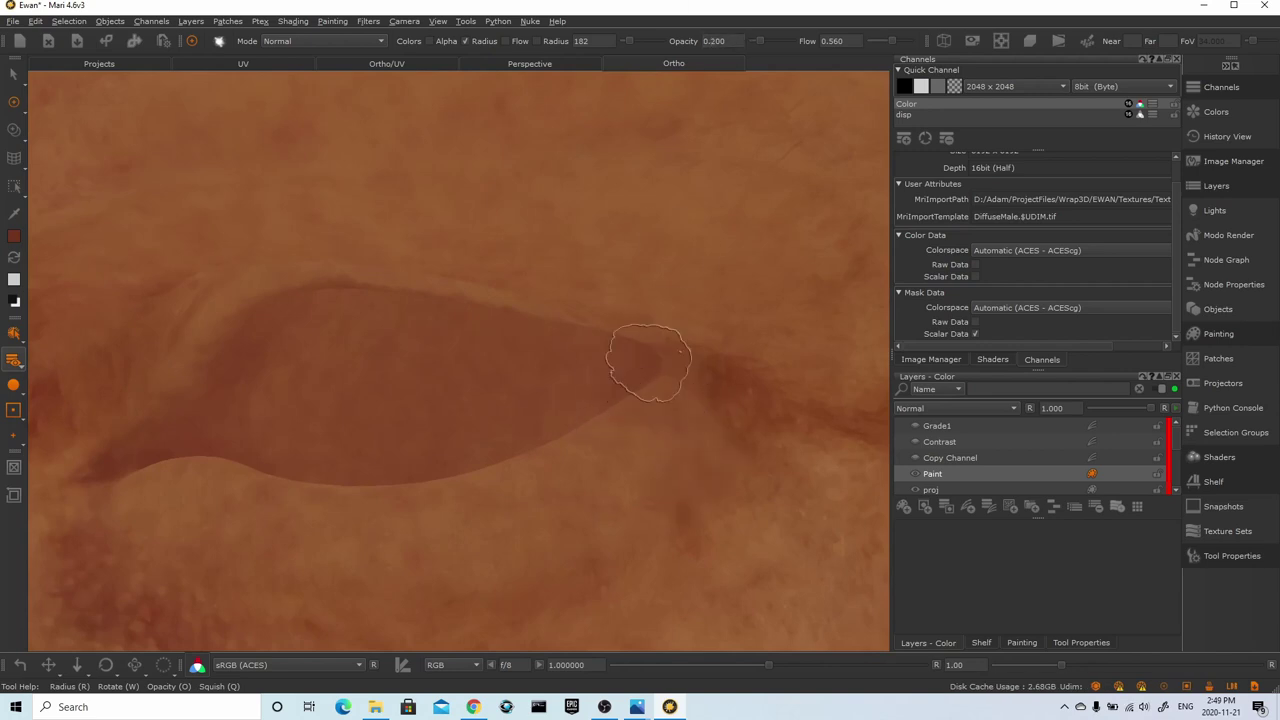
mouse_move(450, 405)
alt+mouse_down()
mouse_move(635, 320)
mouse_move(555, 356)
alt+mouse_up()
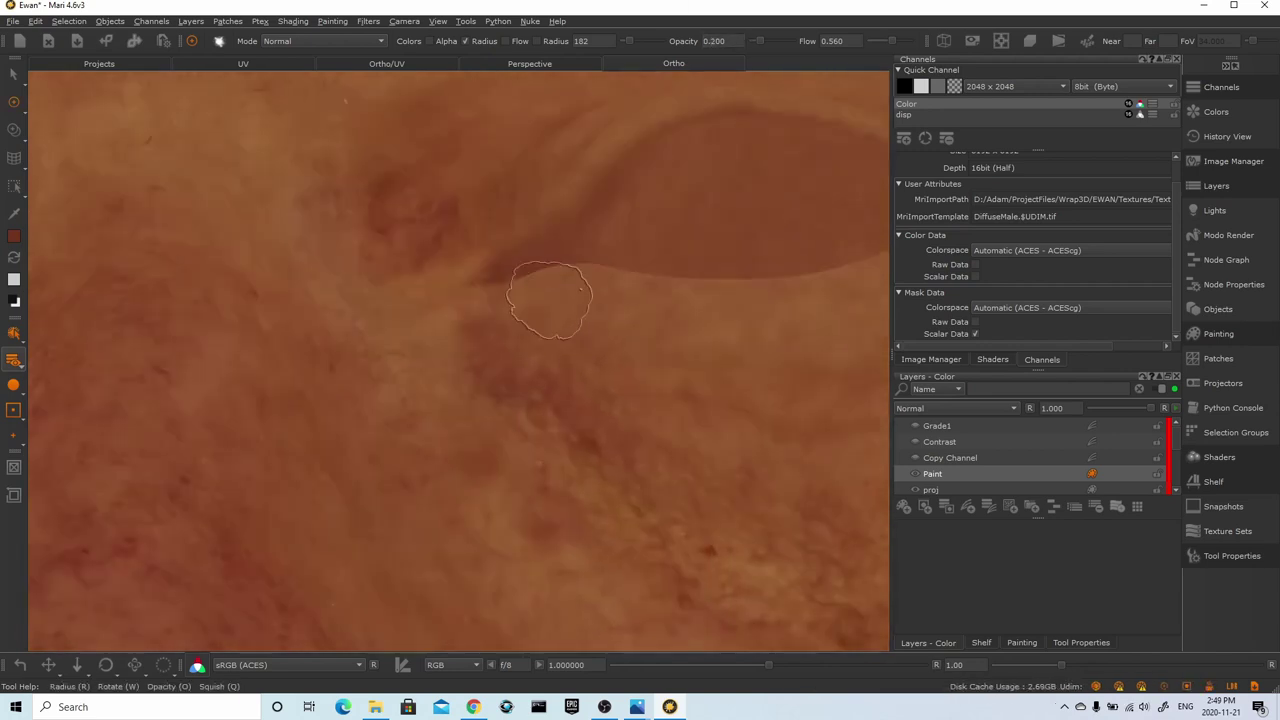
key(r)
drag(550, 303, 532, 306)
alt+right_drag(758, 397, 717, 349)
alt+middle_drag(717, 349, 496, 276)
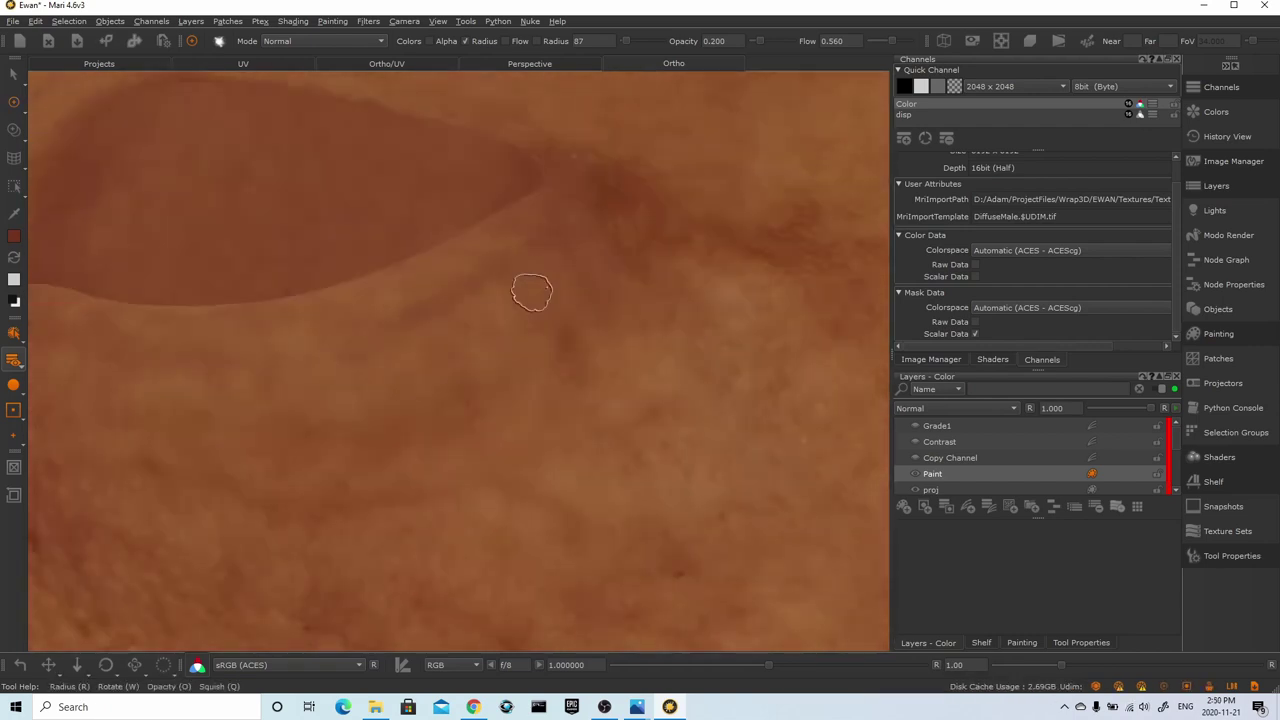
mouse_move(702, 296)
alt+right_down()
mouse_move(554, 275)
mouse_move(690, 282)
alt+right_up()
alt+middle_drag(690, 282, 441, 238)
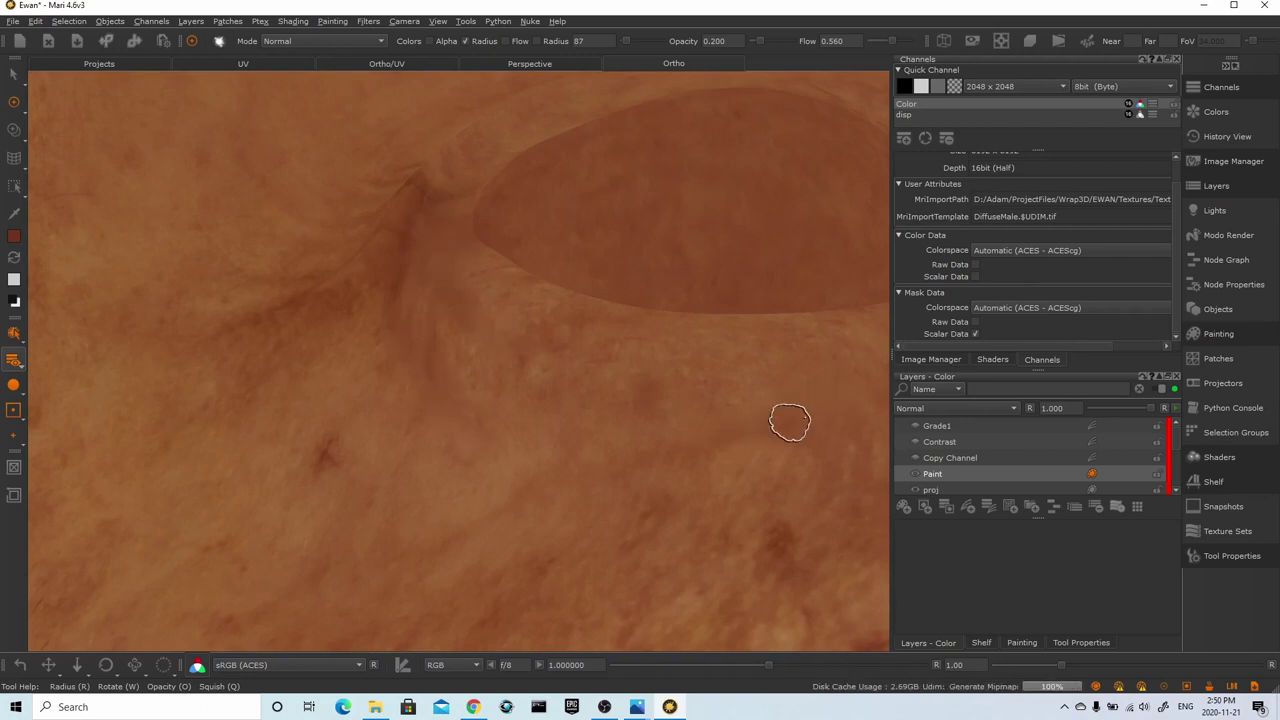
Examine the shaded corners and lids of both eyes and the skin around the nose in the Ortho view
alt+drag(791, 423, 643, 416)
alt+right_drag(613, 457, 560, 430)
alt+middle_drag(560, 430, 200, 382)
alt+right_drag(200, 382, 310, 380)
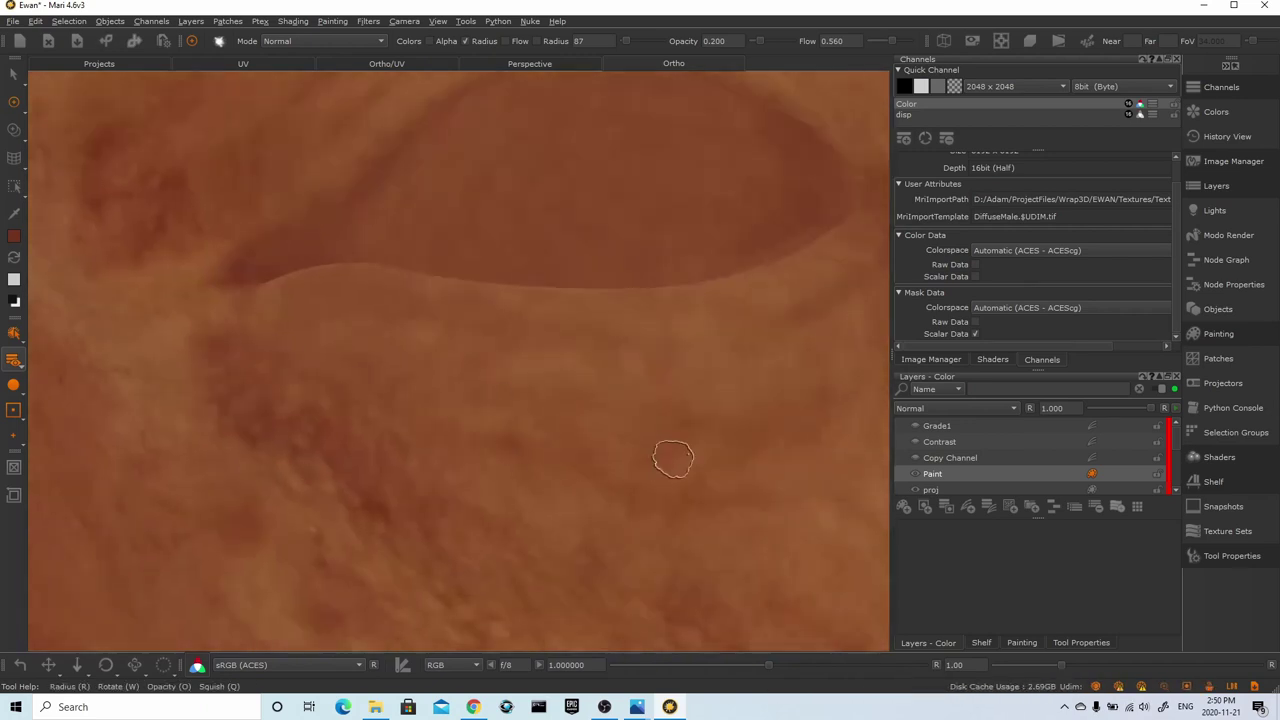
alt+middle_drag(831, 449, 250, 397)
scroll(720, 349, down, 3)
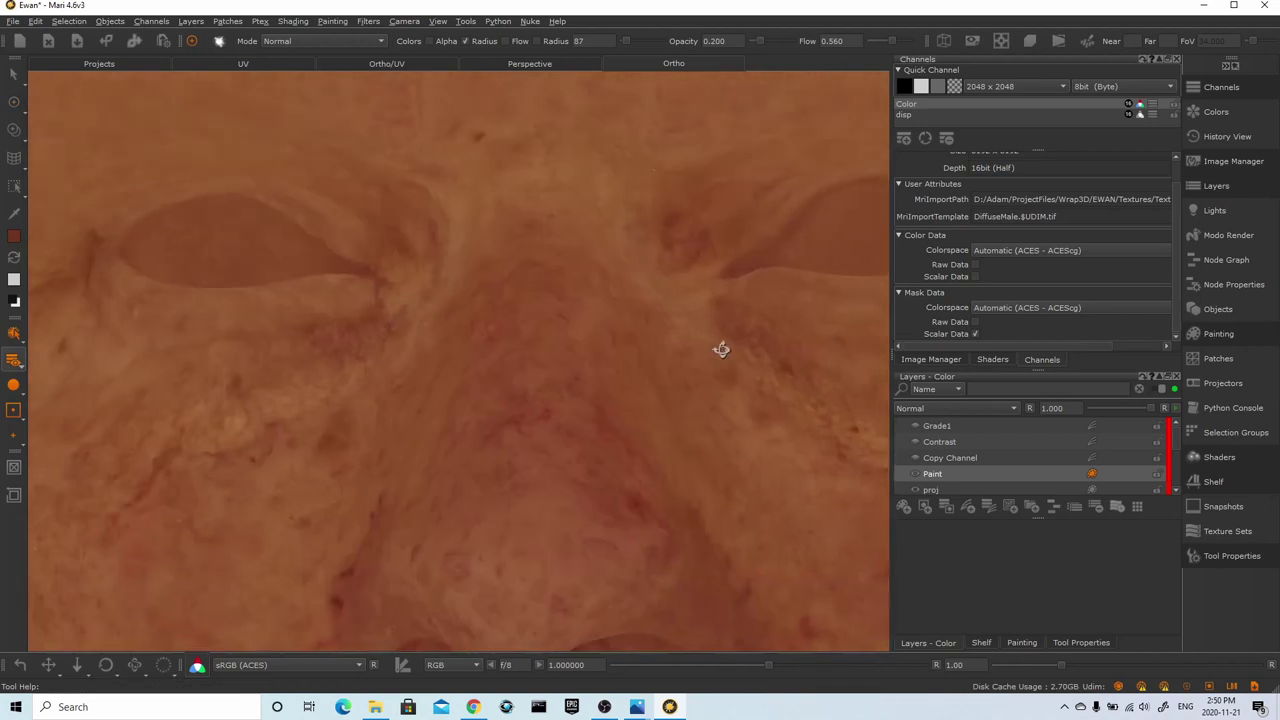
scroll(386, 309, up, 4)
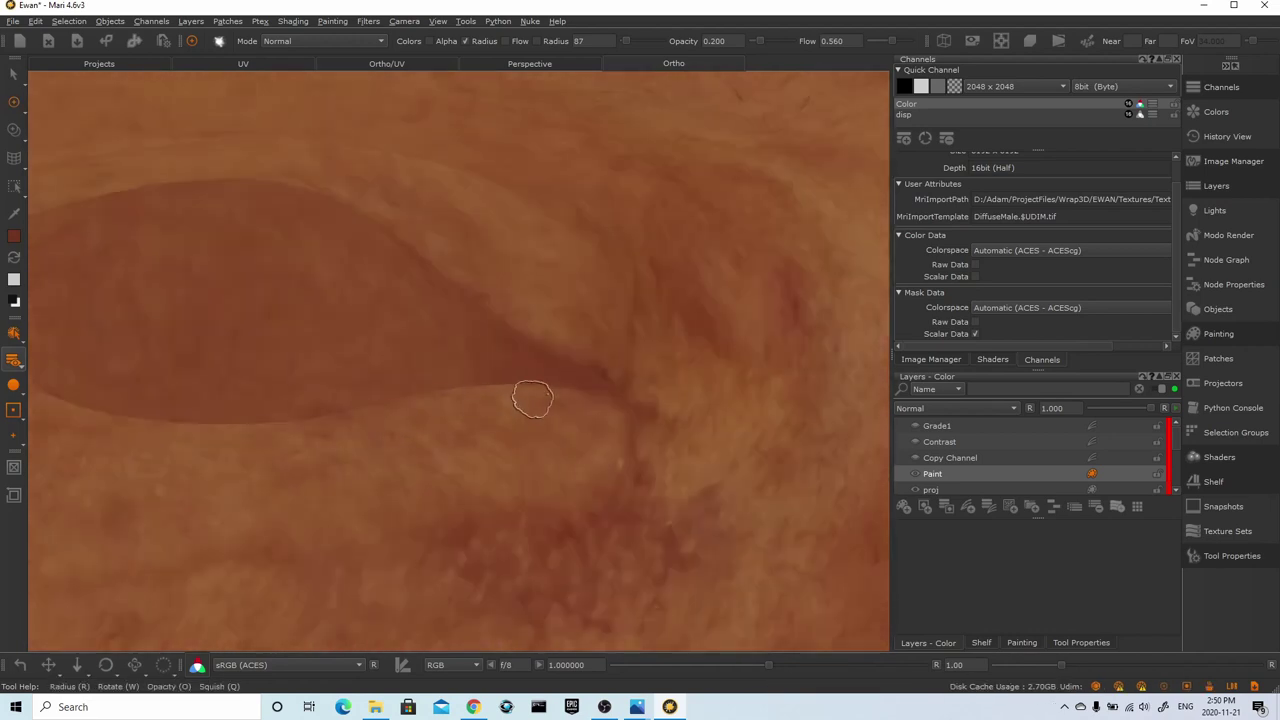
alt+right_drag(571, 396, 451, 340)
alt+middle_drag(451, 340, 534, 31)
alt+right_drag(534, 31, 640, 60)
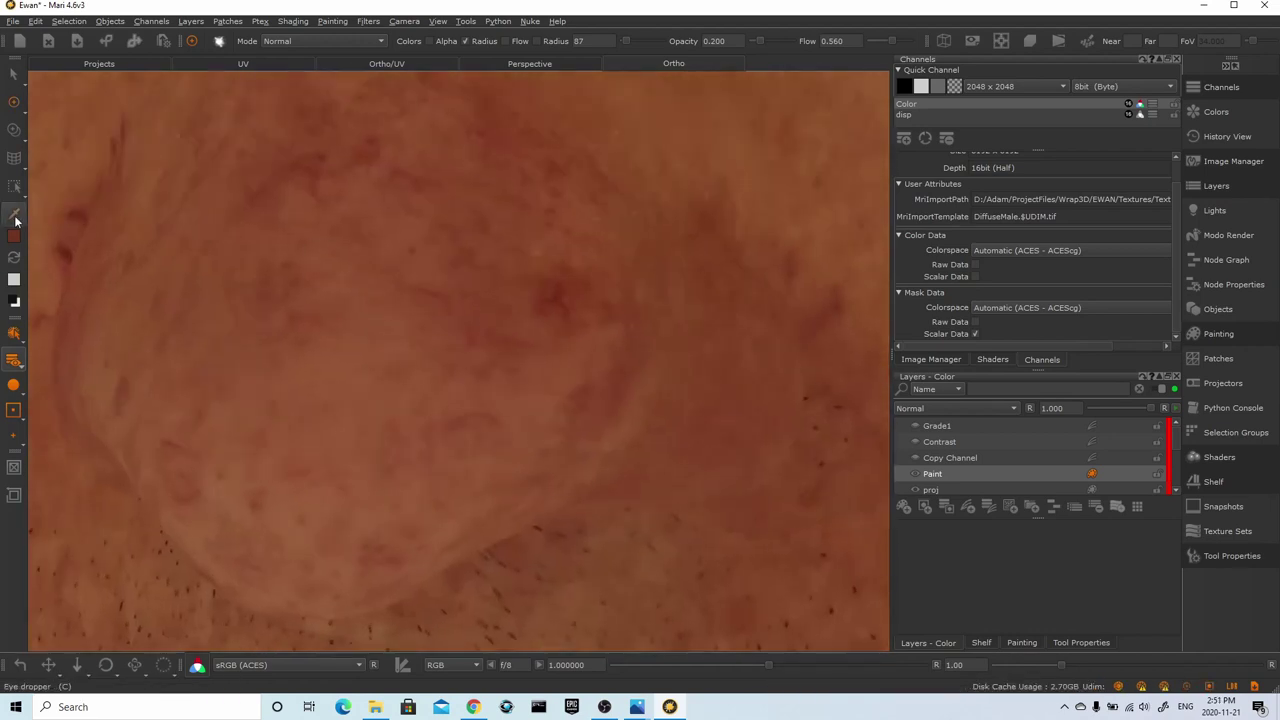
Sample a dark red from the side of the nose and load the hives brush from the Organic Brushes
click(15, 215)
key(p)
alt+right_drag(557, 281, 517, 254)
alt+middle_drag(517, 254, 521, 330)
click(981, 642)
alt+right_drag(500, 320, 588, 343)
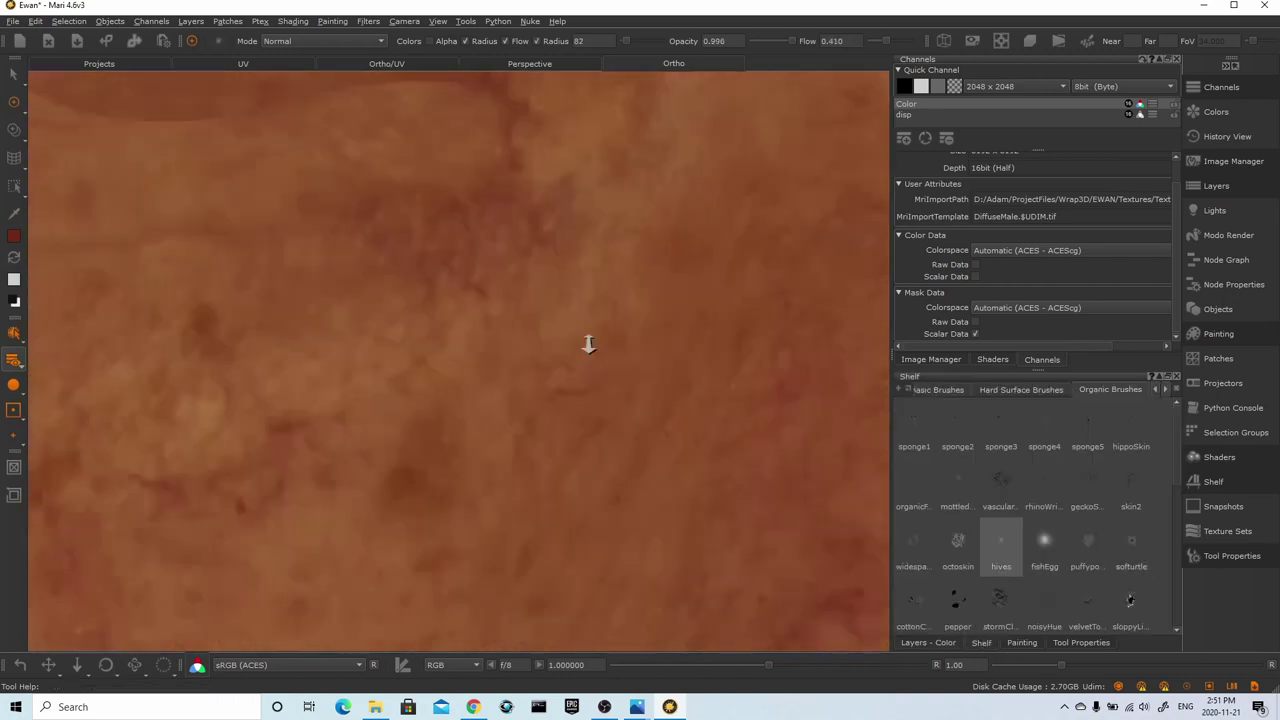
Inspect the inner and outer corners and lower lids of both eyes up close in the Ortho view
alt+middle_drag(430, 242, 482, 337)
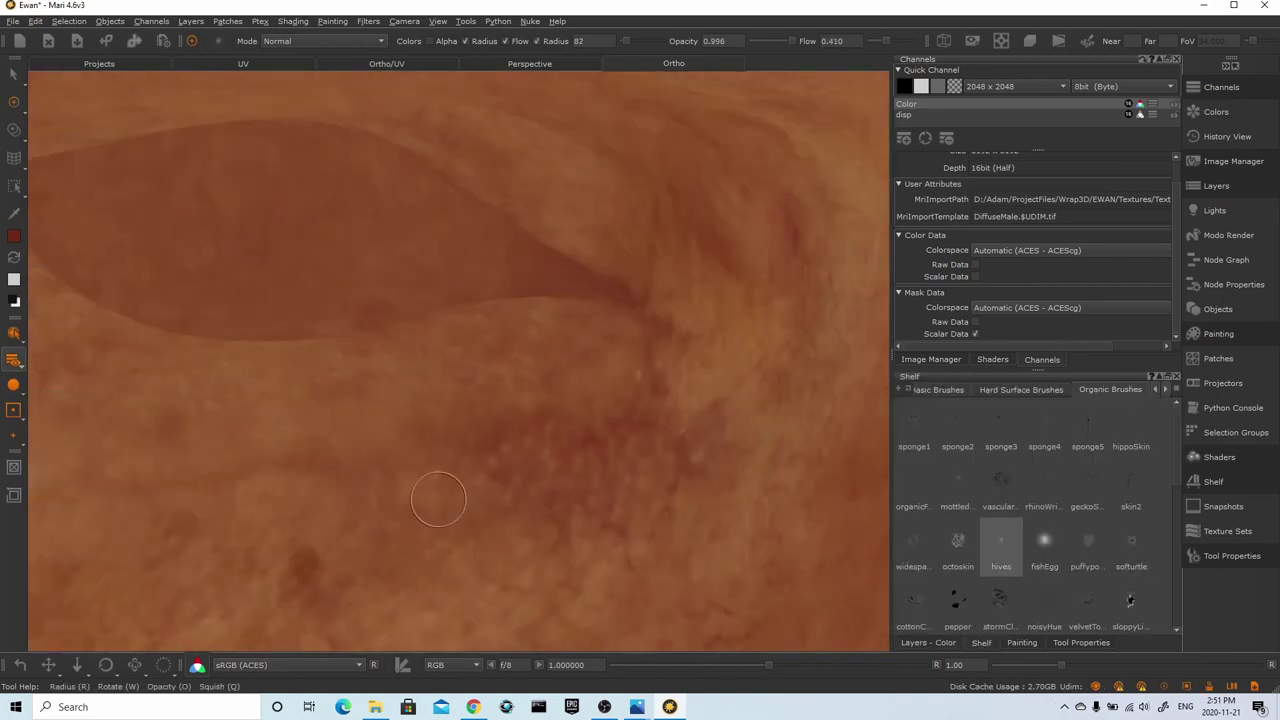
alt+middle_drag(541, 429, 932, 442)
scroll(397, 396, down, 3)
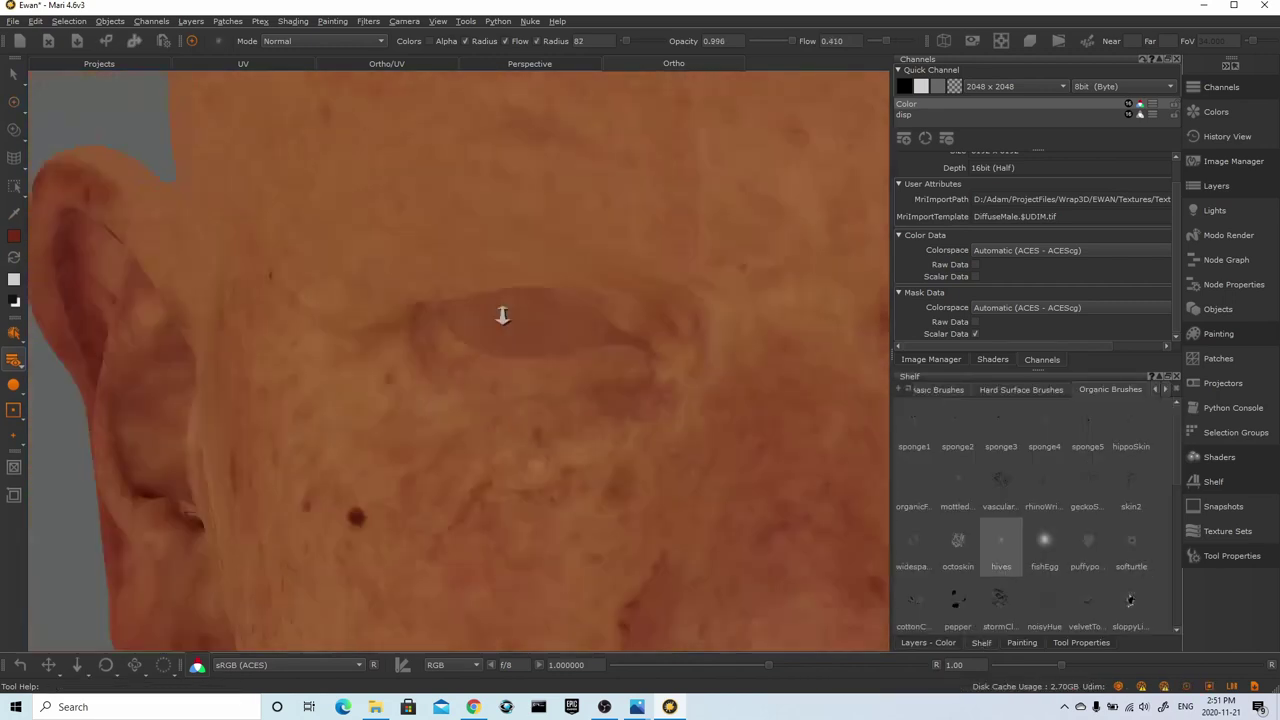
scroll(517, 354, up, 5)
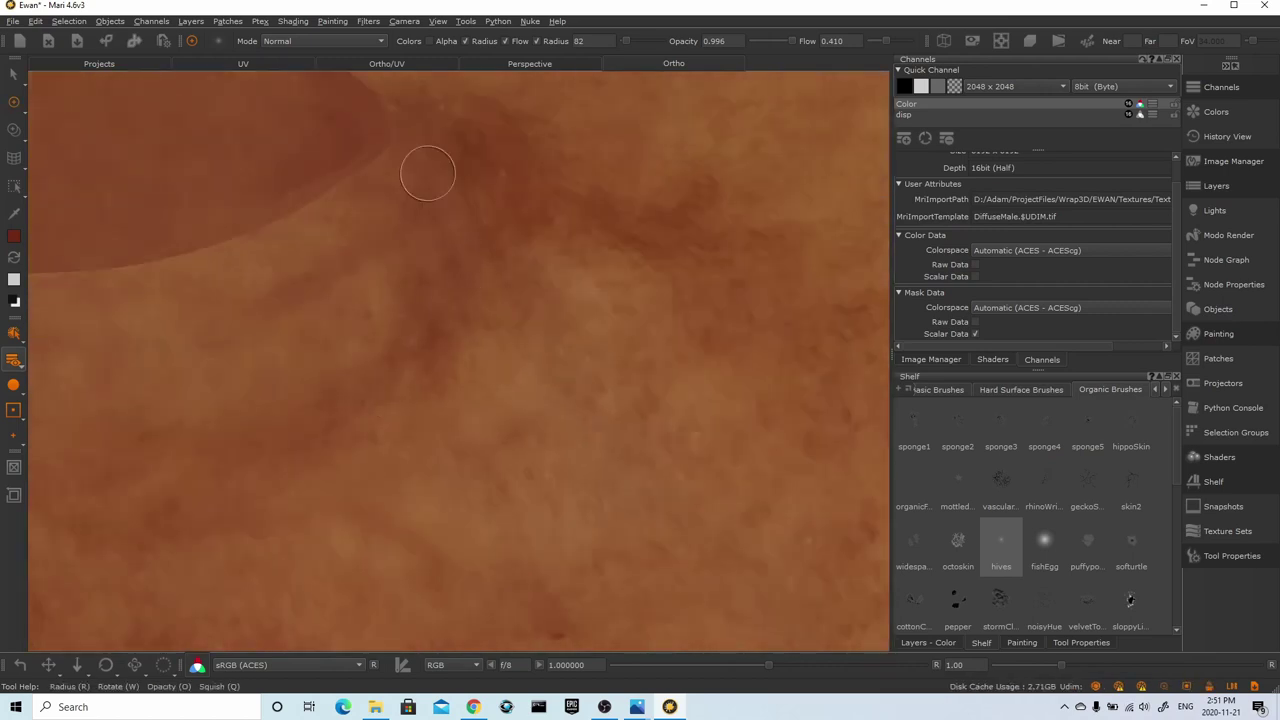
alt+right_drag(428, 173, 376, 296)
alt+middle_drag(376, 296, 702, 293)
alt+middle_drag(301, 129, 472, 252)
alt+right_drag(472, 252, 435, 120)
alt+middle_drag(435, 120, 417, 295)
alt+right_drag(389, 171, 385, 270)
In the UV view, load the softurtle brush at opacity 0.1 and paint dark red into the crease above the inner eye corner
click(243, 64)
alt+right_drag(390, 200, 377, 317)
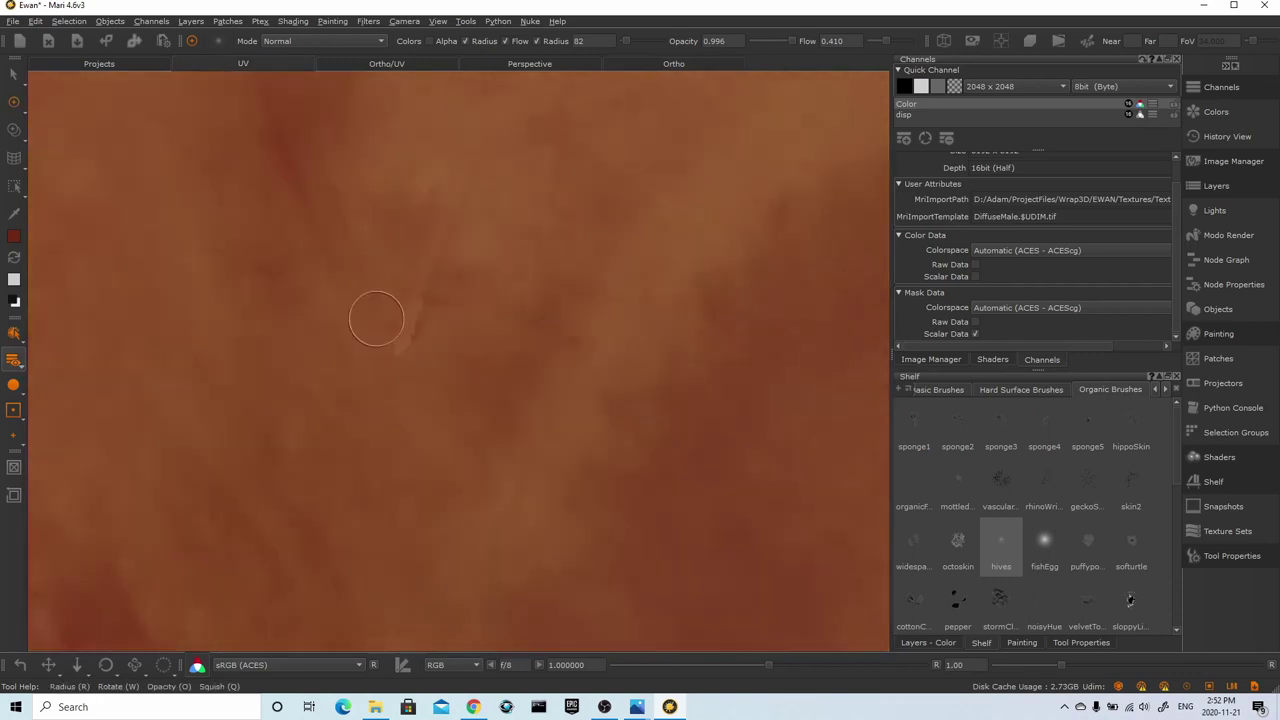
click(1131, 543)
click(420, 299)
key(ctrl+z)
double_click(714, 41)
text(0.1)
key(Return)
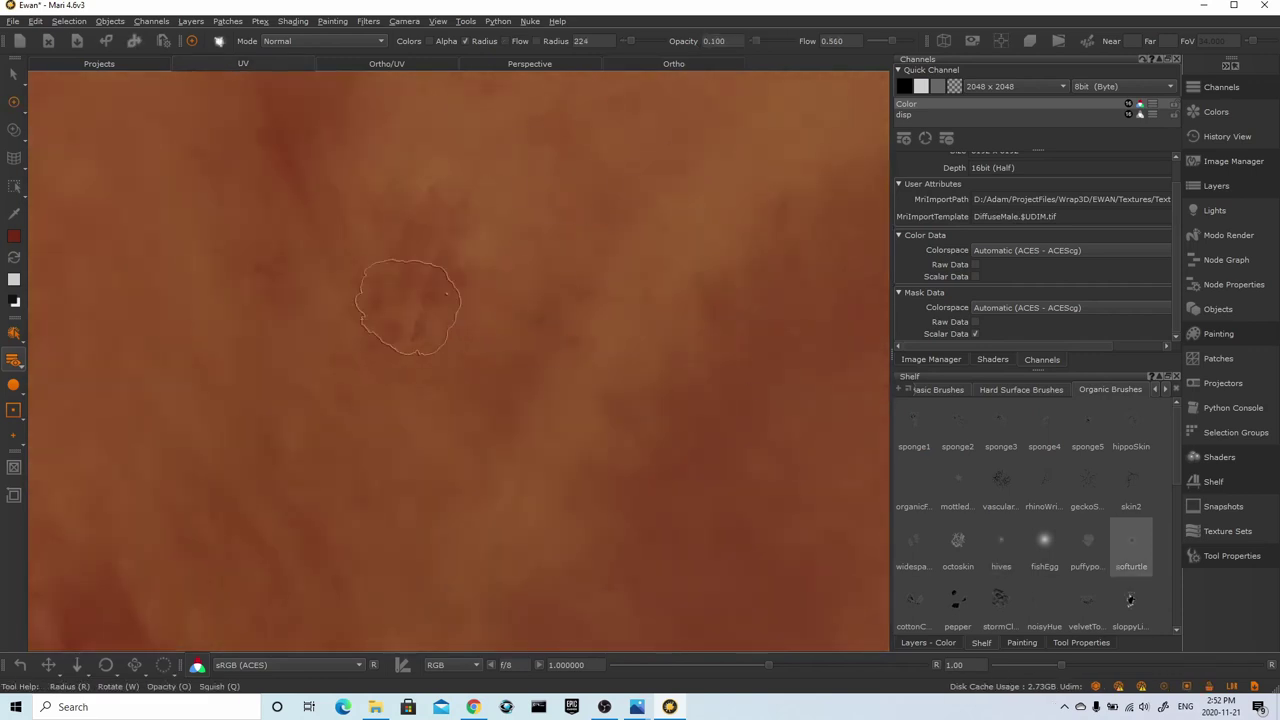
drag(409, 306, 440, 245)
mouse_move(385, 345)
mouse_down()
mouse_move(457, 251)
mouse_move(426, 335)
mouse_up()
alt+right_drag(556, 197, 475, 267)
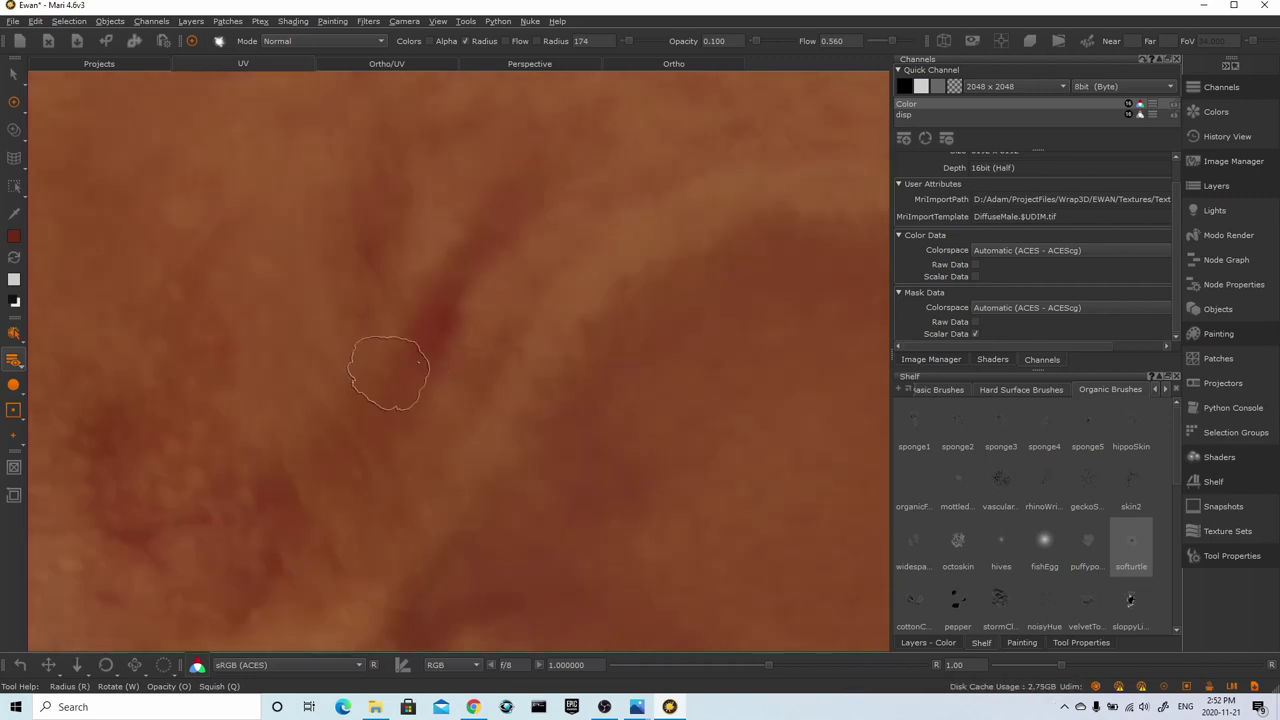
Tint the inner eye corners and adjoining lid skin dark red in the UV view with the brush at radius 174
alt+middle_drag(740, 340, 289, 389)
alt+middle_drag(800, 437, 586, 377)
alt+middle_drag(318, 285, 428, 263)
mouse_move(428, 263)
mouse_down()
mouse_move(517, 351)
mouse_move(560, 351)
mouse_up()
alt+middle_drag(390, 610, 512, 337)
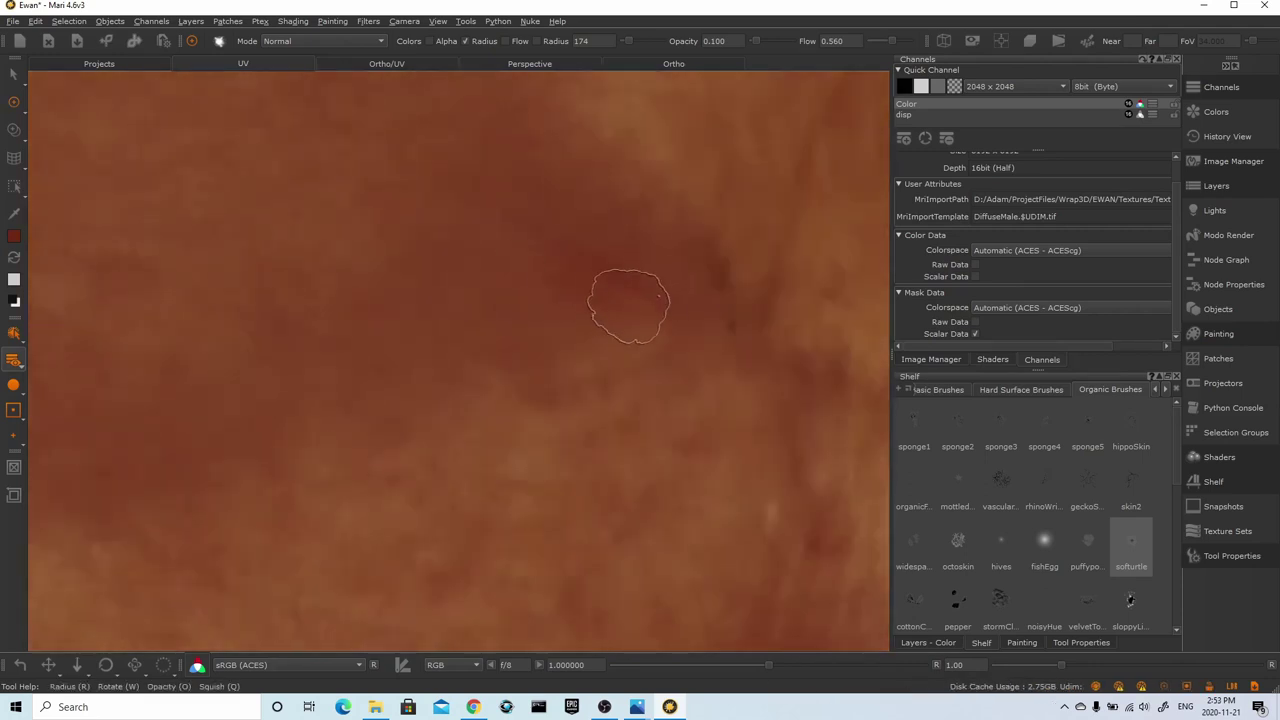
alt+right_drag(556, 295, 400, 310)
alt+right_drag(302, 343, 691, 357)
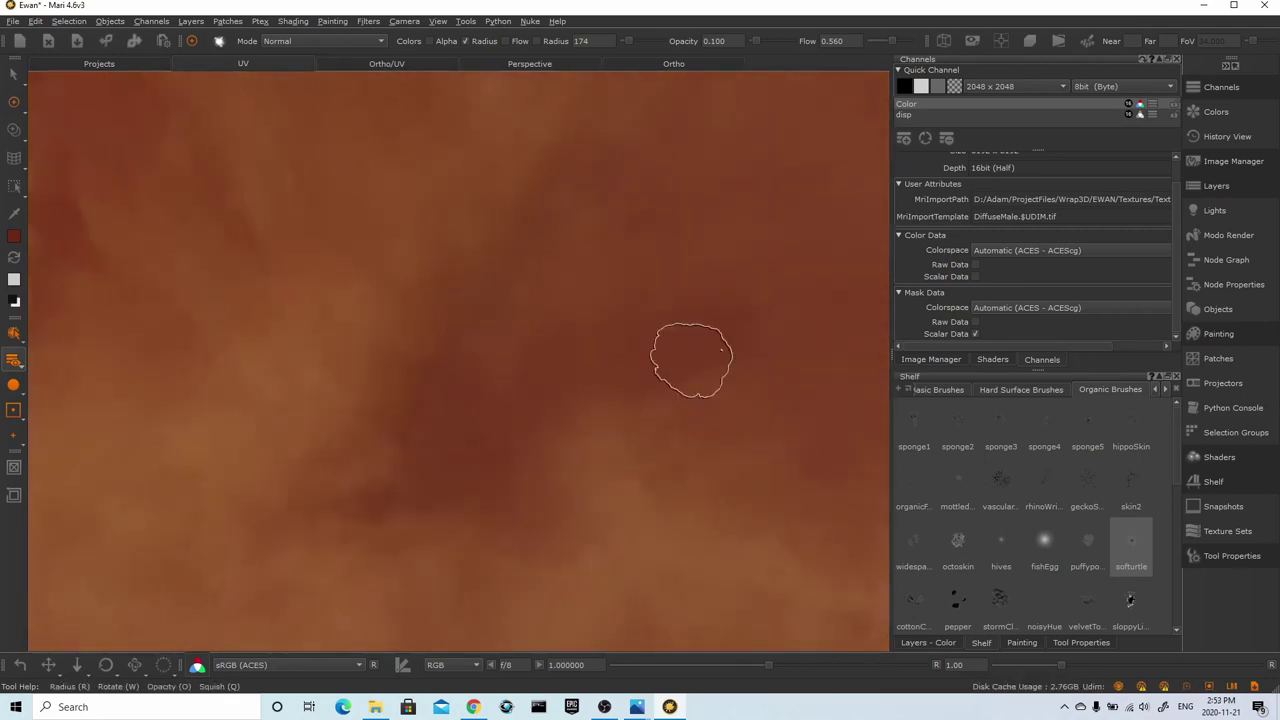
Switch to the Ortho view and dab dark red into the inner corners of both eyes at opacity 0.1
alt+right_drag(746, 402, 715, 403)
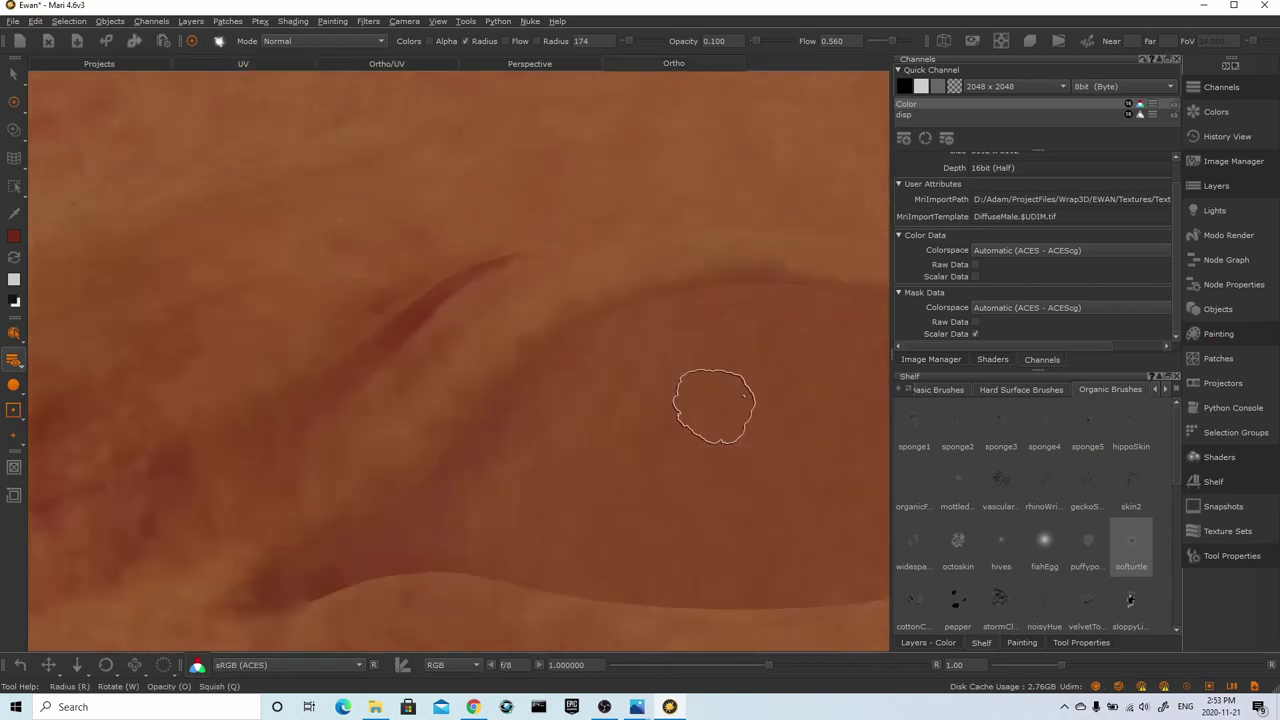
click(674, 63)
alt+right_drag(500, 285, 669, 287)
alt+middle_drag(669, 287, 684, 295)
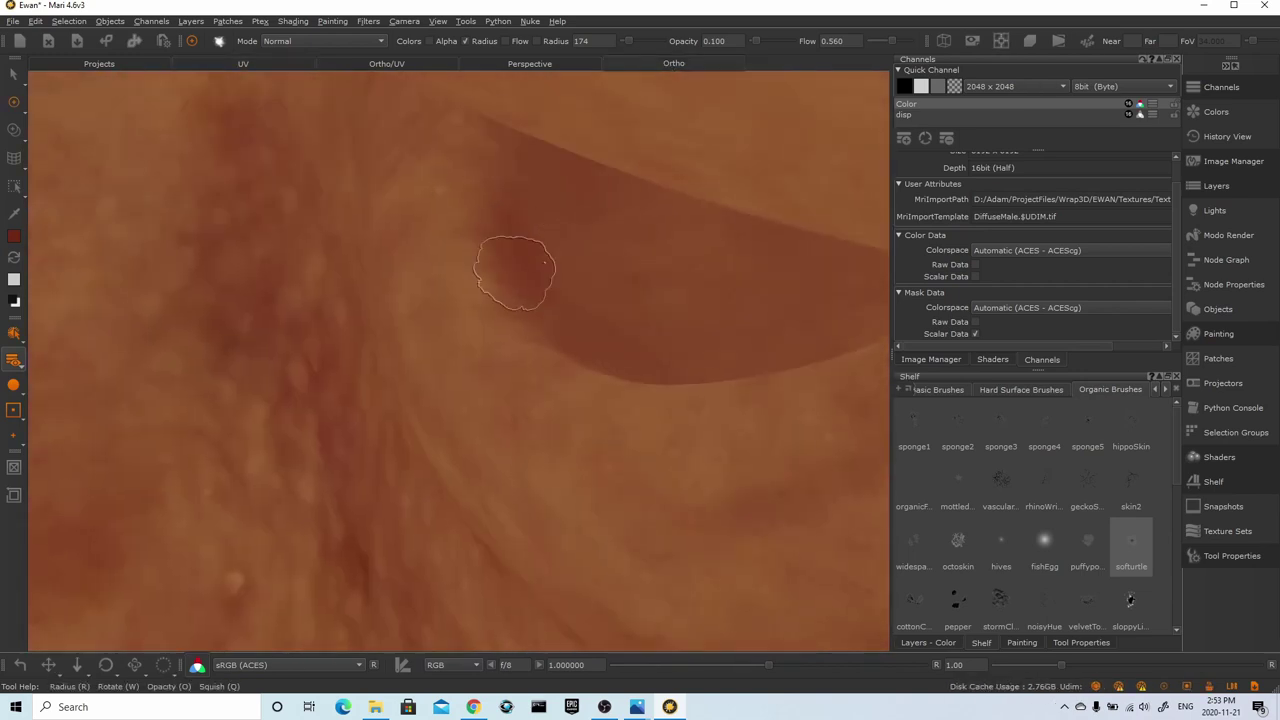
drag(512, 287, 531, 314)
alt+right_drag(651, 297, 190, 265)
alt+drag(540, 330, 220, 350)
alt+right_drag(250, 400, 452, 472)
drag(452, 472, 458, 463)
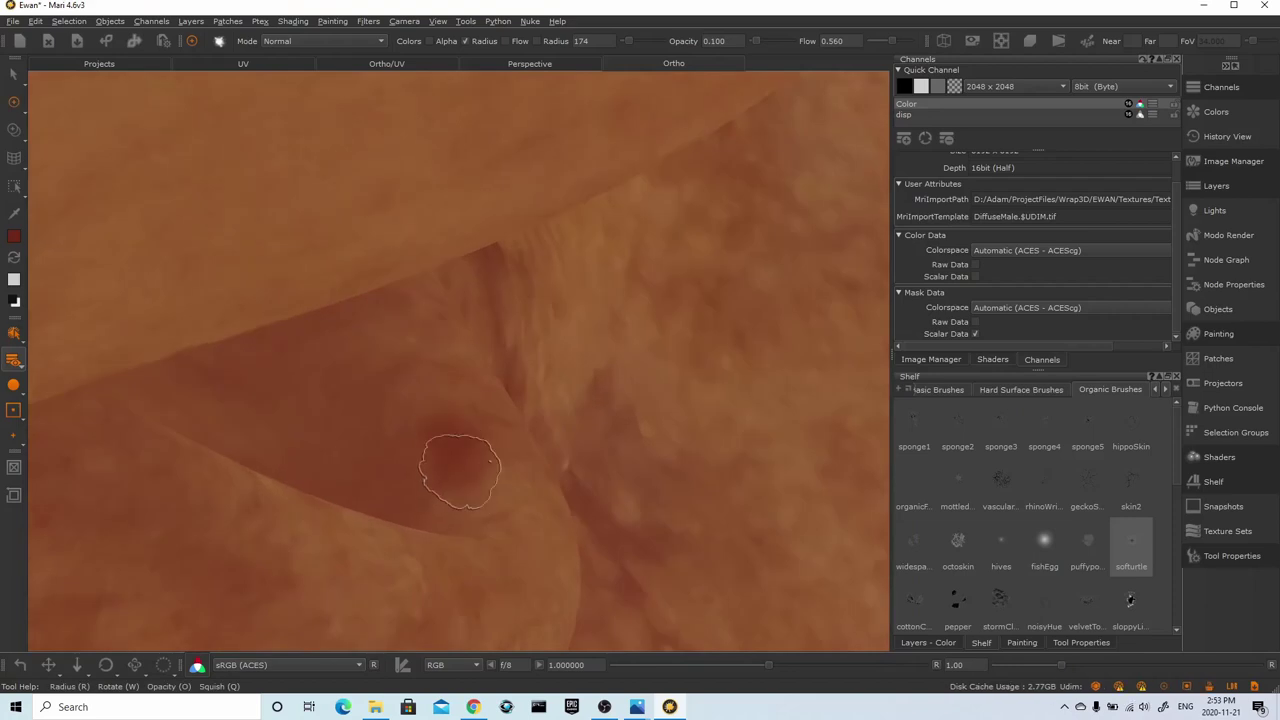
Turn on the mesh wireframe overlay in the display properties of the UV view
right_click(636, 366)
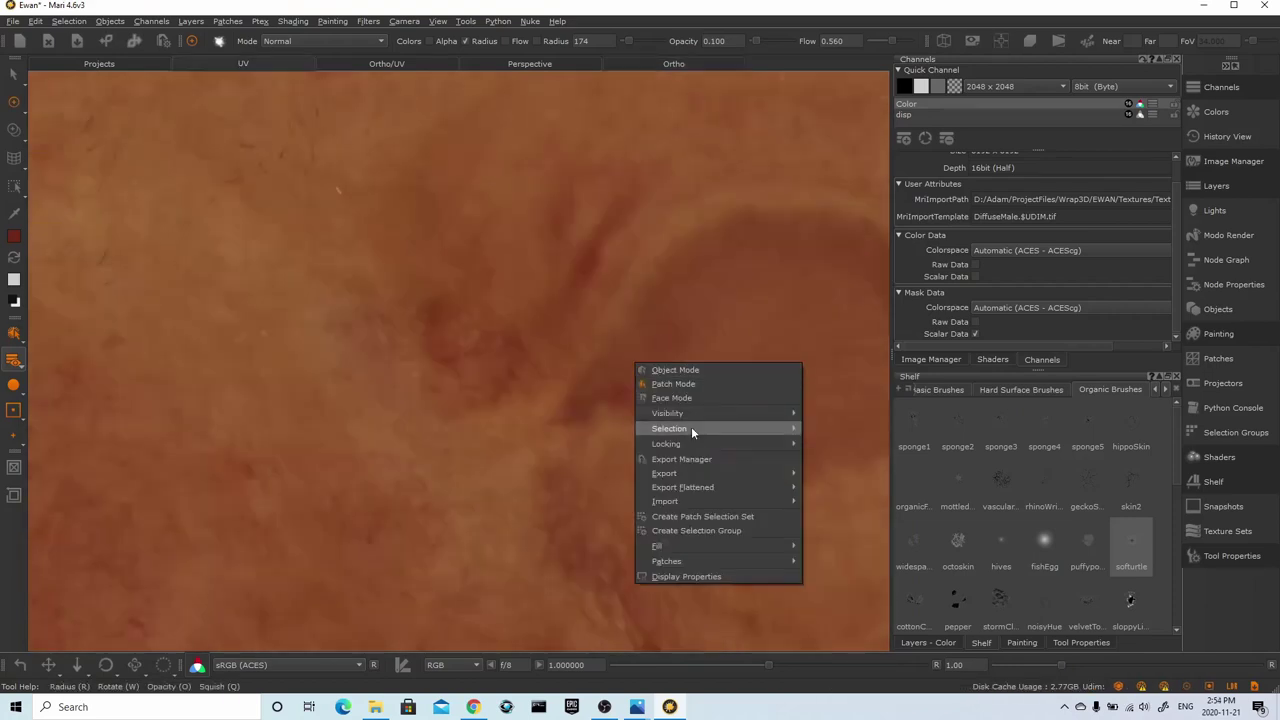
click(711, 577)
click(629, 602)
click(727, 46)
Set the brush opacity to 0.3 and paint dark red along the lower and upper lid rims of the first eye
scroll(714, 430, up, 5)
alt+middle_drag(714, 430, 544, 345)
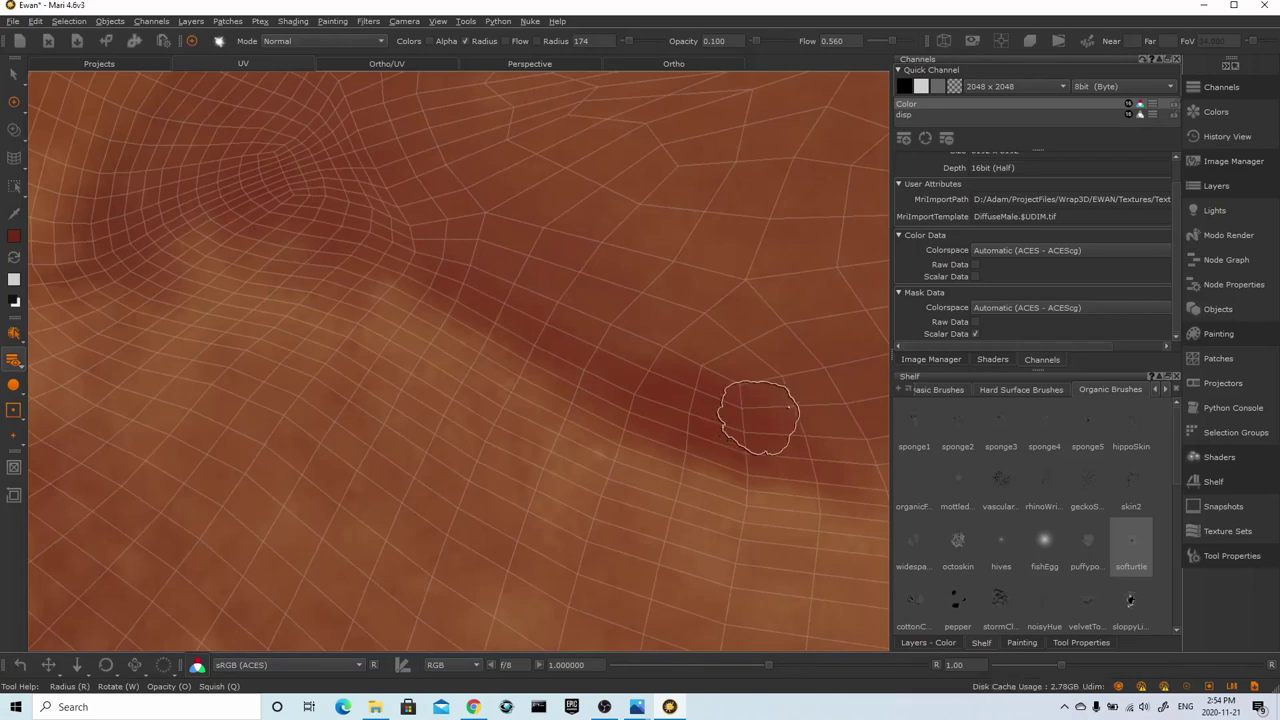
scroll(760, 418, down, 2)
alt+middle_drag(760, 418, 564, 417)
key(Return)
drag(556, 354, 582, 389)
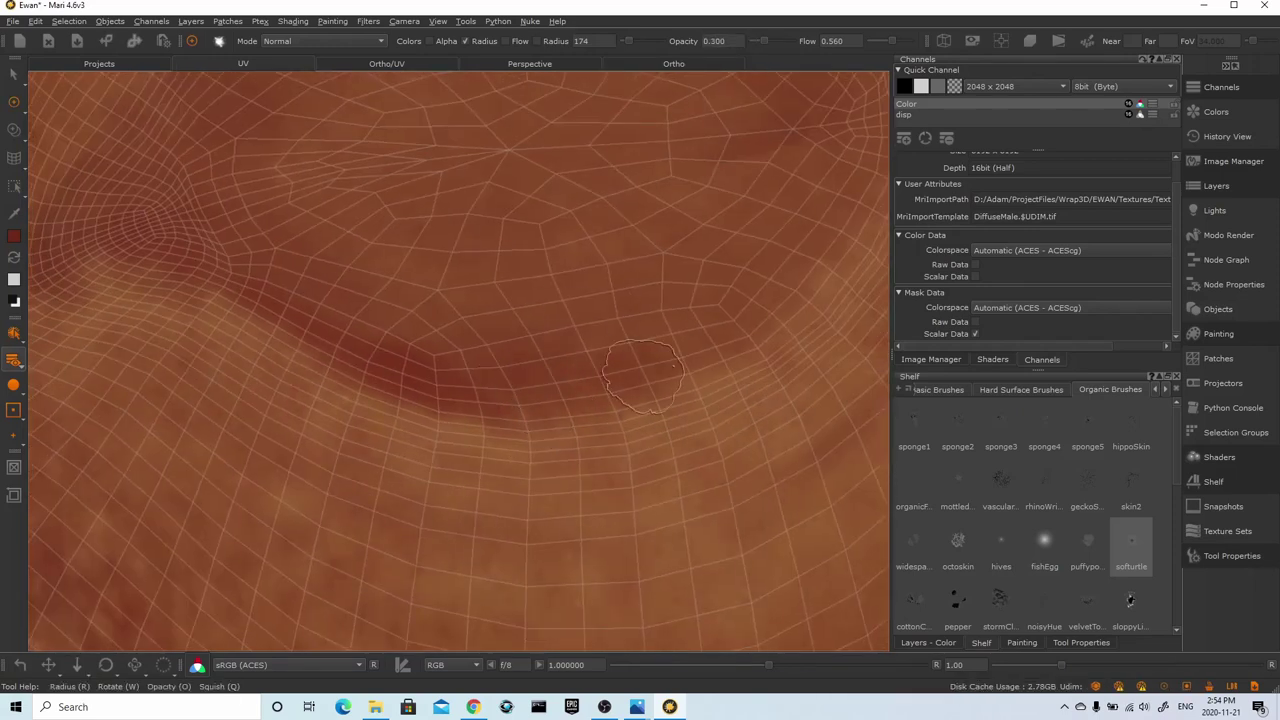
alt+drag(800, 292, 594, 371)
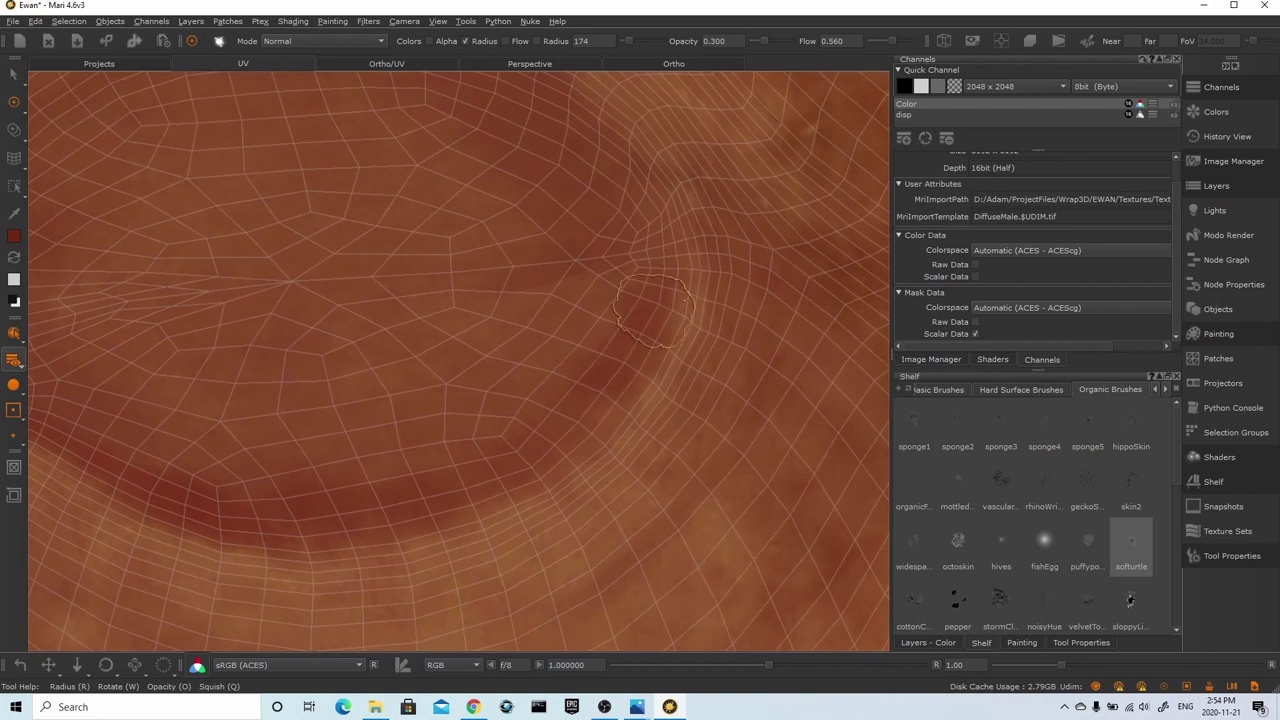
alt+drag(671, 243, 730, 293)
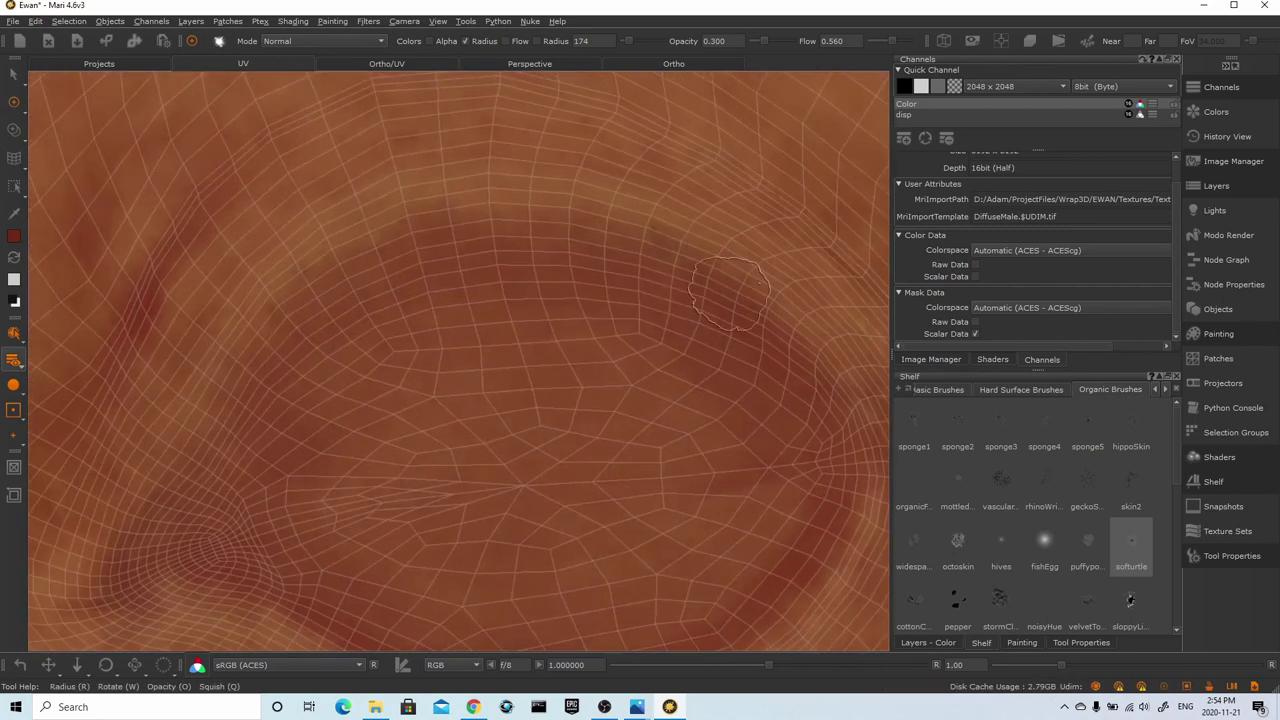
alt+middle_drag(234, 563, 514, 426)
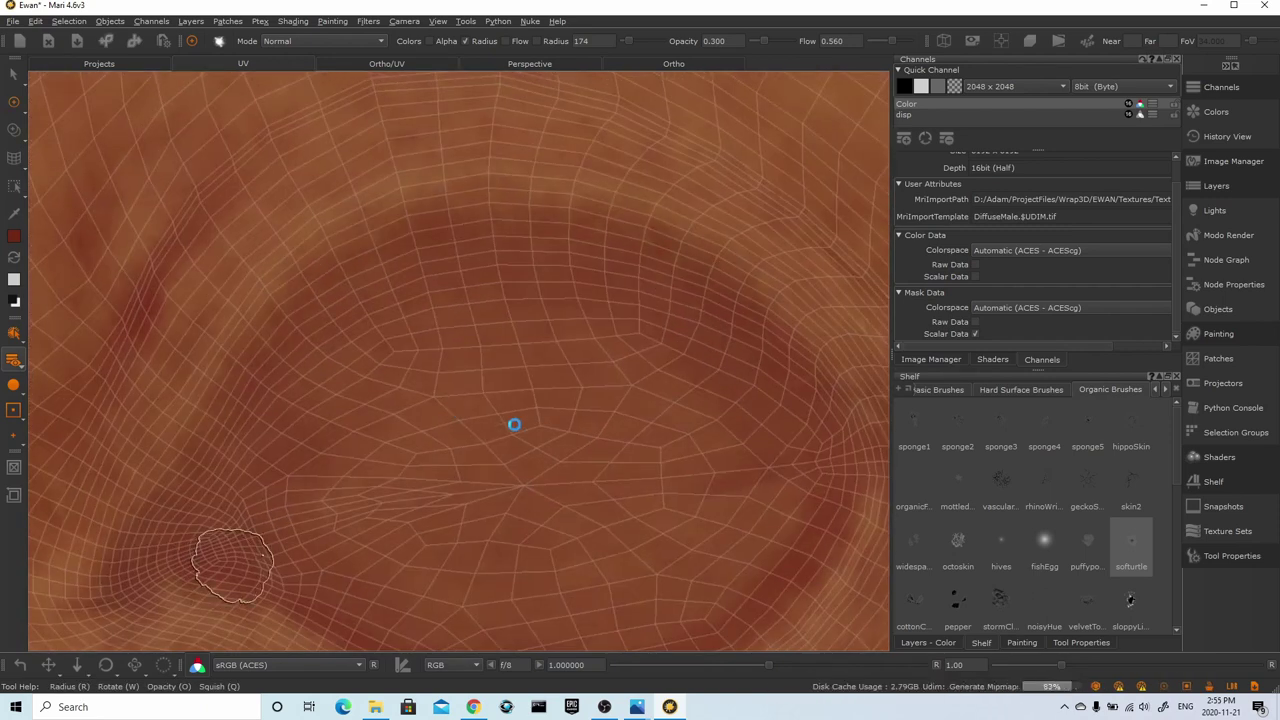
Paint the same dark red band around the lid rims and corners of the second eye at opacity 0.3
alt+right_drag(514, 426, 591, 329)
alt+drag(797, 192, 371, 414)
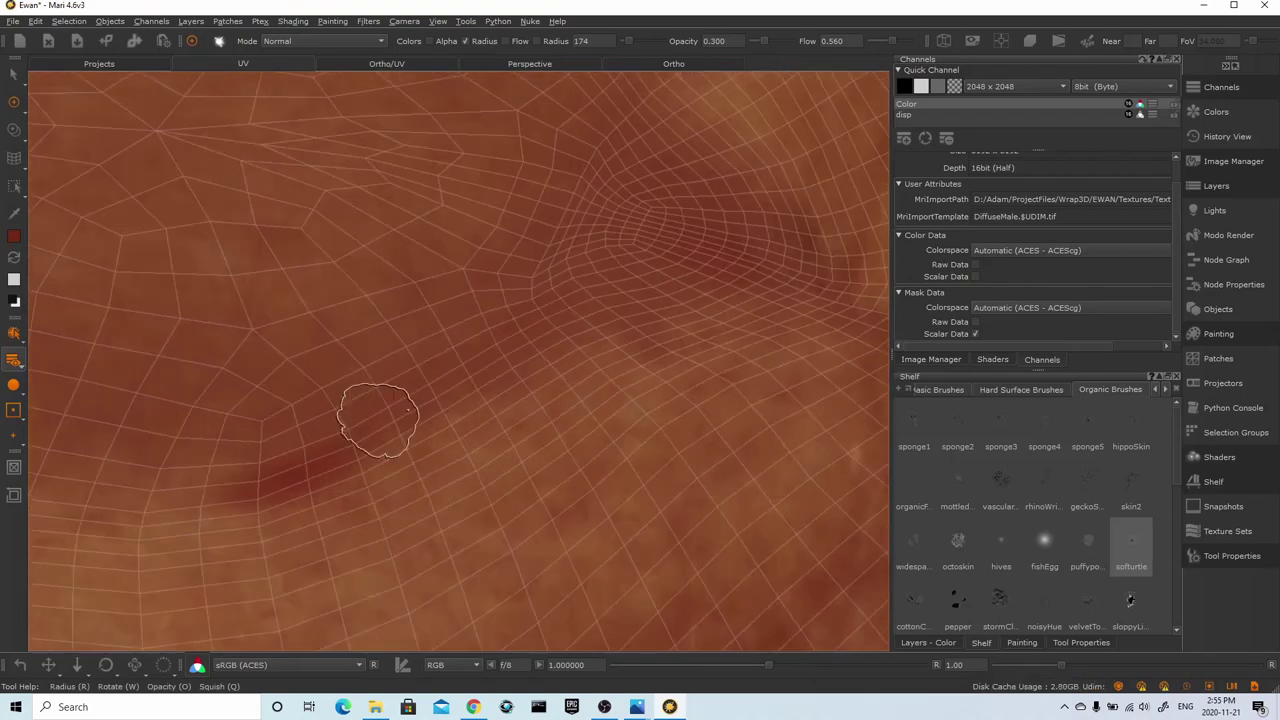
mouse_move(136, 462)
alt+mouse_down()
mouse_move(540, 411)
mouse_move(571, 449)
alt+mouse_up()
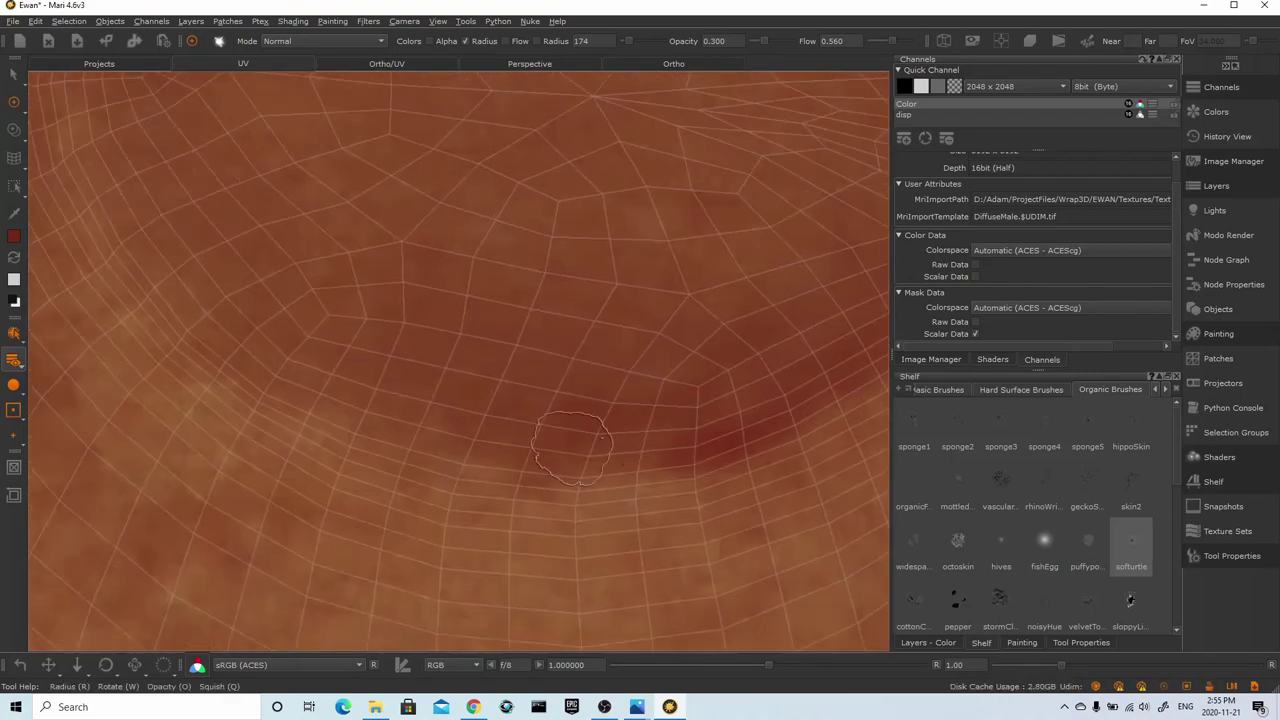
alt+drag(391, 330, 372, 463)
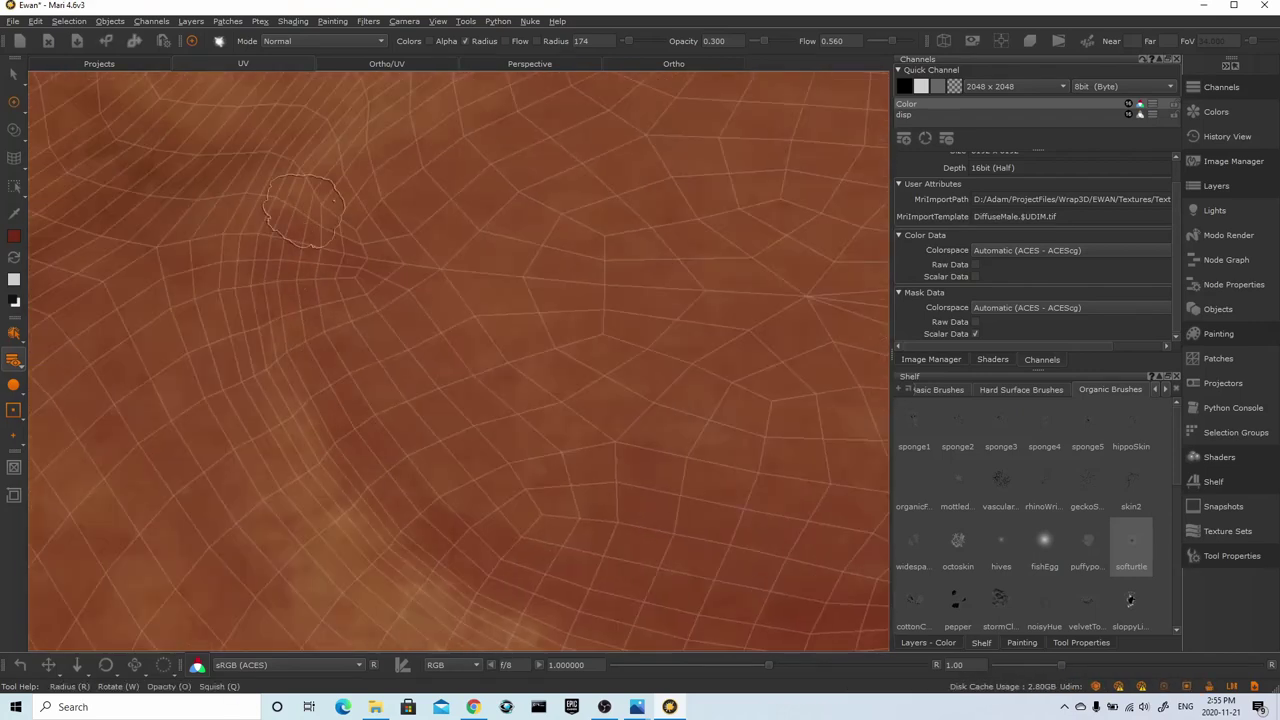
alt+drag(349, 200, 410, 245)
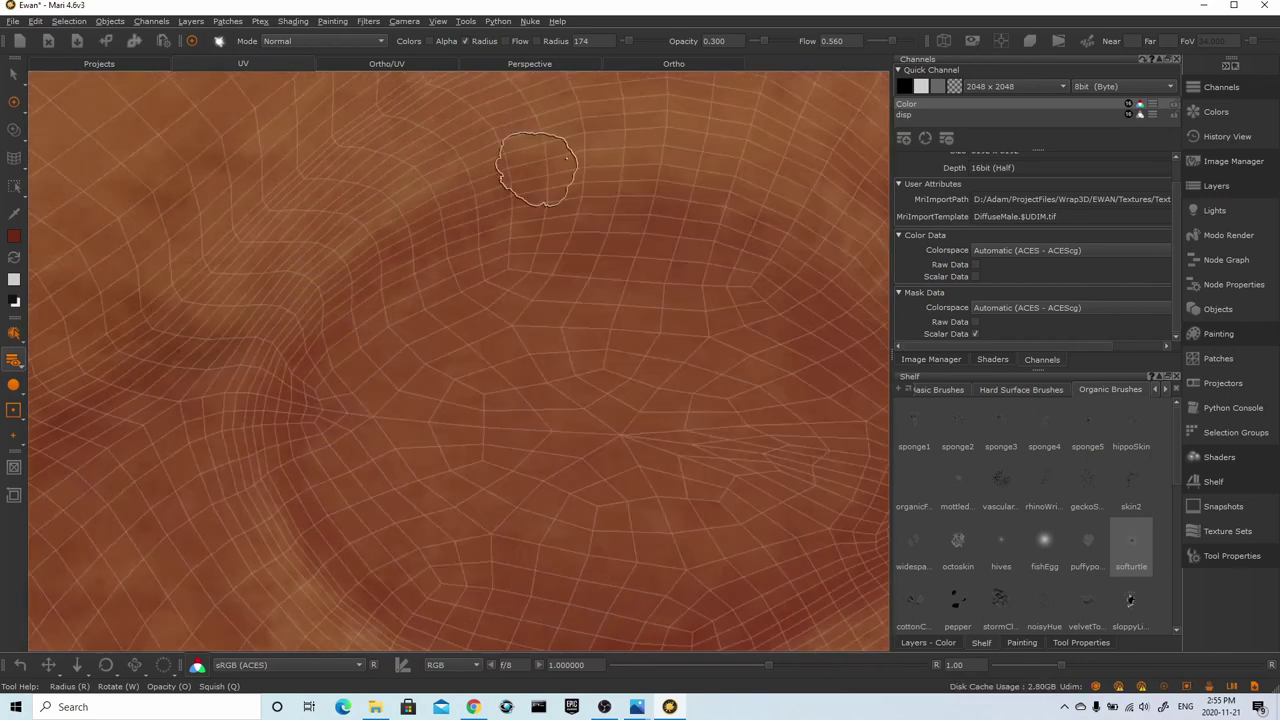
alt+drag(818, 250, 597, 292)
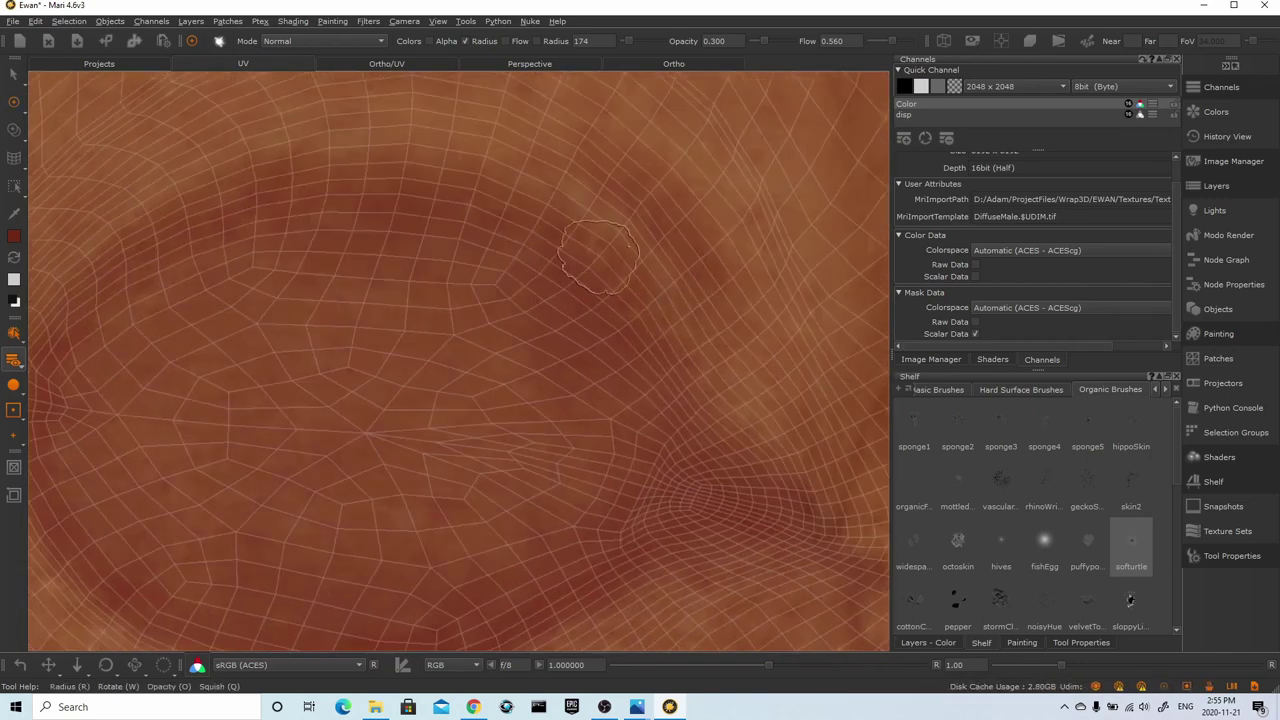
alt+right_drag(626, 421, 471, 309)
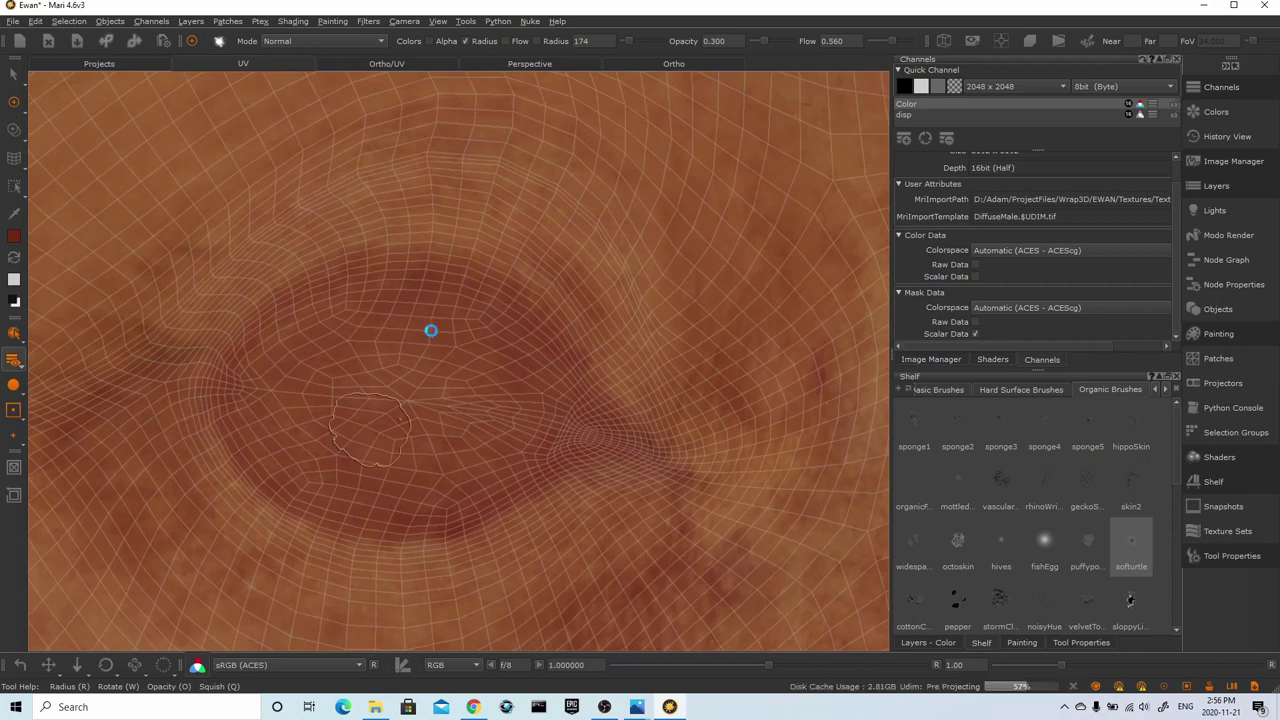
Turn off the wireframe overlay in the display properties and check the reddened eyes on the whole face
alt+middle_drag(800, 380, 461, 395)
right_click(526, 301)
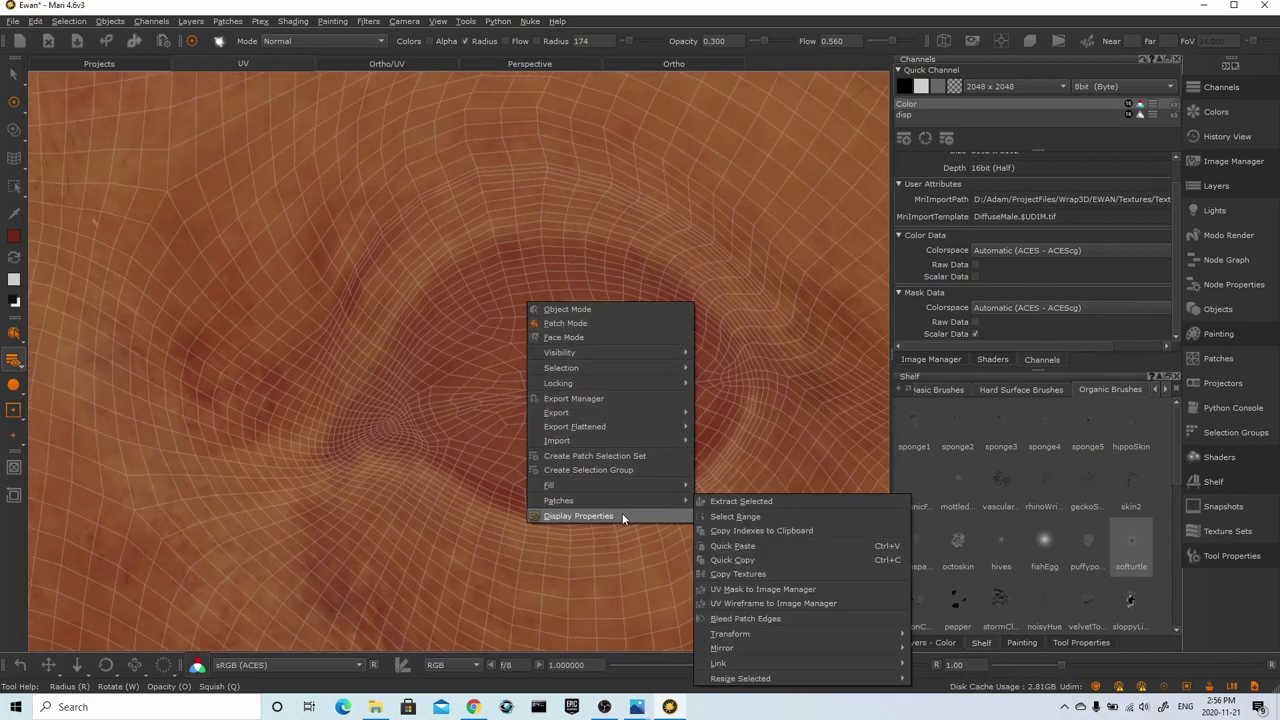
click(622, 514)
click(629, 97)
click(729, 48)
alt+right_drag(637, 290, 469, 265)
alt+middle_drag(469, 265, 714, 215)
alt+right_drag(714, 215, 551, 220)
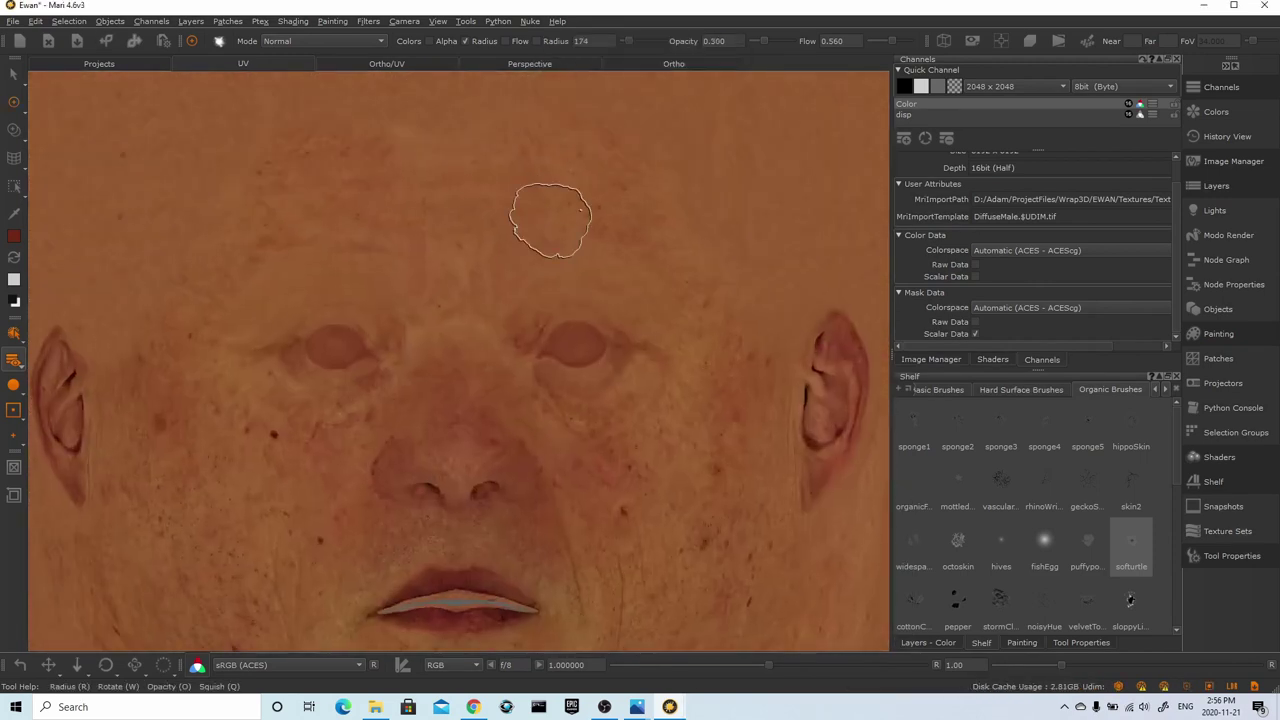
In the Ortho view, blend dark red into the outer corner of the first eye at radius 174 and opacity 0.3
click(674, 64)
alt+drag(454, 237, 691, 329)
alt+right_drag(691, 329, 778, 180)
alt+right_drag(768, 244, 600, 262)
mouse_move(600, 262)
alt+mouse_down()
mouse_move(454, 397)
mouse_move(489, 191)
alt+mouse_up()
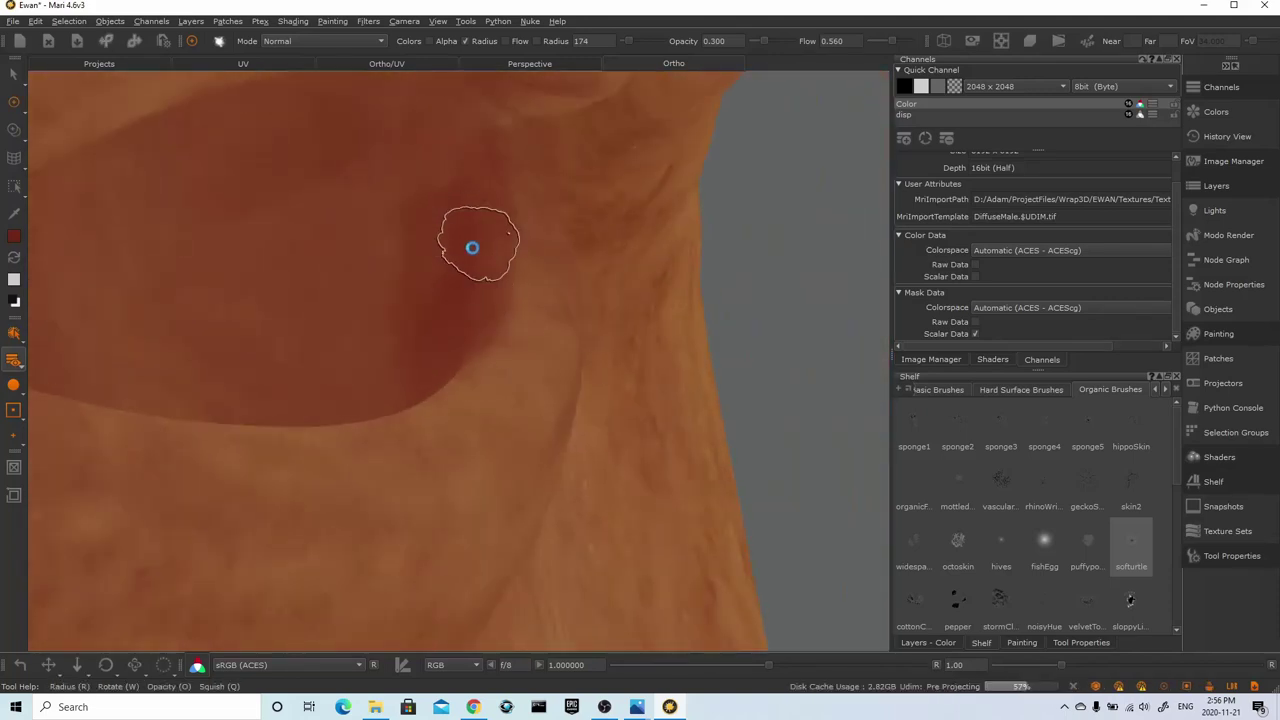
alt+right_drag(477, 243, 400, 246)
alt+drag(400, 246, 494, 295)
alt+right_drag(494, 295, 611, 286)
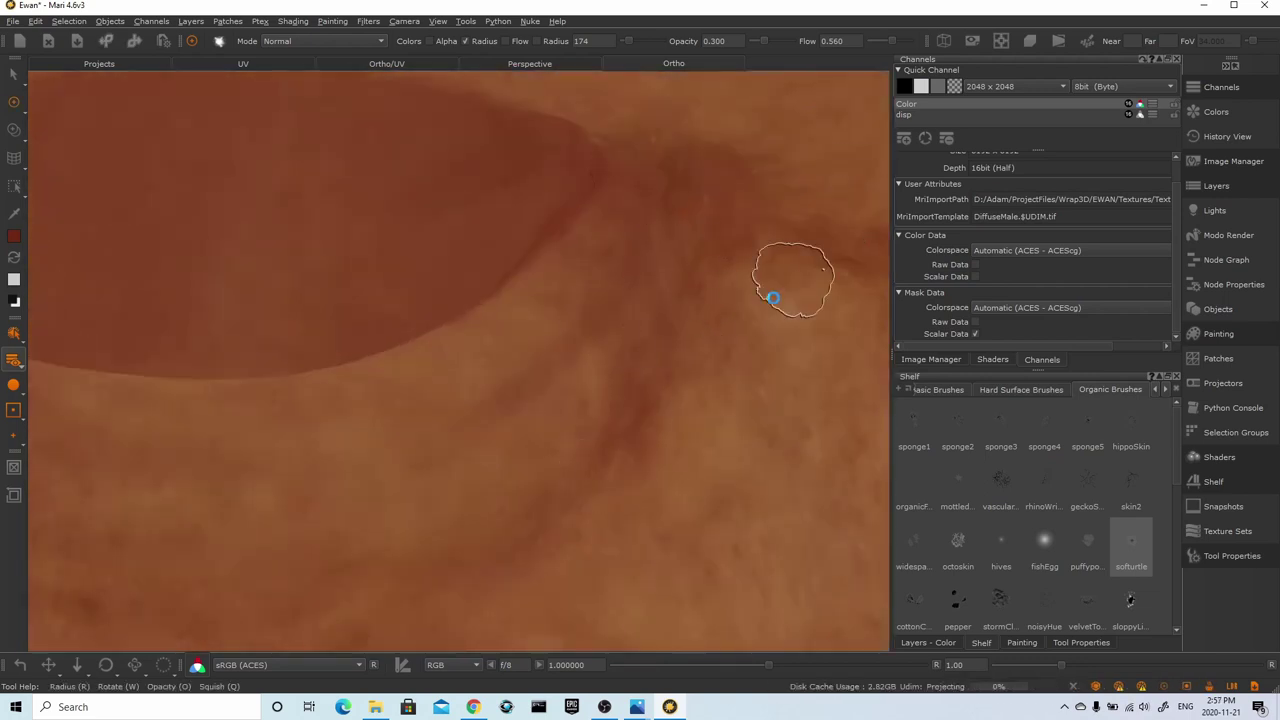
Blend dark red into the inner corners of both eyes, and into the second eye's outer corner at radius 127
alt+drag(800, 277, 748, 145)
alt+drag(666, 294, 630, 221)
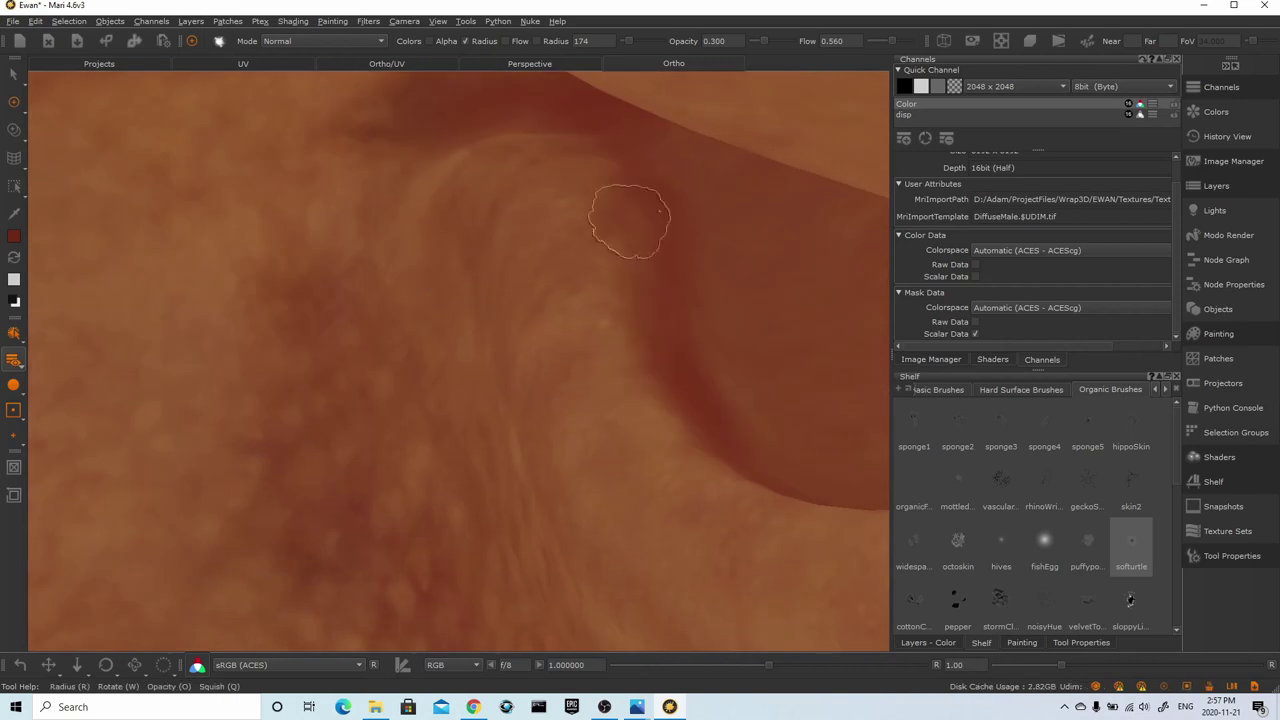
alt+right_drag(638, 271, 480, 290)
alt+drag(480, 290, 320, 256)
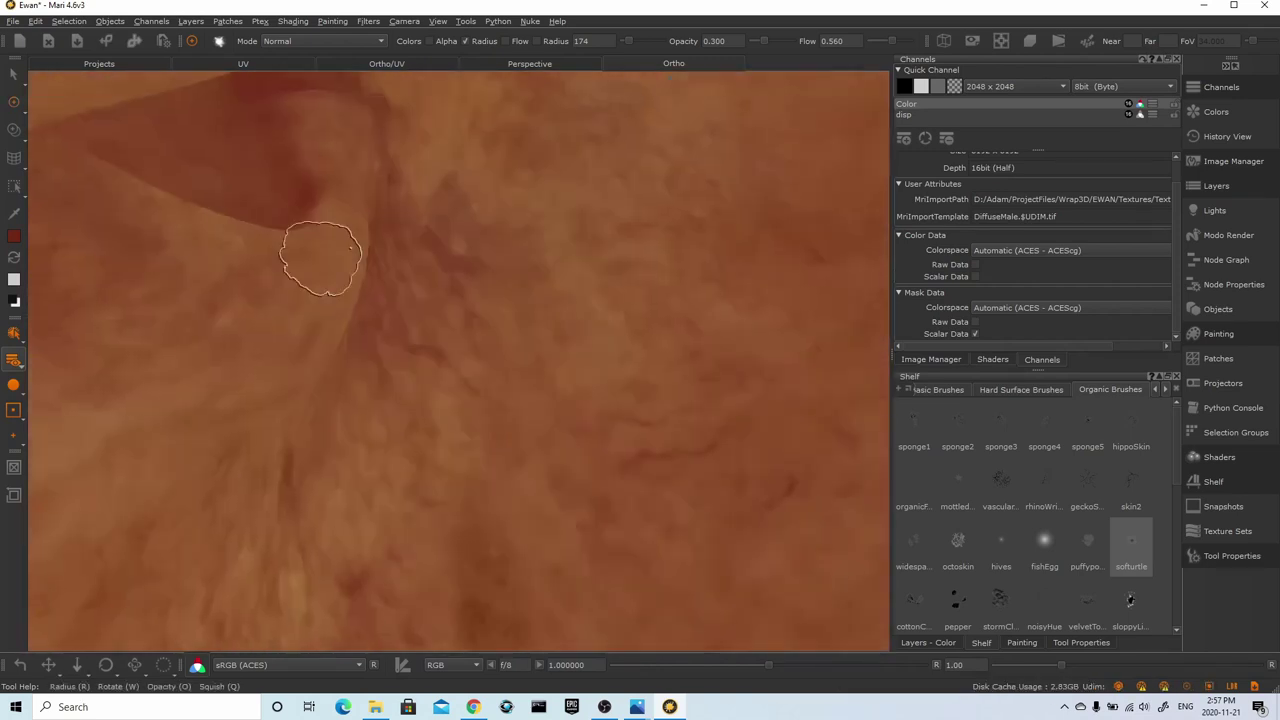
alt+middle_drag(320, 256, 378, 237)
mouse_move(418, 220)
alt+mouse_down()
mouse_move(749, 343)
mouse_move(1071, 329)
mouse_move(400, 297)
mouse_move(357, 449)
mouse_move(515, 288)
alt+mouse_up()
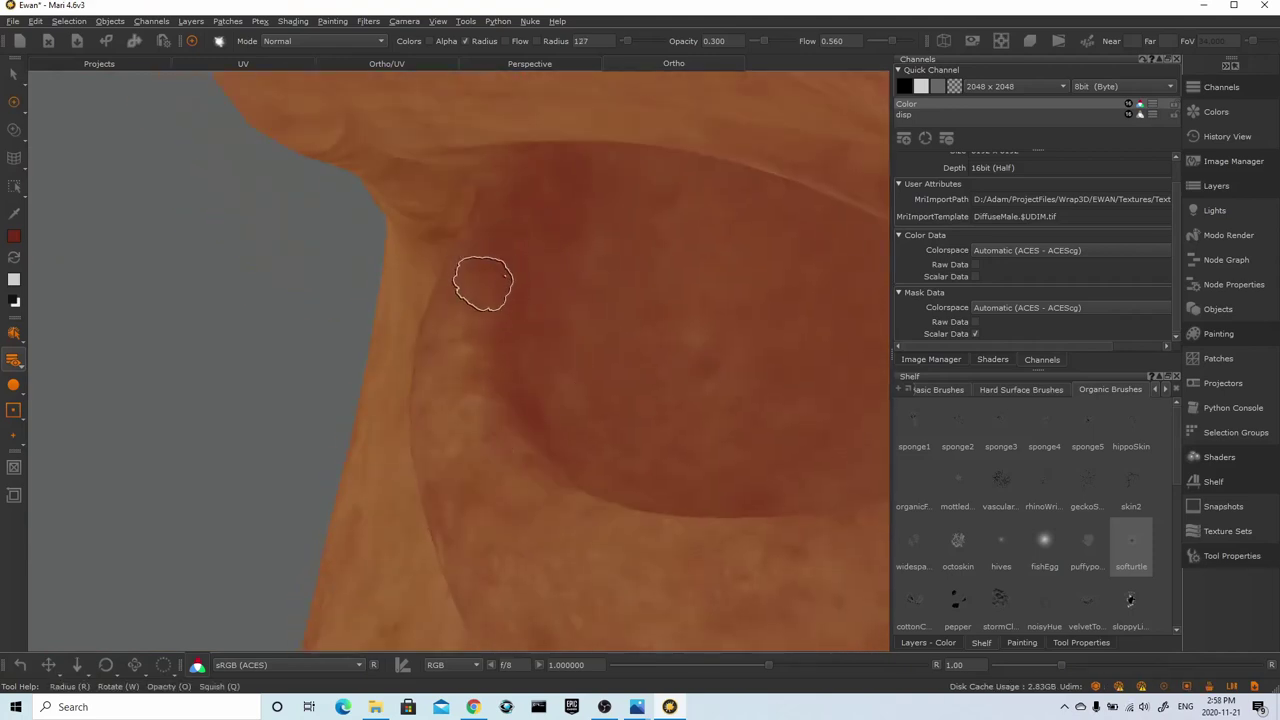
Turn on the visibility of the Grade1 and Contrast adjustment layers in the Color channel while framing the eye
alt+drag(552, 332, 788, 222)
alt+right_drag(697, 354, 629, 390)
alt+middle_drag(632, 389, 488, 352)
click(928, 643)
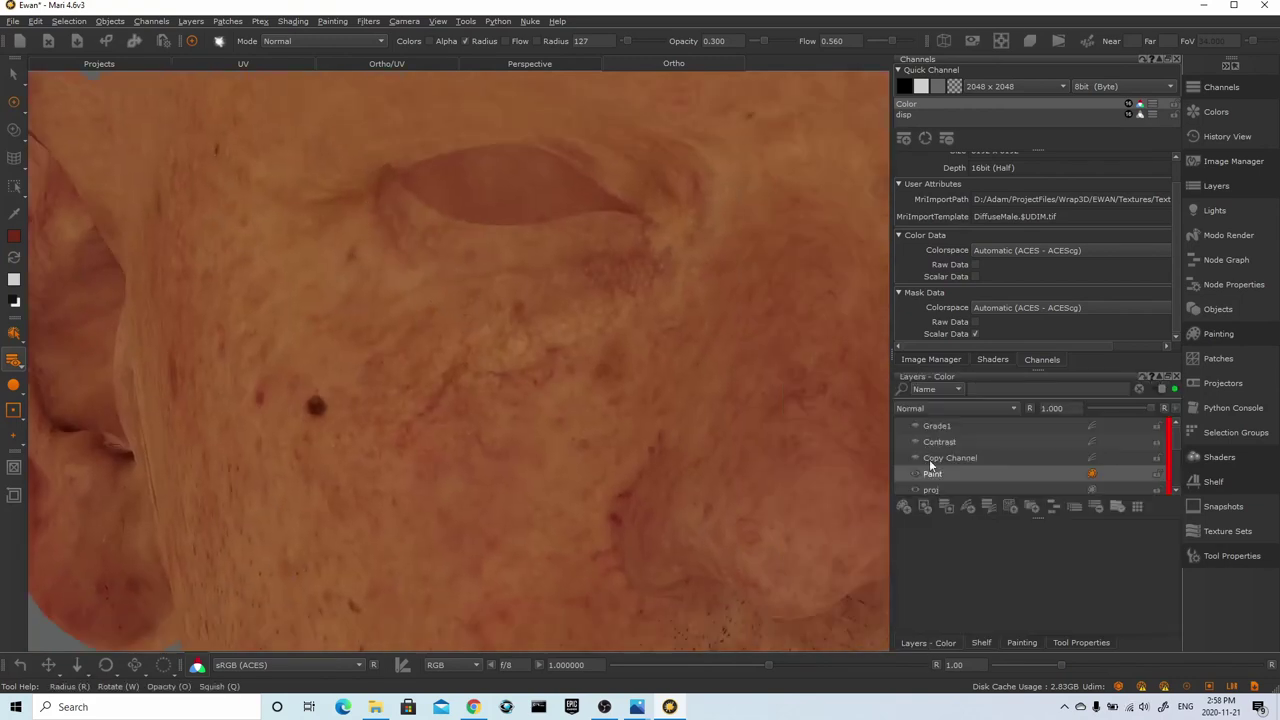
click(916, 427)
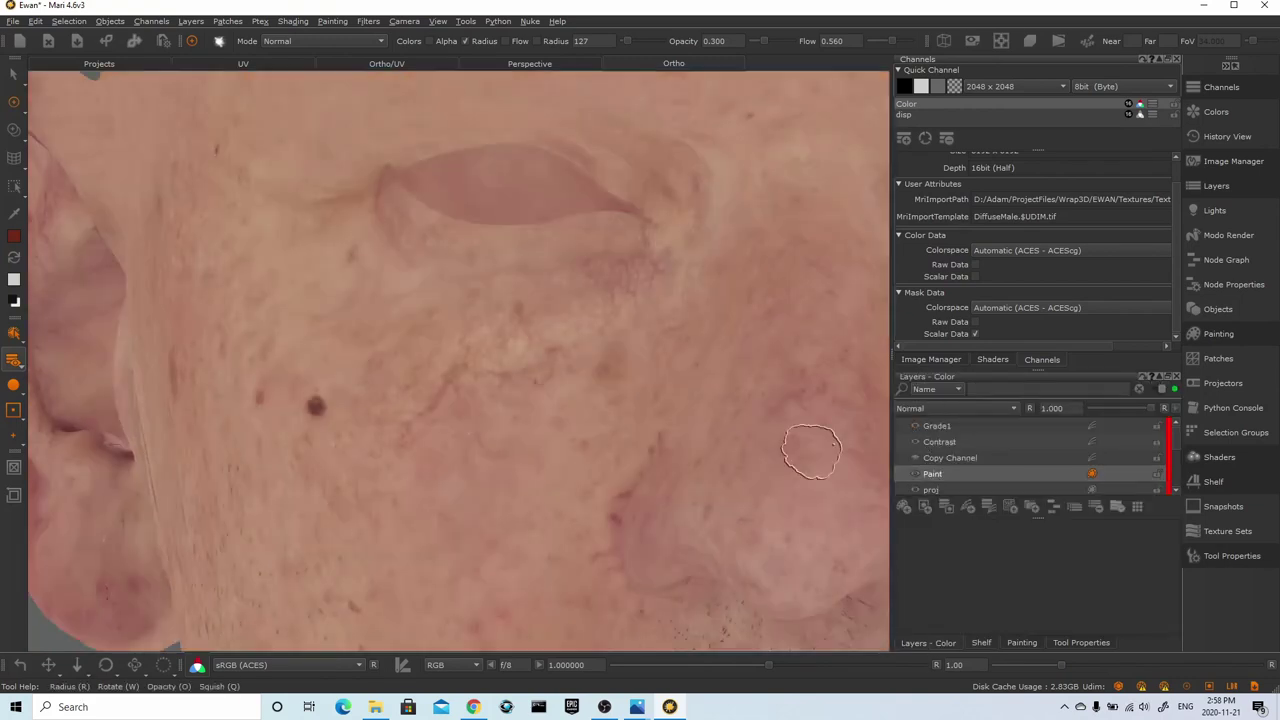
Blend dark red into the inner corner and along the adjoining lower lid of the model's left eye at radius 127
alt+right_drag(813, 450, 553, 366)
alt+middle_drag(553, 366, 489, 320)
alt+right_drag(489, 320, 558, 337)
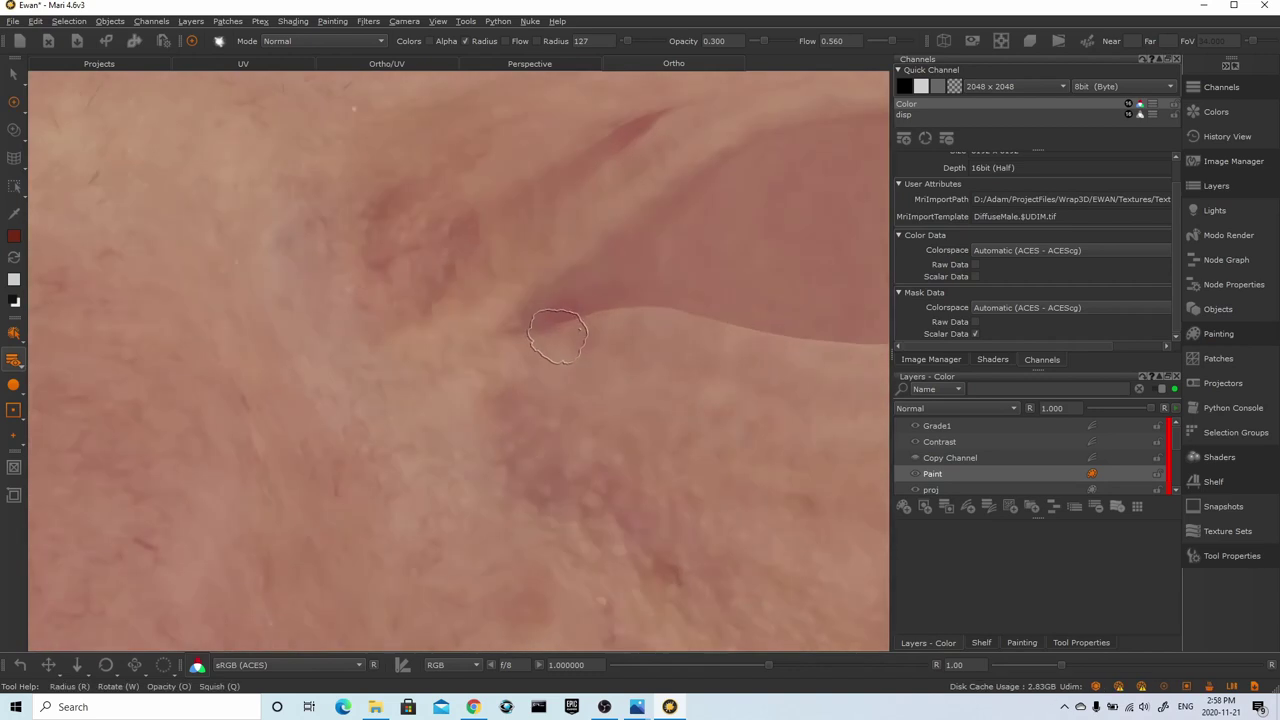
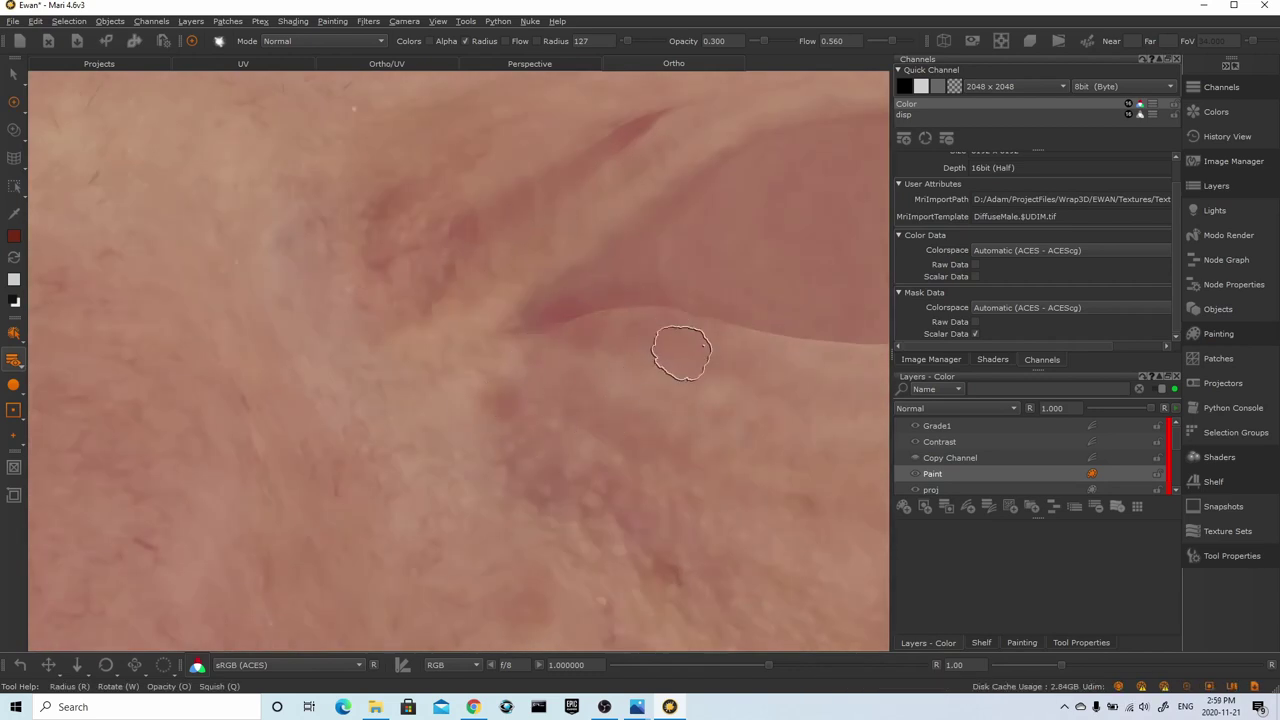
alt+right_drag(680, 351, 545, 345)
alt+drag(545, 345, 480, 410)
alt+right_drag(480, 410, 540, 445)
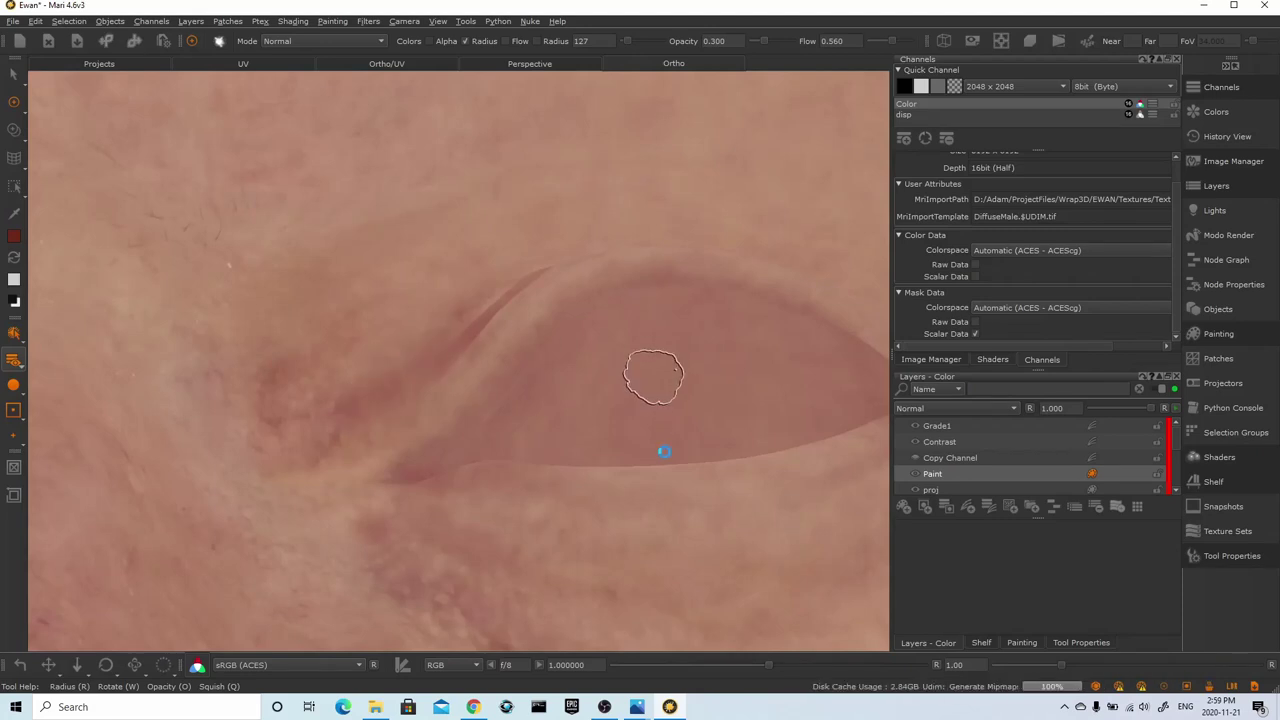
Deepen the dark red in the inner and outer corners of the model's right eye at opacity 0.3
alt+right_drag(652, 375, 545, 385)
alt+drag(545, 385, 666, 506)
alt+middle_drag(666, 506, 440, 415)
alt+right_drag(440, 415, 527, 482)
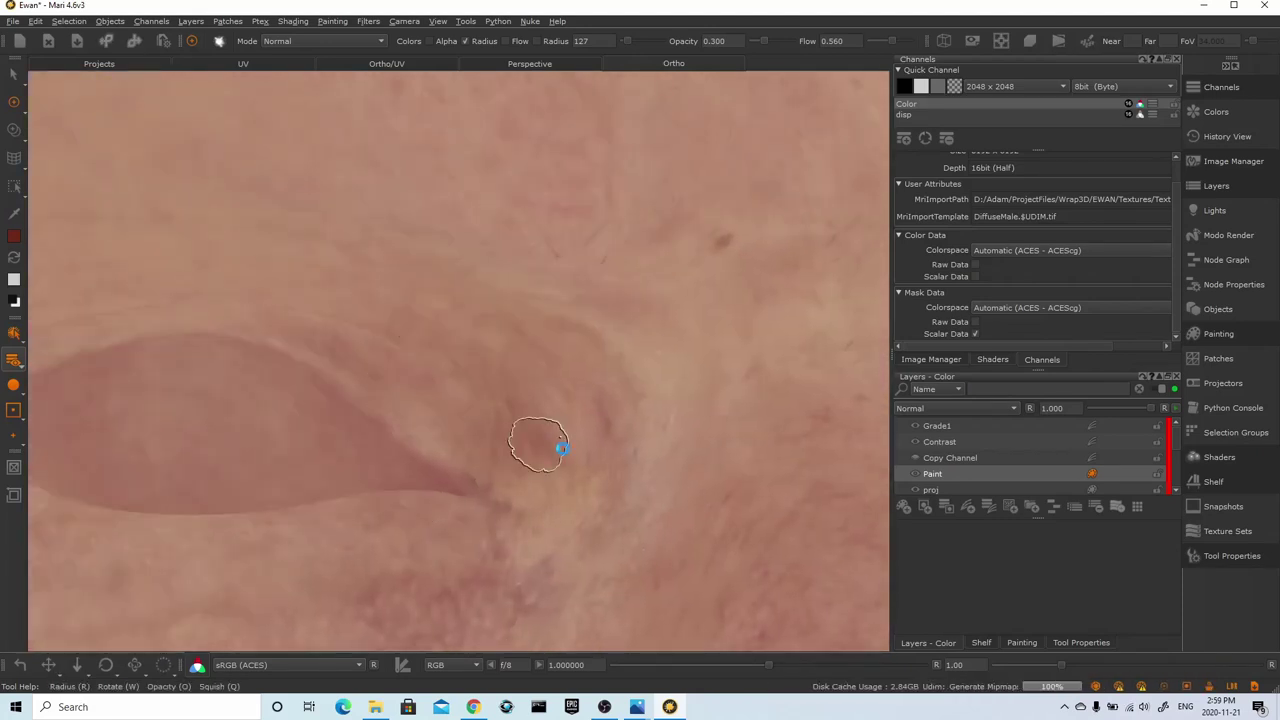
alt+right_drag(537, 443, 487, 450)
alt+middle_drag(487, 450, 607, 294)
alt+right_drag(607, 294, 648, 178)
alt+drag(414, 243, 357, 262)
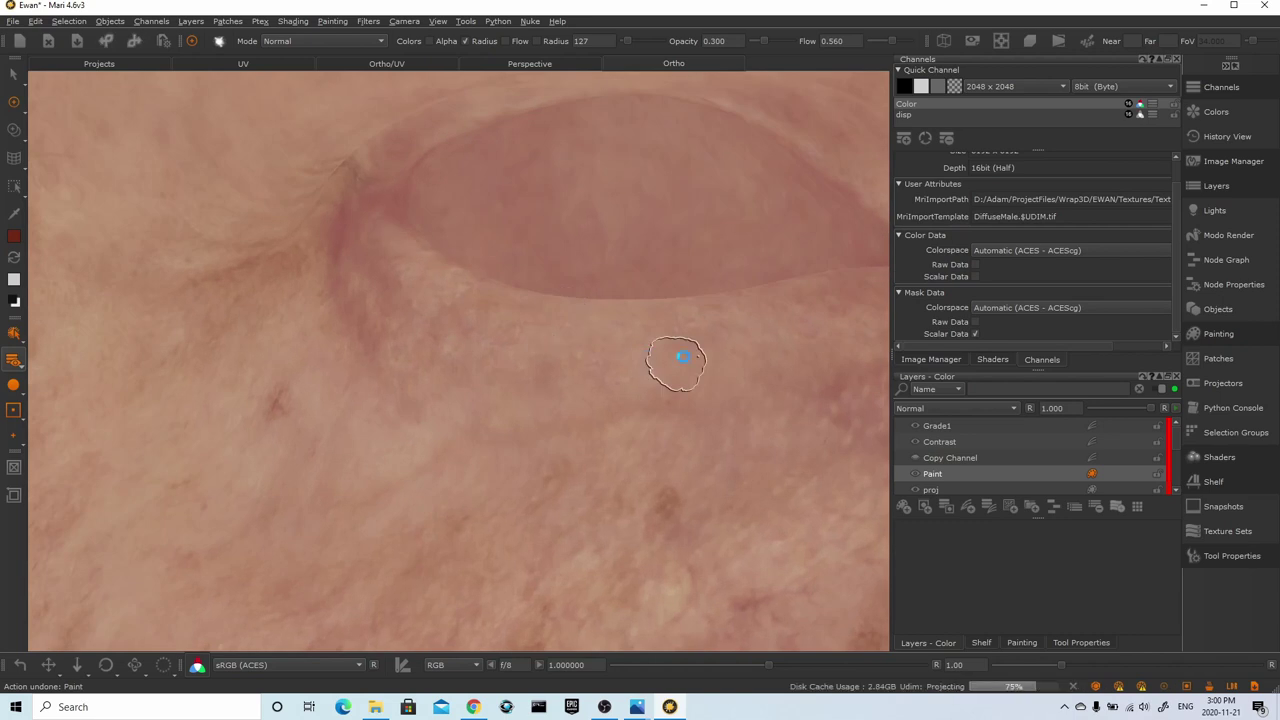
Redden the upper-lid crease of the model's left eye and the fold above the right eye's inner corner
mouse_move(680, 357)
alt+mouse_down()
mouse_move(755, 420)
mouse_move(475, 273)
alt+mouse_up()
alt+right_drag(588, 316, 670, 265)
alt+middle_drag(726, 314, 535, 360)
alt+right_drag(529, 333, 660, 230)
alt+middle_drag(660, 230, 433, 487)
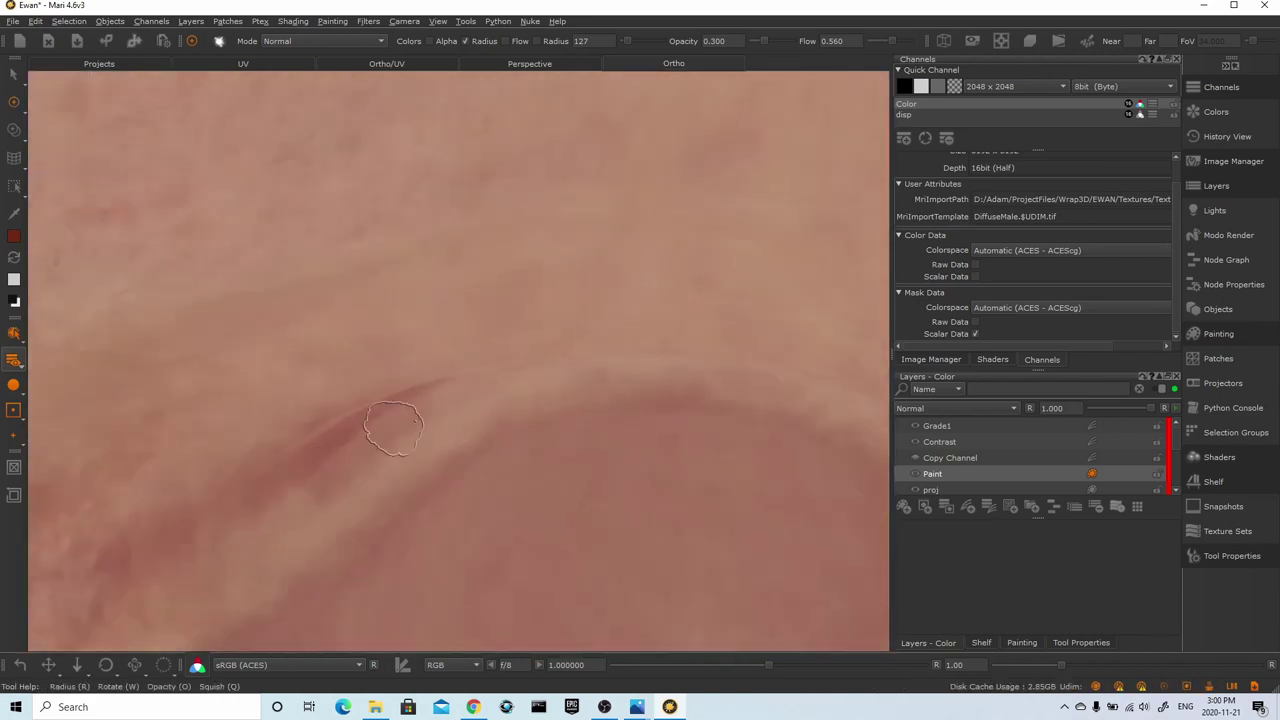
alt+drag(589, 437, 333, 435)
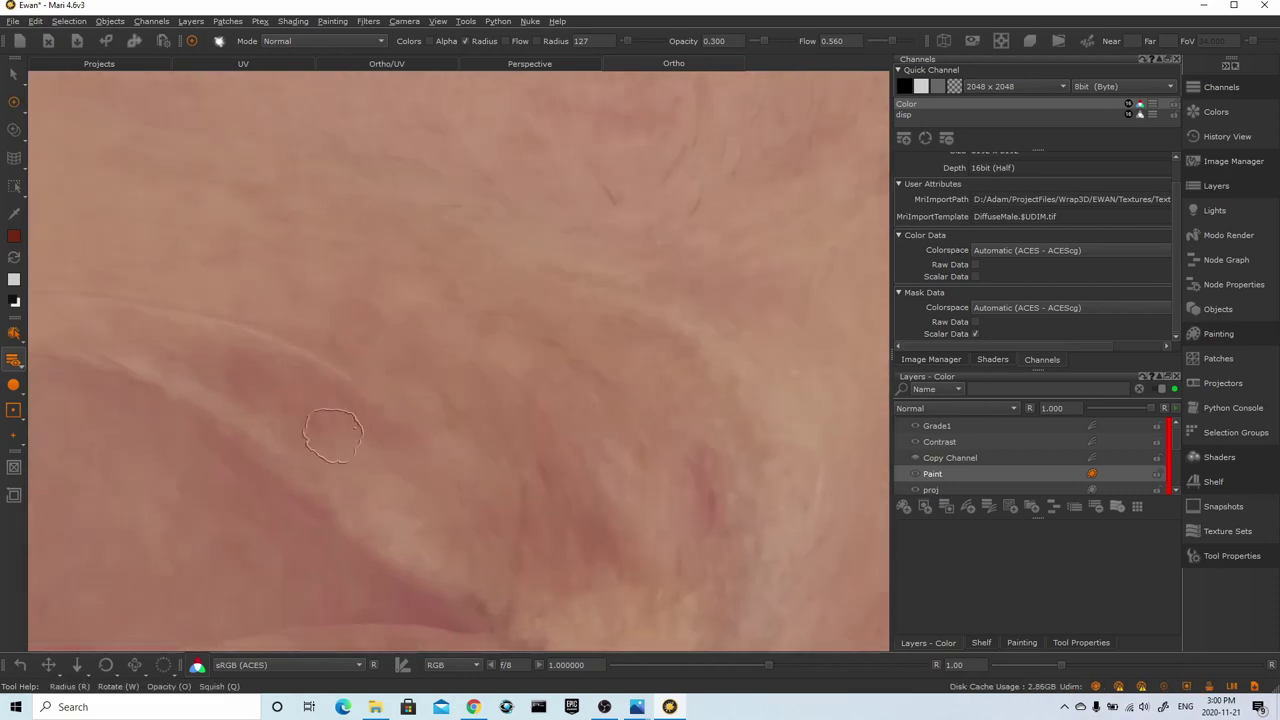
In the UV view, paint soft dark red along the upper-lid creases of both eyes
scroll(491, 188, down, 5)
scroll(349, 320, up, 6)
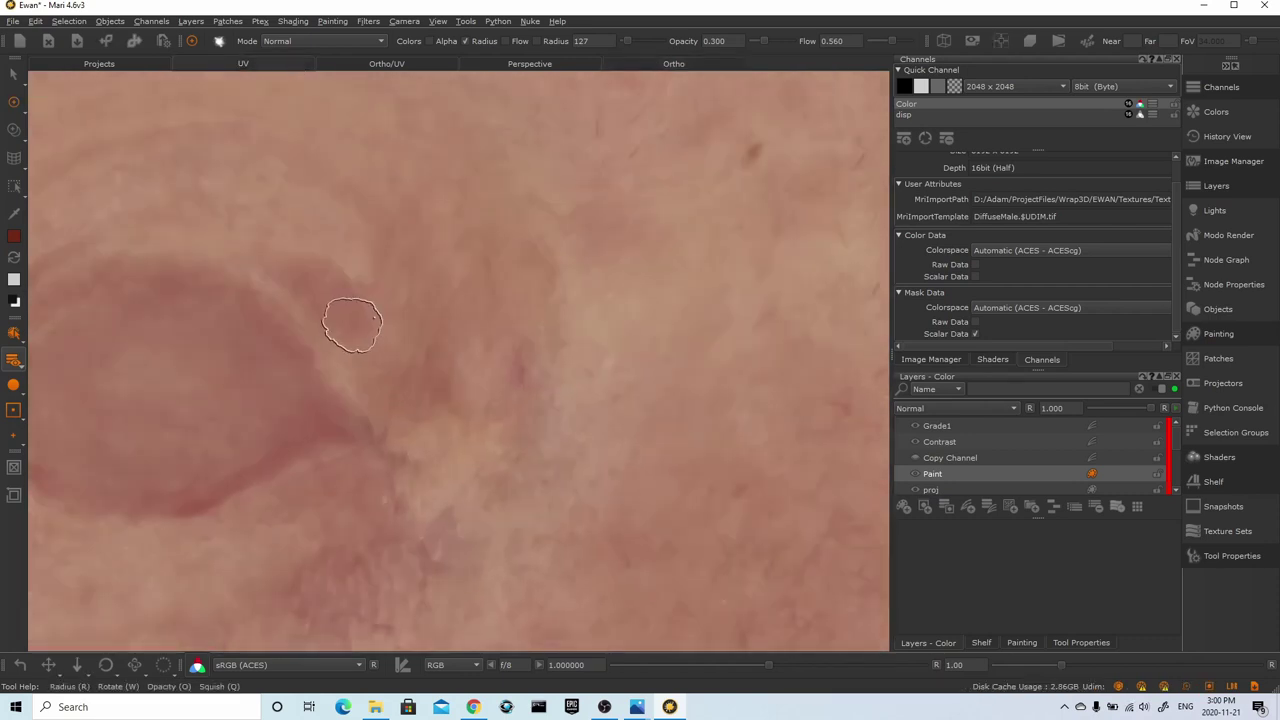
alt+middle_drag(228, 229, 610, 240)
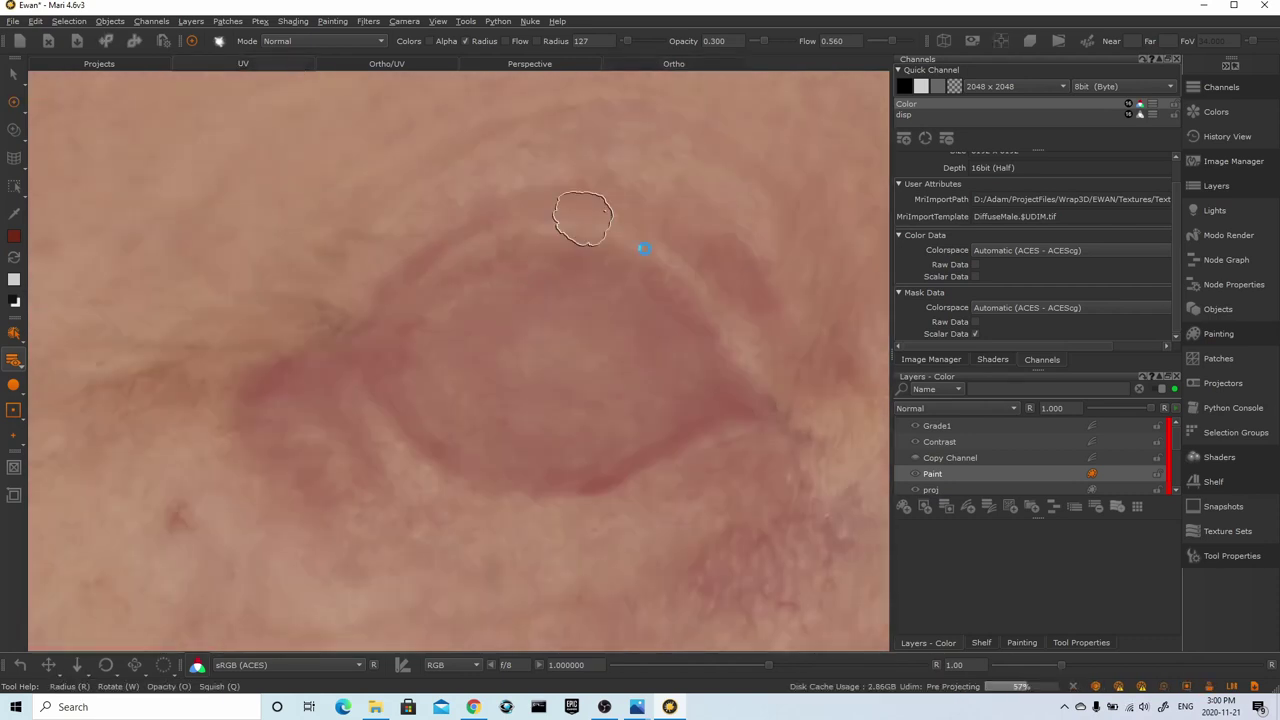
alt+right_drag(583, 217, 412, 259)
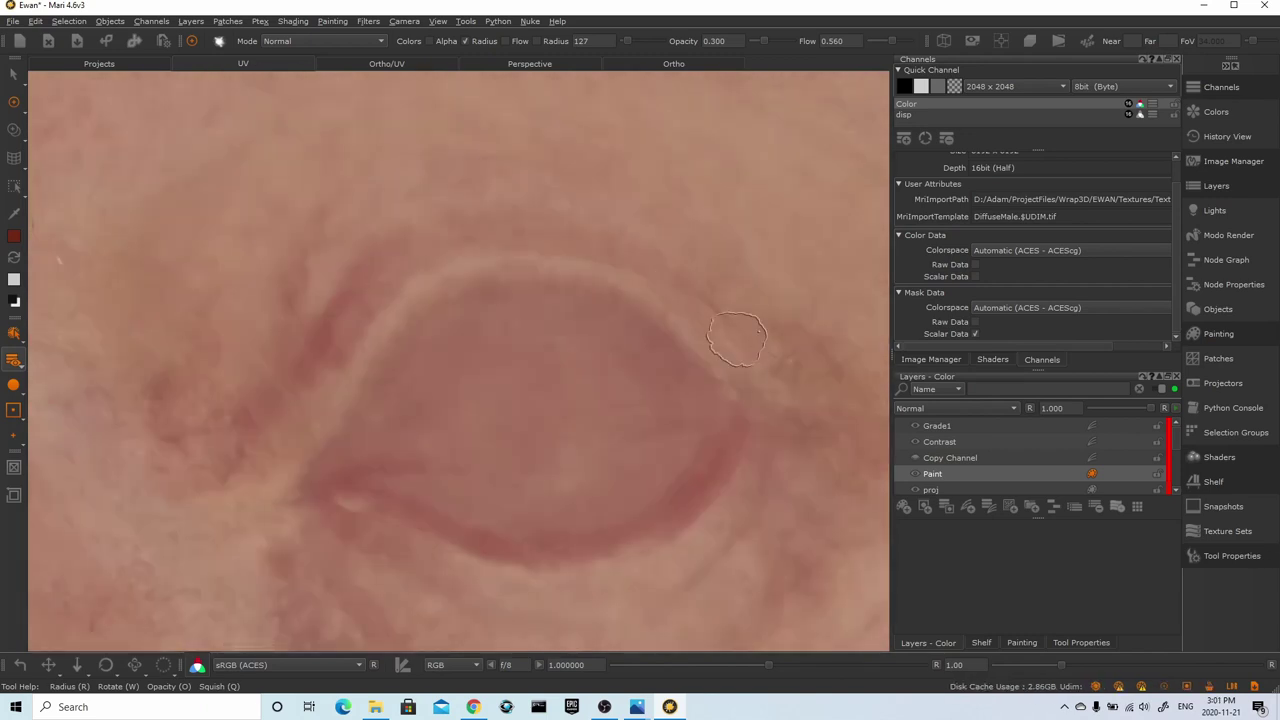
Check the reddened eyes on the whole face in the UV and Ortho views and compare them with the reference photo
scroll(553, 229, down, 5)
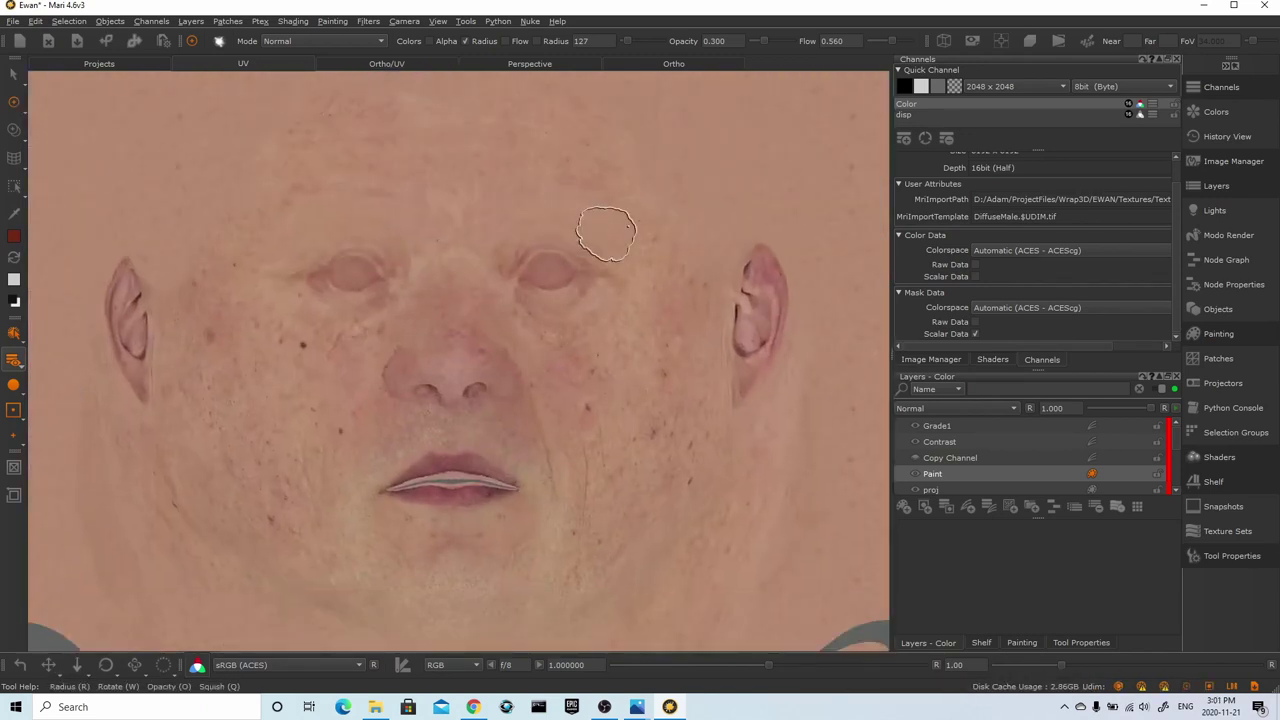
scroll(723, 257, up, 5)
scroll(580, 366, down, 8)
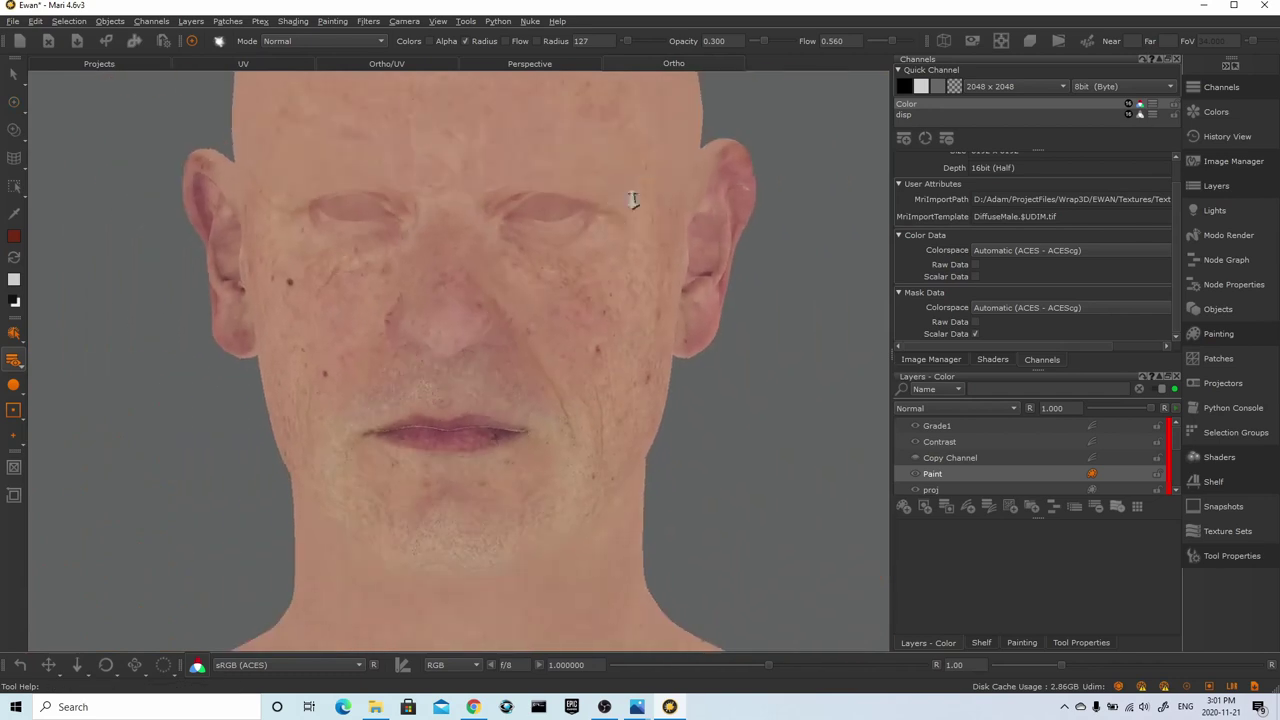
mouse_move(632, 200)
alt+mouse_down()
mouse_move(614, 197)
mouse_move(628, 200)
alt+mouse_up()
click(638, 708)
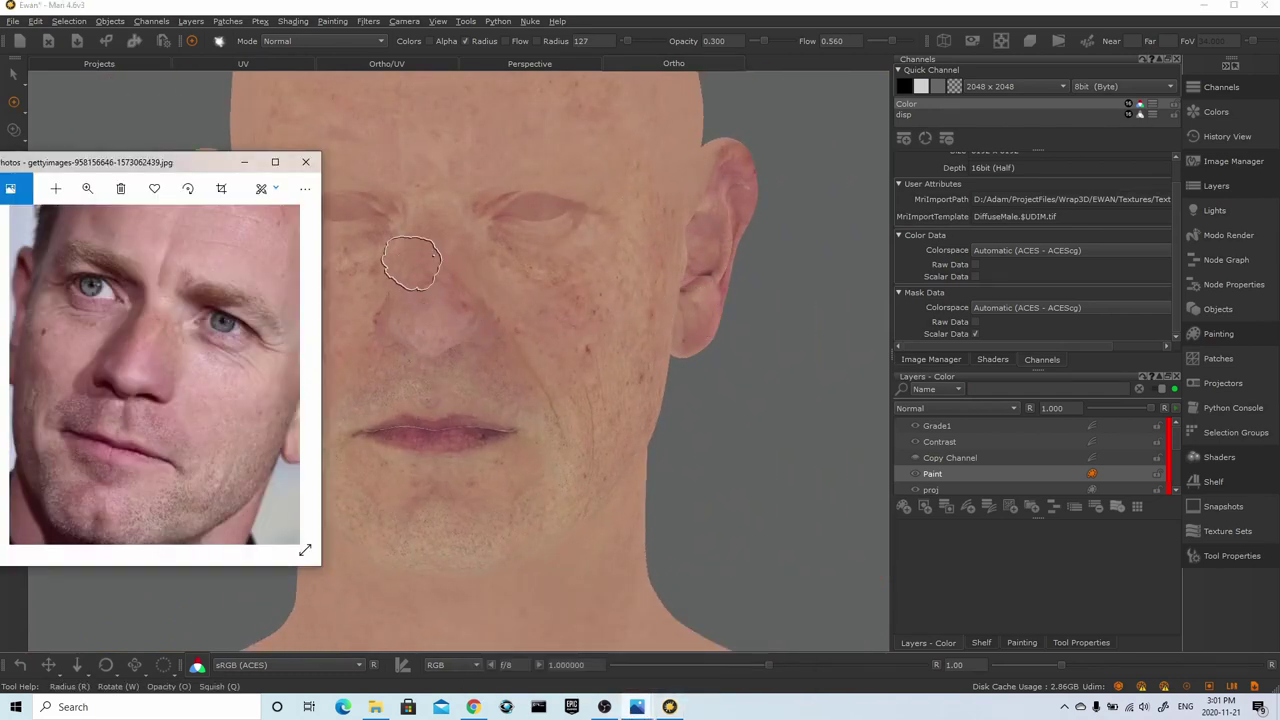
click(778, 153)
Set the brush radius to 119 and add dark red to the lower lids and eye corners of both eyes
key(r)
drag(528, 242, 500, 242)
alt+right_drag(525, 219, 748, 192)
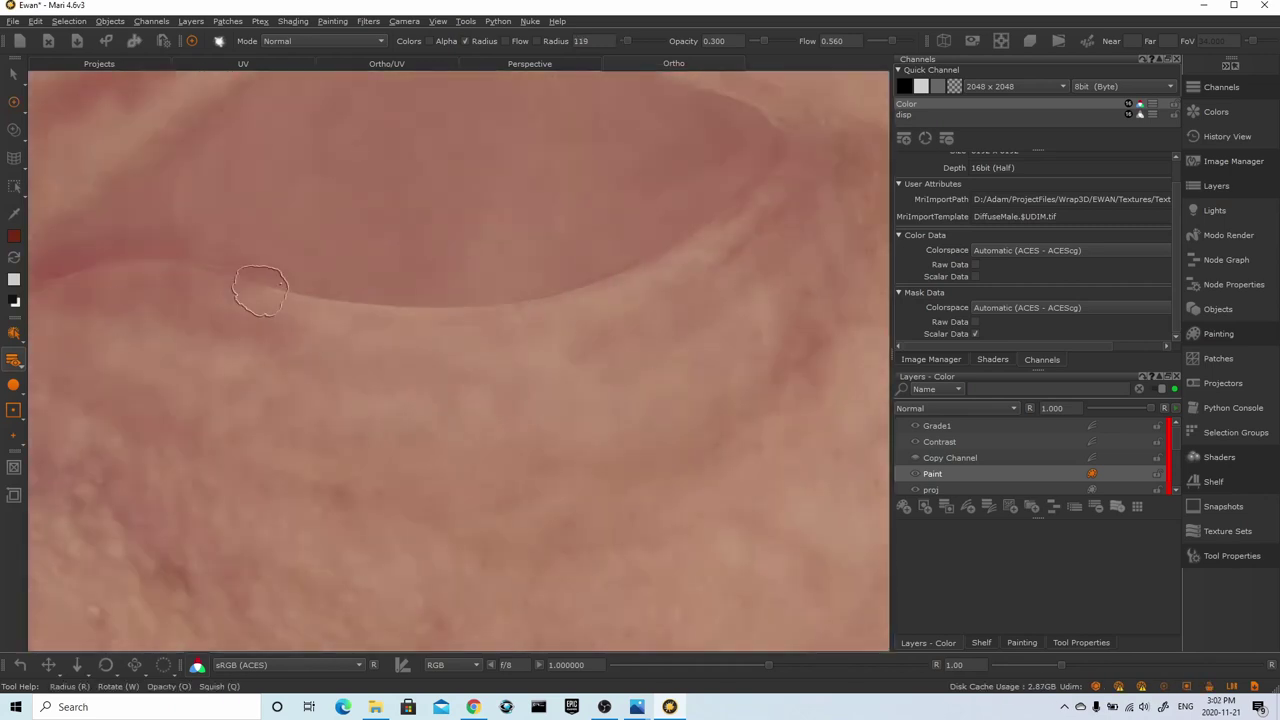
alt+right_drag(723, 314, 600, 300)
alt+middle_drag(215, 295, 417, 271)
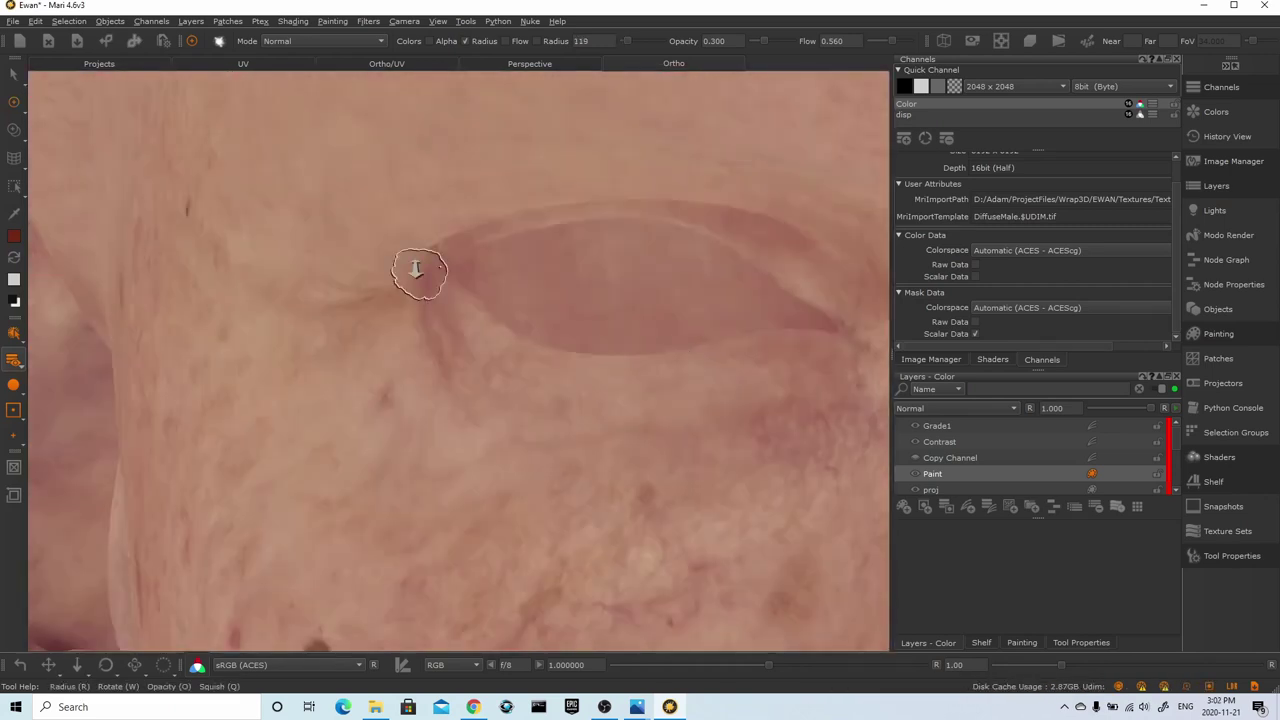
alt+right_drag(417, 271, 540, 215)
alt+right_drag(607, 256, 389, 319)
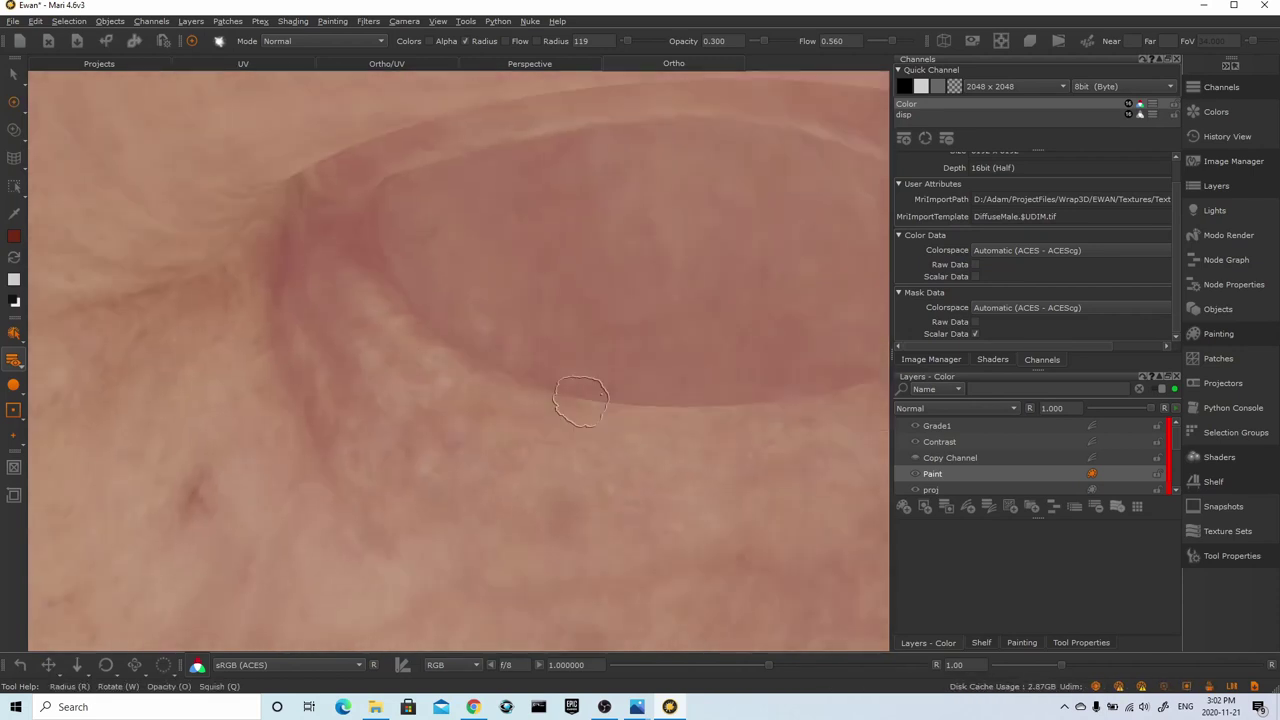
alt+middle_drag(833, 438, 520, 362)
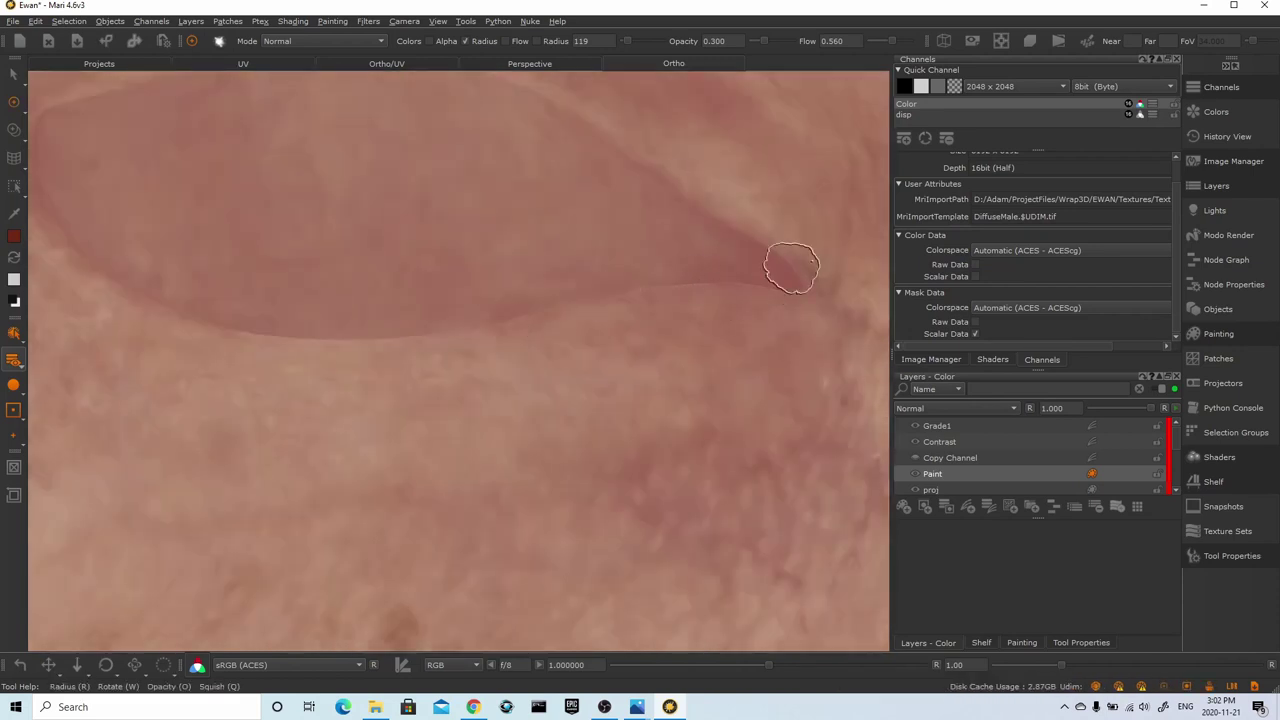
scroll(558, 467, down, 10)
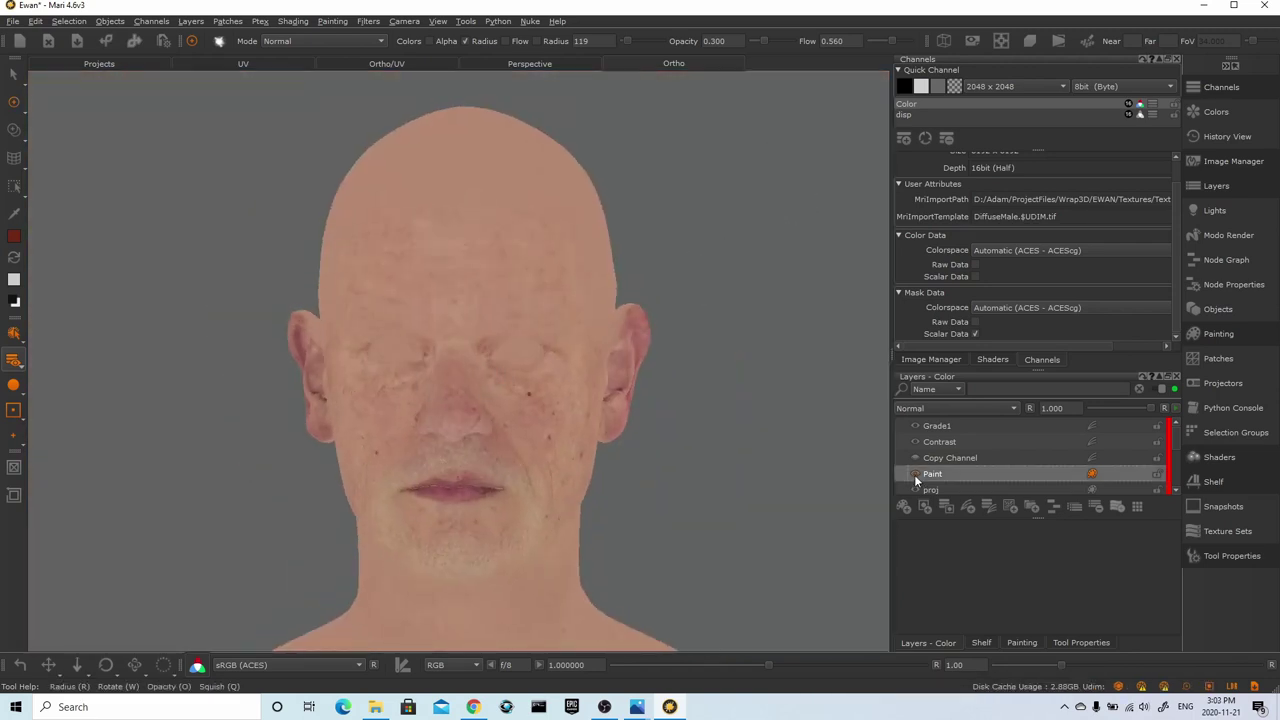
Compare the face with and without the Paint layer and inspect the head, ear and eyes from several angles
click(915, 478)
mouse_move(720, 350)
alt+mouse_down()
mouse_move(820, 354)
mouse_move(723, 291)
alt+mouse_up()
alt+right_drag(723, 291, 749, 368)
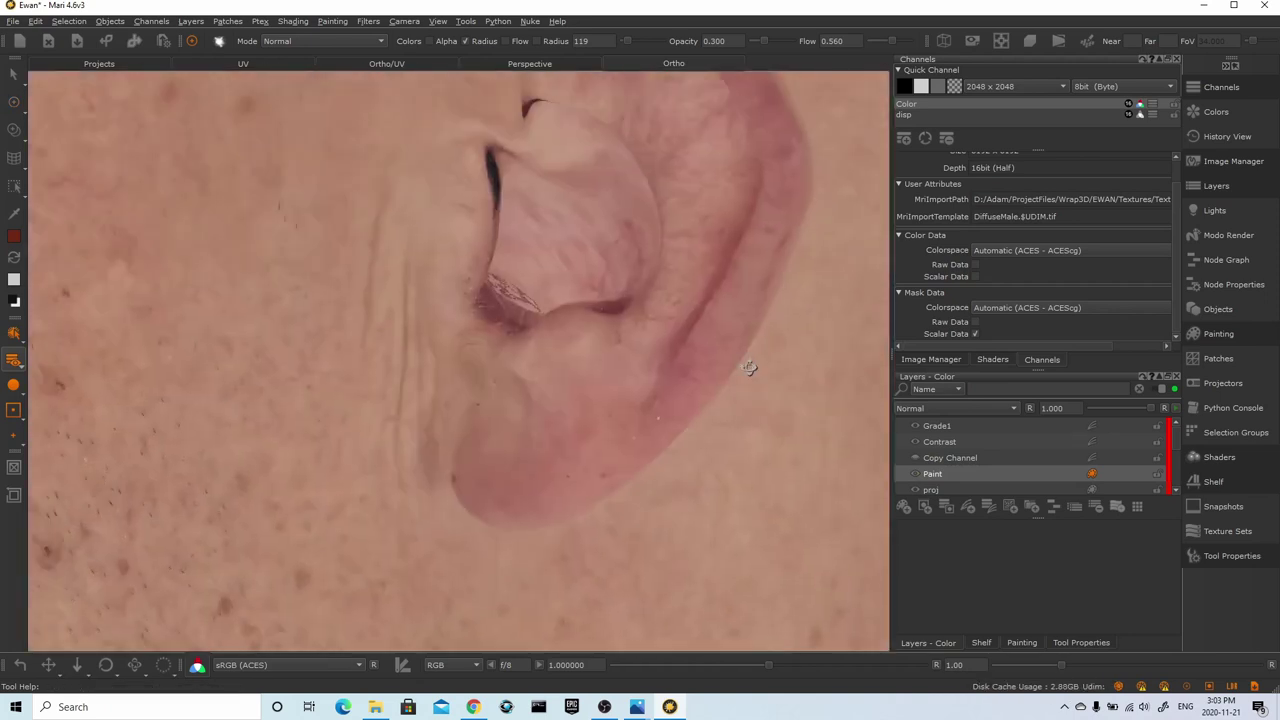
scroll(749, 367, down, 10)
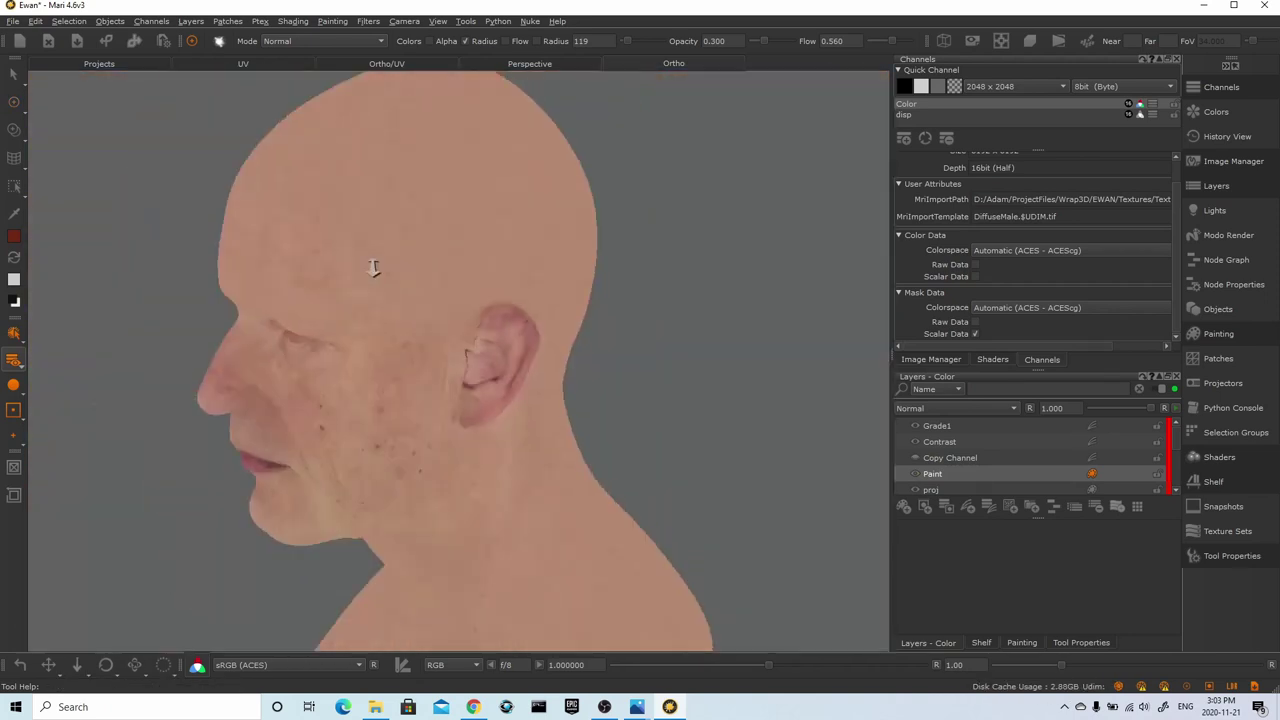
alt+drag(372, 267, 615, 231)
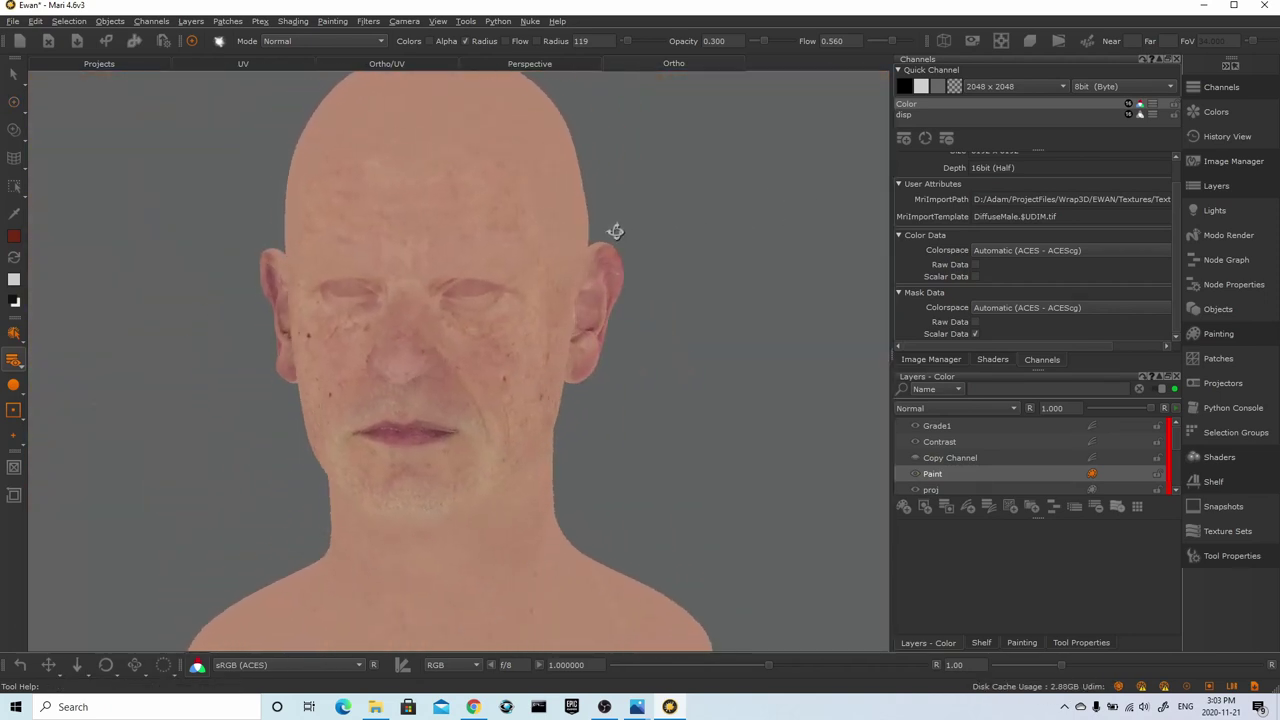
scroll(620, 230, up, 10)
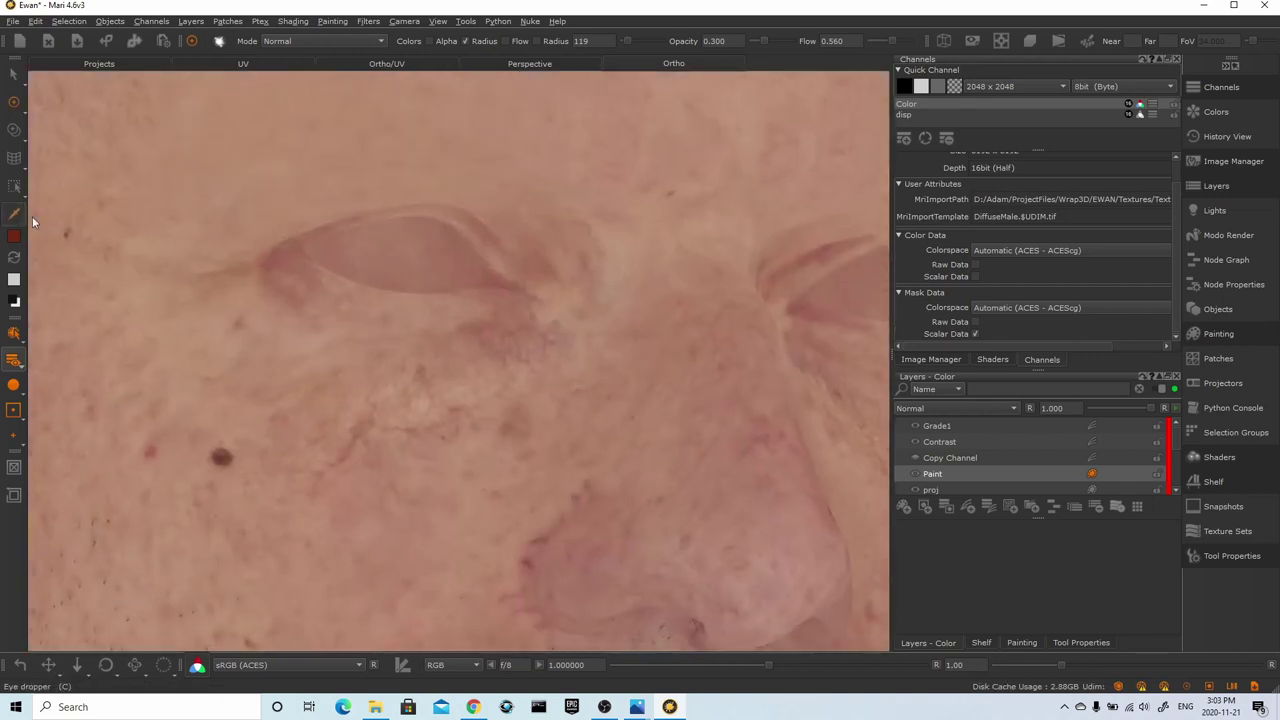
Sample a skin tone and use the Clone Stamp to cover the dark red vein blemish on the cheek with nearby skin
click(18, 214)
click(14, 103)
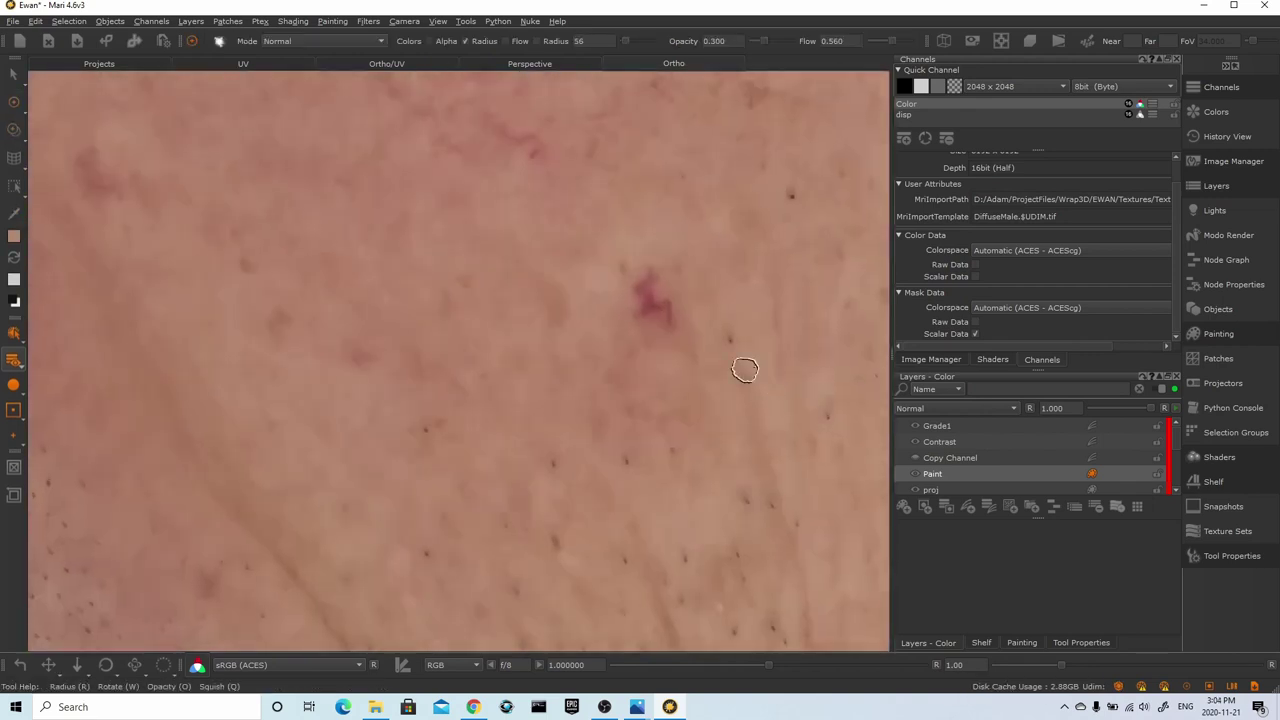
alt+middle_drag(743, 369, 610, 386)
click(14, 130)
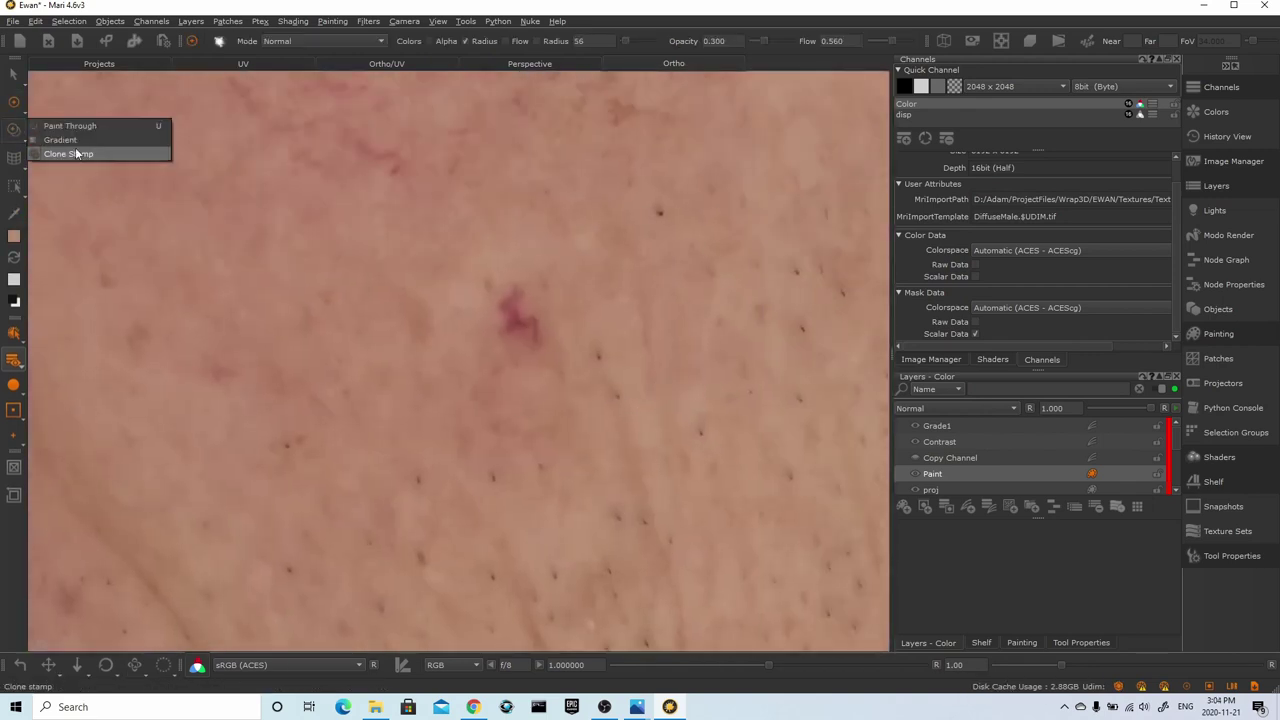
click(76, 154)
ctrl+click(457, 244)
drag(512, 313, 530, 328)
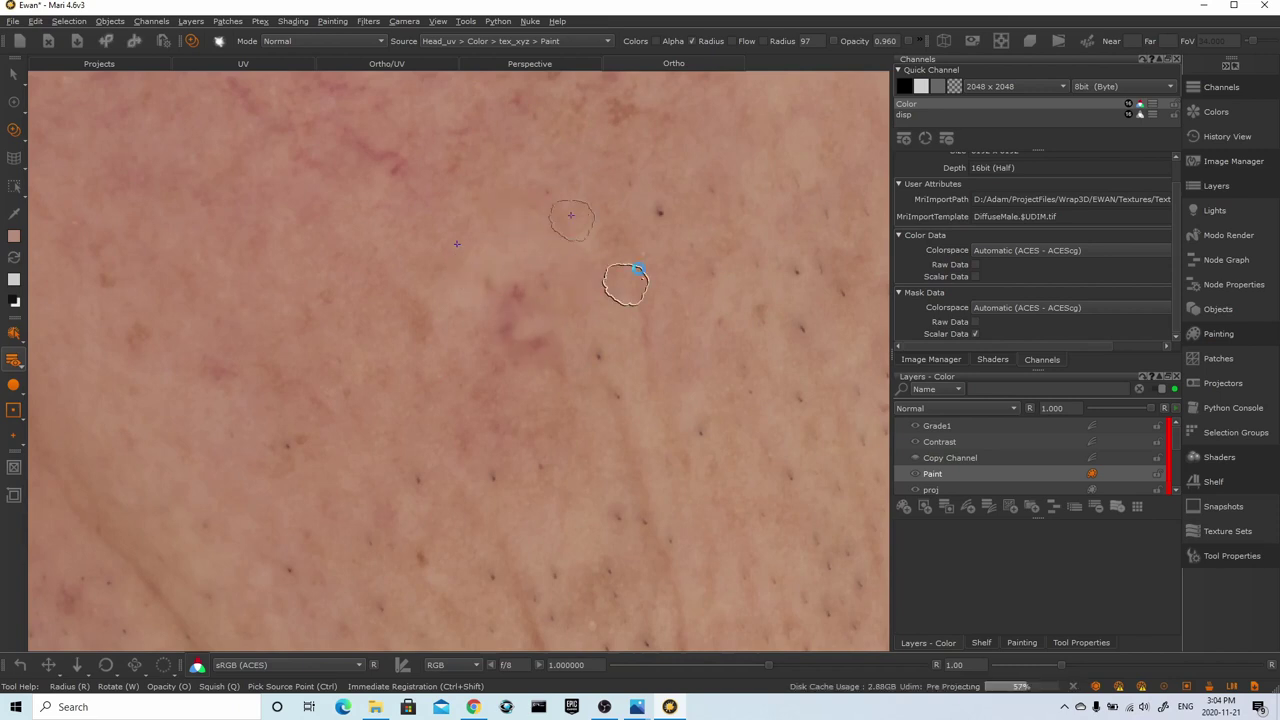
Clone clean skin over small blemishes on the cheeks and beside the nose, reducing the radius to 37
alt+right_drag(626, 285, 591, 289)
alt+middle_drag(622, 287, 643, 340)
alt+right_drag(643, 340, 566, 294)
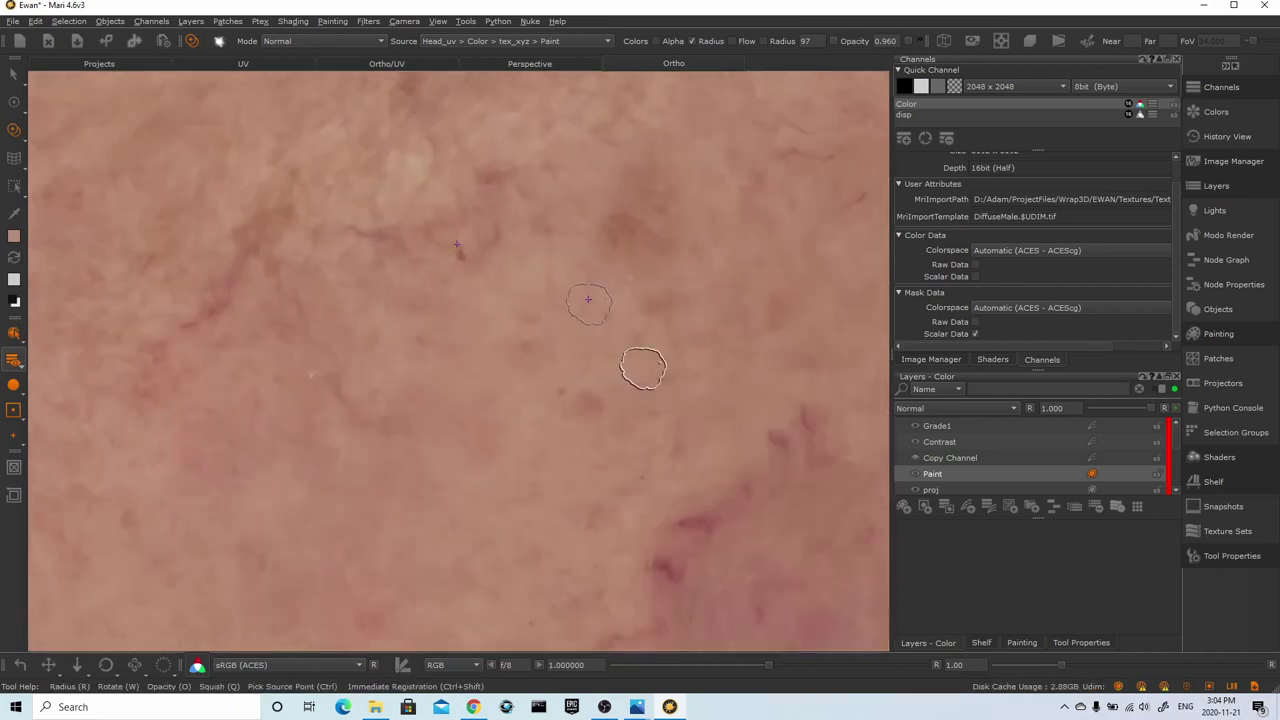
middle_drag(629, 371, 547, 337)
alt+right_drag(547, 337, 641, 364)
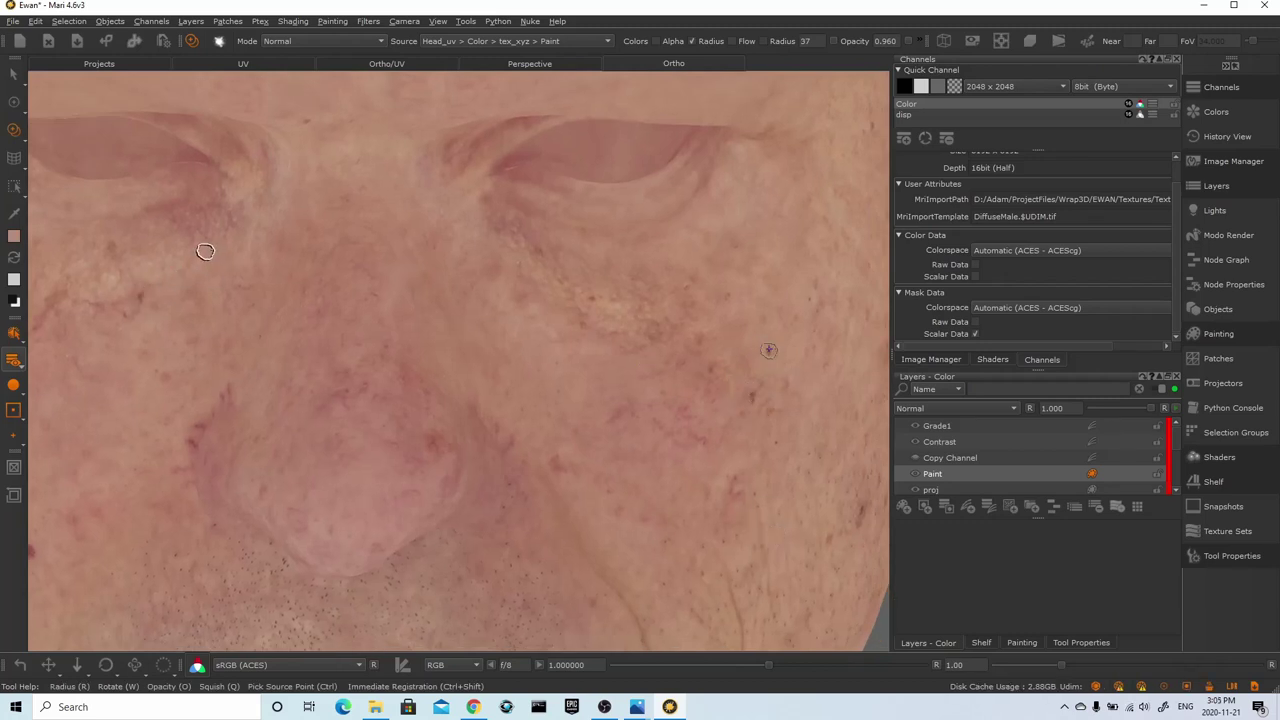
alt+right_drag(532, 260, 520, 251)
alt+middle_drag(520, 251, 632, 205)
mouse_move(632, 205)
alt+right_down()
mouse_move(612, 232)
mouse_move(699, 252)
alt+right_up()
alt+middle_drag(699, 252, 630, 349)
Load the SUPERsoft basic brush and clone skin over the dark reddish edge around the nostril wing at radius 130
click(1021, 643)
click(981, 643)
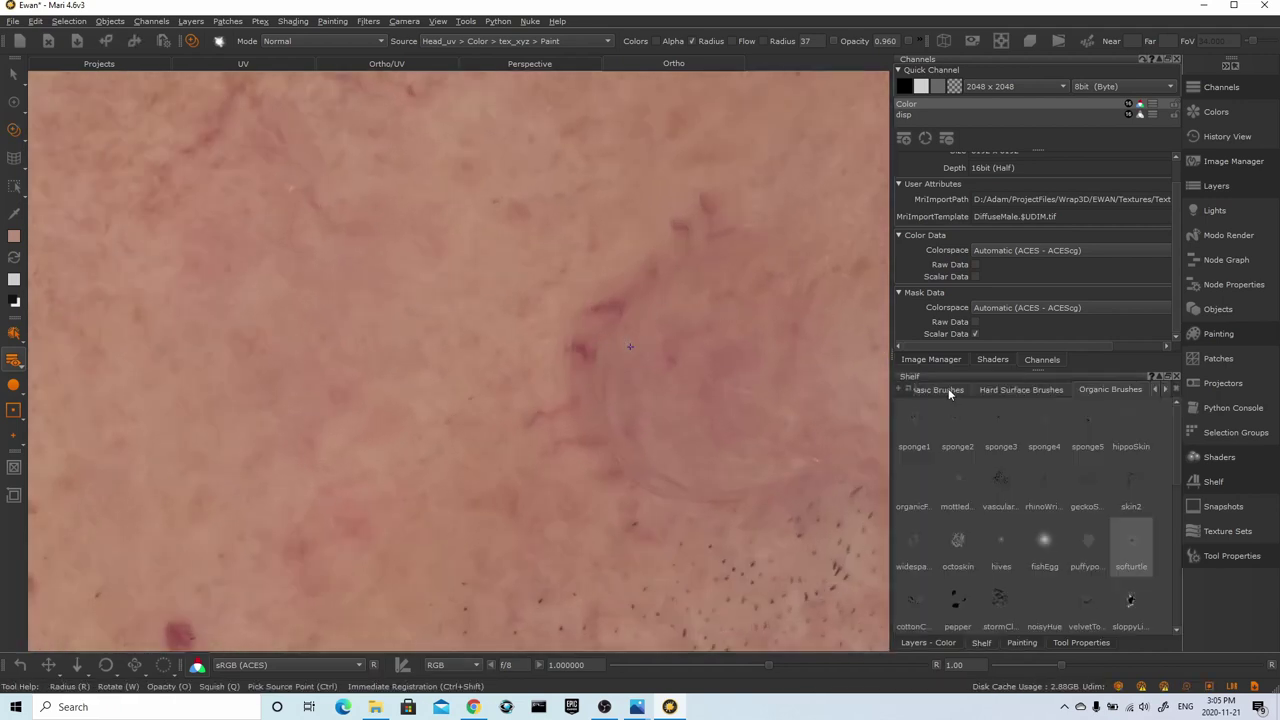
click(949, 389)
click(1088, 541)
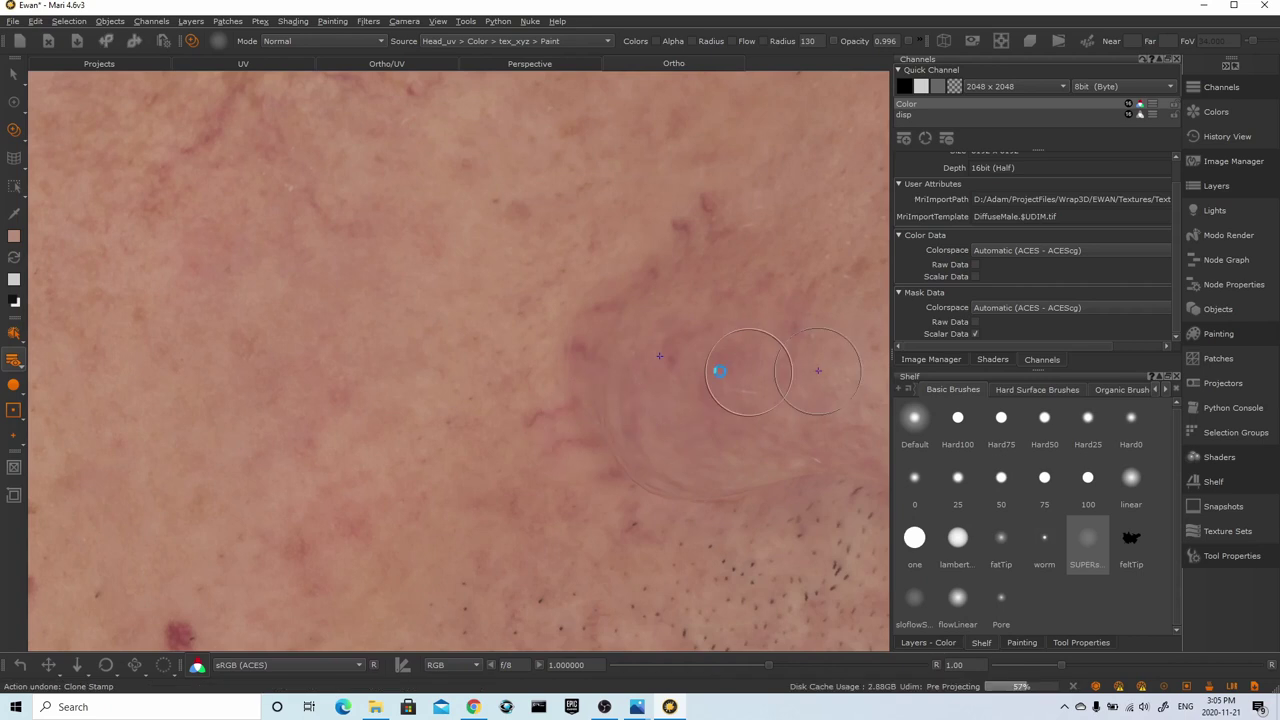
scroll(720, 371, down, 4)
scroll(731, 380, up, 4)
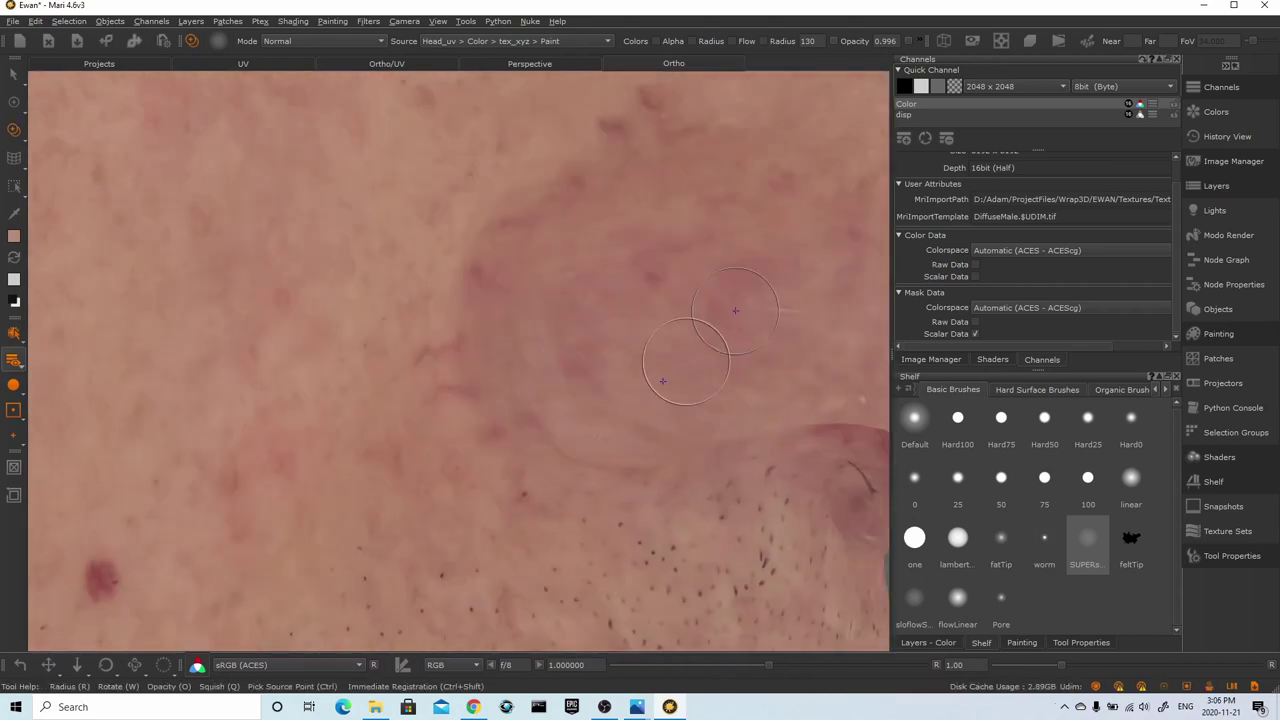
alt+middle_drag(604, 80, 583, 260)
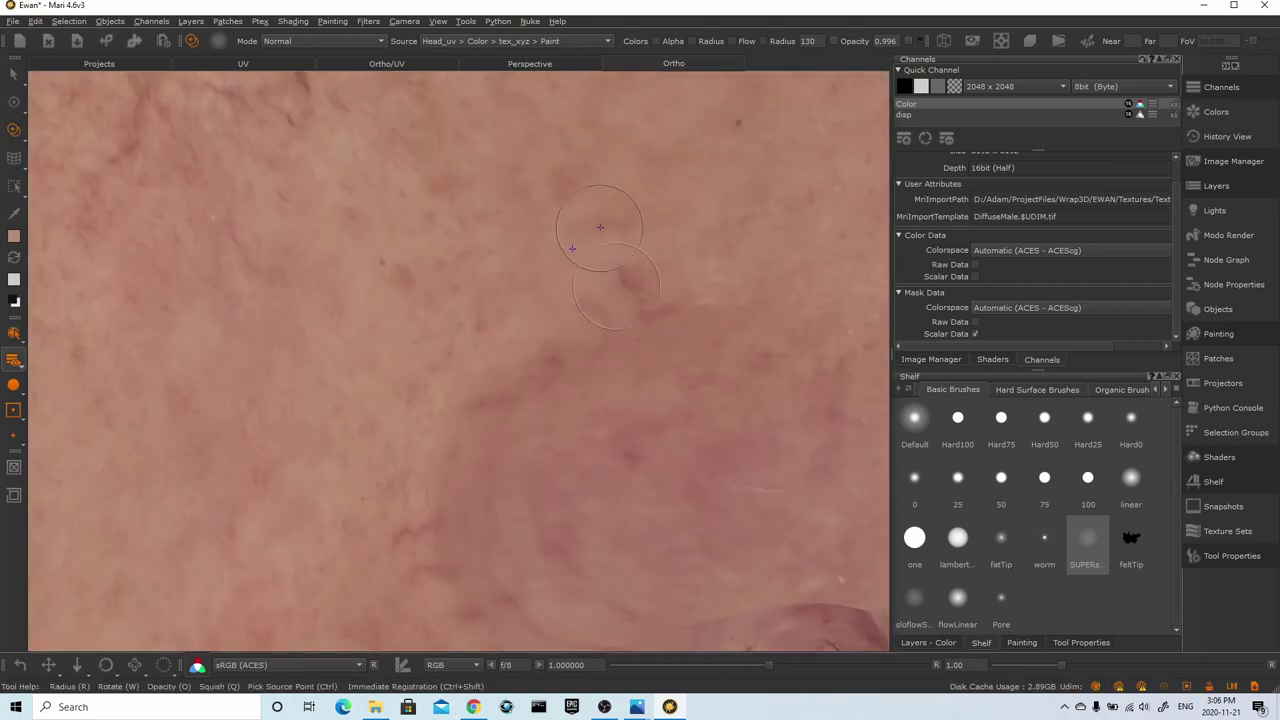
Clone clean skin over the dark moles on the stubbled cheek with the Clone Stamp at radius 130
alt+right_drag(600, 227, 463, 251)
alt+drag(463, 251, 749, 271)
alt+right_drag(490, 265, 645, 270)
alt+middle_drag(630, 310, 605, 440)
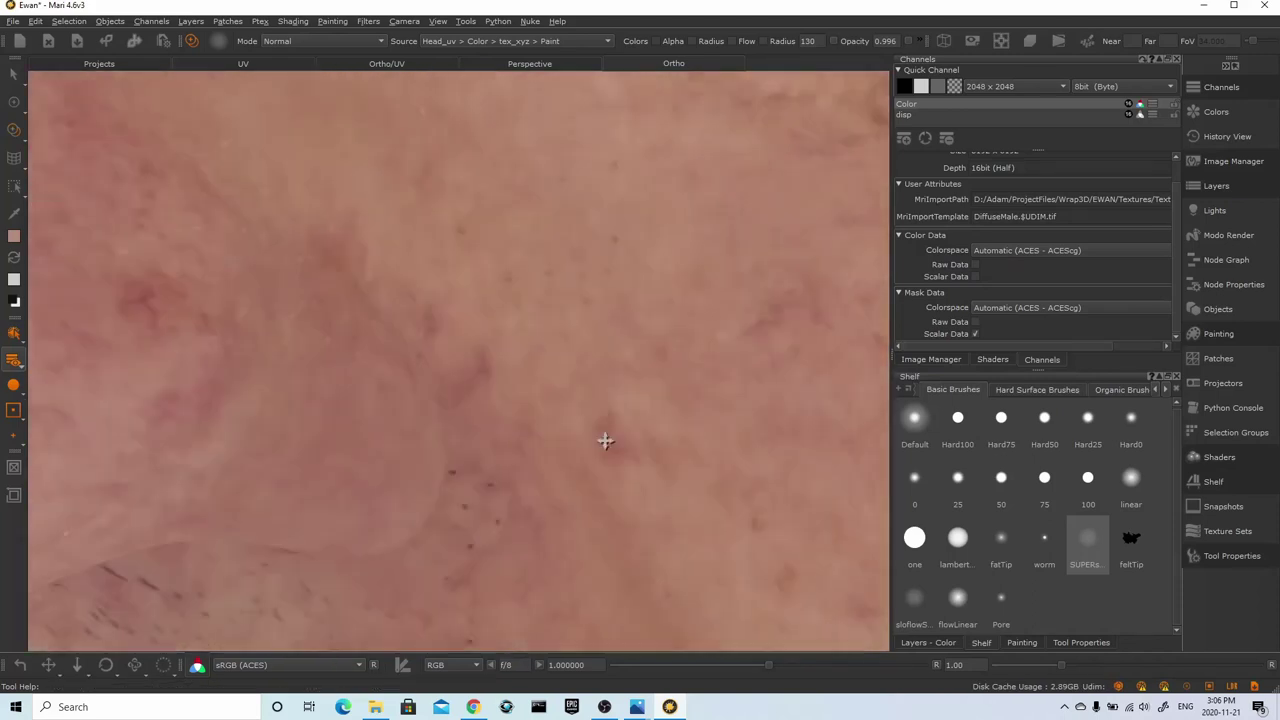
scroll(410, 400, down, 5)
scroll(445, 477, up, 5)
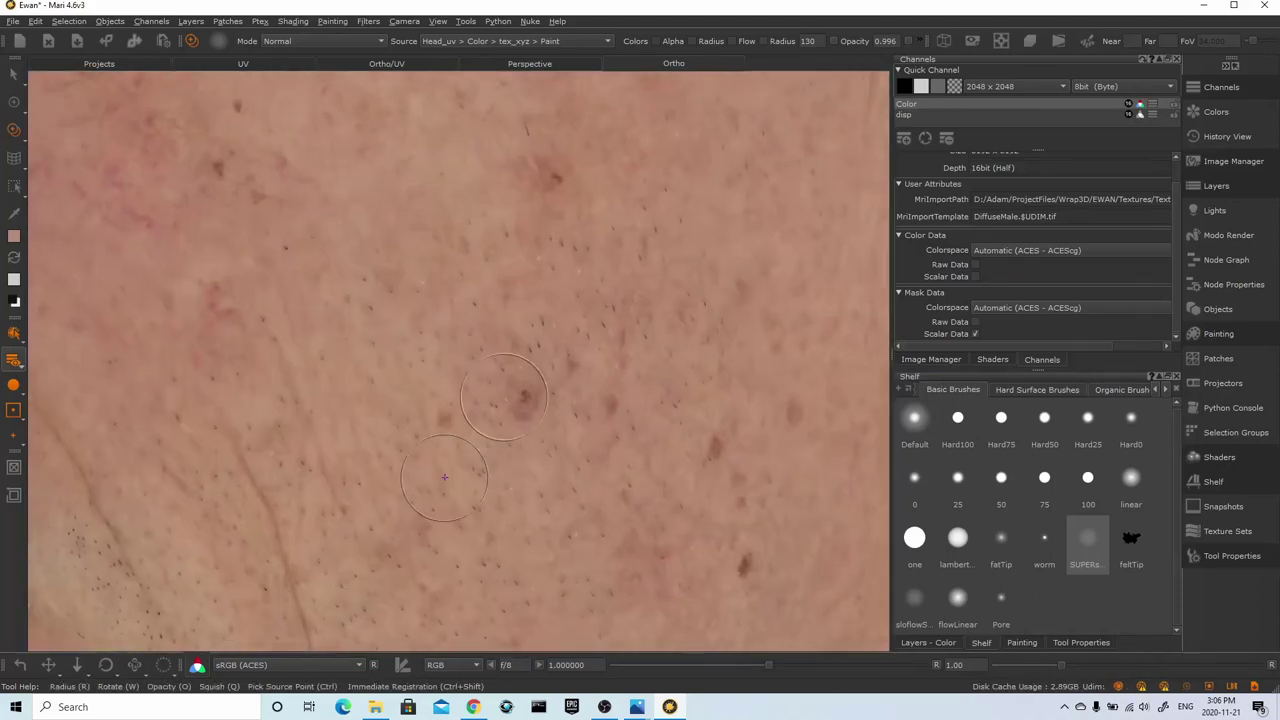
click(523, 398)
click(744, 560)
Clone out the dark red spot on the jaw near the right earlobe and further small blemishes on that cheek
alt+right_drag(722, 360, 560, 350)
alt+drag(560, 350, 480, 442)
alt+right_drag(480, 442, 651, 493)
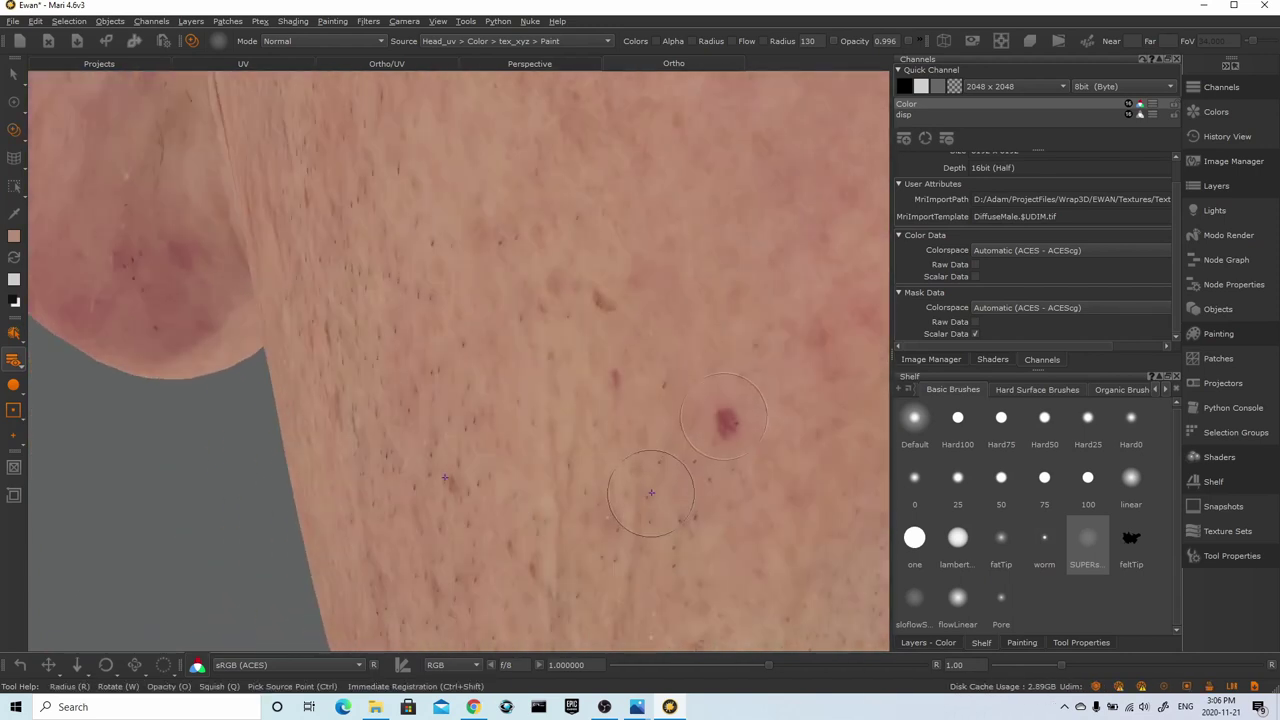
click(725, 418)
mouse_move(725, 418)
alt+right_down()
mouse_move(563, 366)
mouse_move(350, 352)
alt+right_up()
alt+drag(350, 352, 400, 348)
alt+right_drag(400, 348, 640, 430)
click(673, 495)
alt+right_drag(673, 495, 385, 350)
alt+drag(385, 350, 413, 344)
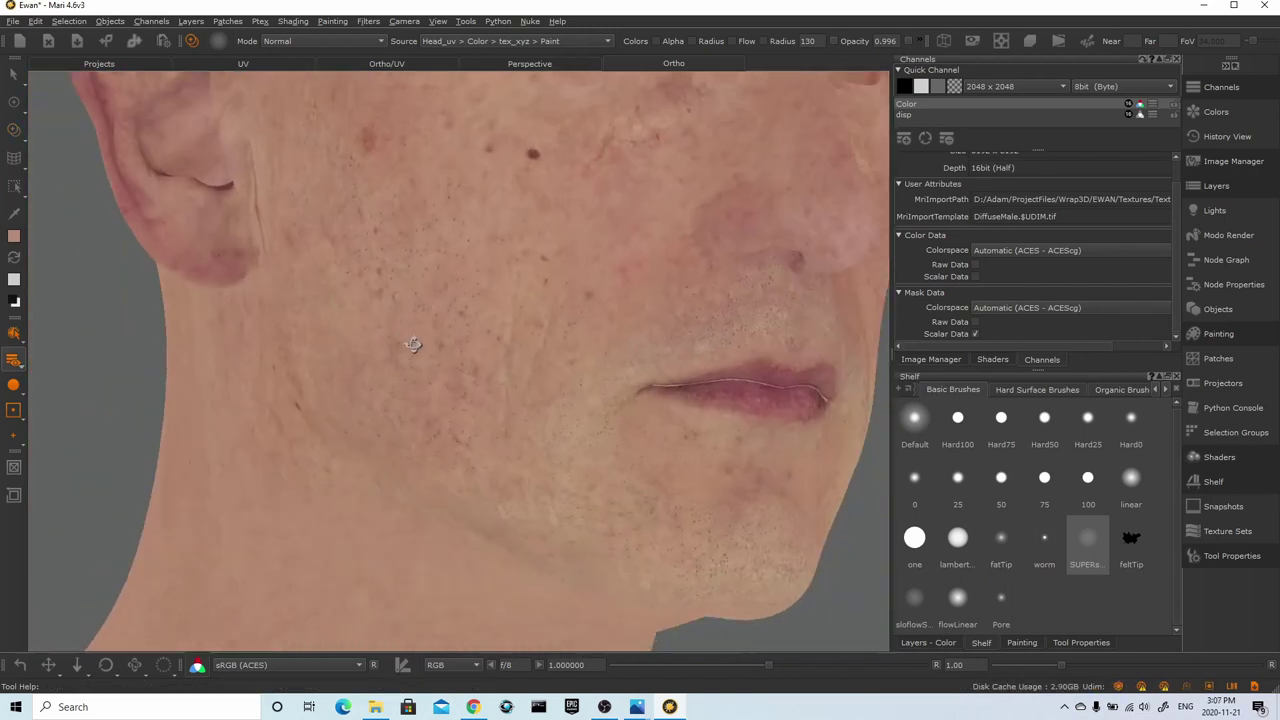
alt+right_drag(413, 344, 540, 300)
click(508, 188)
Switch from the Clone Stamp to the Paint tool at the left earlobe and check the ear against the reference photo
alt+right_drag(508, 188, 394, 268)
alt+drag(394, 268, 320, 268)
alt+middle_drag(320, 268, 583, 600)
alt+right_drag(583, 600, 690, 300)
alt+drag(690, 300, 510, 270)
alt+middle_drag(606, 260, 535, 268)
alt+right_drag(535, 268, 670, 420)
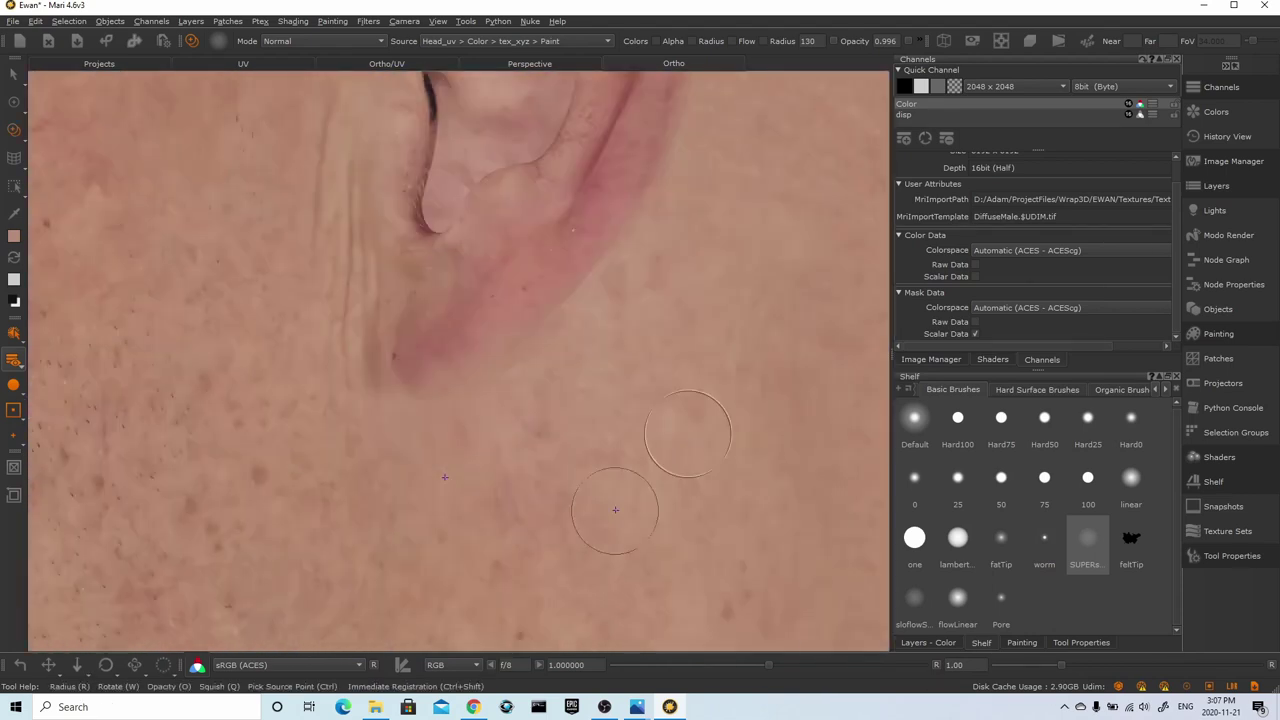
click(15, 102)
click(928, 643)
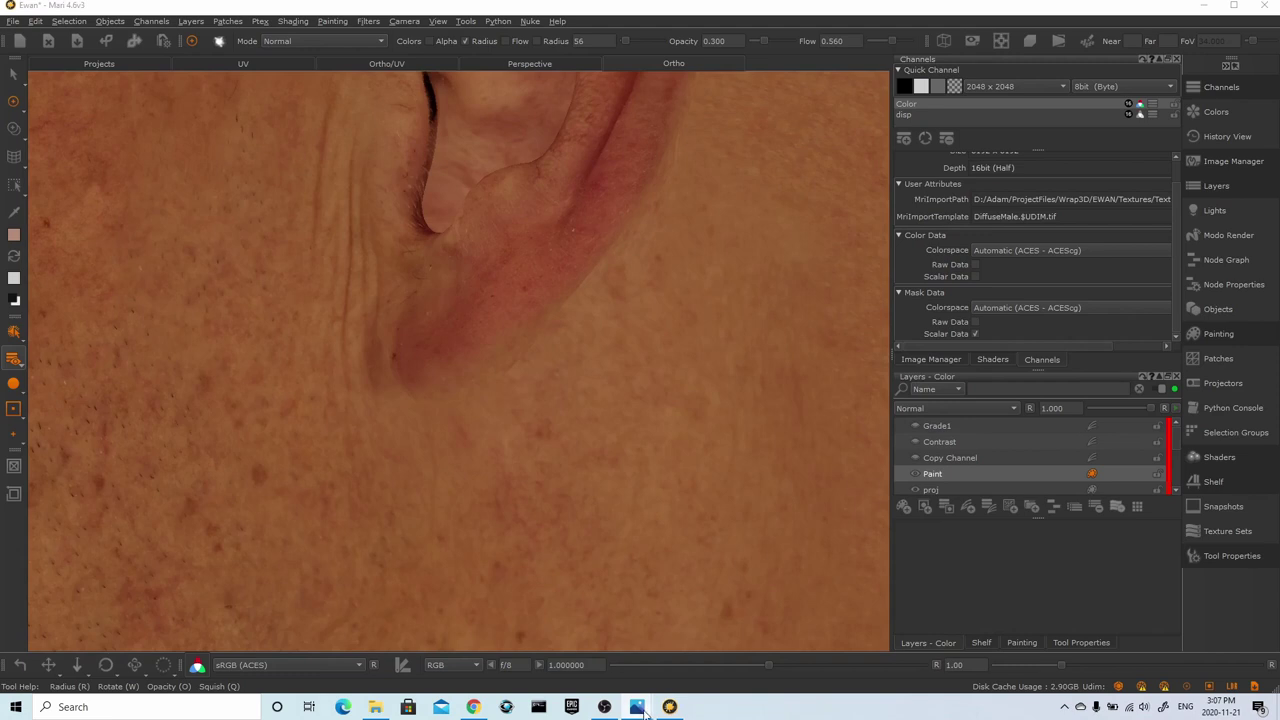
click(643, 711)
mouse_move(184, 442)
mouse_down()
mouse_move(136, 438)
mouse_move(184, 442)
mouse_up()
click(249, 166)
Sample a deep red near the left earlobe and brush it along the lobe and rear edge of the ear at radius 110
key(c)
click(389, 296)
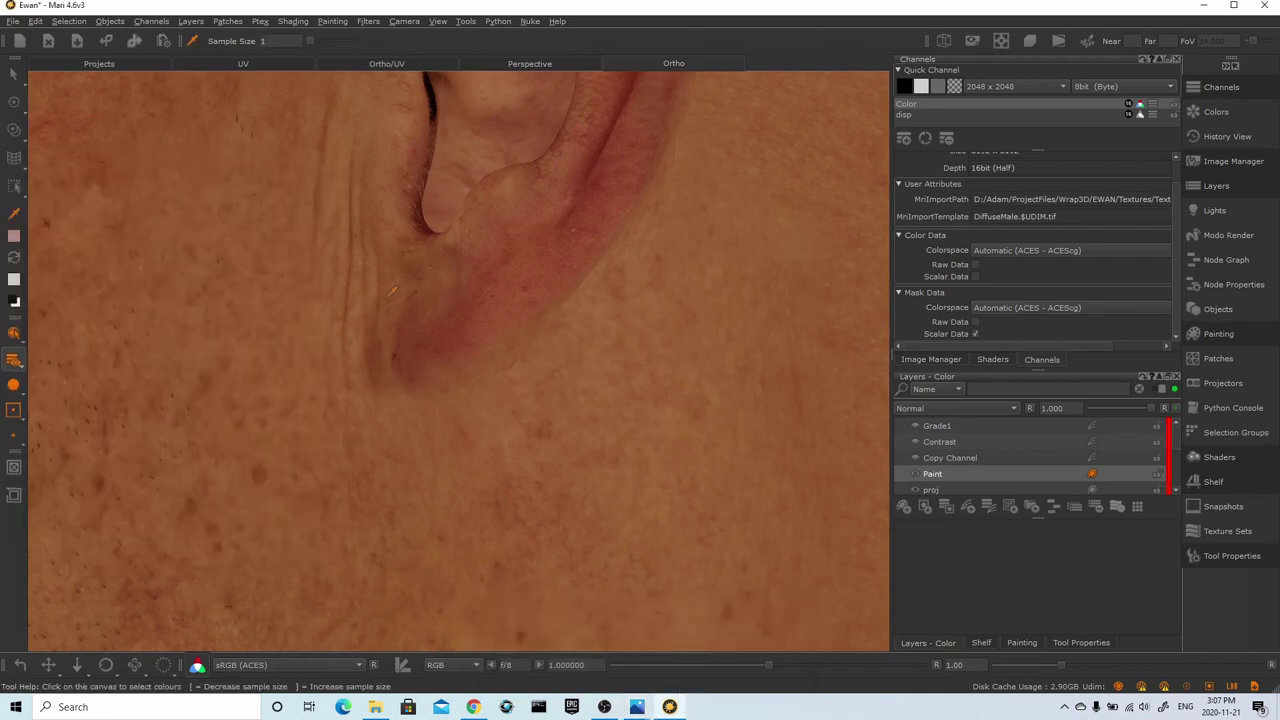
click(397, 330)
click(17, 106)
scroll(472, 372, down, 3)
mouse_move(483, 379)
alt+mouse_down()
mouse_move(651, 489)
mouse_move(679, 454)
alt+mouse_up()
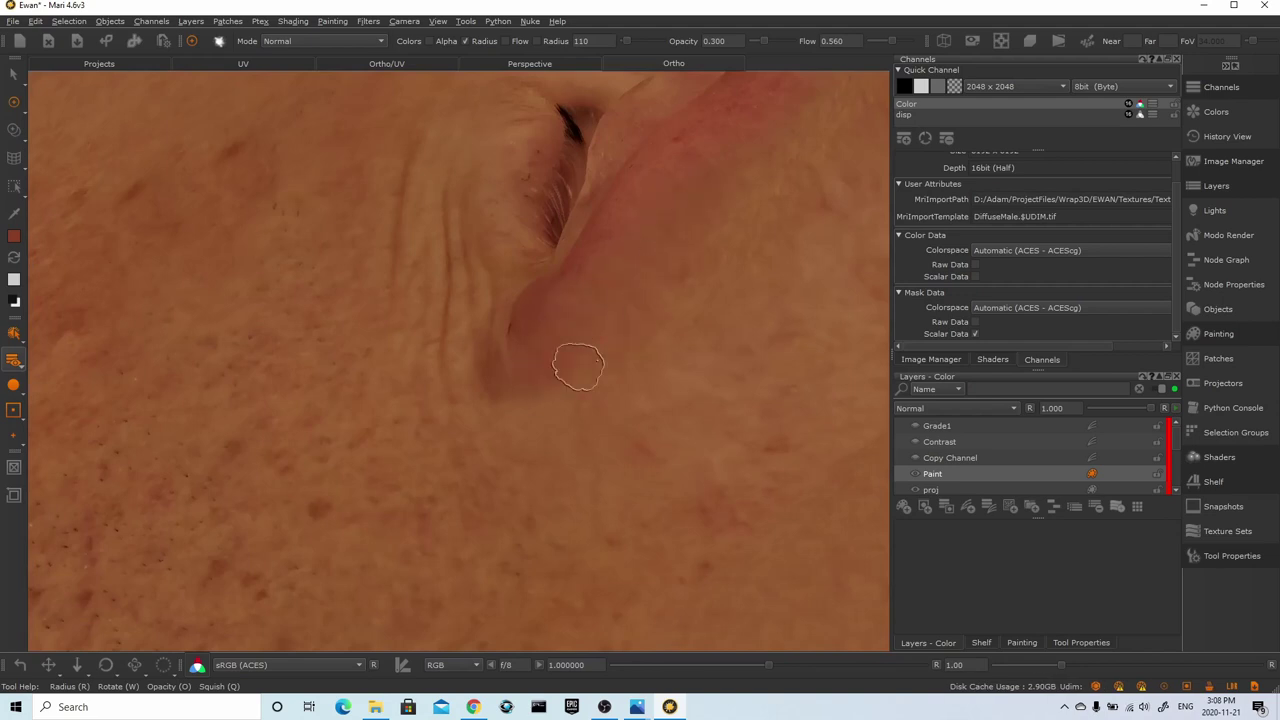
scroll(632, 339, down, 3)
alt+drag(632, 339, 507, 240)
scroll(507, 240, up, 3)
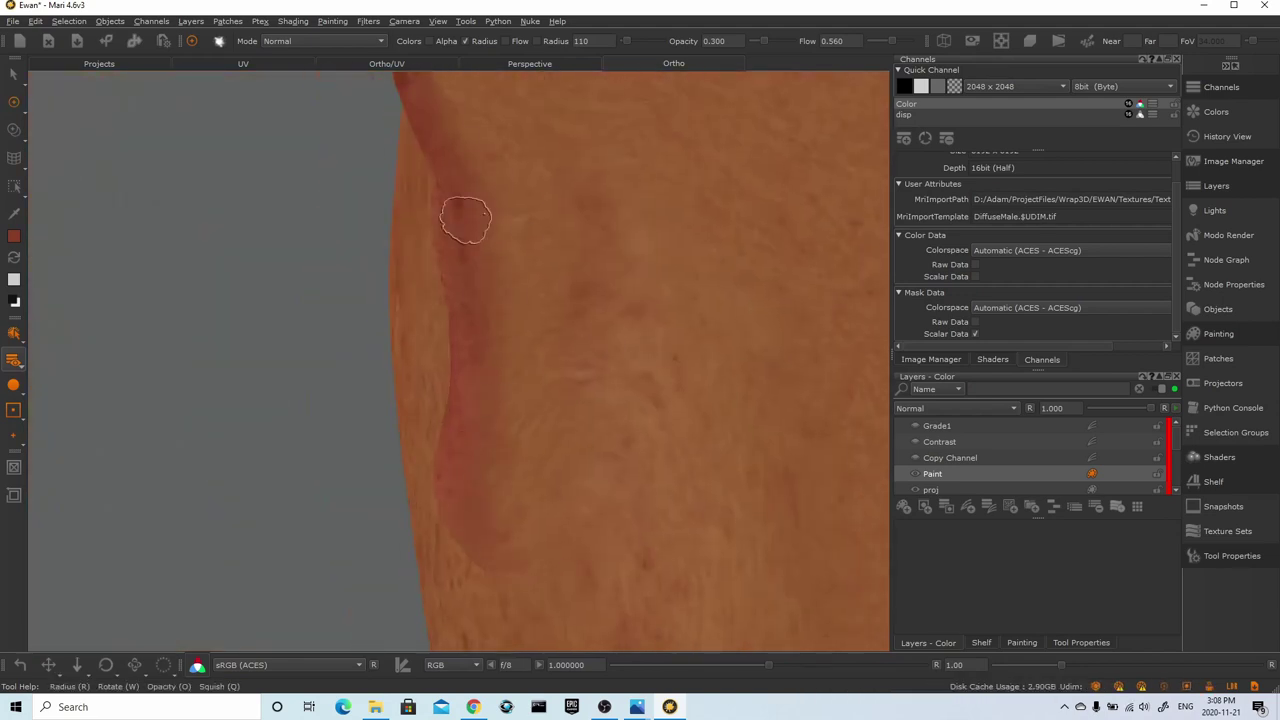
mouse_move(466, 219)
middle_down()
mouse_move(511, 349)
mouse_move(454, 313)
middle_up()
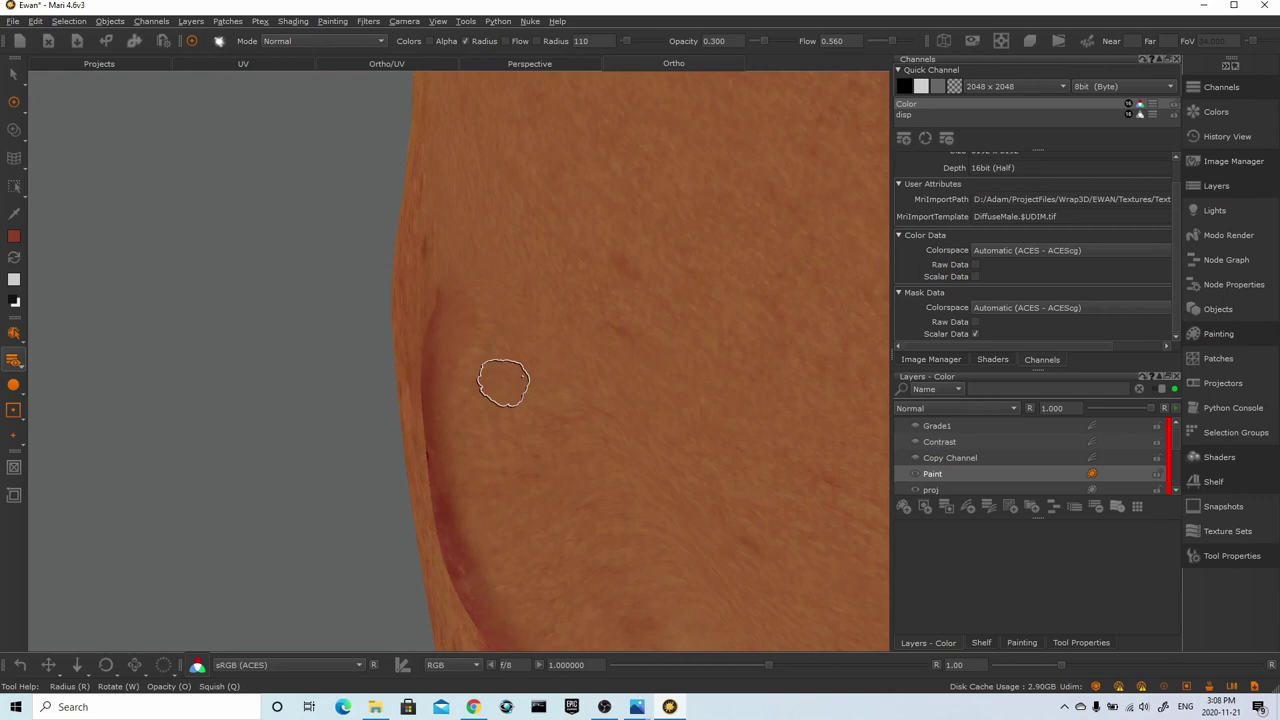
drag(503, 382, 723, 460)
key(ctrl+z)
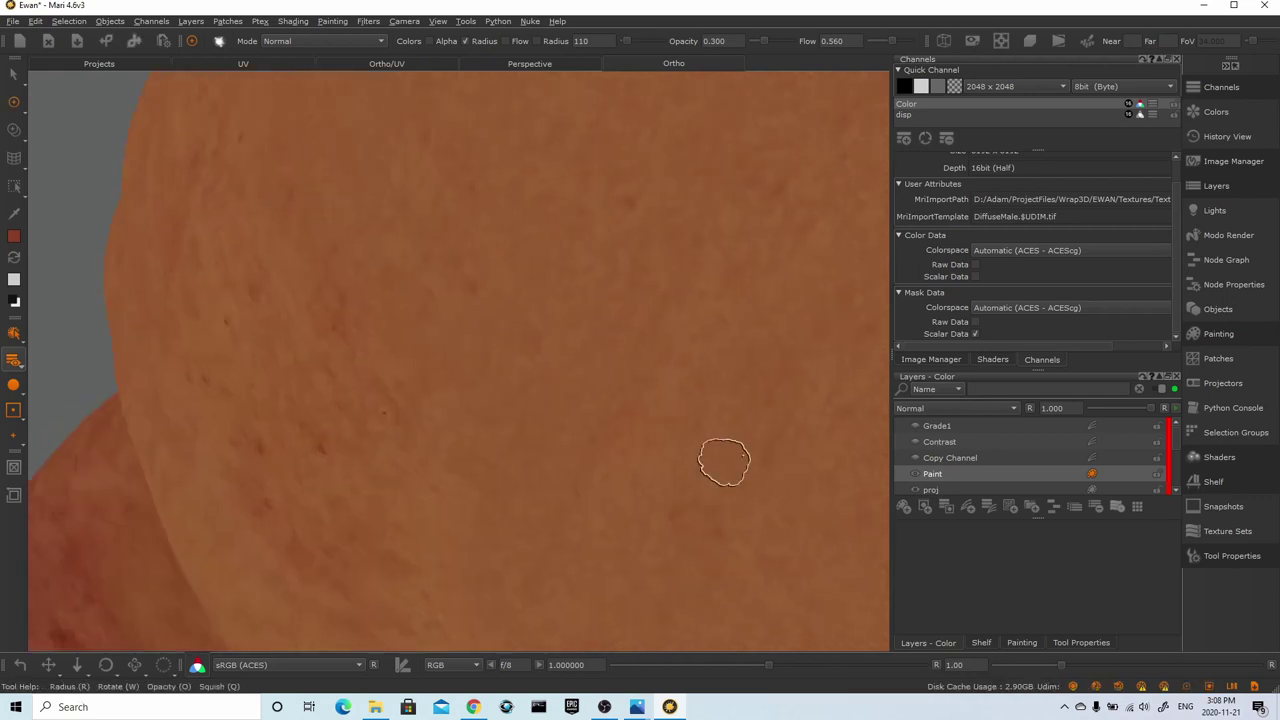
Enlarge the brush to radius 195 and blend the red into the skin behind the left ear's rim and lobe
mouse_move(723, 460)
alt+right_down()
mouse_move(411, 309)
mouse_move(415, 383)
alt+right_up()
key(r)
drag(415, 383, 443, 383)
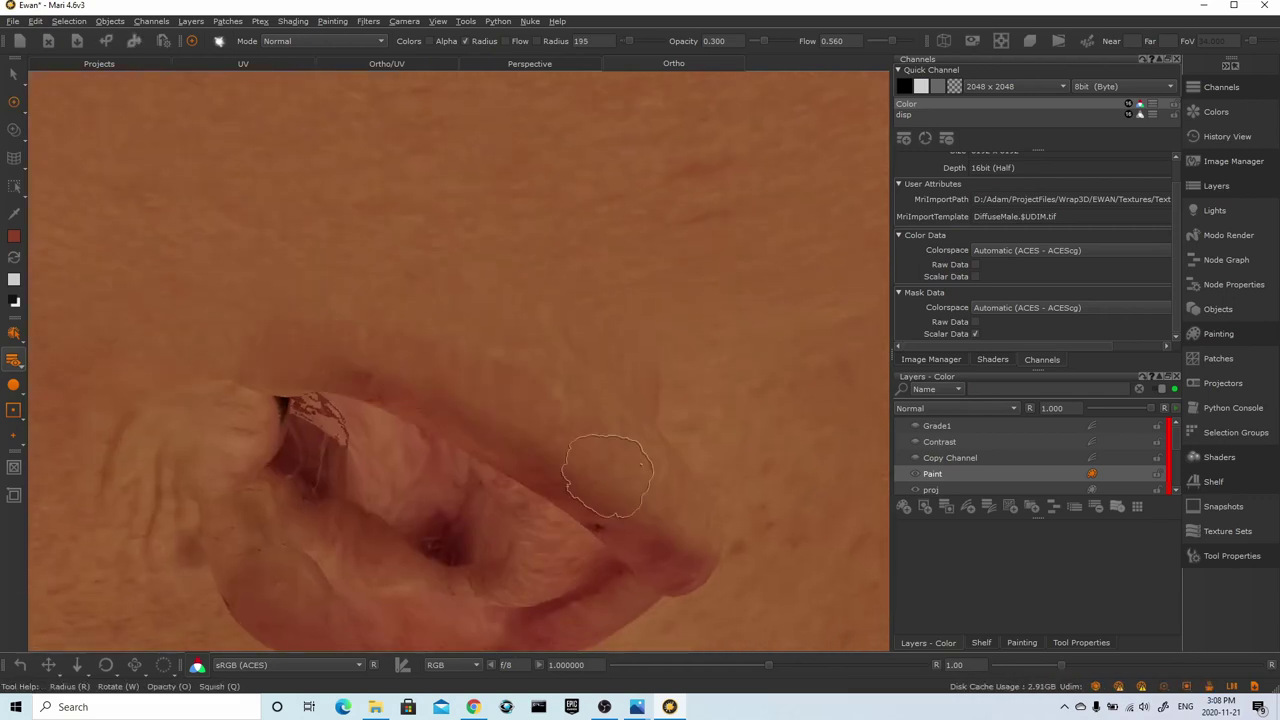
alt+drag(637, 430, 594, 428)
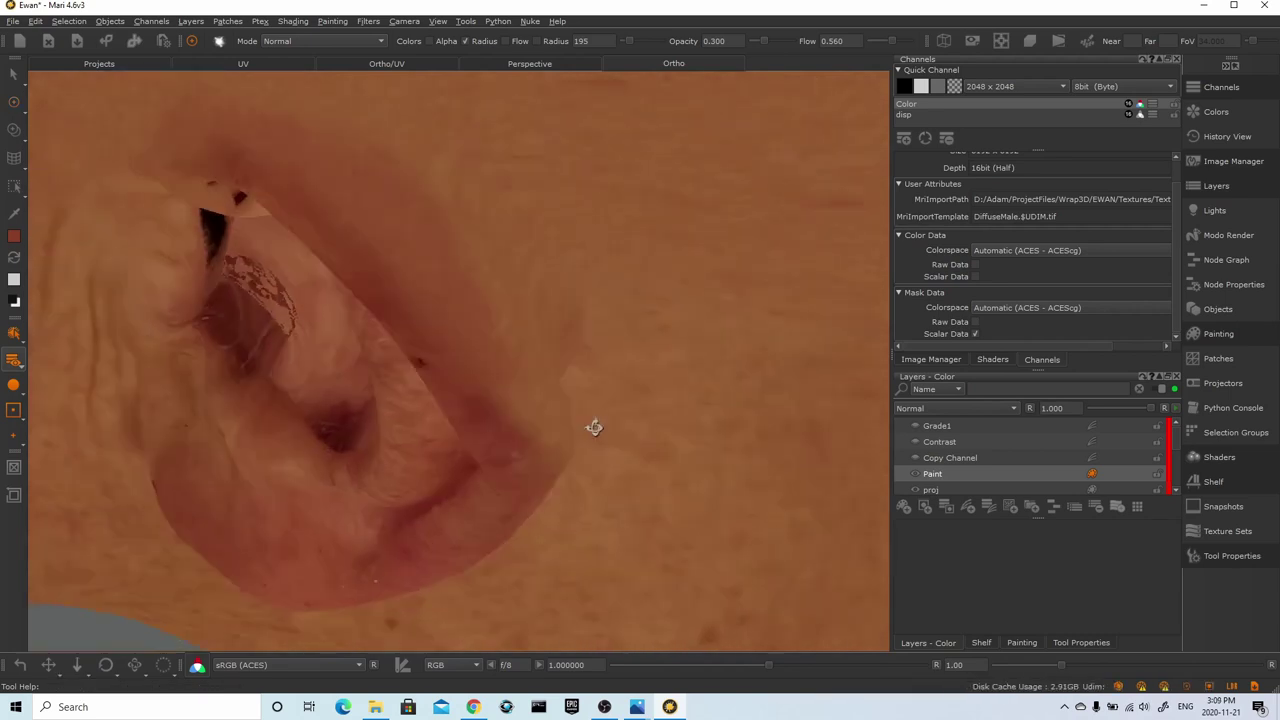
alt+middle_drag(594, 428, 441, 353)
alt+right_drag(441, 353, 335, 361)
mouse_move(500, 343)
alt+mouse_down()
mouse_move(757, 551)
mouse_move(366, 220)
mouse_move(440, 370)
alt+mouse_up()
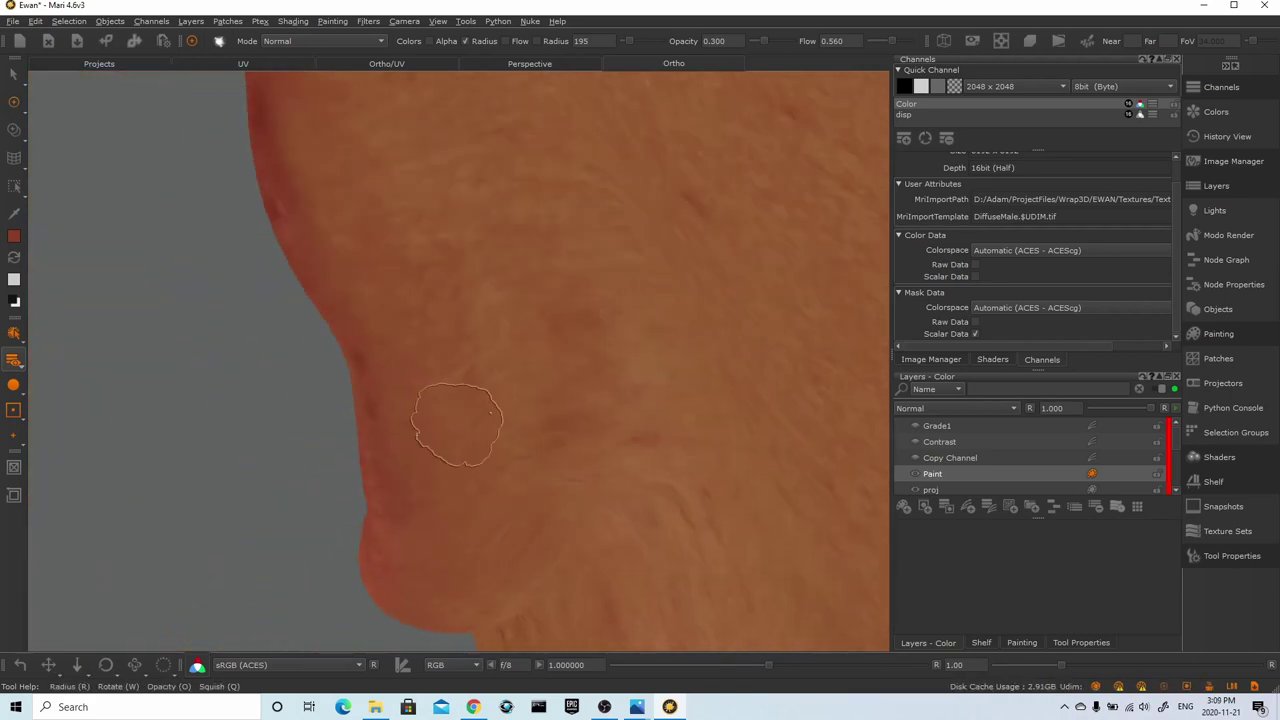
alt+drag(523, 266, 508, 455)
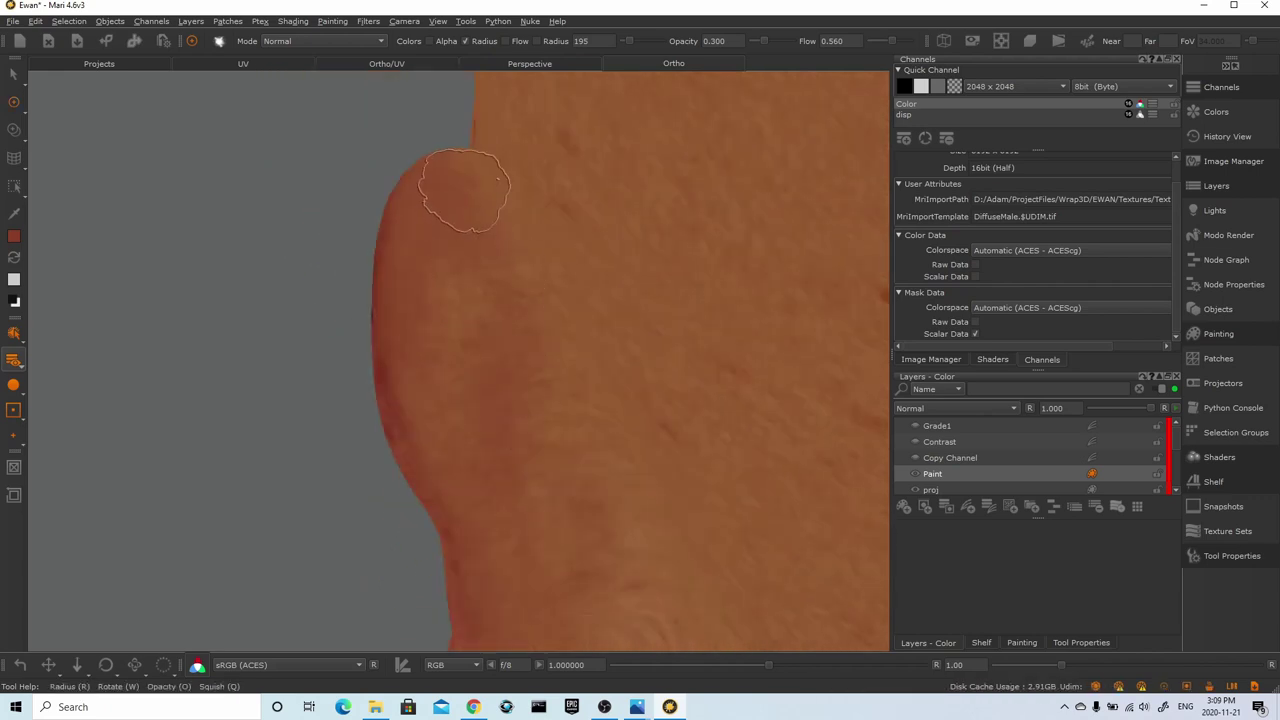
Reduce the brush to radius 115 and work the red along the lower back edge of the left ear
mouse_move(551, 310)
alt+right_down()
mouse_move(537, 331)
mouse_move(610, 480)
alt+right_up()
alt+middle_drag(610, 480, 591, 334)
key(r)
drag(598, 548, 558, 548)
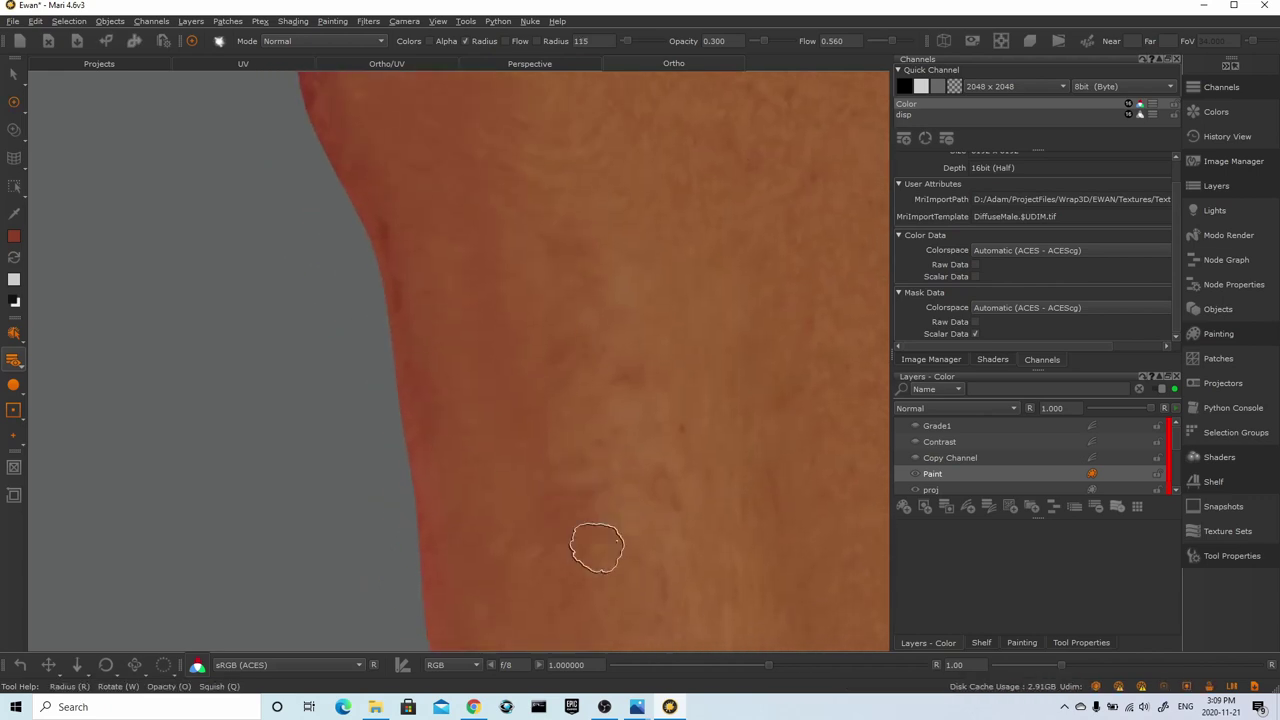
mouse_move(605, 459)
alt+mouse_down()
mouse_move(820, 423)
mouse_move(657, 443)
mouse_move(466, 349)
mouse_move(842, 445)
mouse_move(543, 371)
mouse_move(551, 415)
alt+mouse_up()
Redden the lobe and back of the right ear with the brush at radius 205
key(r)
mouse_move(397, 334)
alt+mouse_down()
mouse_move(280, 391)
mouse_move(271, 243)
mouse_move(555, 532)
alt+mouse_up()
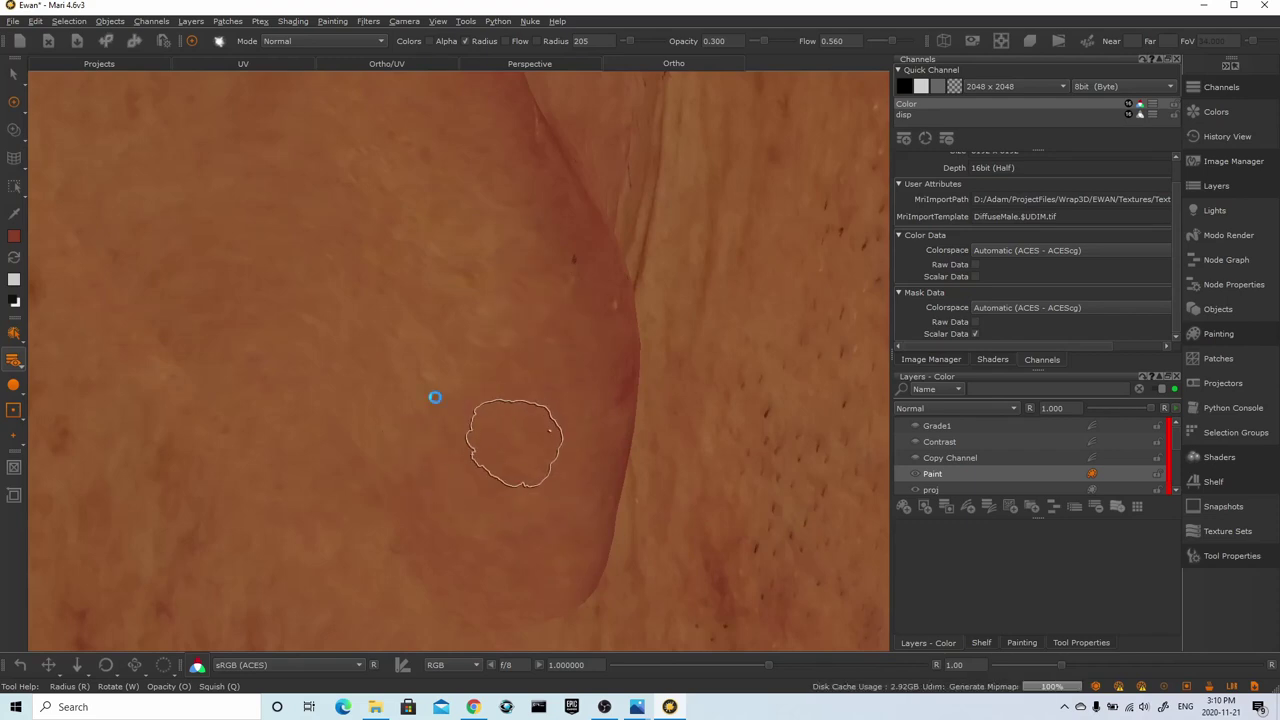
mouse_move(514, 434)
alt+mouse_down()
mouse_move(634, 466)
mouse_move(576, 387)
alt+mouse_up()
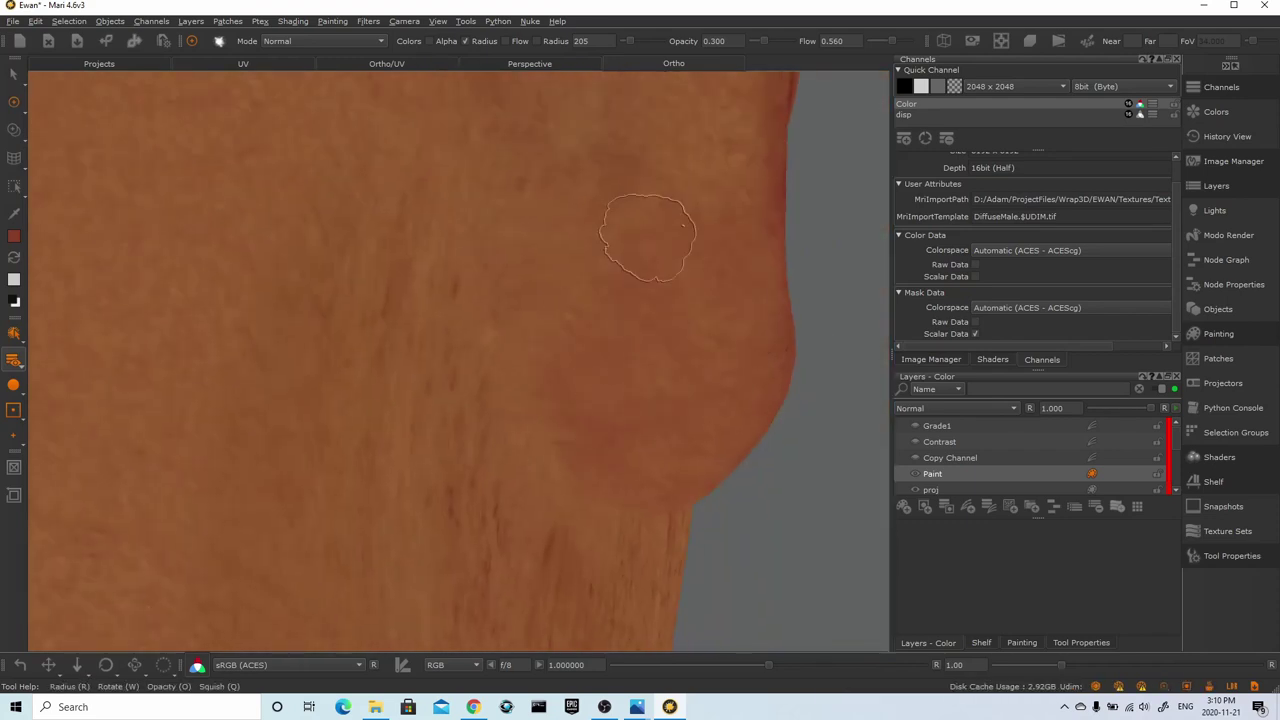
alt+drag(648, 237, 550, 478)
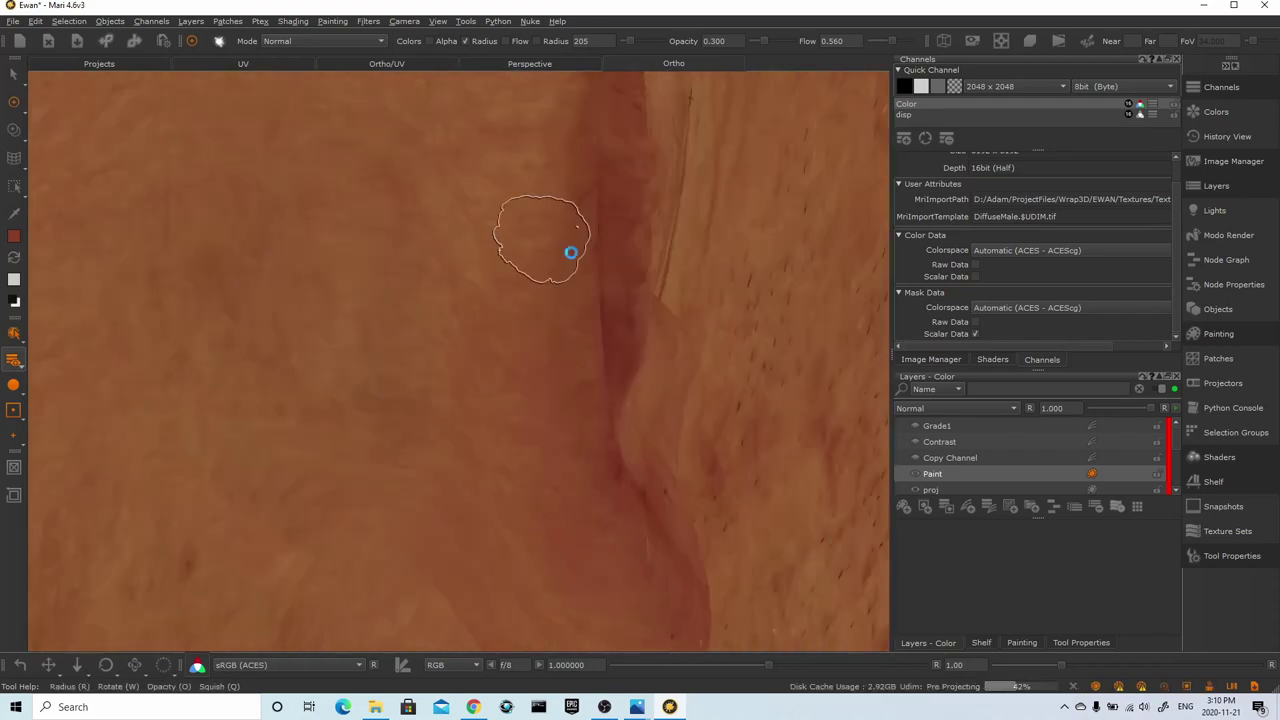
alt+drag(543, 237, 546, 208)
mouse_move(640, 112)
alt+mouse_down()
mouse_move(540, 183)
mouse_move(506, 457)
alt+mouse_up()
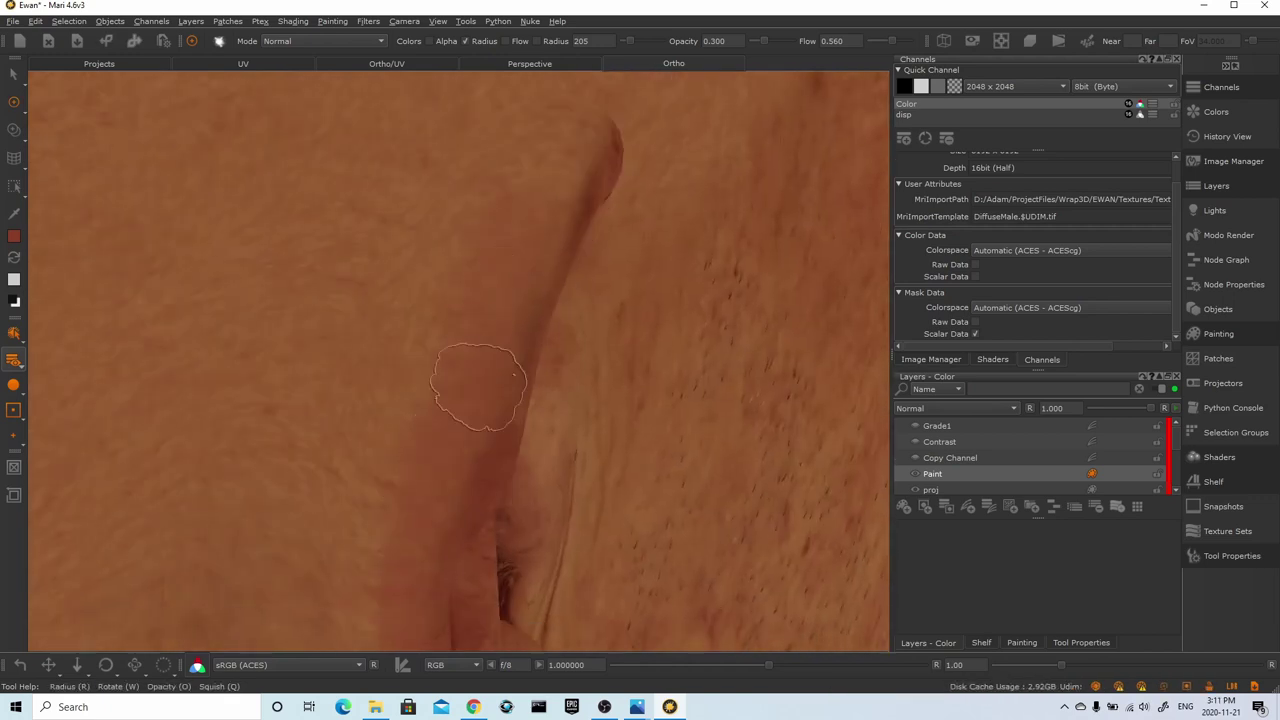
Blend the red along the right ear's upper rim where it meets the scalp
alt+middle_drag(577, 198, 634, 328)
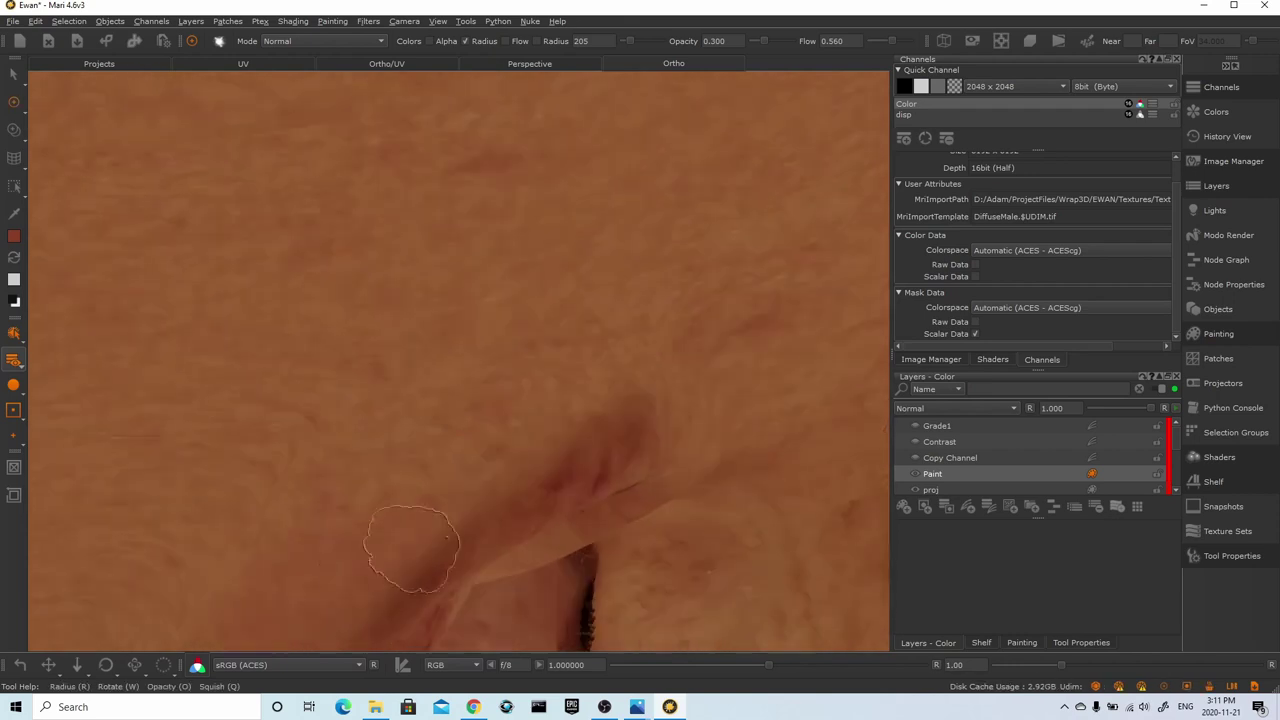
alt+right_drag(590, 396, 620, 391)
alt+drag(620, 391, 544, 436)
alt+right_drag(544, 436, 548, 430)
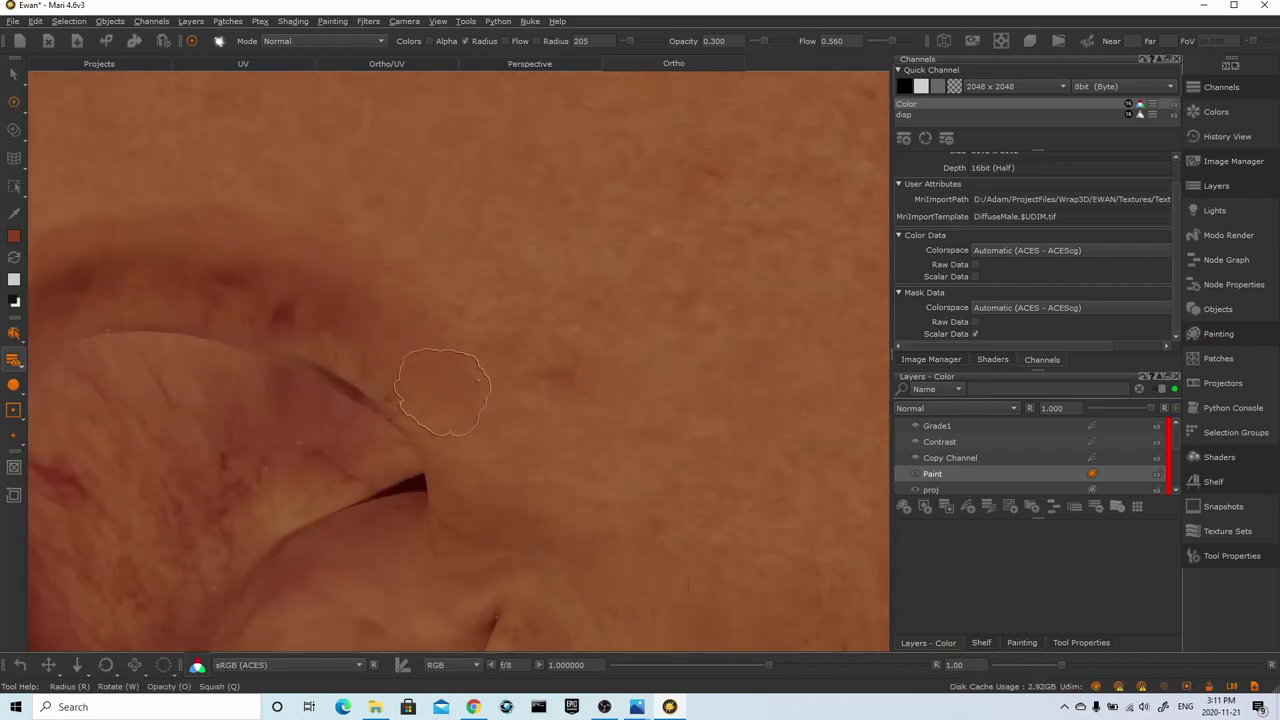
alt+right_drag(548, 346, 246, 183)
alt+drag(246, 183, 563, 114)
alt+right_drag(440, 300, 560, 270)
alt+middle_drag(470, 285, 478, 420)
alt+right_drag(478, 420, 604, 370)
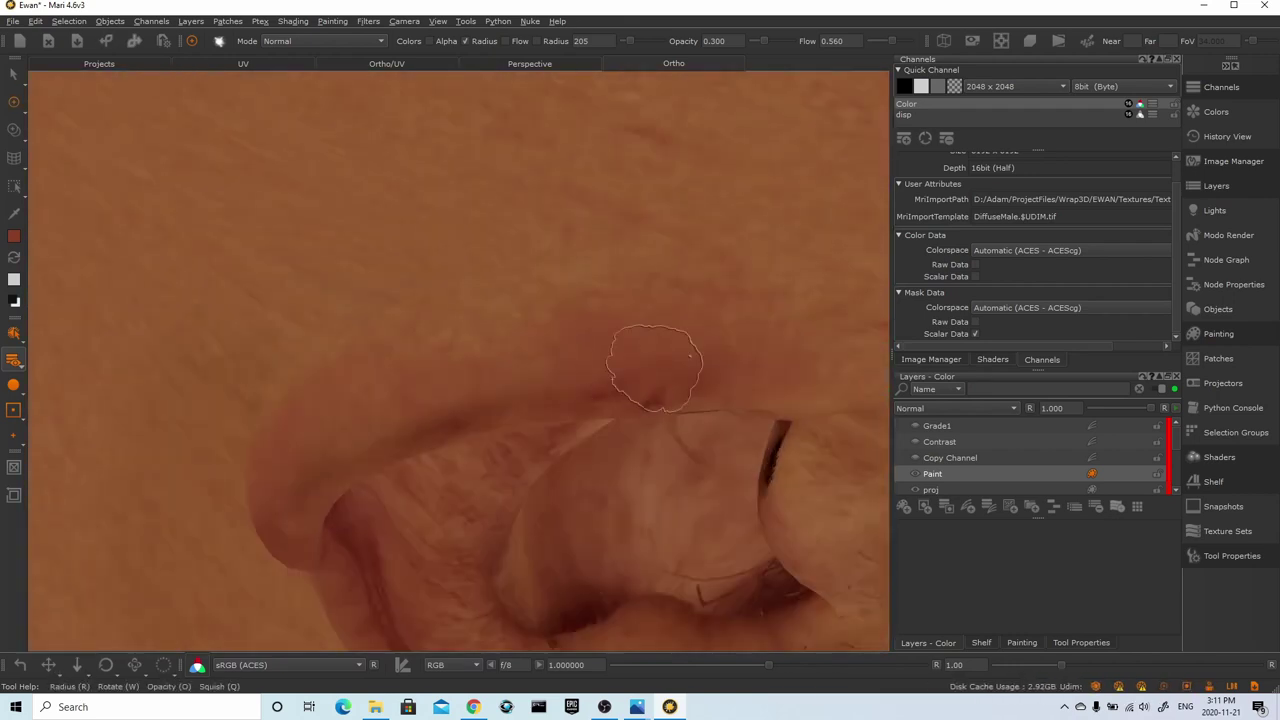
Paint red over the outer rim and back of the right ear, reducing the brush to radius 65 for the upper crease
drag(462, 360, 380, 404)
alt+drag(531, 363, 700, 345)
alt+right_drag(320, 525, 397, 502)
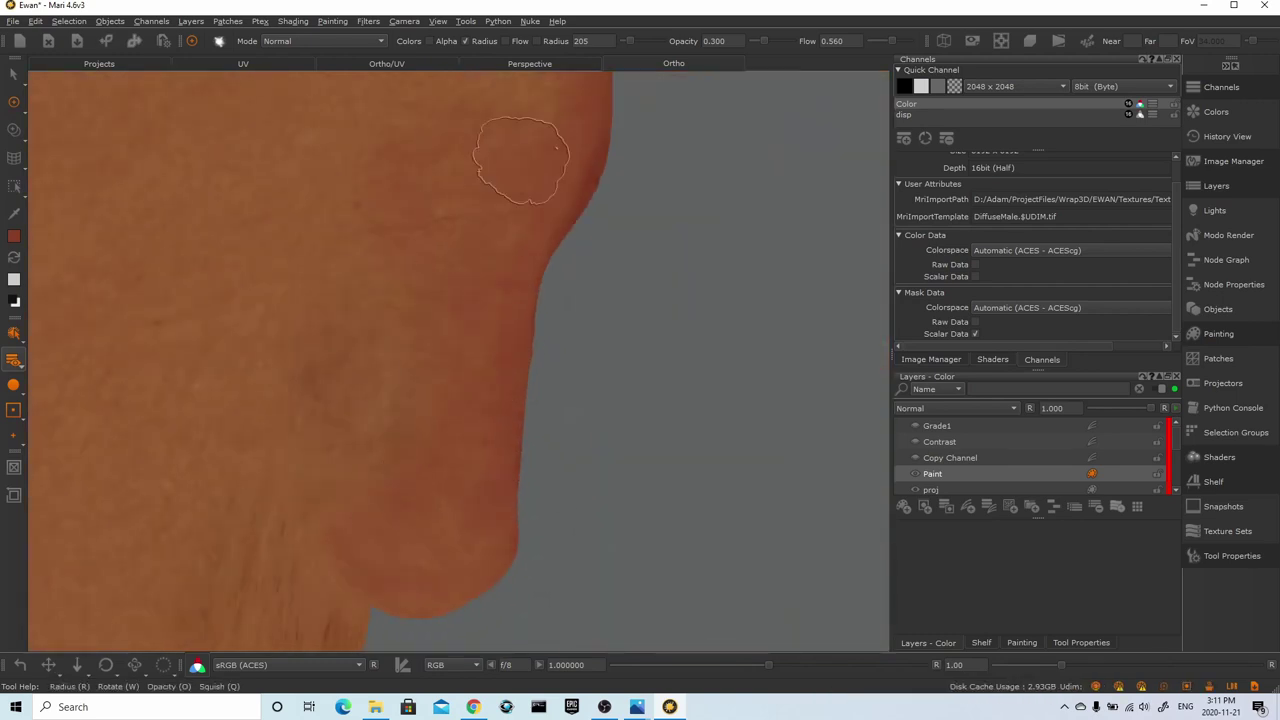
mouse_move(505, 190)
alt+middle_down()
mouse_move(497, 463)
mouse_move(485, 488)
alt+middle_up()
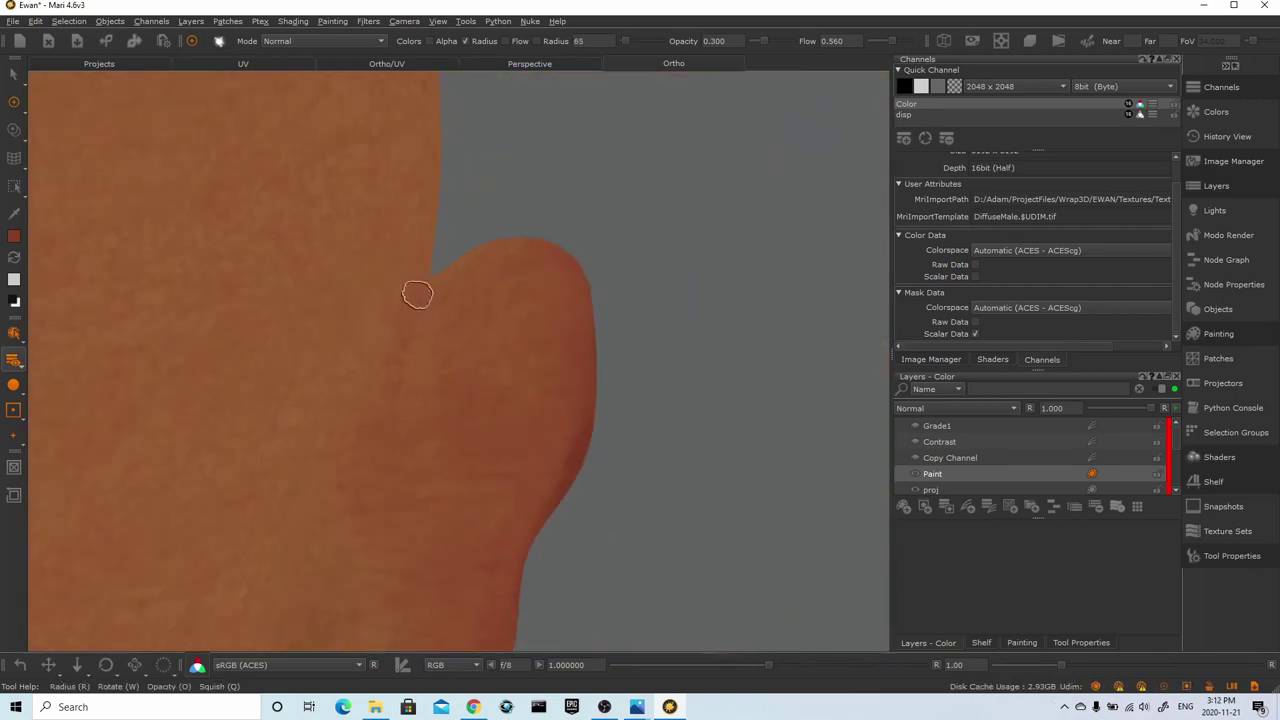
alt+middle_drag(484, 396, 580, 130)
Sample a reddish skin tone inside the left ear and paint over the dark canal shadow at radius 142
mouse_move(510, 550)
alt+middle_down()
mouse_move(580, 246)
mouse_move(657, 231)
mouse_move(489, 296)
alt+middle_up()
alt+right_drag(687, 312, 585, 300)
alt+drag(585, 300, 60, 296)
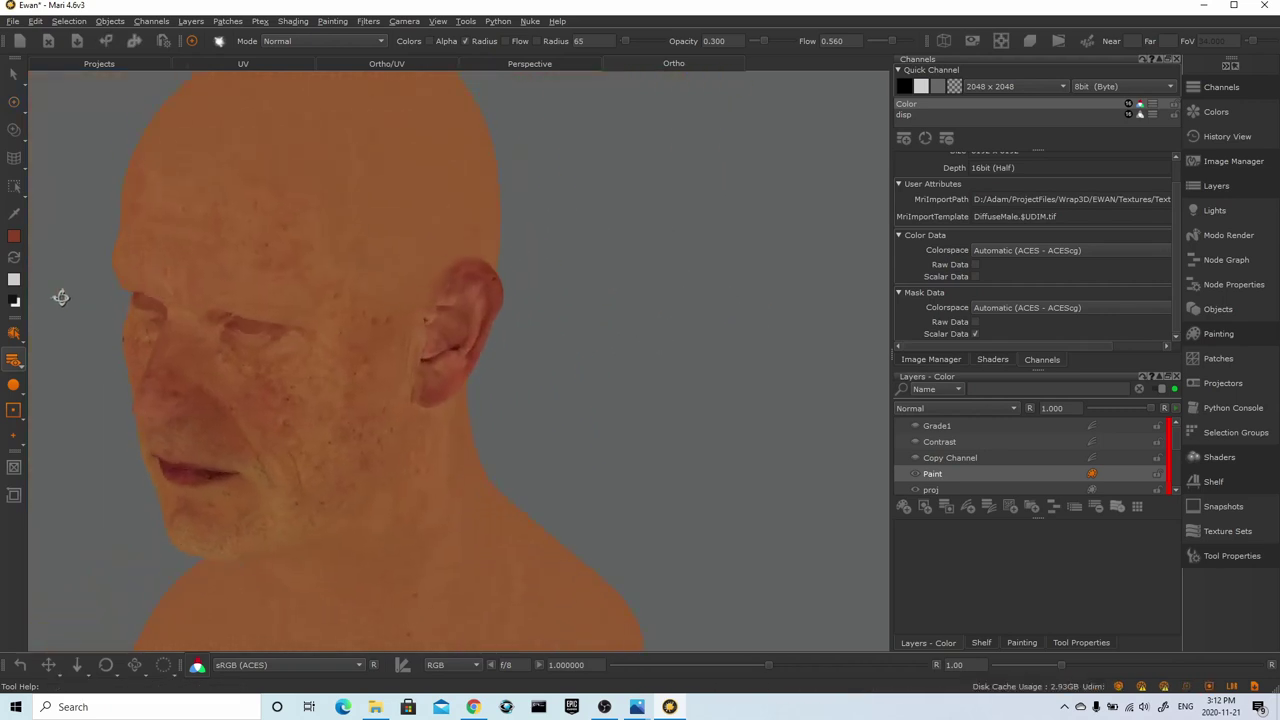
alt+right_drag(390, 345, 640, 385)
click(14, 214)
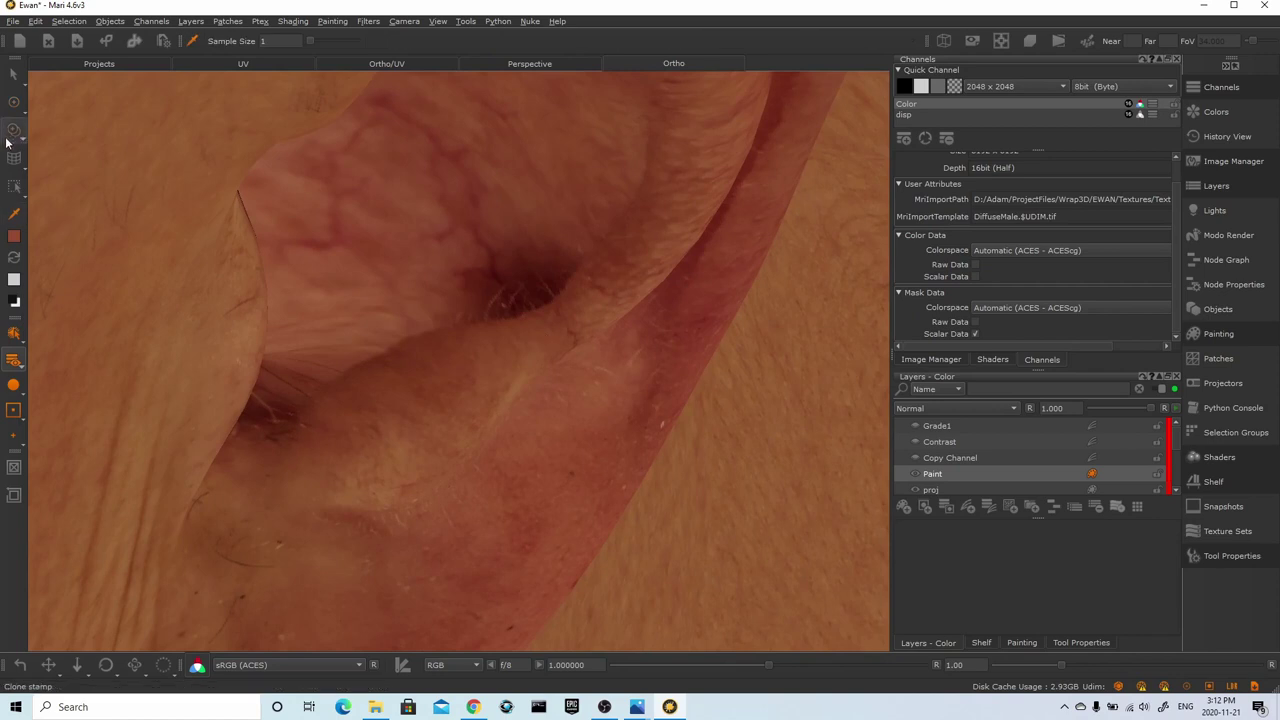
click(14, 102)
key(r)
drag(523, 290, 548, 282)
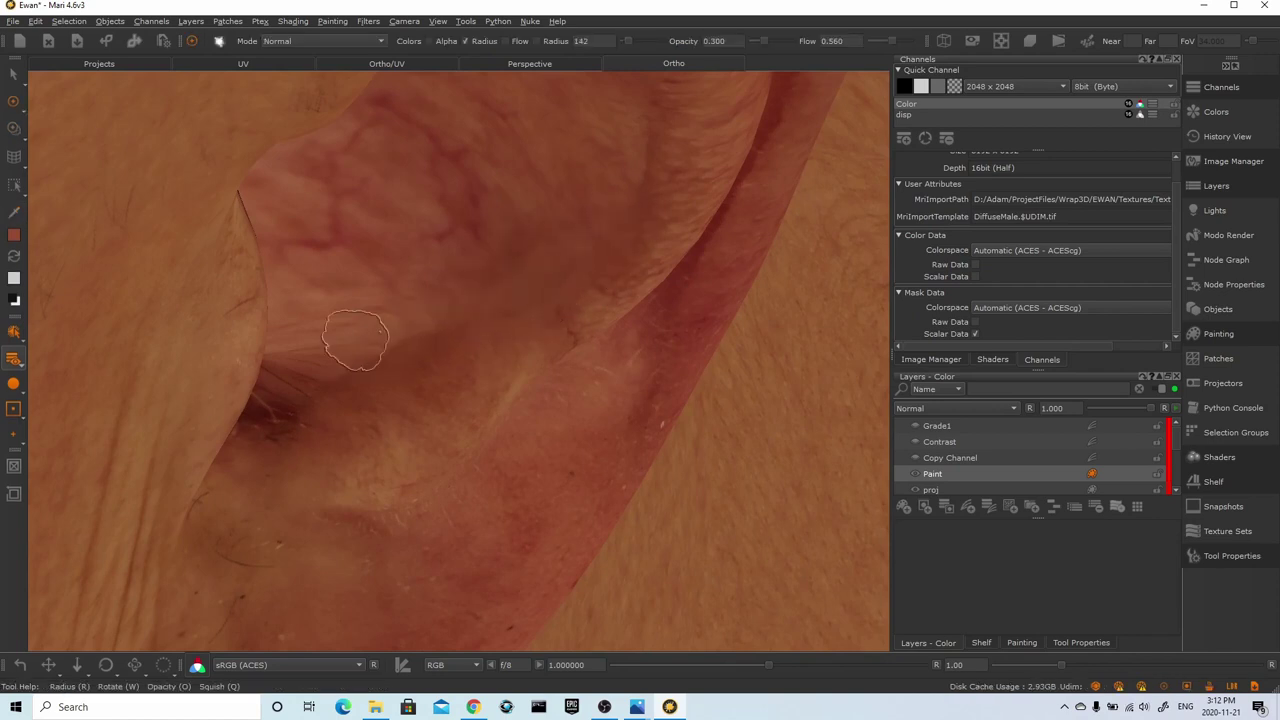
In the UV view, paint over the hairs and dark shadow along the left ear's front fold at radius 305
click(279, 65)
alt+right_drag(735, 335, 738, 505)
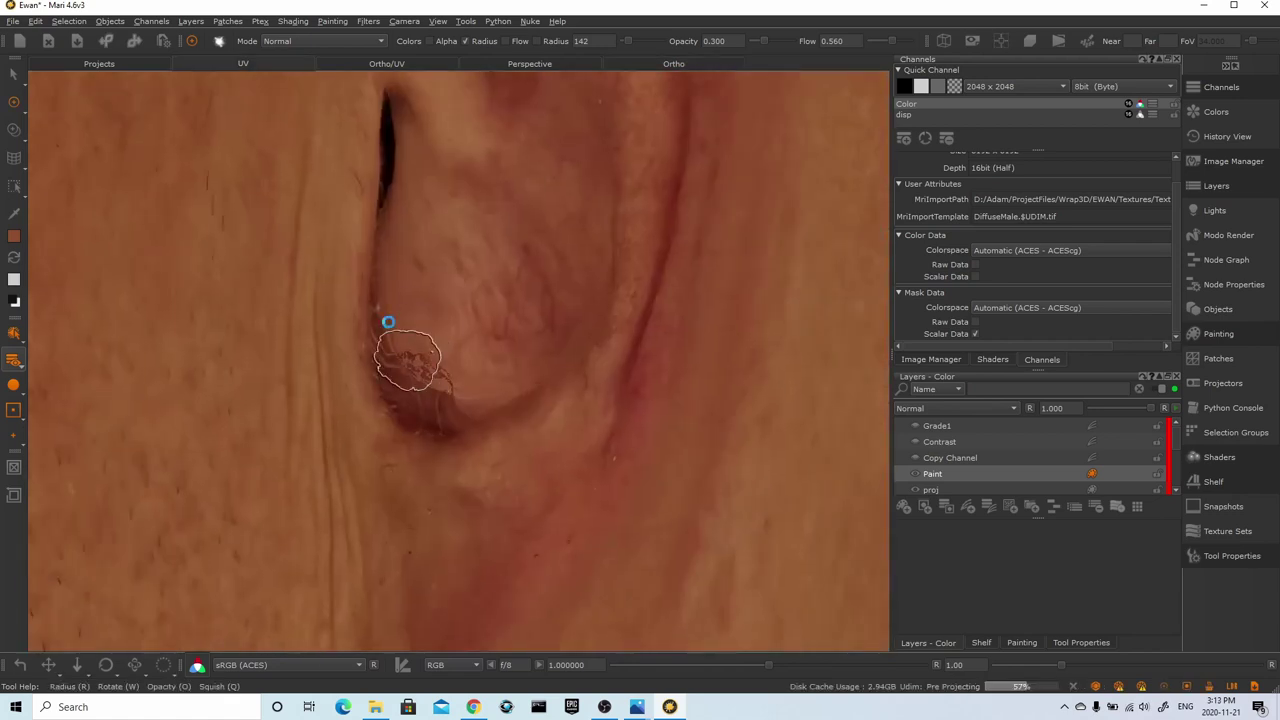
alt+right_drag(388, 322, 425, 385)
alt+middle_drag(425, 385, 673, 421)
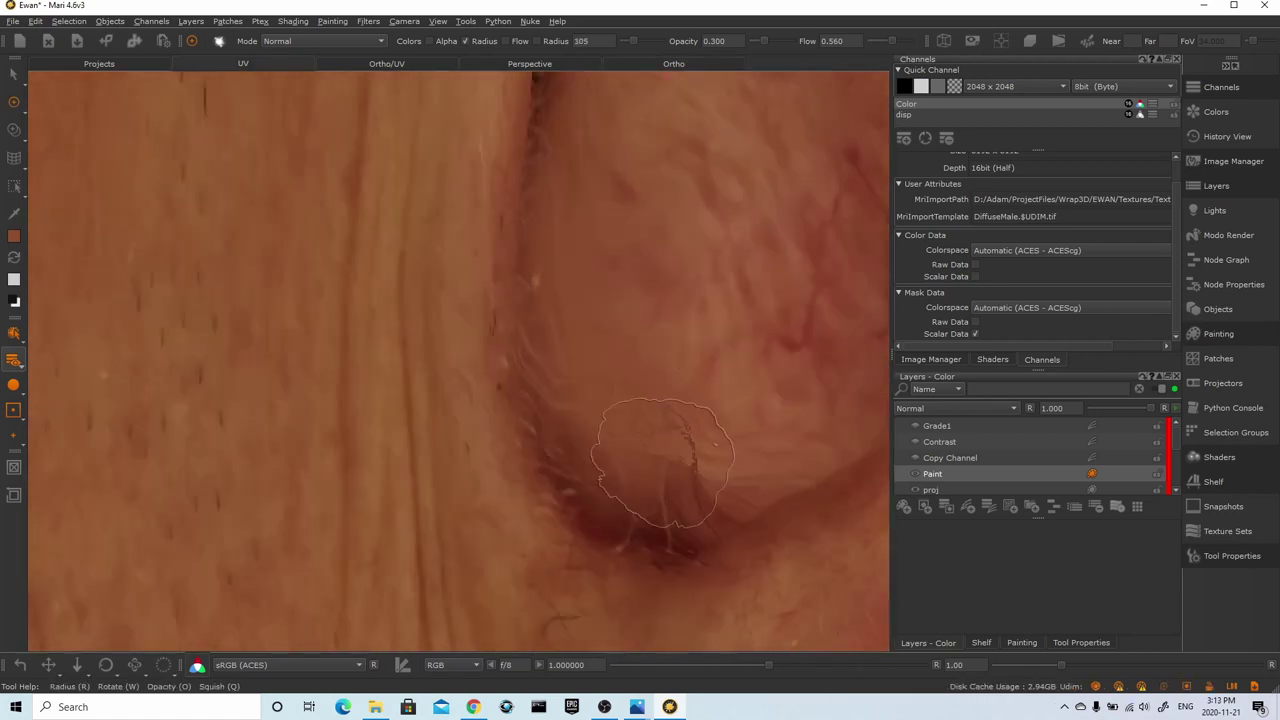
mouse_move(663, 463)
mouse_down()
mouse_move(650, 501)
mouse_move(580, 505)
mouse_move(745, 468)
mouse_move(654, 469)
mouse_move(657, 409)
mouse_up()
mouse_move(562, 80)
alt+middle_down()
mouse_move(509, 229)
mouse_move(500, 400)
alt+middle_up()
mouse_move(522, 255)
mouse_down()
mouse_move(528, 411)
mouse_move(483, 582)
mouse_up()
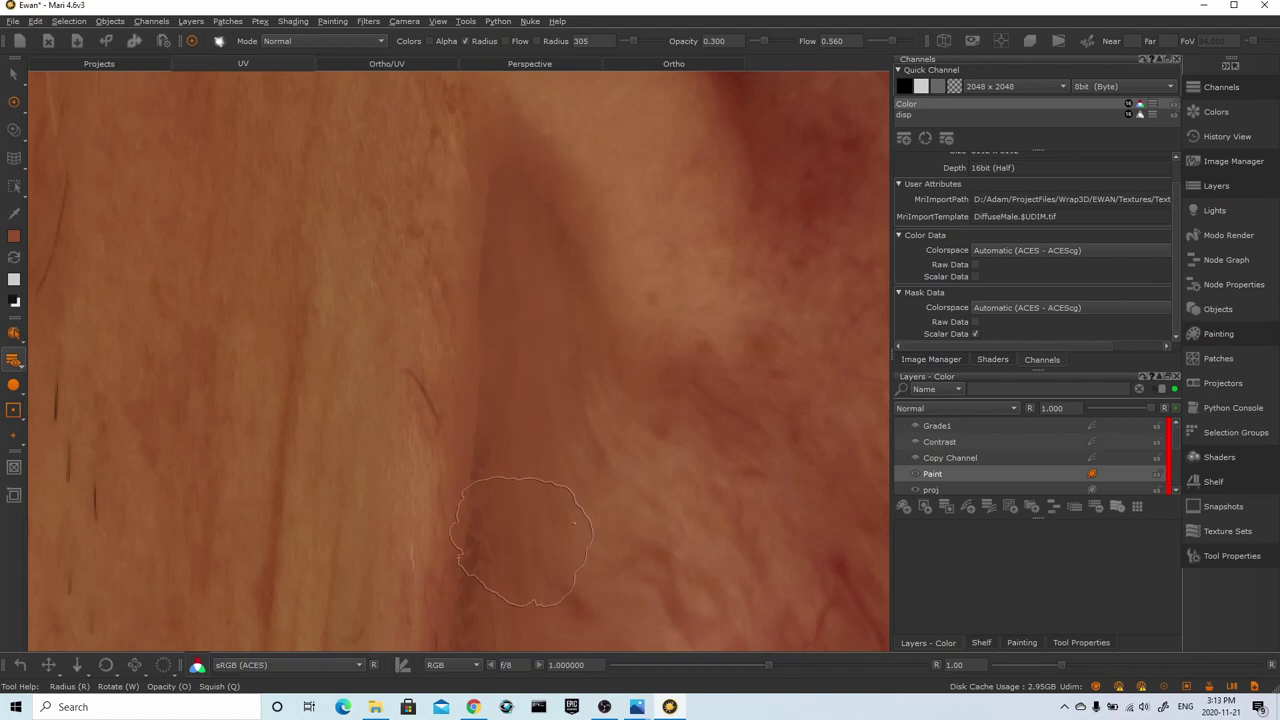
Paint reddish skin over the black gap between the folds of the left ear
alt+middle_drag(643, 341, 457, 254)
alt+right_drag(457, 254, 550, 246)
alt+middle_drag(505, 242, 451, 432)
alt+right_drag(451, 432, 500, 428)
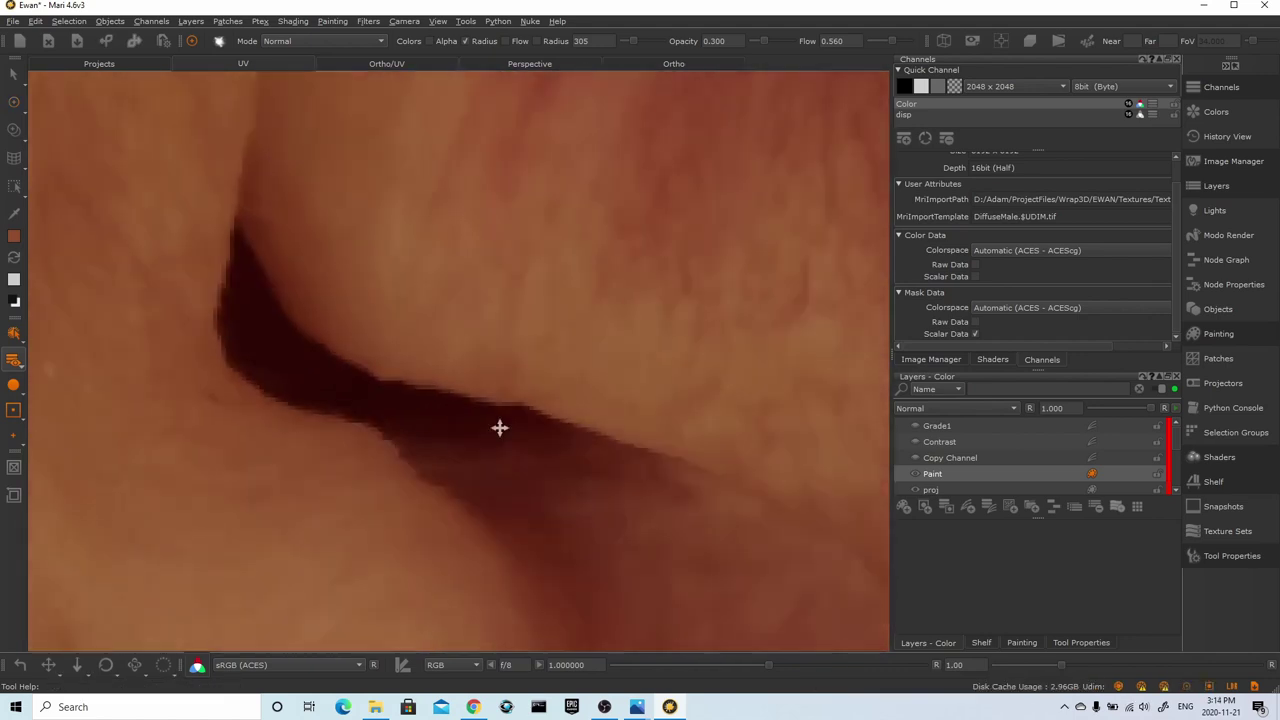
alt+middle_drag(500, 428, 747, 480)
mouse_move(505, 325)
mouse_down()
mouse_move(594, 451)
mouse_move(777, 491)
mouse_move(798, 522)
mouse_up()
alt+right_drag(692, 397, 650, 393)
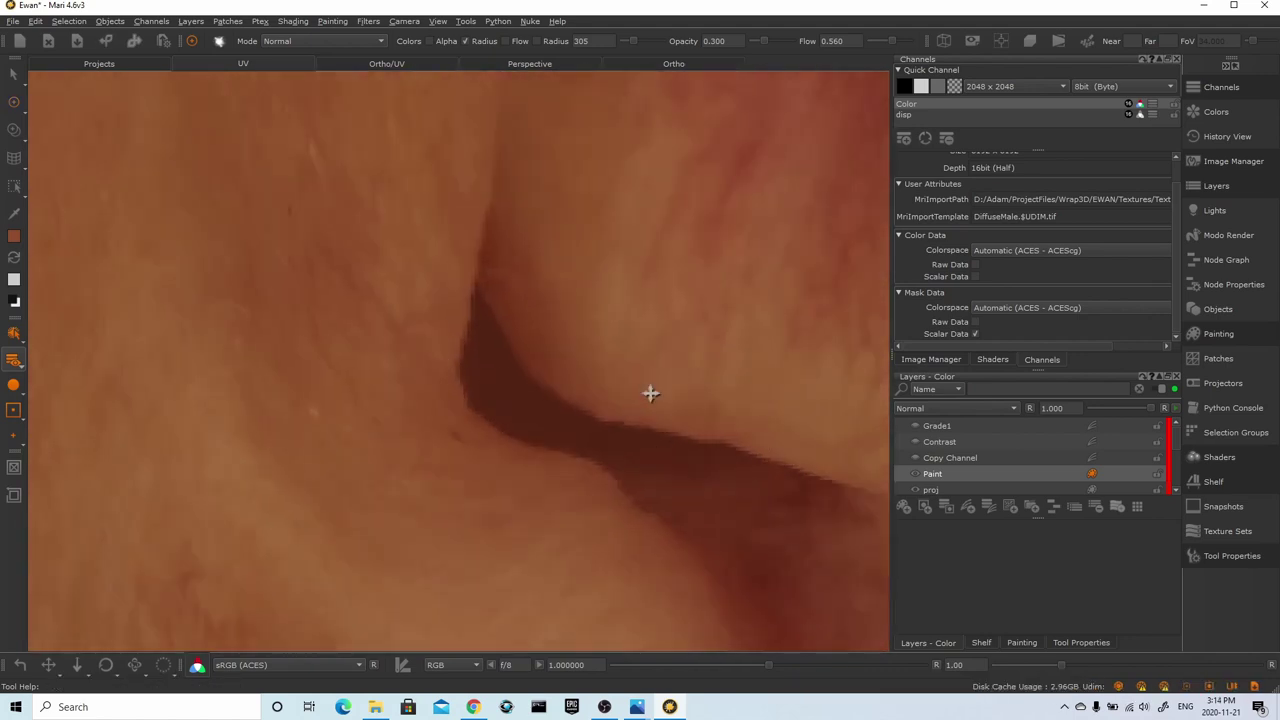
alt+middle_drag(650, 393, 428, 269)
mouse_move(268, 232)
mouse_down()
mouse_move(563, 477)
mouse_move(620, 396)
mouse_up()
Paint reddish skin over the dark shadow in the left ear's upper hollow, reducing the brush to radius 86
alt+middle_drag(500, 120, 565, 580)
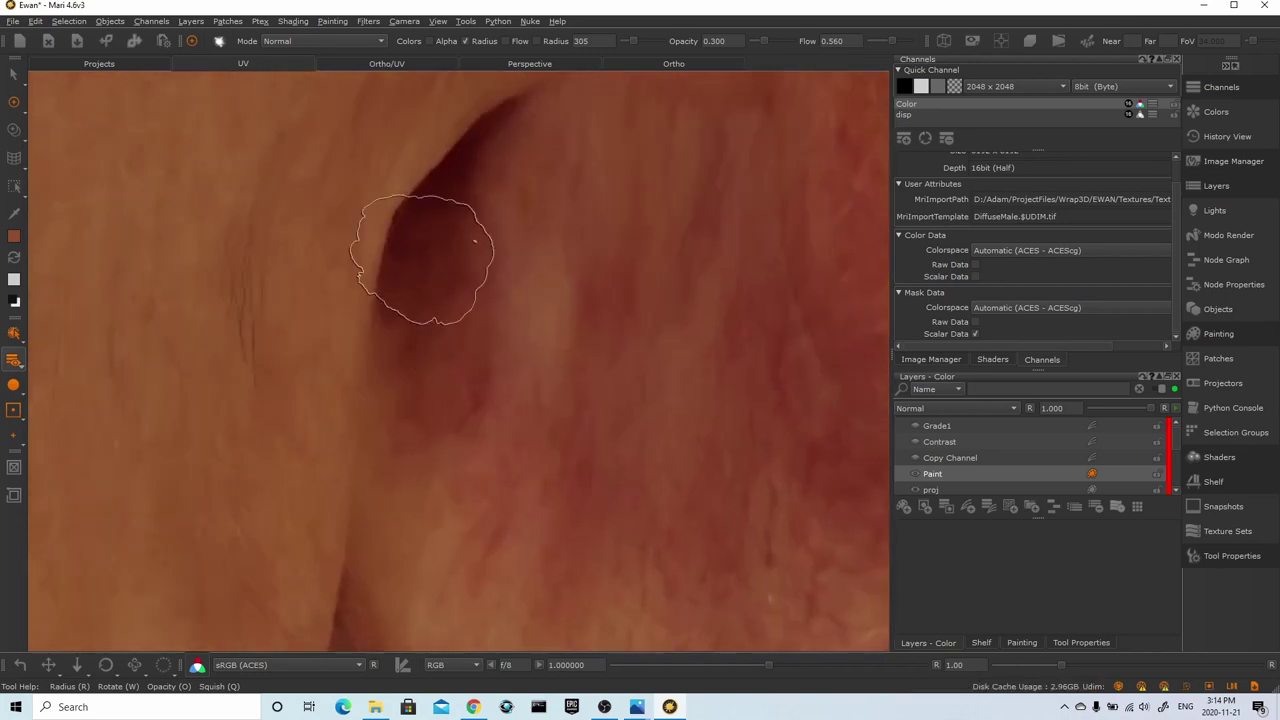
mouse_move(423, 260)
mouse_down()
mouse_move(424, 205)
mouse_move(428, 297)
mouse_move(530, 262)
mouse_up()
alt+right_drag(500, 260, 451, 257)
alt+middle_drag(451, 257, 537, 396)
key(r)
drag(537, 390, 484, 333)
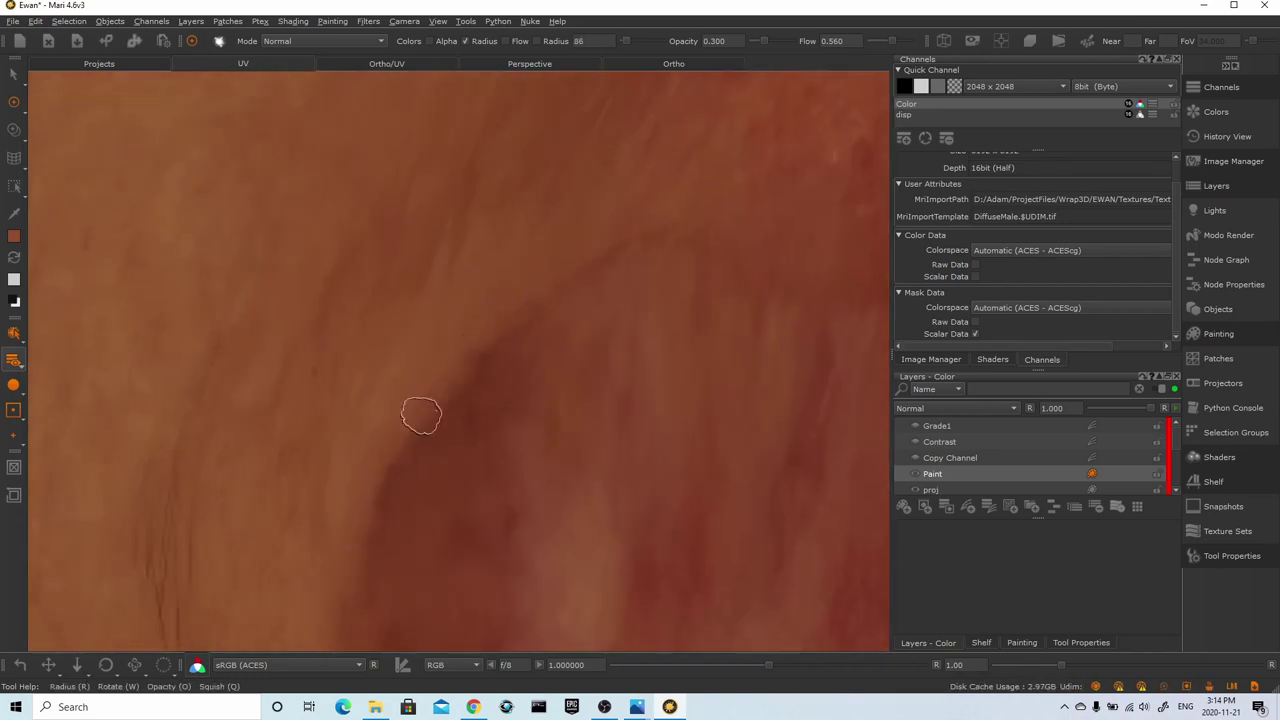
Paint over the dark crease running along the inside of the left ear's outer rim
alt+right_drag(647, 346, 525, 230)
alt+middle_drag(554, 334, 583, 171)
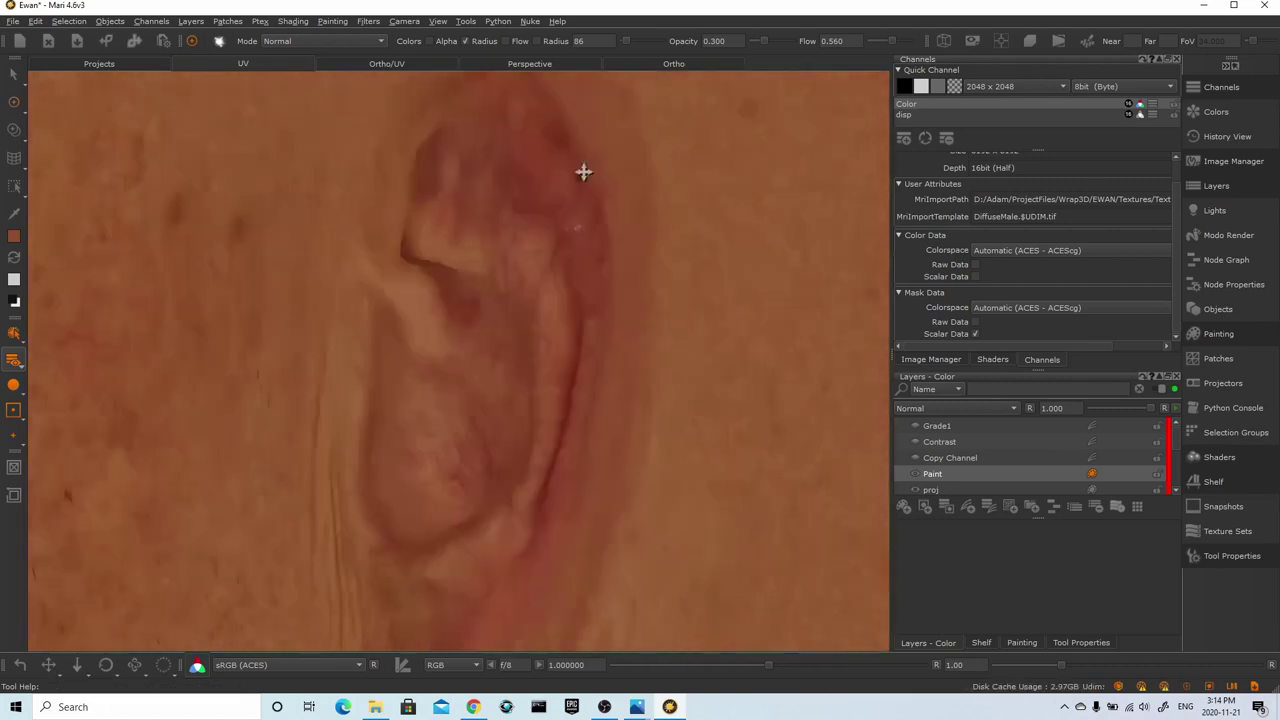
alt+right_drag(420, 550, 470, 565)
mouse_move(632, 350)
alt+right_down()
mouse_move(197, 343)
mouse_move(780, 497)
alt+right_up()
mouse_move(652, 220)
mouse_down()
mouse_move(643, 297)
mouse_move(479, 418)
mouse_move(551, 471)
mouse_move(497, 457)
mouse_move(547, 350)
mouse_up()
mouse_move(637, 237)
mouse_down()
mouse_move(640, 269)
mouse_move(510, 362)
mouse_up()
mouse_move(598, 256)
mouse_down()
mouse_move(472, 368)
mouse_move(572, 382)
mouse_move(543, 510)
mouse_up()
Set the brush radius to 141 and paint over the dark shadow at the top of the right ear's upper hollow
key(r)
alt+middle_drag(630, 179, 654, 449)
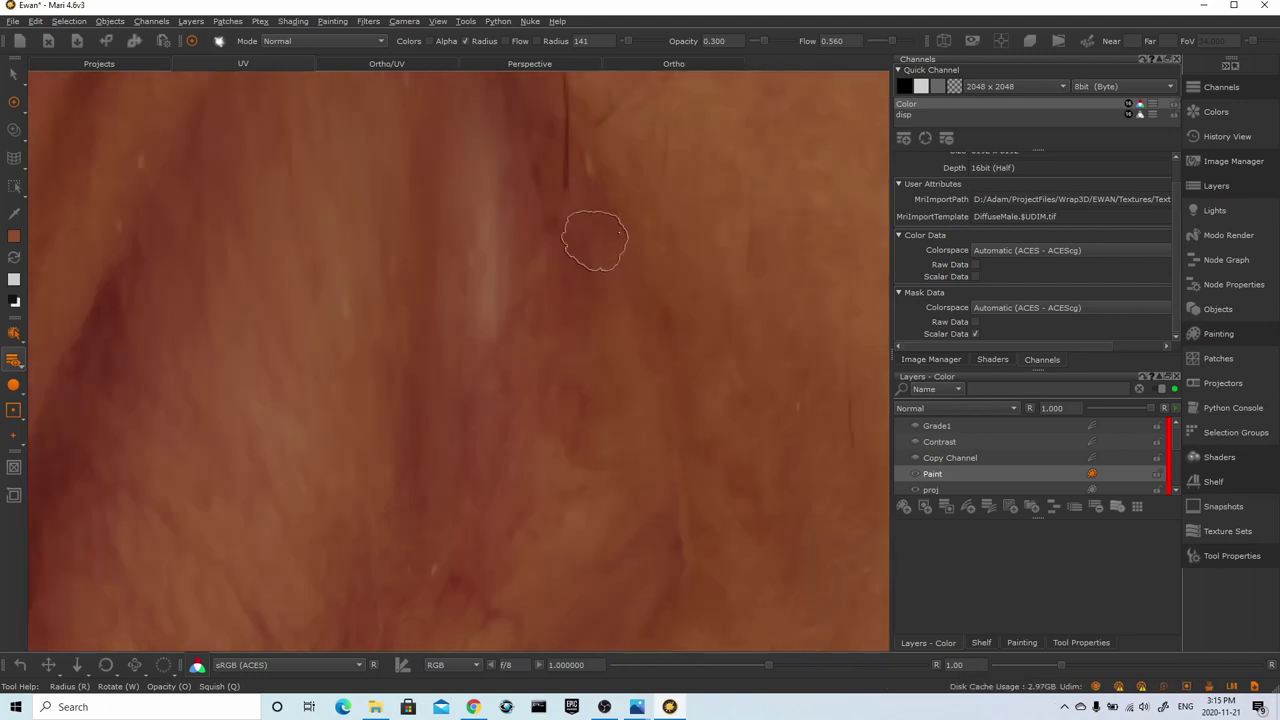
middle_drag(595, 240, 514, 483)
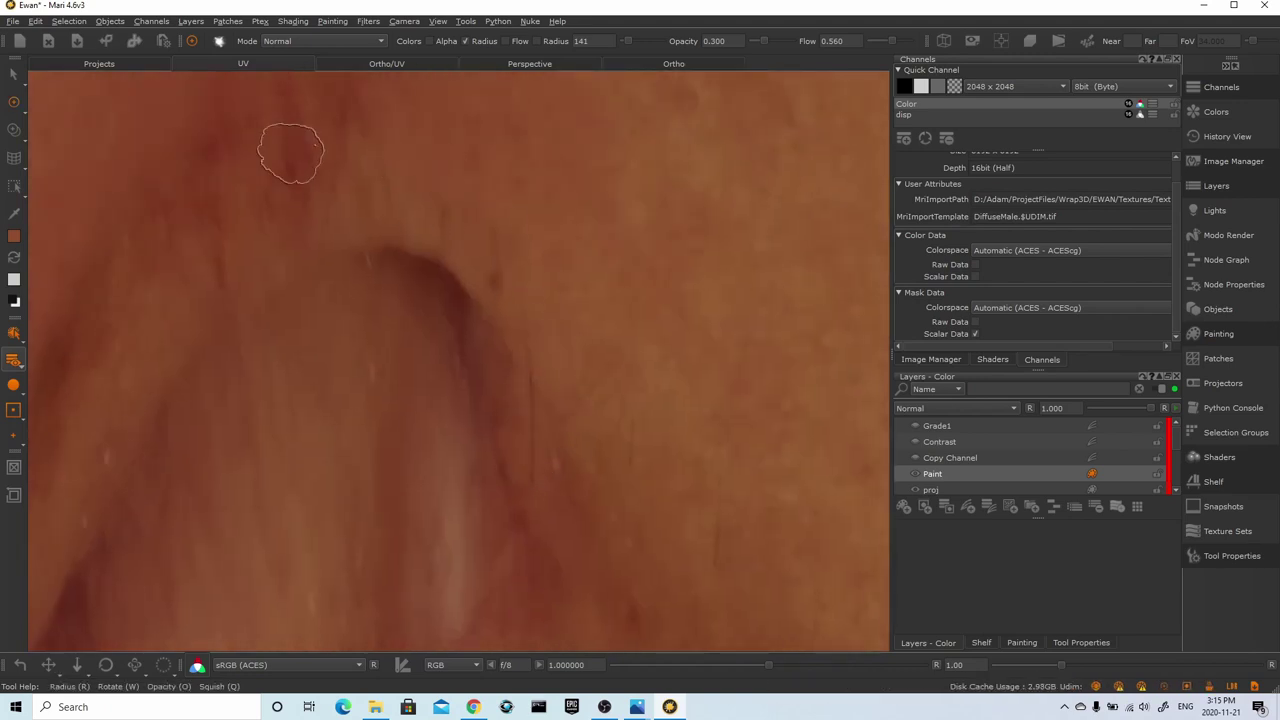
mouse_move(290, 153)
middle_down()
mouse_move(417, 220)
mouse_move(410, 300)
middle_up()
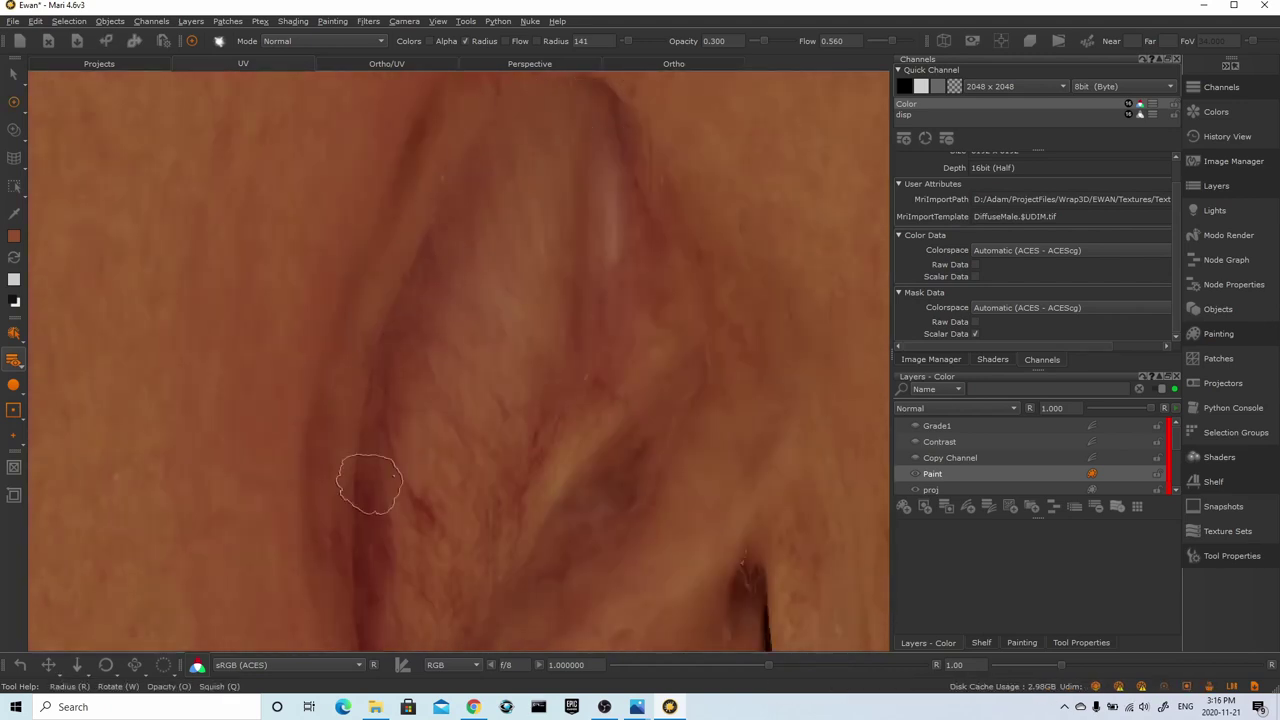
Paint reddish skin over the dark groove along the right ear's outer rim at radius 141
drag(370, 484, 370, 534)
alt+middle_drag(471, 325, 480, 429)
drag(480, 429, 555, 490)
drag(438, 377, 469, 434)
drag(474, 330, 516, 410)
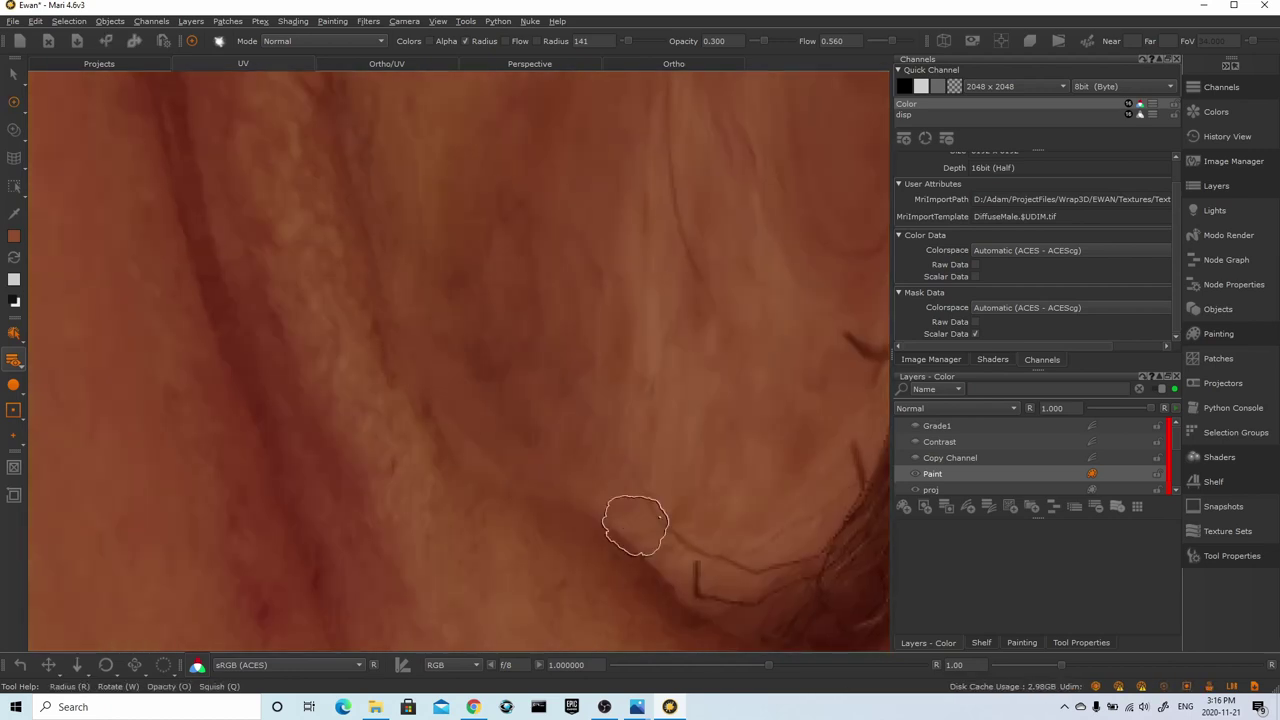
Paint over the hairs and dark shadow at the base of the right ear's inner bowl, enlarging the brush to radius 228
drag(636, 525, 726, 568)
alt+middle_drag(748, 506, 514, 391)
key(r)
drag(617, 460, 640, 460)
mouse_move(628, 460)
mouse_down()
mouse_move(660, 414)
mouse_move(661, 433)
mouse_move(480, 458)
mouse_move(672, 424)
mouse_up()
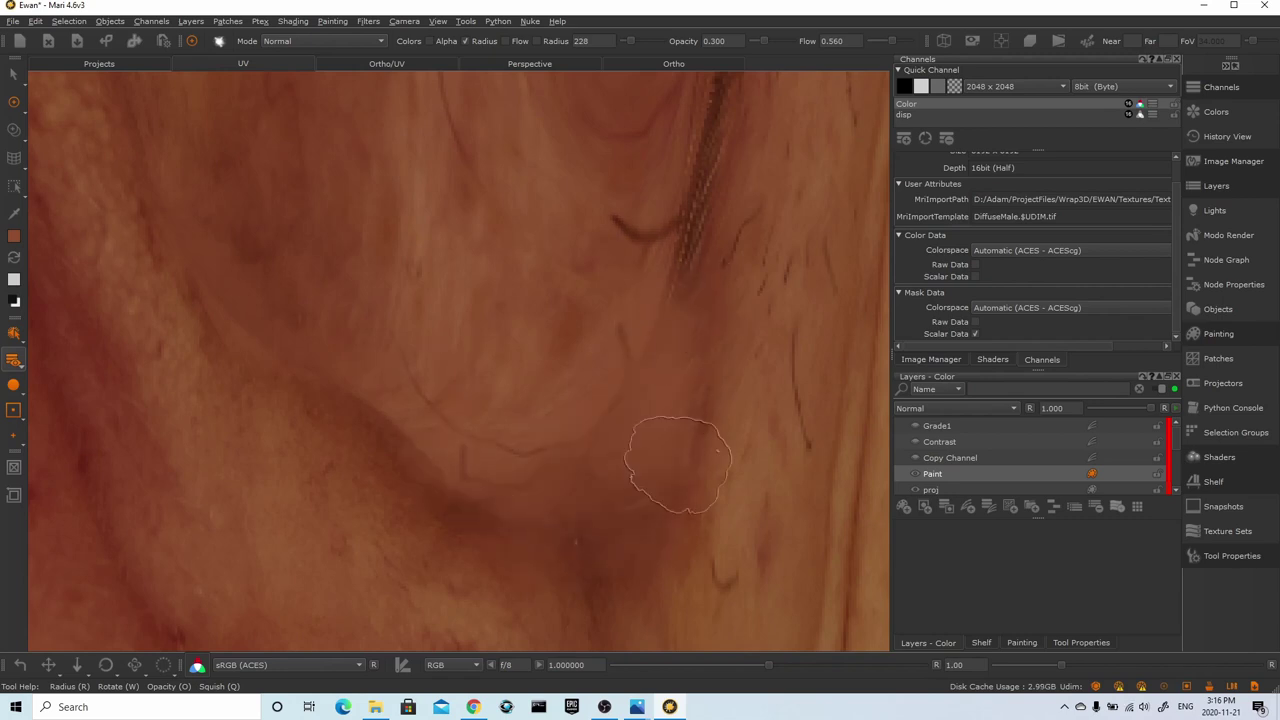
mouse_move(684, 218)
mouse_down()
mouse_move(623, 229)
mouse_move(698, 316)
mouse_up()
drag(648, 481, 491, 521)
Paint away the remaining dark canal gap and hairs along the front edge of the right ear's inner bowl
alt+right_drag(480, 472, 461, 434)
alt+middle_drag(551, 282, 523, 477)
mouse_move(526, 424)
mouse_down()
mouse_move(534, 369)
mouse_move(491, 503)
mouse_move(508, 410)
mouse_up()
alt+middle_drag(496, 540, 478, 377)
drag(513, 210, 510, 299)
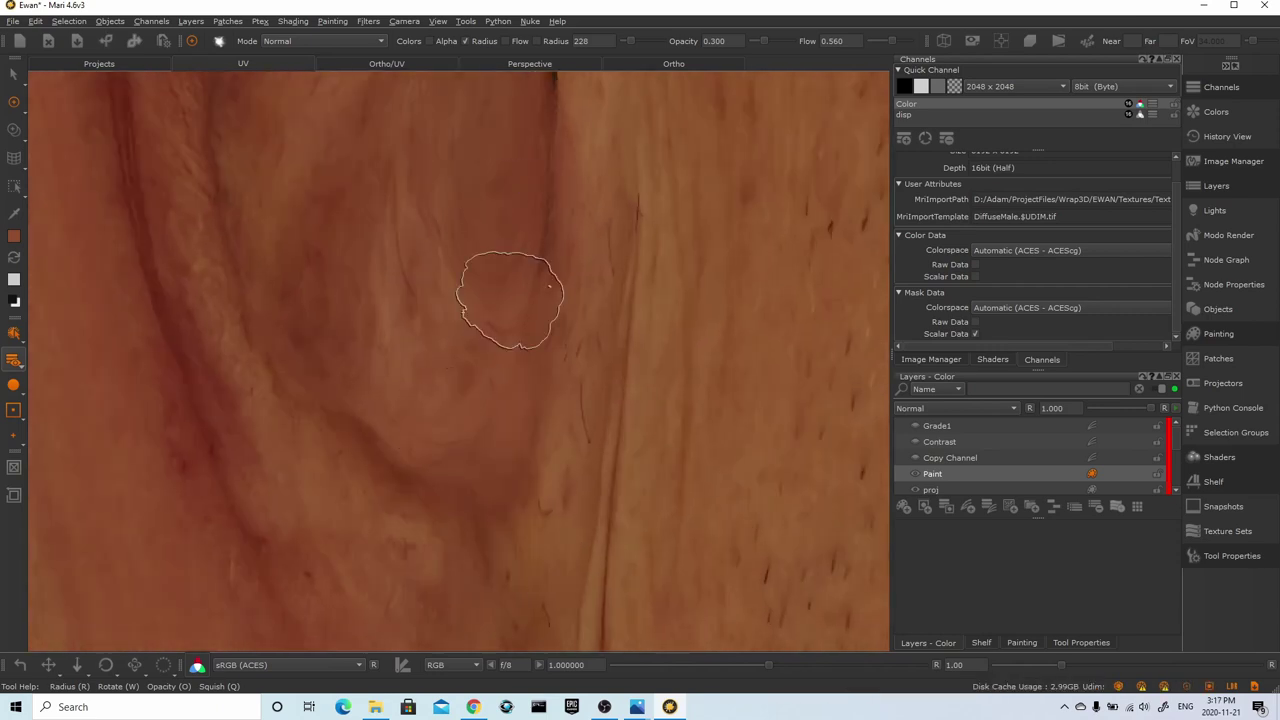
alt+middle_drag(509, 110, 483, 546)
mouse_move(466, 263)
mouse_down()
mouse_move(463, 300)
mouse_move(495, 354)
mouse_move(497, 388)
mouse_move(421, 447)
mouse_up()
mouse_move(505, 500)
alt+middle_down()
mouse_move(520, 240)
mouse_move(585, 195)
alt+middle_up()
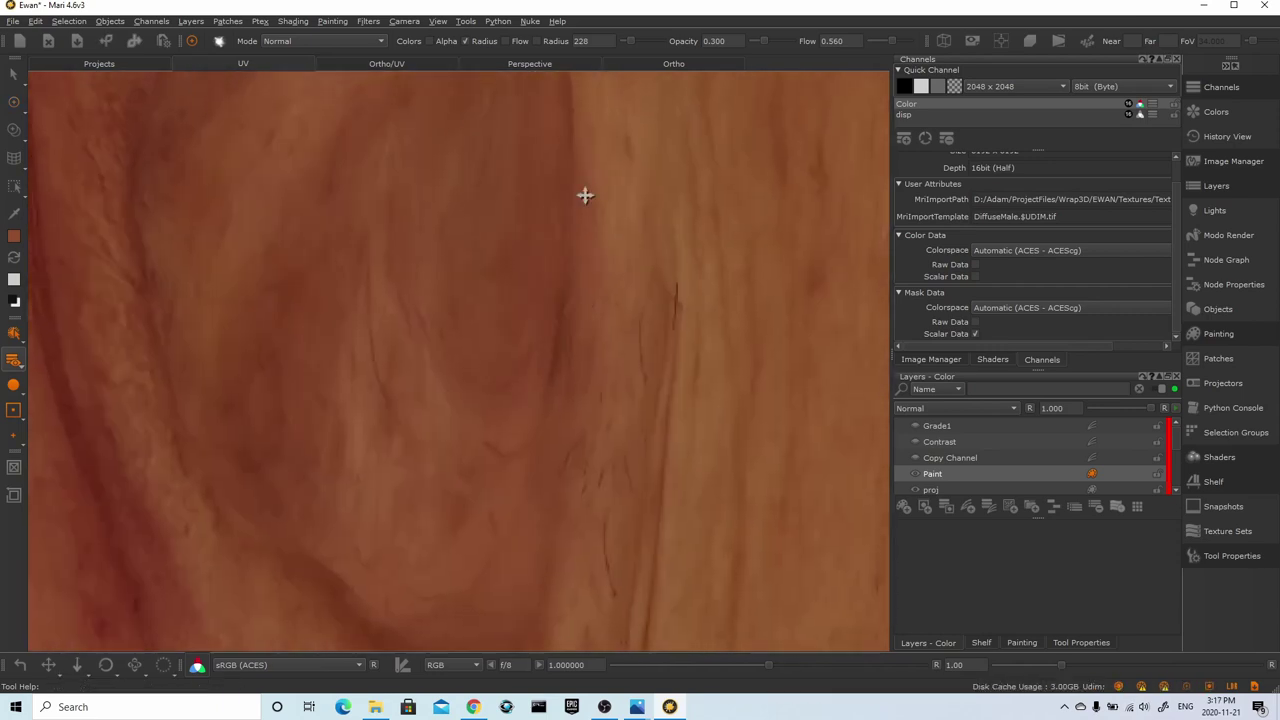
Paint reddish skin over the upper fold and top rim of the right ear at radius 228
alt+right_drag(511, 384, 331, 283)
alt+right_drag(398, 150, 468, 232)
drag(462, 345, 426, 266)
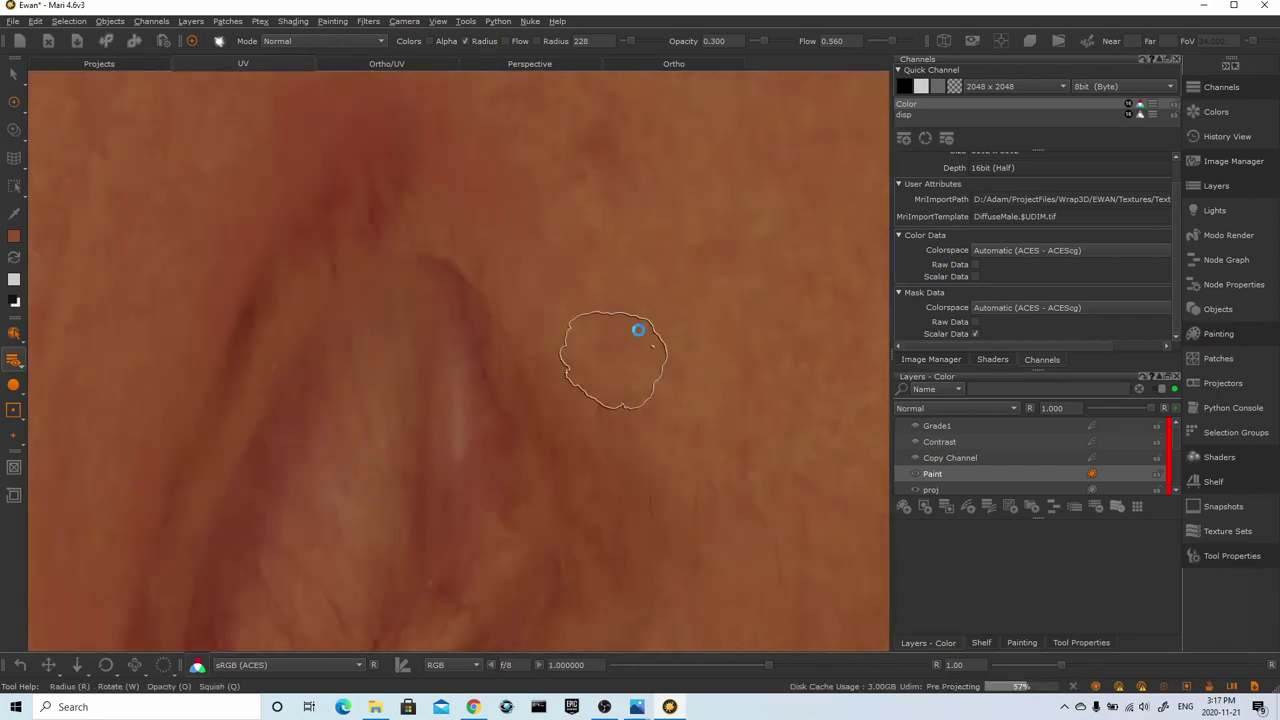
alt+middle_drag(325, 305, 754, 263)
drag(788, 147, 772, 320)
alt+middle_drag(790, 155, 670, 190)
alt+middle_drag(530, 610, 512, 380)
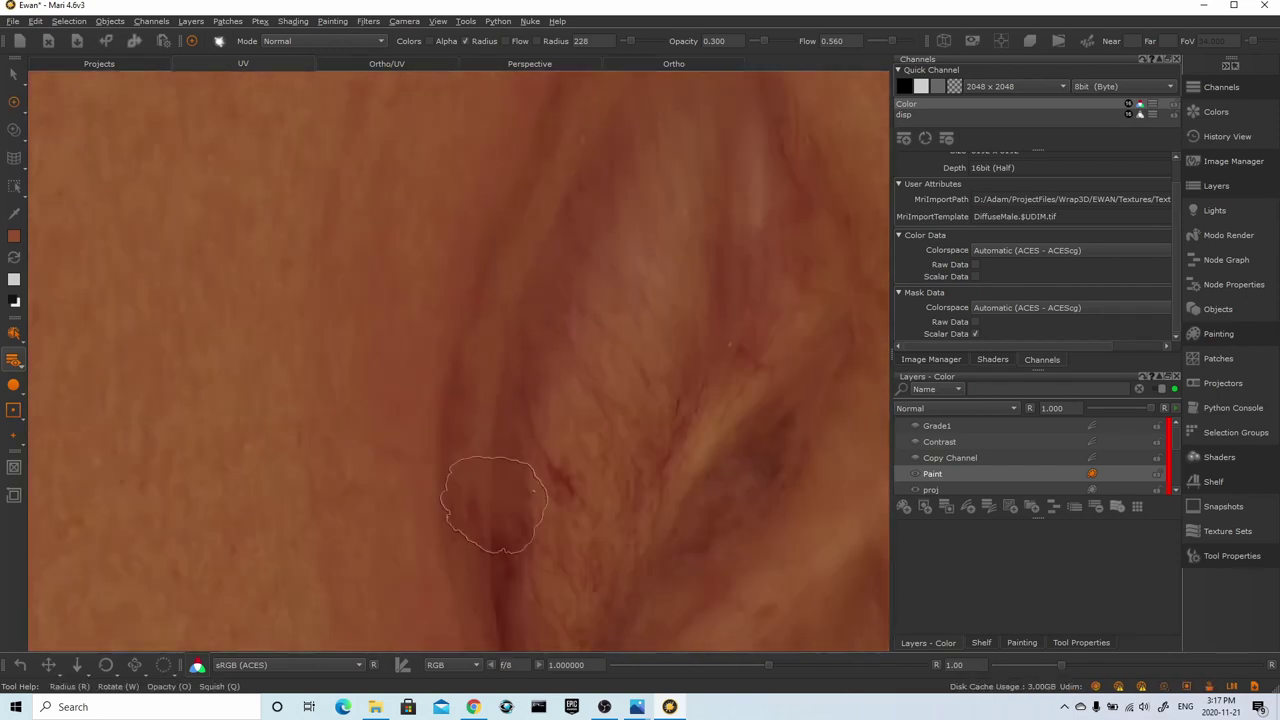
Paint over the dark groove beside the right ear's outer rim, from its middle down to the lobe
drag(494, 505, 507, 600)
alt+middle_drag(550, 605, 440, 215)
drag(405, 340, 501, 570)
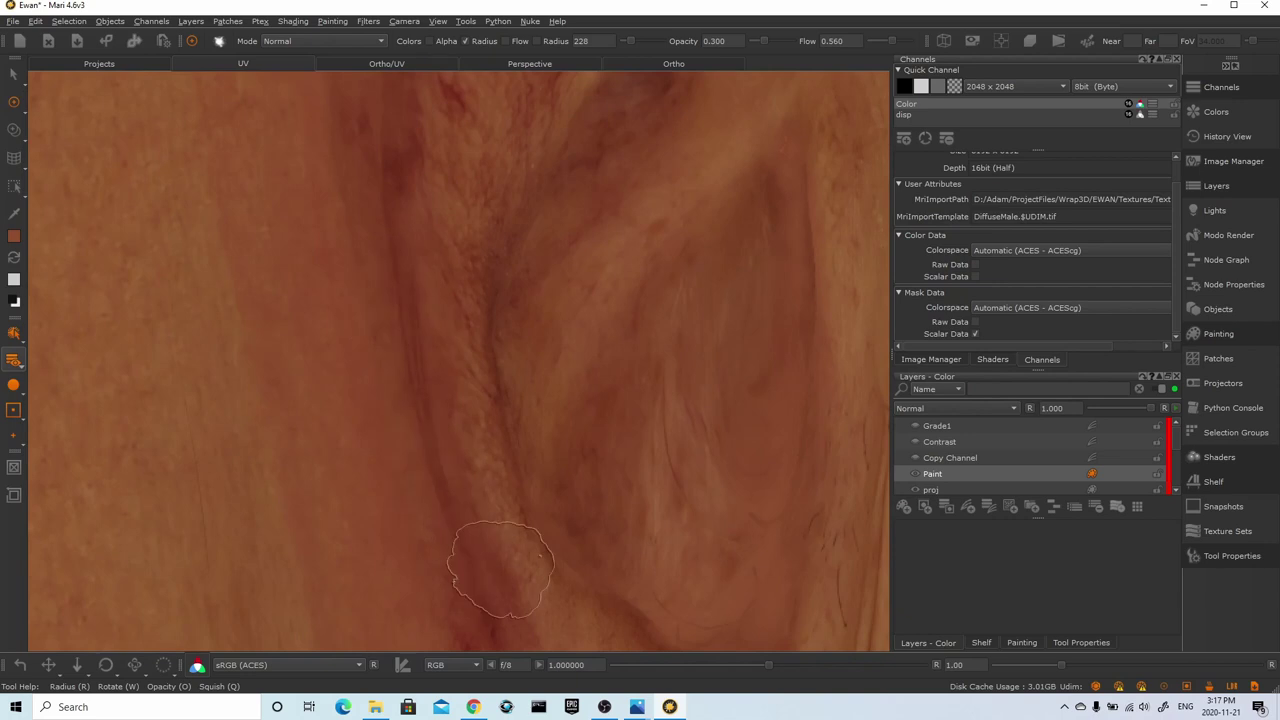
alt+right_drag(610, 530, 585, 408)
alt+middle_drag(570, 406, 507, 206)
alt+right_drag(627, 234, 550, 245)
alt+middle_drag(555, 260, 391, 325)
In the Ortho view, sample a reddish tone inside the left ear and choose the hives organic brush
click(657, 64)
alt+middle_drag(400, 170, 540, 330)
alt+right_drag(520, 320, 580, 369)
mouse_move(800, 220)
alt+middle_down()
mouse_move(615, 268)
mouse_move(880, 190)
alt+middle_up()
click(14, 213)
click(507, 289)
click(14, 103)
click(981, 643)
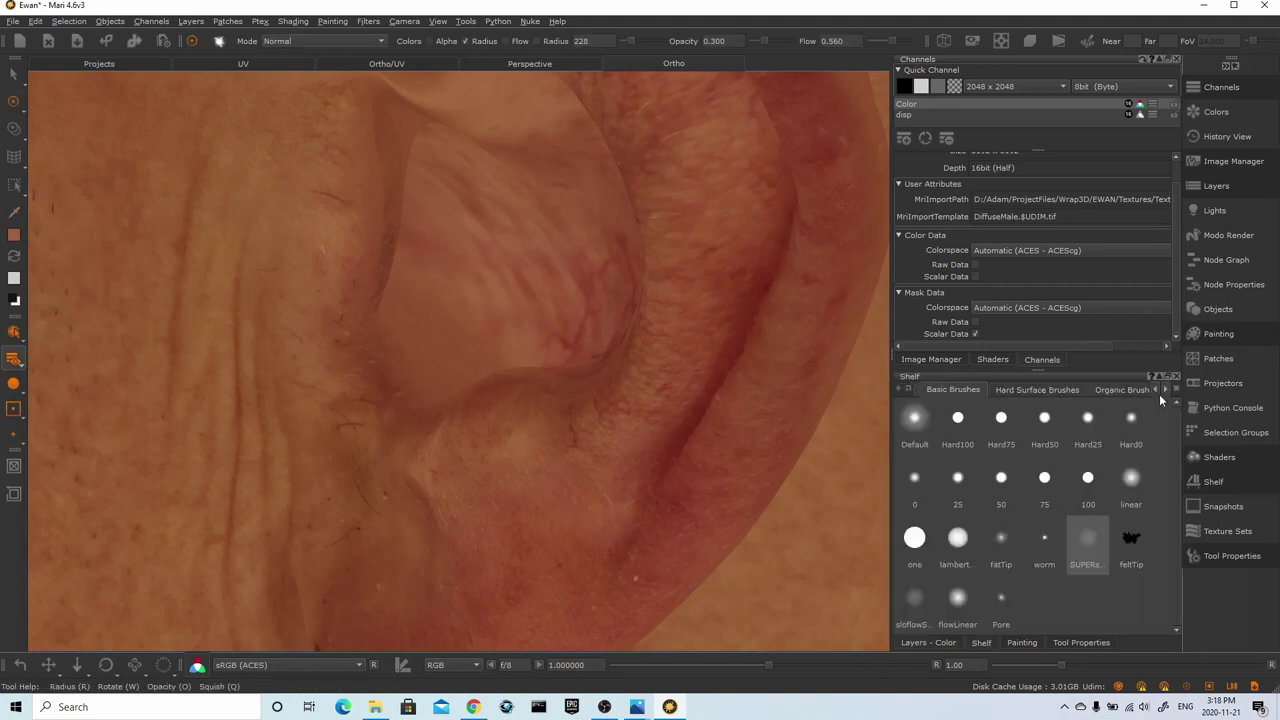
click(1157, 391)
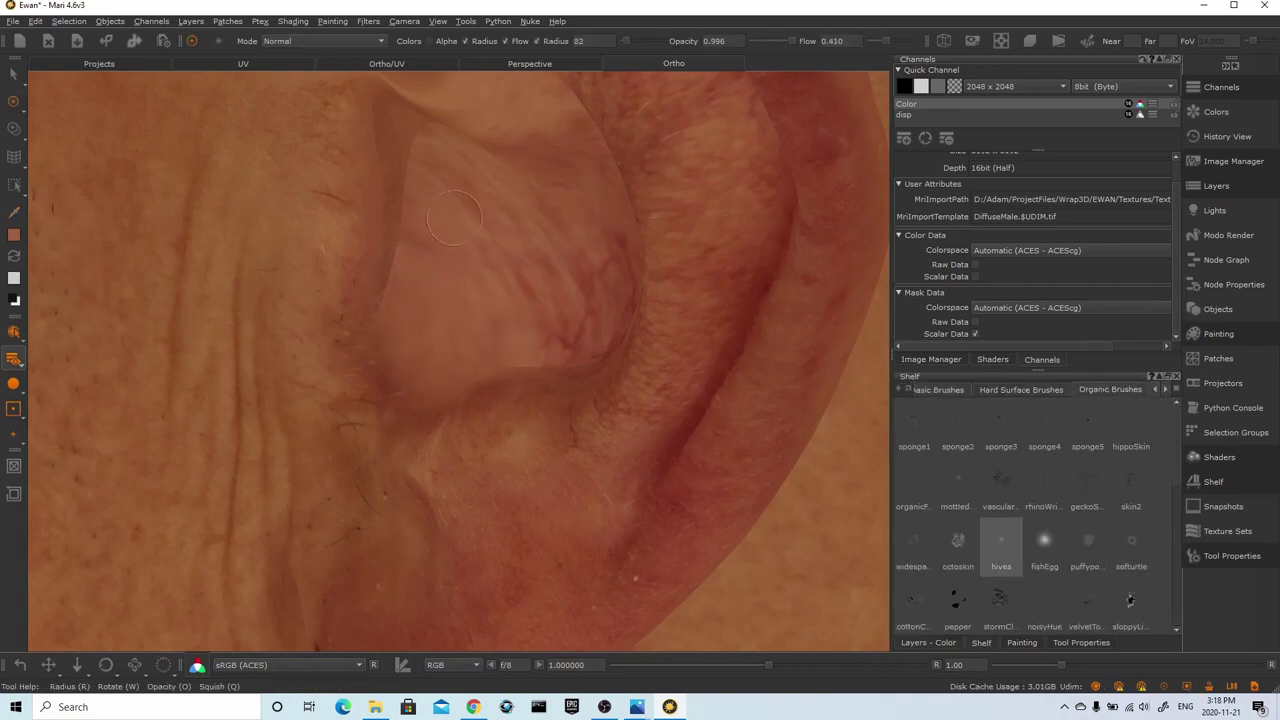
Sample a brownish skin tone from the right ear's inner fold for the hives brush
alt+right_drag(566, 335, 345, 340)
alt+middle_drag(305, 575, 260, 590)
alt+right_drag(474, 352, 650, 290)
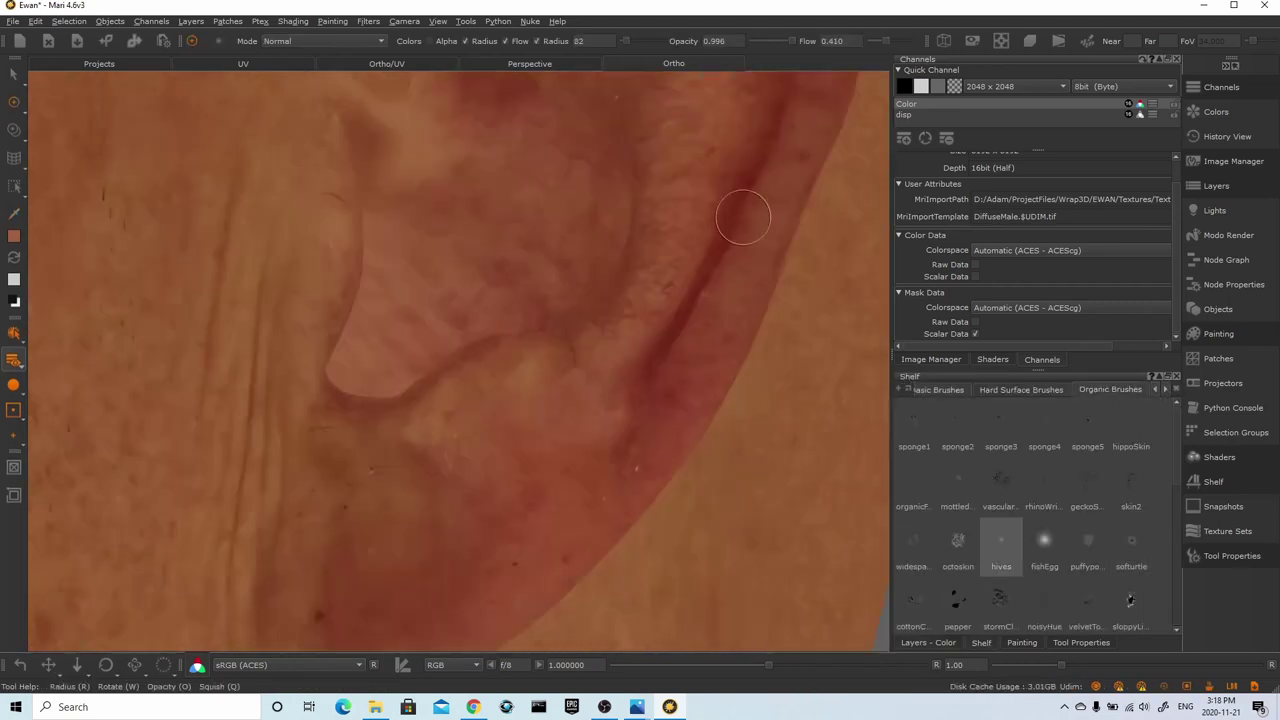
alt+right_drag(598, 366, 369, 286)
scroll(694, 357, up, 5)
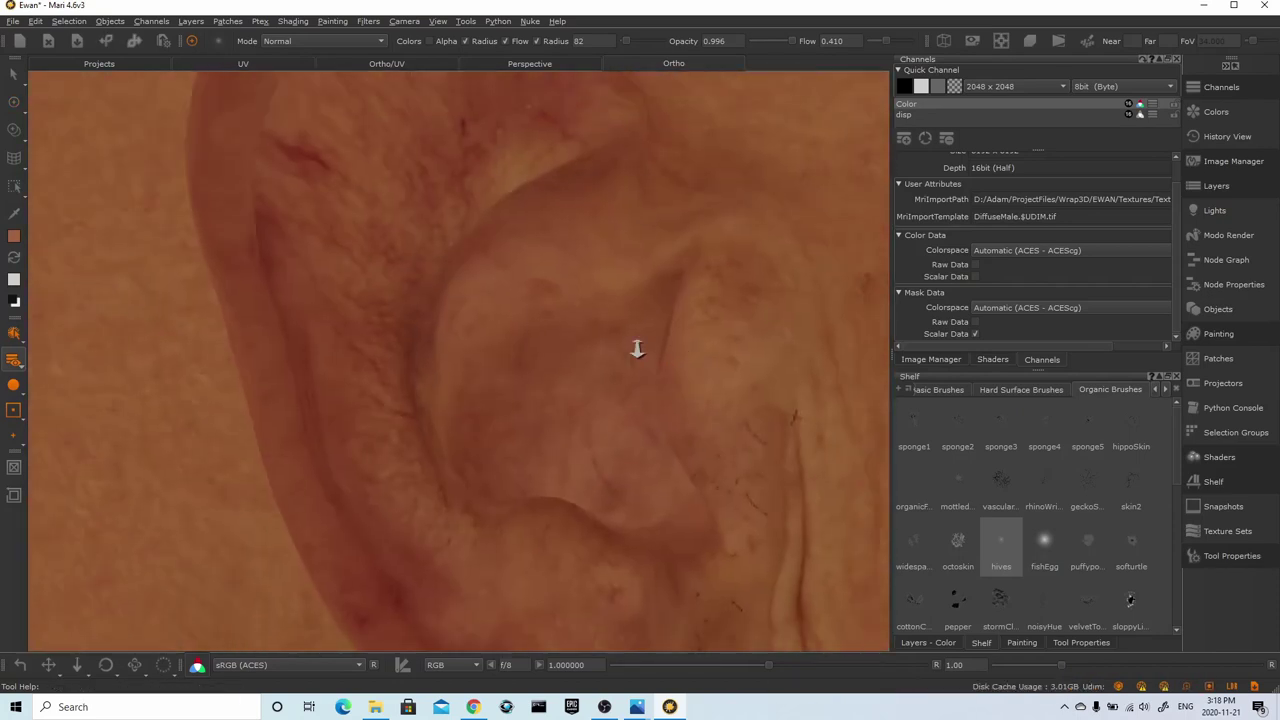
scroll(634, 349, up, 2)
click(14, 213)
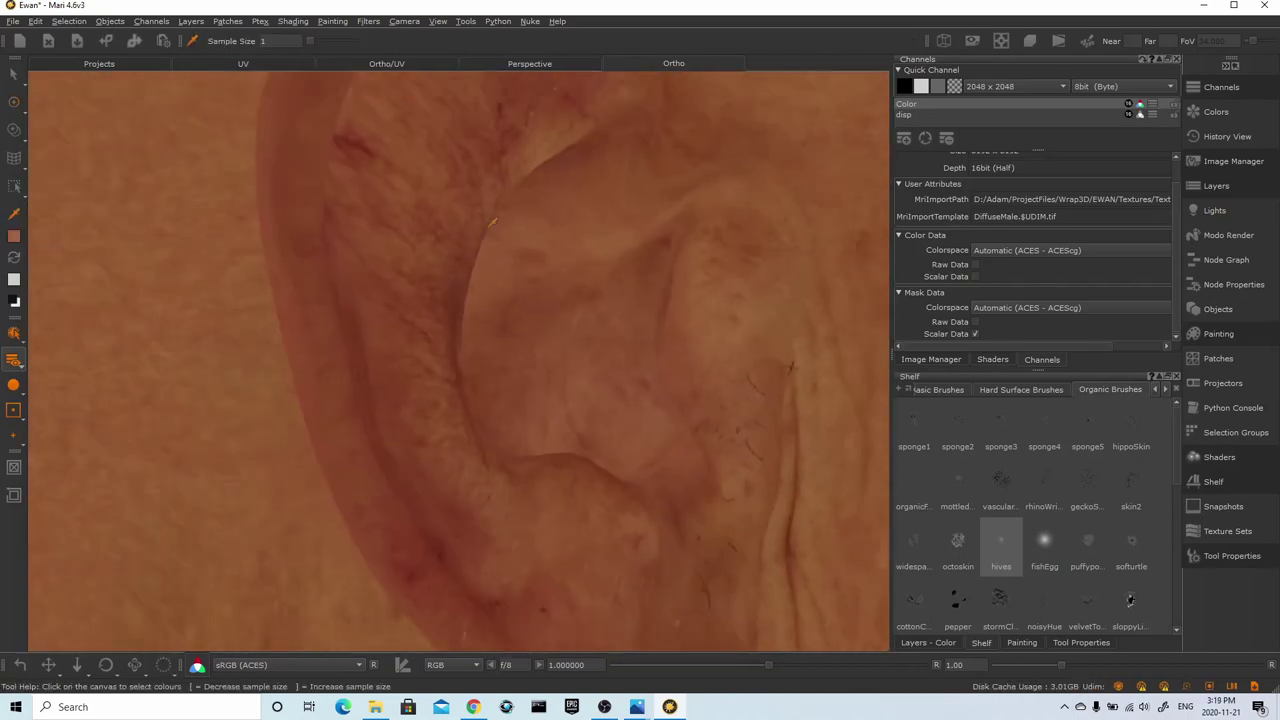
click(13, 107)
Sample a dark reddish-brown tone at the base of the right ear's inner bowl for the hives brush
scroll(586, 274, up, 4)
alt+middle_drag(850, 370, 577, 305)
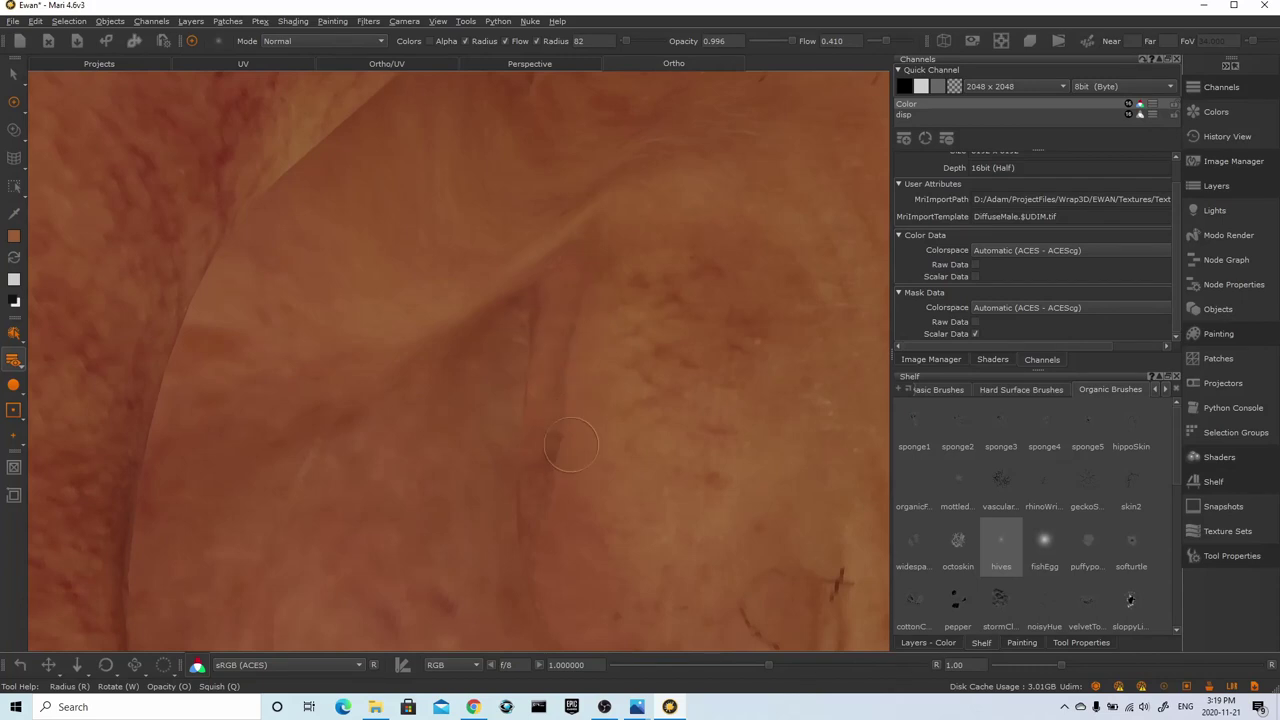
scroll(598, 432, down, 3)
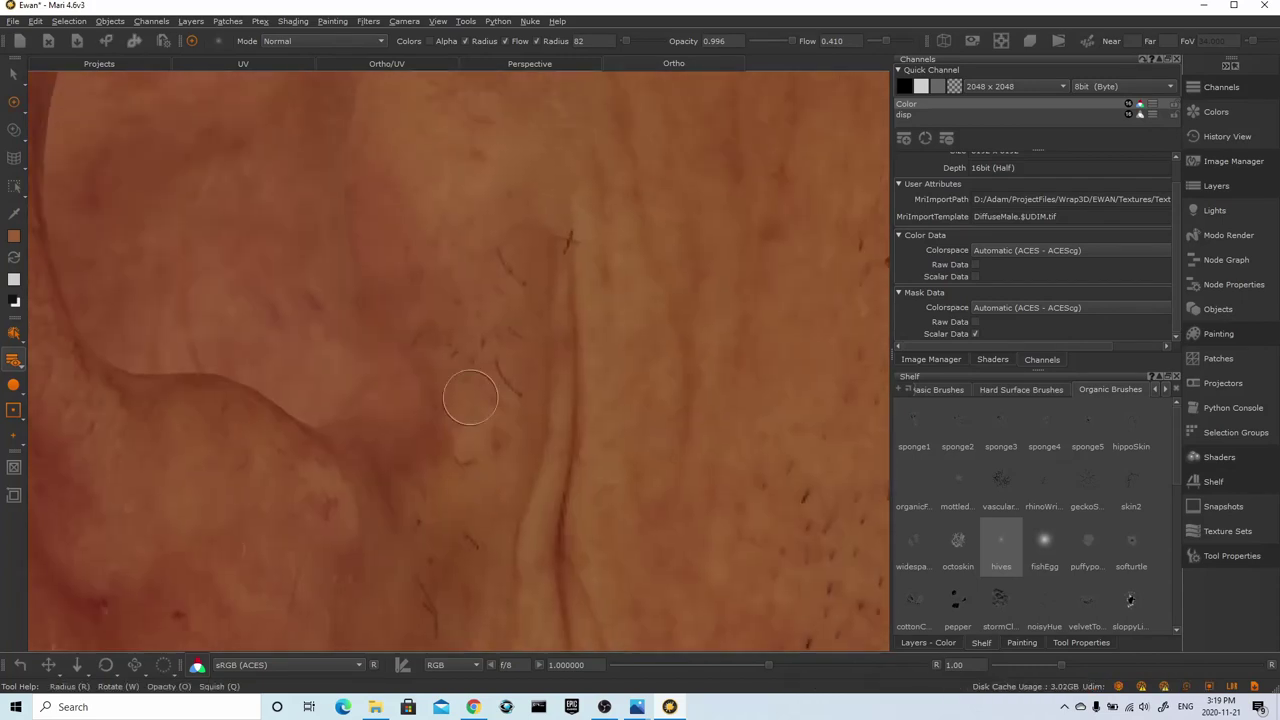
alt+middle_drag(471, 397, 451, 503)
scroll(369, 262, up, 4)
alt+drag(540, 390, 488, 300)
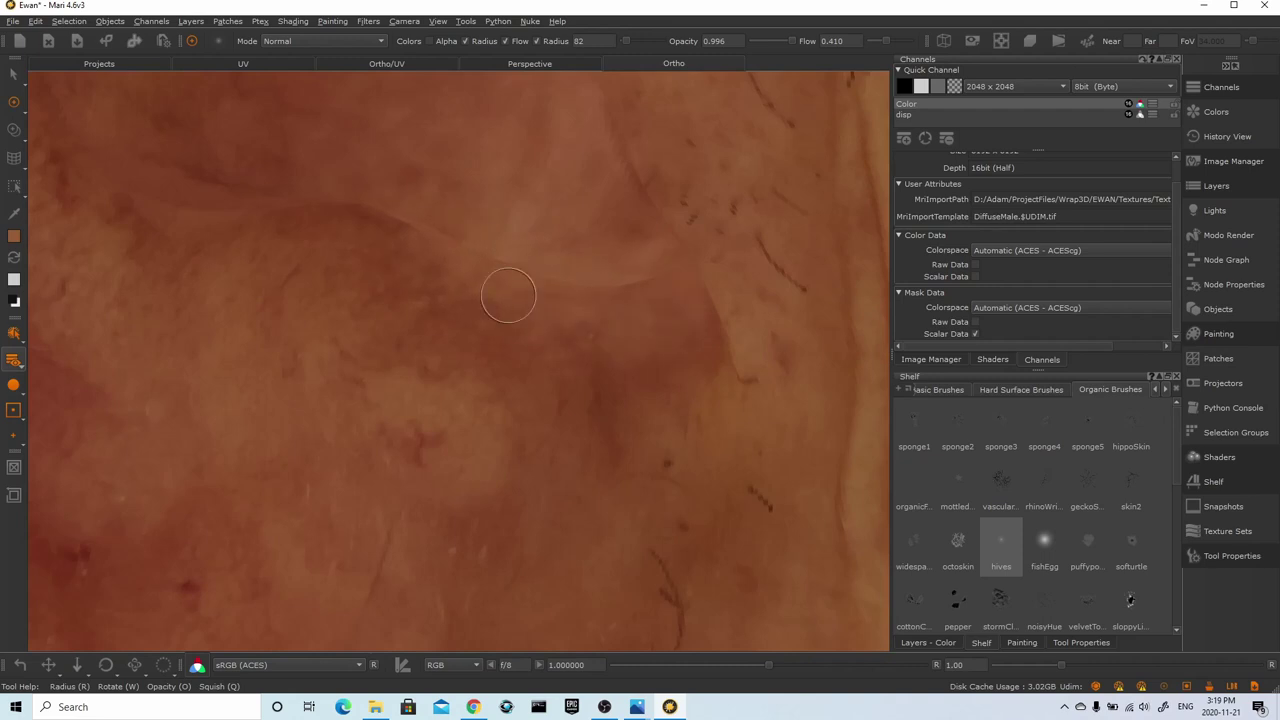
click(14, 214)
scroll(594, 379, down, 1)
click(17, 105)
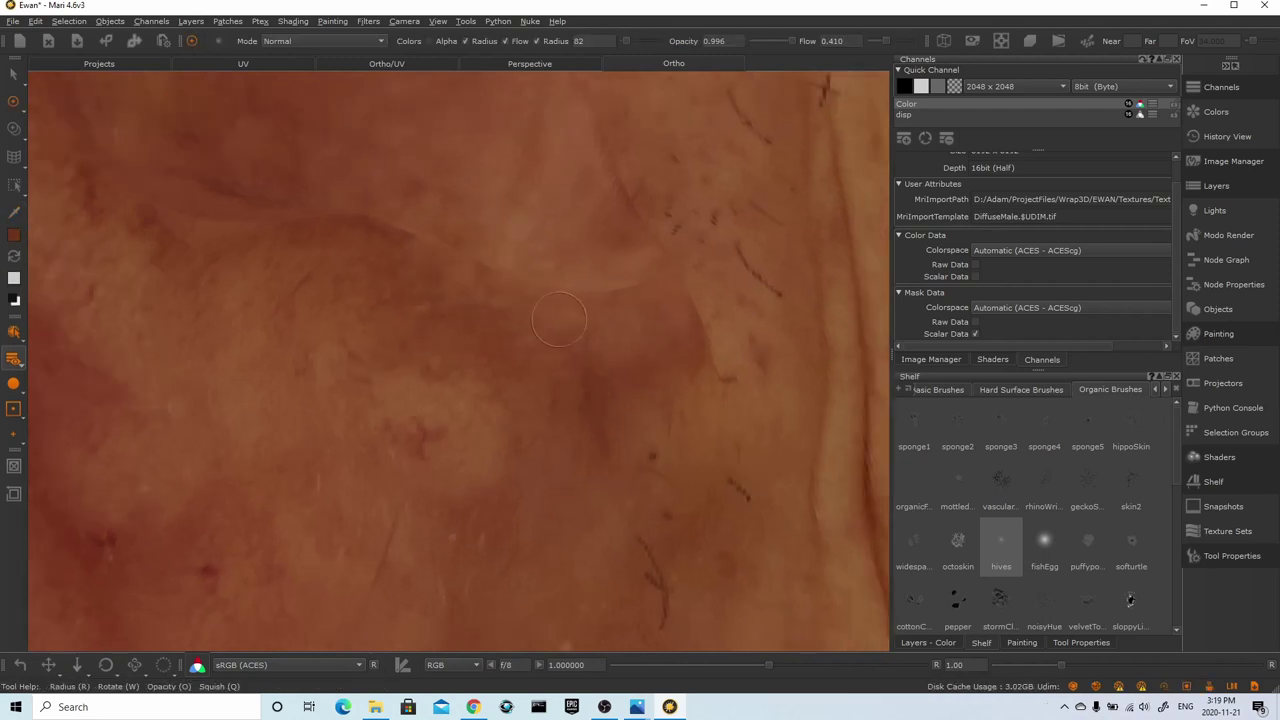
Examine the painted skin inside and around both ears and across the side of the face
alt+right_drag(685, 349, 534, 403)
alt+middle_drag(534, 403, 554, 290)
alt+right_drag(150, 308, 251, 303)
alt+drag(251, 303, 600, 290)
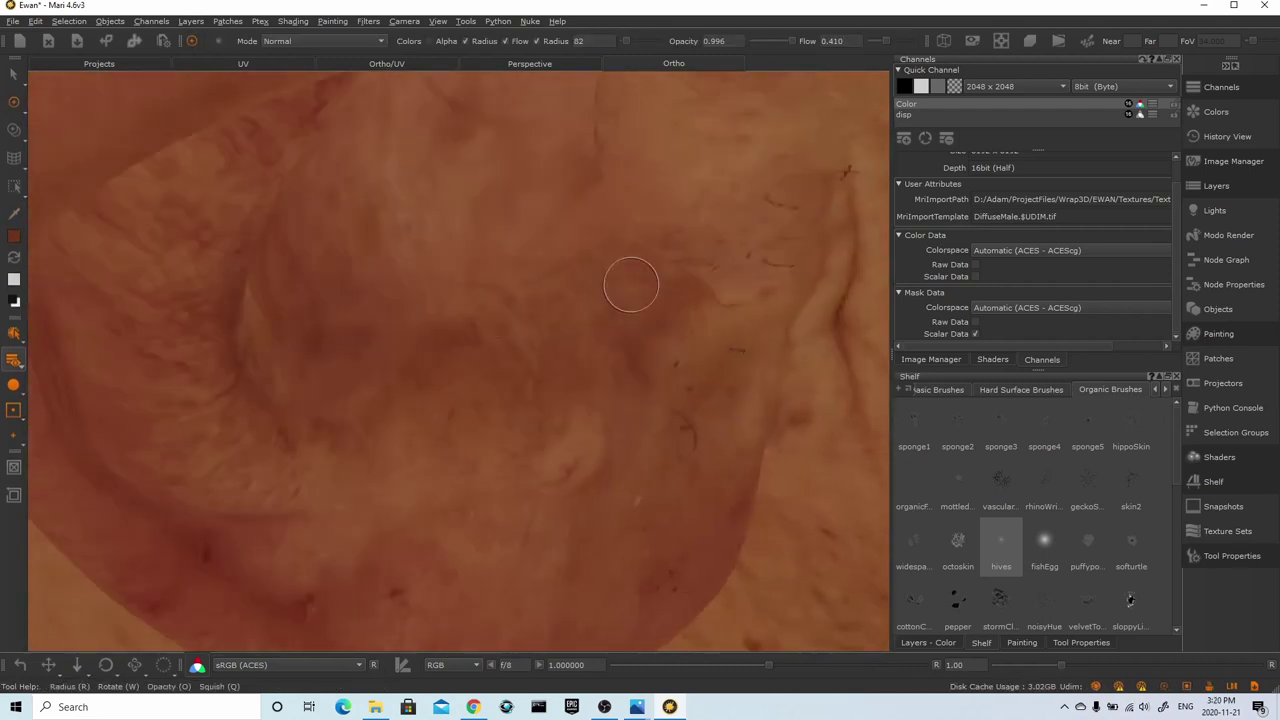
alt+right_drag(600, 342, 500, 400)
alt+drag(500, 400, 403, 286)
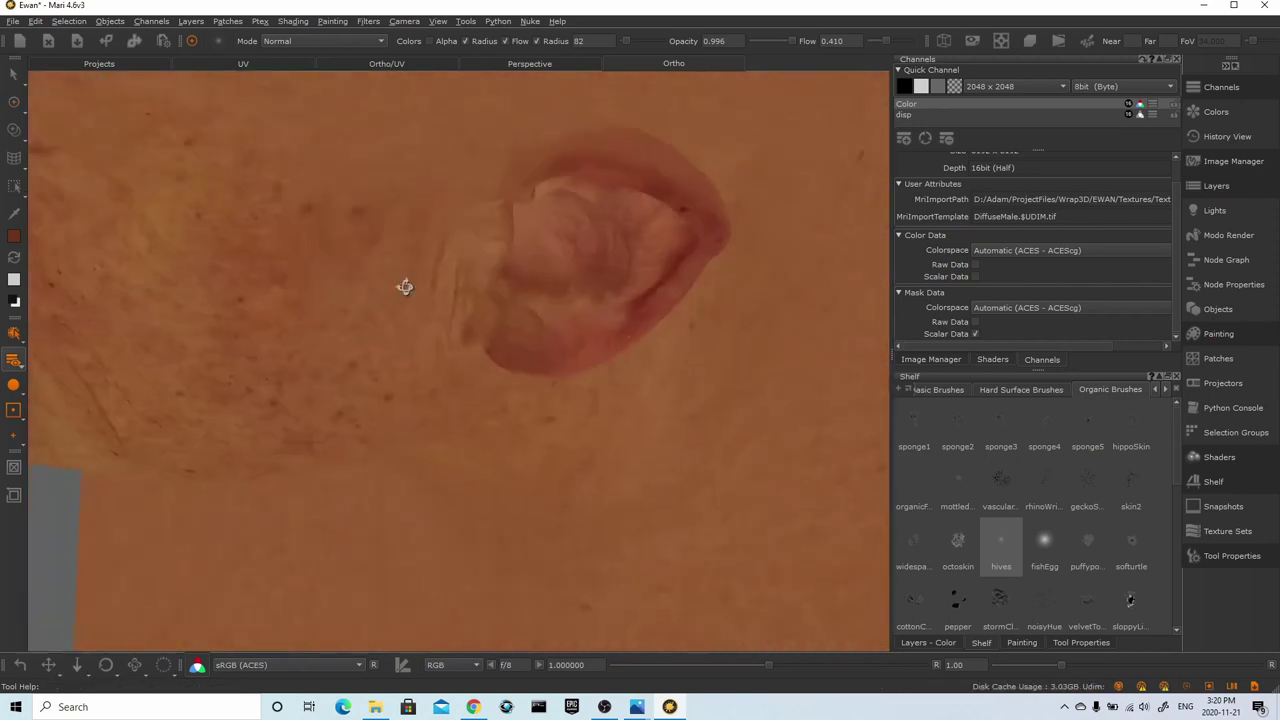
alt+middle_drag(403, 286, 120, 270)
alt+right_drag(120, 270, 679, 293)
alt+drag(679, 293, 431, 369)
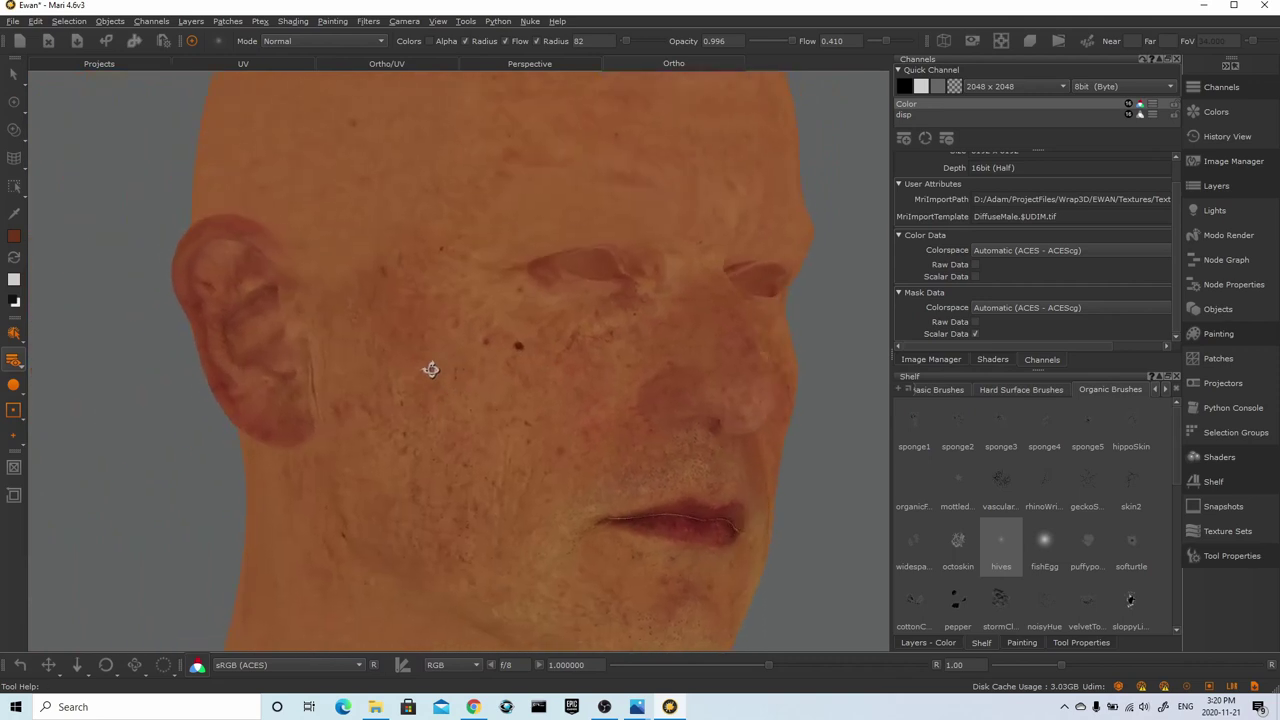
alt+right_drag(431, 369, 697, 466)
alt+middle_drag(697, 466, 436, 246)
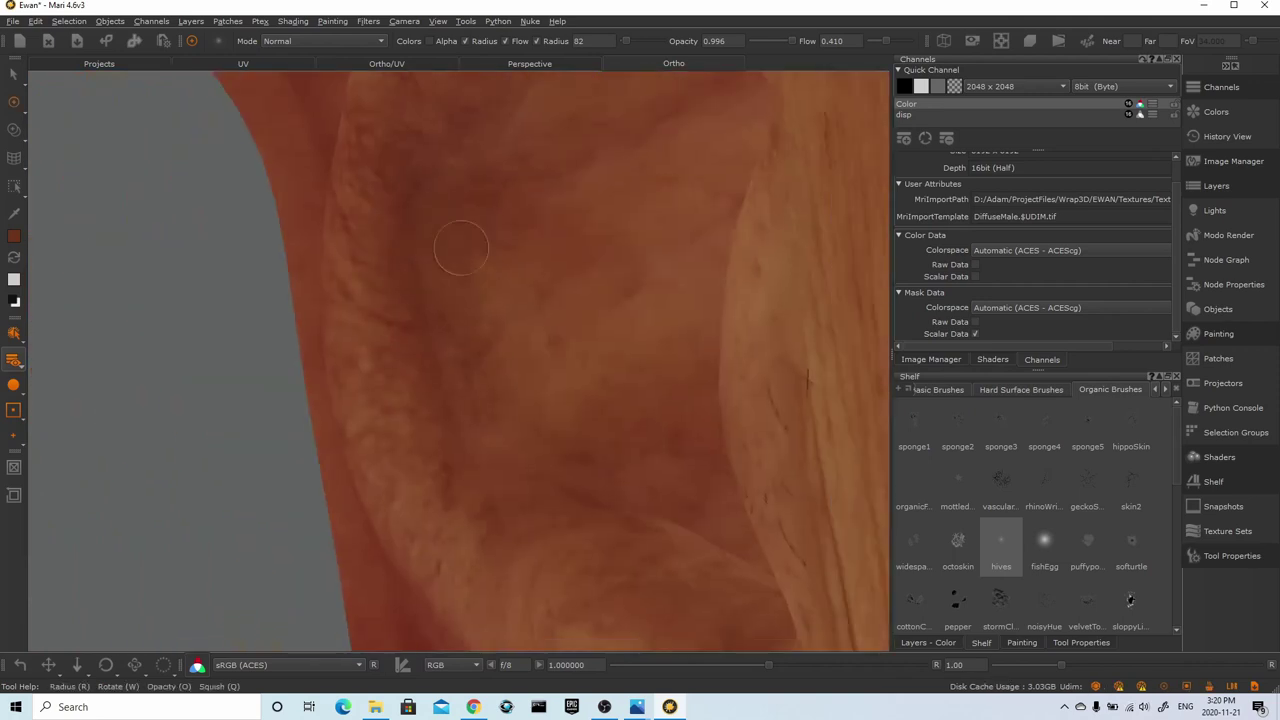
right_drag(585, 244, 479, 329)
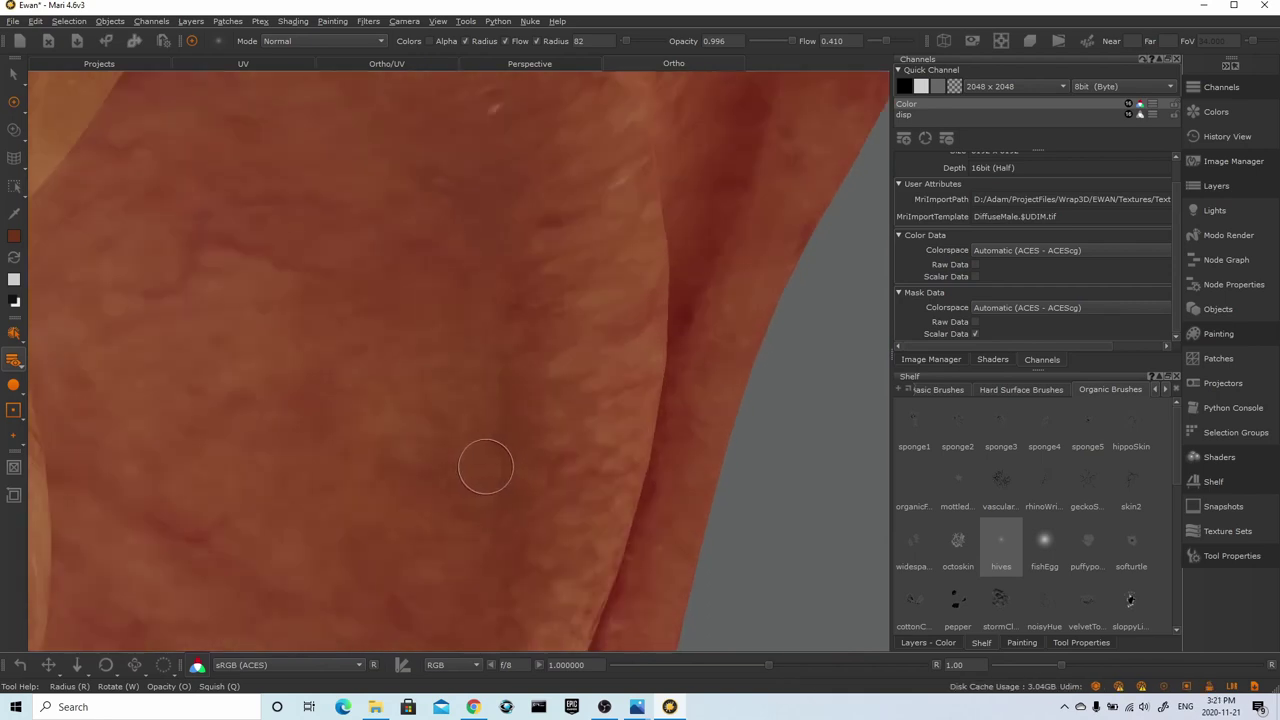
alt+right_drag(552, 387, 311, 286)
alt+drag(311, 286, 292, 278)
alt+middle_drag(309, 291, 489, 434)
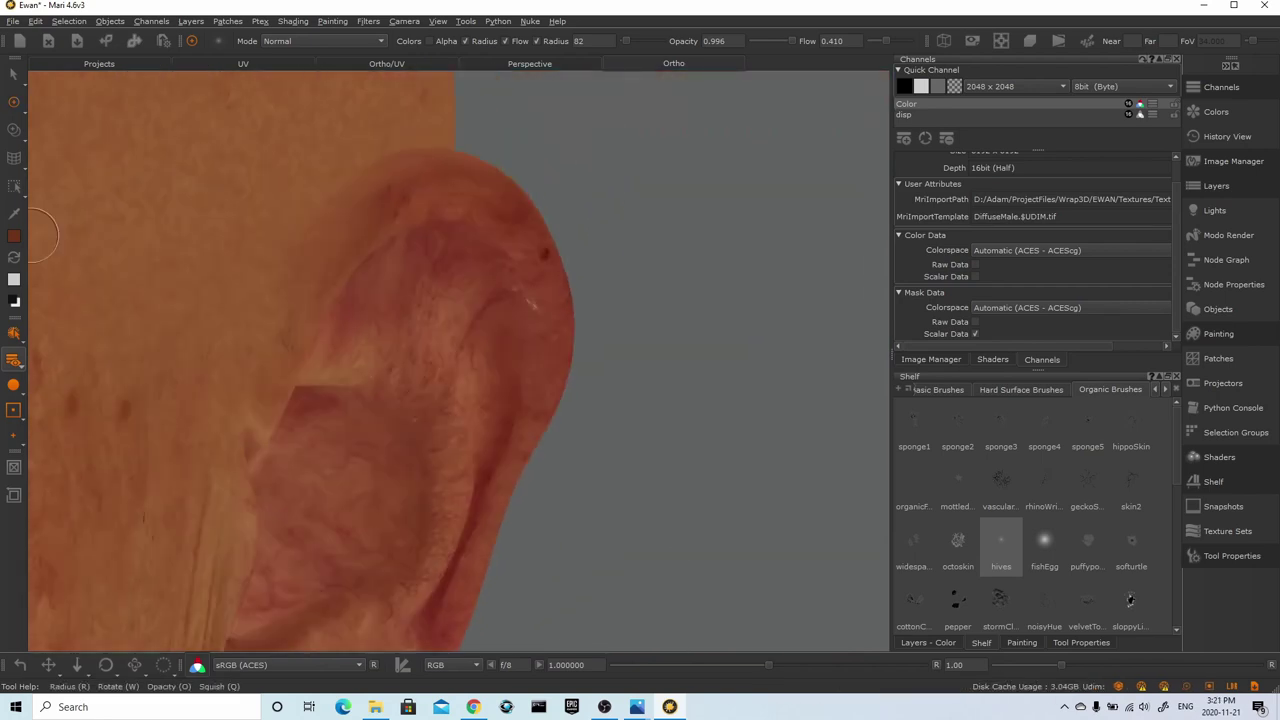
Choose the softurtle organic brush with radius 164 and opacity 0.100, and sample a lighter orange-brown skin tone
click(1108, 551)
key(c)
click(15, 103)
scroll(386, 200, up, 3)
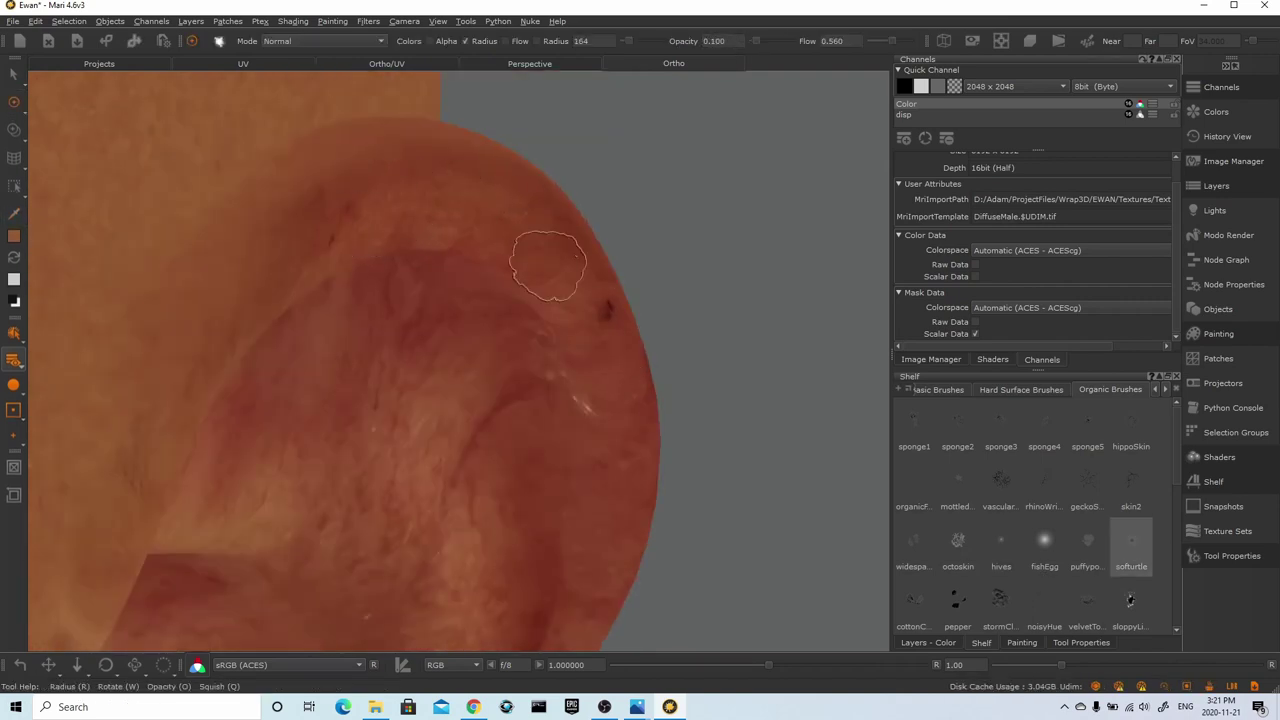
Examine the upper rims and inner folds of both ears from several angles
scroll(600, 286, down, 3)
scroll(608, 286, up, 5)
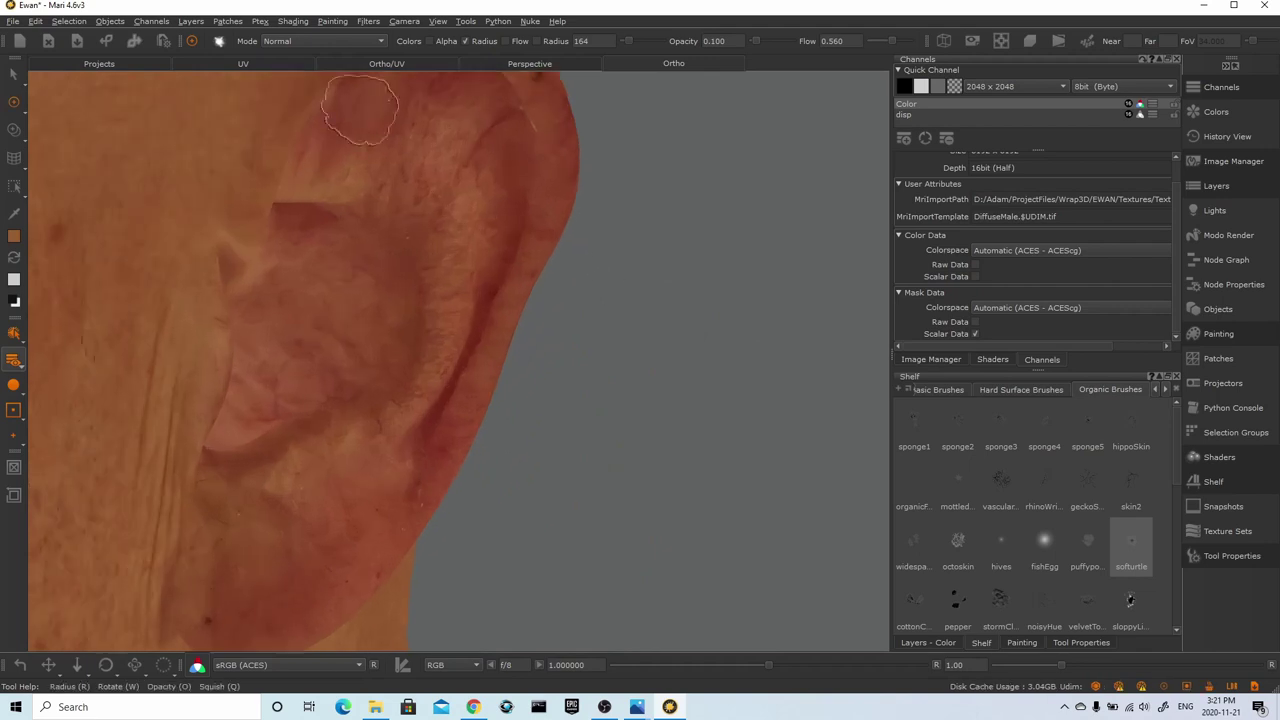
alt+middle_drag(632, 293, 709, 380)
alt+right_drag(709, 380, 312, 430)
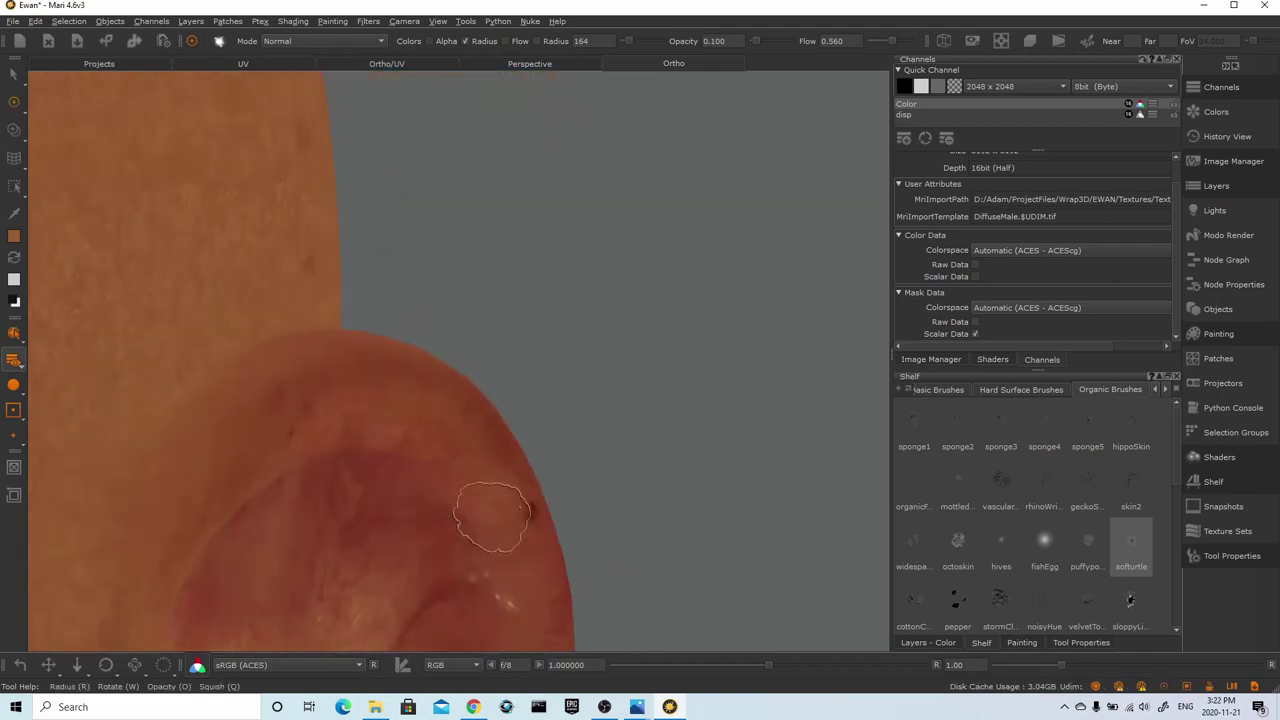
scroll(492, 517, down, 3)
scroll(587, 222, up, 4)
alt+drag(741, 307, 578, 225)
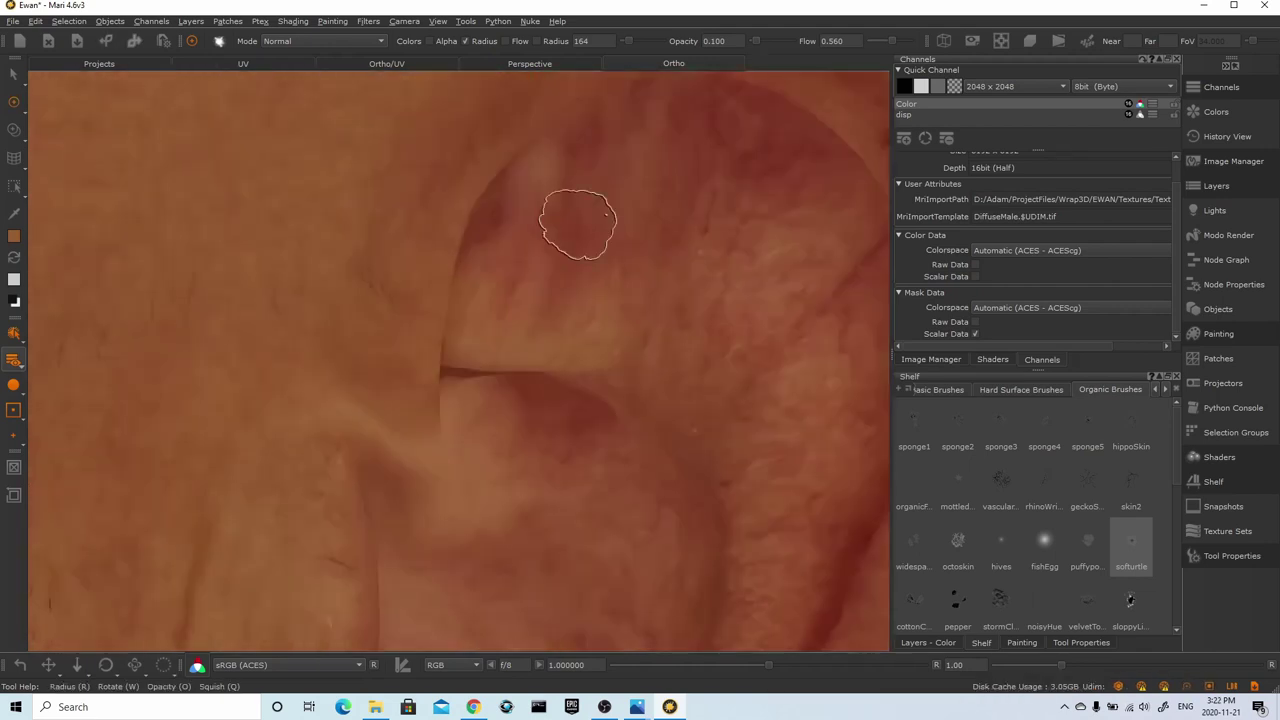
scroll(694, 294, down, 3)
scroll(734, 354, up, 4)
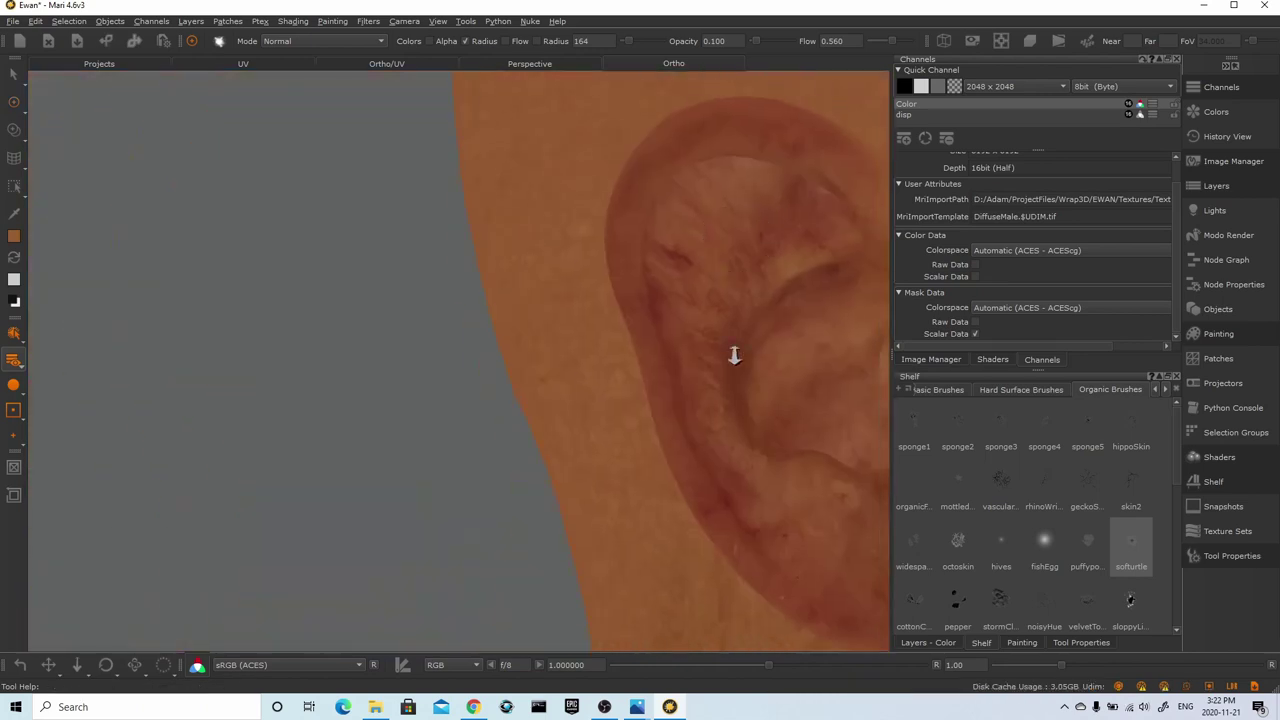
scroll(729, 272, down, 3)
scroll(605, 275, up, 3)
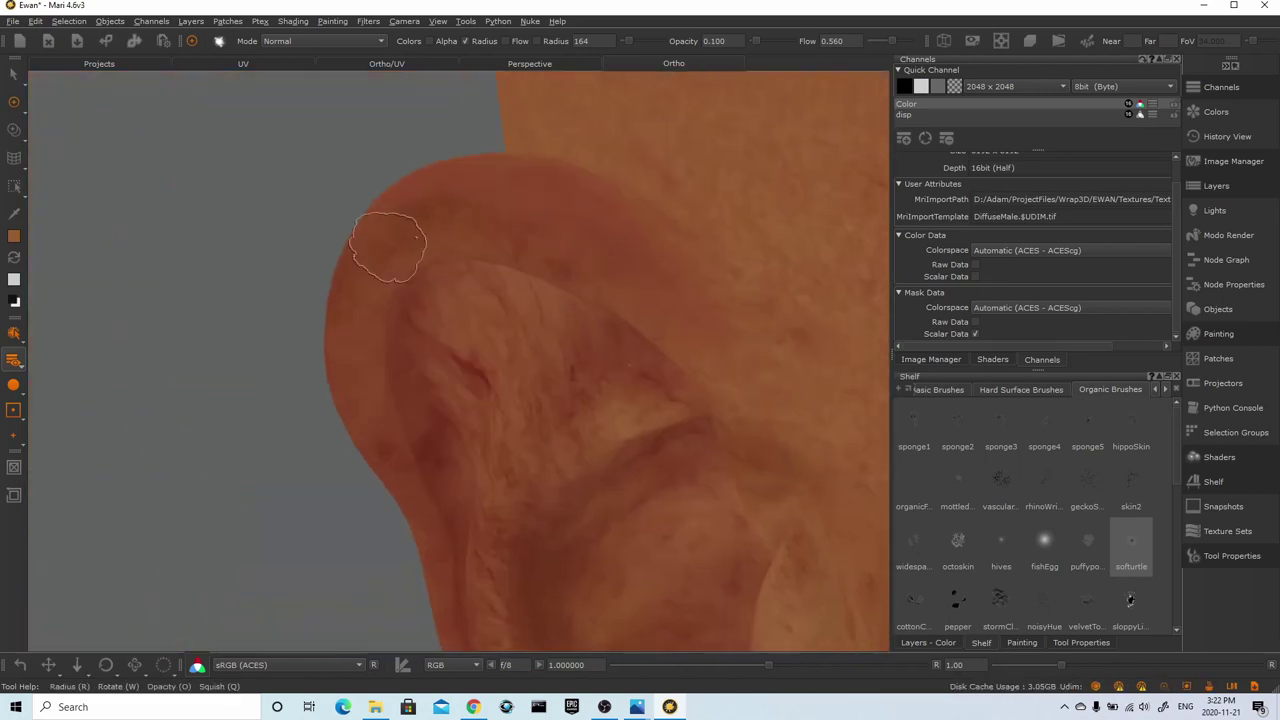
mouse_move(404, 318)
alt+mouse_down()
mouse_move(346, 272)
mouse_move(440, 241)
alt+mouse_up()
scroll(428, 197, down, 2)
alt+middle_drag(428, 197, 483, 266)
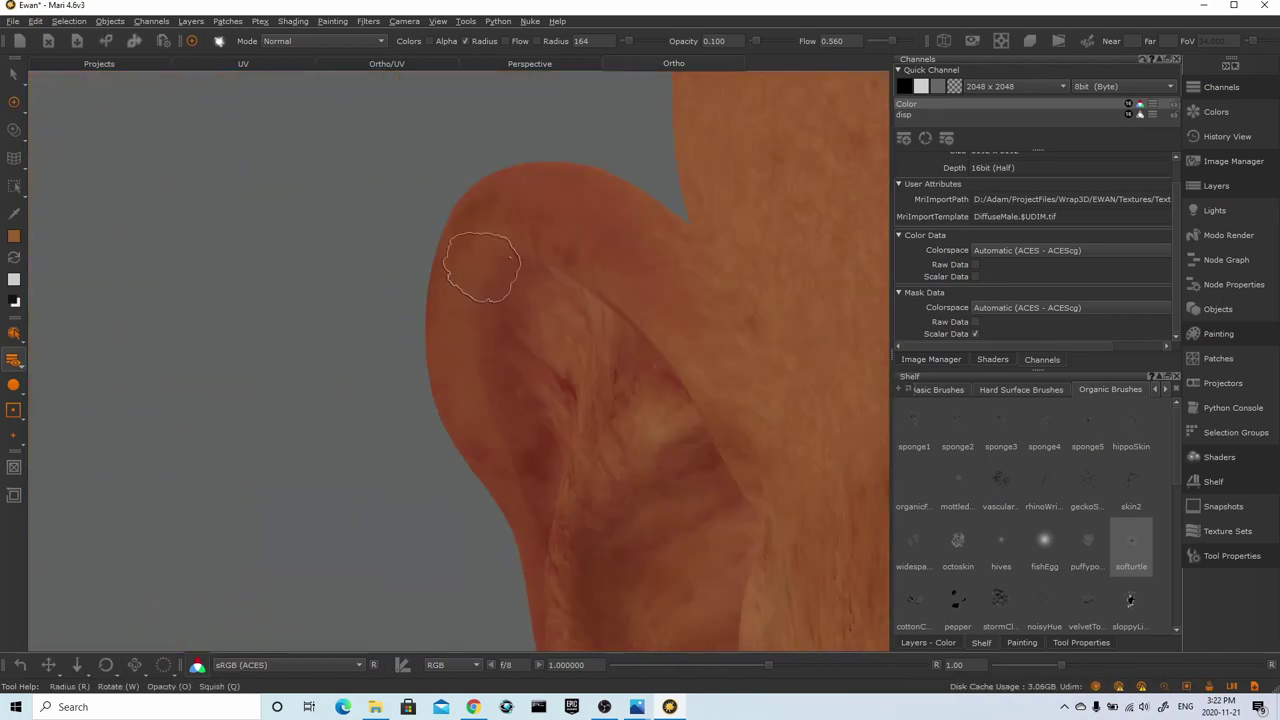
Examine the ear's upper rim, folds and lobe up close, then the whole head from the front
scroll(597, 363, up, 3)
alt+middle_drag(597, 363, 580, 110)
scroll(662, 243, up, 2)
scroll(732, 364, down, 4)
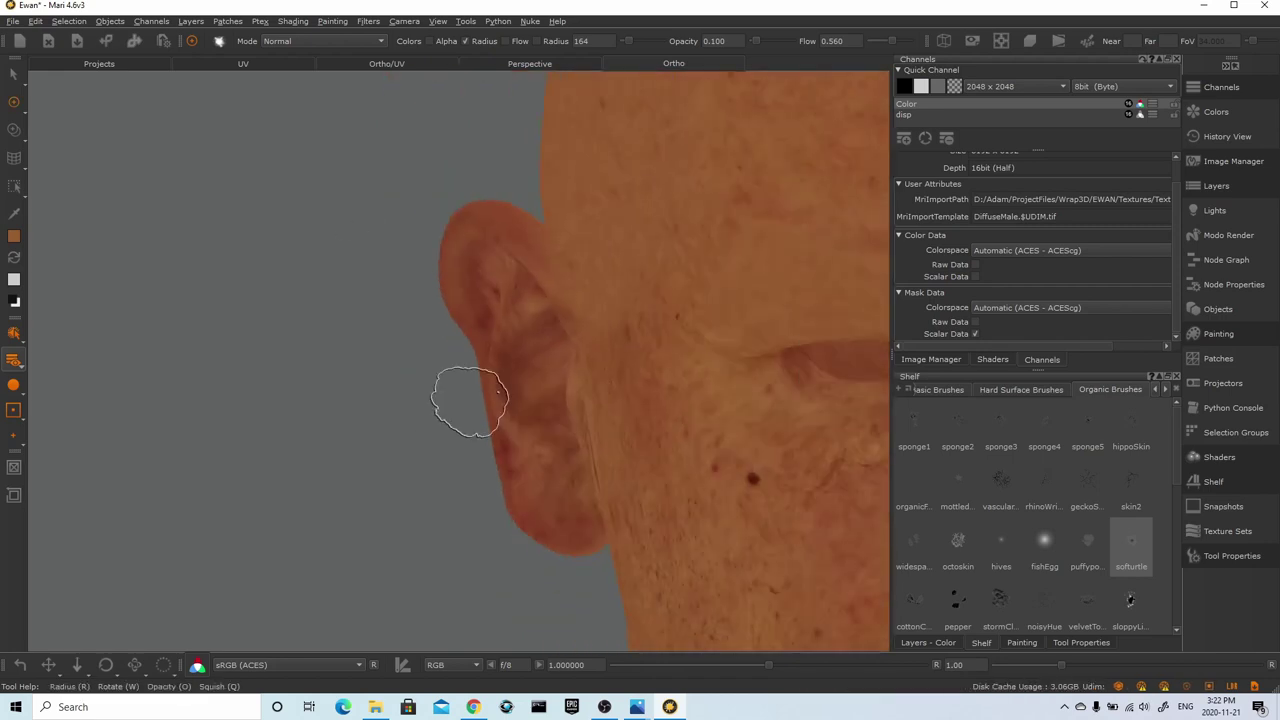
scroll(467, 400, down, 3)
alt+drag(440, 360, 321, 318)
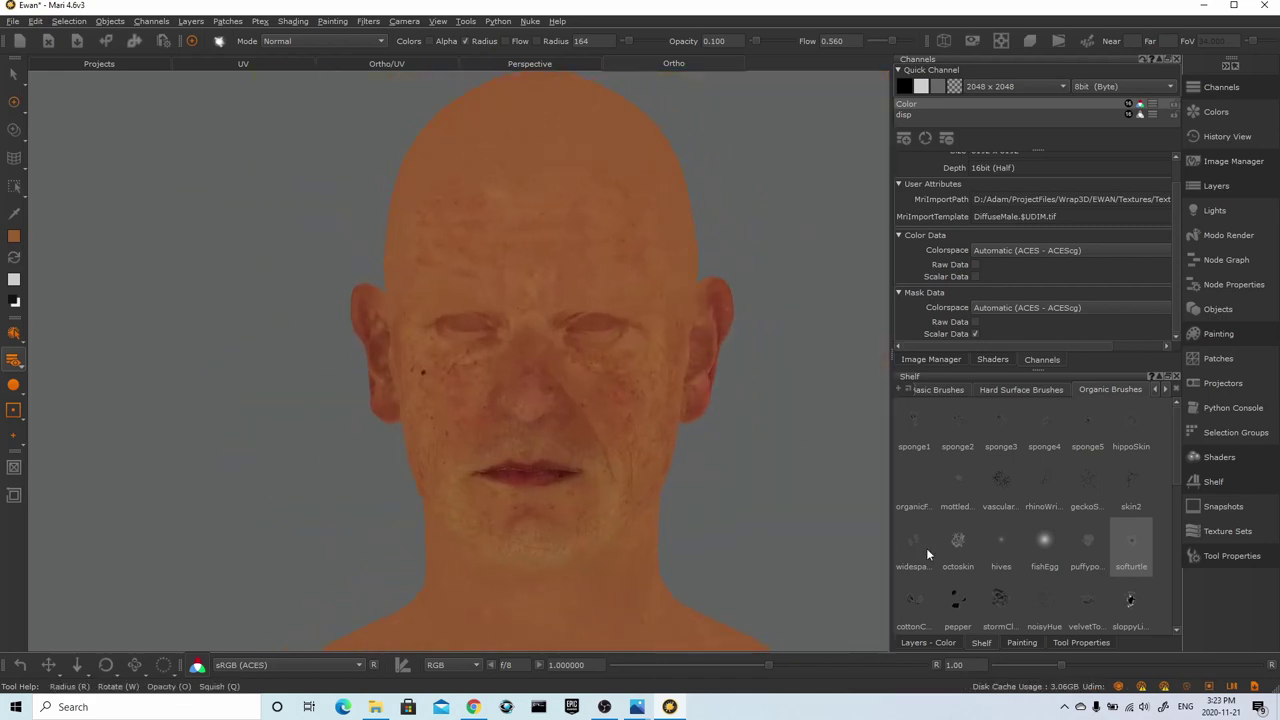
Show the Grade1 adjustment layer and examine the graded skin on both ears and across the face
click(928, 642)
click(915, 425)
alt+drag(790, 275, 675, 275)
alt+middle_drag(675, 275, 545, 350)
alt+right_drag(545, 350, 509, 414)
alt+drag(550, 432, 603, 409)
scroll(602, 408, up, 3)
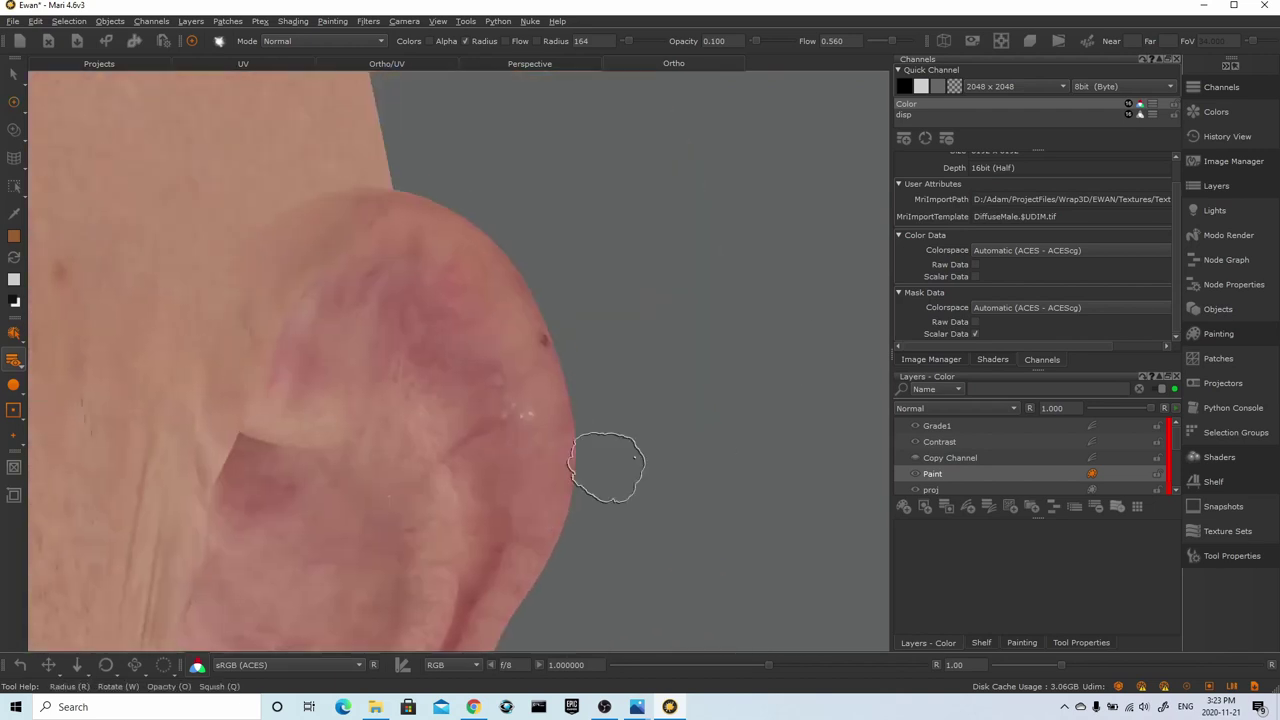
alt+right_drag(683, 448, 566, 474)
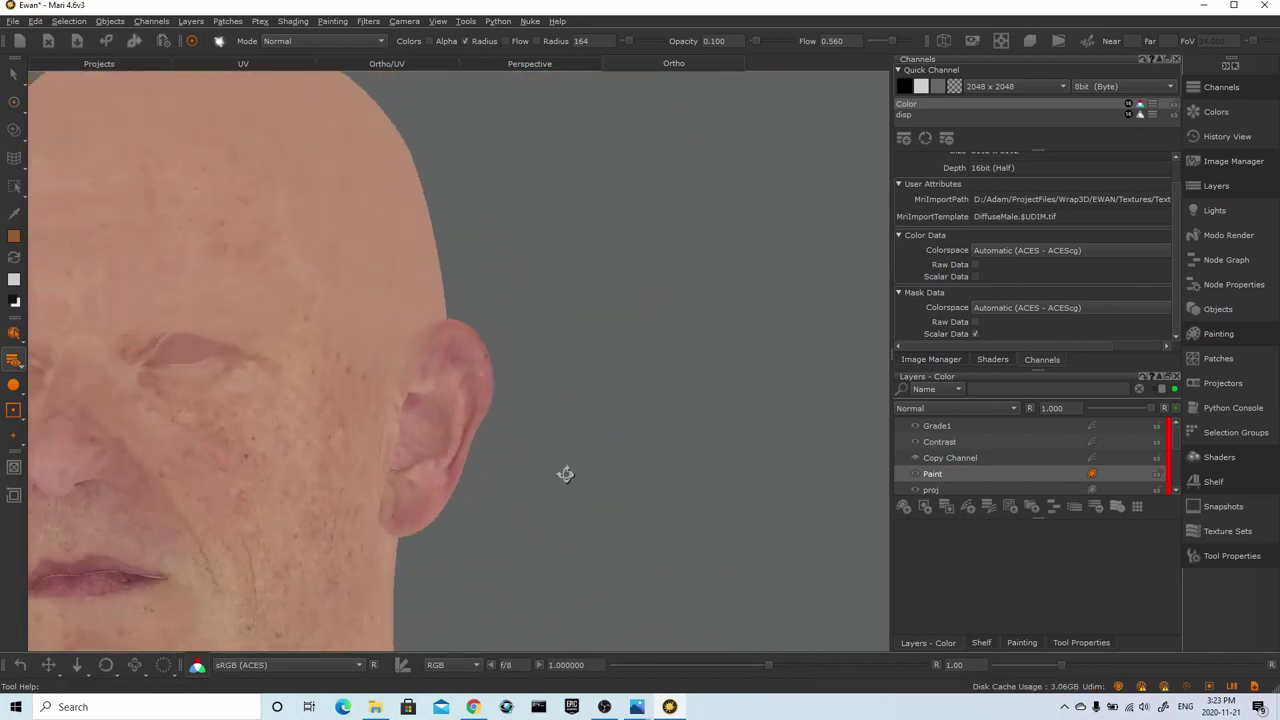
alt+middle_drag(566, 474, 820, 450)
alt+right_drag(240, 460, 314, 490)
alt+right_drag(515, 256, 400, 235)
alt+middle_drag(800, 410, 580, 350)
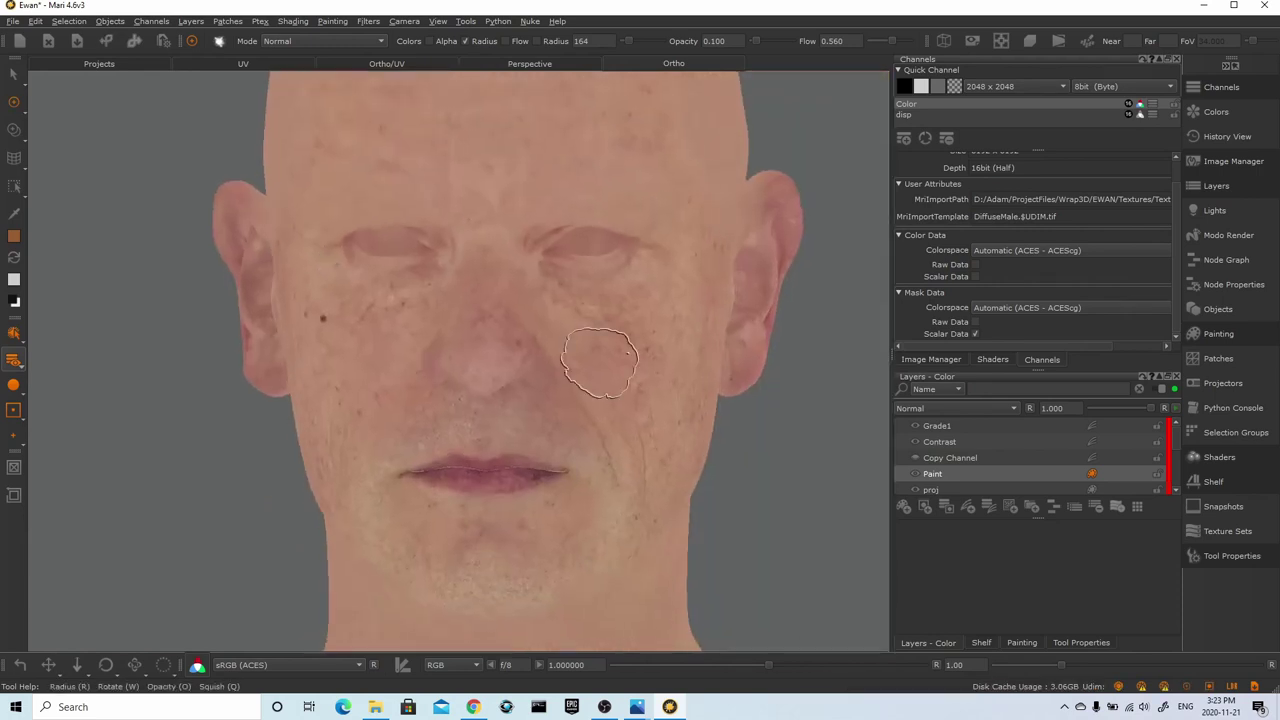
alt+right_drag(700, 410, 643, 431)
Set the Contrast adjustment layer's contrast to 0.98
click(944, 442)
drag(966, 541, 982, 541)
text(8)
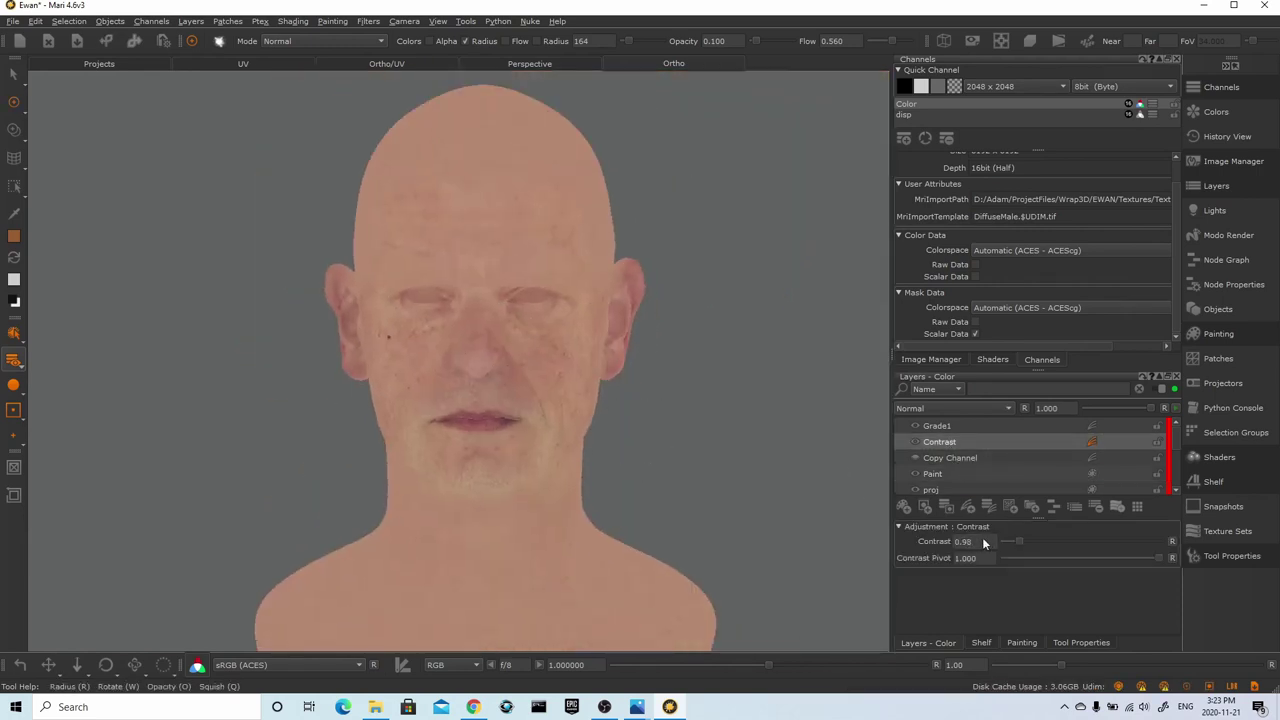
key(Return)
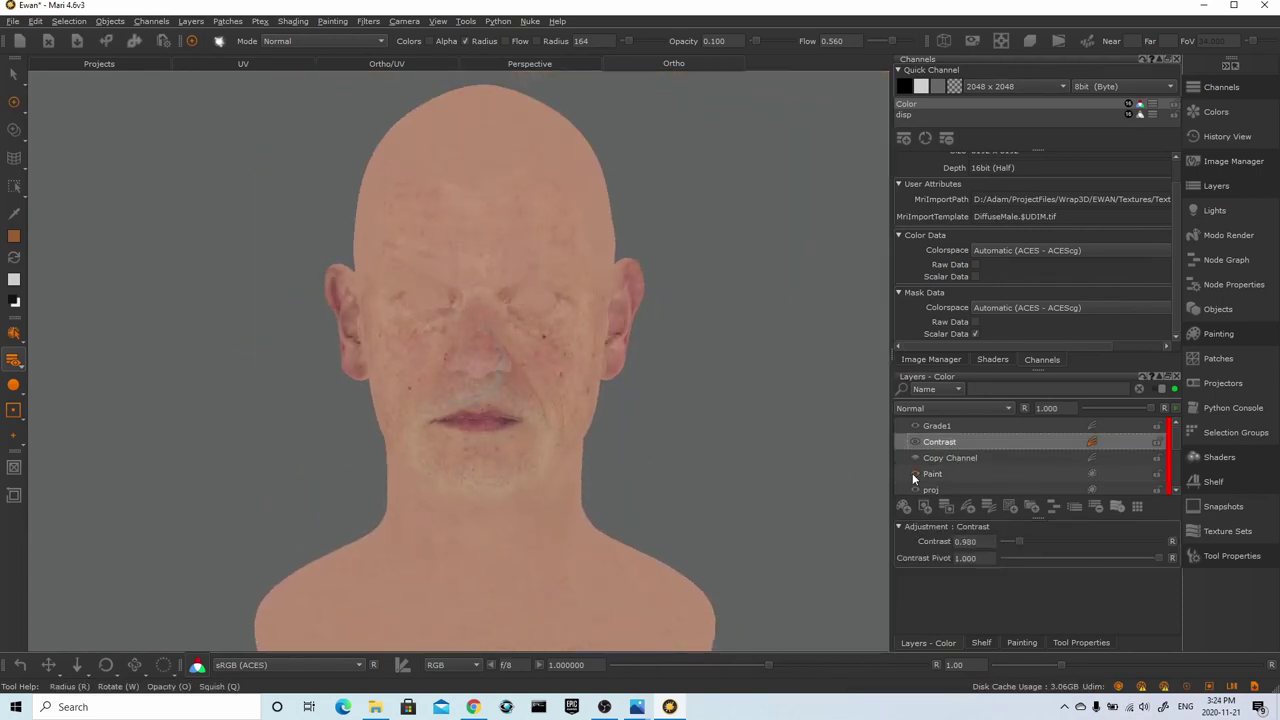
Return to the Paint layer and set up the brush with a dark red colour and radius 319
alt+drag(743, 406, 612, 411)
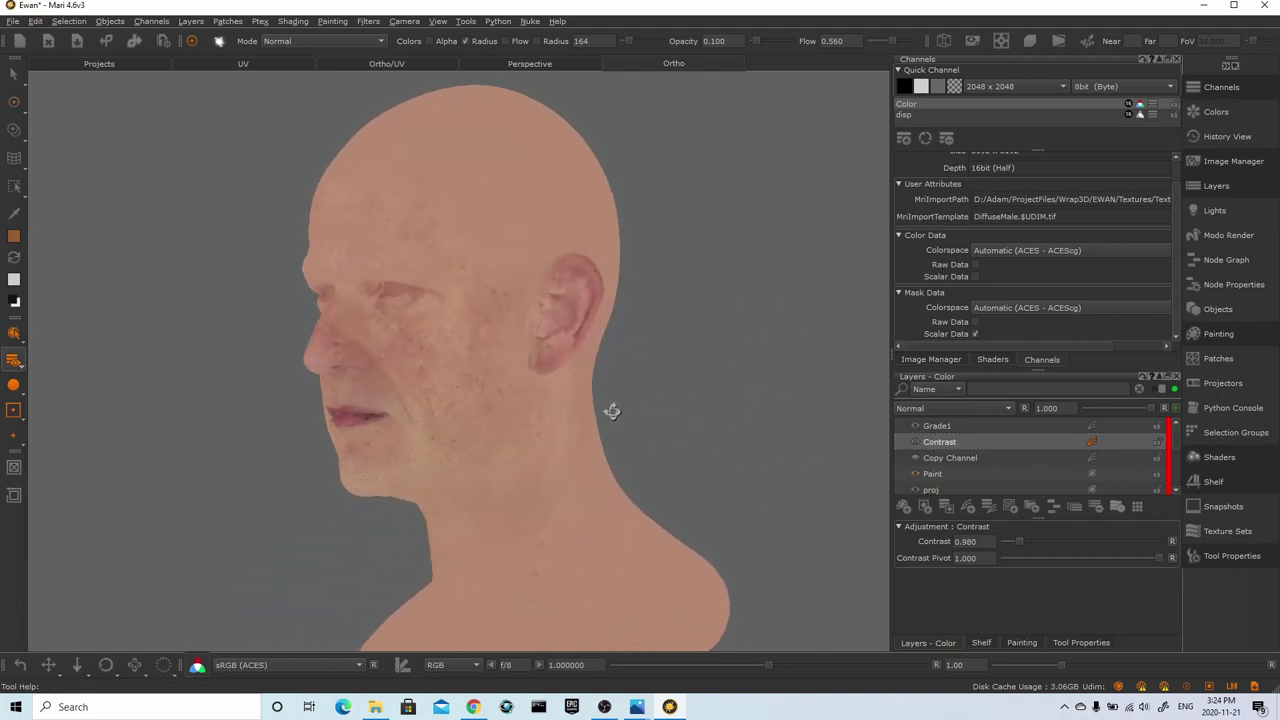
scroll(612, 411, up, 5)
click(932, 473)
key(c)
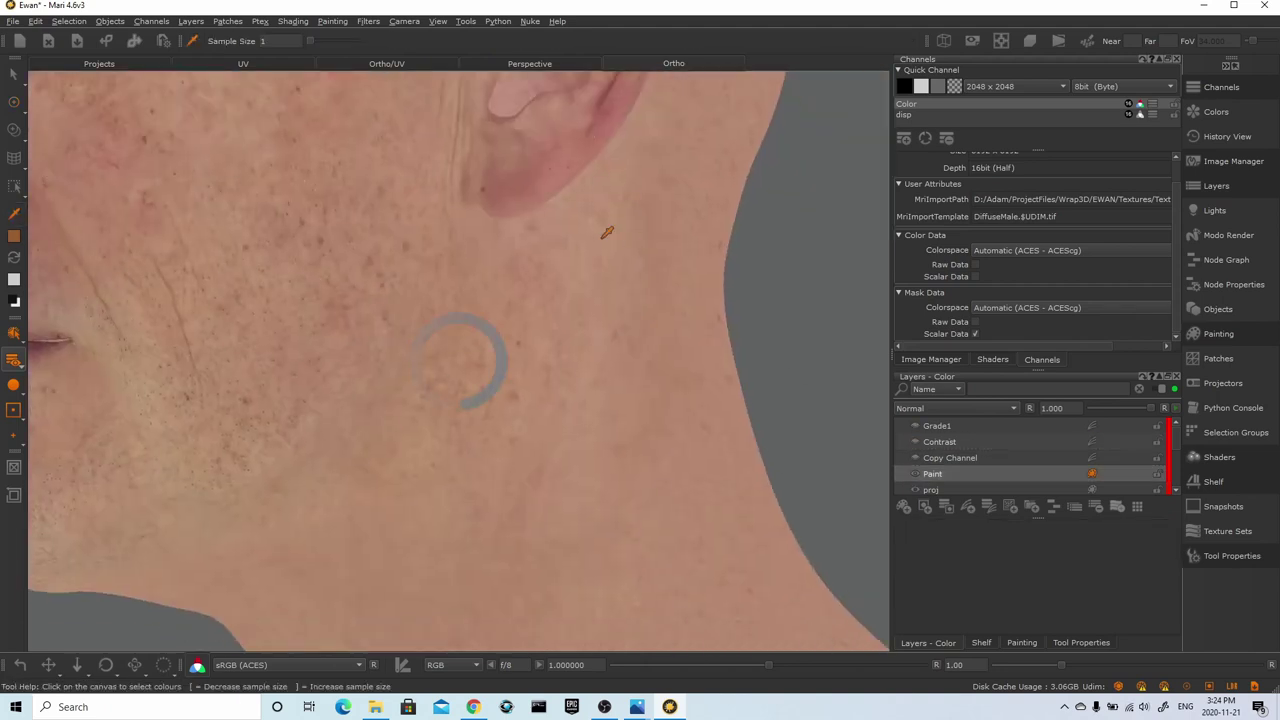
key(p)
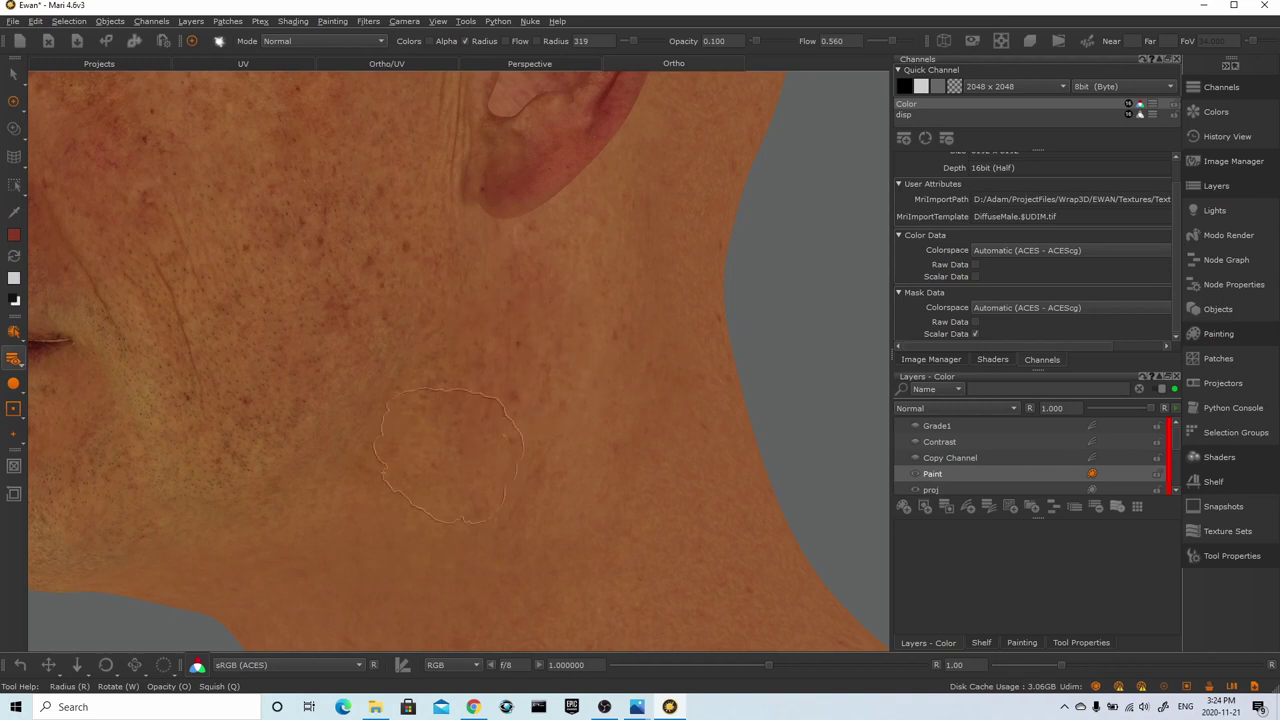
Paint a soft red tint over both sides of the neck below the ears on the Paint layer
scroll(578, 450, down, 6)
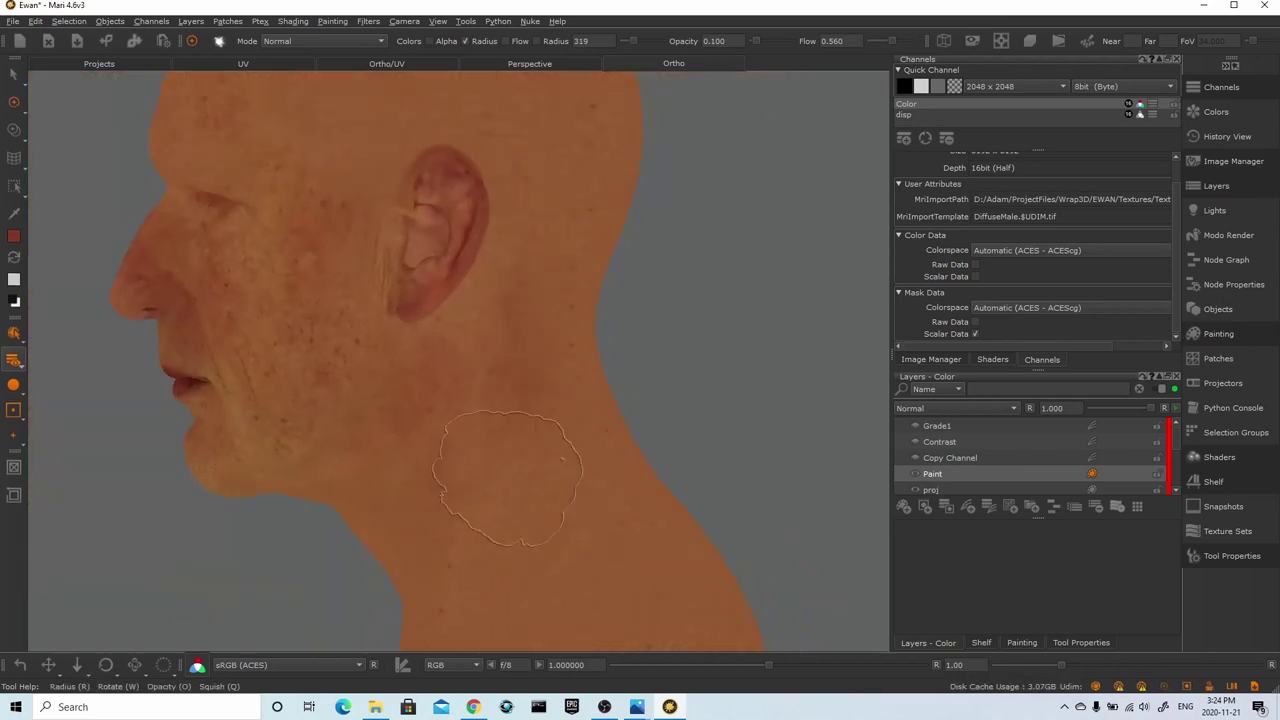
alt+drag(526, 431, 800, 446)
scroll(623, 357, up, 5)
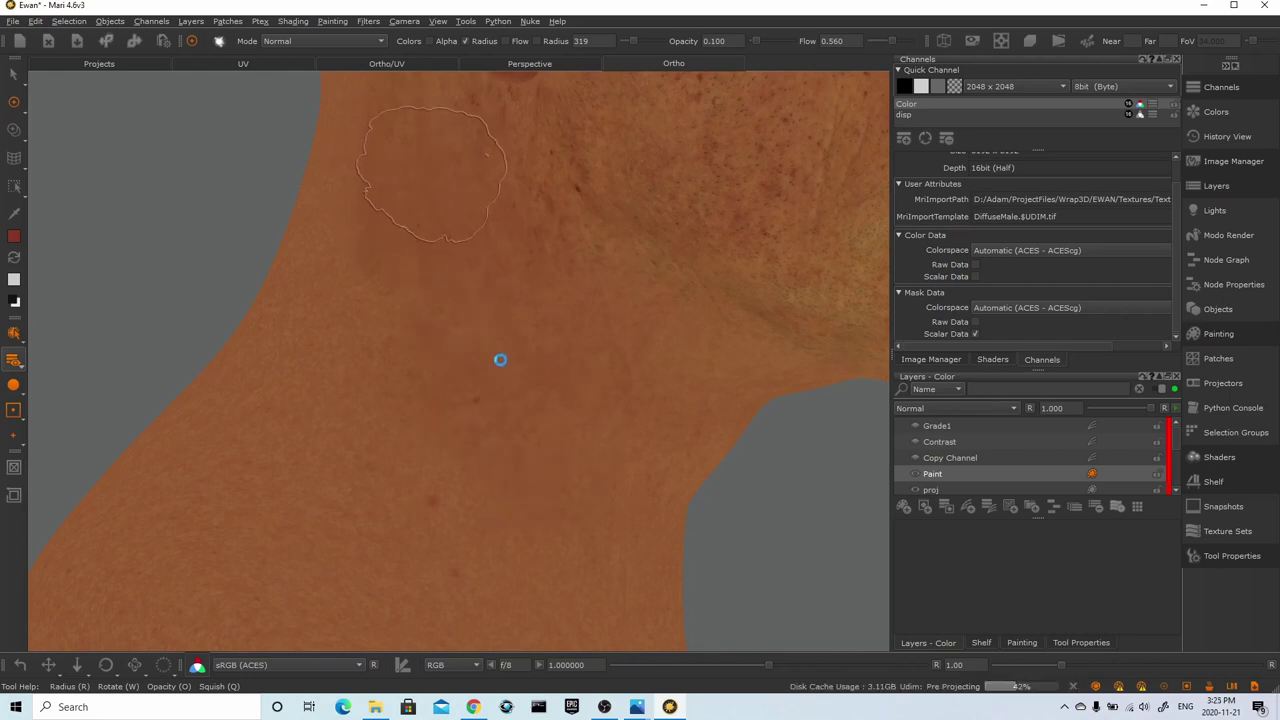
alt+drag(500, 360, 451, 300)
alt+middle_drag(451, 300, 594, 374)
drag(602, 420, 624, 452)
middle_drag(591, 456, 310, 495)
scroll(490, 235, up, 5)
scroll(674, 439, down, 6)
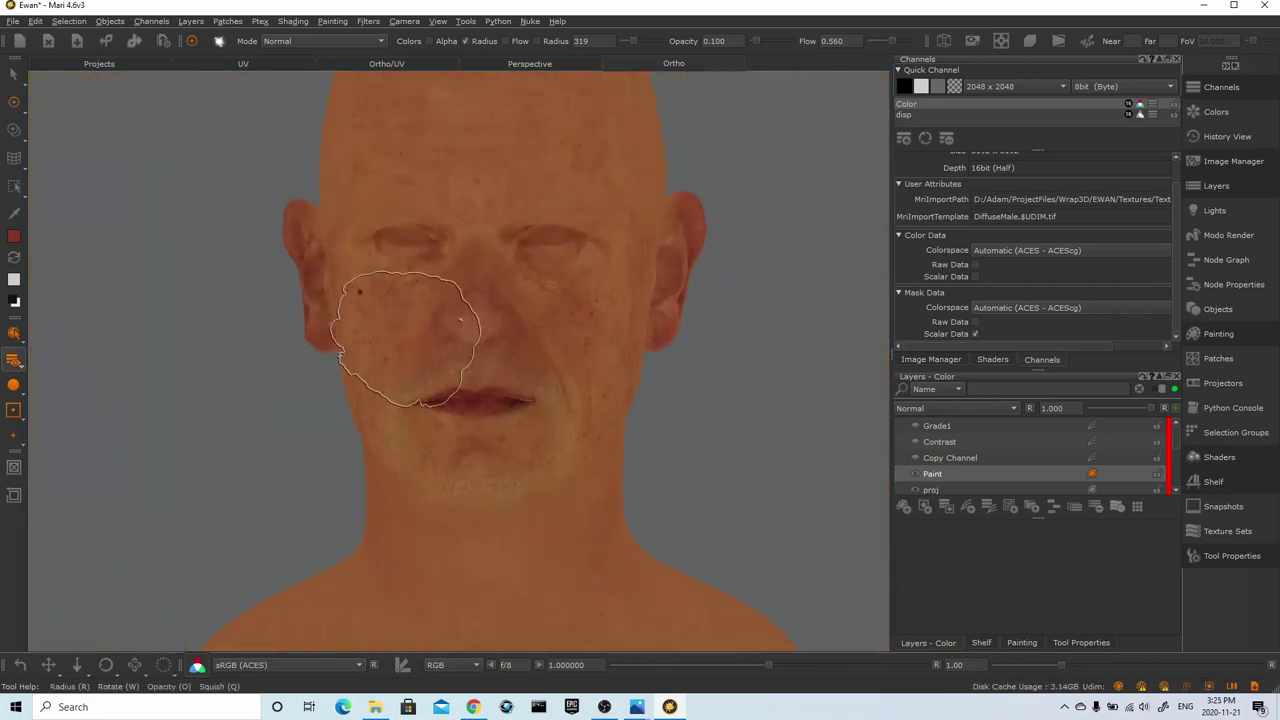
Paint the dark red tone around the underside of the nose and inside the nostrils
alt+drag(414, 334, 668, 332)
scroll(537, 374, up, 6)
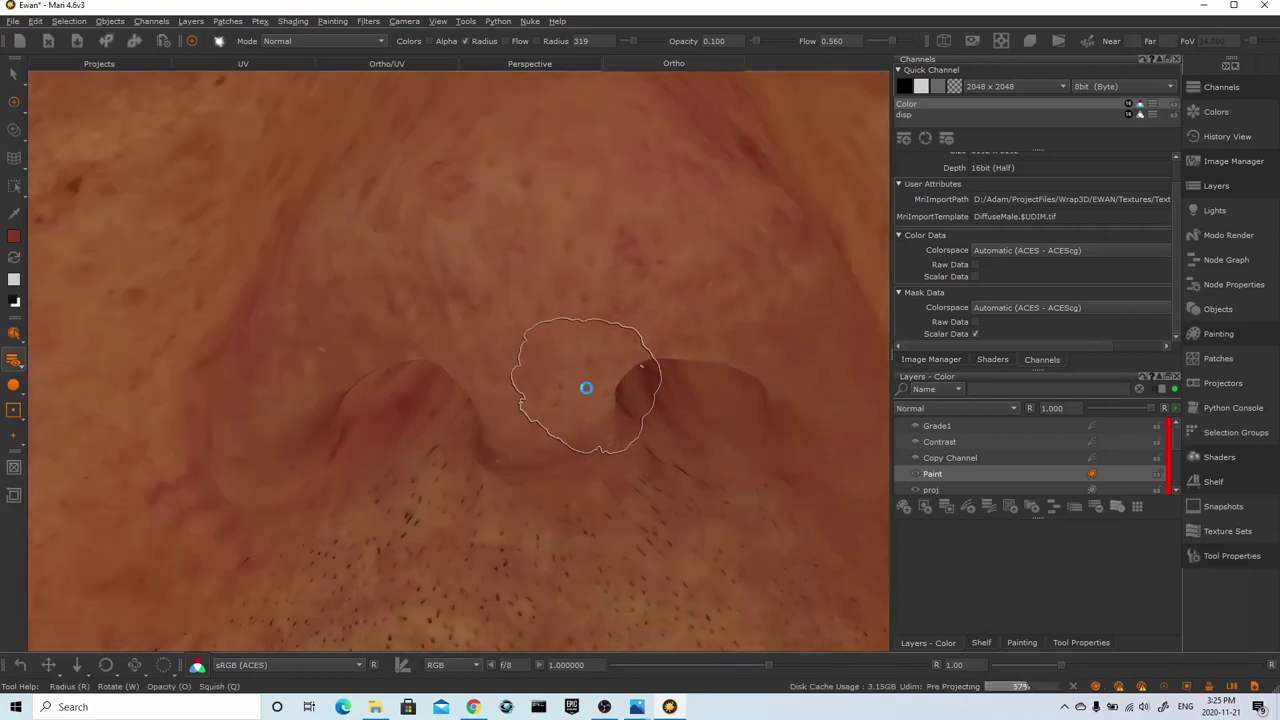
alt+drag(545, 404, 591, 580)
alt+middle_drag(591, 580, 555, 372)
Turn the Grade1 layer back on and examine the painted face up close and as a whole
scroll(688, 375, down, 5)
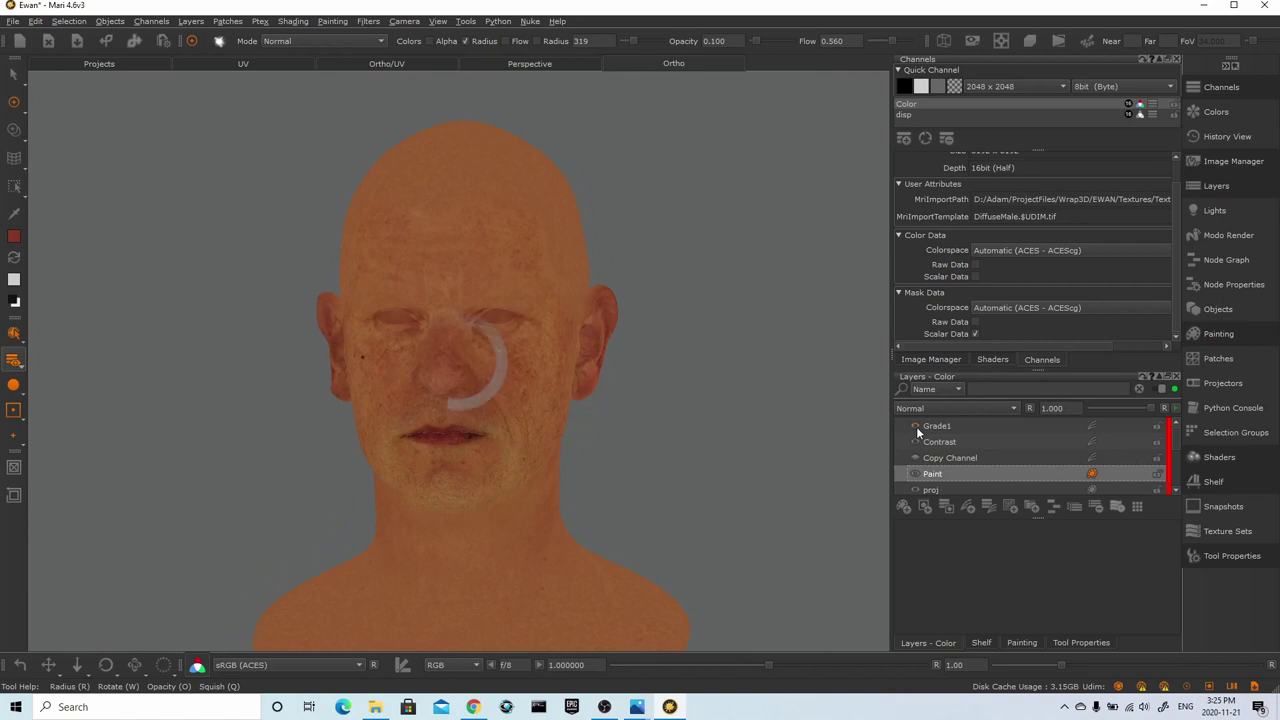
scroll(755, 452, up, 5)
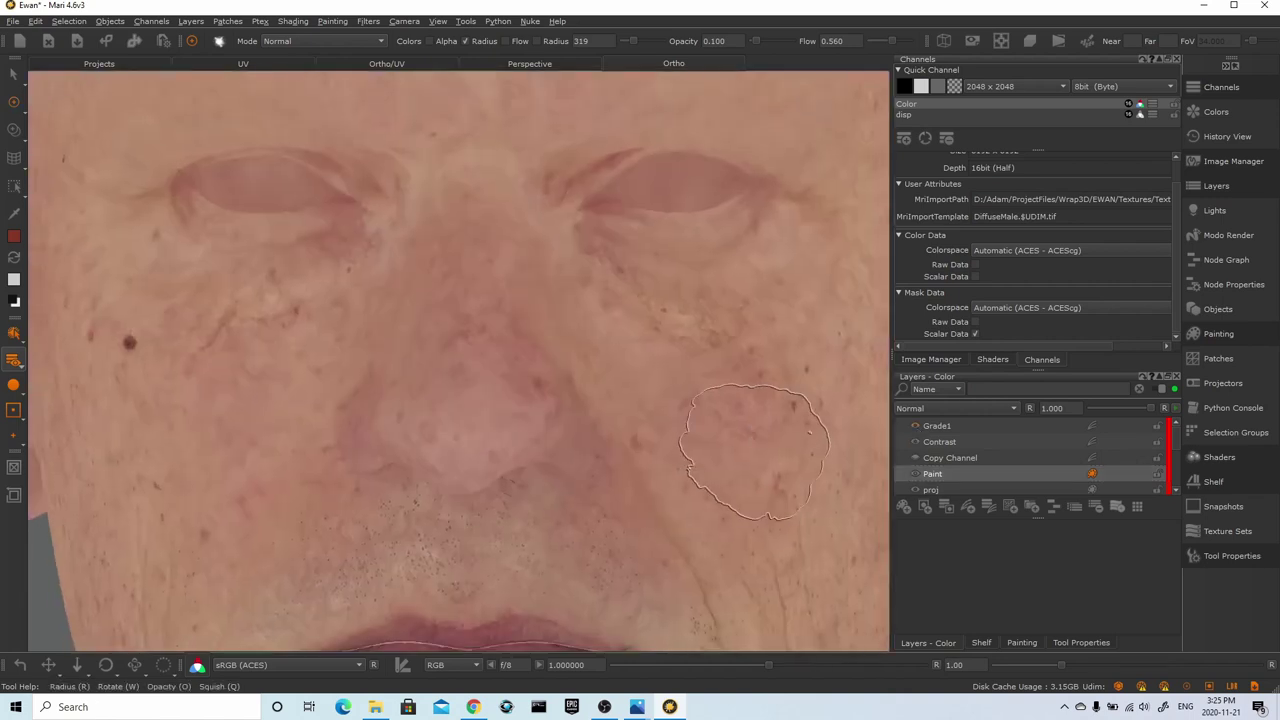
scroll(745, 455, down, 5)
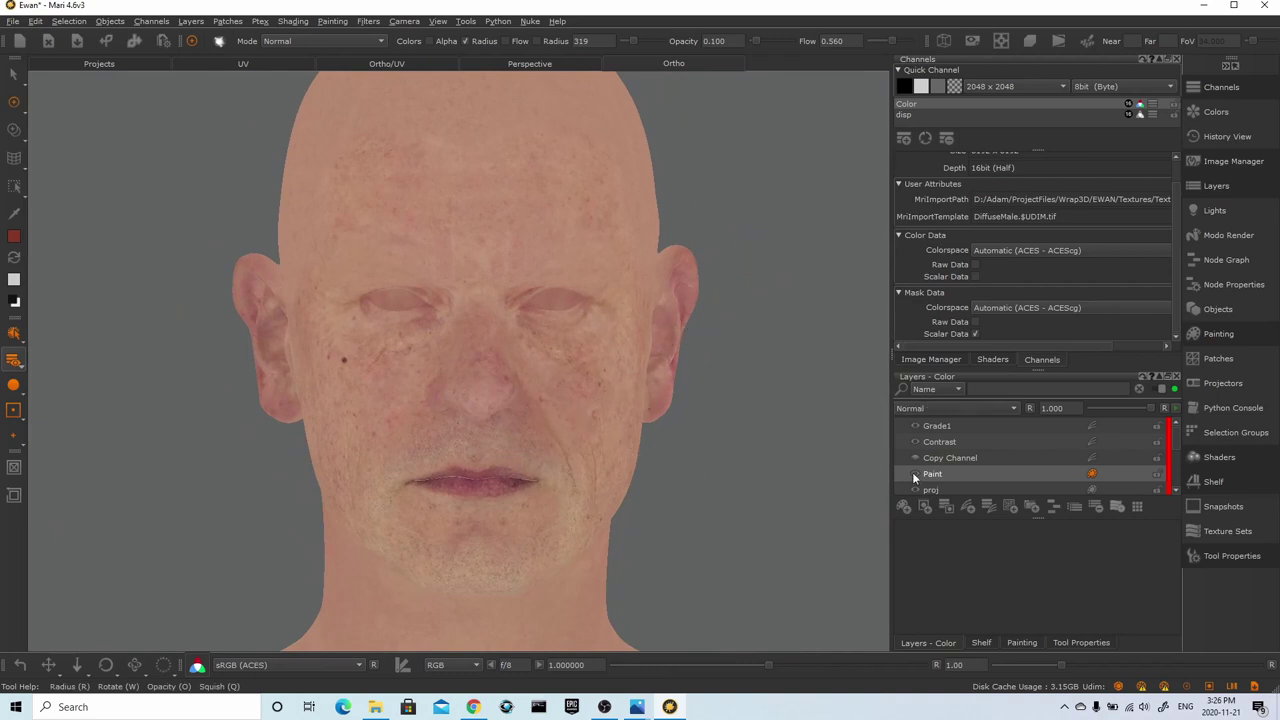
Start a flattened export of the Color channel and set the file template to ColNew.$UDIM.tif
right_click(907, 106)
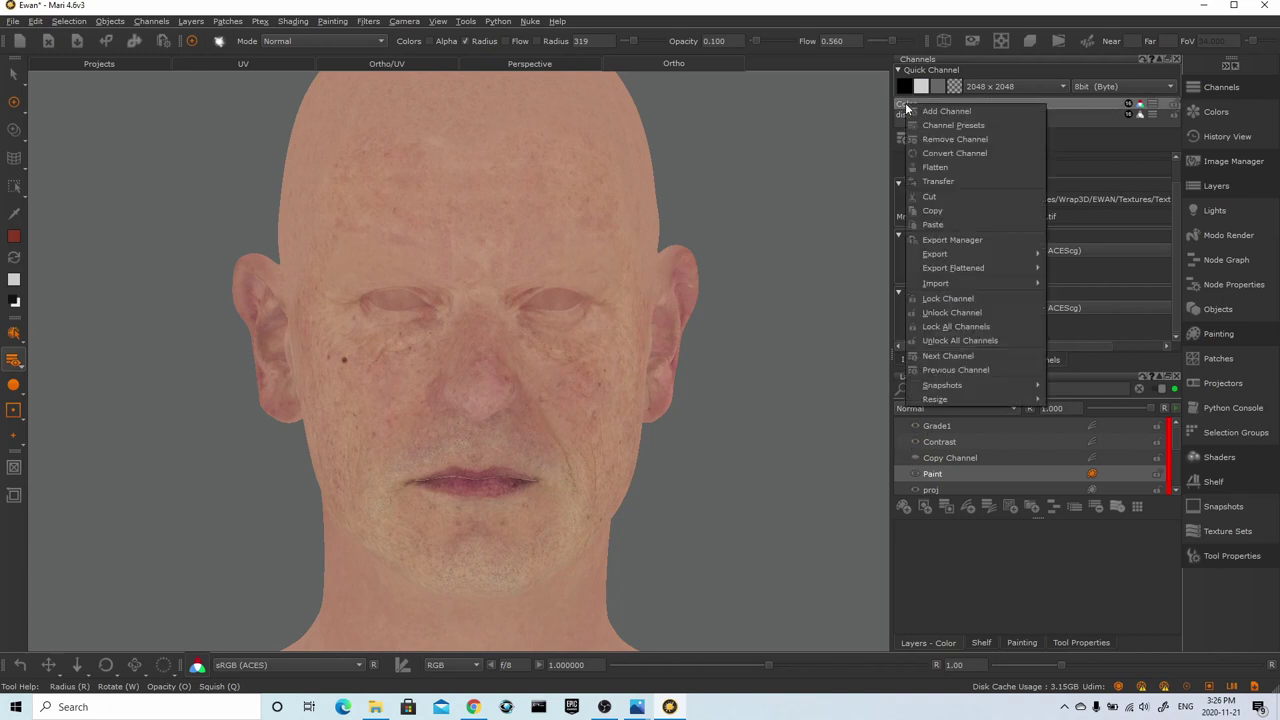
mouse_move(955, 268)
click(1062, 268)
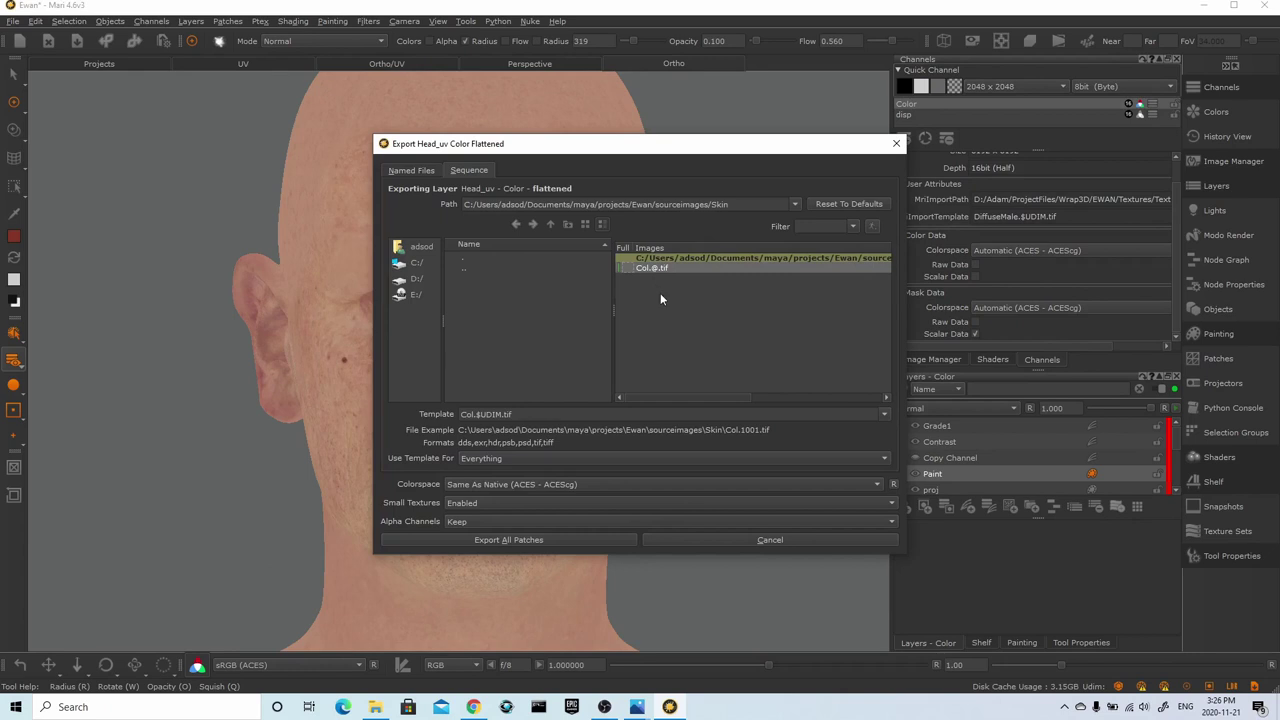
click(472, 414)
text(New)
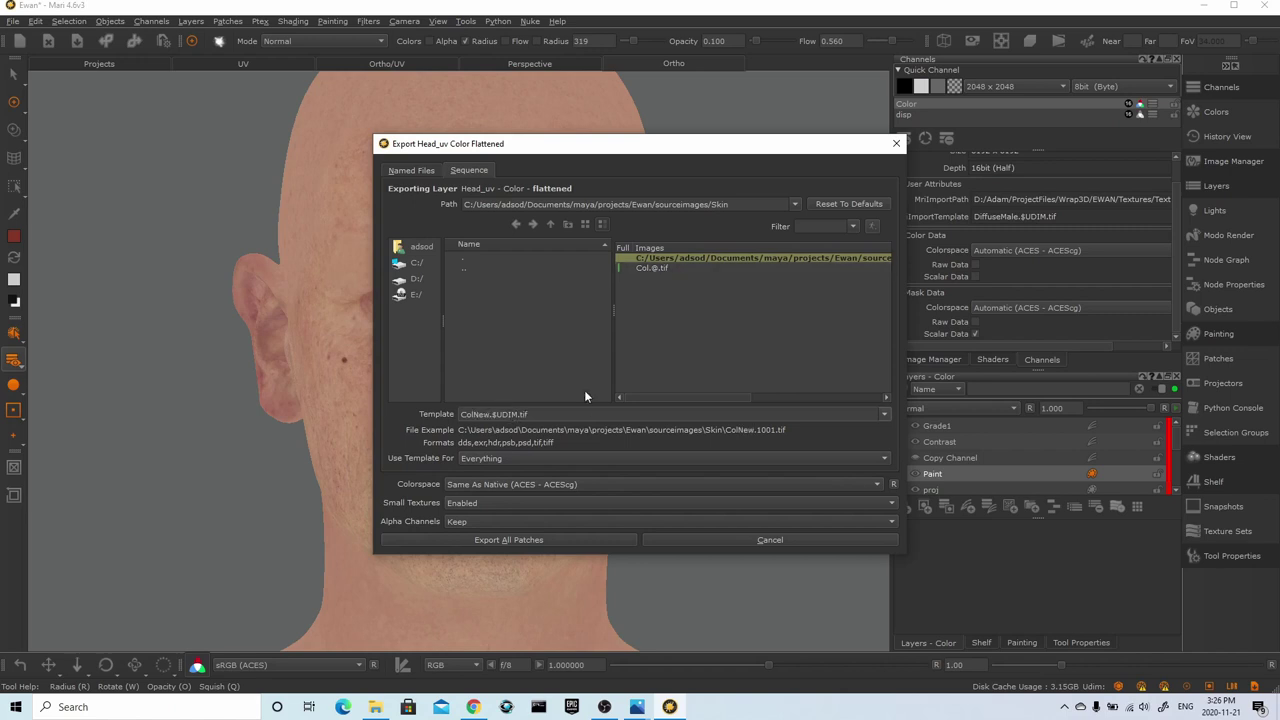